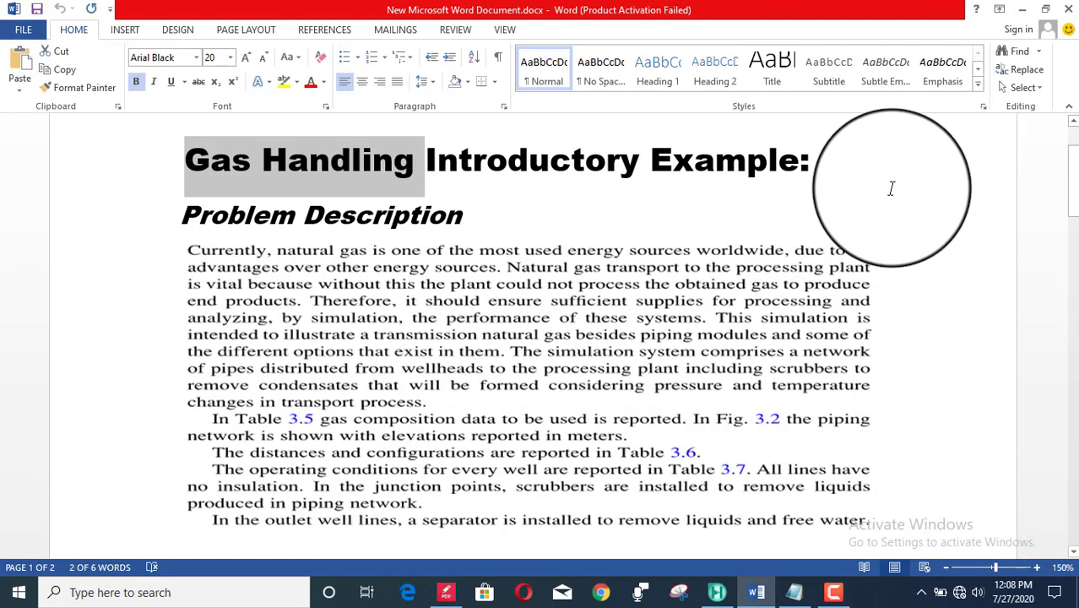
Examine the gas handling problem description, the piping network figure and the gas composition in Table 3.5
left_click(891, 189)
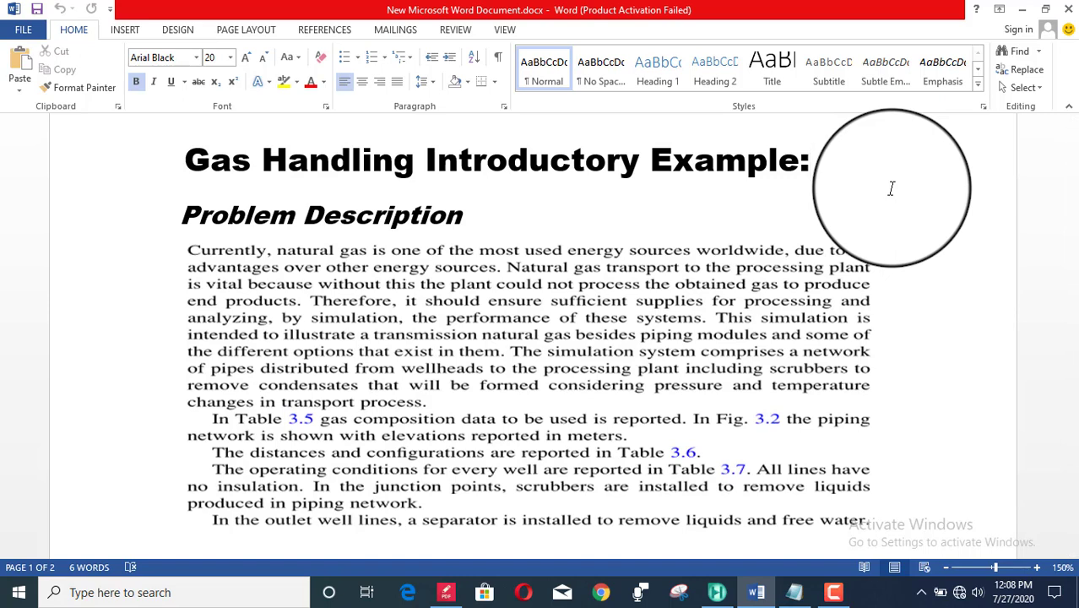
key("Down")
key("Down")
key("Down")
key("Down")
key("Down")
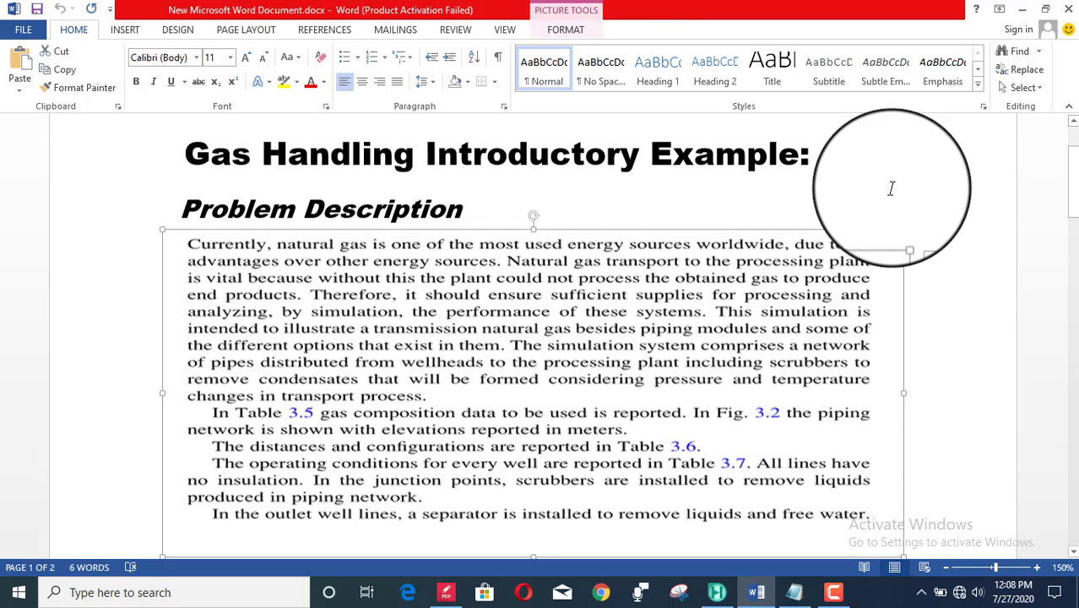
key("Up")
key("Up")
key("Down")
key("Down")
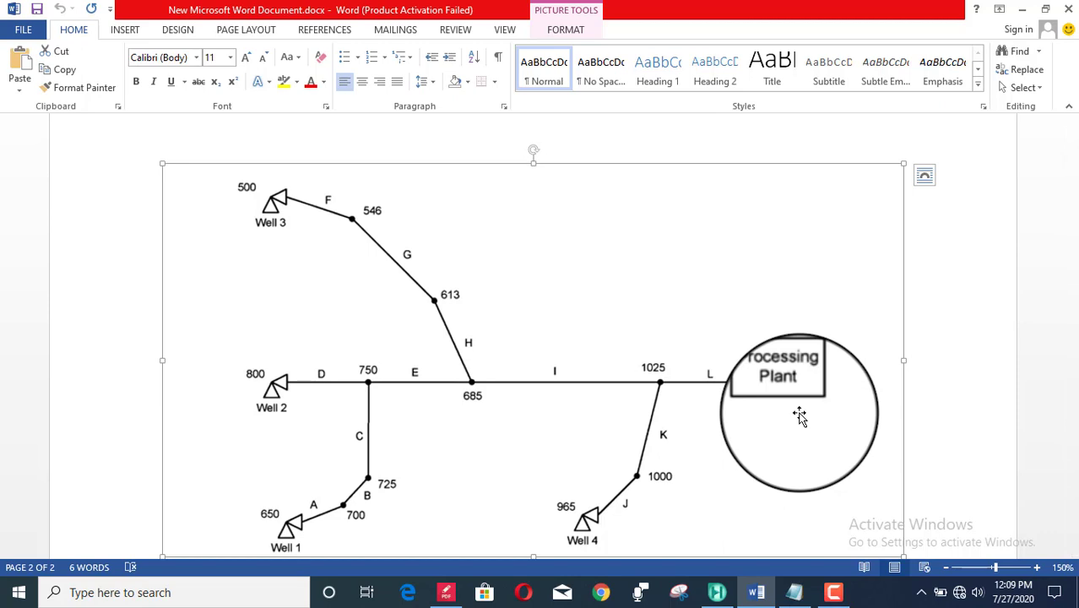
left_click_drag(800, 415, 1076, 281)
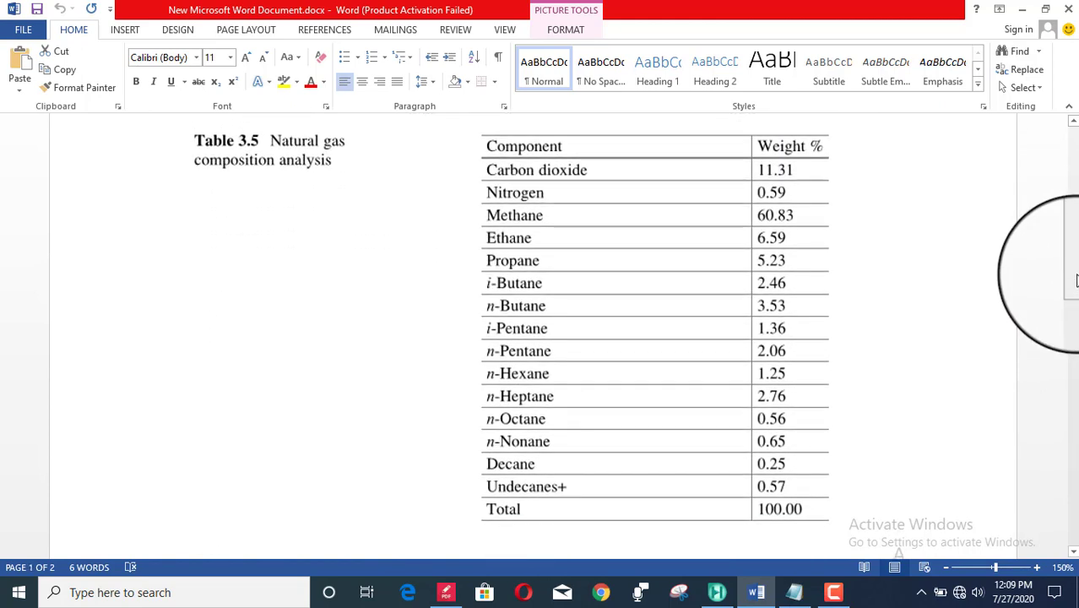
Switch to Aspen HYSYS and create a component list containing CO2 from the pure components
left_click(715, 591)
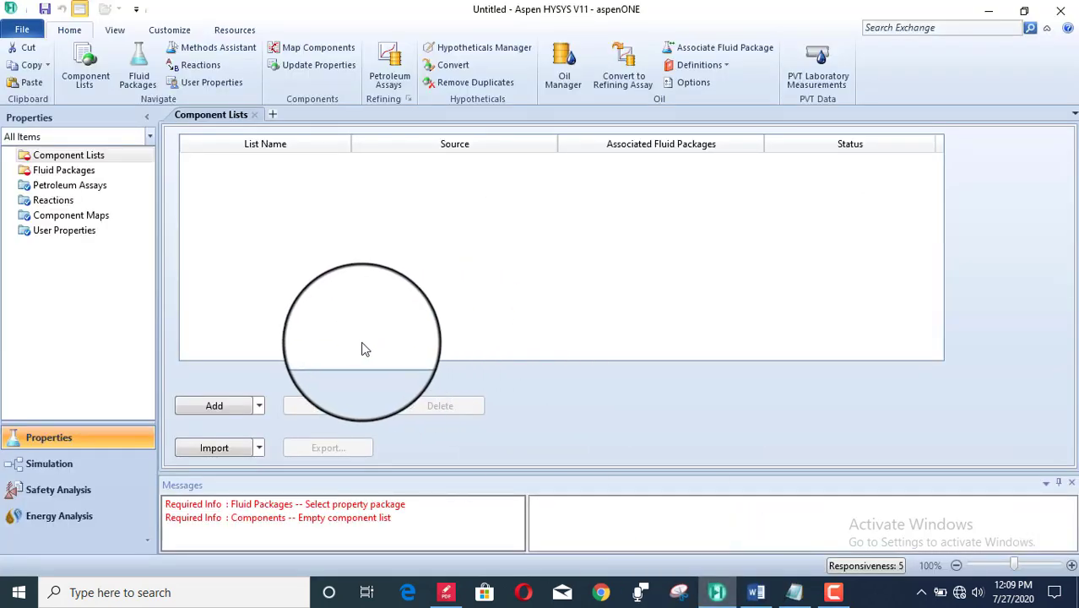
left_click(209, 407)
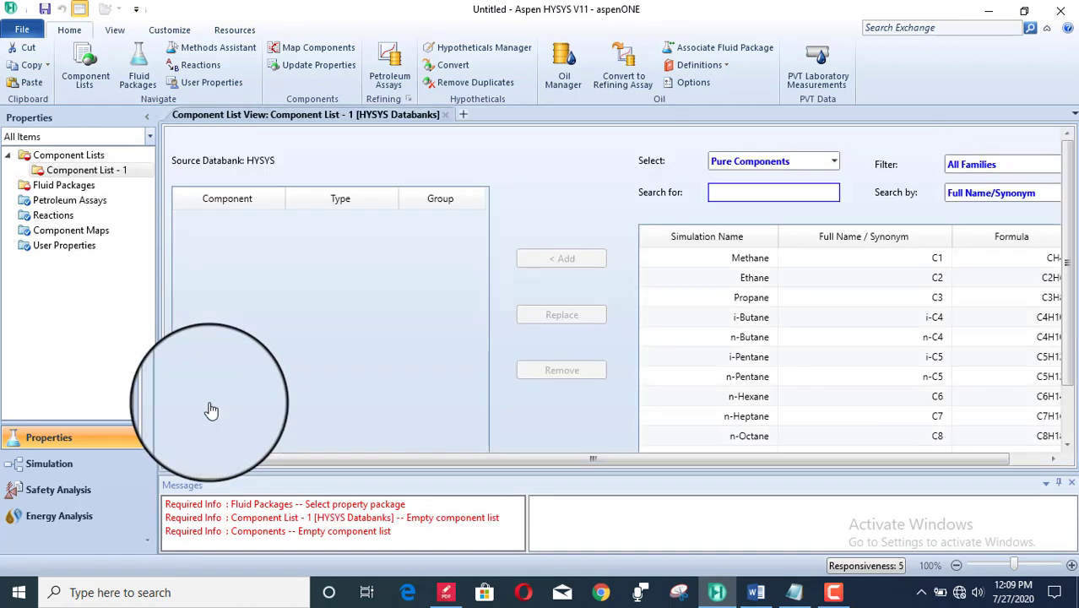
left_click(752, 194)
type("co")
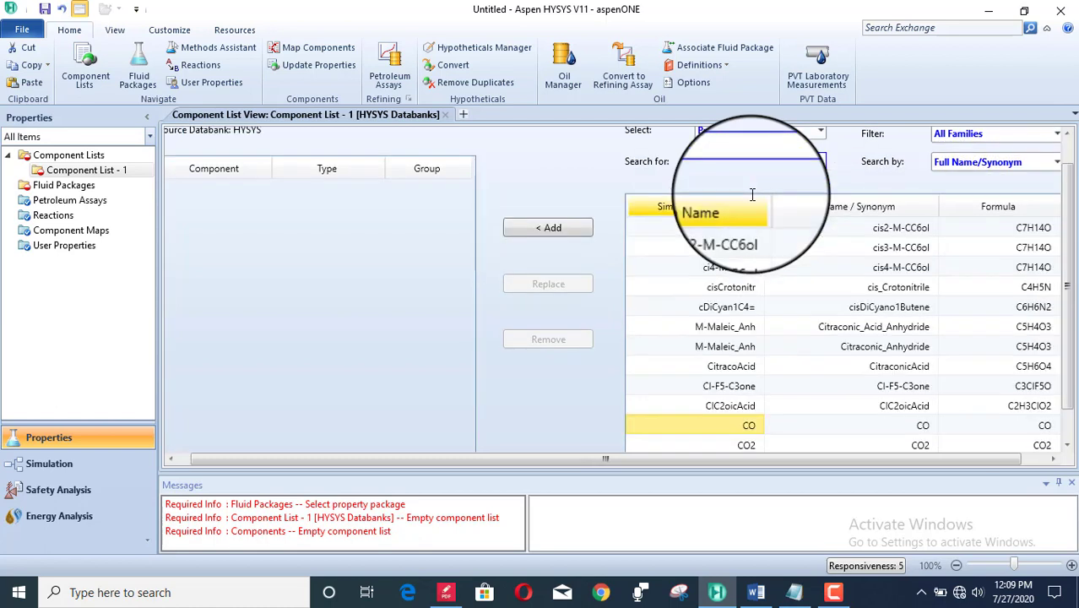
type("2")
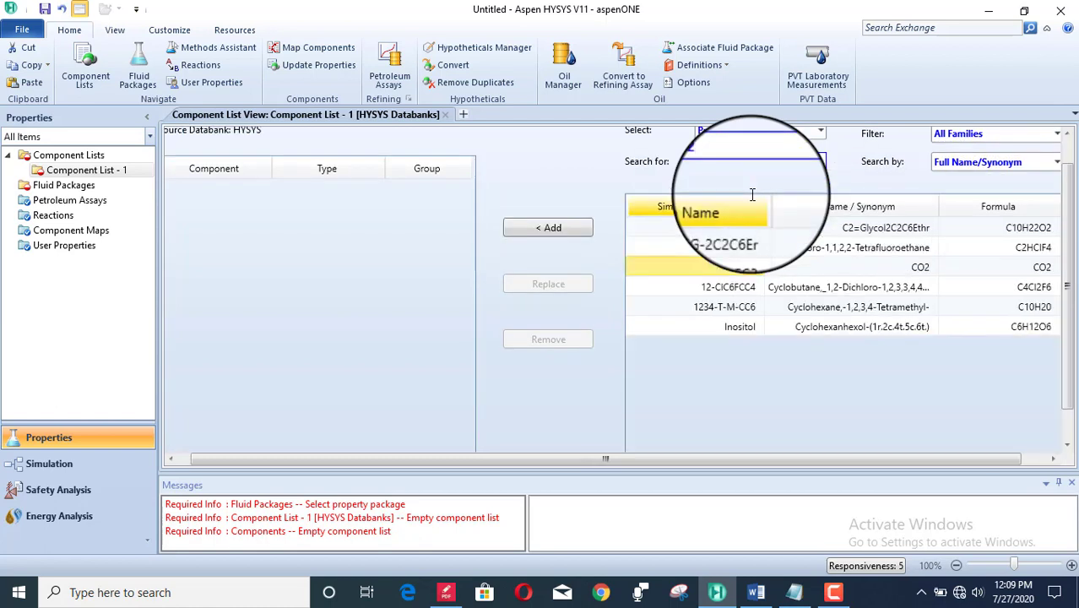
left_click(566, 230)
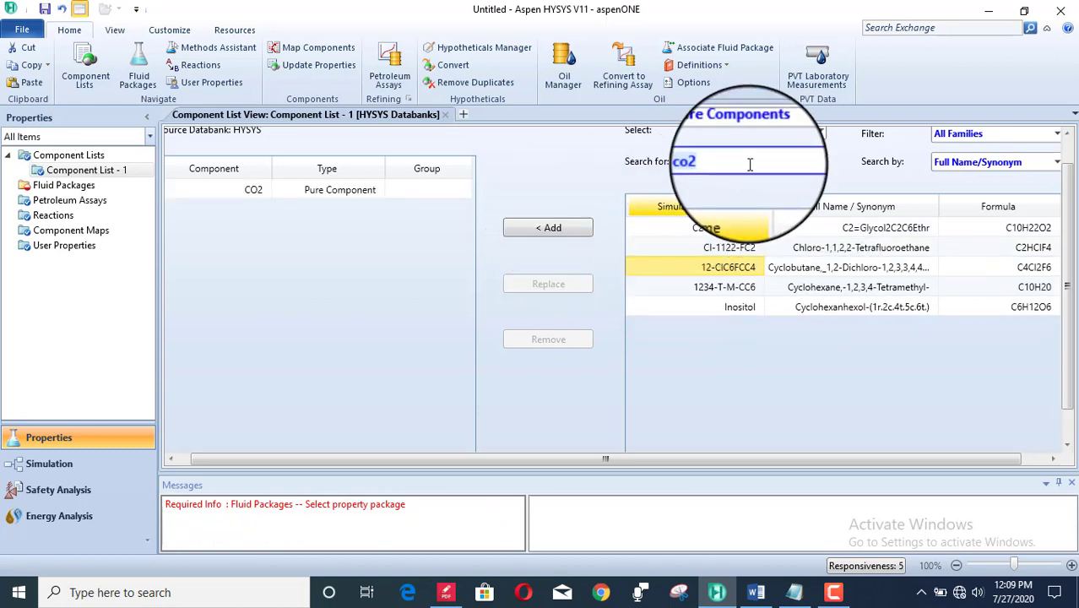
Find nitrogen among the pure components and add it to the component list
double_click(747, 162)
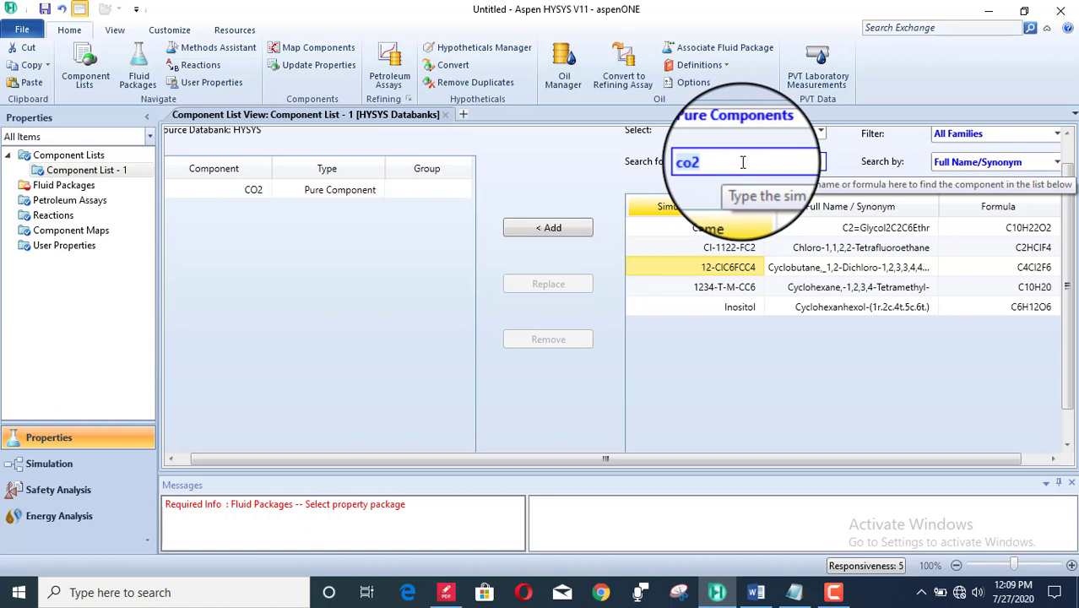
type("n")
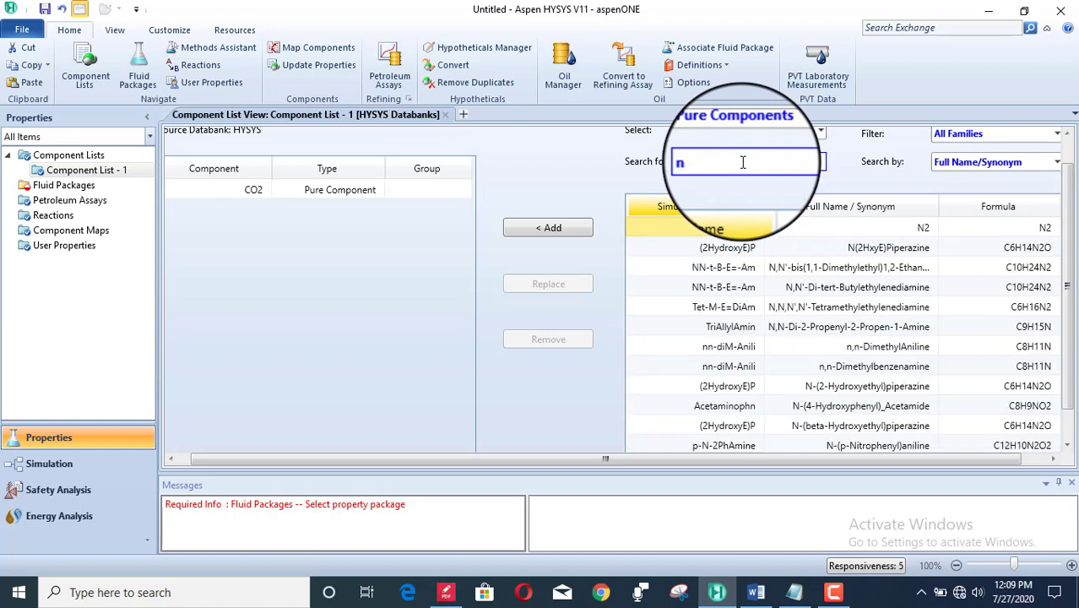
left_click(548, 230)
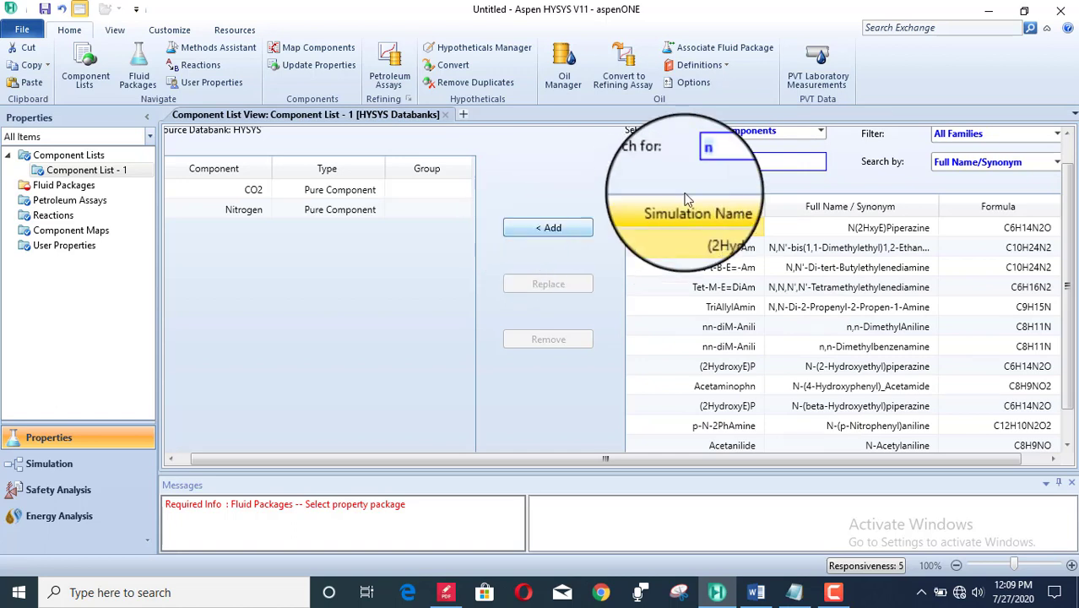
Add methane, ethane, propane, i-butane, n-butane, i-pentane, n-pentane, n-hexane, n-heptane, n-octane, n-nonane, n-decane and n-C11 to the component list
left_click(707, 168)
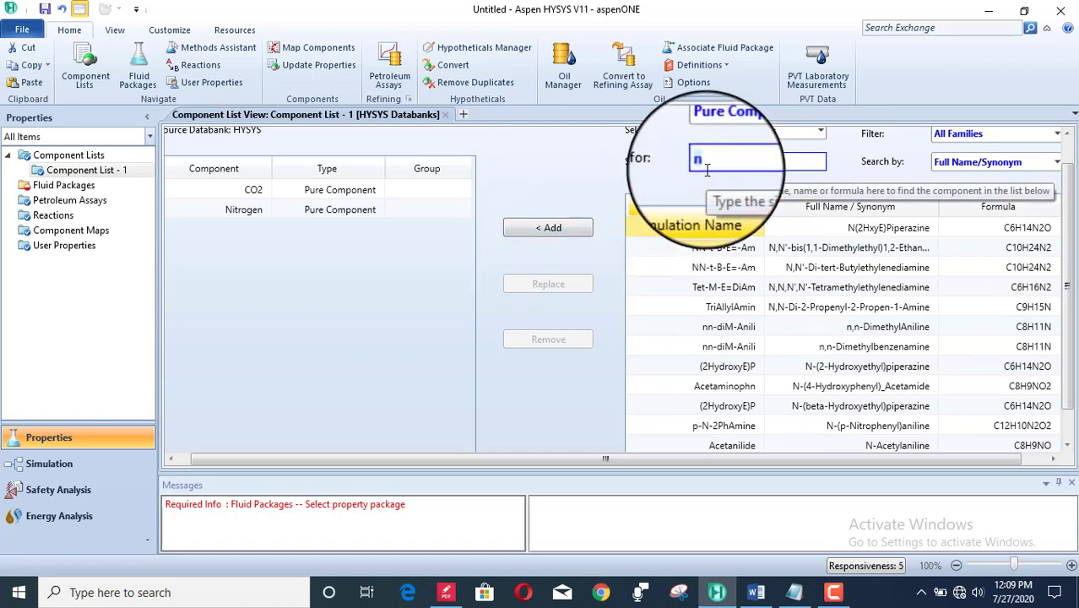
left_click(563, 230)
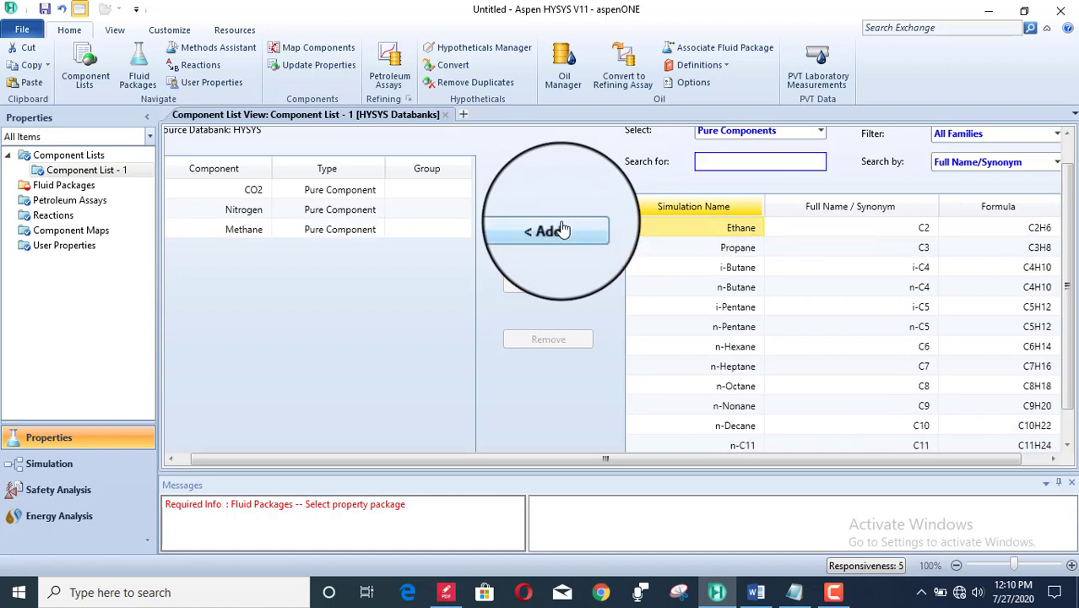
left_click(563, 230)
left_click(563, 230)
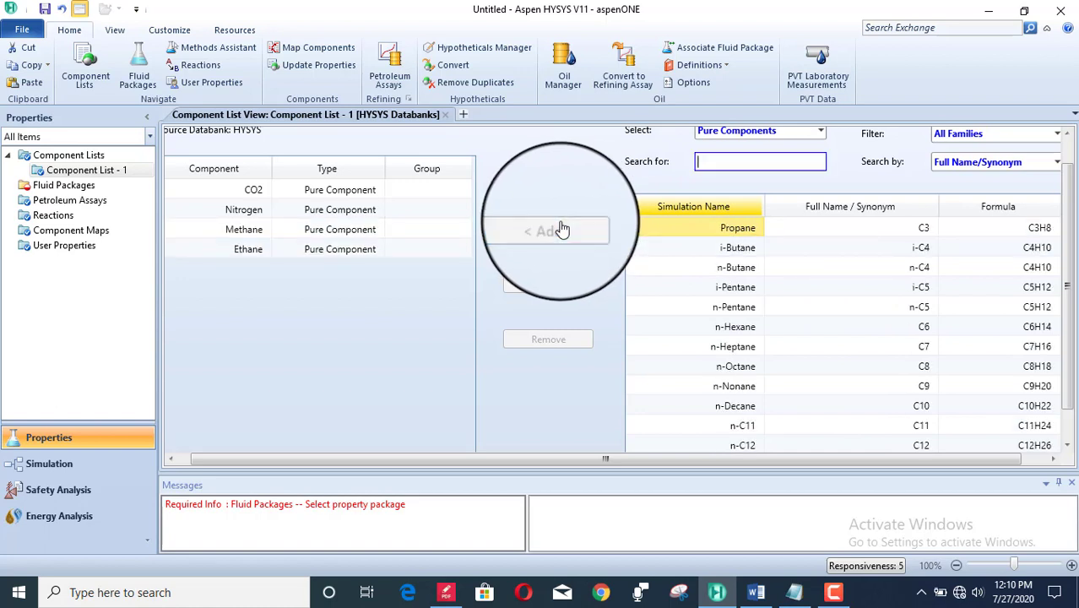
left_click(563, 230)
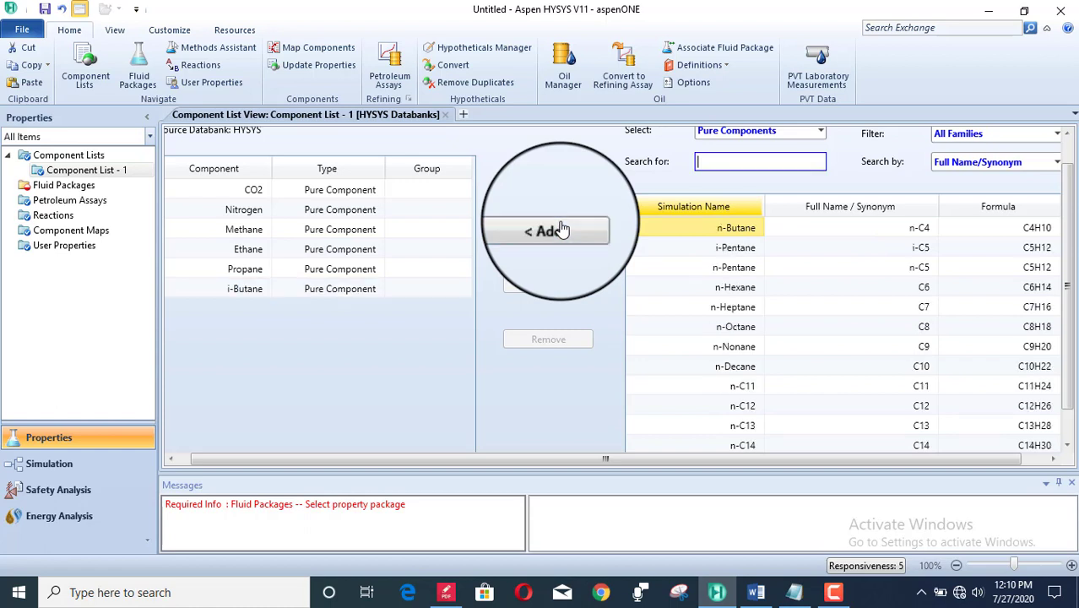
left_click(563, 230)
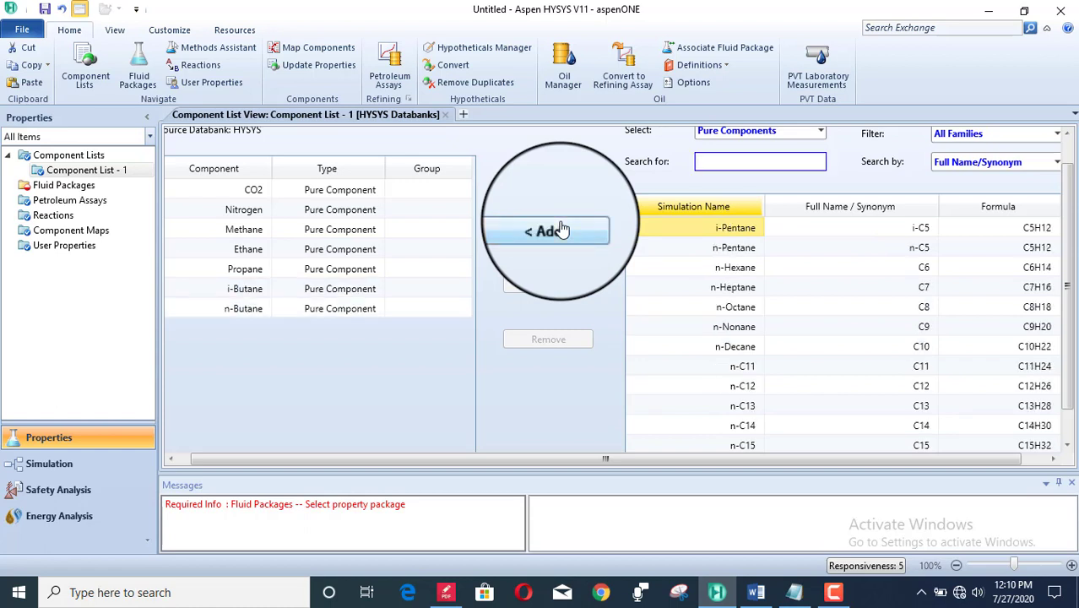
left_click(563, 229)
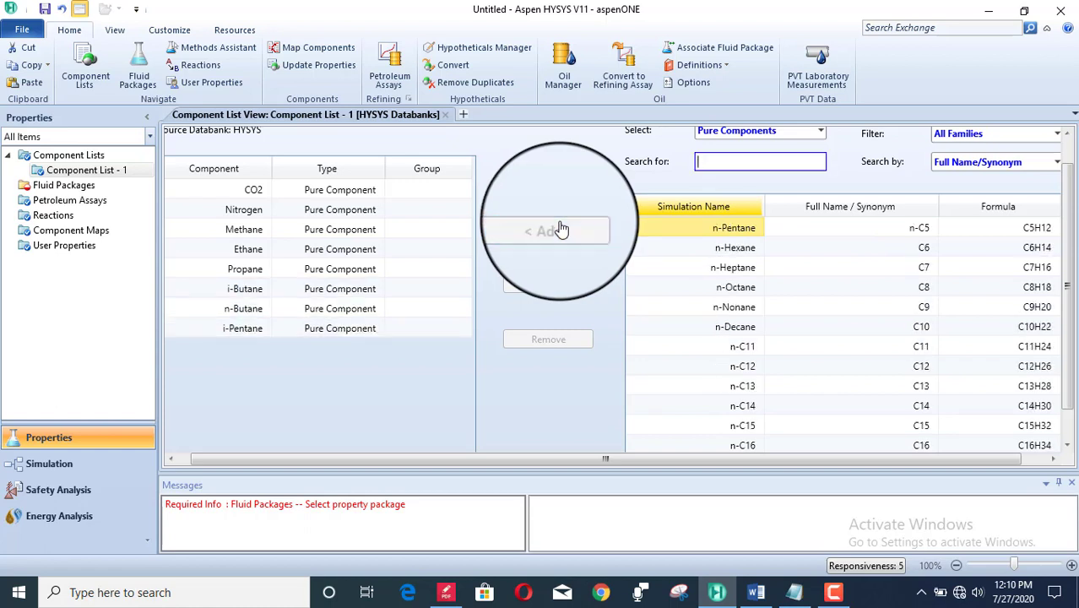
left_click(563, 230)
left_click(561, 230)
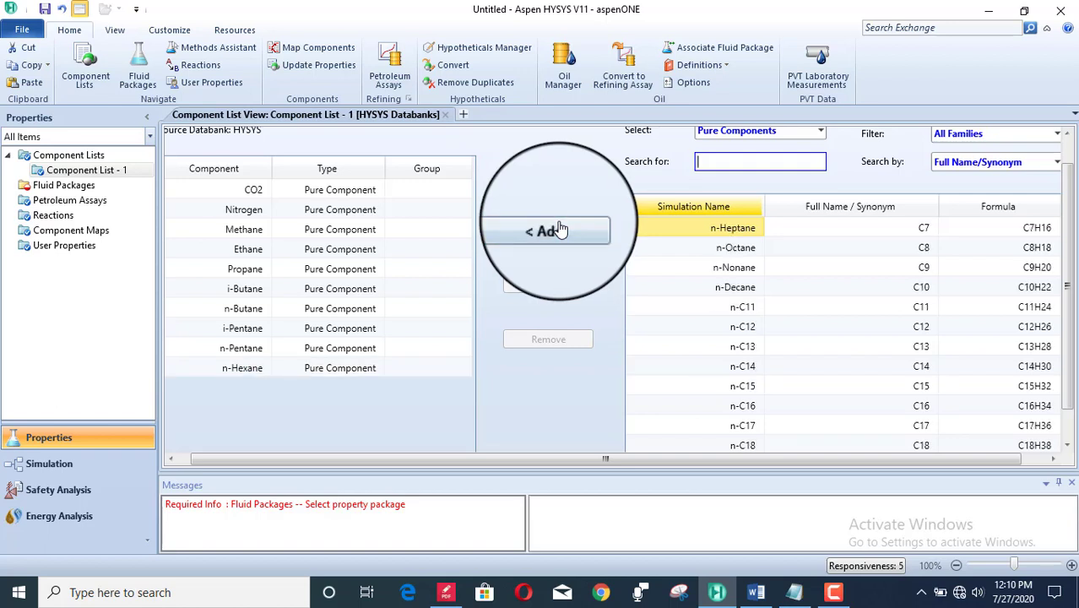
left_click(561, 229)
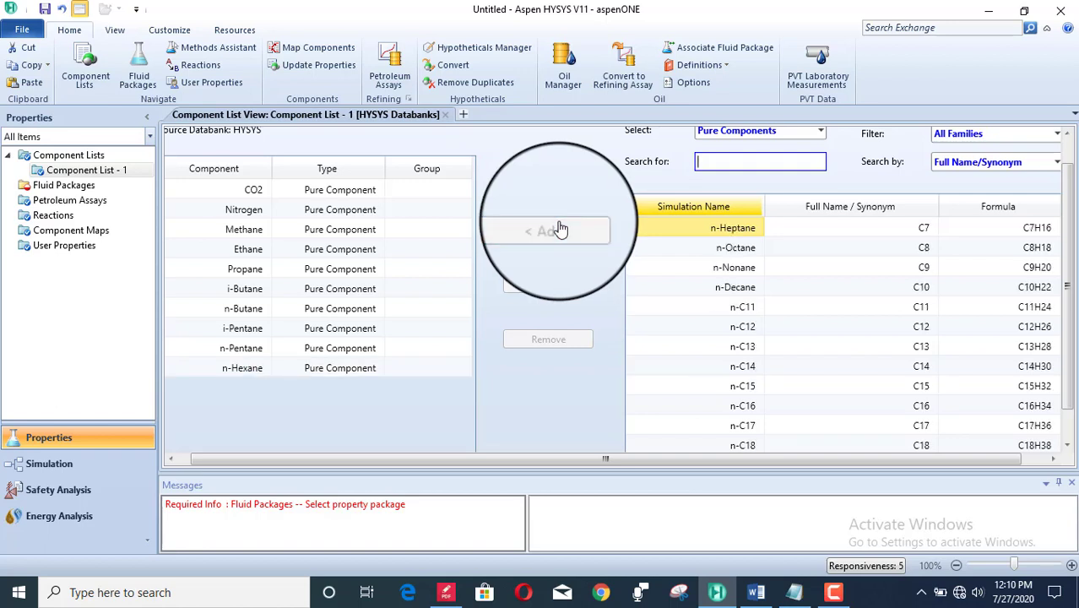
left_click(561, 229)
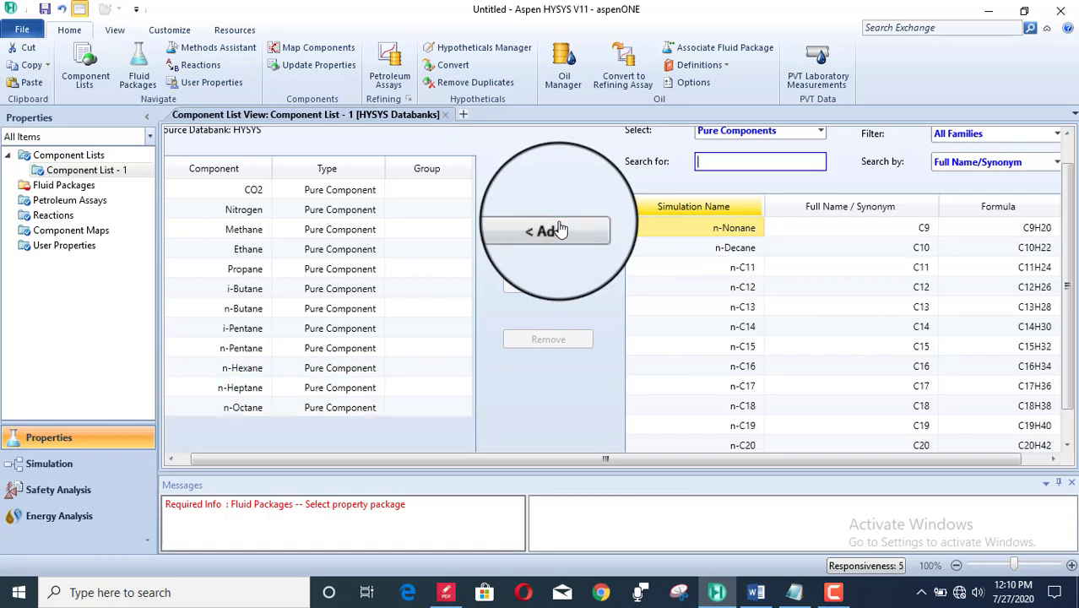
left_click(560, 230)
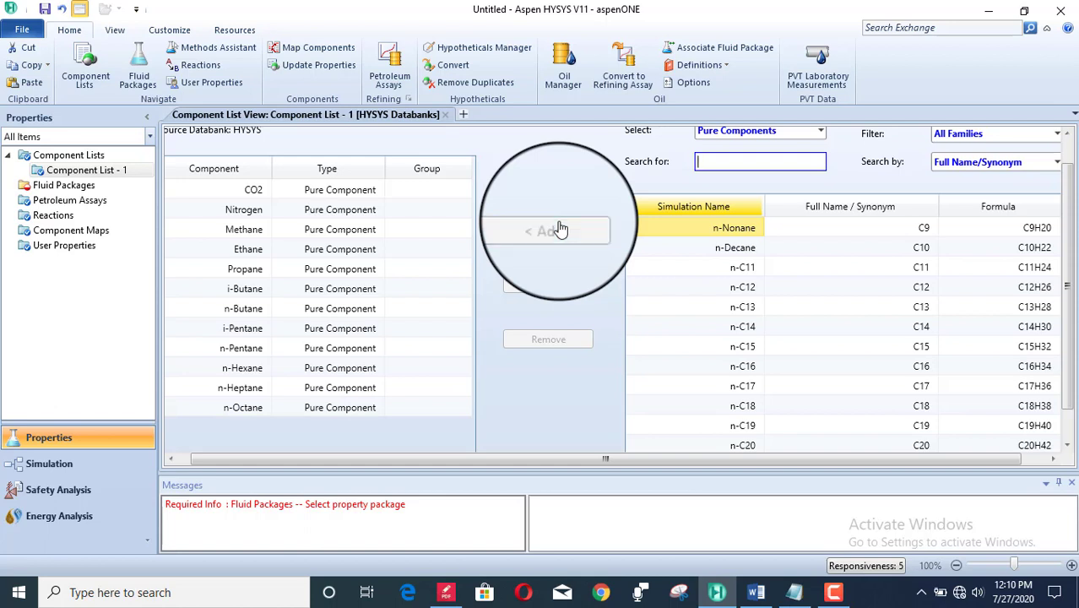
left_click(561, 230)
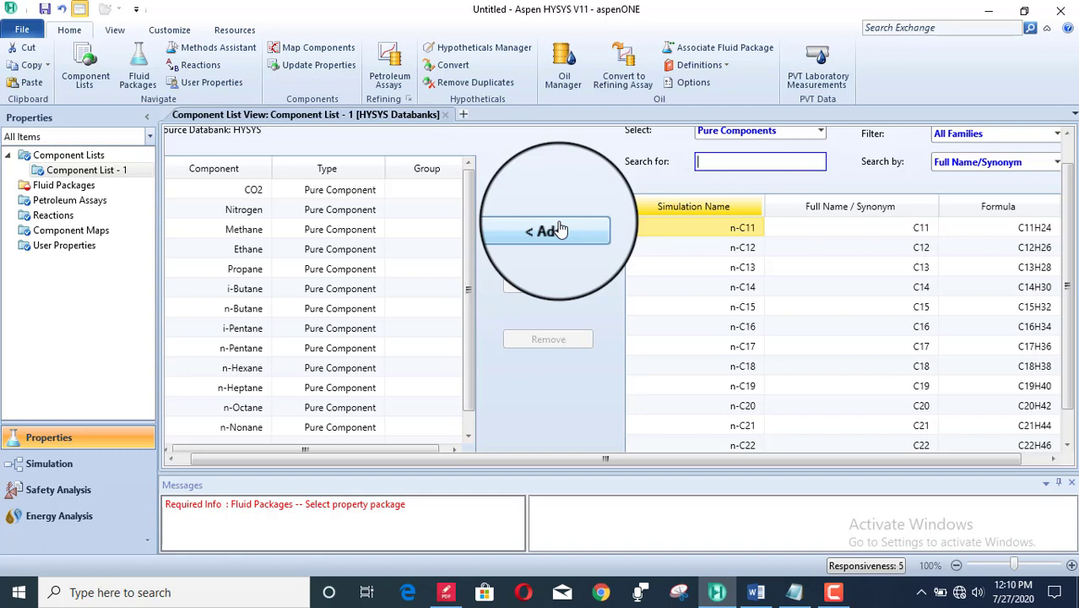
left_click(560, 229)
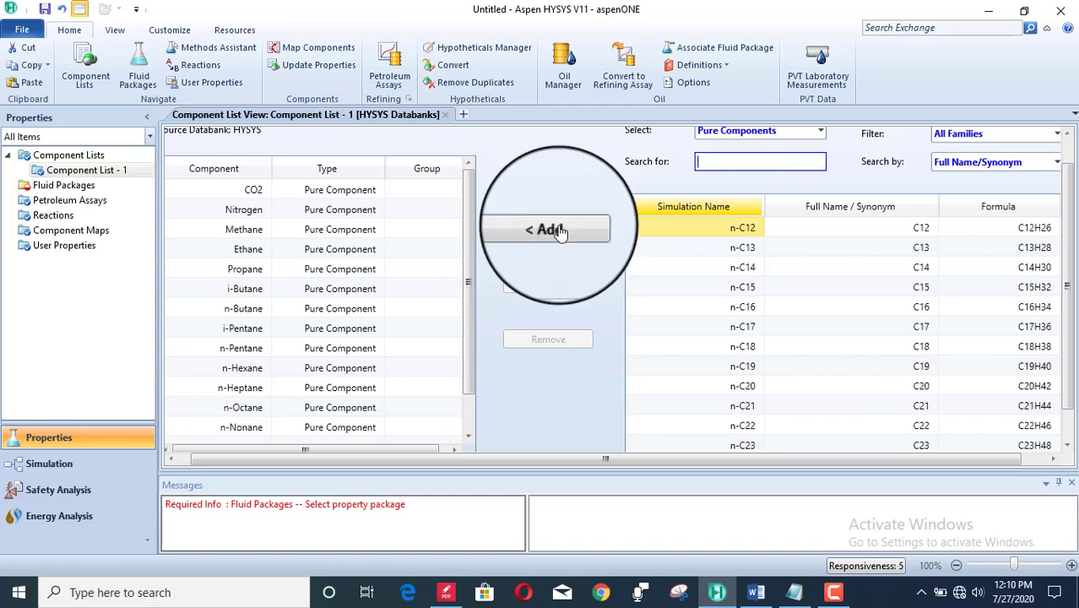
Check the selected components in HYSYS against the natural gas composition in Table 3.5 of the Word document
left_click(754, 592)
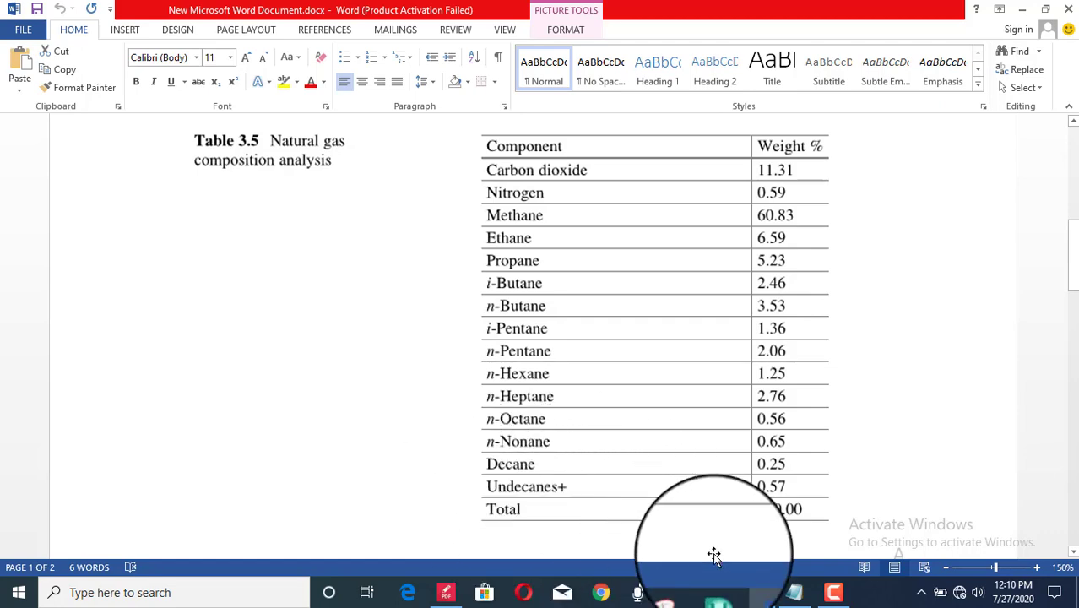
left_click(760, 595)
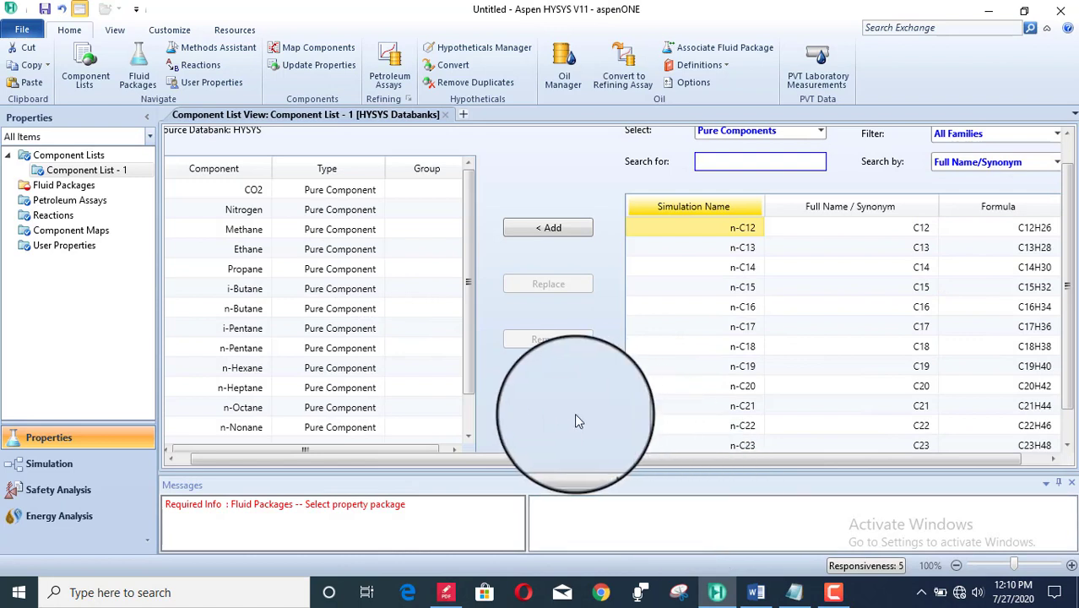
left_click_drag(470, 336, 475, 412)
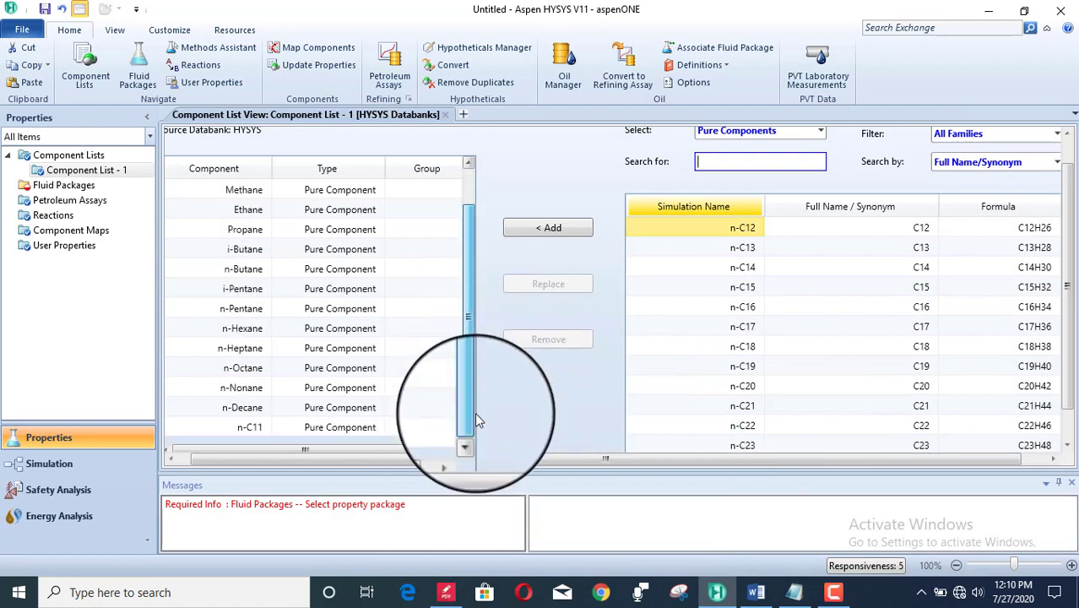
left_click(255, 426)
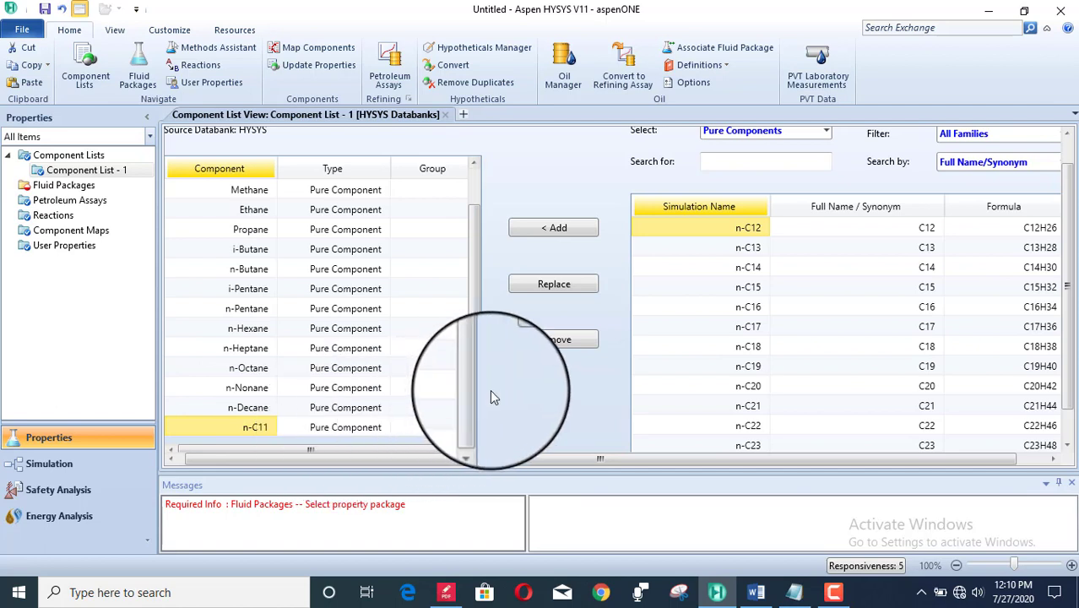
left_click_drag(474, 390, 475, 326)
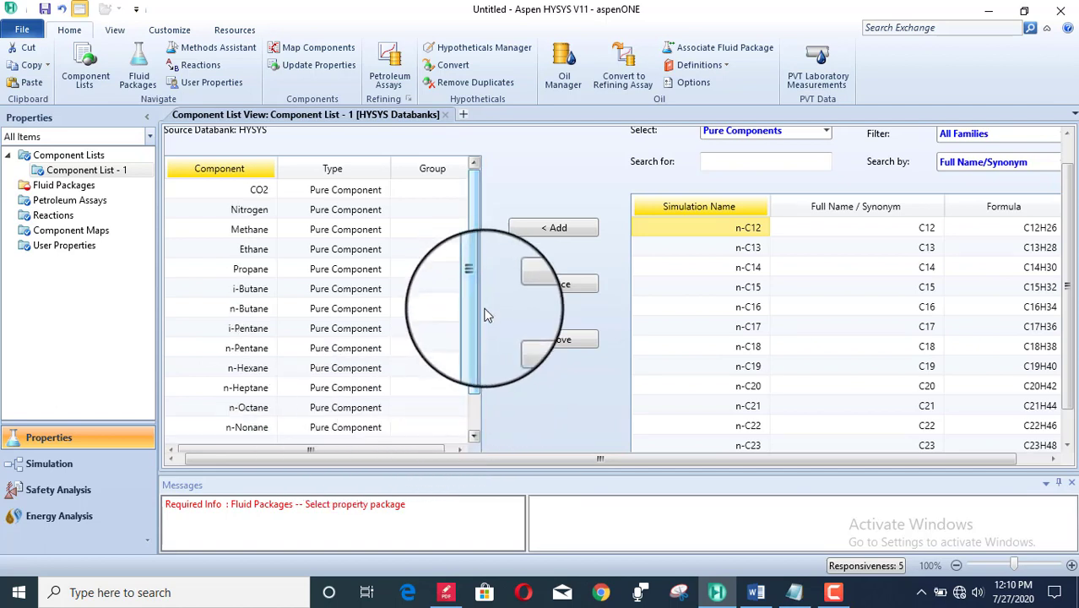
Create a fluid package for Component List - 1 with the Peng-Robinson property package and view its stability test settings
left_click(71, 187)
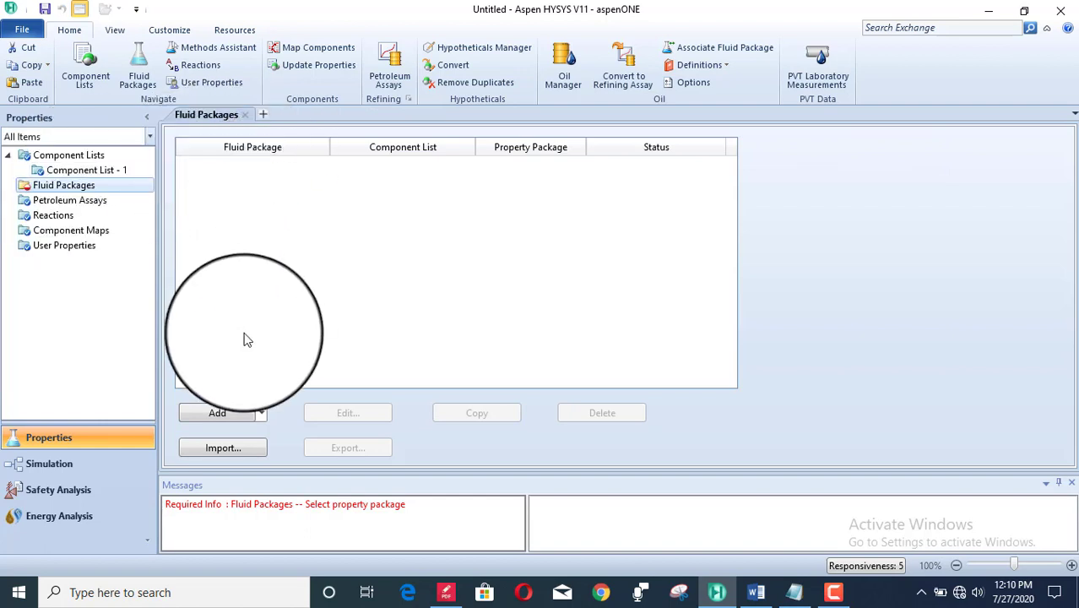
left_click(217, 414)
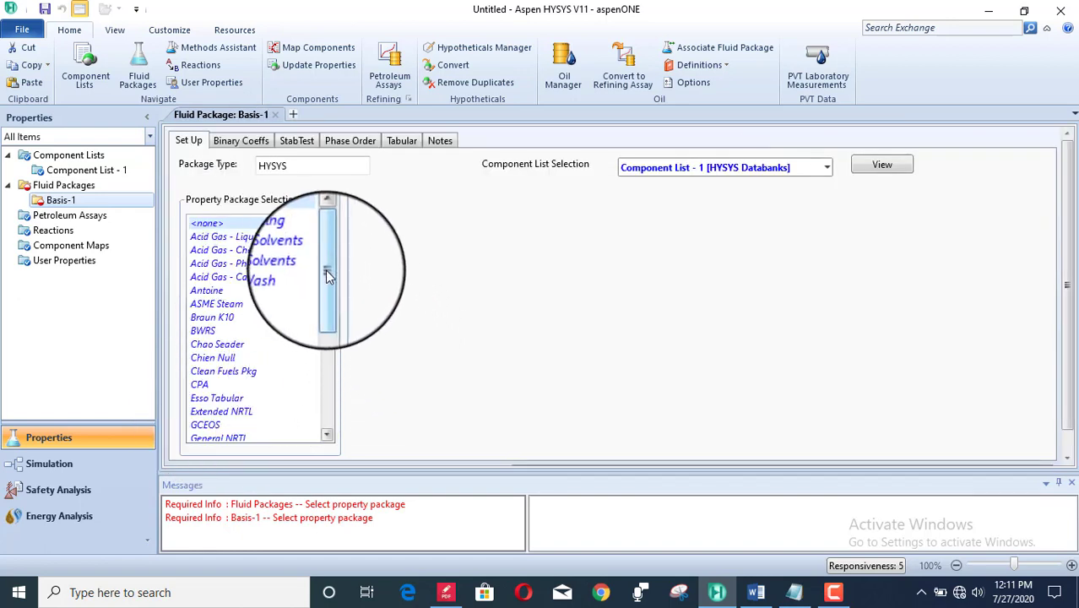
left_click_drag(329, 276, 330, 348)
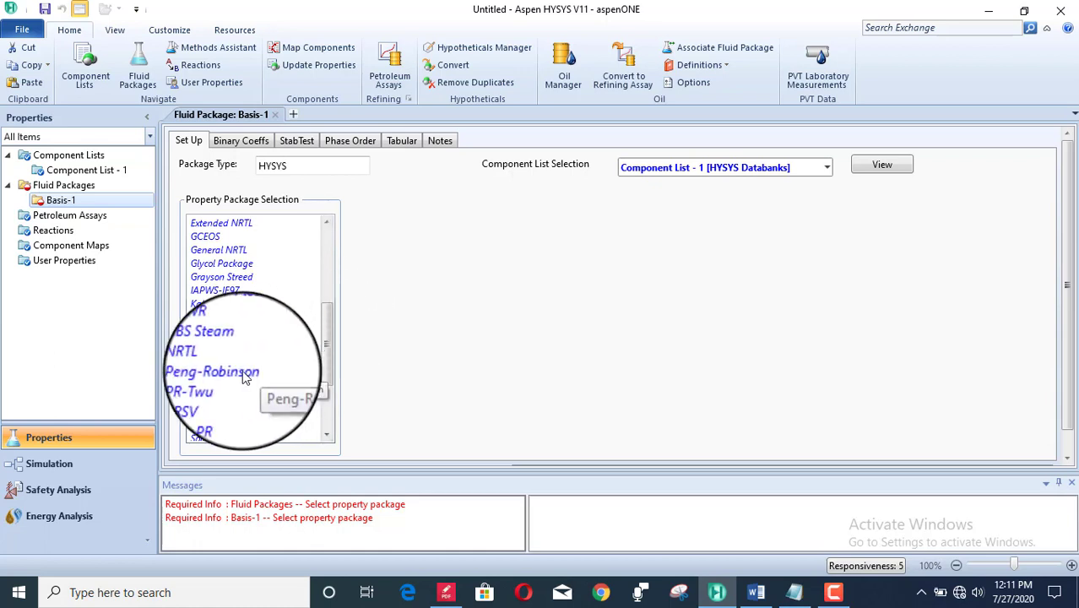
left_click(245, 375)
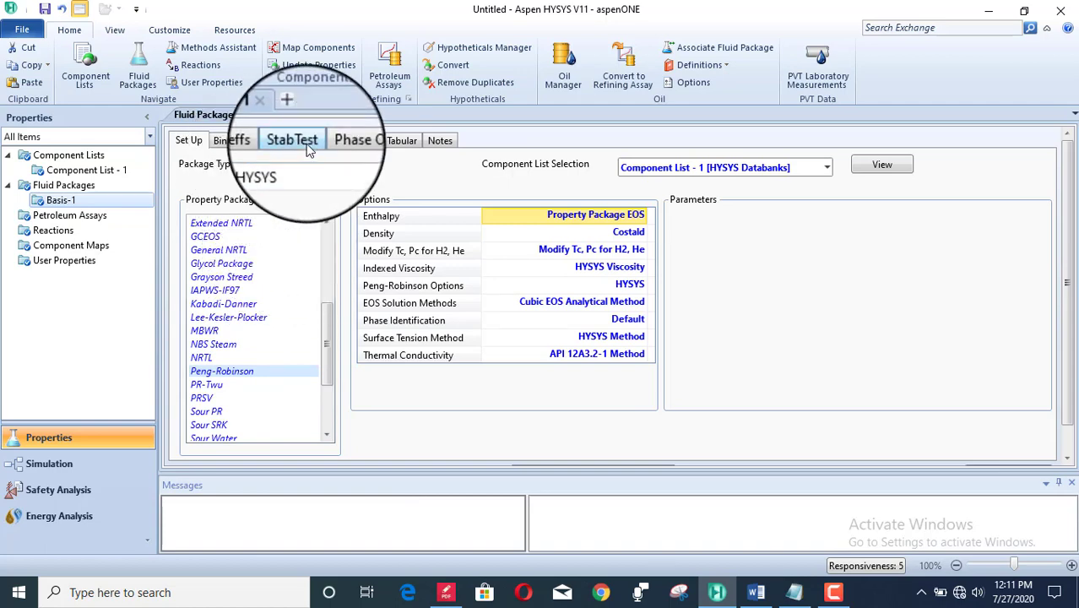
left_click(292, 140)
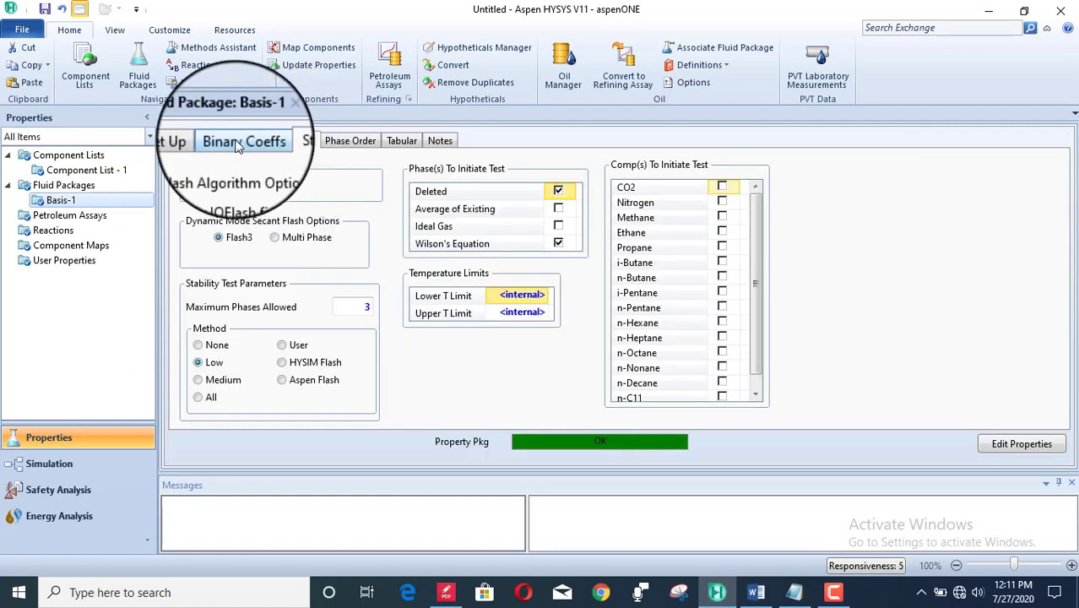
left_click(188, 140)
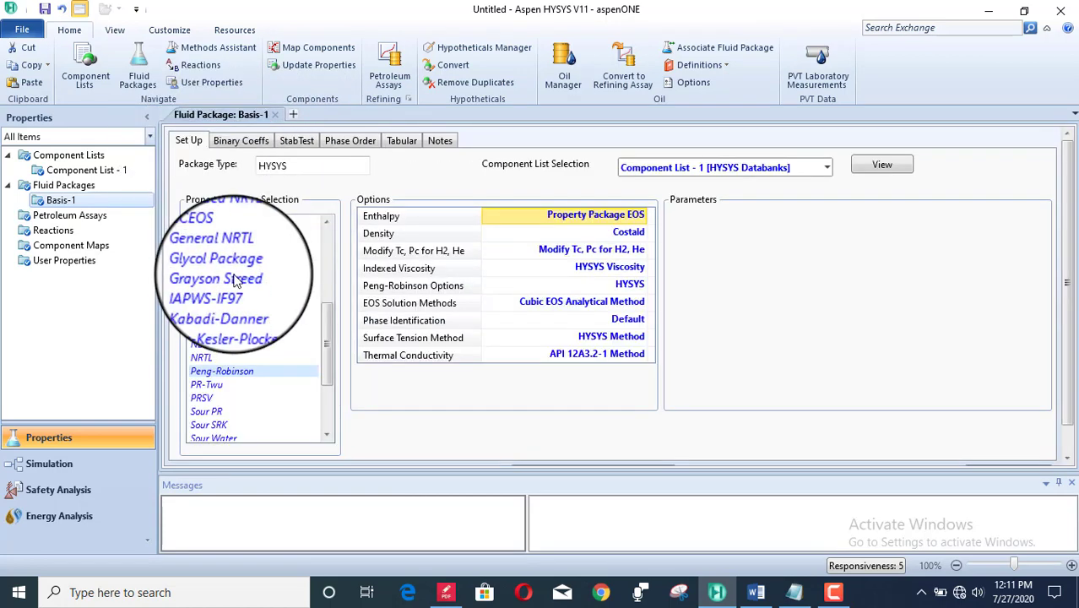
Enter the Simulation environment and place a material stream near the upper-left of the empty main flowsheet
left_click(61, 475)
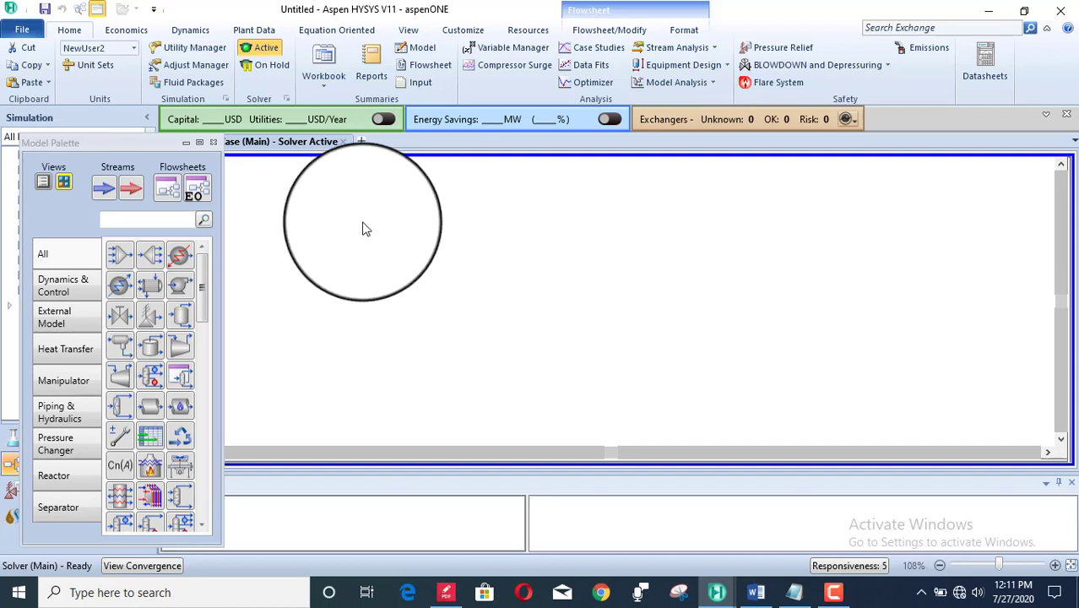
left_click(103, 192)
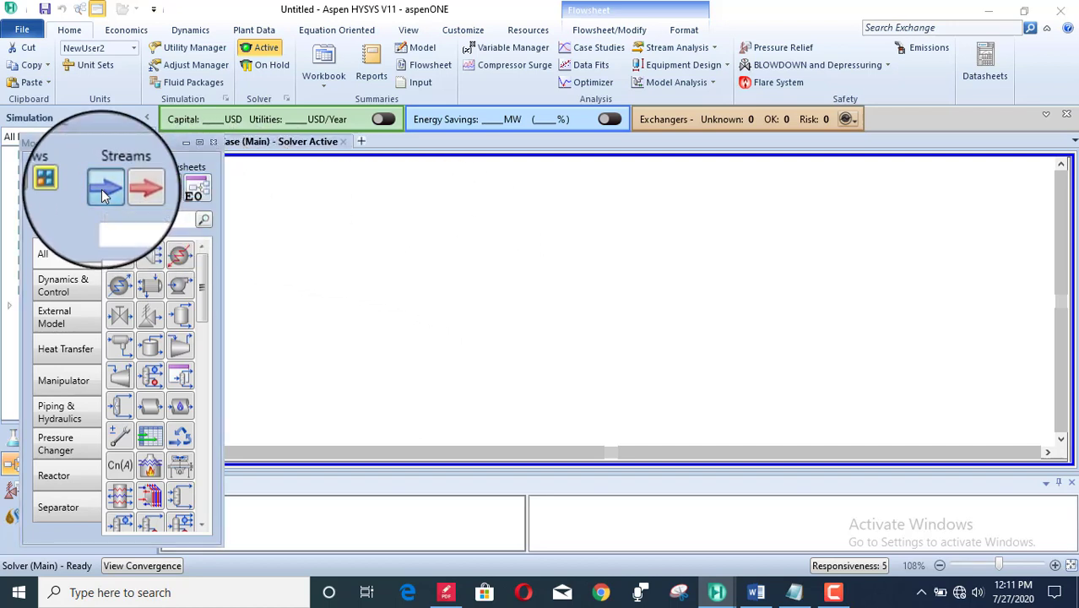
left_click(331, 188)
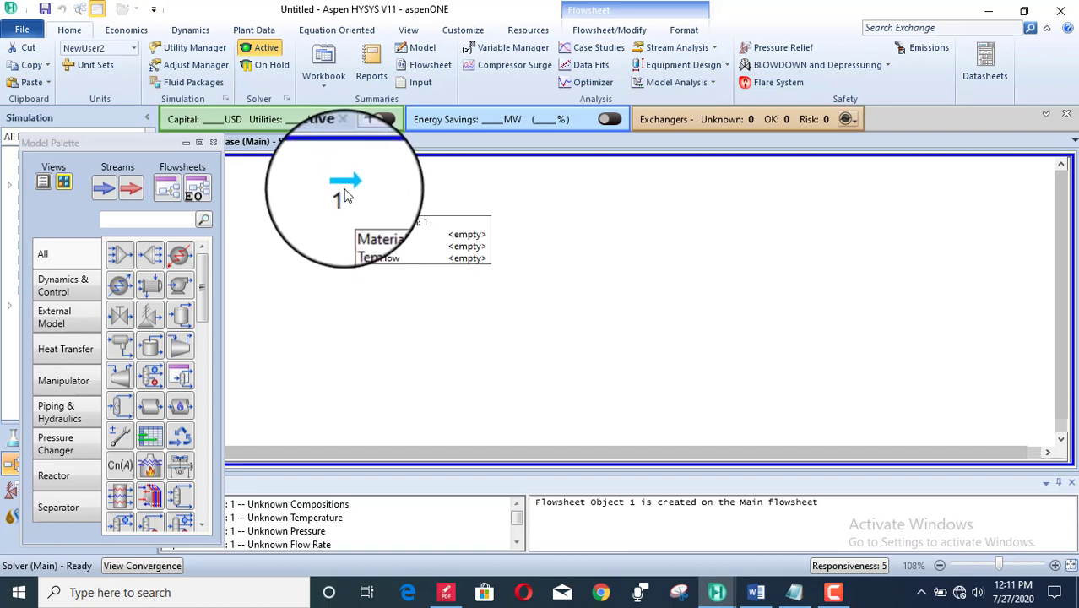
Open the properties of material stream 1 and rename the stream as well-1
double_click(342, 192)
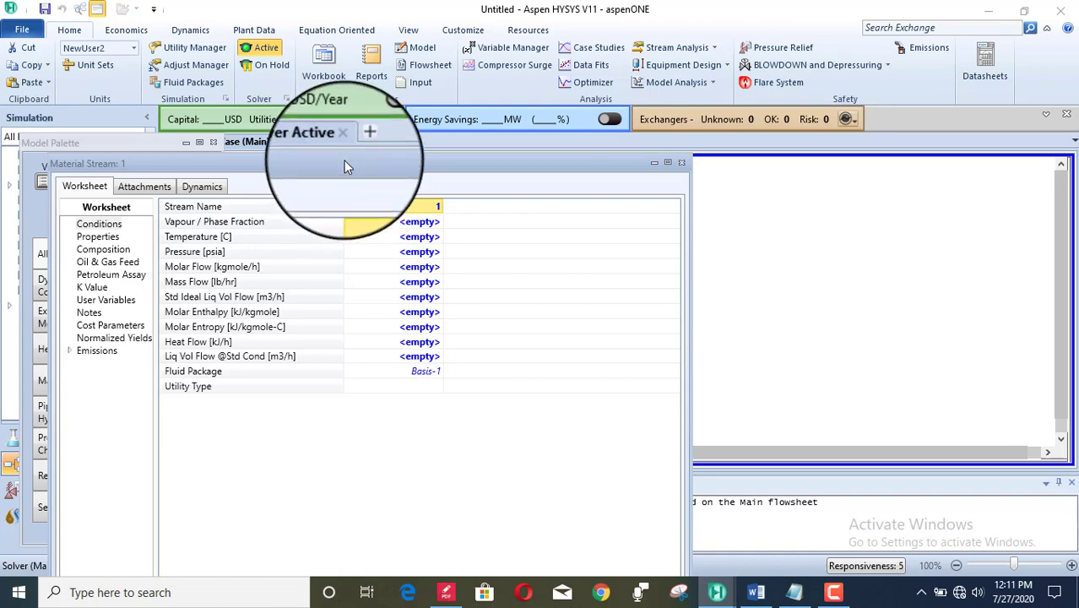
left_click_drag(344, 161, 363, 66)
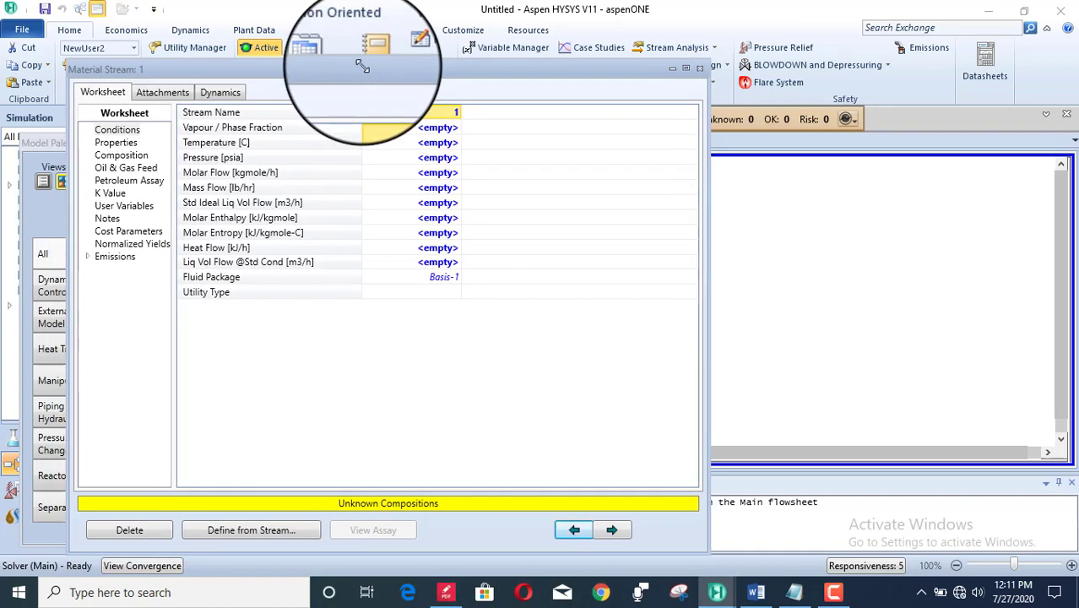
left_click(452, 114)
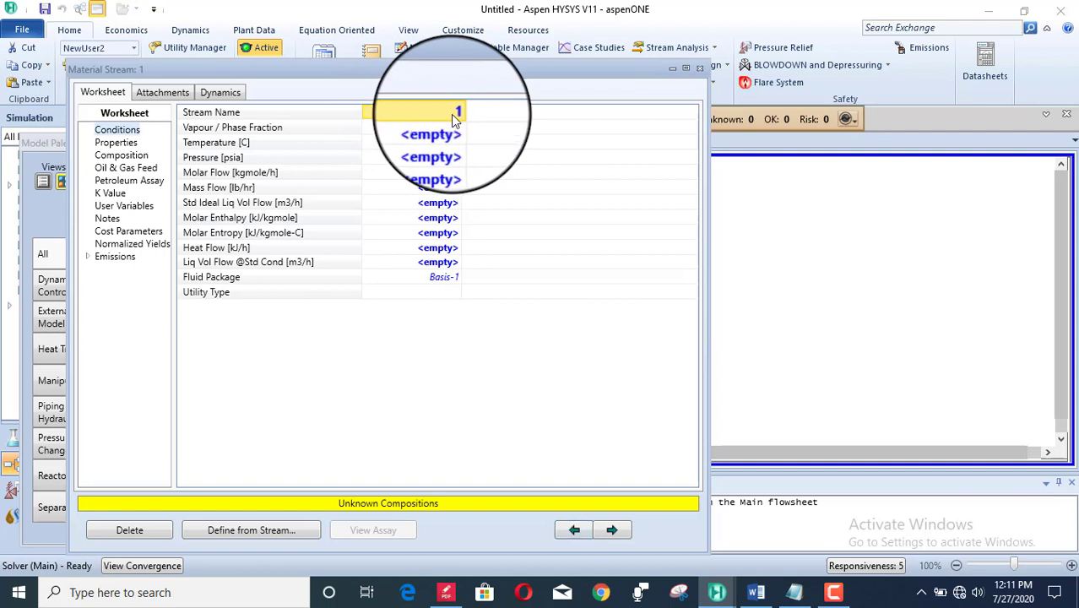
left_click(452, 119)
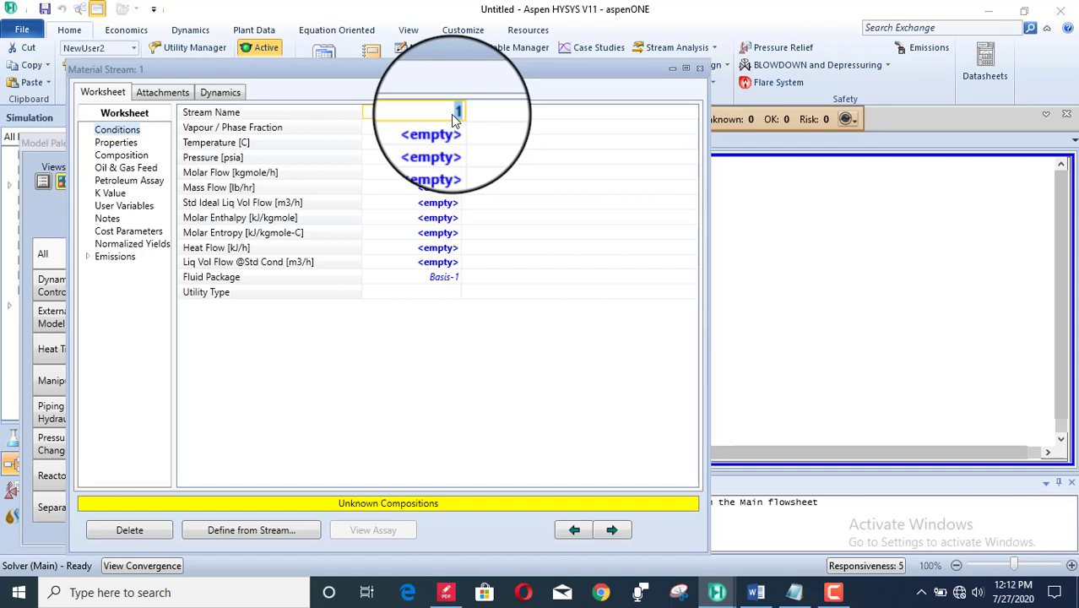
type("well-1")
key("Return")
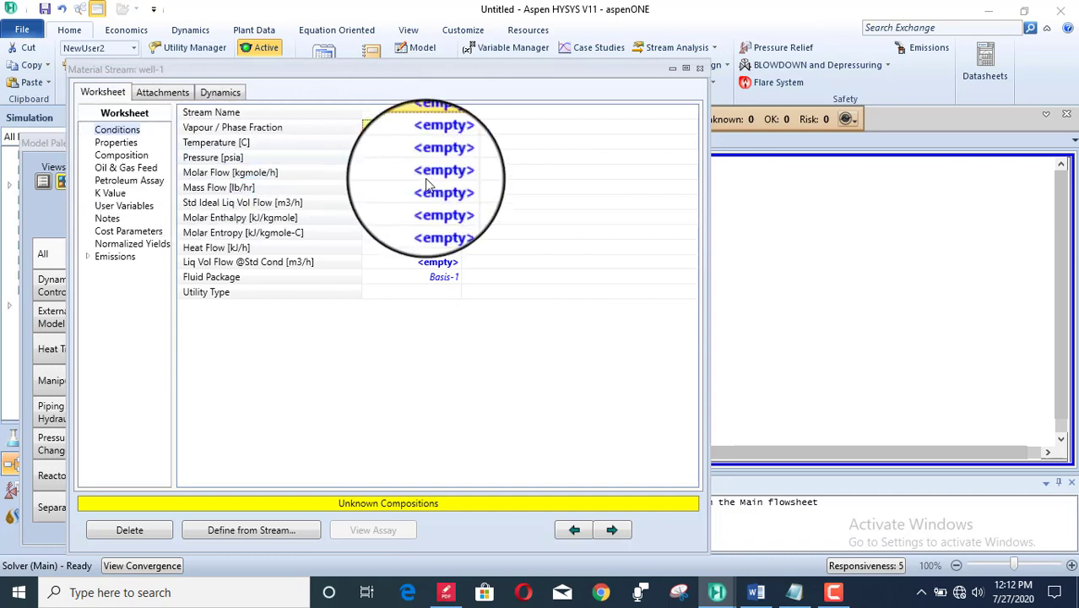
Consult Table 3.5 in the Word document, then edit well-1's composition in HYSYS on a Mass Fractions basis
left_click(133, 162)
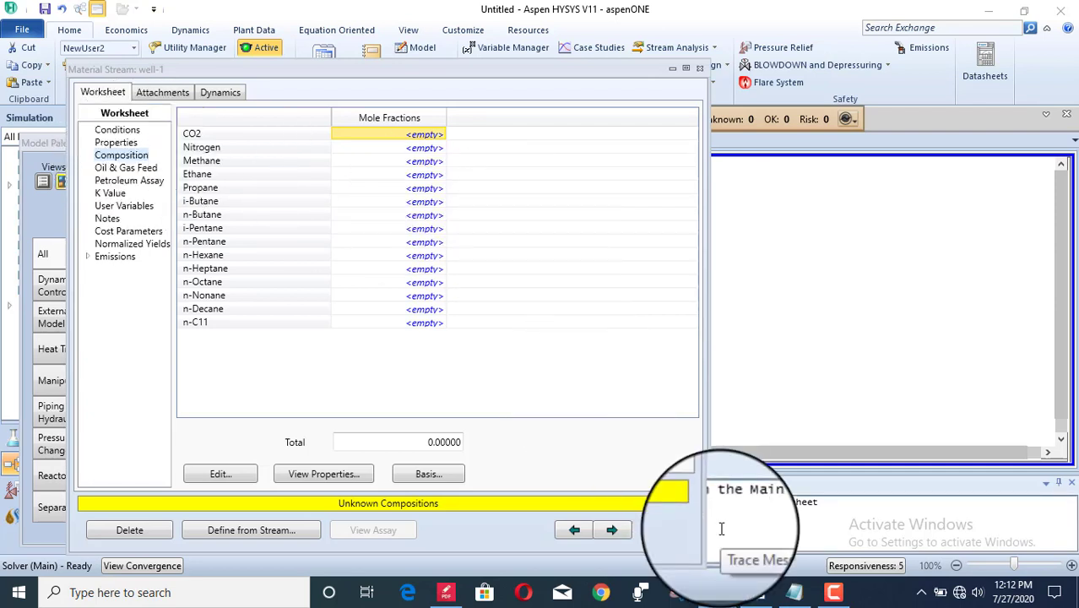
mouse_move(754, 596)
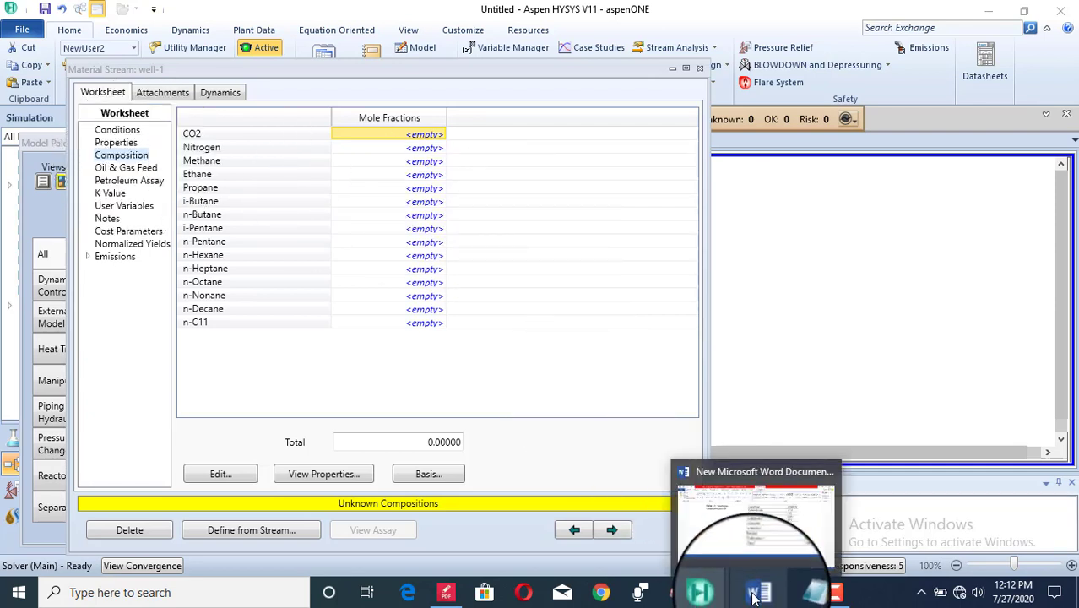
left_click(756, 593)
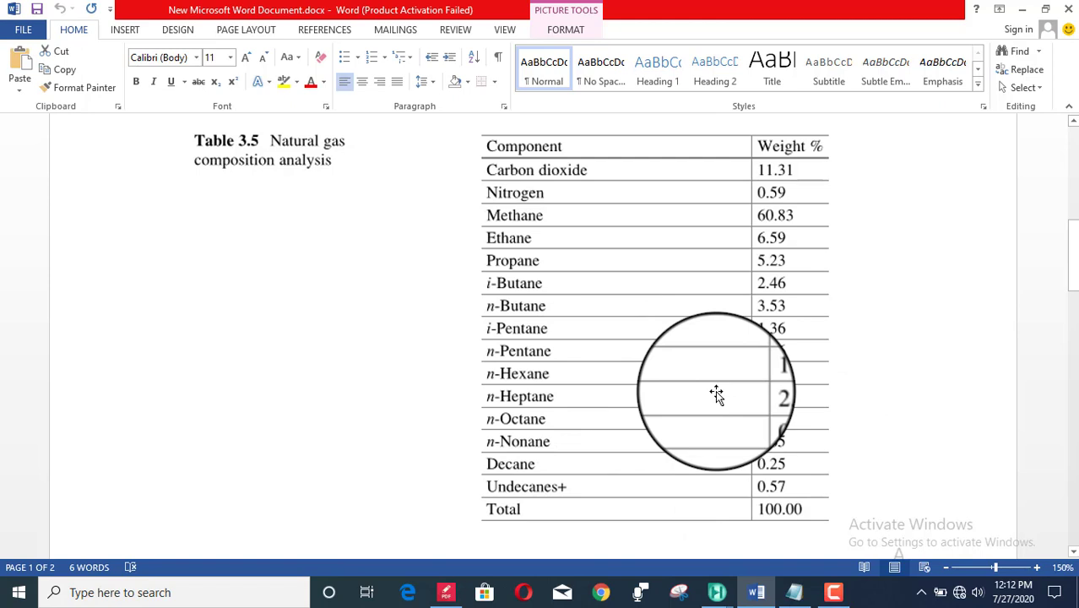
left_click(1022, 9)
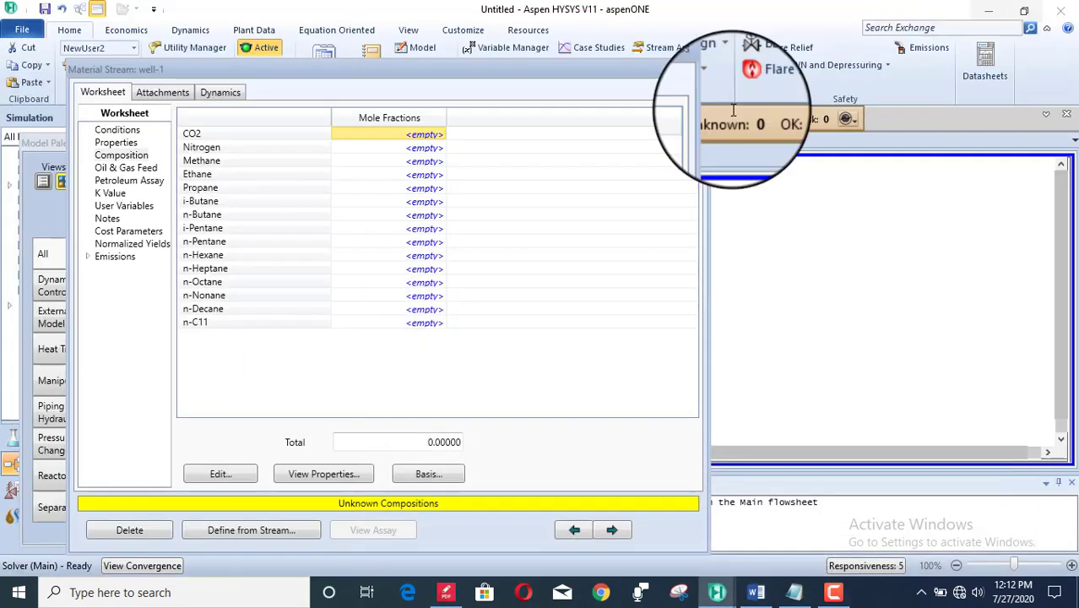
left_click(223, 475)
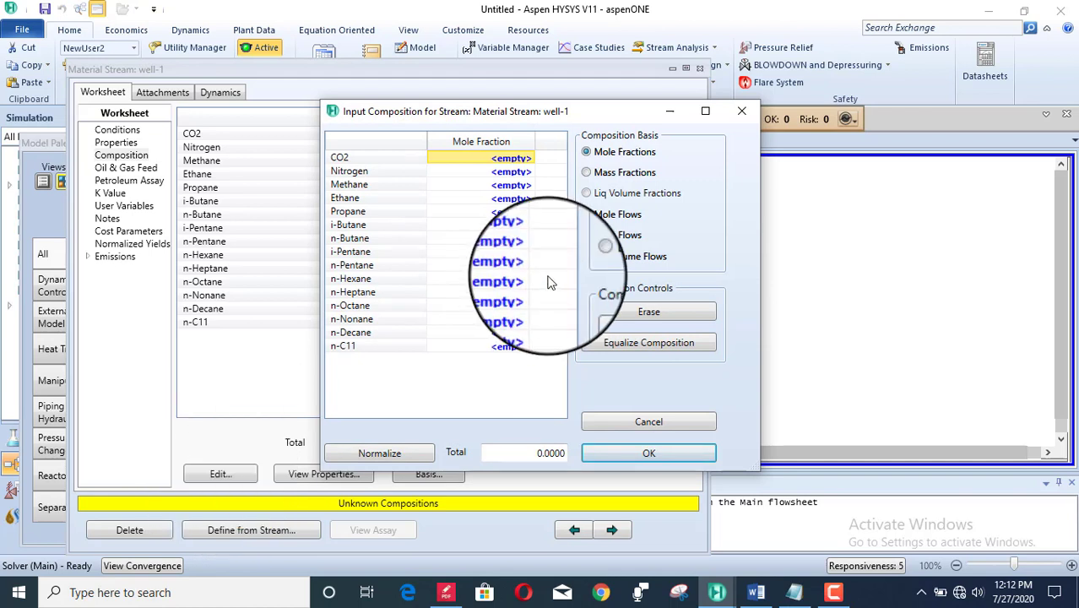
left_click(586, 172)
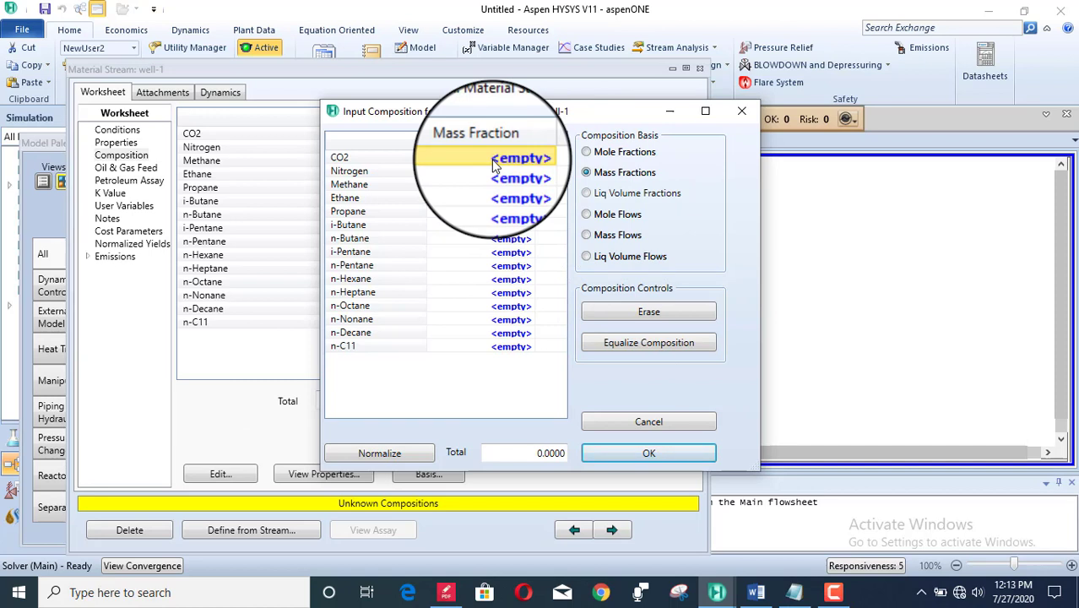
Enter well-1's mass composition values for CO2 as 11.31, nitrogen as 0.59 and methane as 60.83
type("11")
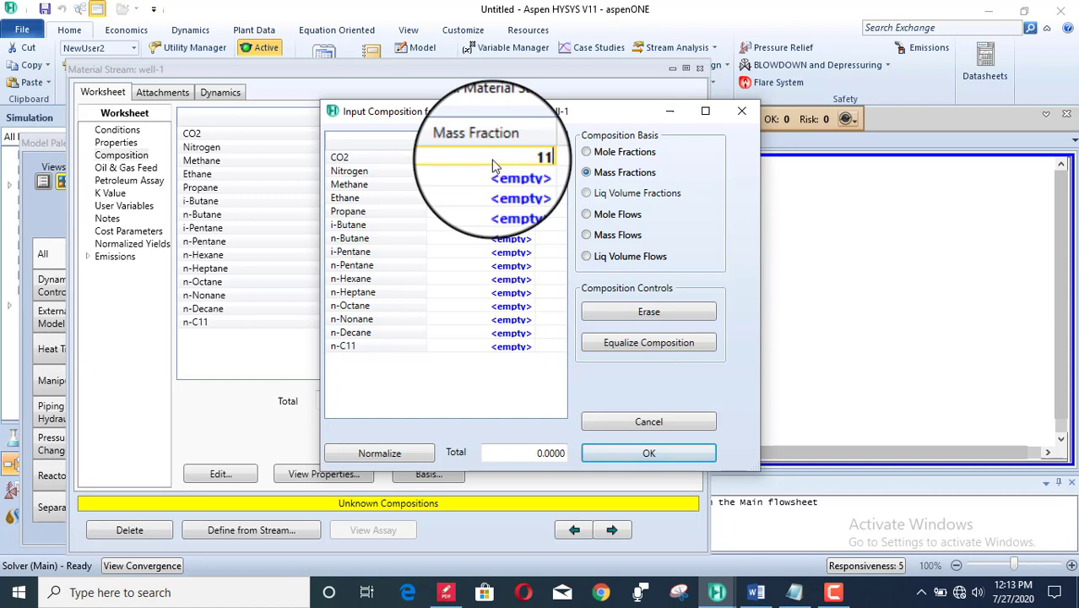
type(".31")
key("Return")
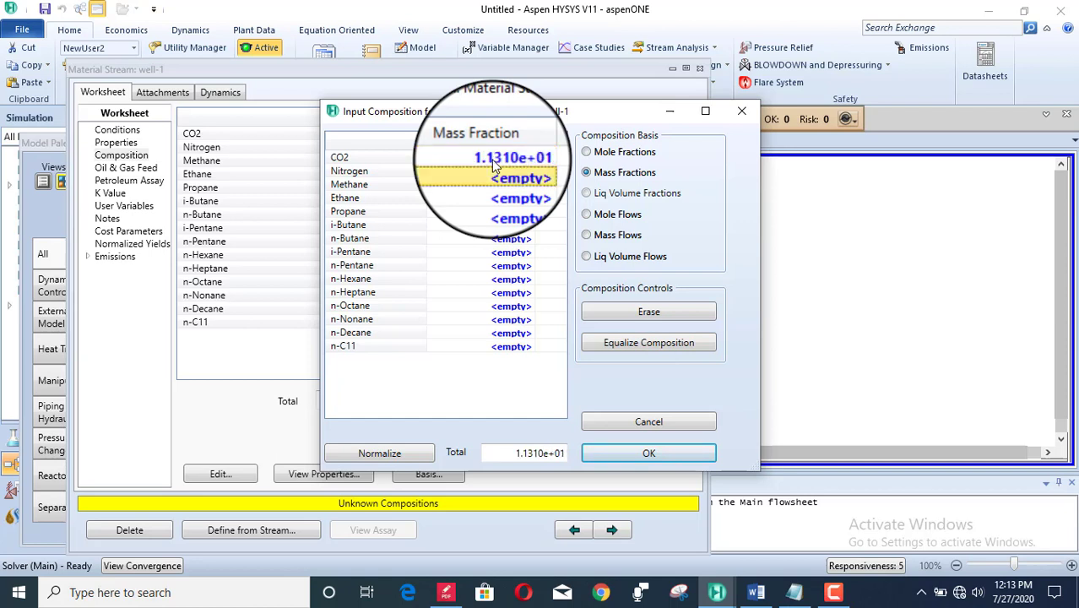
type(".59")
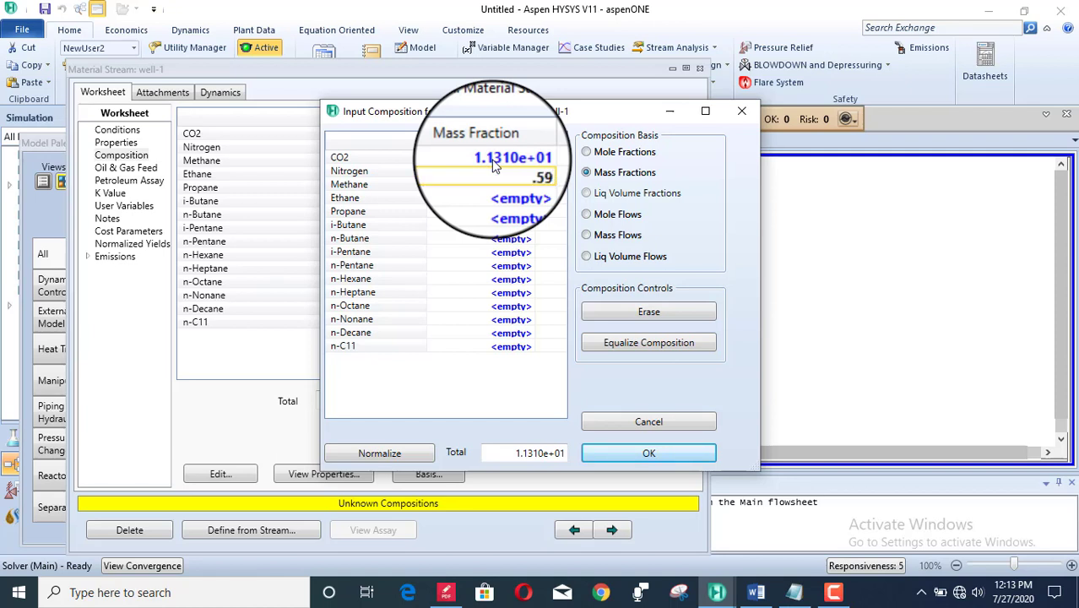
key("Return")
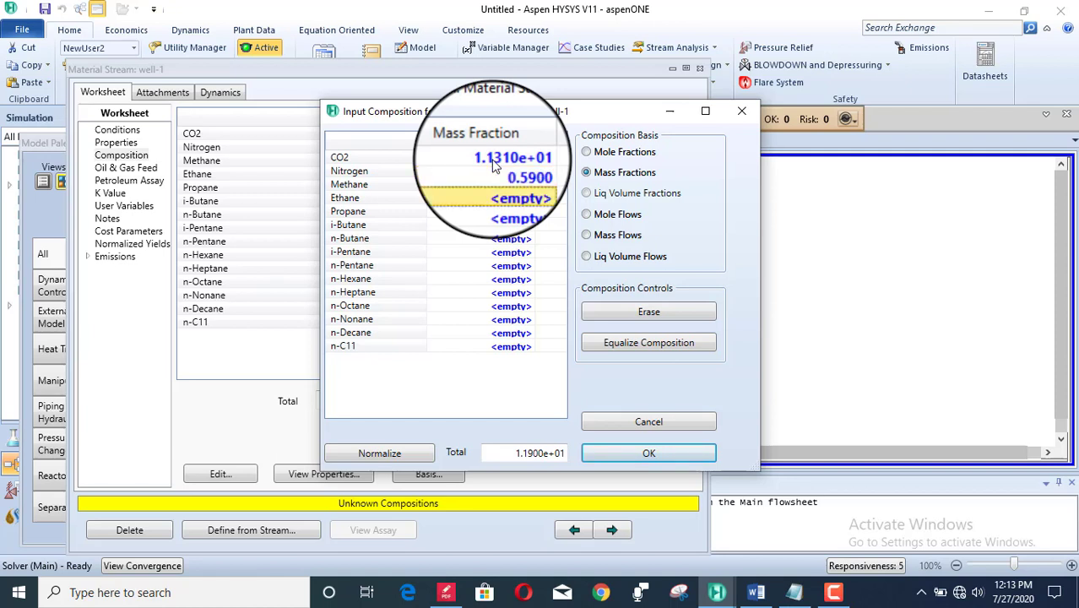
type("60")
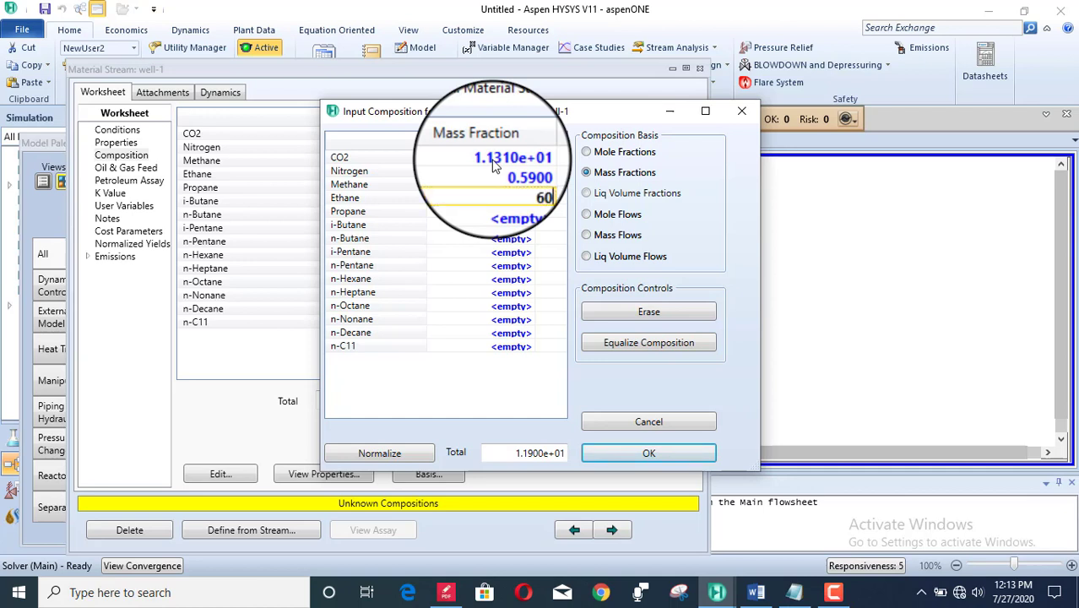
type(".83")
key("Return")
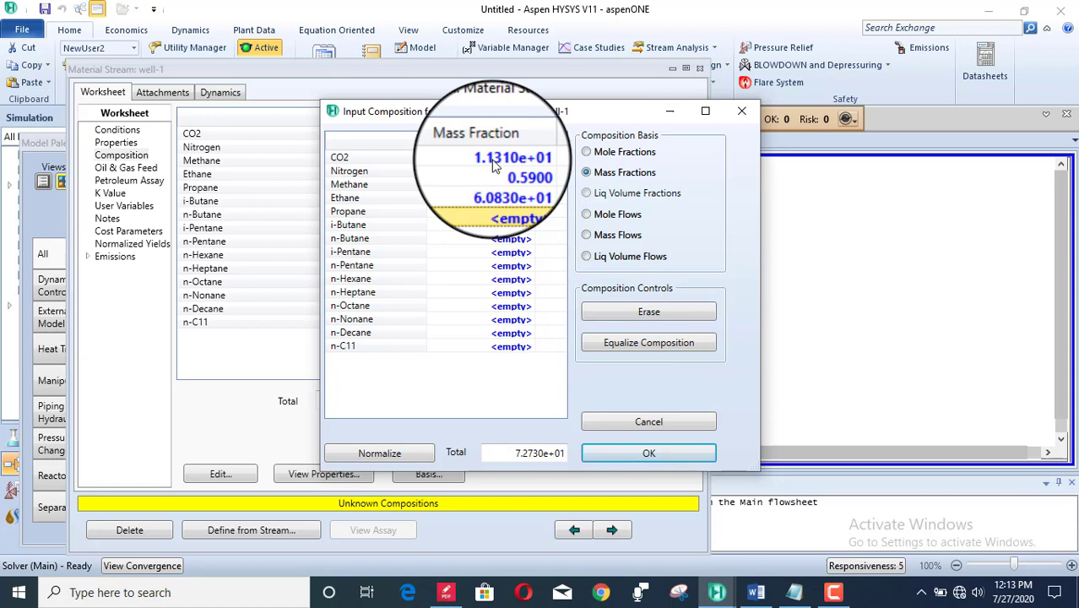
Enter the mass composition values for ethane as 6.59, propane as 5.23, i-butane as 2.46 and n-butane as 3.53
type("8.")
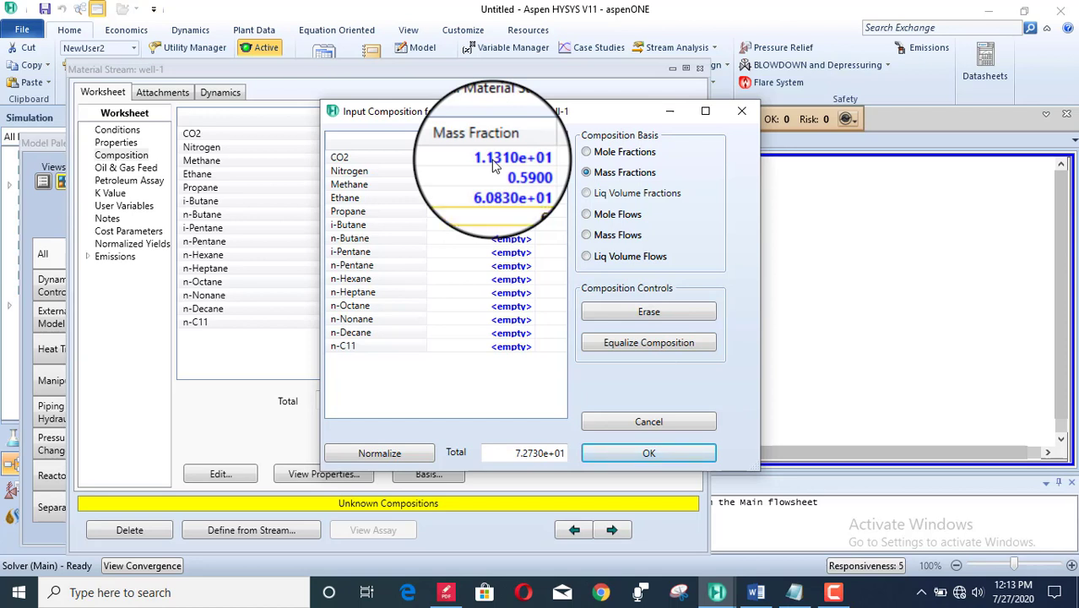
type("59")
key("Return")
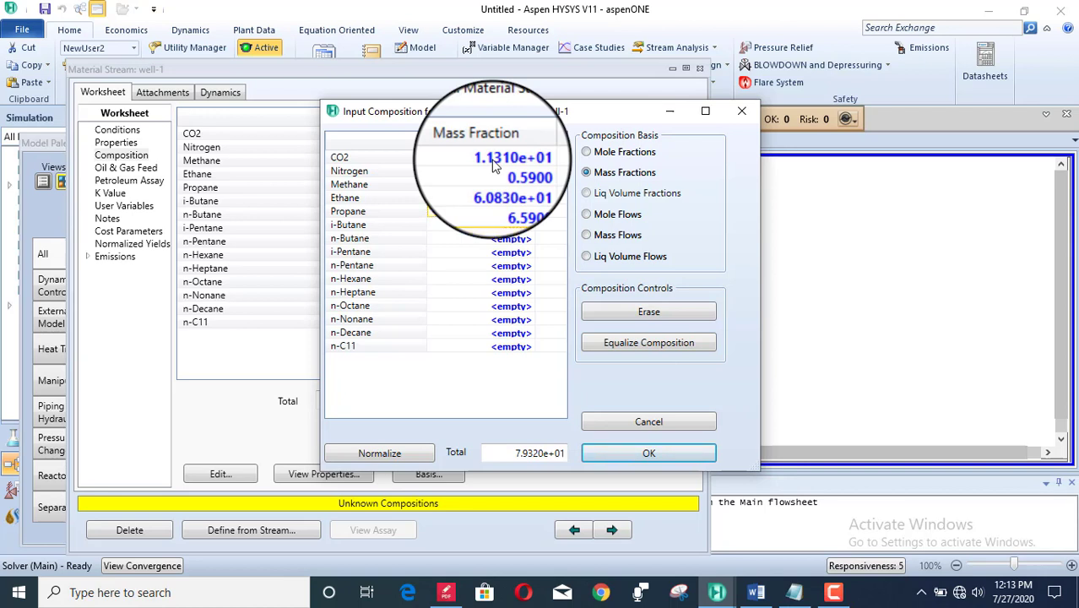
key("Return")
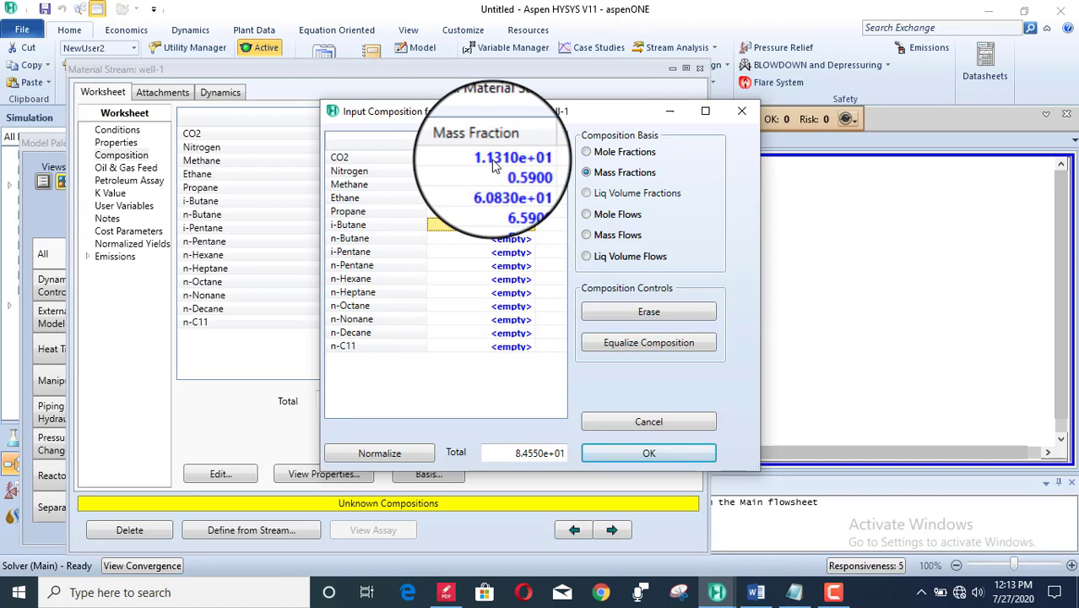
type("1")
key("Return")
type("3.53")
key("Return")
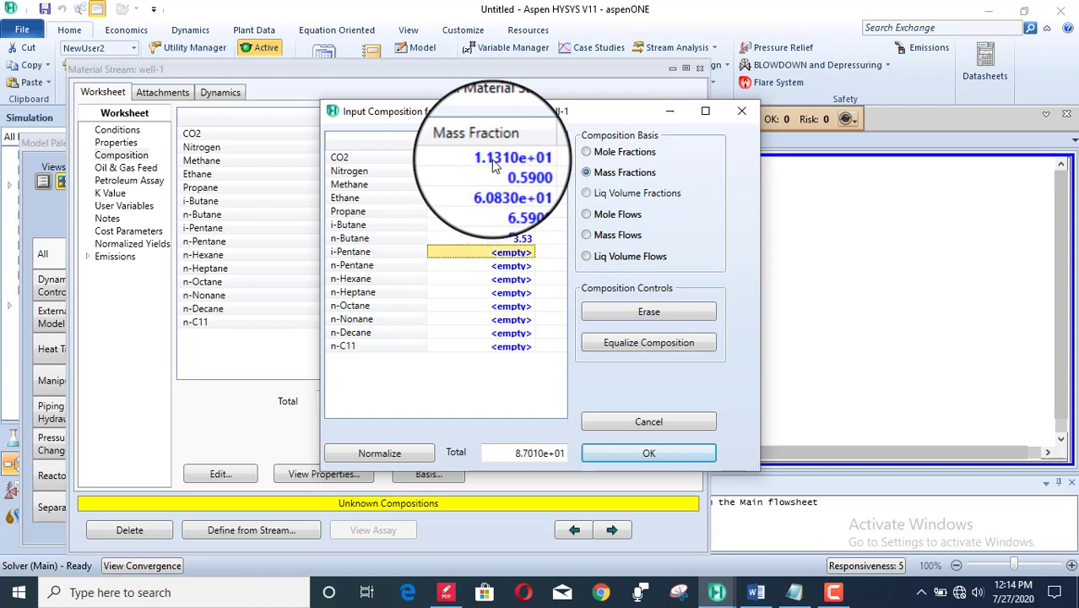
Enter the mass composition values for i-pentane as 1.36, n-pentane as 2.06, n-hexane as 1.25 and n-heptane as 2.76
type("1.36")
key("Return")
type("2.06")
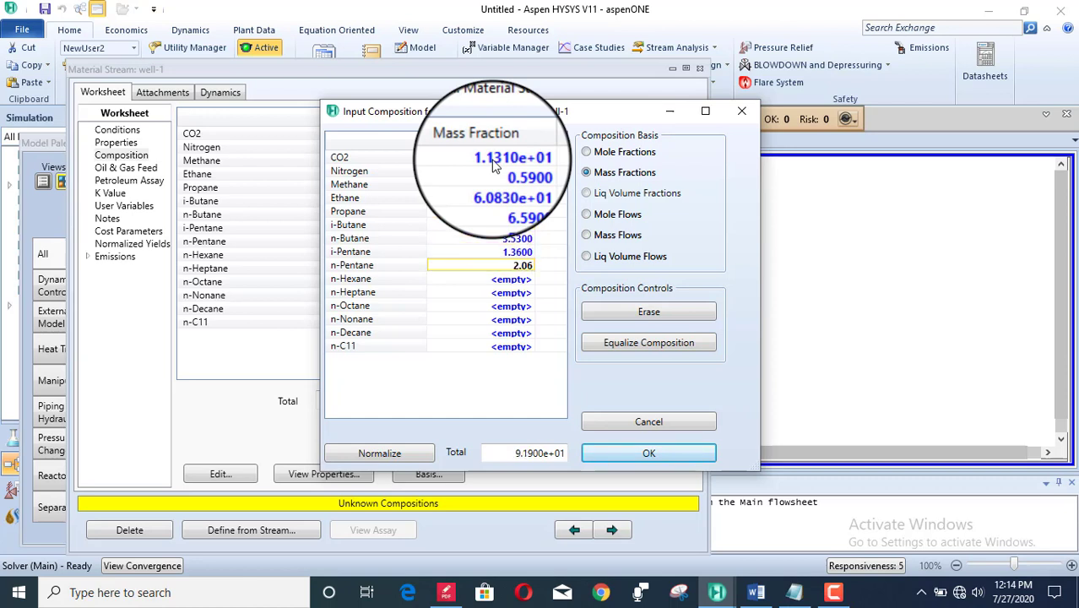
key("Return")
type("1.25")
key("Return")
type("2.")
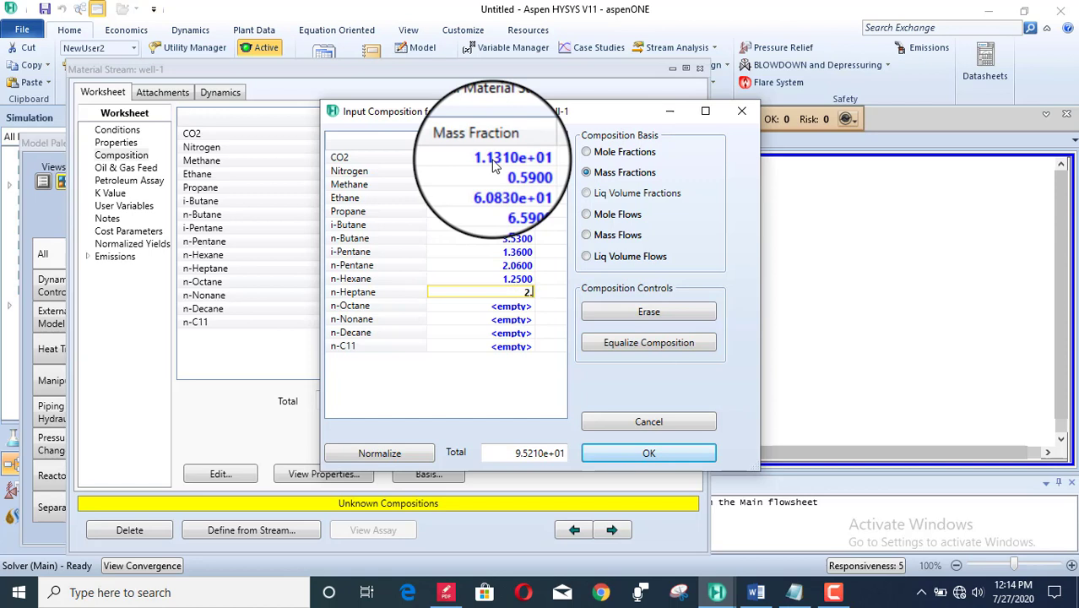
type("76")
key("Return")
Enter n-octane as 0.56, n-nonane as 0.65, n-decane as 0.25 and n-C11 as 0.57, and accept the composition
type("0.56")
key("Return")
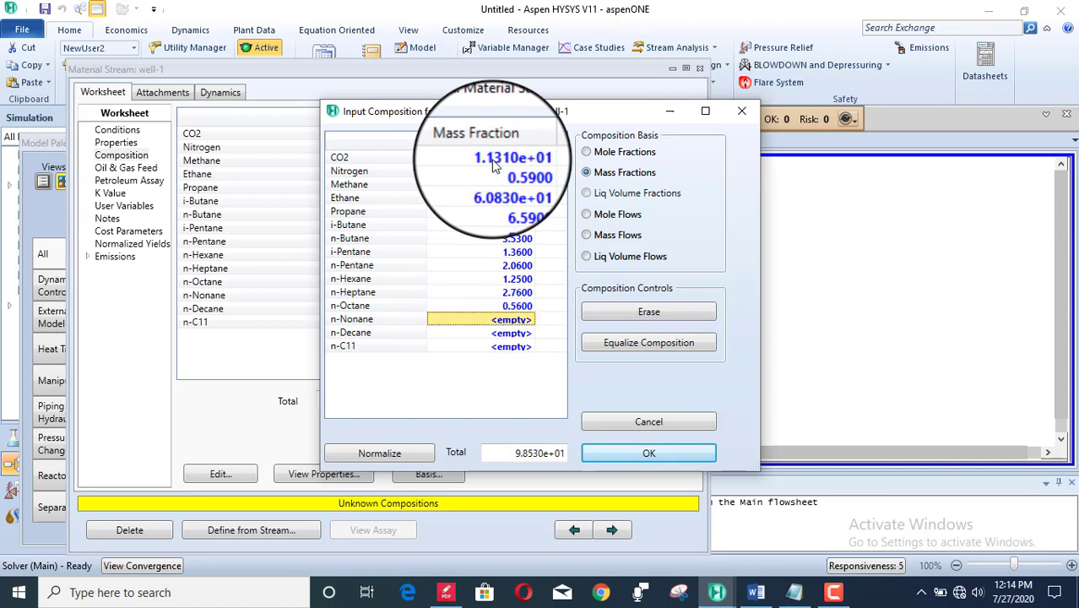
type("0.65")
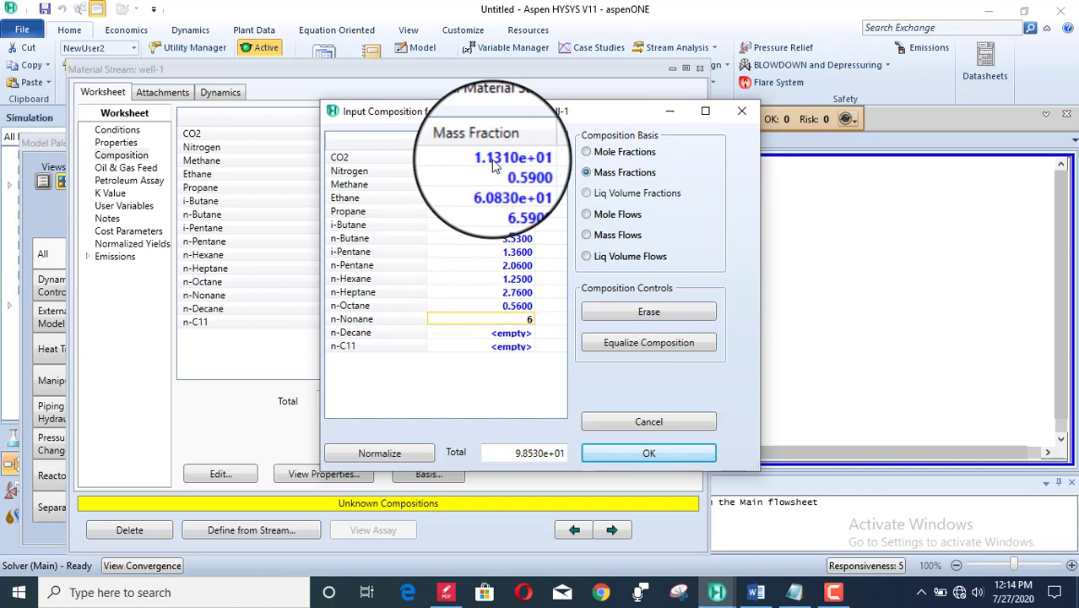
key("Return")
type("0.25")
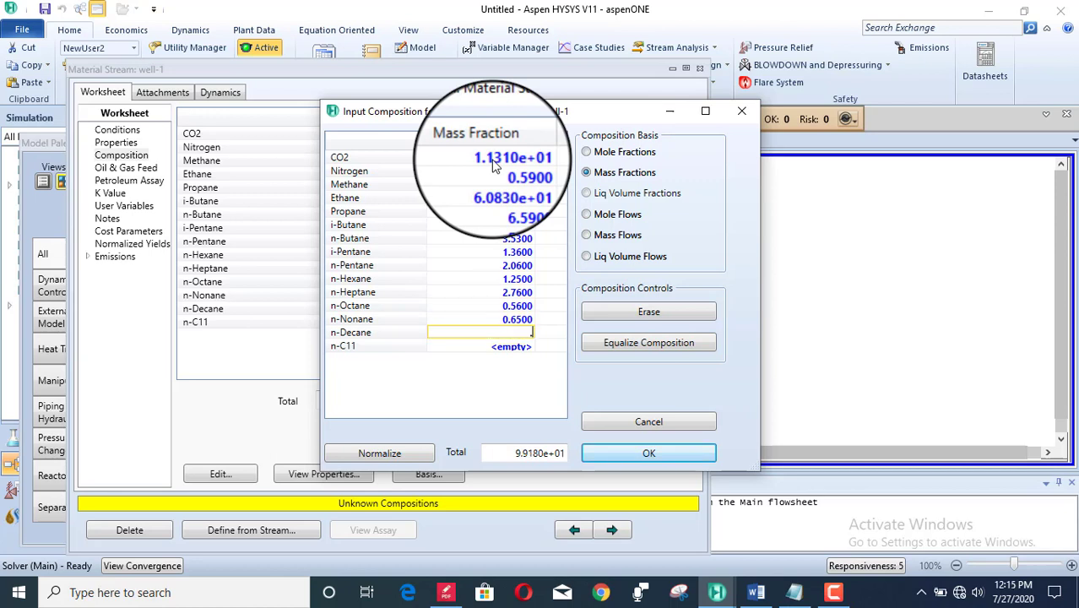
key("Return")
type("0.57")
key("Return")
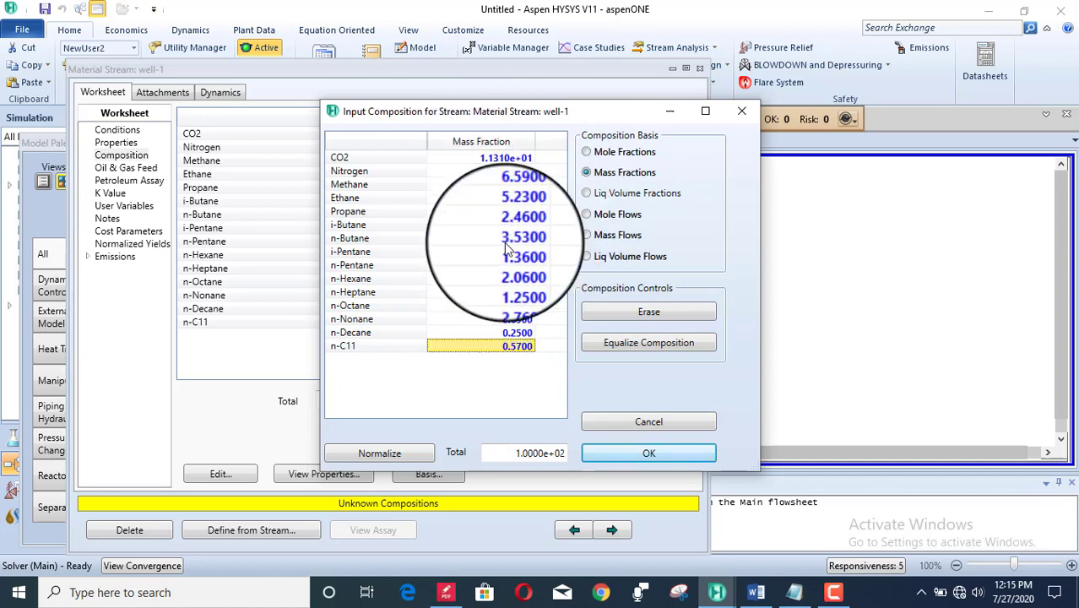
left_click(640, 463)
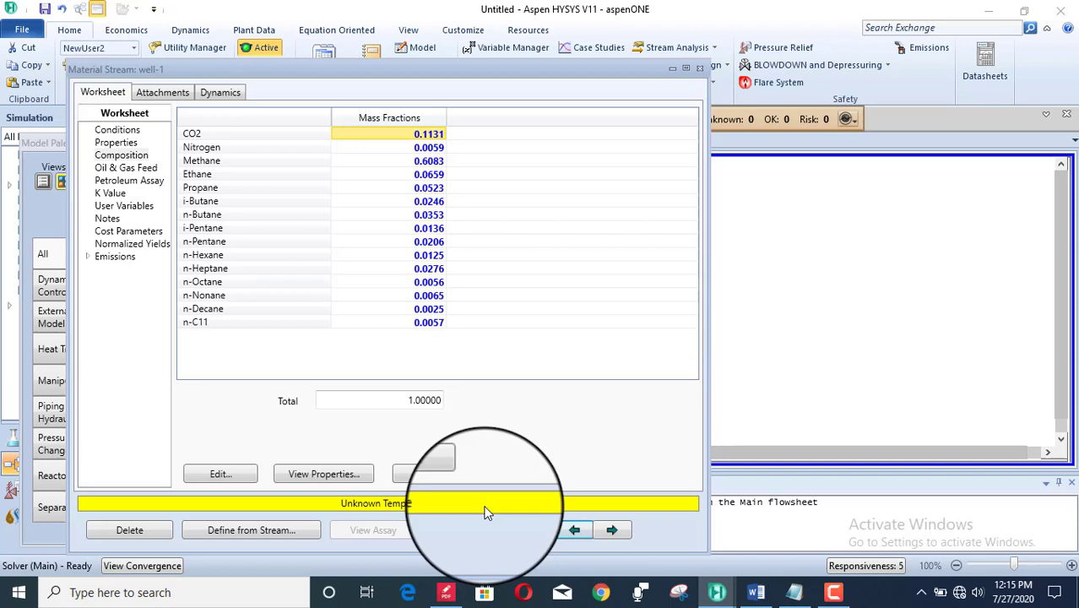
Look up well 1's operating conditions in Table 3.7 of the Word document and set well-1's temperature to 90 °F in HYSYS
left_click(125, 137)
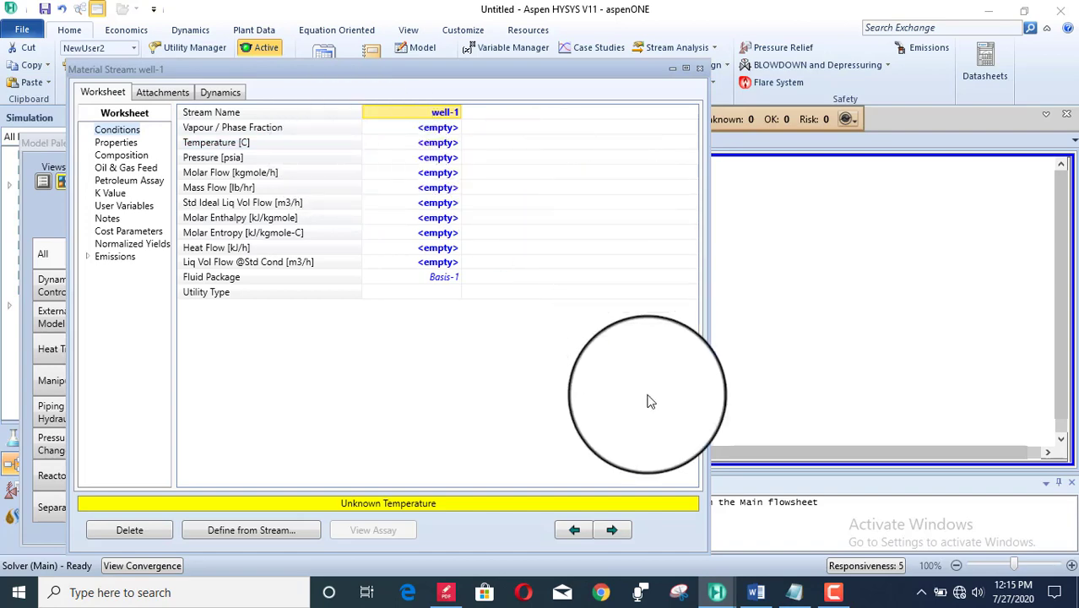
left_click(755, 593)
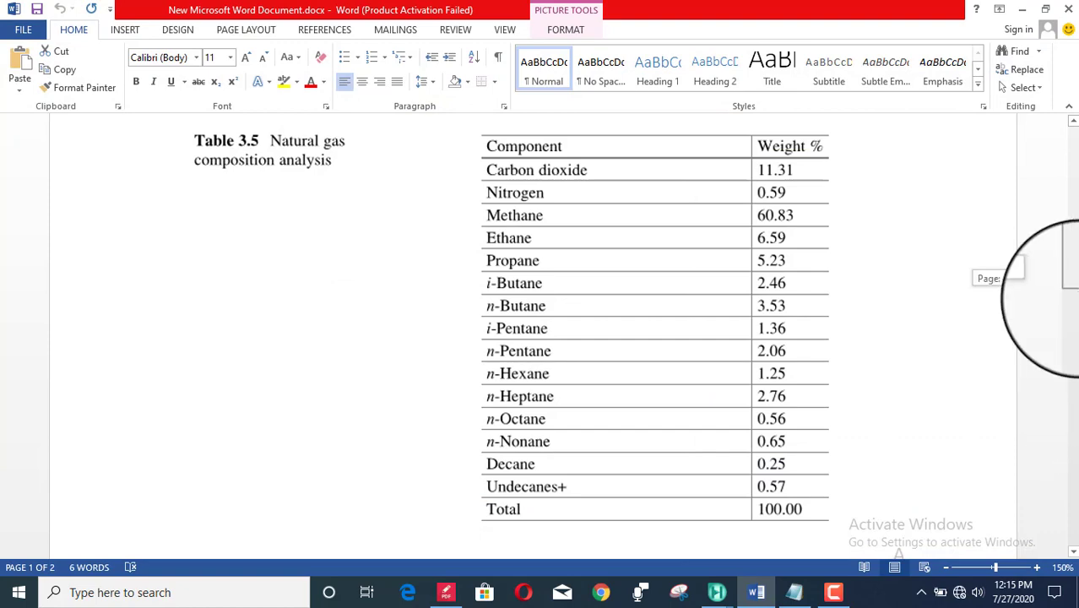
left_click_drag(1071, 298, 1071, 471)
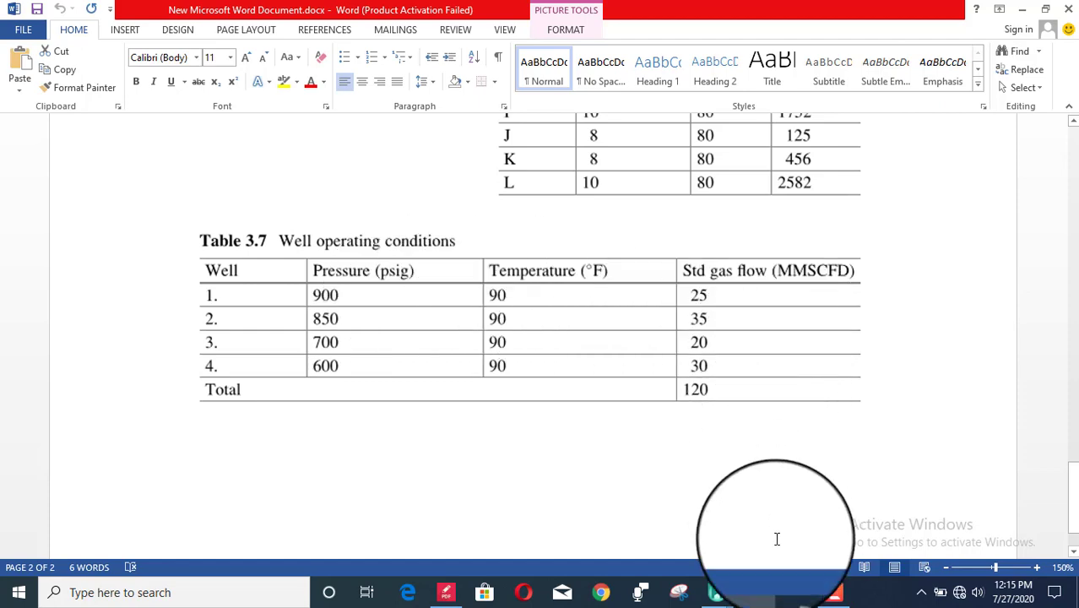
left_click(716, 592)
key("Return")
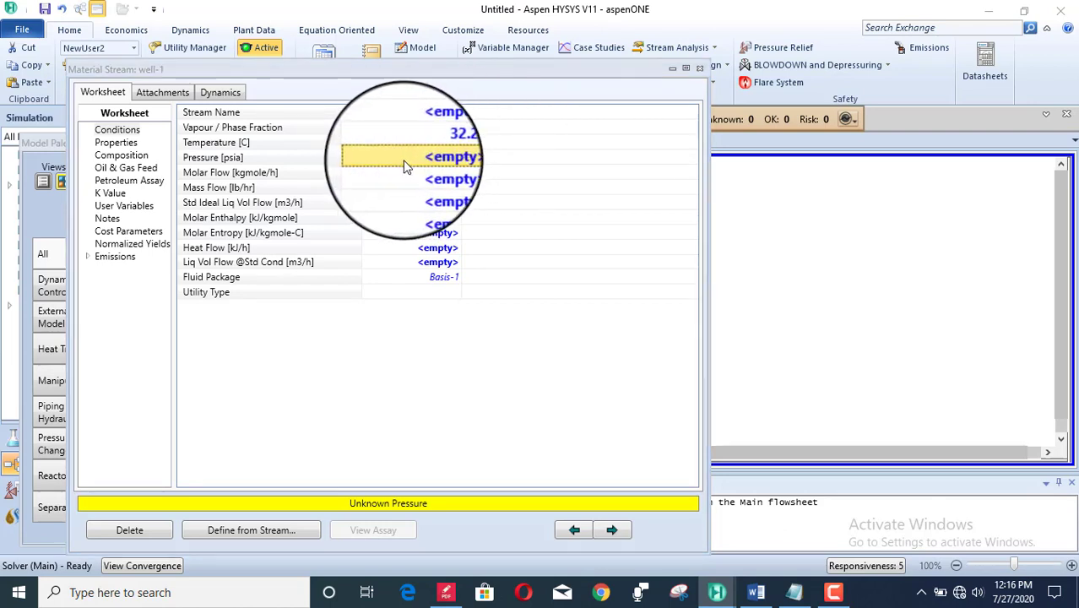
Set the well-1 stream's pressure to 900 psig
type("900")
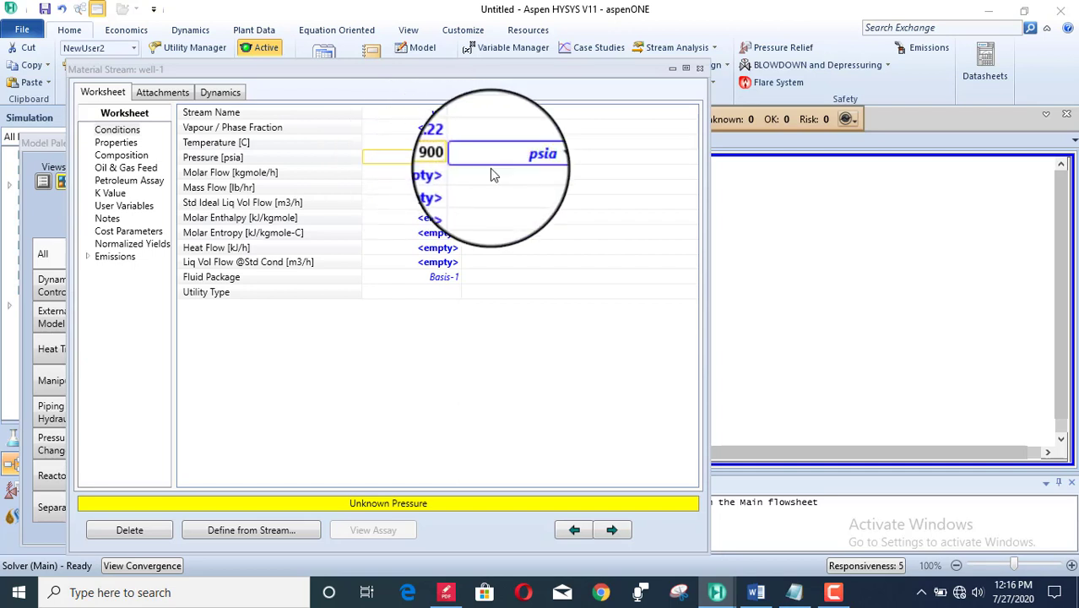
left_click(541, 158)
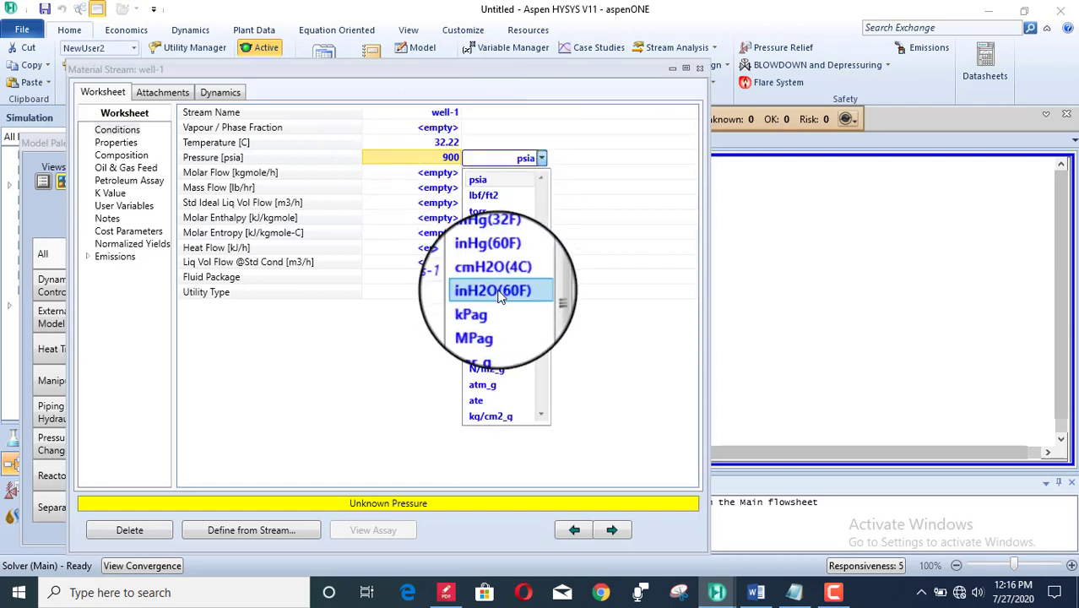
scroll(541, 314, "down", 2)
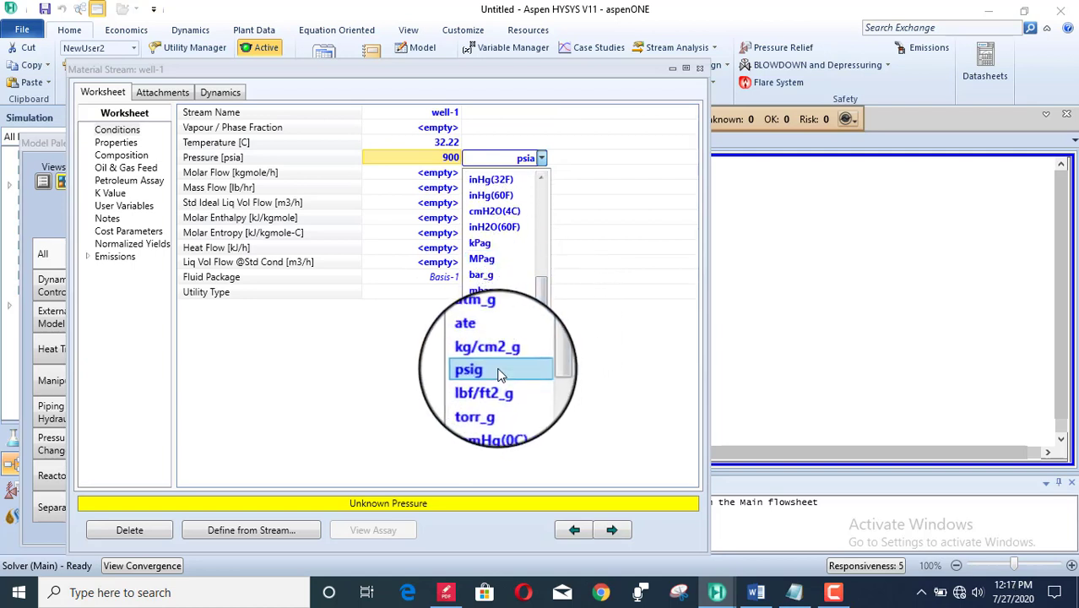
left_click(505, 373)
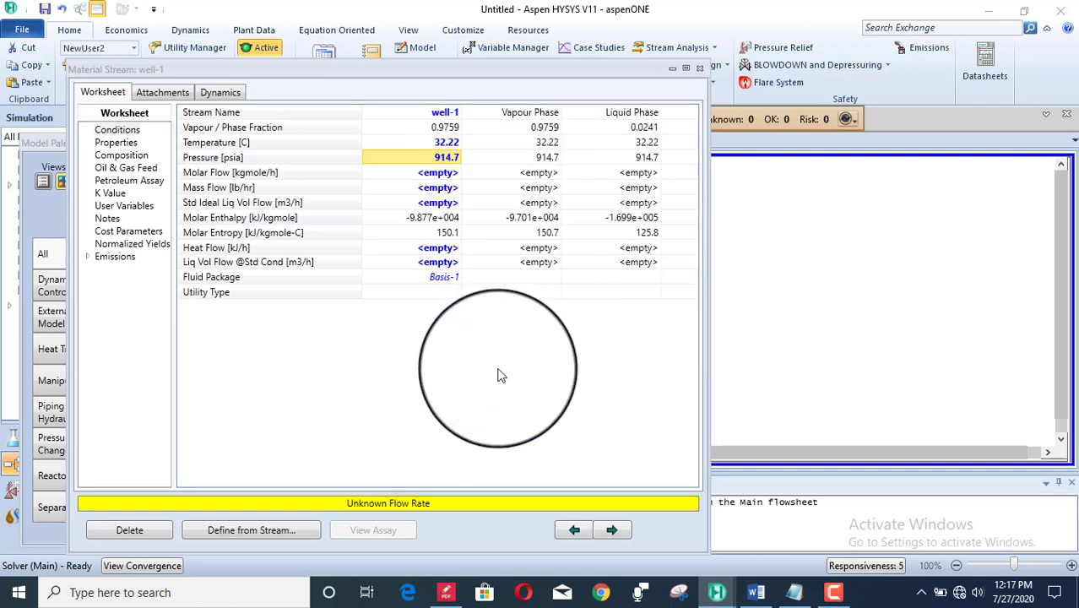
Set well-1's molar flow to 25 MMSCFD and close the stream's property window
left_click(422, 177)
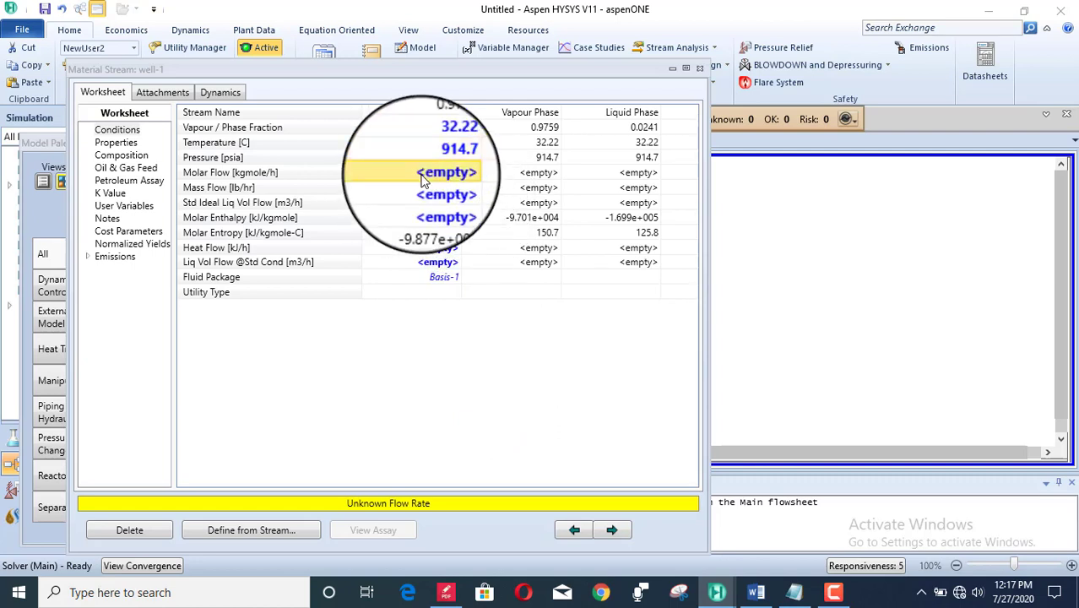
type("25")
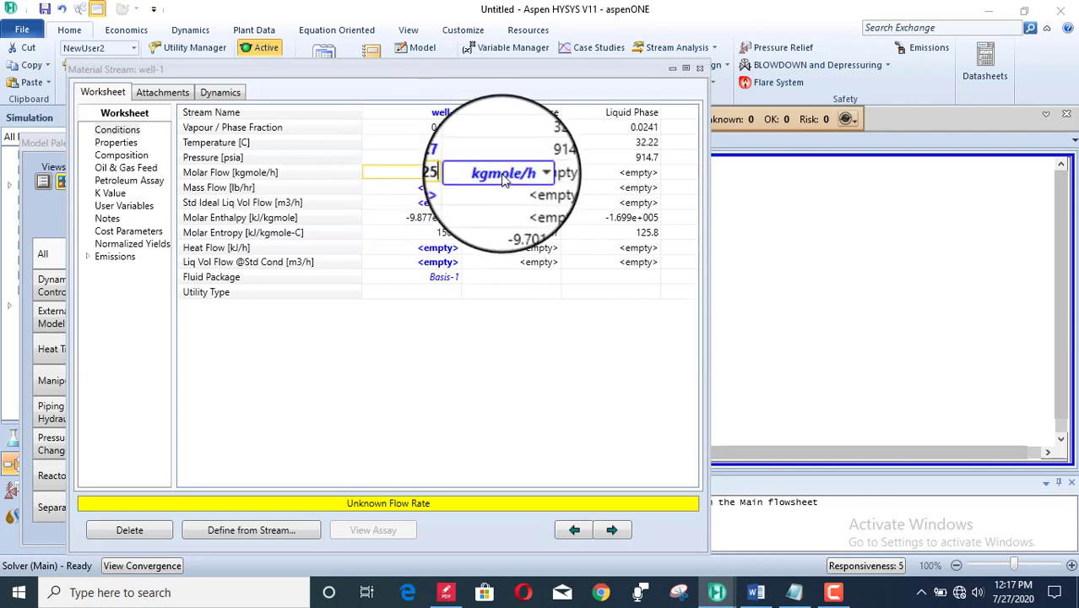
left_click(531, 173)
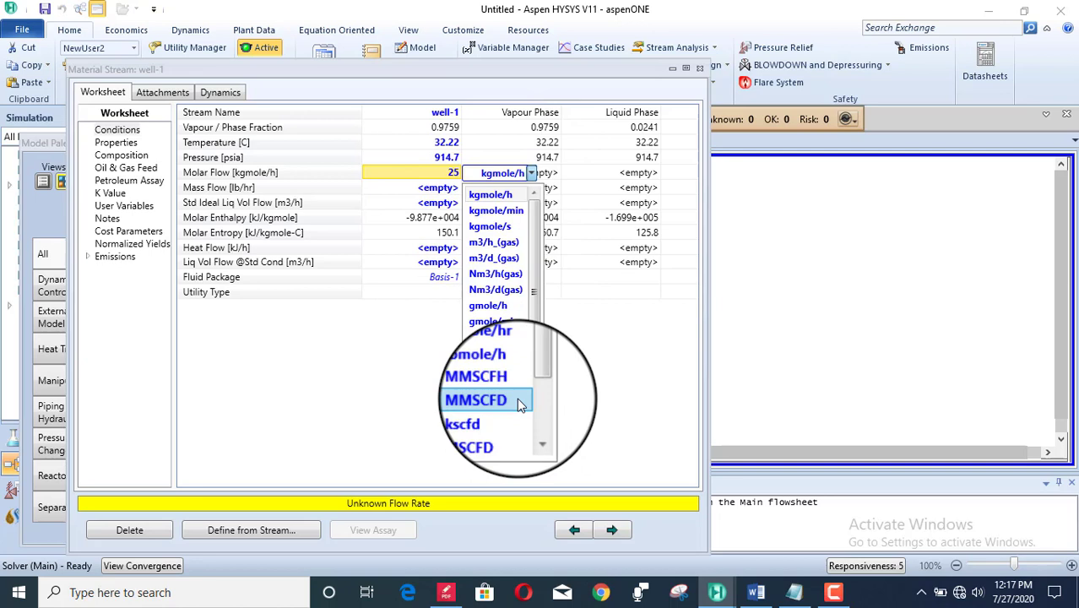
left_click(519, 402)
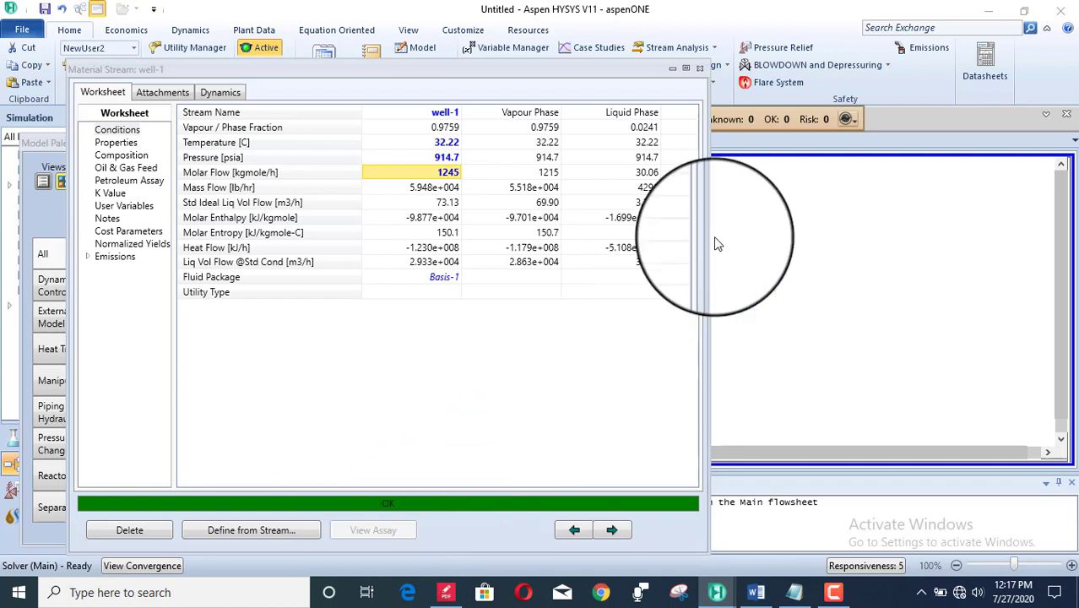
left_click(699, 68)
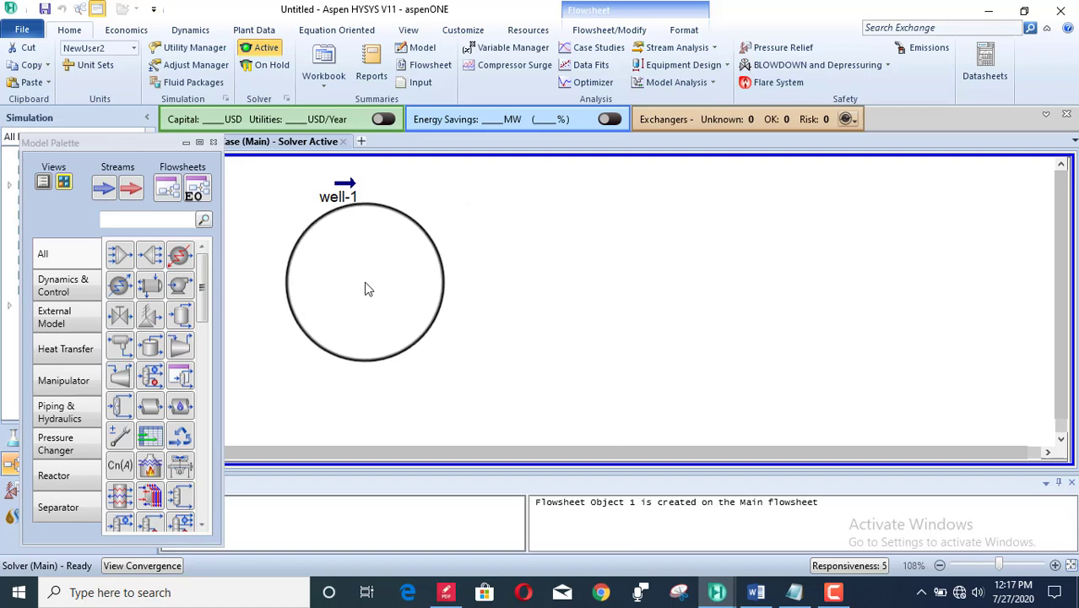
Add a second material stream to the flowsheet below well-1 and name it well-2
left_click(104, 191)
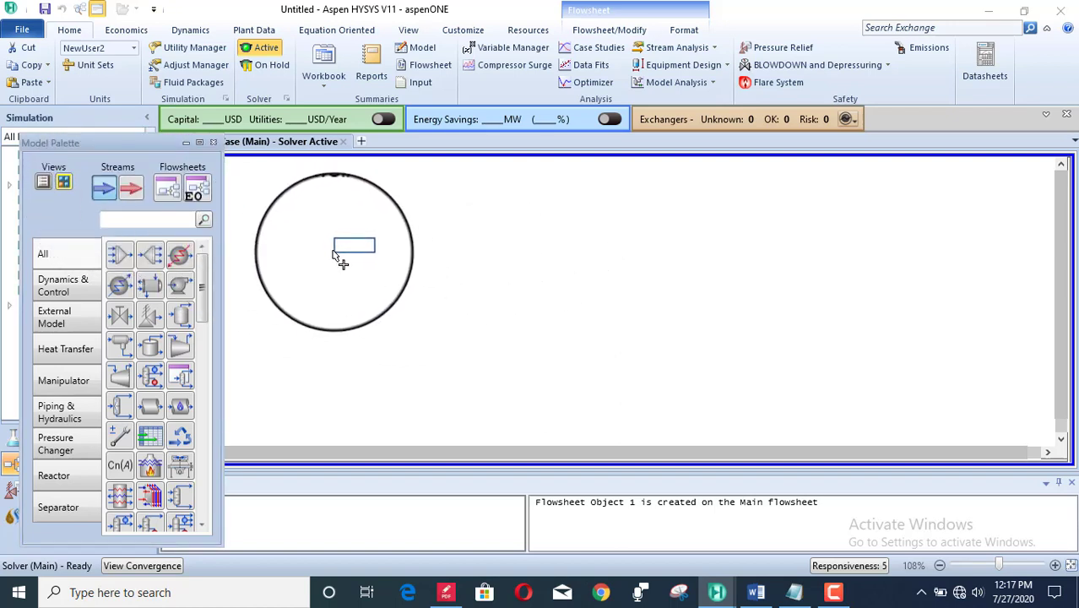
left_click(336, 255)
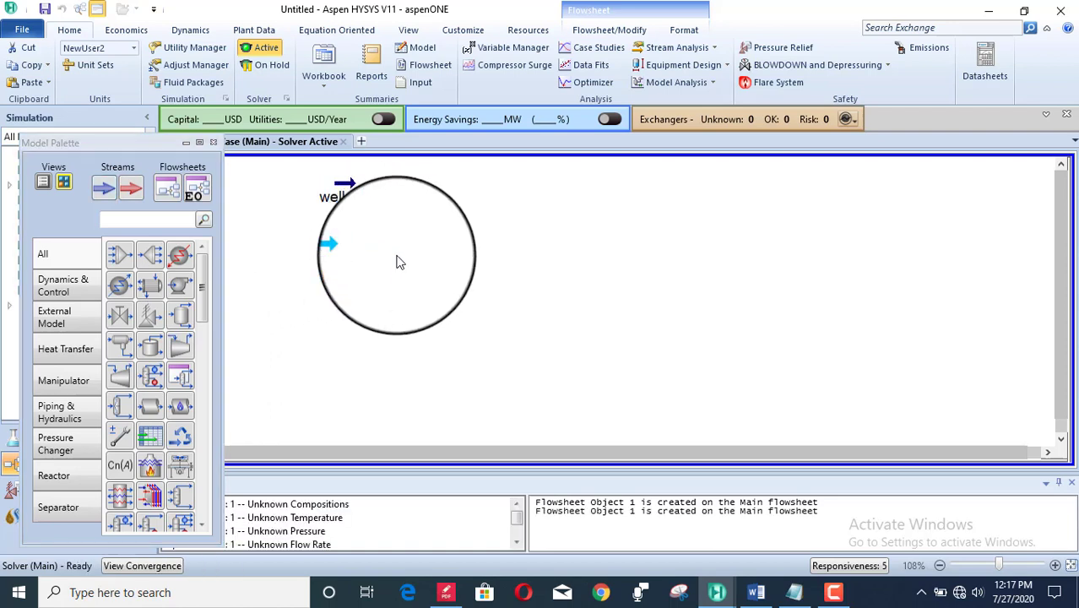
double_click(341, 248)
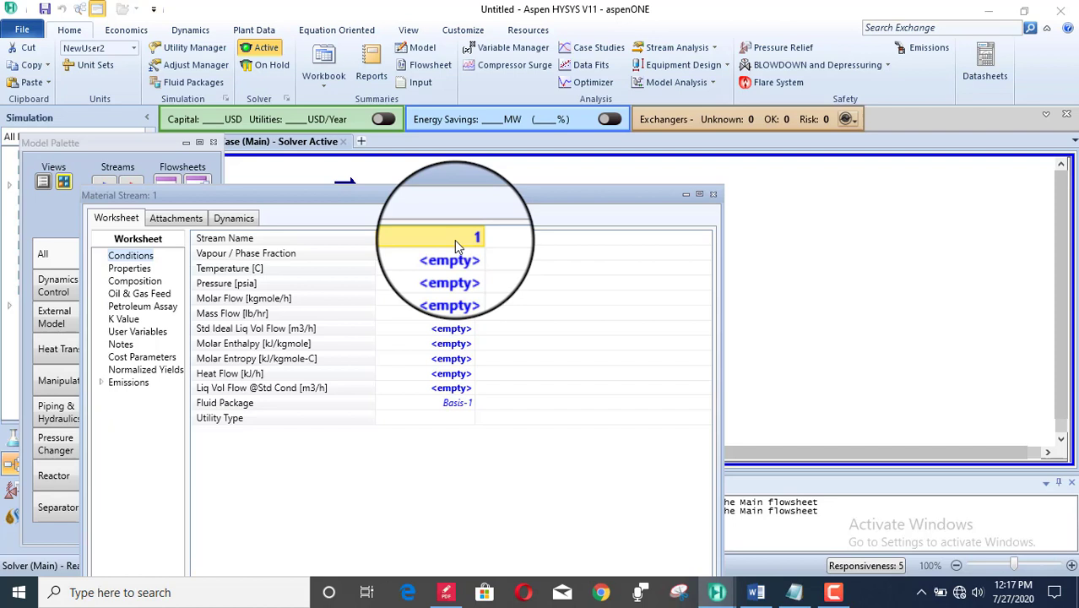
type("2")
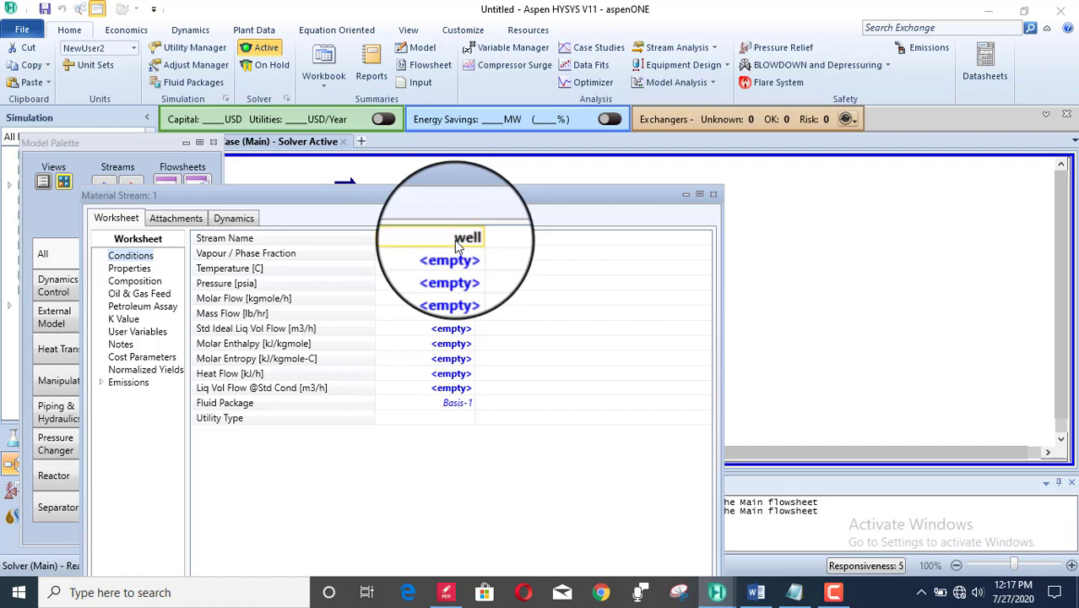
key("Return")
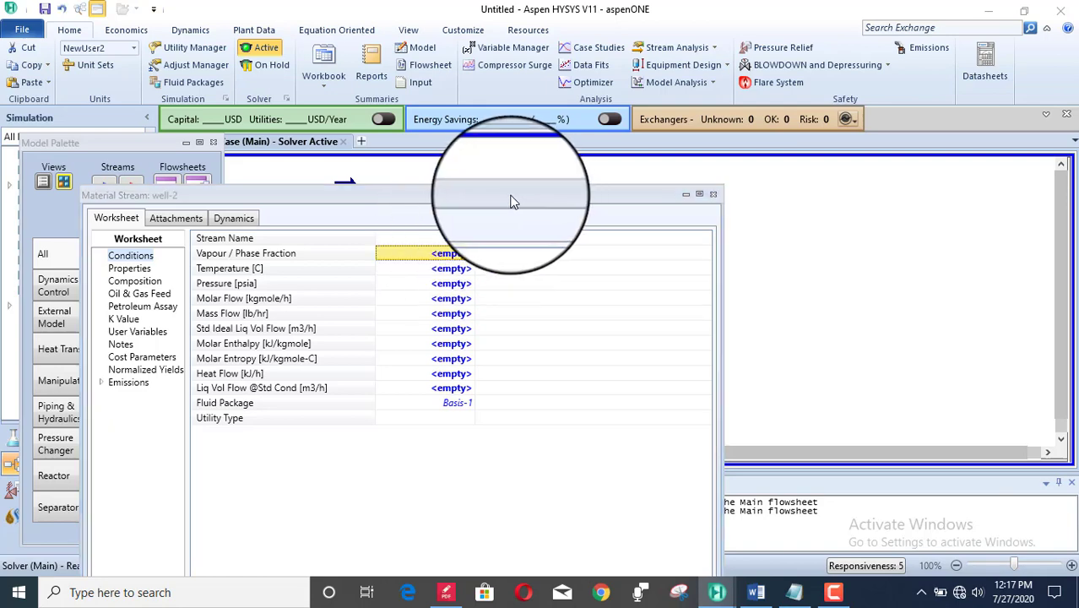
left_click_drag(511, 201, 551, 55)
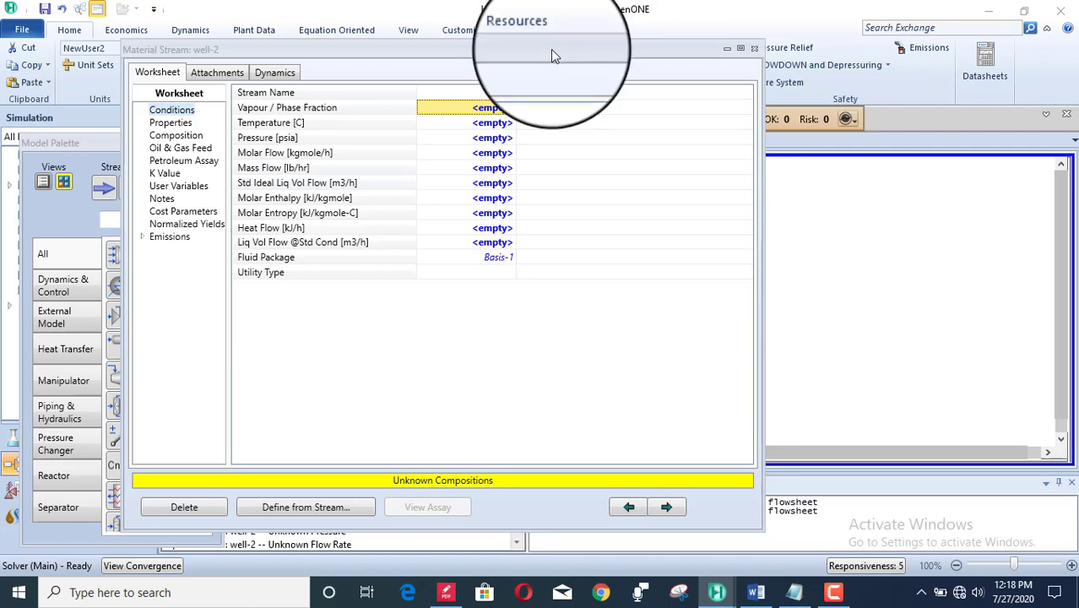
Define well-2 from the well-1 stream, copying temperature, composition, correlations and cost parameters but excluding pressure and flow
left_click(322, 509)
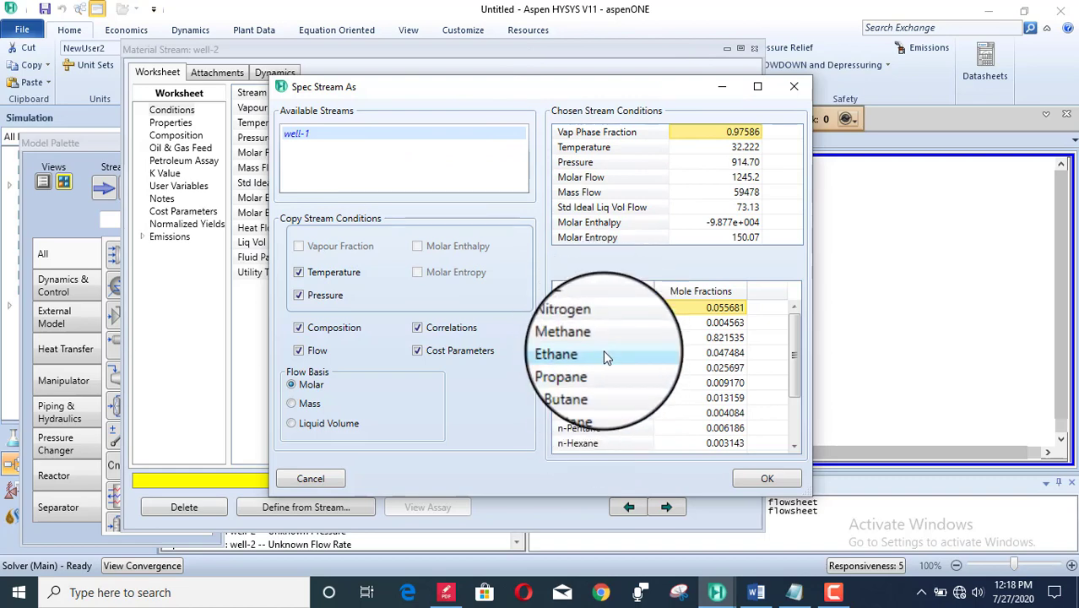
left_click(301, 293)
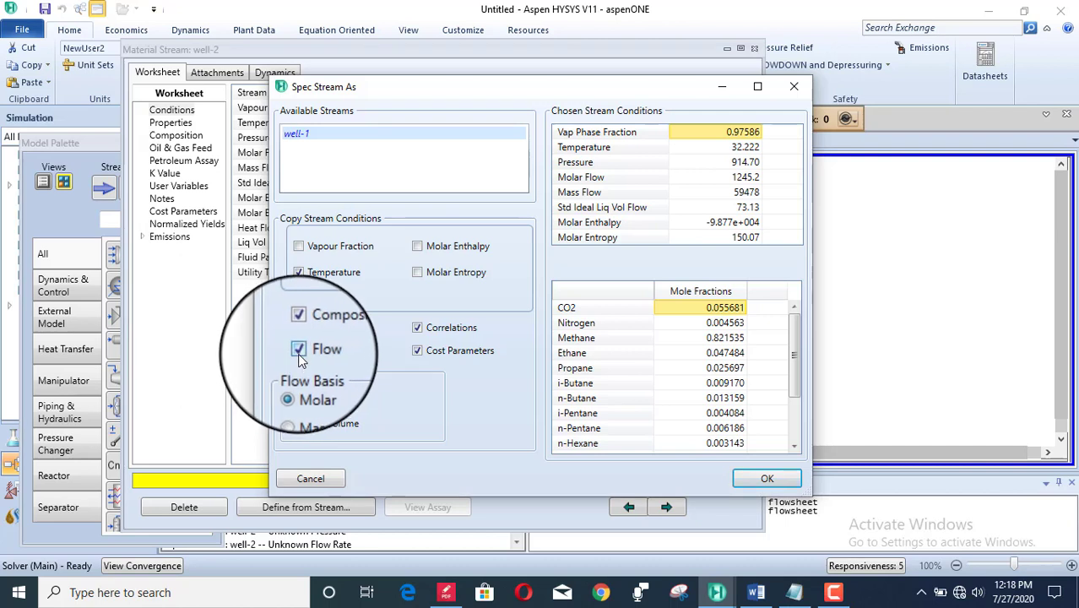
left_click(299, 355)
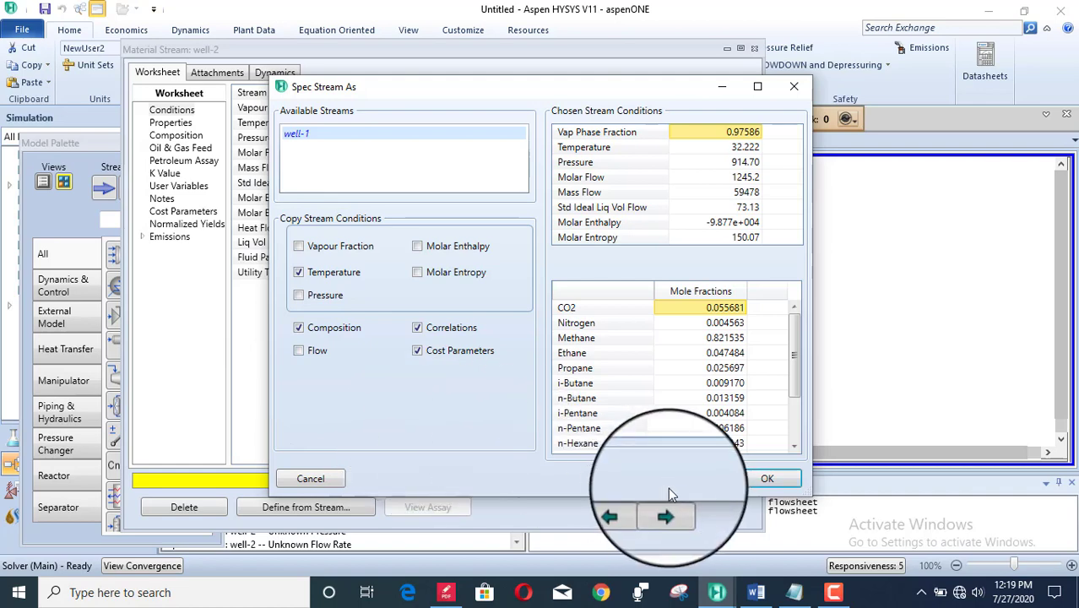
left_click(767, 479)
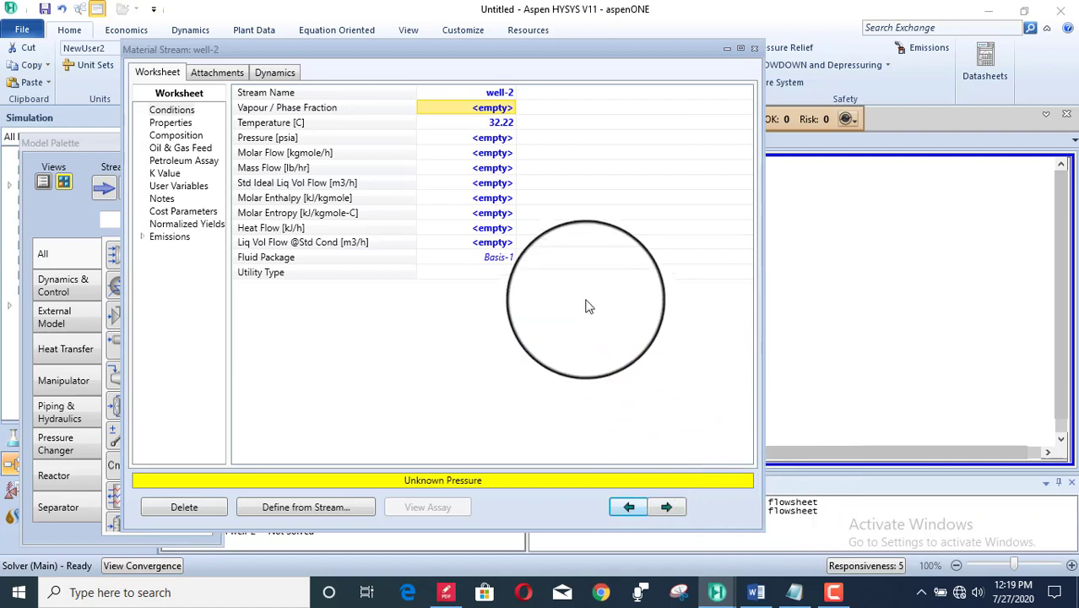
Look up well 2's pressure in Table 3.7 of the Word document and set well-2's pressure to 850 psig in HYSYS
left_click(755, 593)
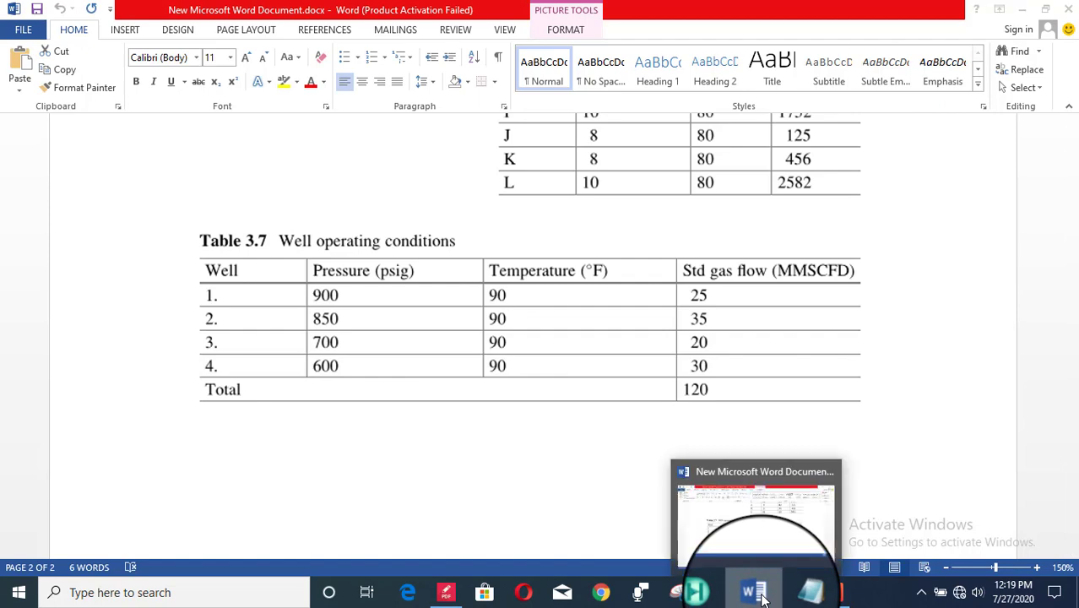
left_click(755, 594)
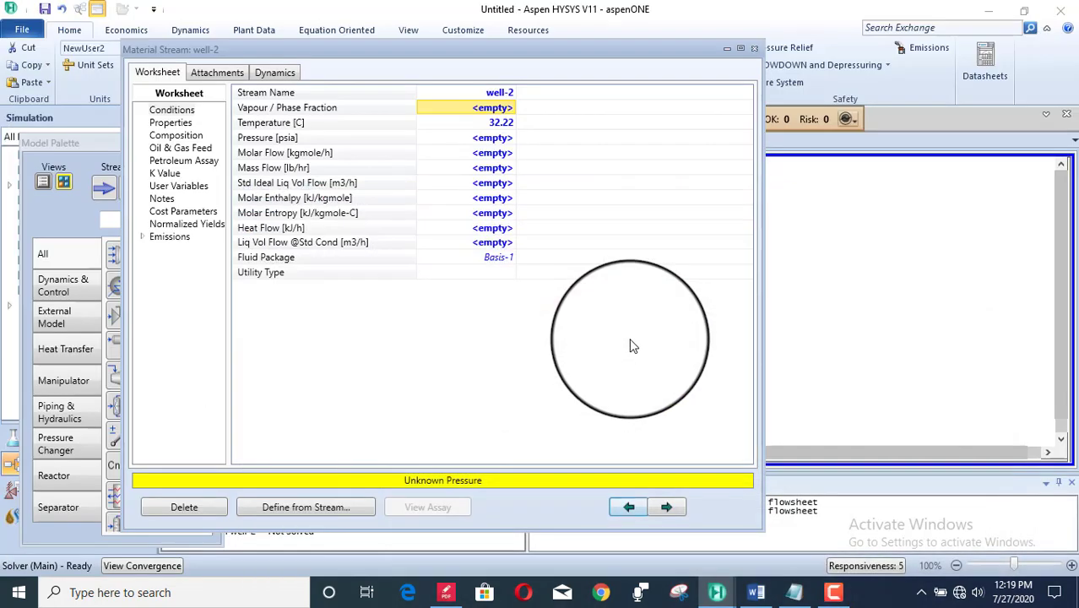
left_click(474, 140)
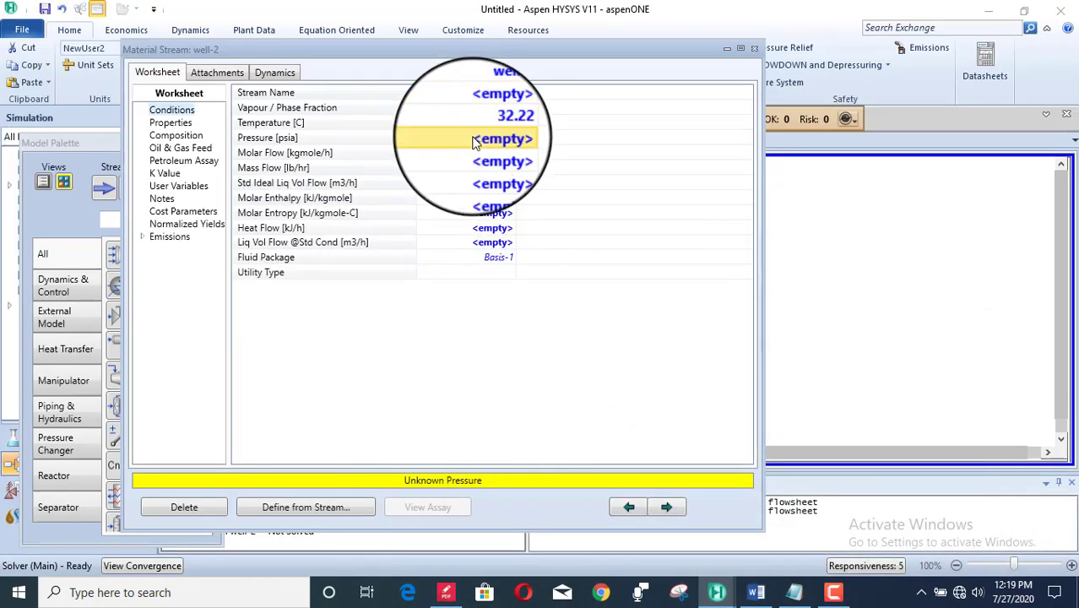
left_click(473, 140)
type("850")
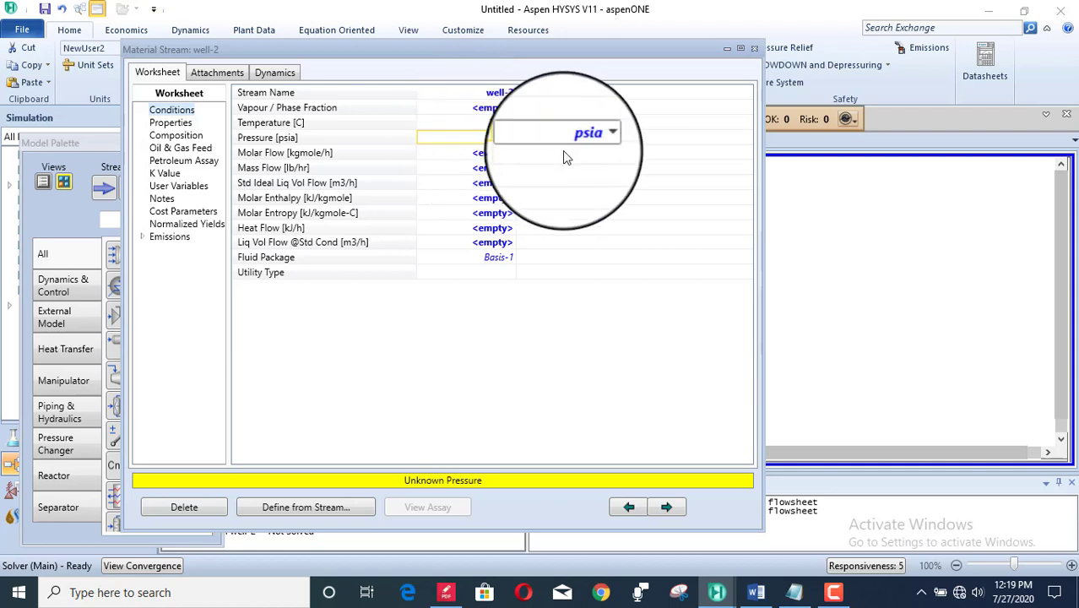
left_click(552, 138)
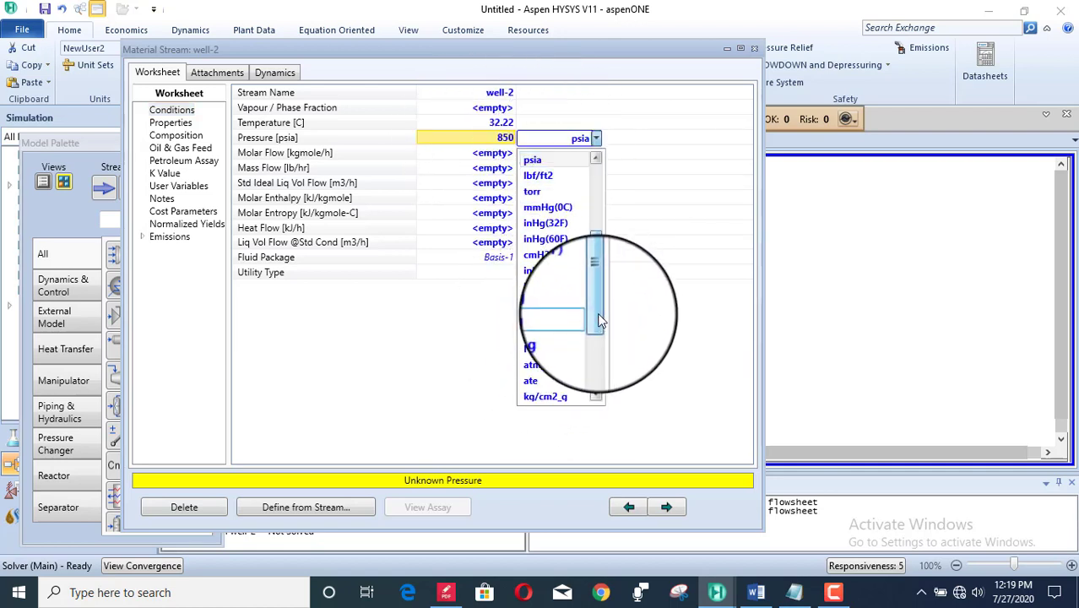
left_click_drag(597, 321, 597, 340)
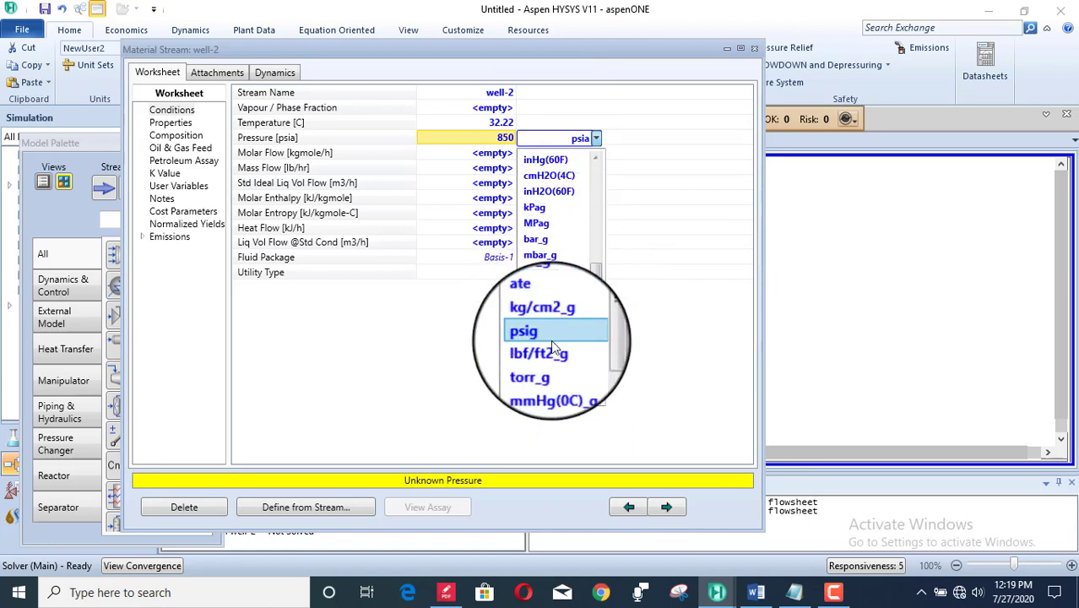
mouse_move(594, 320)
left_mouse_down()
mouse_move(597, 351)
mouse_move(597, 310)
left_mouse_up()
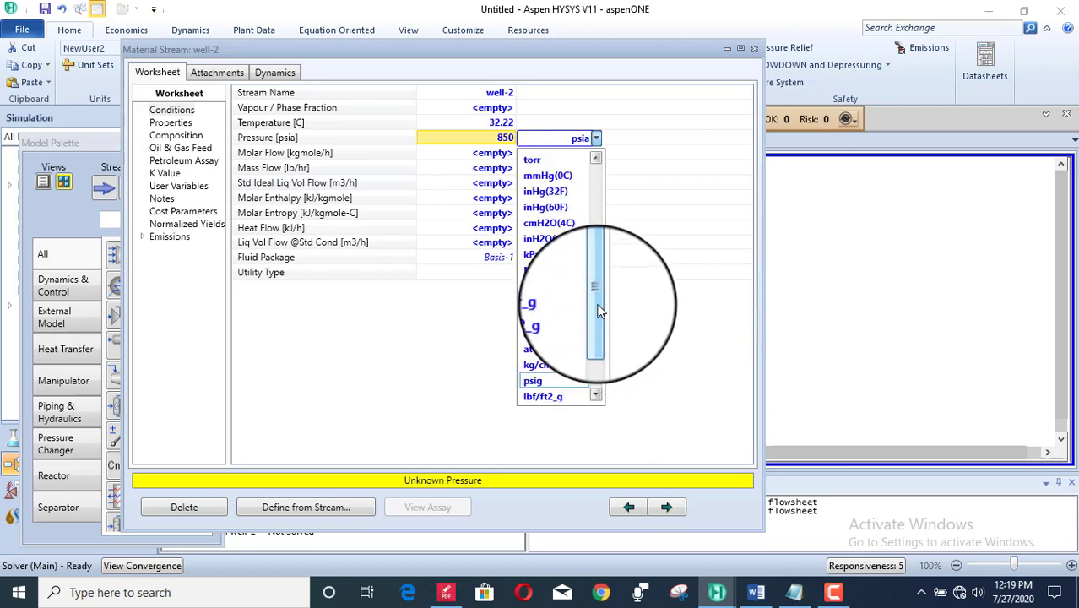
left_click(547, 381)
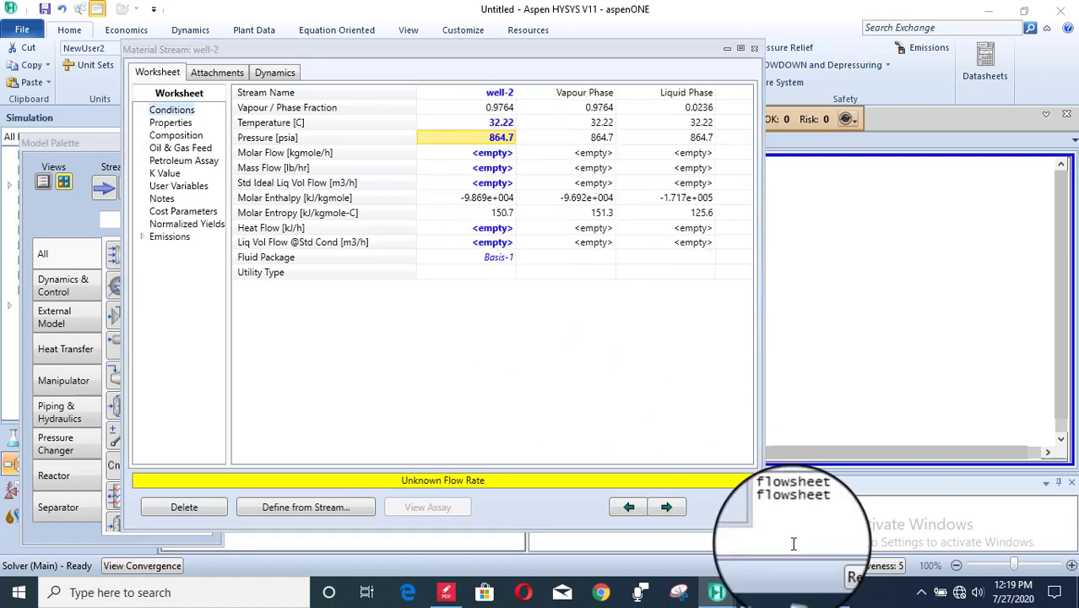
Check well 2's gas flow in the Word table, set well-2's molar flow to 35 MMSCFD in HYSYS and close the stream window
left_click(756, 592)
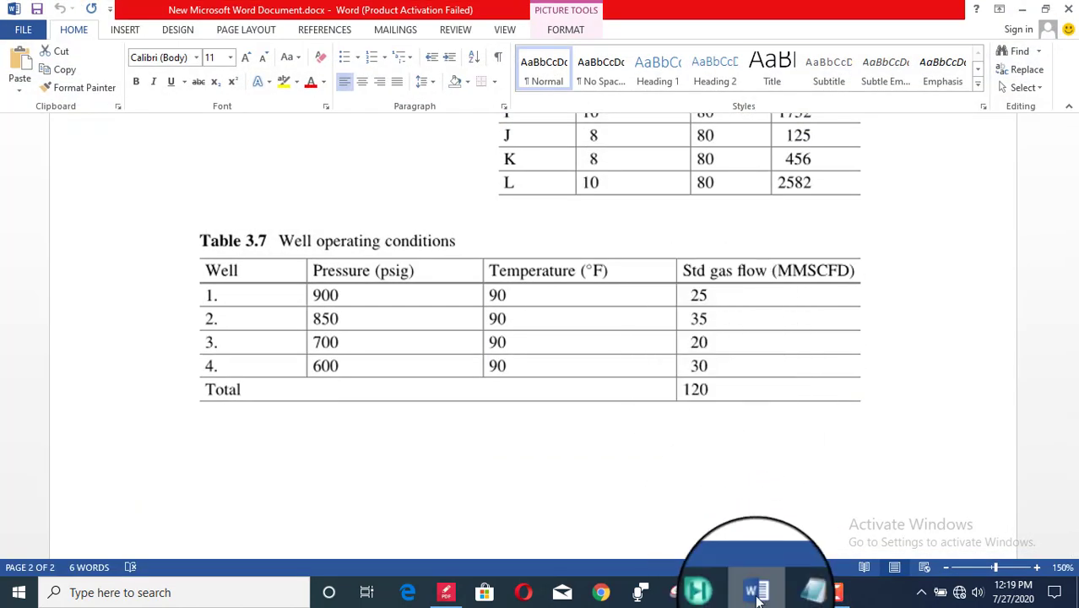
left_click(755, 592)
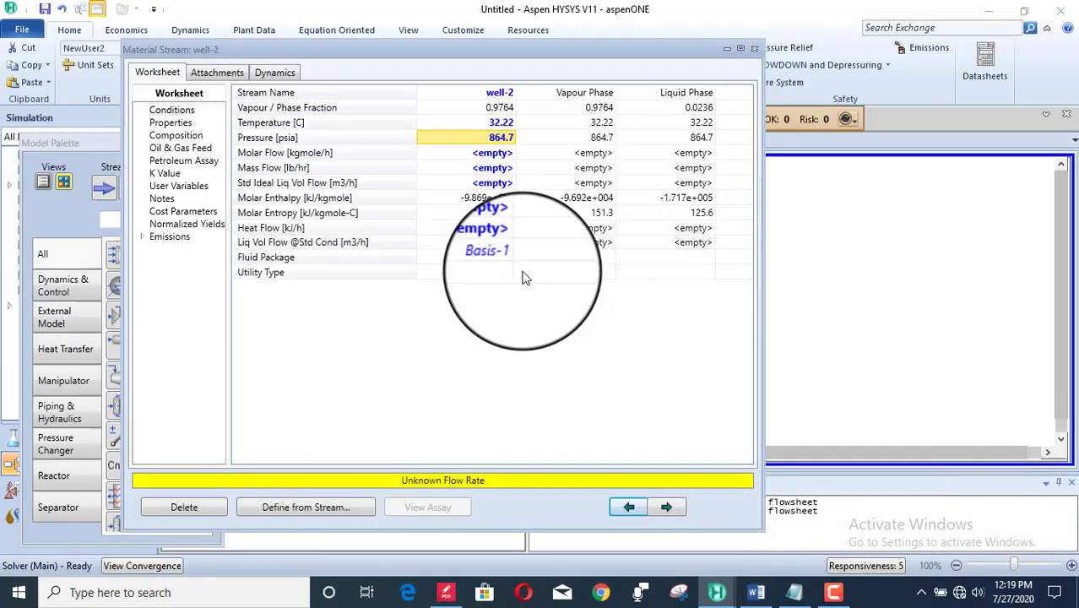
left_click(479, 155)
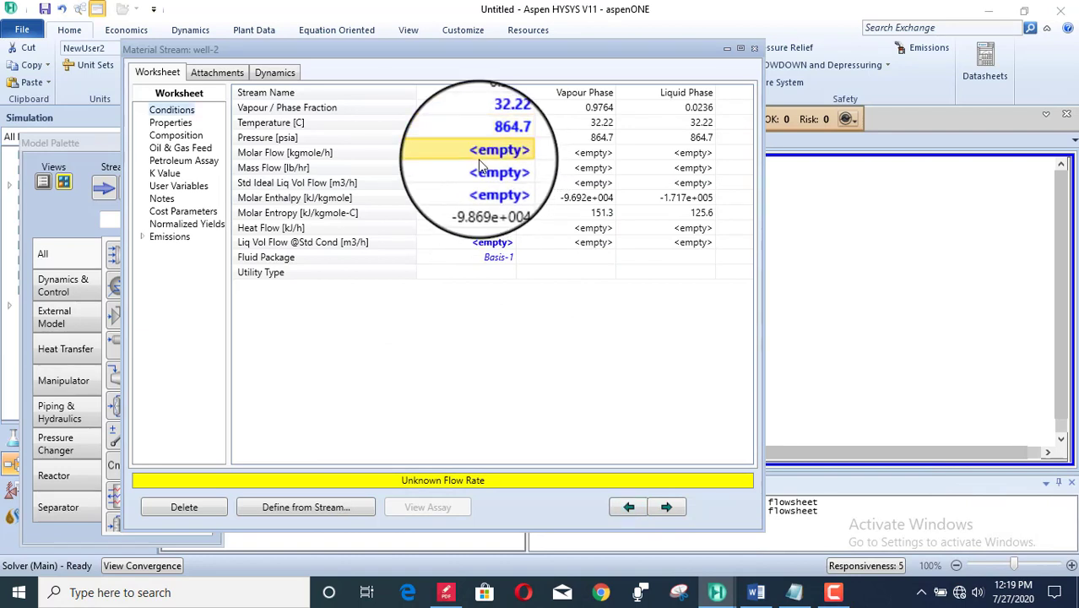
type("35")
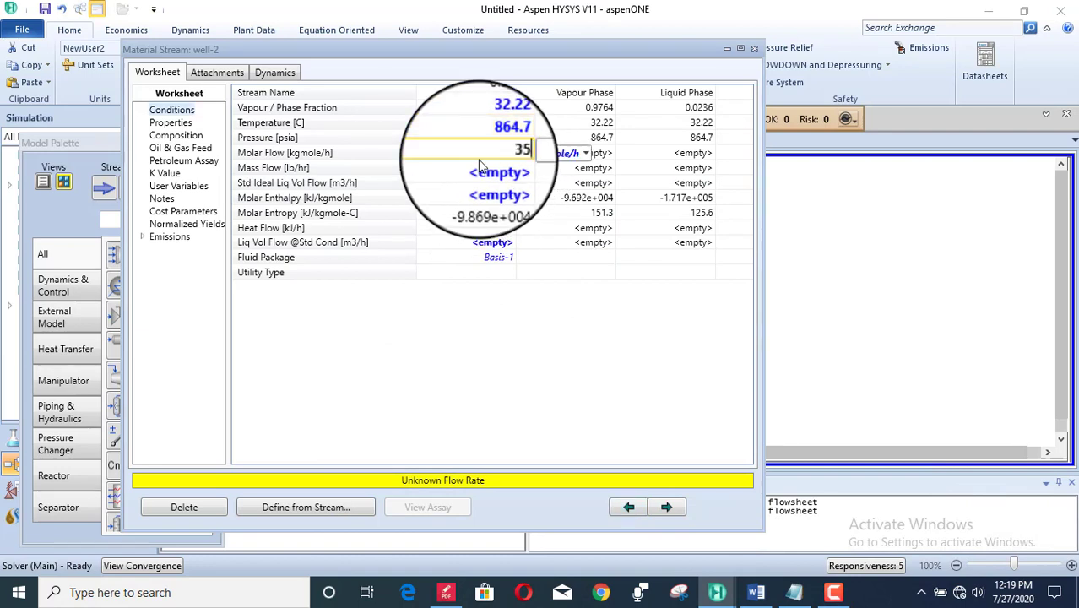
left_click(545, 156)
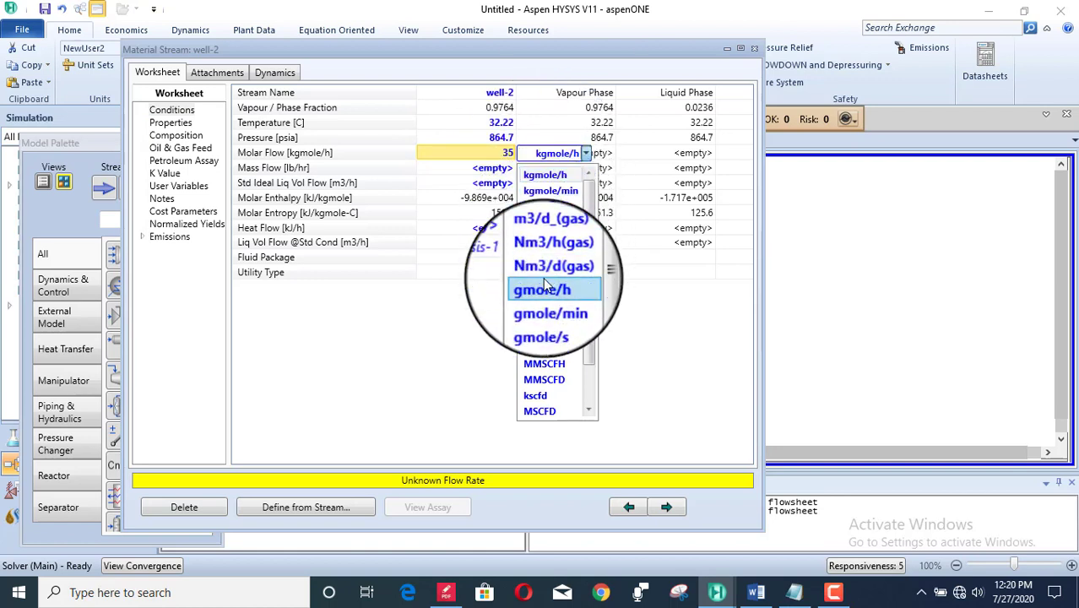
left_click(549, 380)
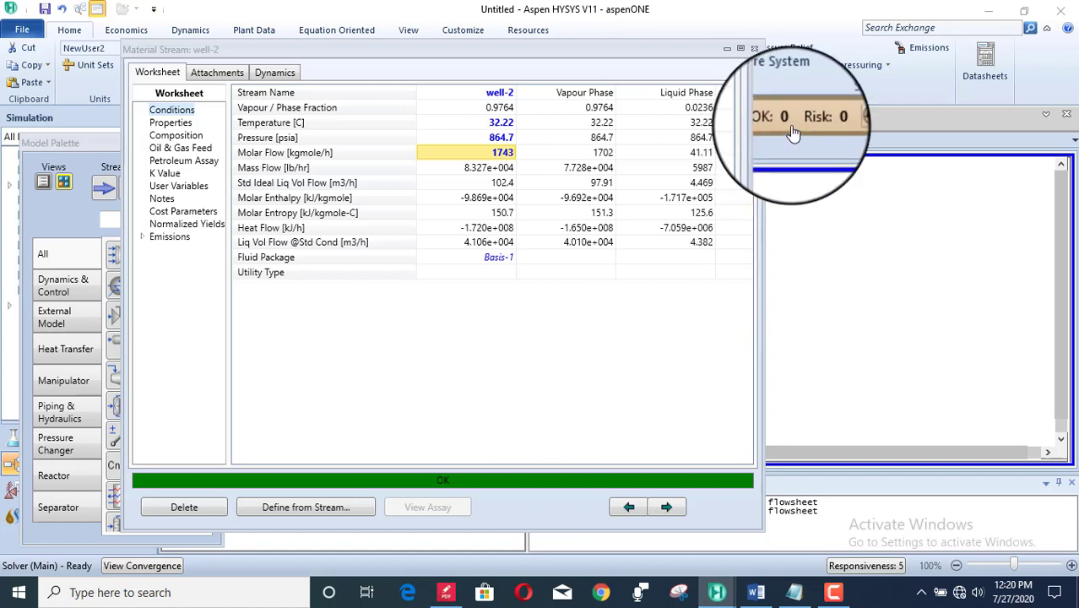
left_click(754, 49)
left_click(516, 305)
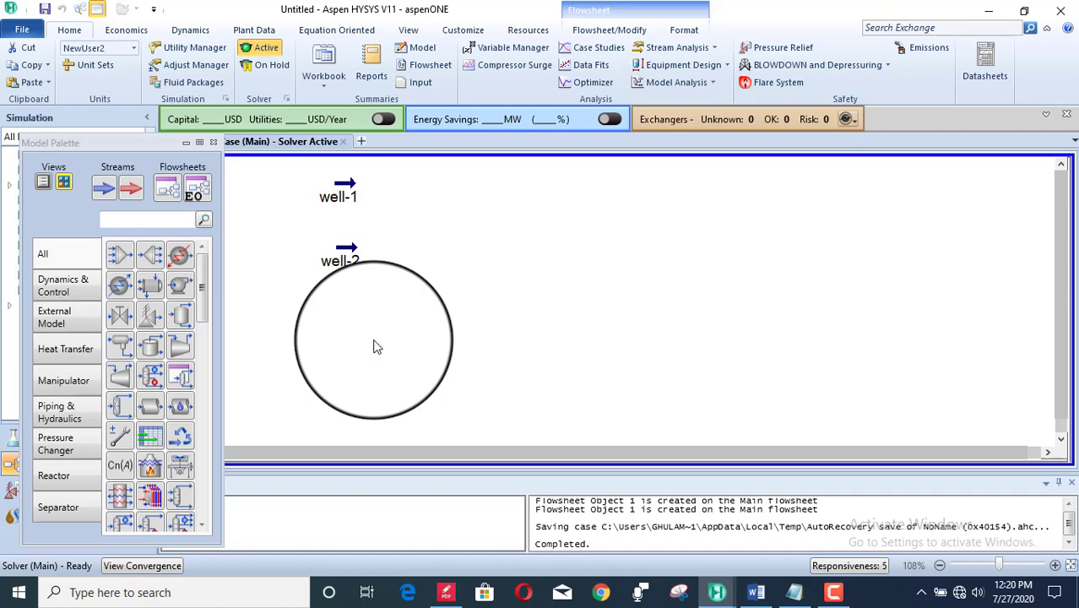
Add a third material stream to the flowsheet below well-2 and name it well-3
left_click_drag(104, 188, 343, 341)
double_click(343, 341)
type("well")
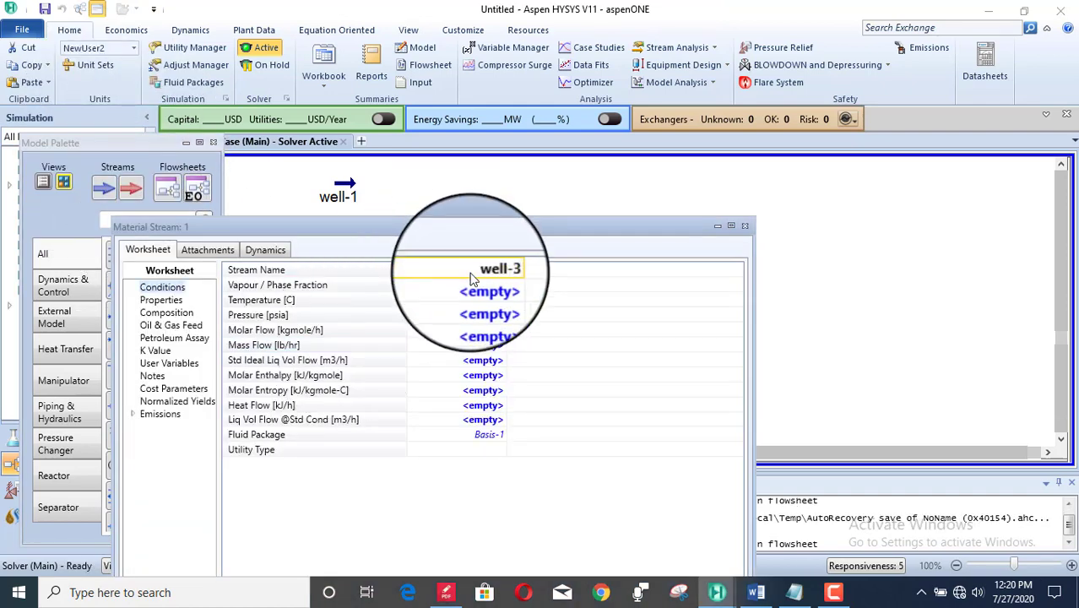
type("-3")
key("Return")
Define well-3 from the well-1 stream, copying temperature, composition, correlations and cost parameters but excluding pressure and flow
left_click_drag(570, 227, 596, 89)
left_click(333, 549)
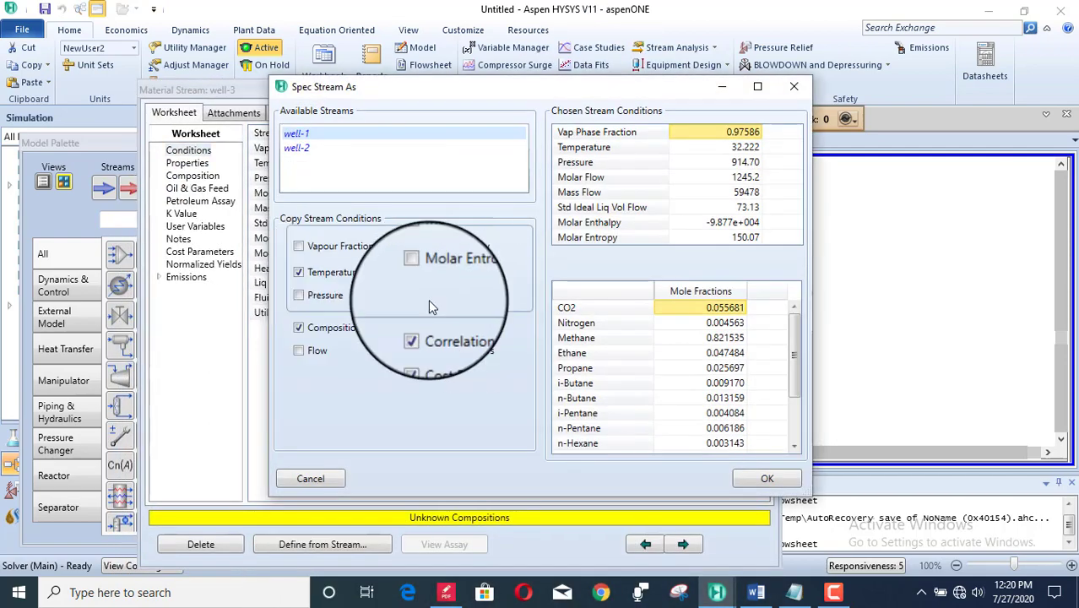
left_click(770, 482)
Look up well 3's pressure in Table 3.7 of the Word document and set well-3's pressure to 700 psig in HYSYS
left_click(756, 591)
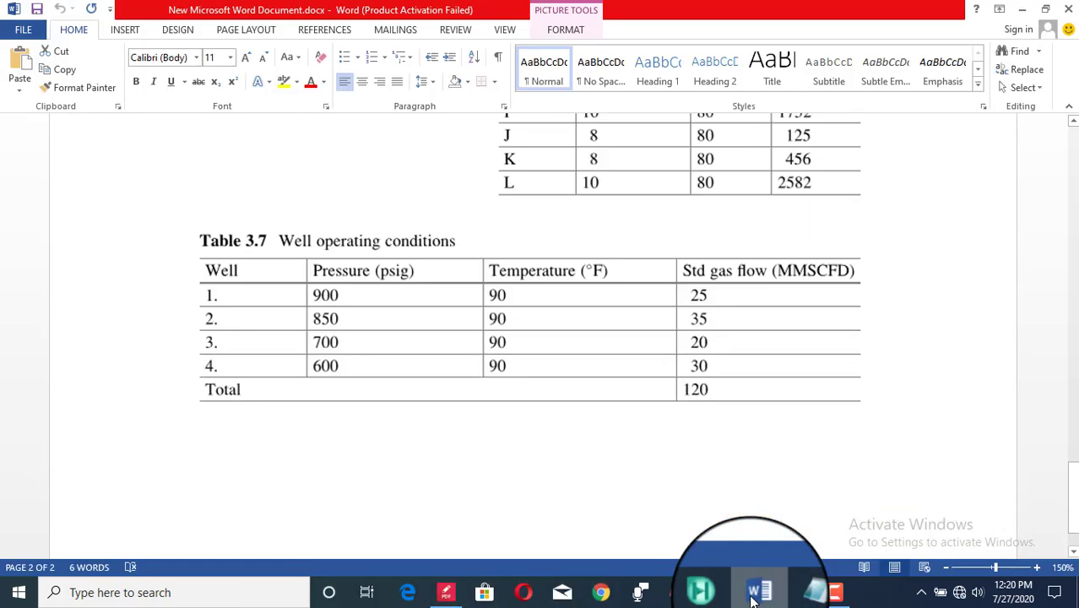
left_click(717, 592)
left_click(498, 179)
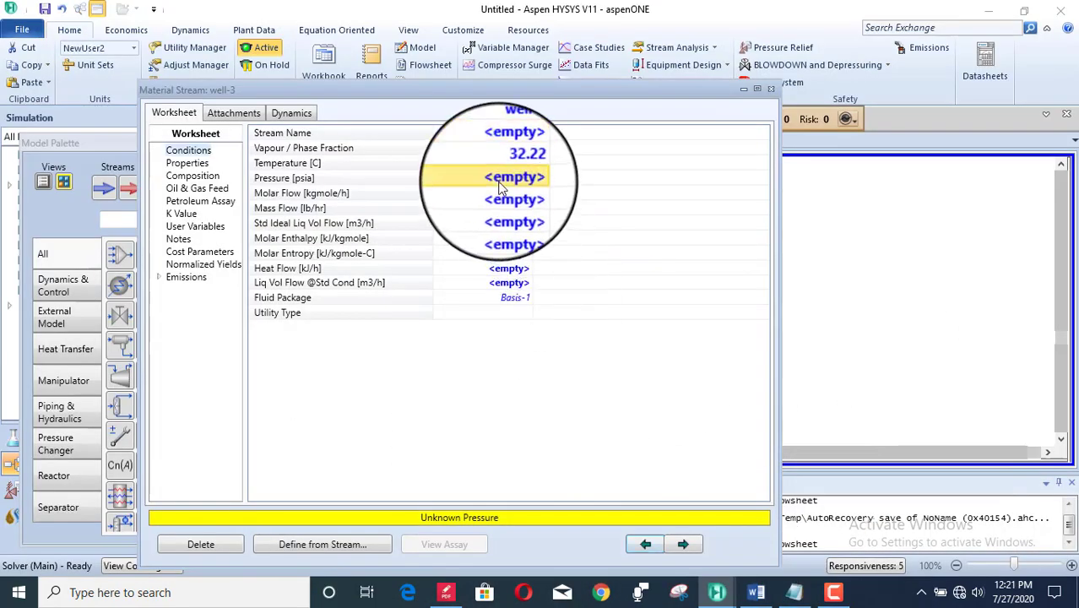
type("700")
left_click(612, 179)
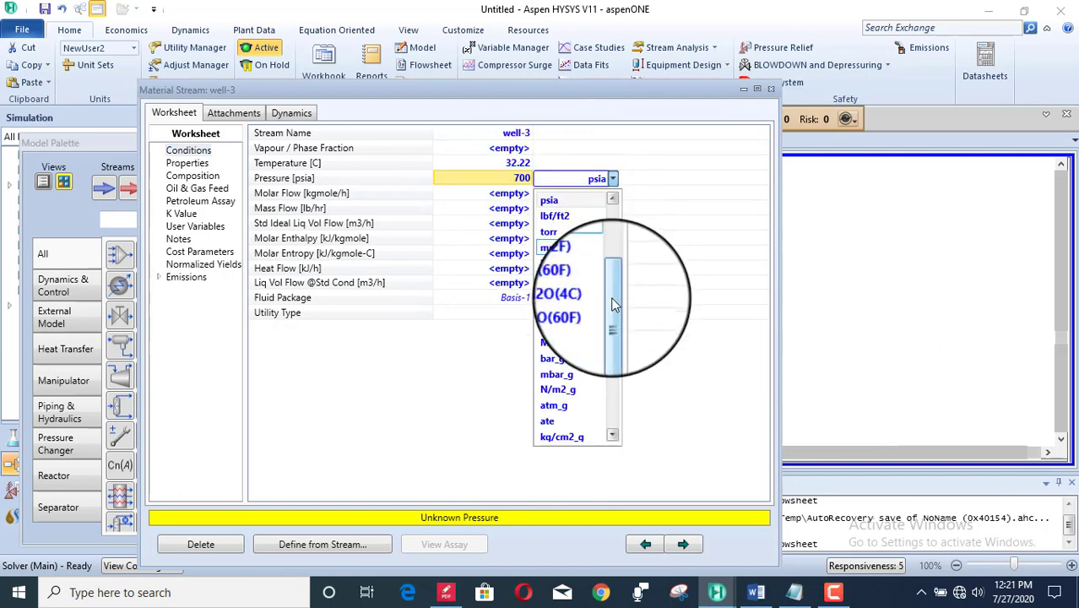
left_click_drag(615, 253, 614, 314)
left_click(551, 403)
Set well-3's molar flow to 20 MMSCFD and close the stream window
left_click(501, 194)
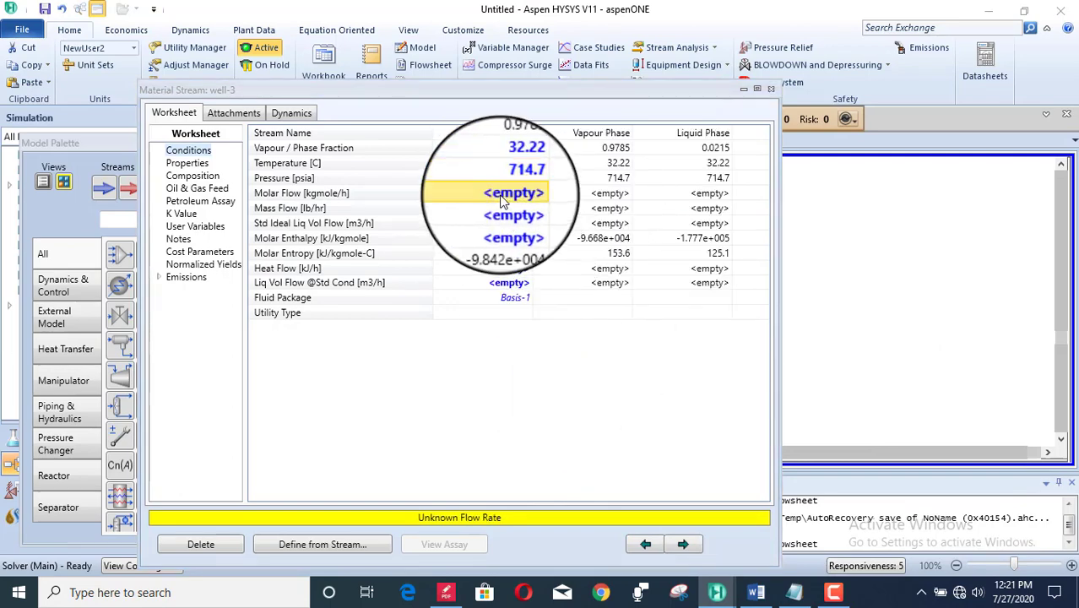
type("20")
left_click(580, 194)
left_click(576, 424)
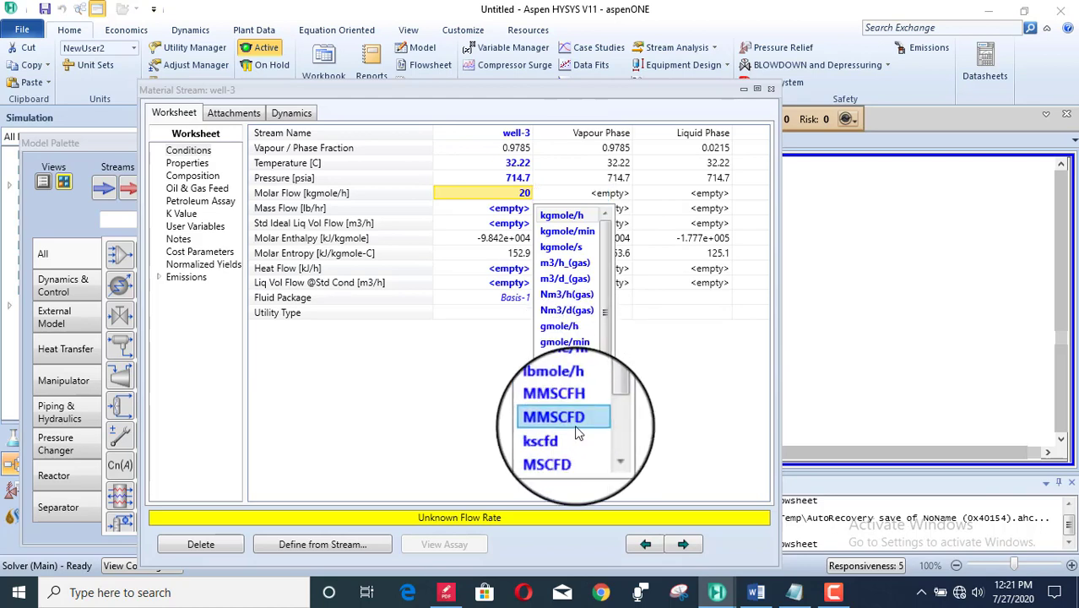
left_click(772, 89)
Add a fourth material stream to the flowsheet below well-3 and name it well-4
left_click(110, 193)
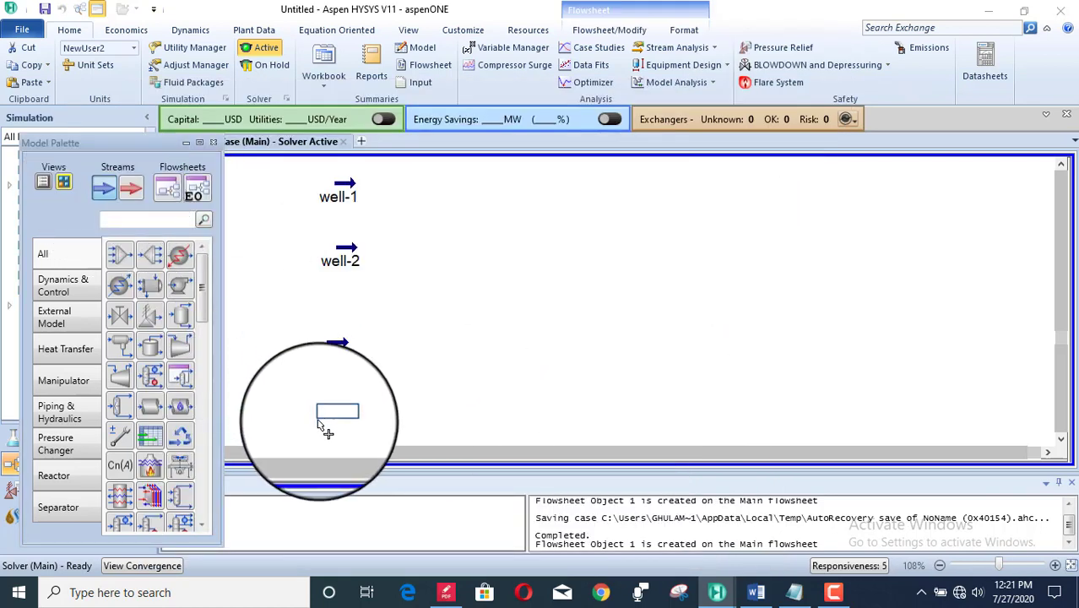
left_click(320, 420)
double_click(345, 422)
type("we")
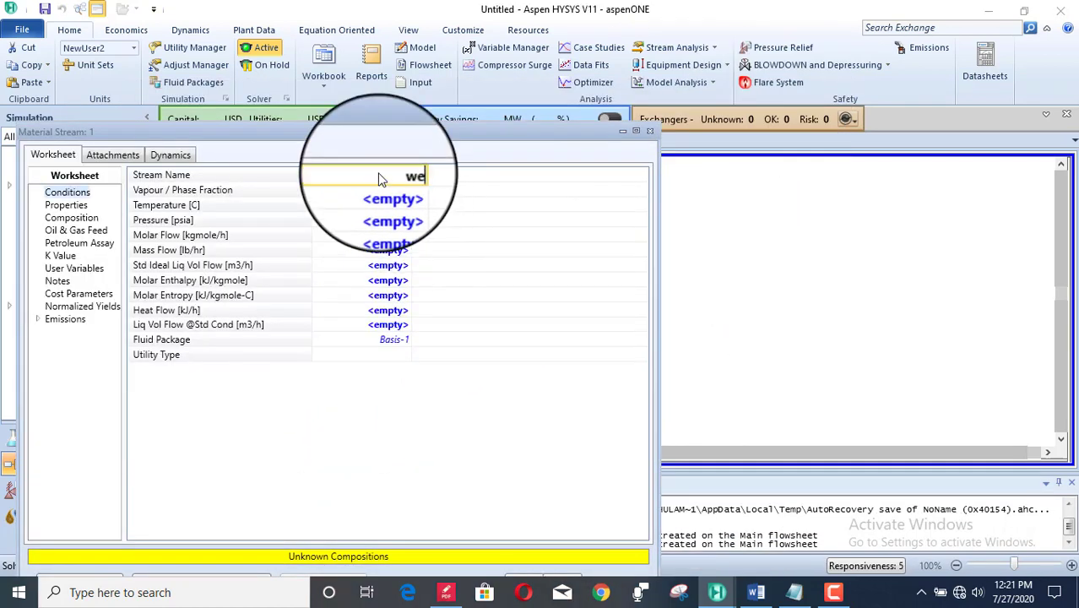
type("ll-4")
key("Return")
Define well-4 from an existing well stream, copying its temperature and composition but excluding pressure and flow
left_click_drag(426, 131, 481, 38)
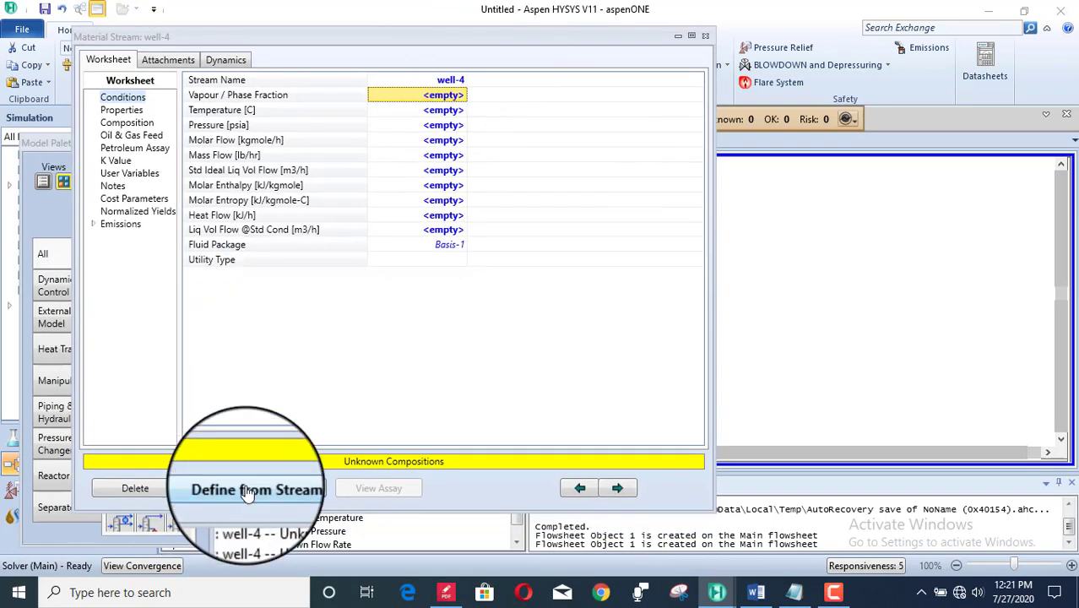
left_click(243, 488)
left_click(766, 479)
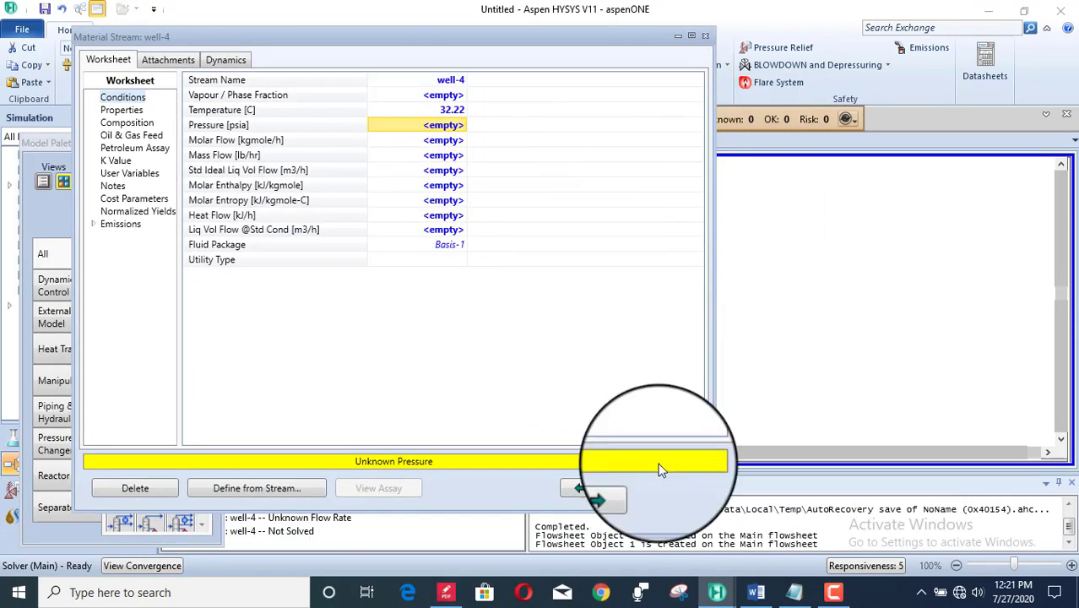
Check well 4's operating conditions in the Word document's Table 3.7 and set well-4's pressure to 600 psig in HYSYS
left_click(757, 593)
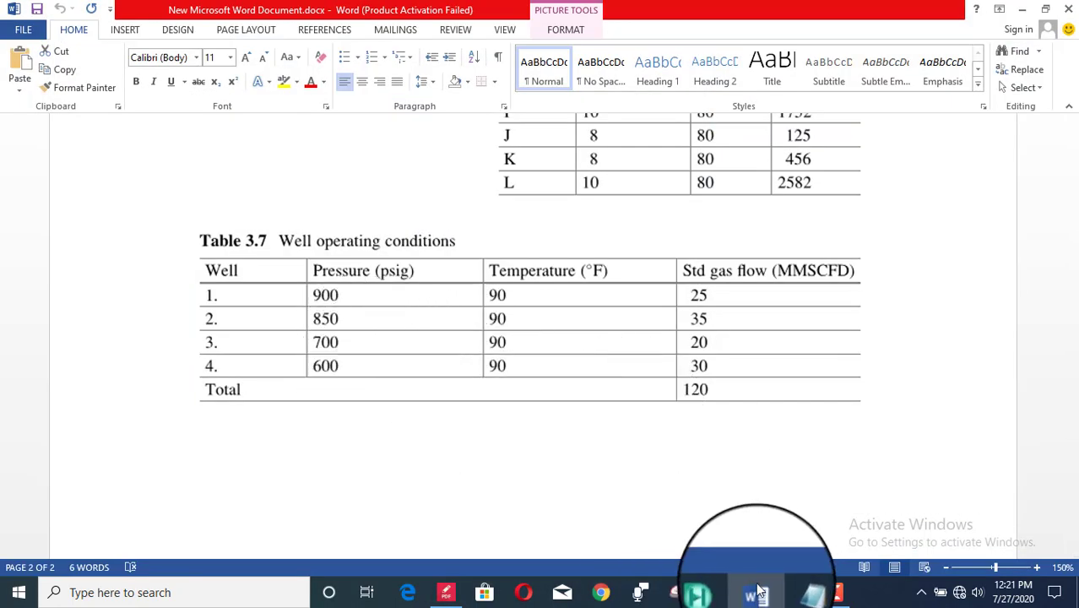
left_click(717, 592)
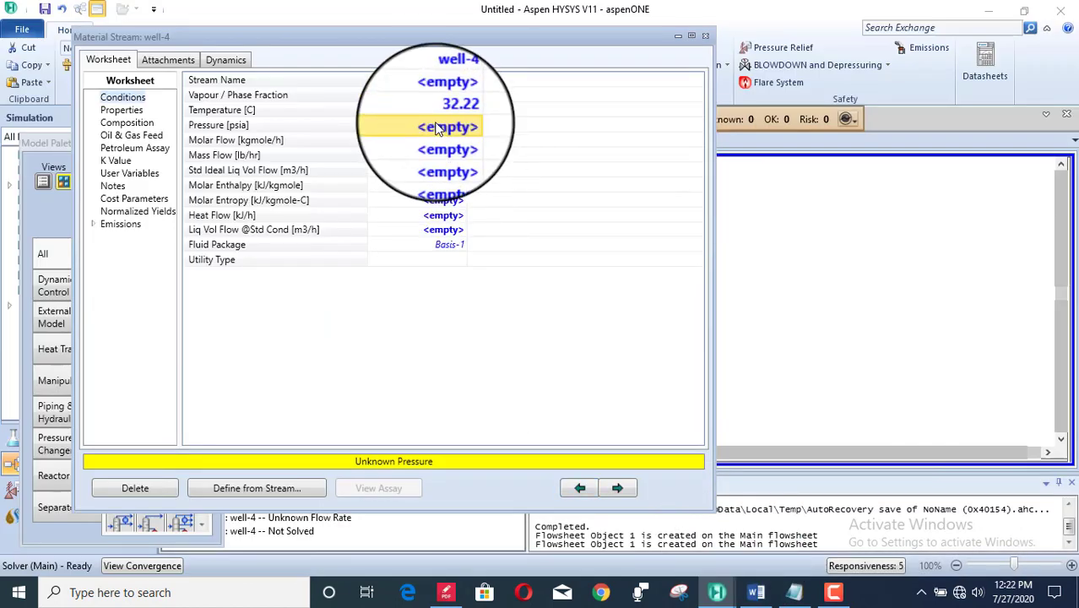
type("600")
left_click(547, 125)
scroll(549, 271, "down", 1)
scroll(548, 272, "down", 2)
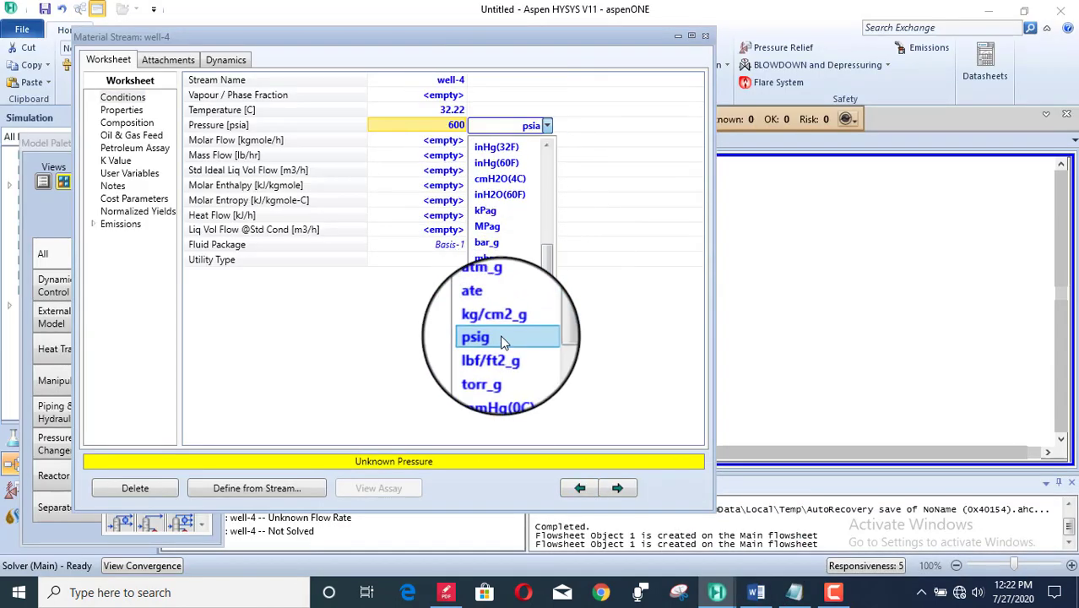
left_click(500, 334)
Set well-4's molar flow to 30 MMSCFD and close the stream window
type("30")
left_click(537, 140)
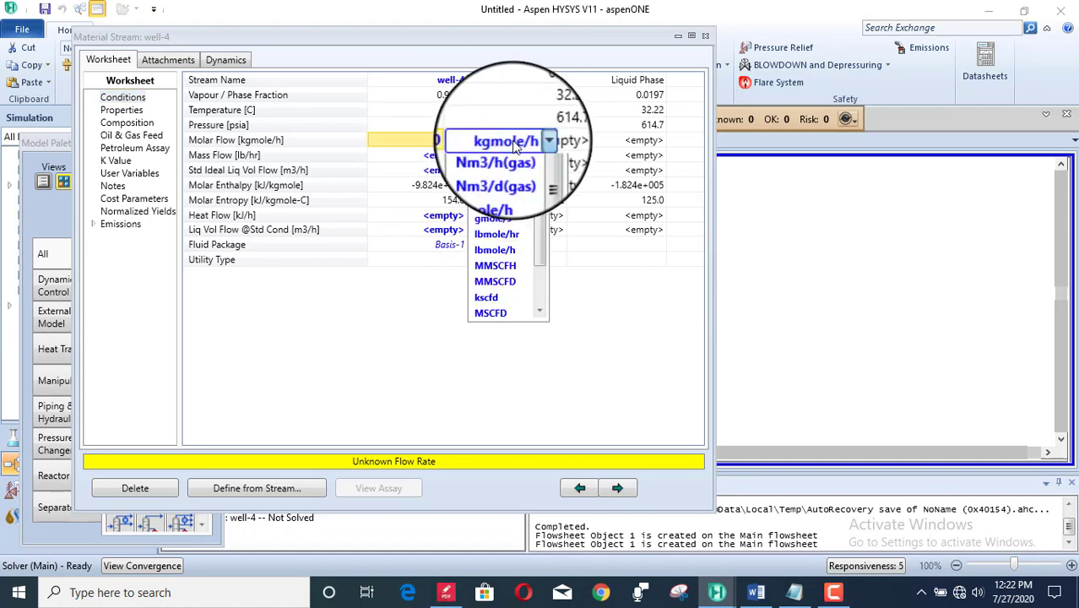
left_click(498, 367)
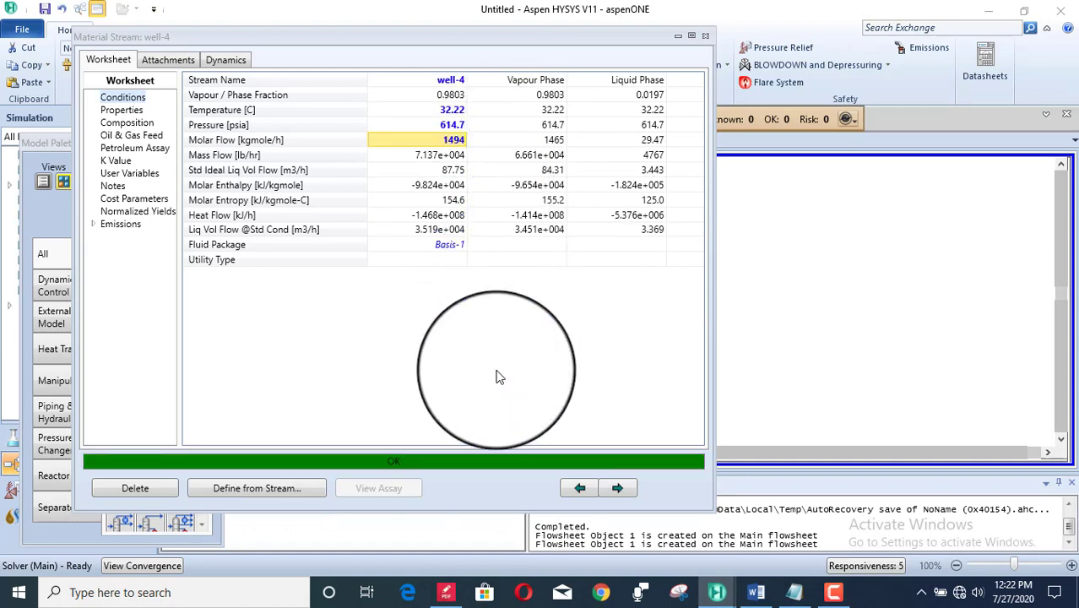
left_click(705, 36)
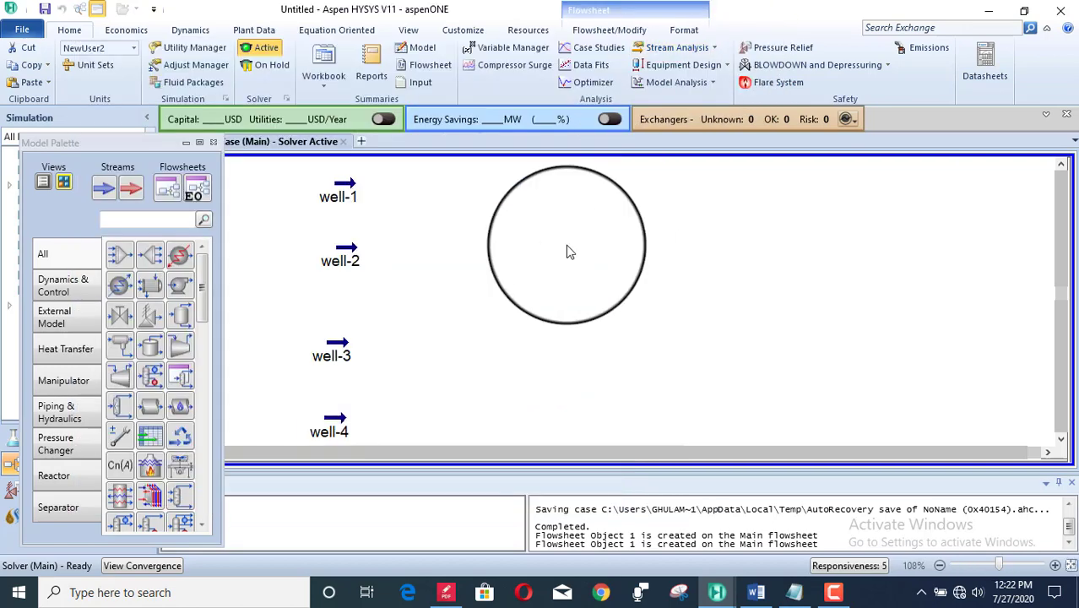
Reposition the four well streams on the flowsheet so they line up in one evenly spaced vertical column
left_click(341, 253)
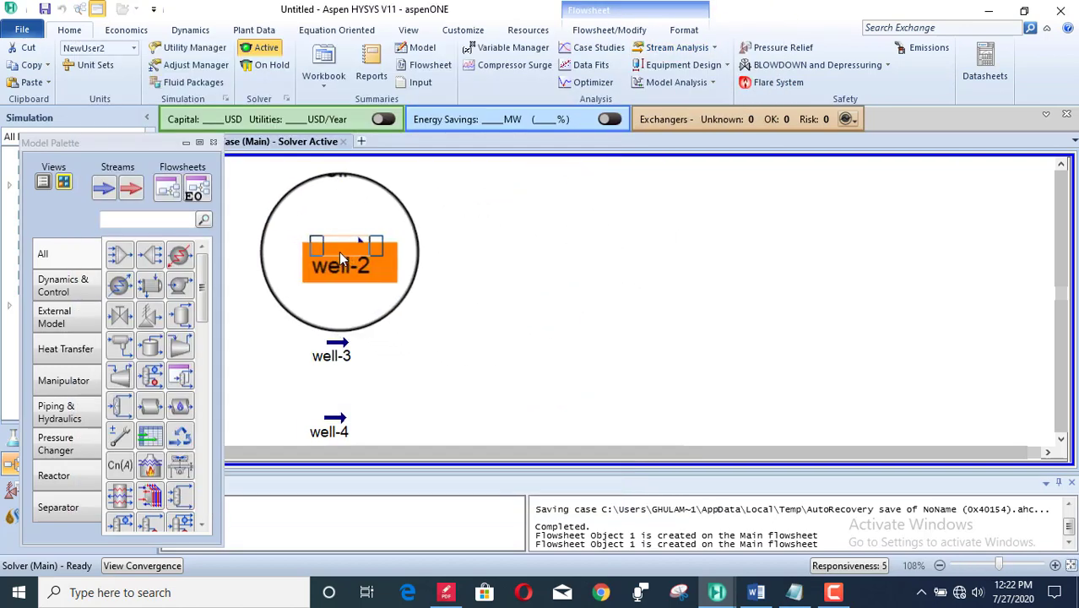
left_click(414, 327)
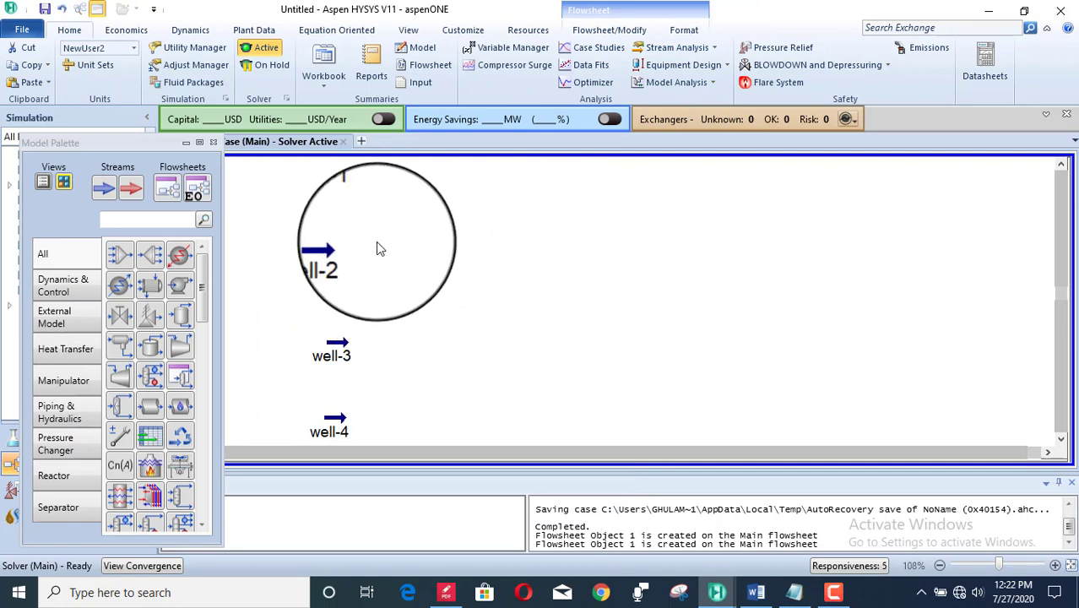
left_click(321, 197)
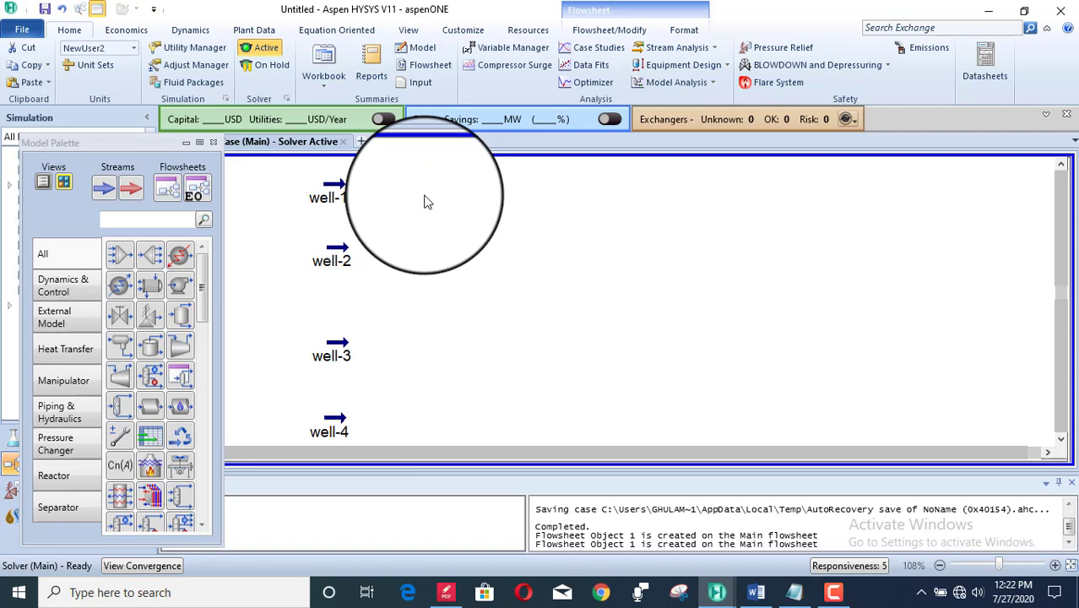
left_click(336, 342)
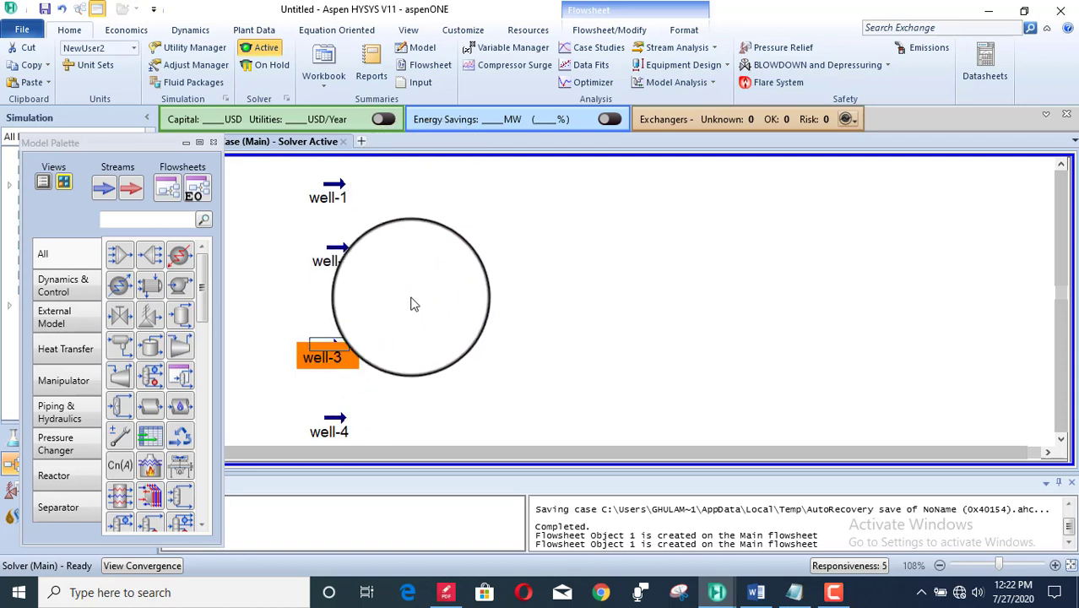
left_click(331, 262)
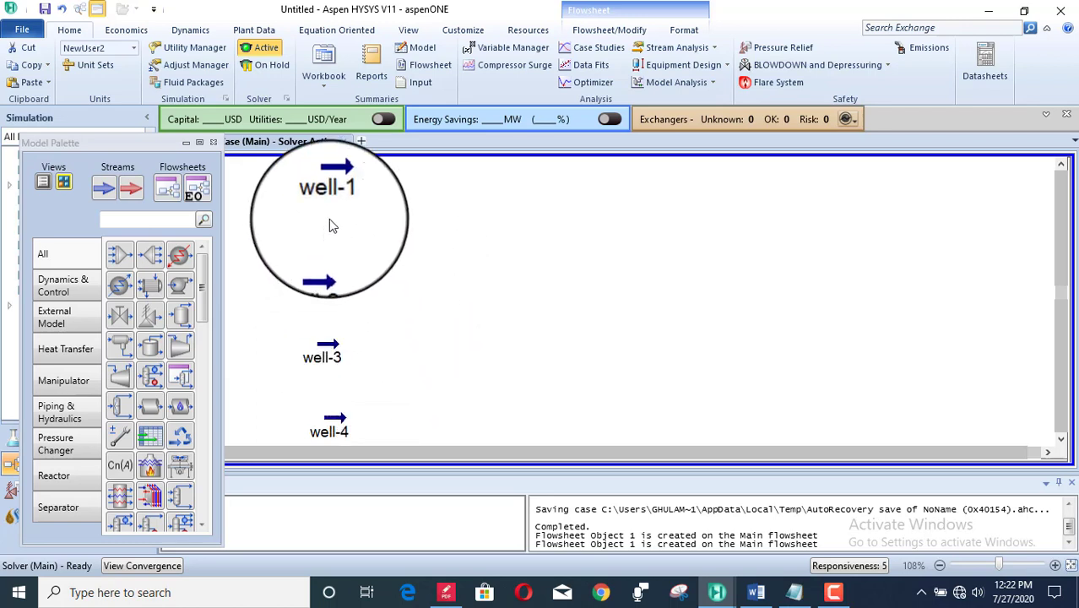
left_click(324, 189)
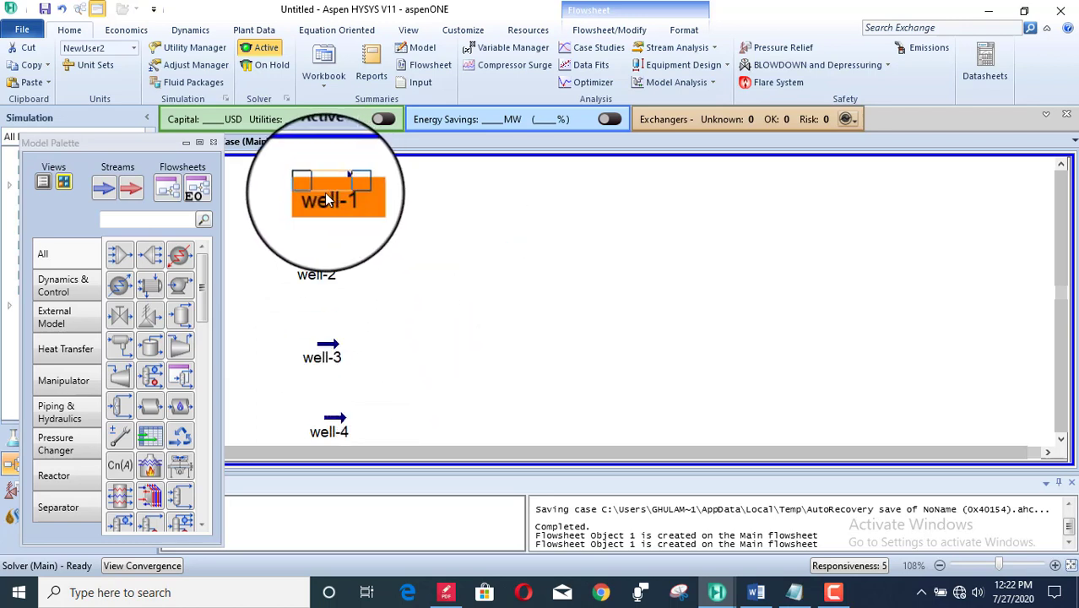
left_click(328, 435)
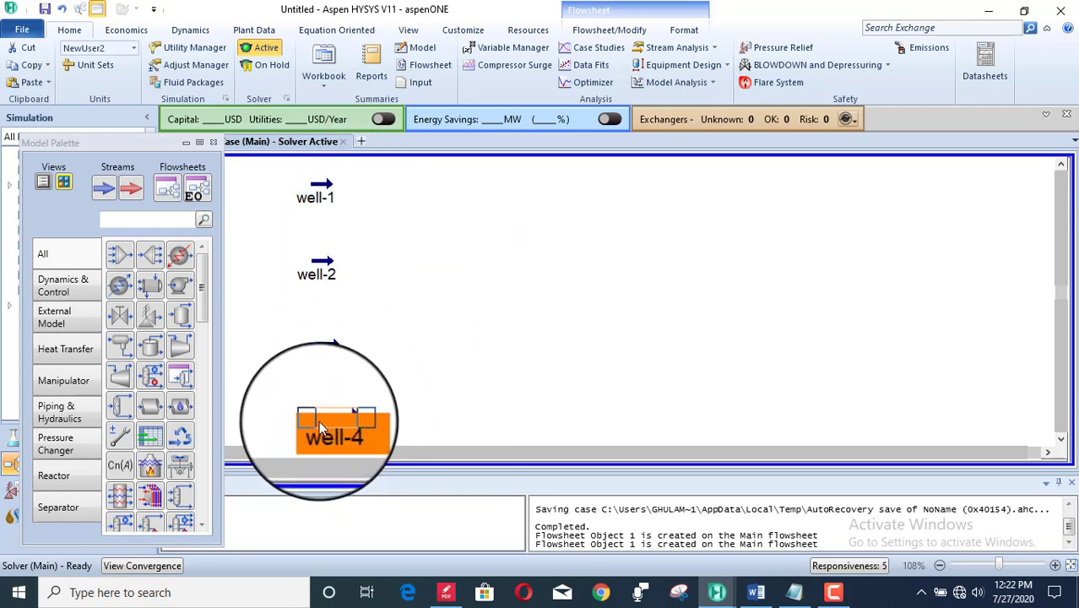
left_click(460, 390)
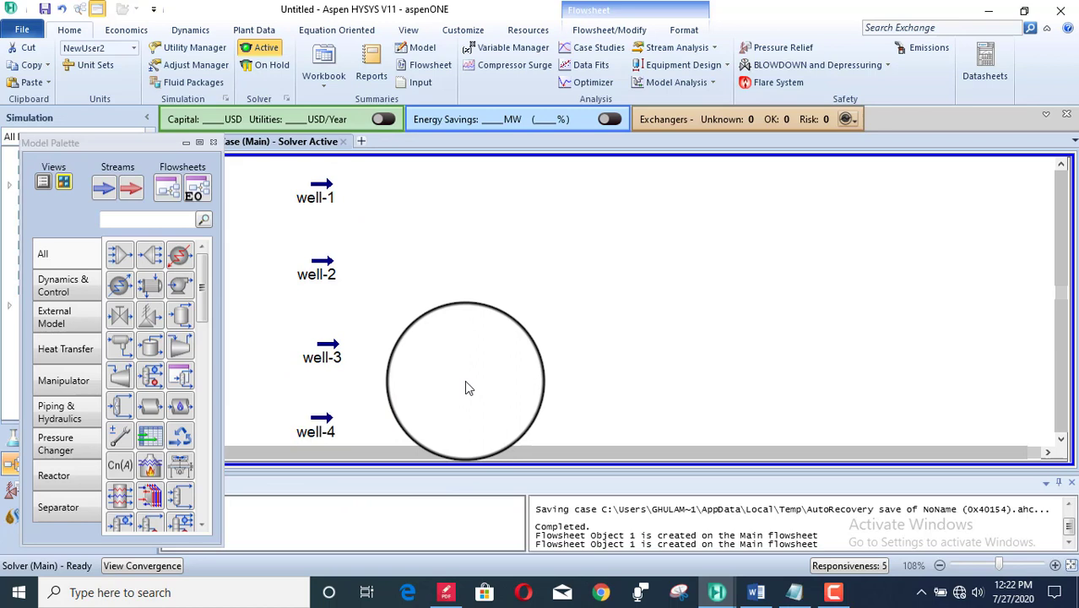
left_click(329, 348)
left_click(450, 325)
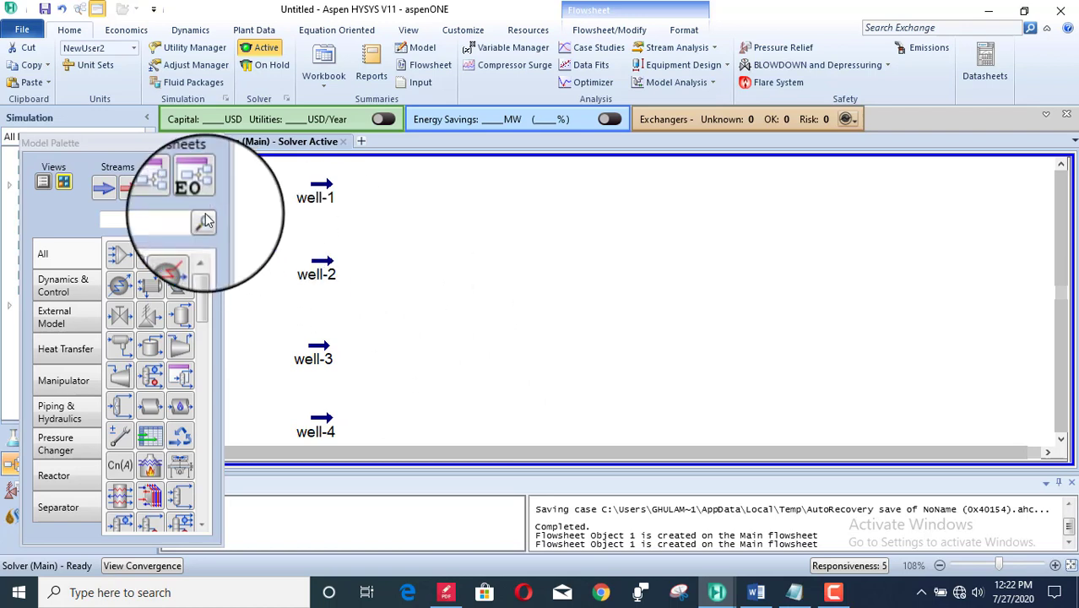
Search the Model Palette for "sa" and place a Stream Saturator on the flowsheet beside well-1
left_click(143, 219)
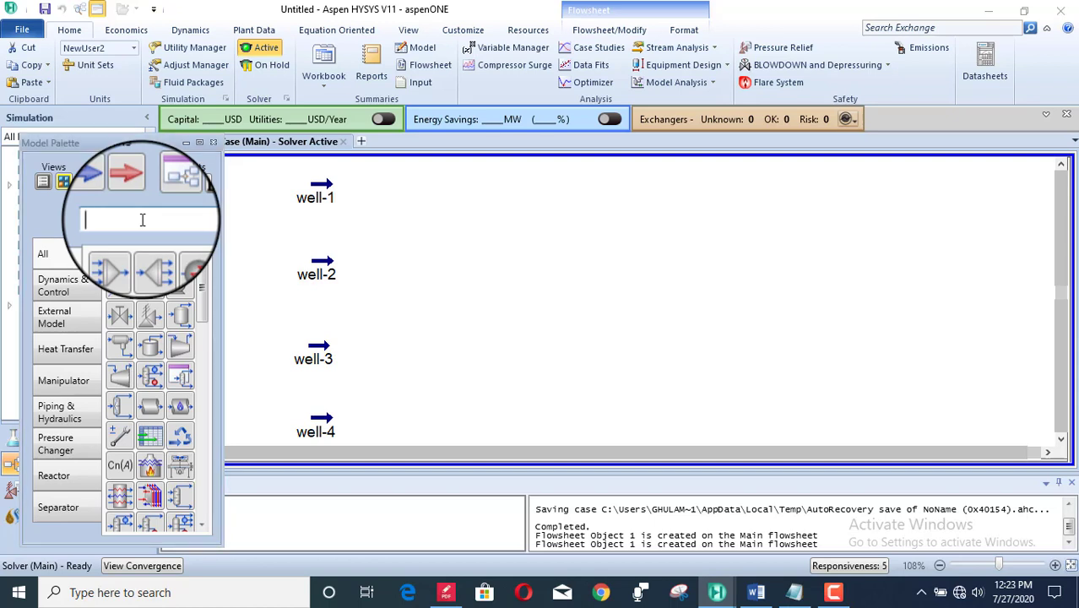
type("s")
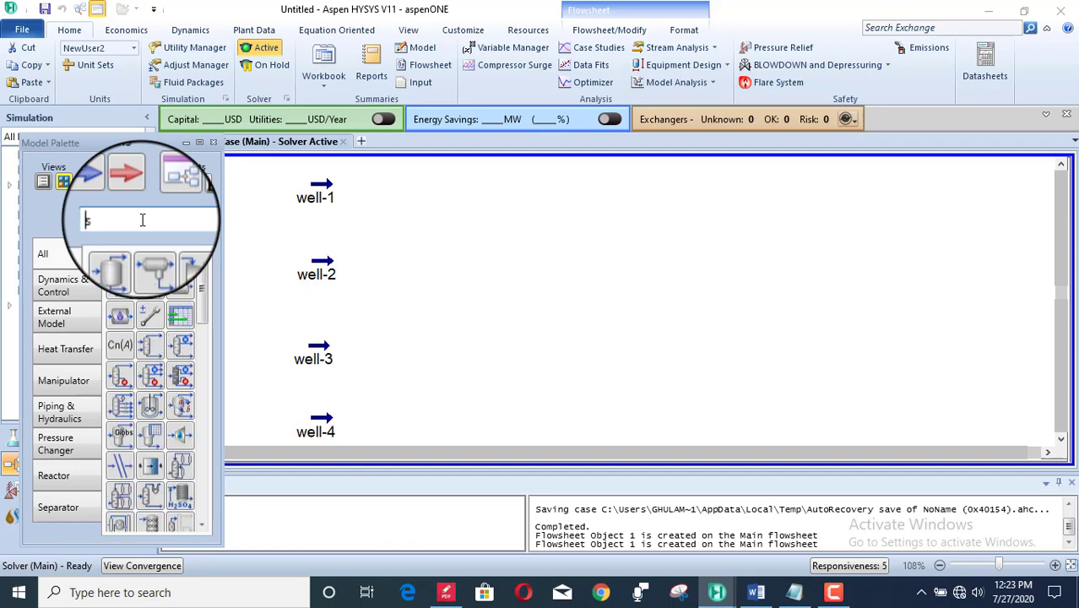
type("a")
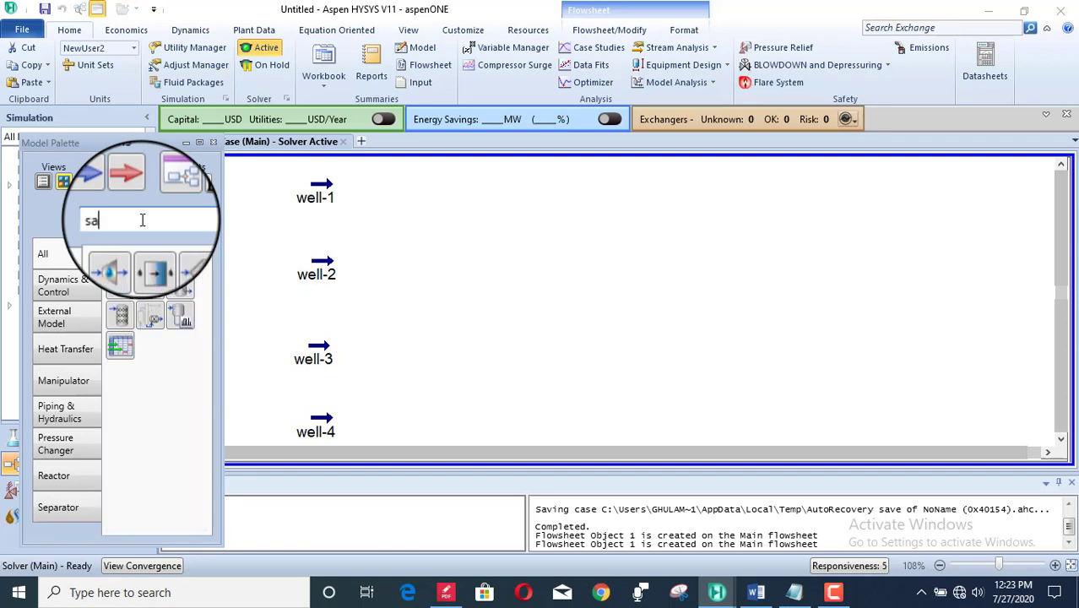
left_click(120, 257)
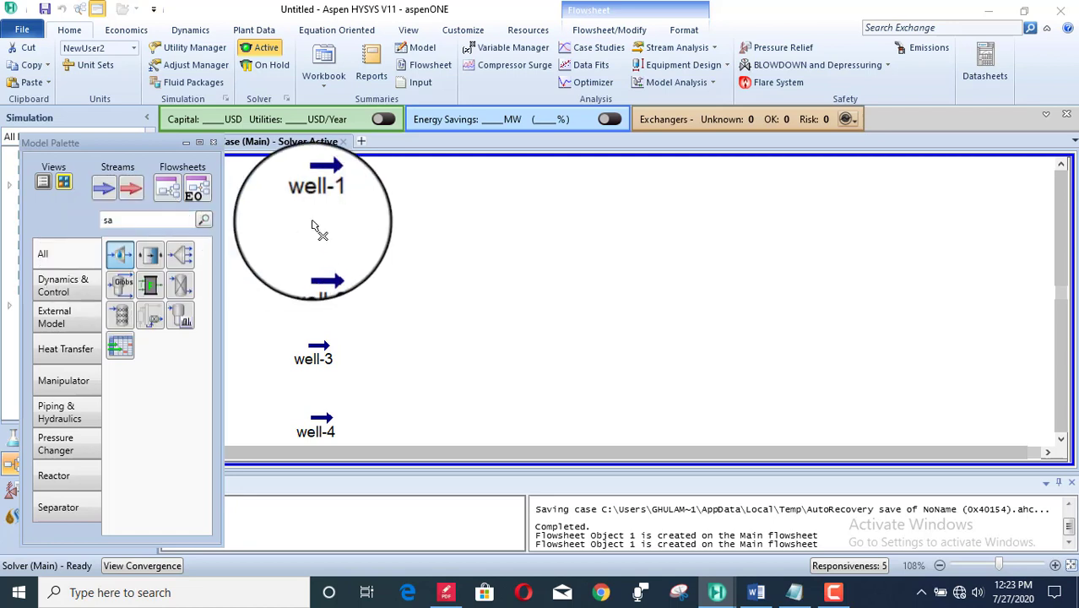
left_click(369, 243)
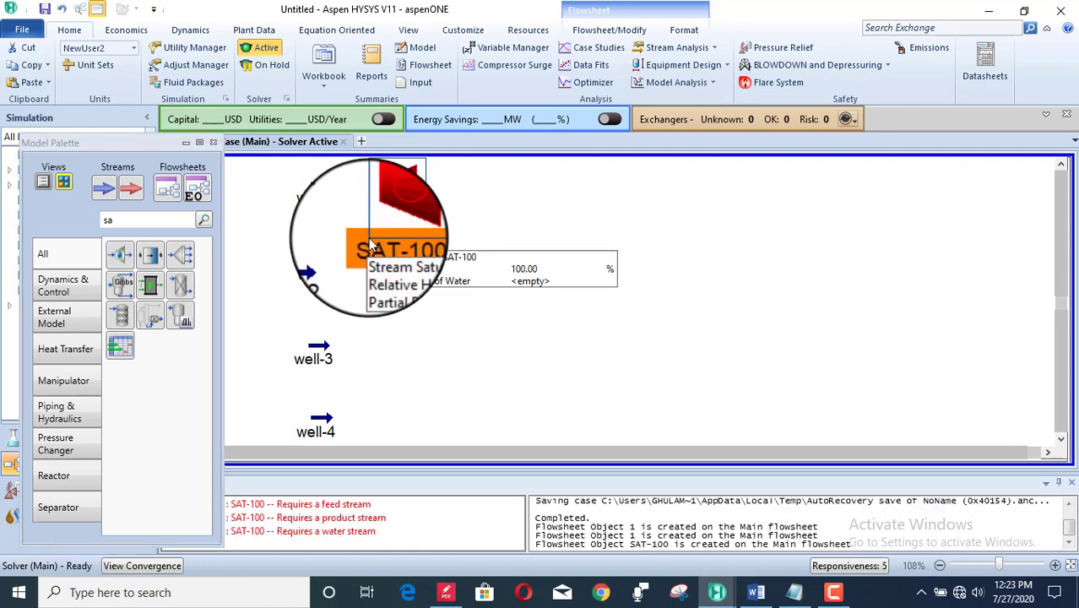
Shift the stream saturator slightly closer to well-1 and move the Model Palette away from the well streams
left_click(1061, 165)
left_click(1062, 166)
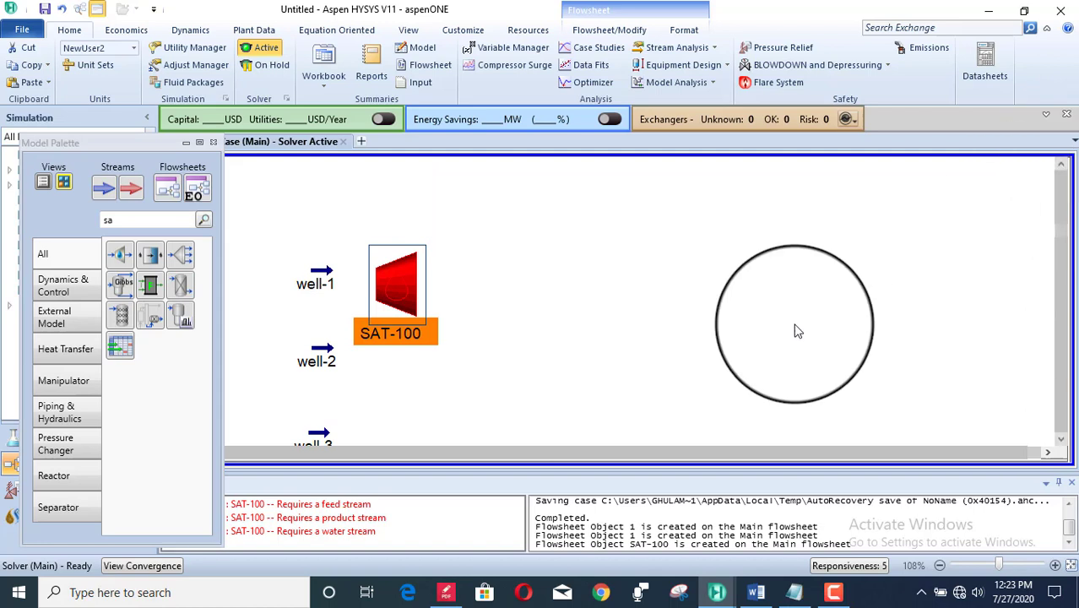
left_click(794, 330)
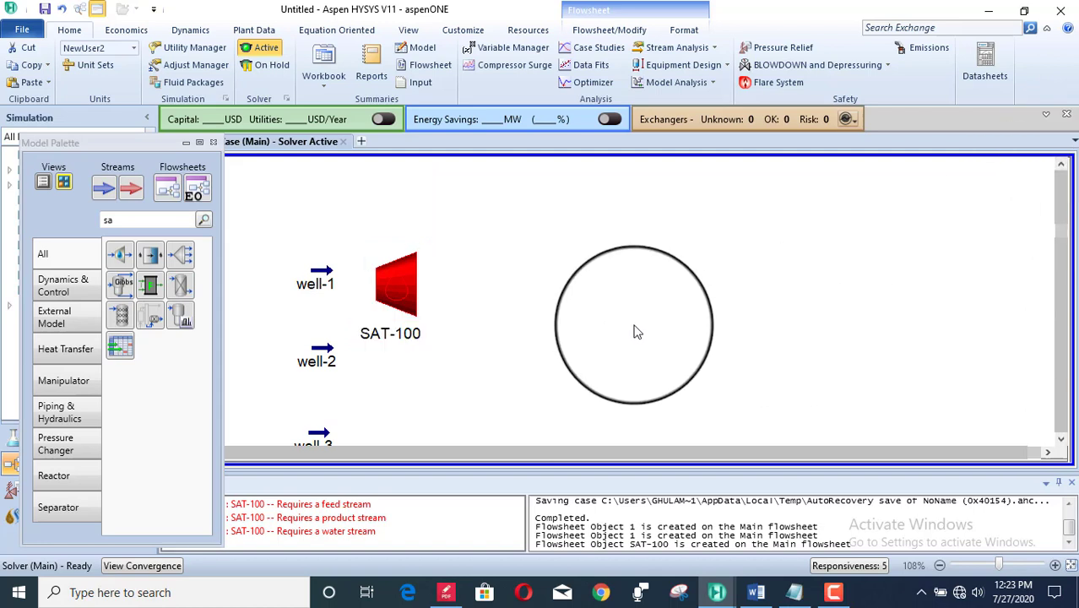
left_click(407, 282)
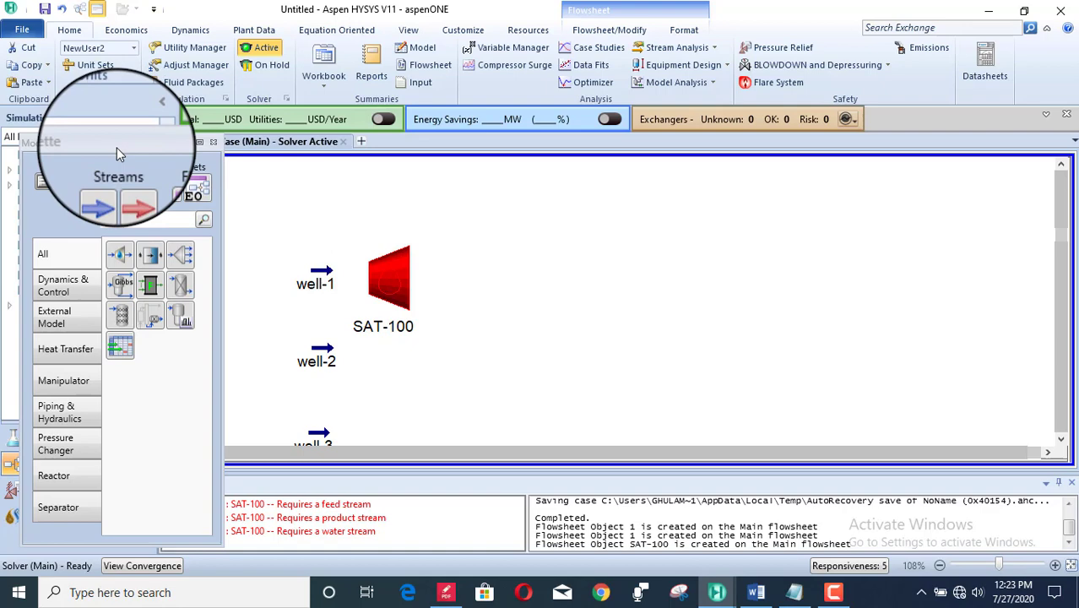
left_click_drag(118, 153, 821, 123)
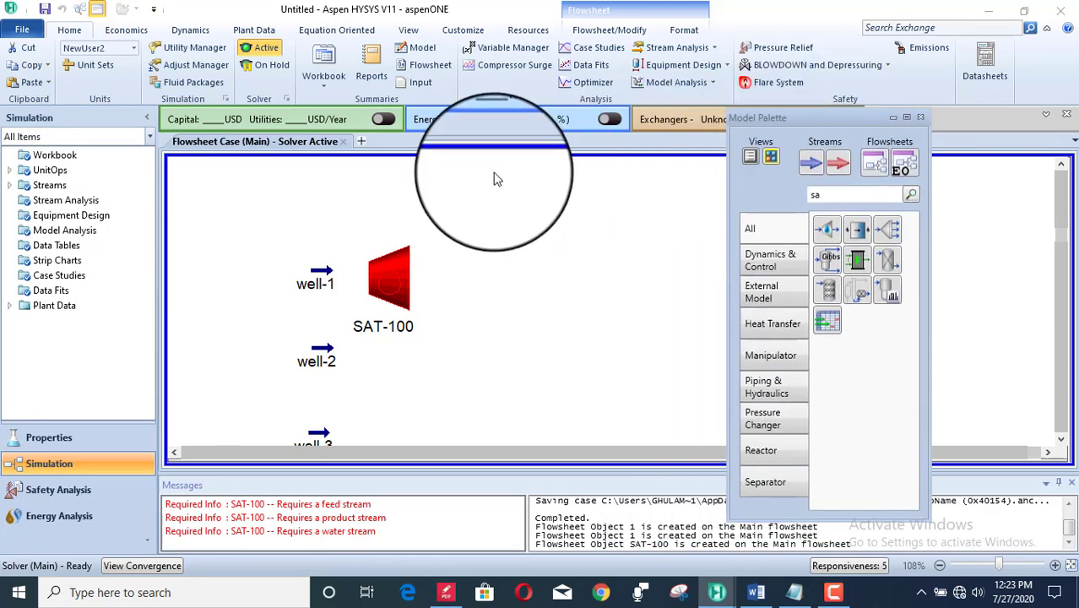
Search for "h2" in Component List - 1 of the Properties environment and add H2O to the component list
left_click(68, 447)
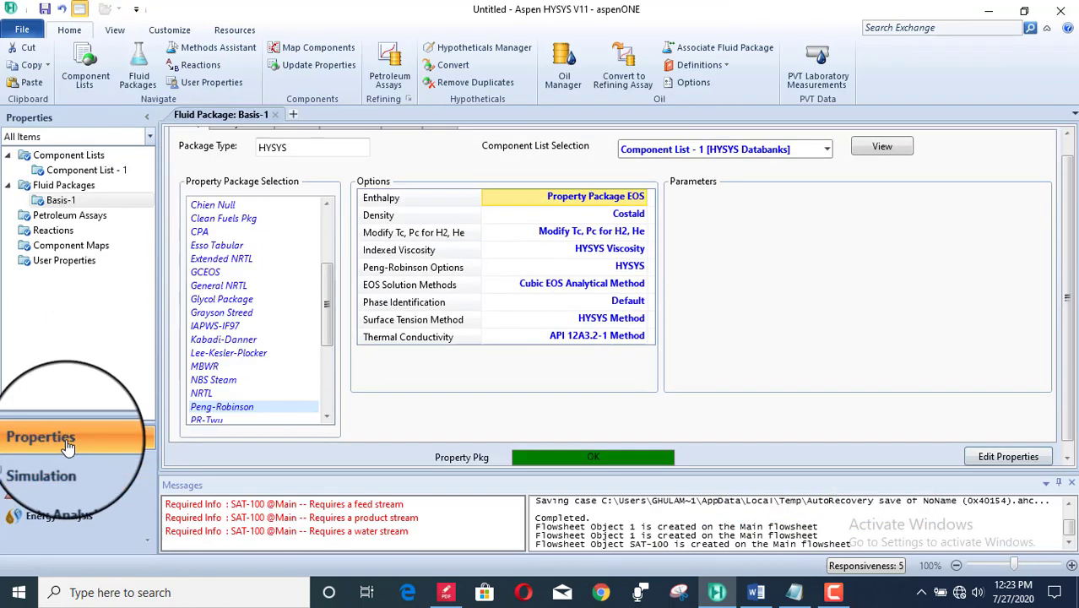
double_click(95, 172)
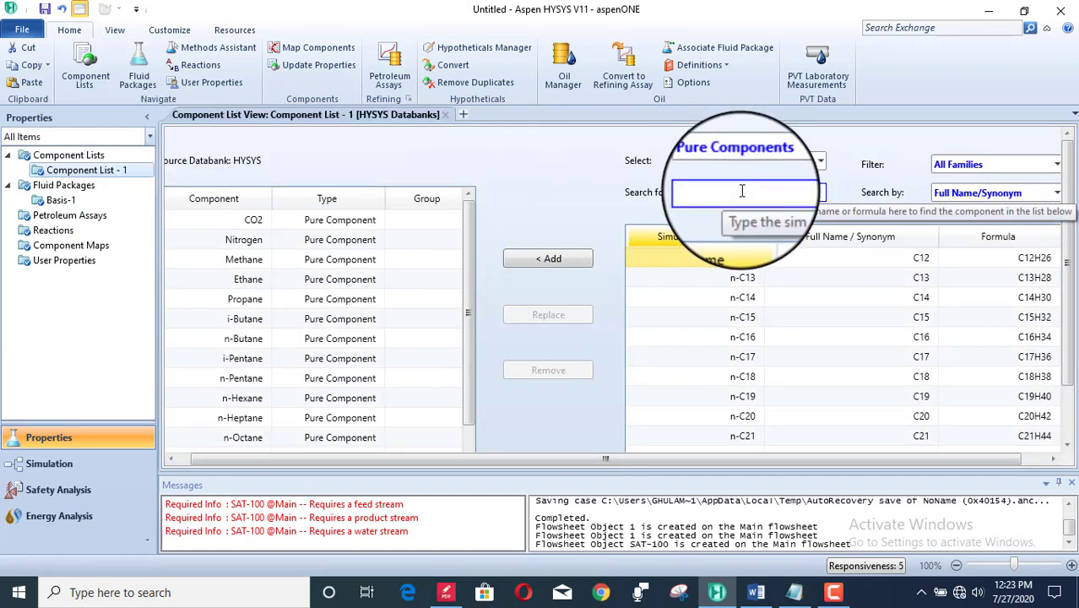
type("h2")
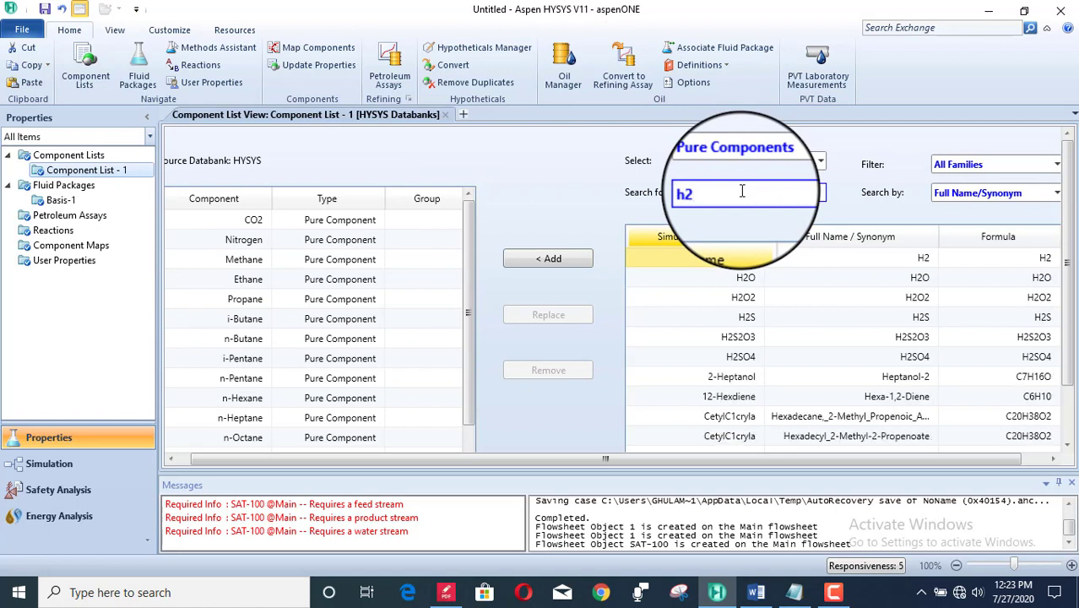
left_click(739, 282)
left_click(551, 262)
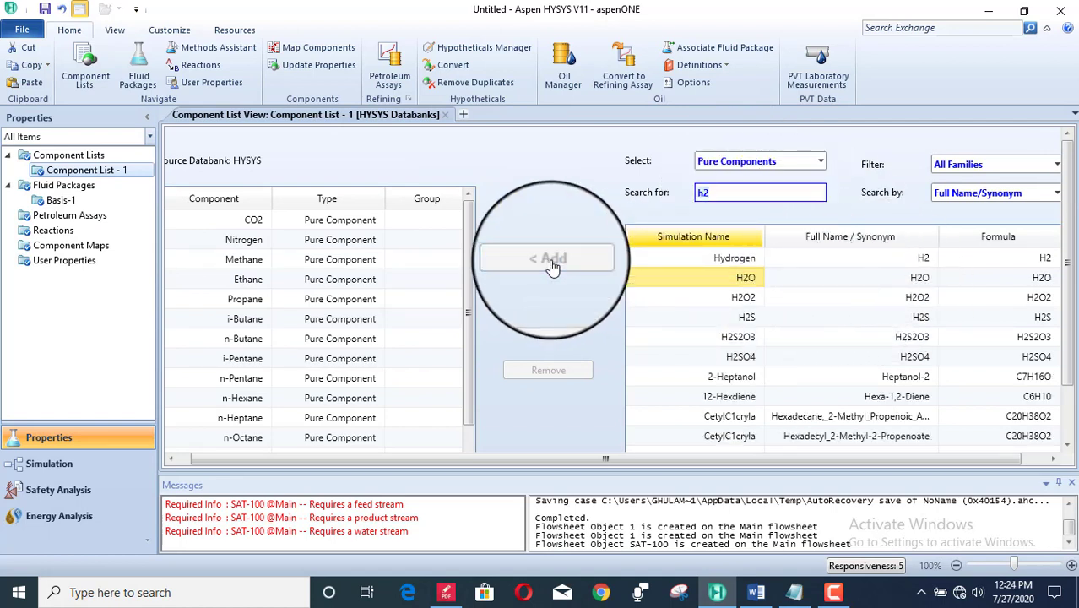
Return to the Simulation environment in holding mode and set the solver back to active
left_click(87, 466)
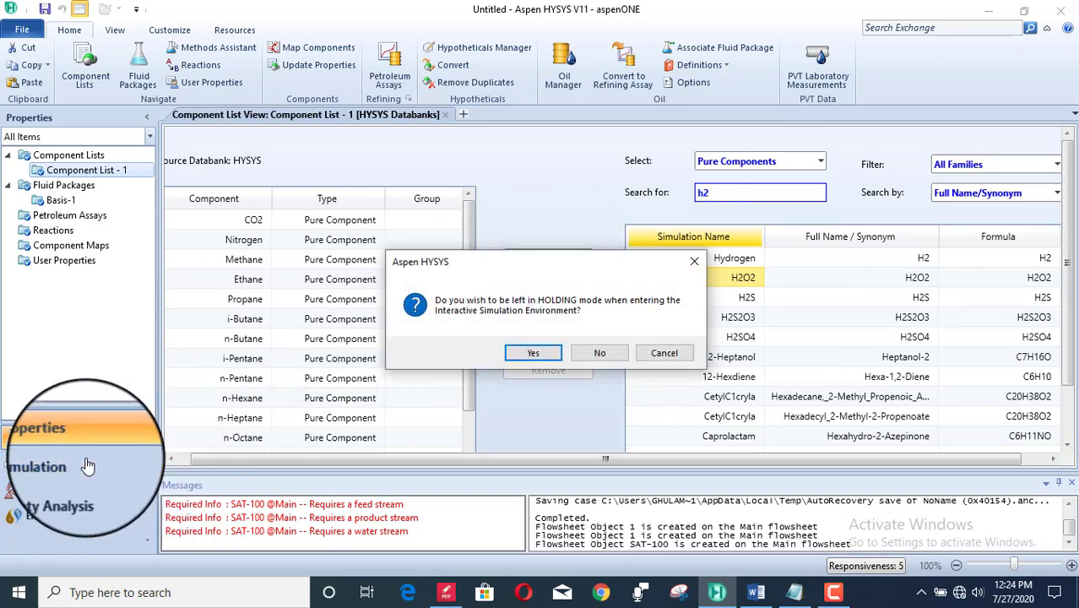
left_click(534, 354)
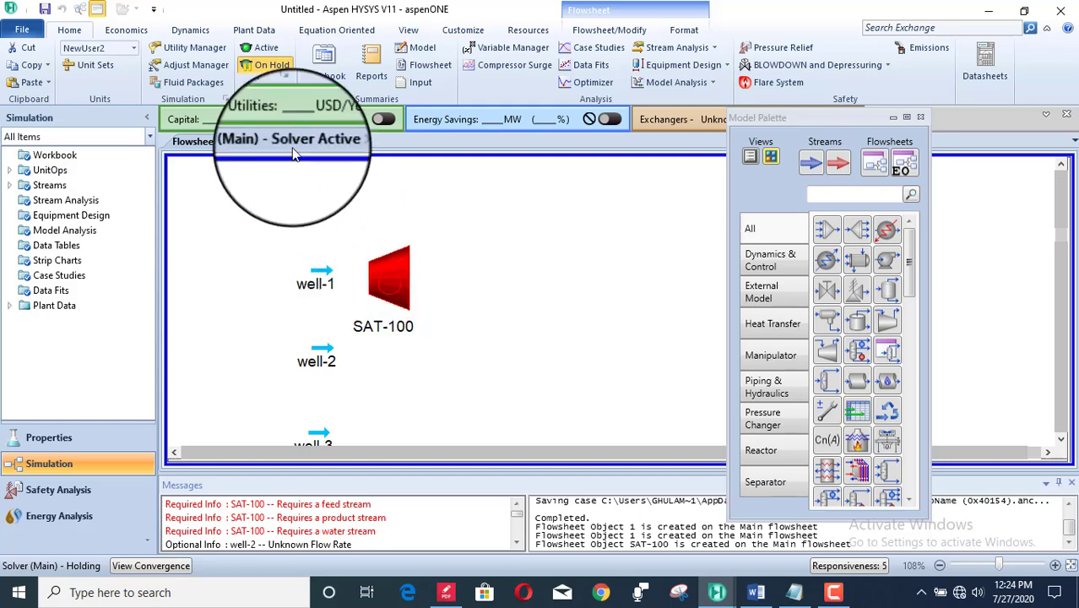
left_click(259, 53)
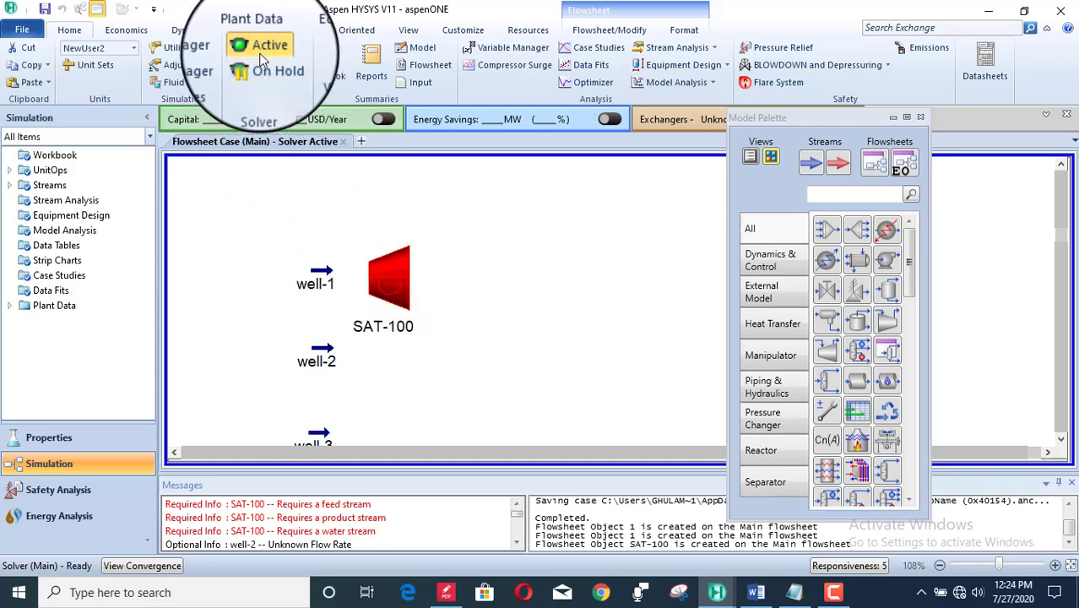
Connect saturator SAT-100 with feed stream well-1, water stream water1 and product stream well-1*
double_click(390, 274)
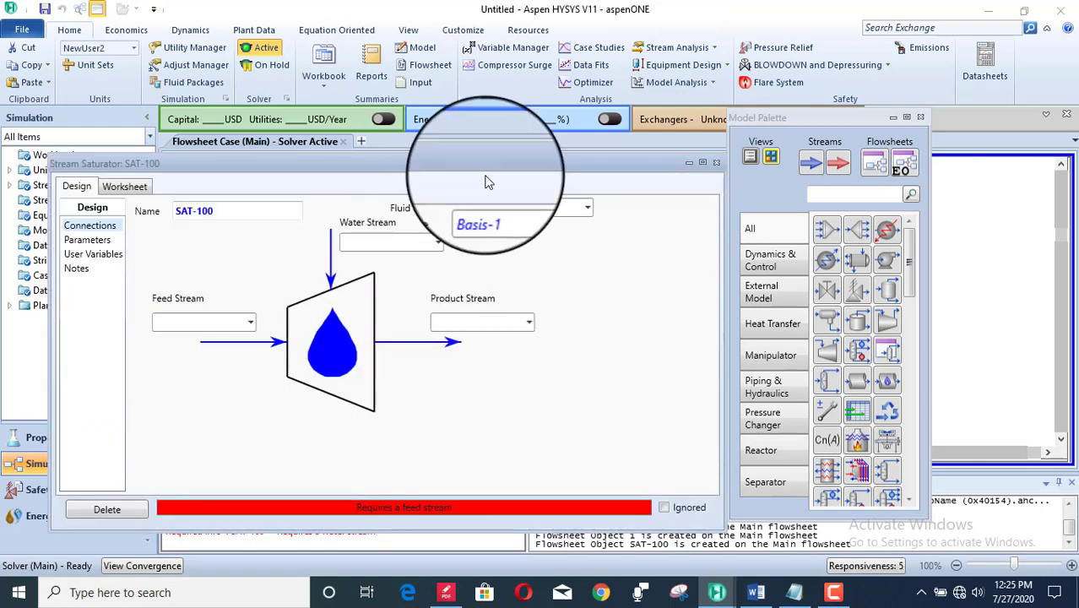
left_click_drag(425, 159, 525, 45)
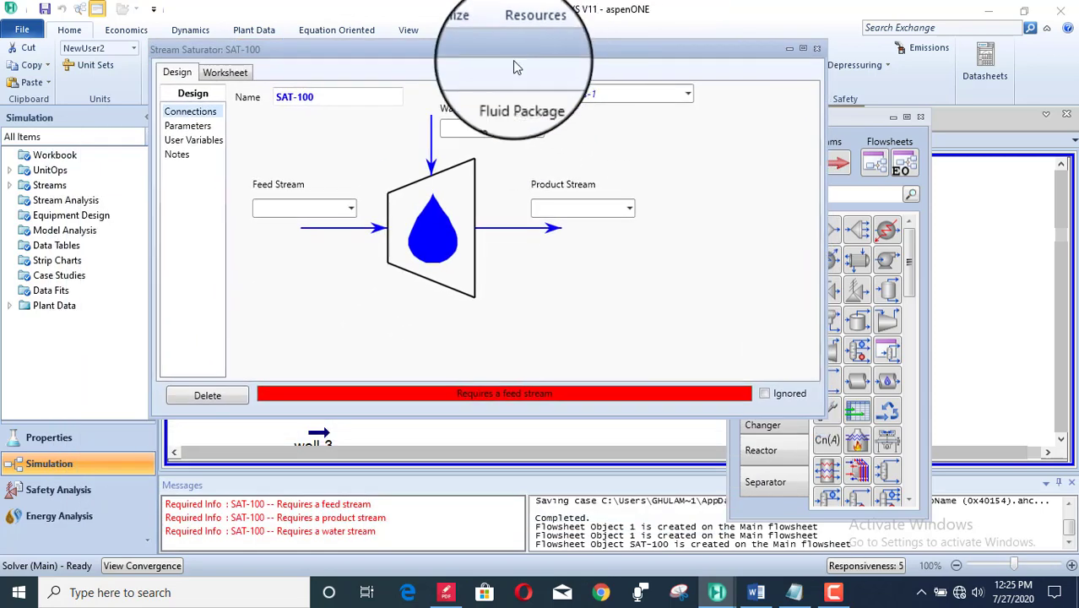
left_click(352, 209)
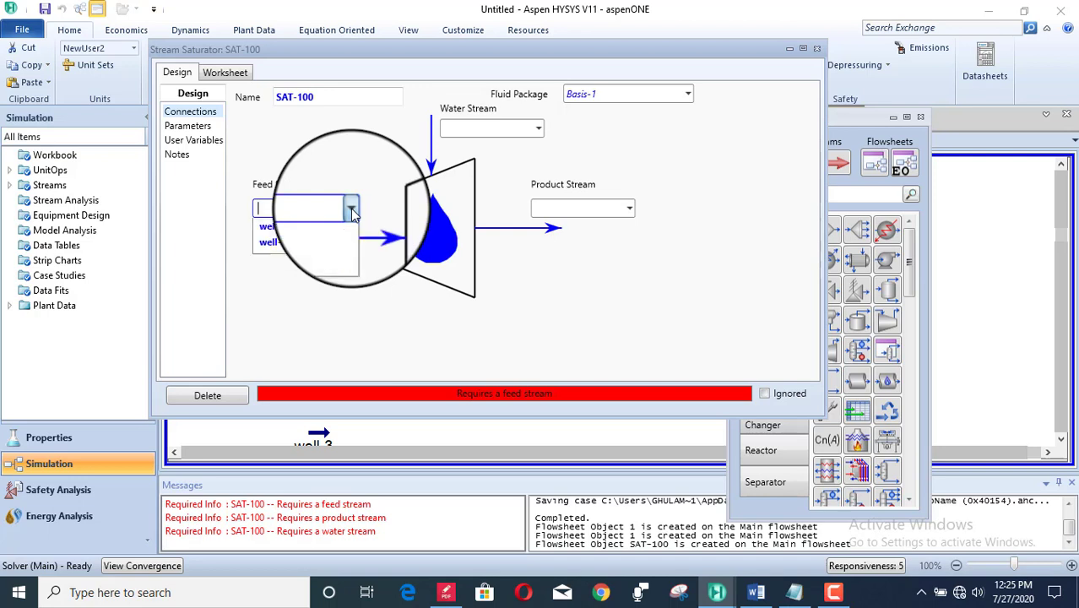
left_click(327, 235)
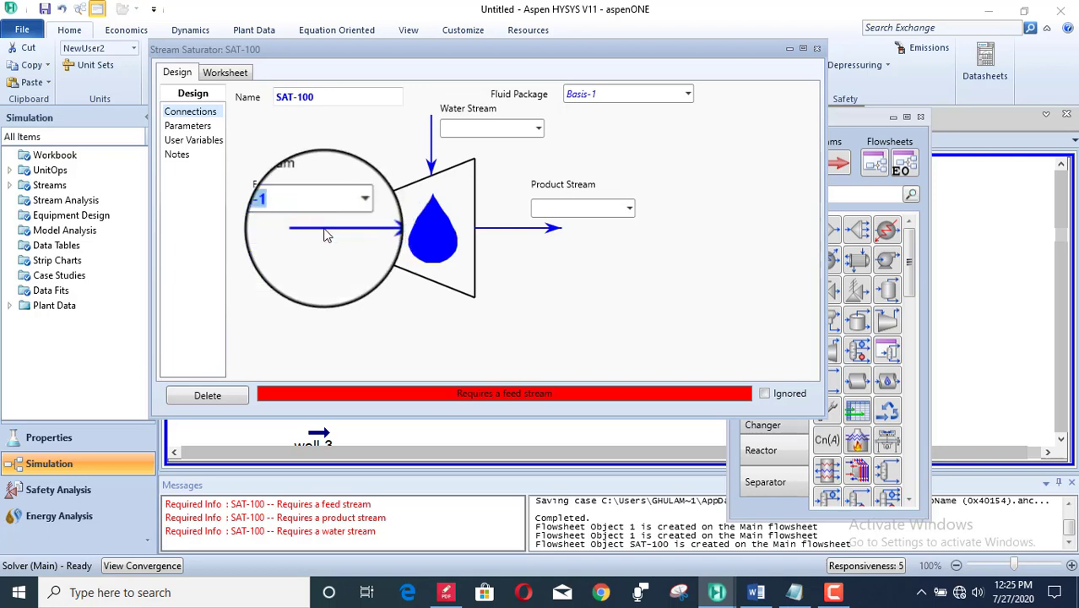
left_click(488, 127)
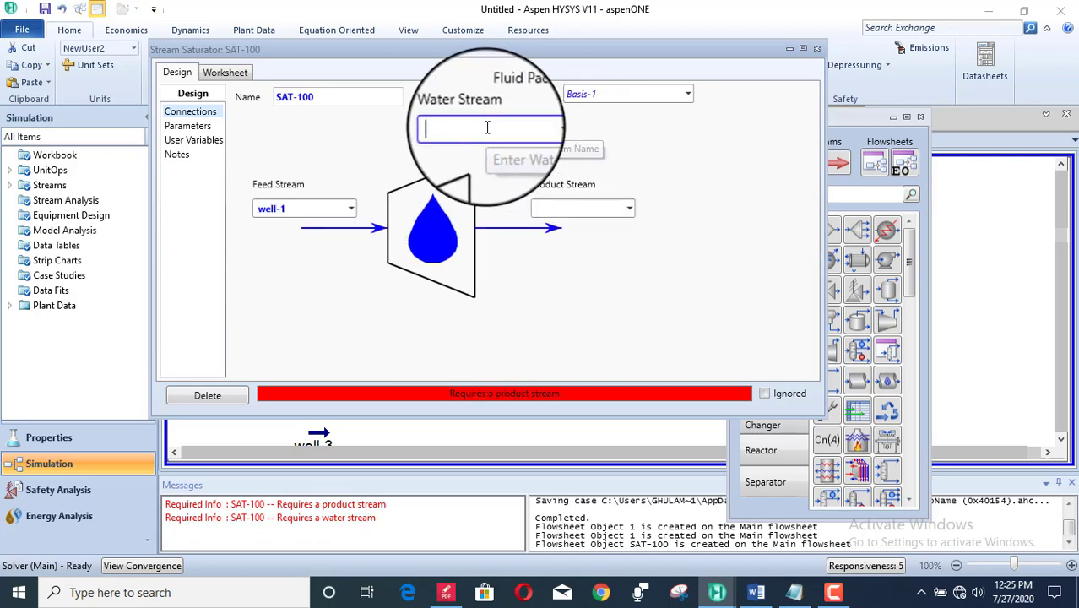
type("water")
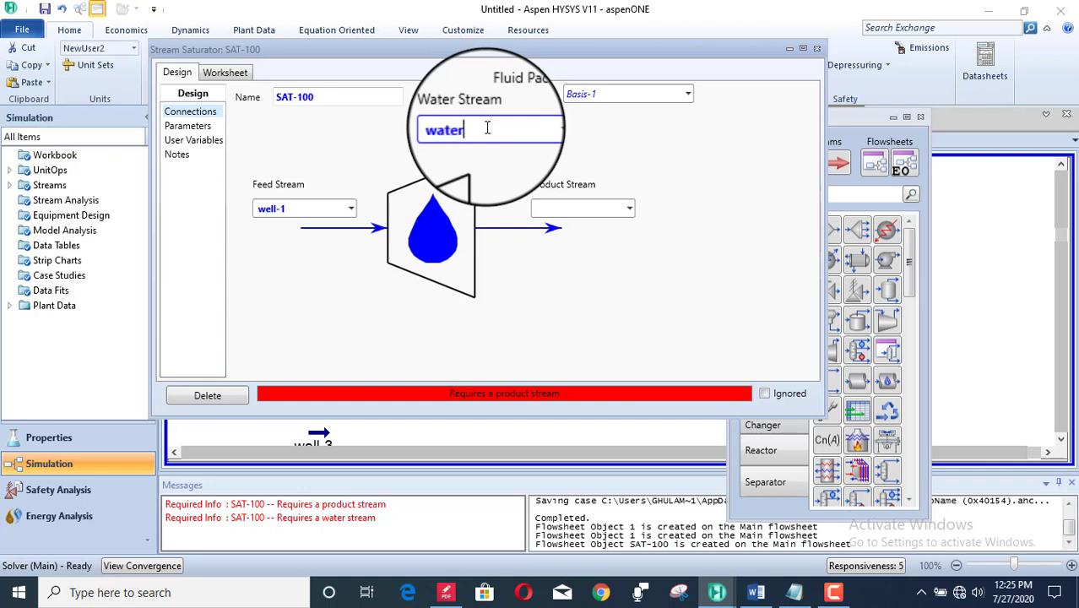
type("1")
left_click(581, 209)
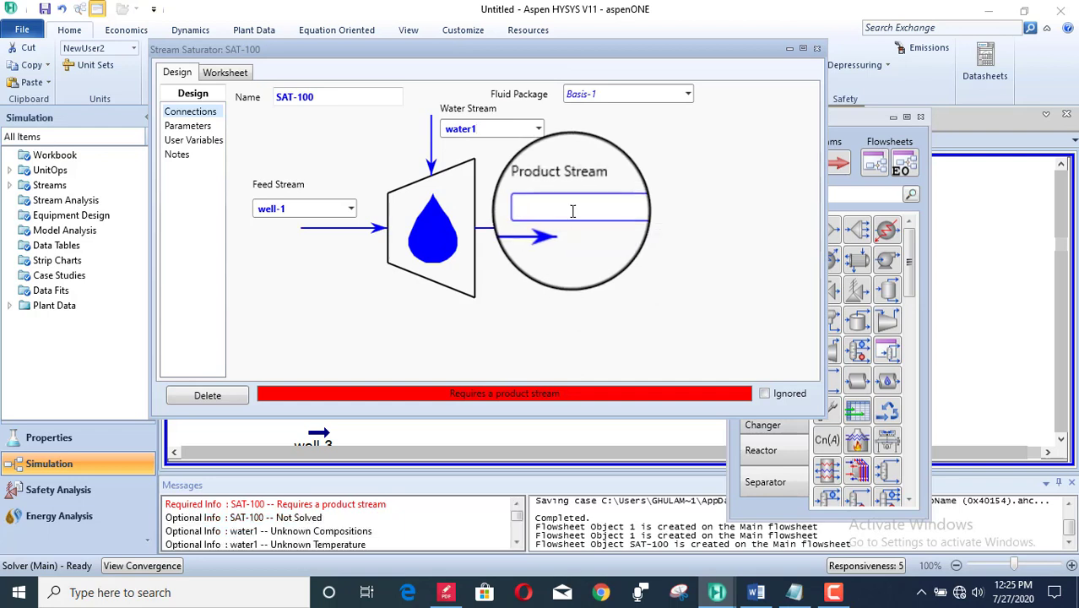
type("well-1*")
key("Return")
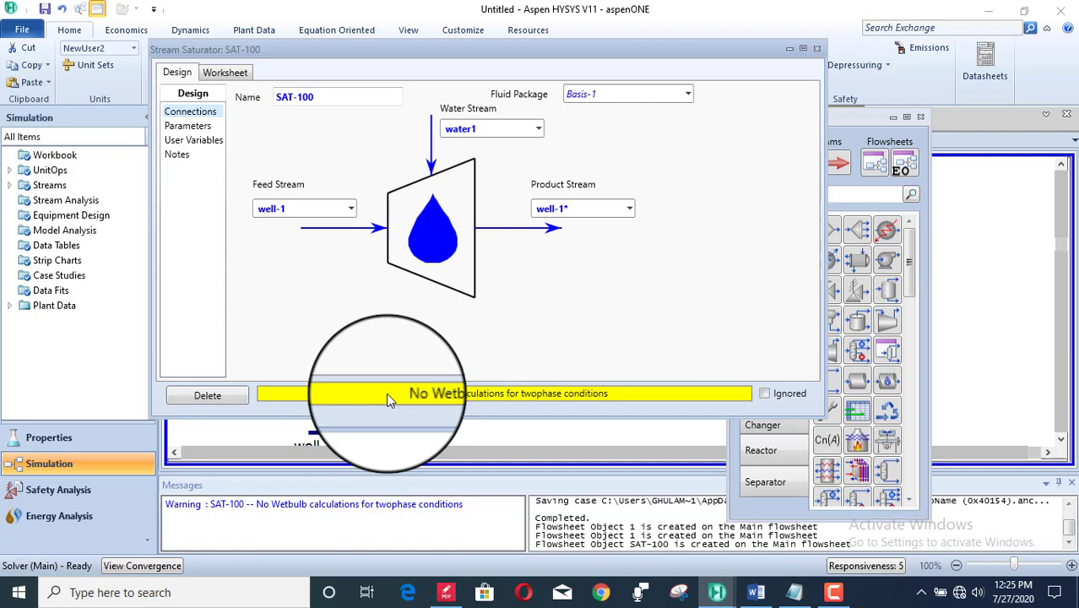
left_click(817, 48)
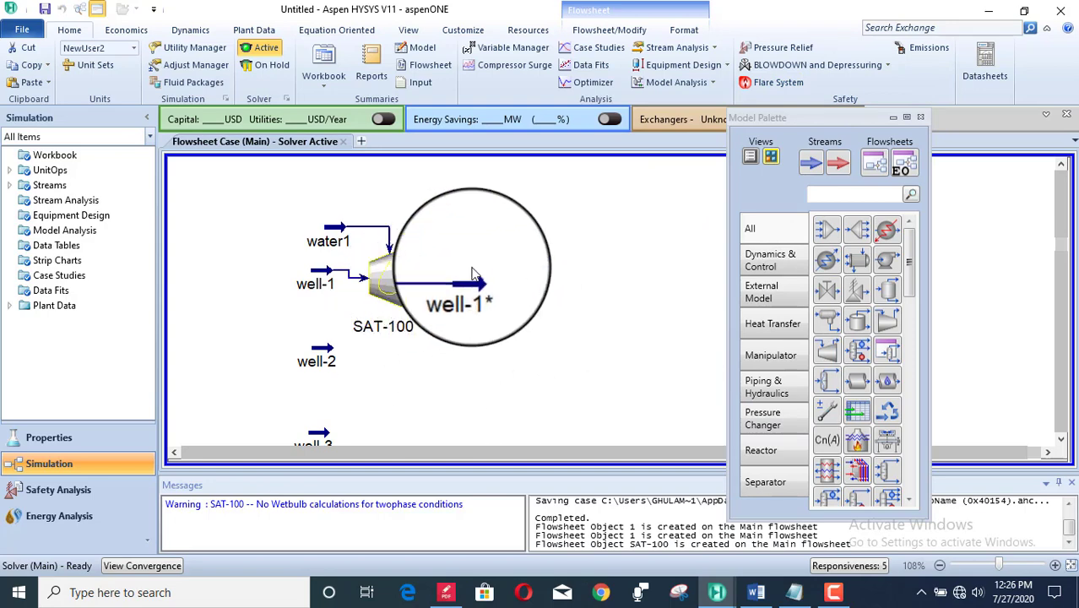
Shift well-2 slightly lower on the flowsheet and move the Model Palette to the other side of the streams
mouse_move(483, 293)
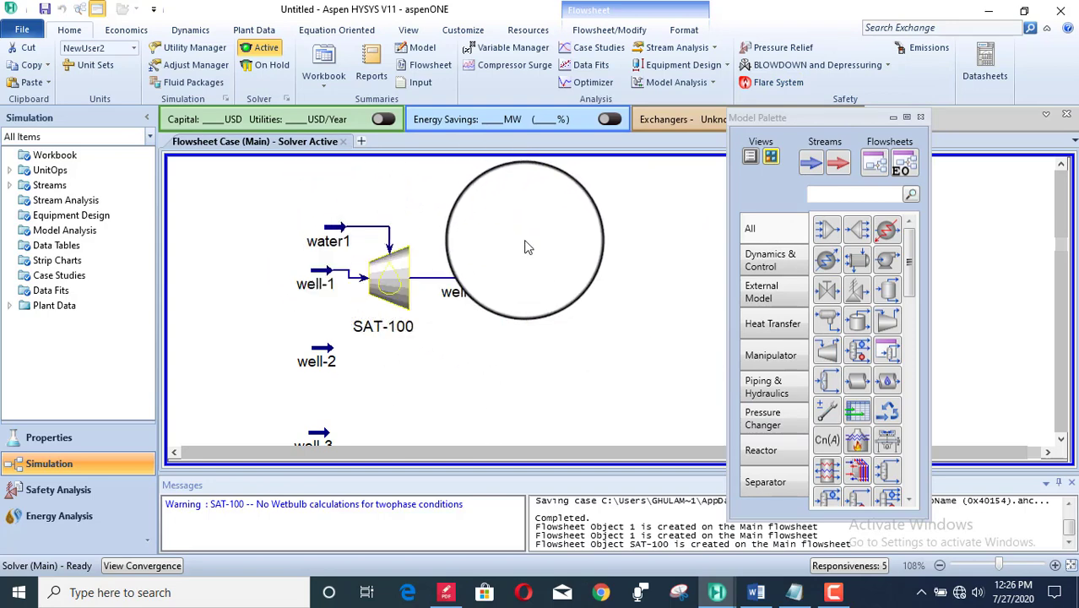
mouse_move(326, 358)
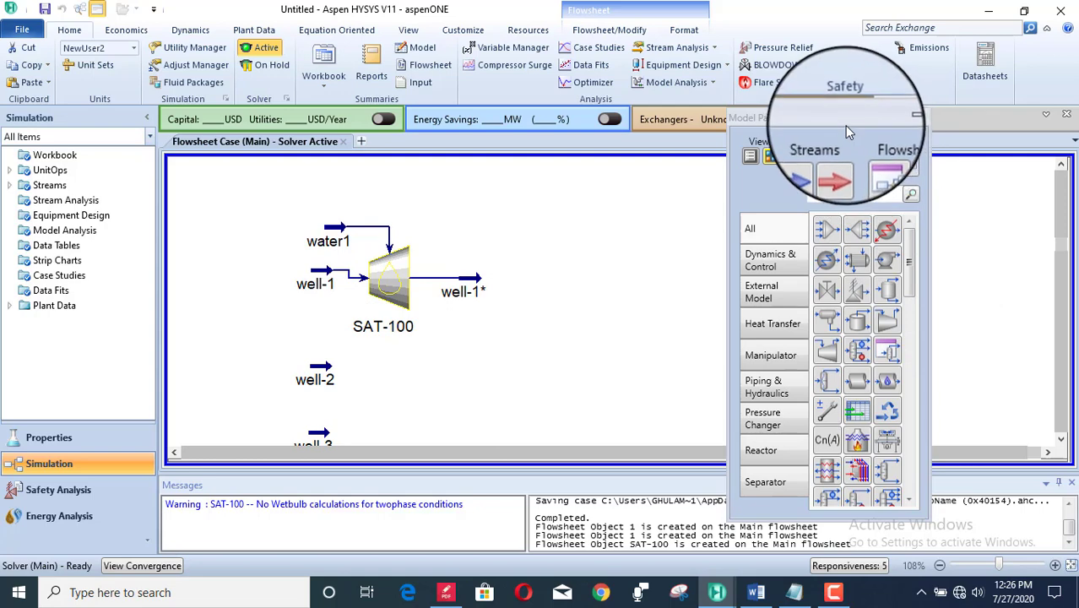
left_click_drag(848, 130, 110, 125)
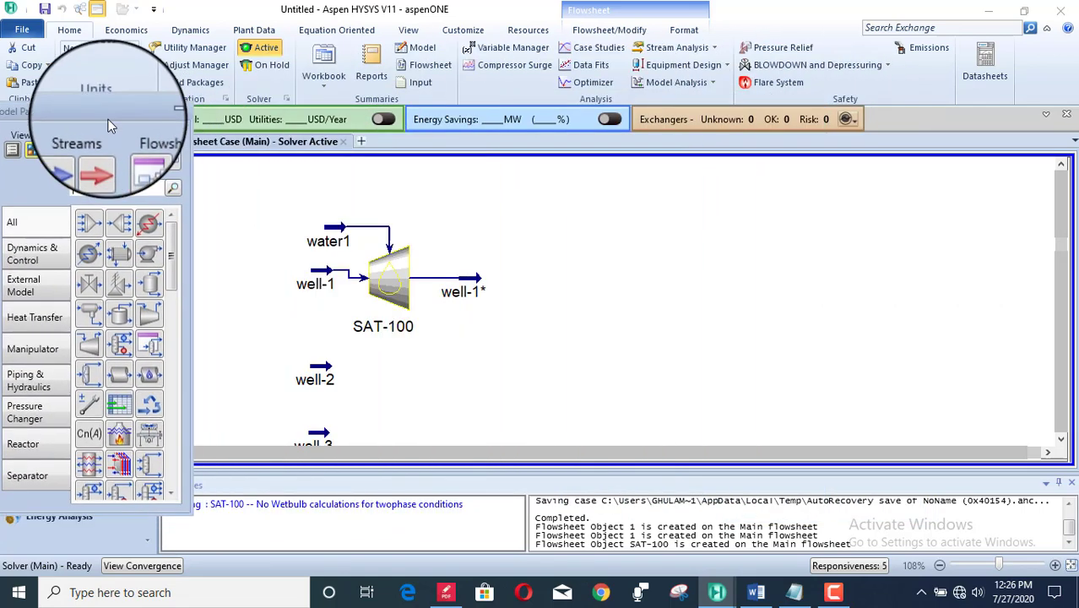
Search the Model Palette for "sa" and place a second Stream Saturator beside well-2
left_click(1061, 441)
left_click(1061, 440)
left_click(1061, 441)
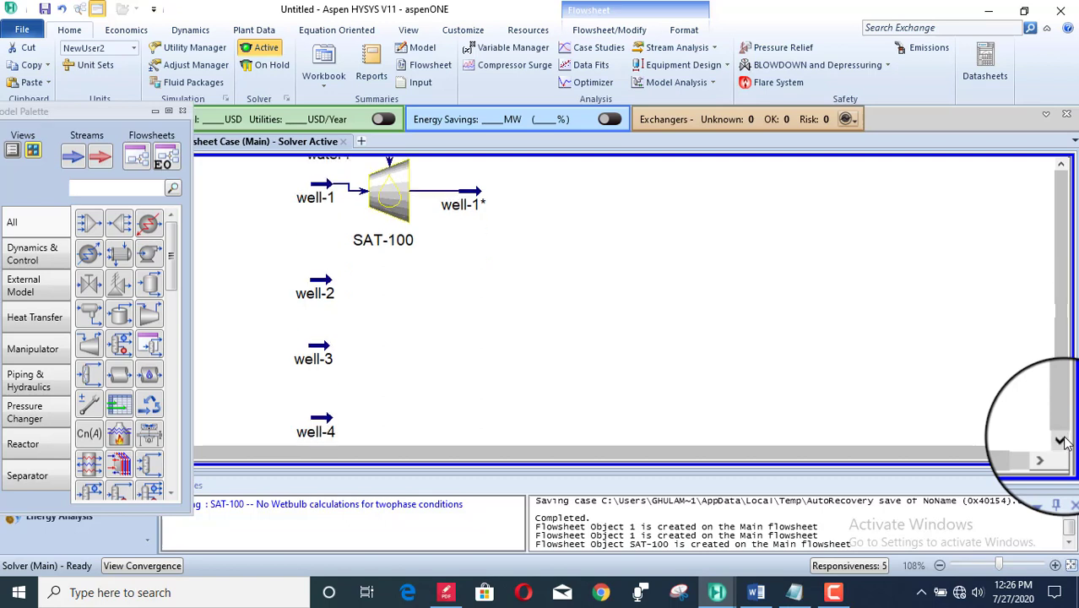
left_click(1061, 165)
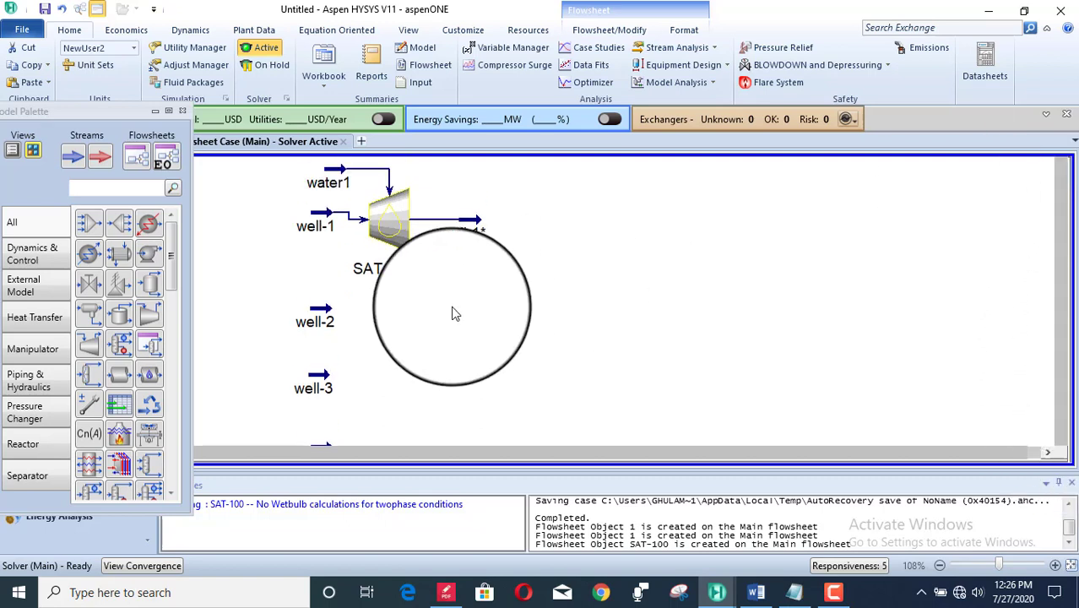
left_click(93, 188)
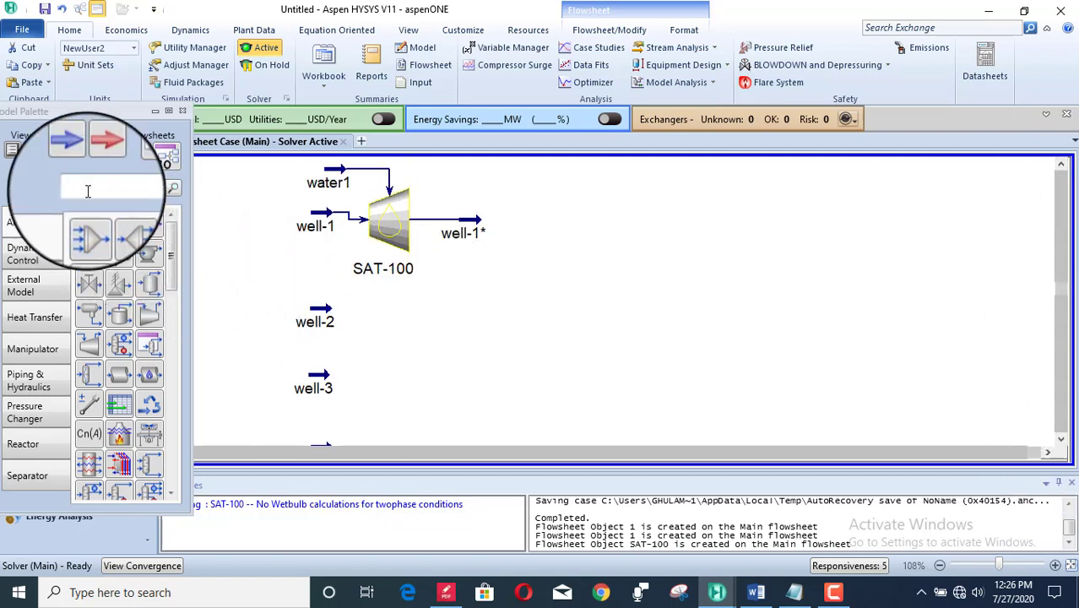
type("sa")
left_click_drag(89, 222, 414, 346)
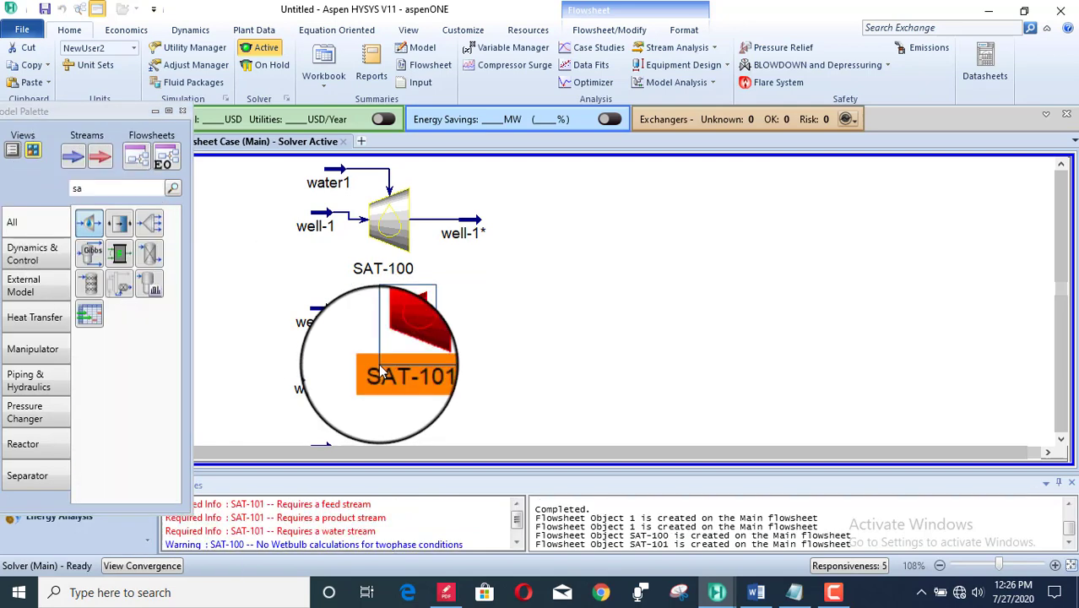
Connect saturator SAT-101 with feed stream well-2, water stream water2 and product stream well-2*
double_click(414, 337)
left_click(266, 365)
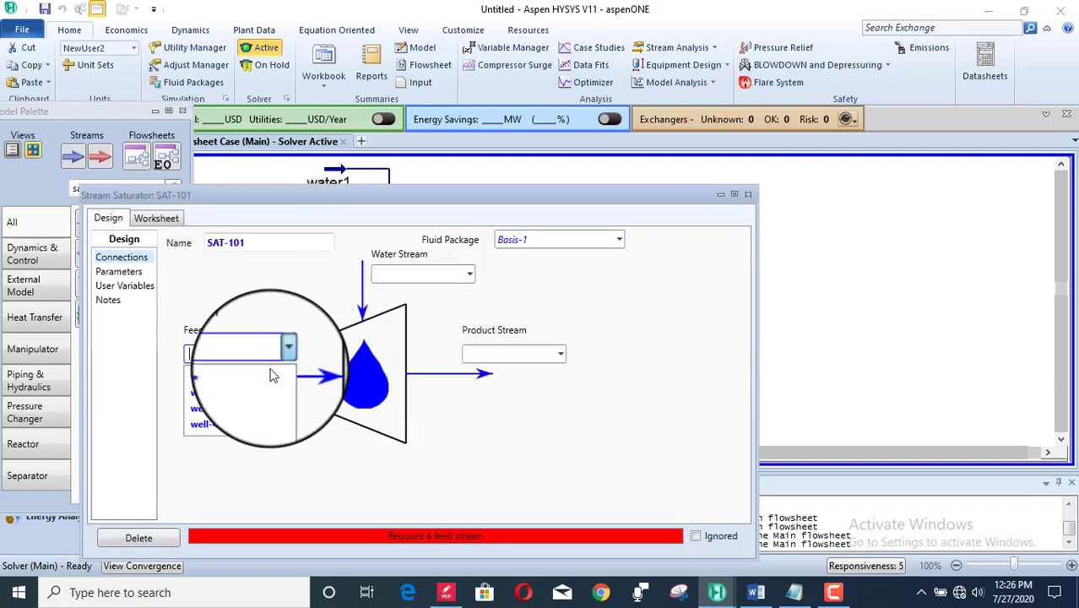
left_click(241, 389)
left_click(426, 274)
type("water")
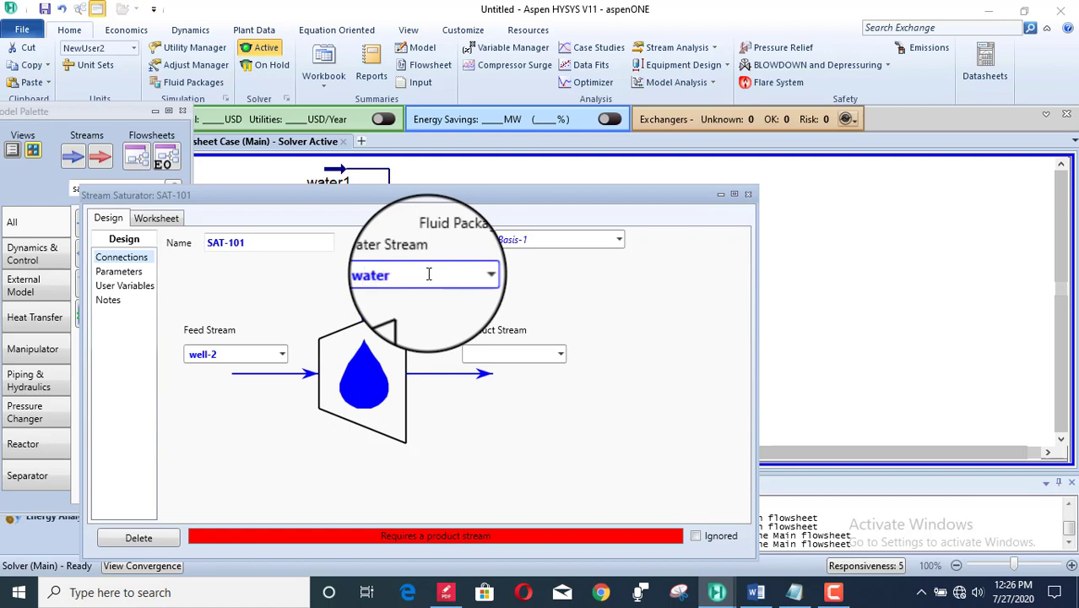
type("2")
left_click(493, 352)
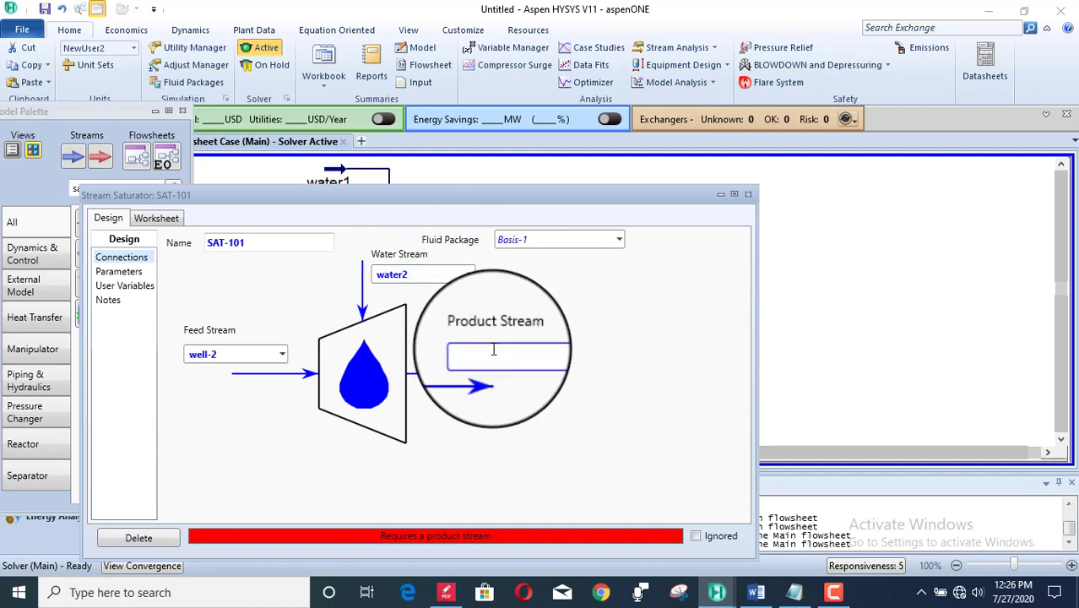
type("well-2*")
key("Return")
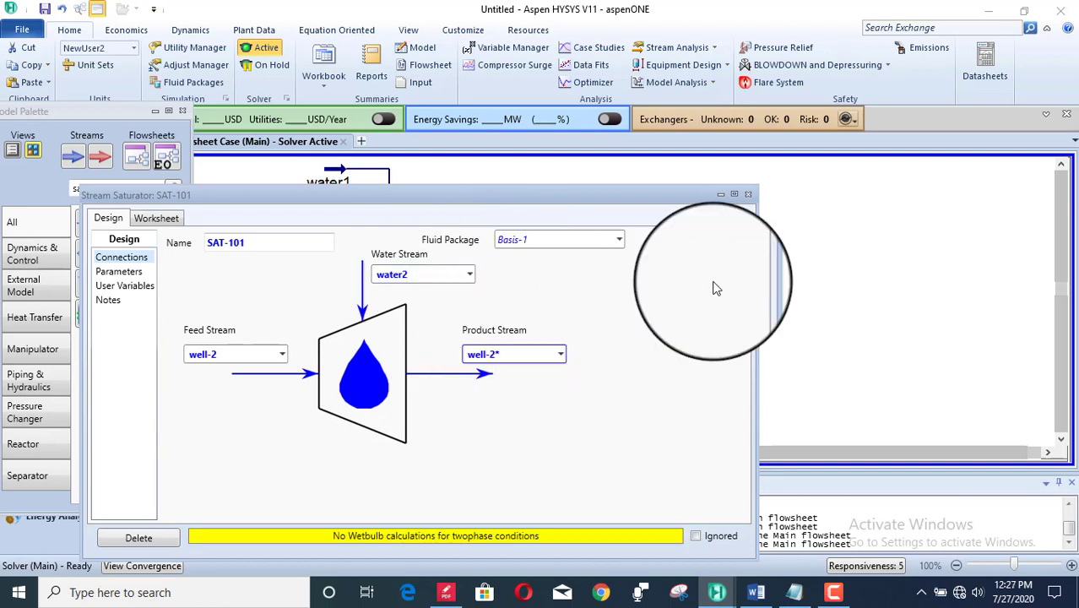
left_click(749, 195)
Move the SAT-100 group higher, well-1 farther from its saturator, and the SAT-101 group directly beneath SAT-100
scroll(847, 305, "down", 3)
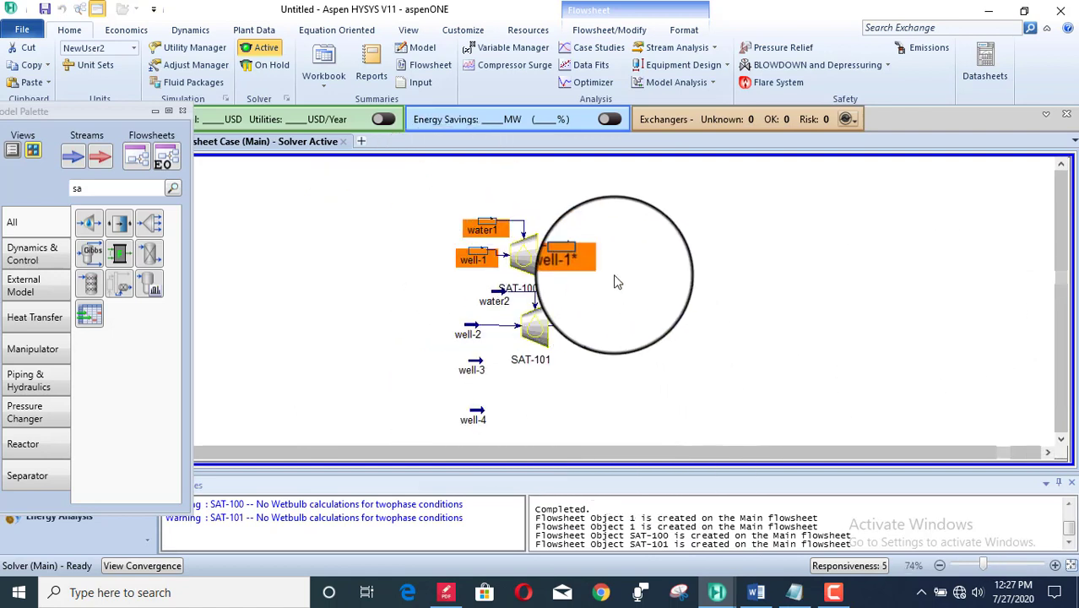
left_click_drag(510, 239, 497, 204)
left_click(664, 266)
left_click_drag(475, 253, 423, 205)
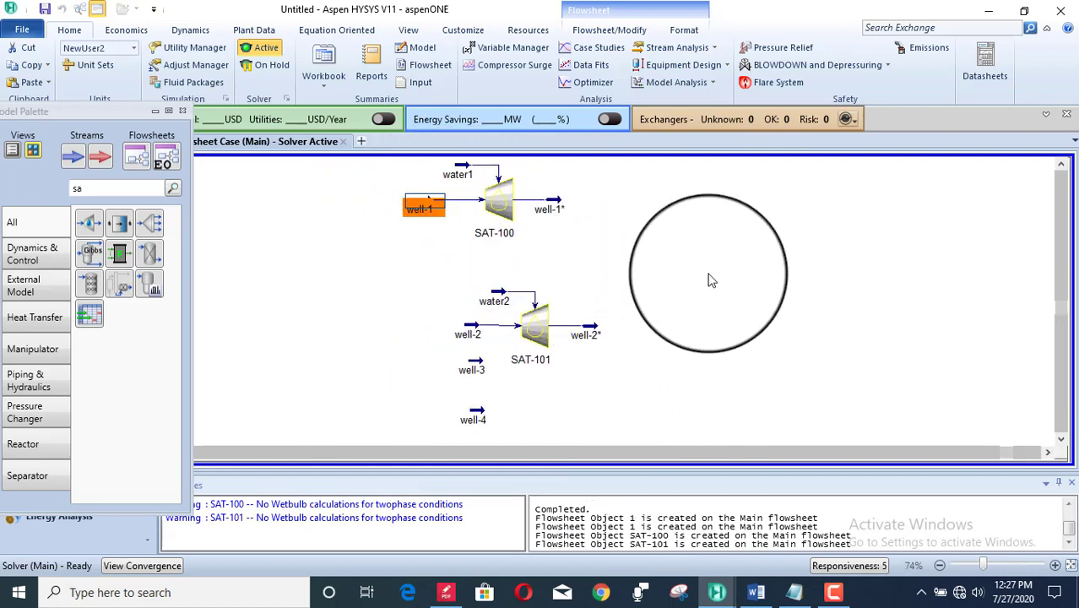
left_click(708, 274)
left_click_drag(416, 262, 638, 358)
left_click_drag(537, 334, 489, 293)
left_click(442, 440)
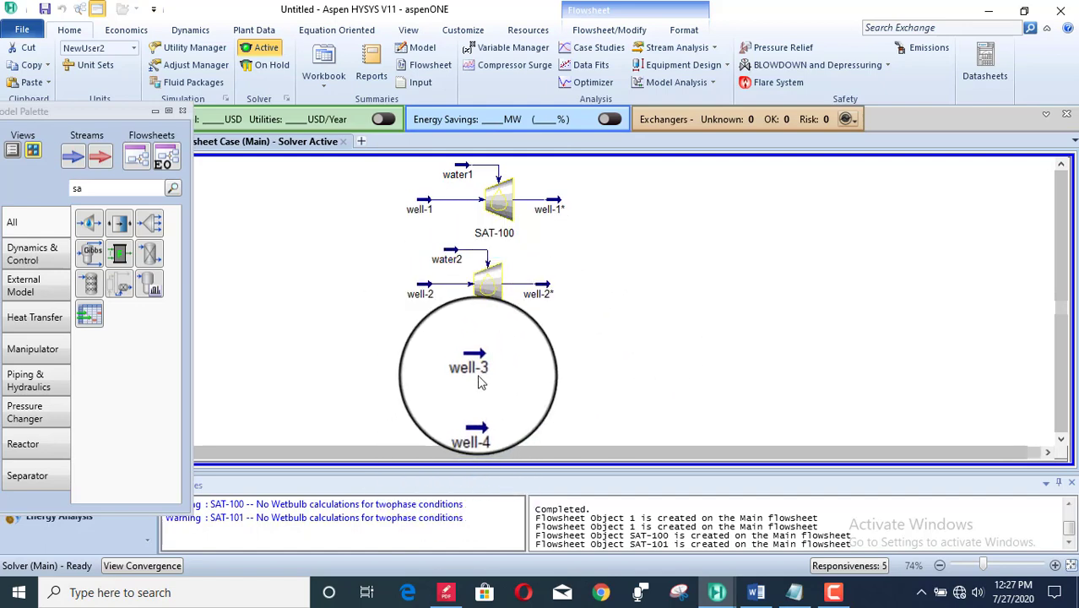
Reposition well-3 and well-4 so they line up in one column beneath well-1 and well-2
left_click_drag(477, 361, 426, 356)
left_click(227, 281)
left_click_drag(482, 412, 429, 429)
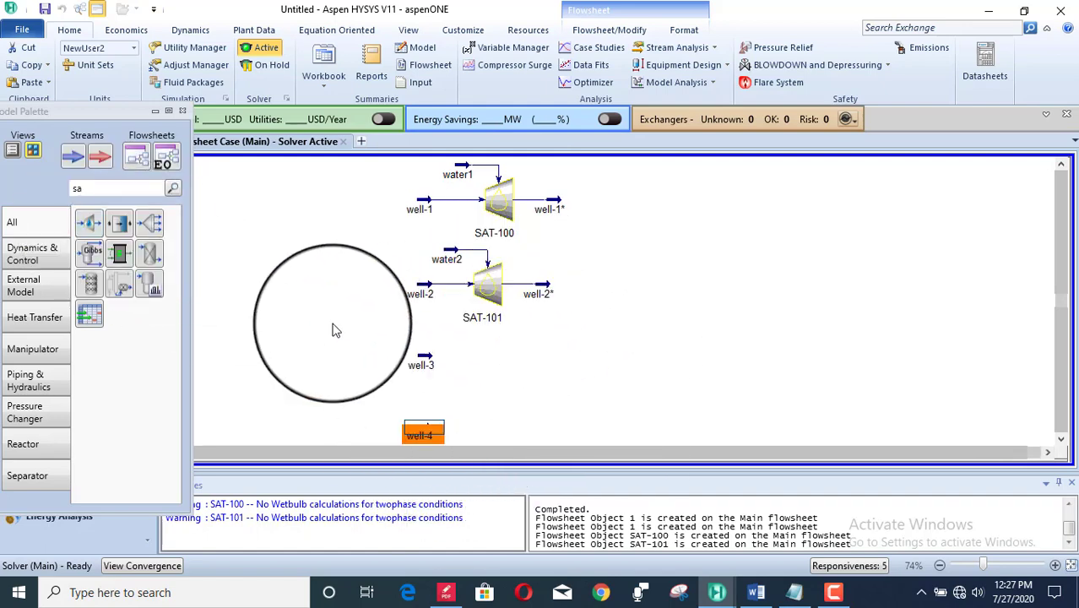
Place a third Stream Saturator beside well-3 and connect feed stream well-3, water stream water3 and product stream well-3*
left_click(95, 228)
left_click(450, 363)
double_click(494, 369)
left_click(260, 385)
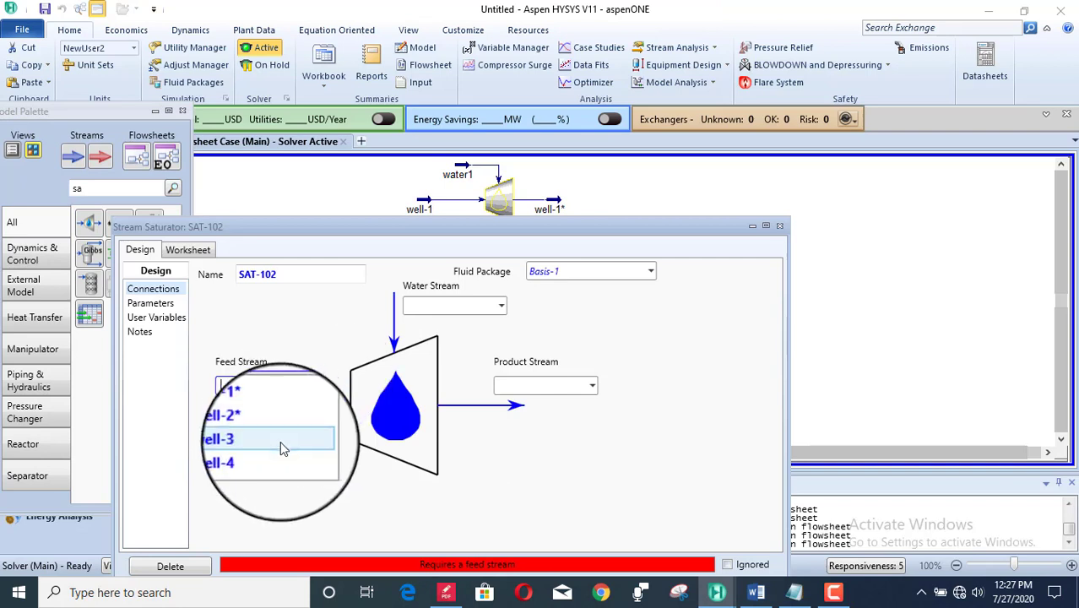
left_click(279, 441)
left_click(443, 308)
type("water3")
left_click(530, 386)
type("w")
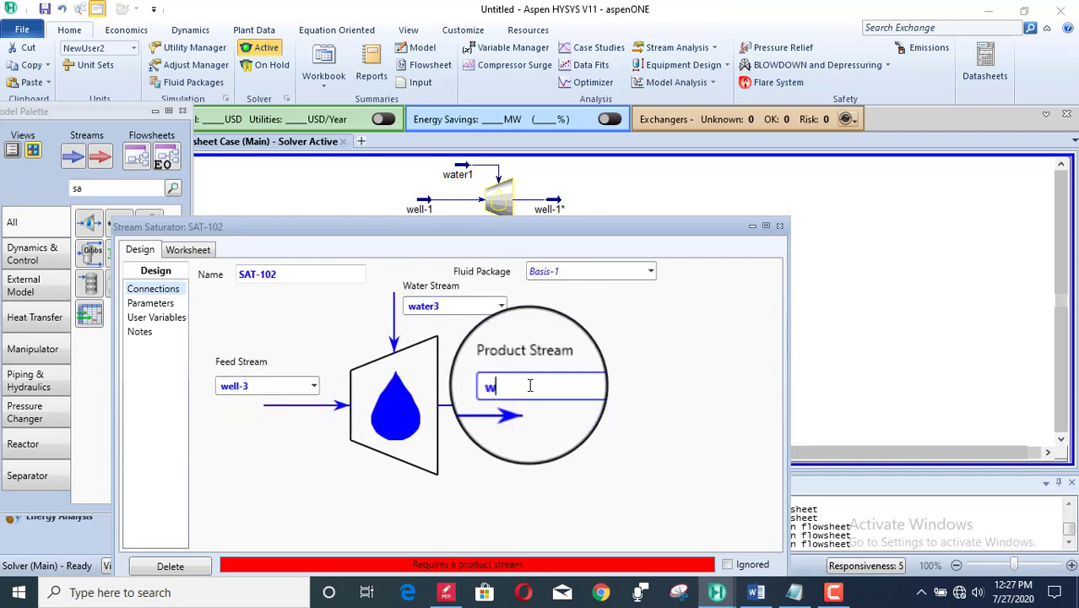
type("ell-3*")
key("Return")
left_click(779, 226)
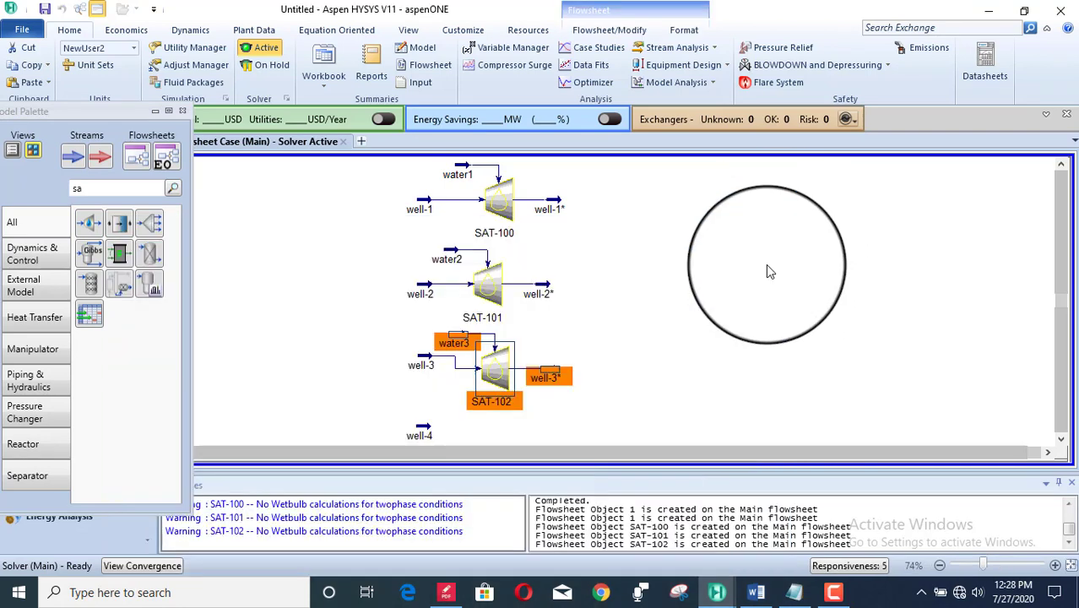
scroll(541, 331, "down", 3)
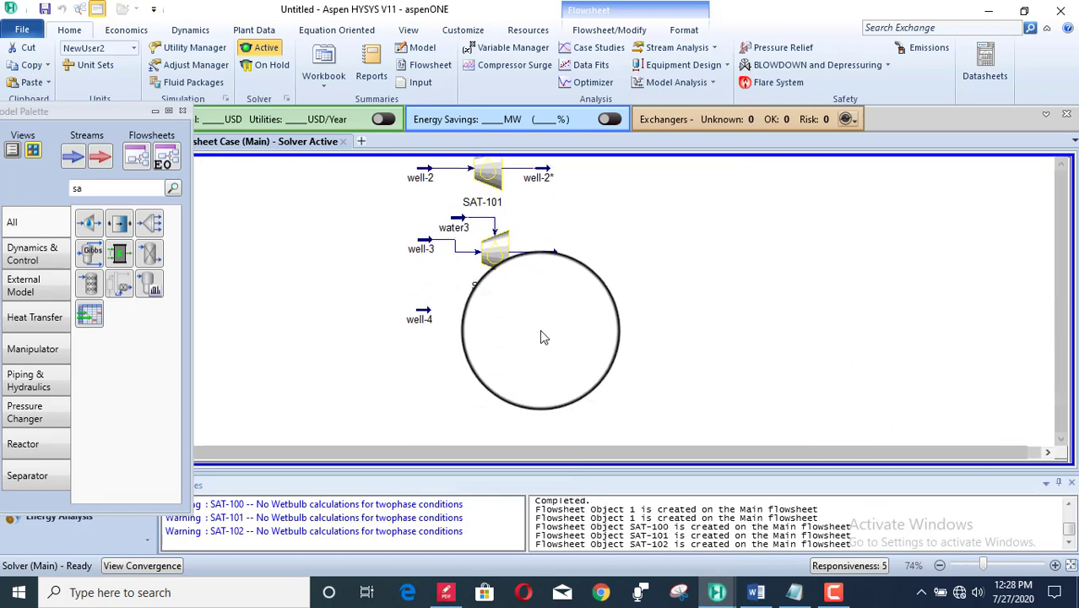
Place a fourth Stream Saturator beside well-4 and connect feed stream well-4, water stream water4 and product stream well-4*
left_click_drag(90, 223, 477, 363)
double_click(477, 363)
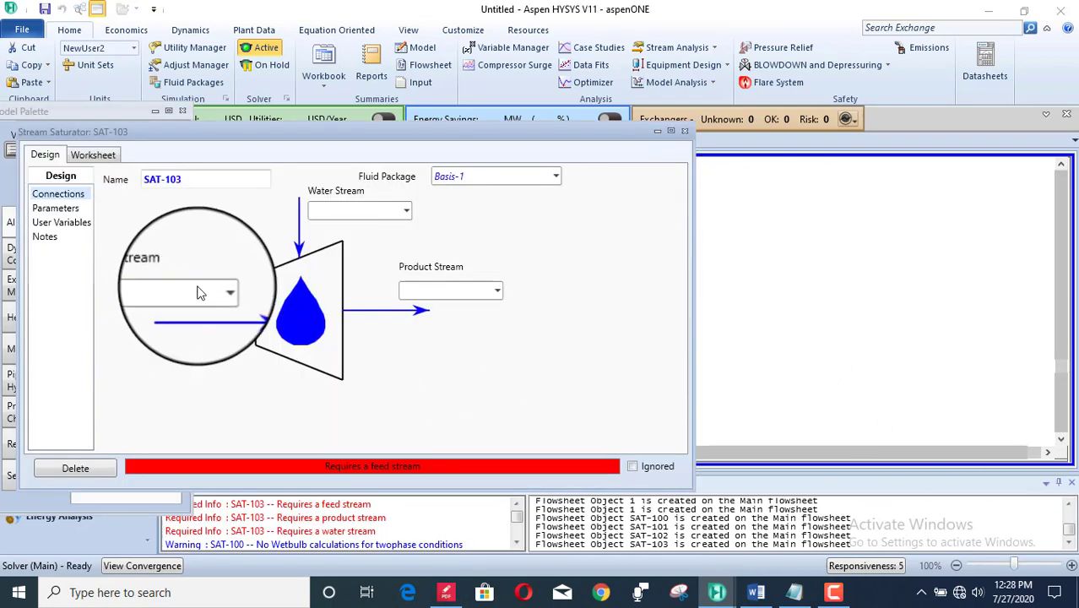
left_click(219, 291)
left_click(169, 361)
left_click(343, 210)
type("water4")
left_click(422, 285)
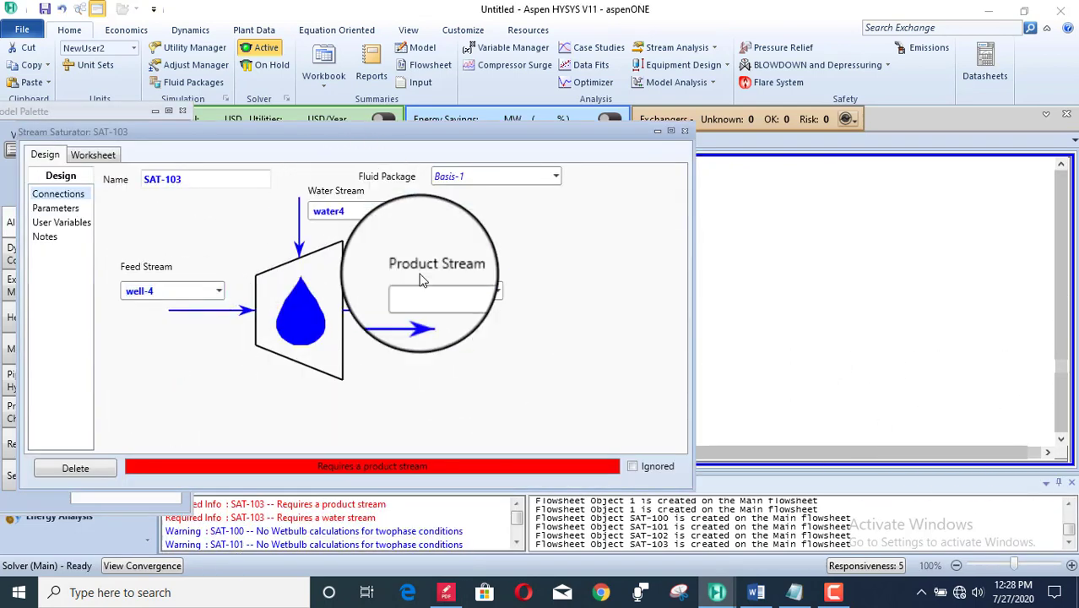
type("well-4")
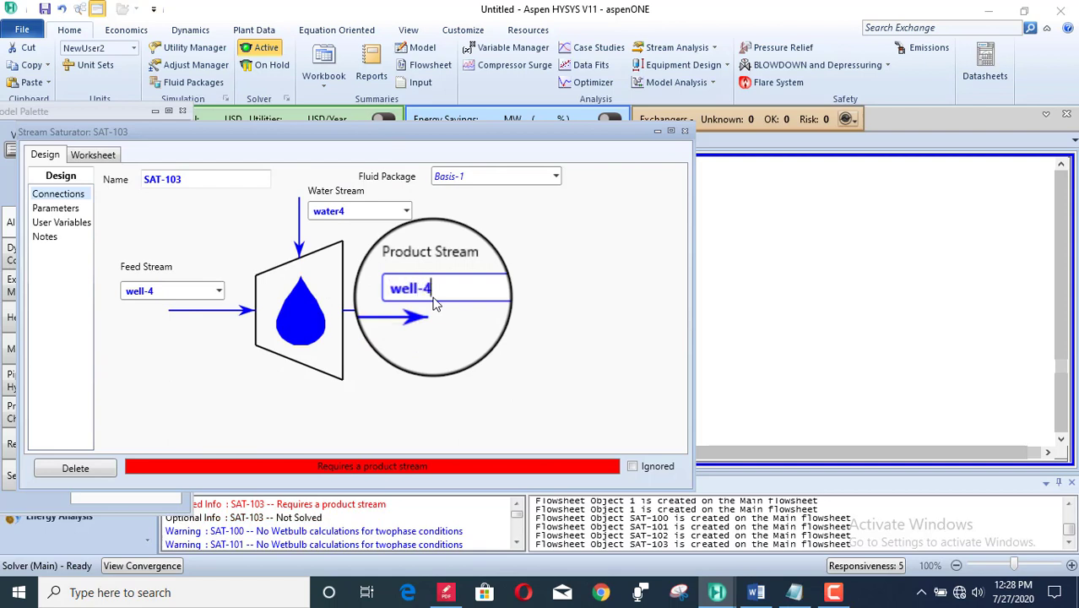
type("*")
key("Return")
left_click(685, 130)
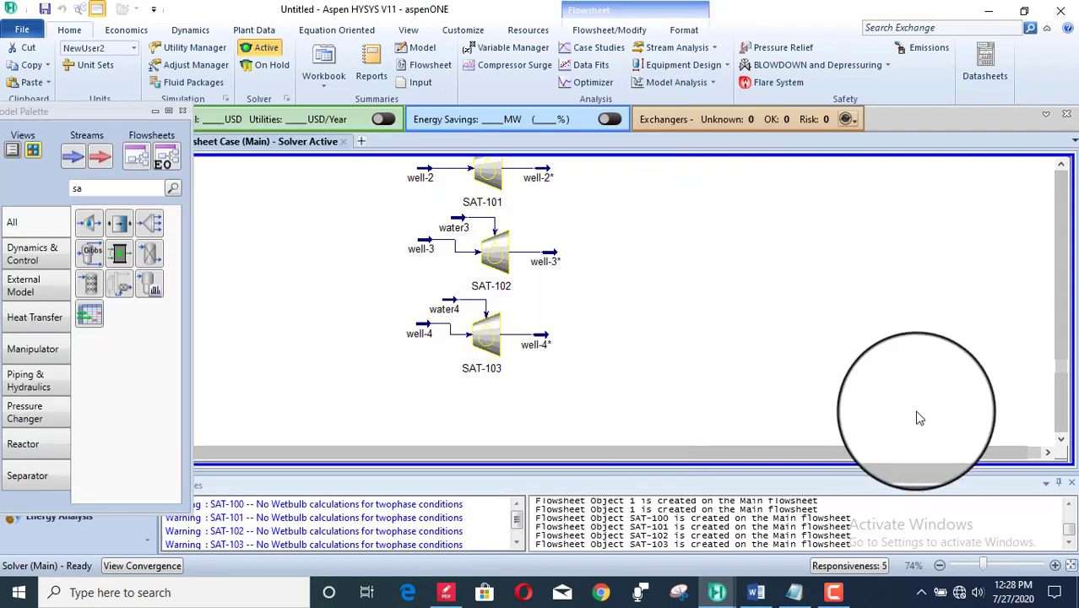
Clear the equipment search filter and place a Separator beside the well-1* stream
left_click(1062, 164)
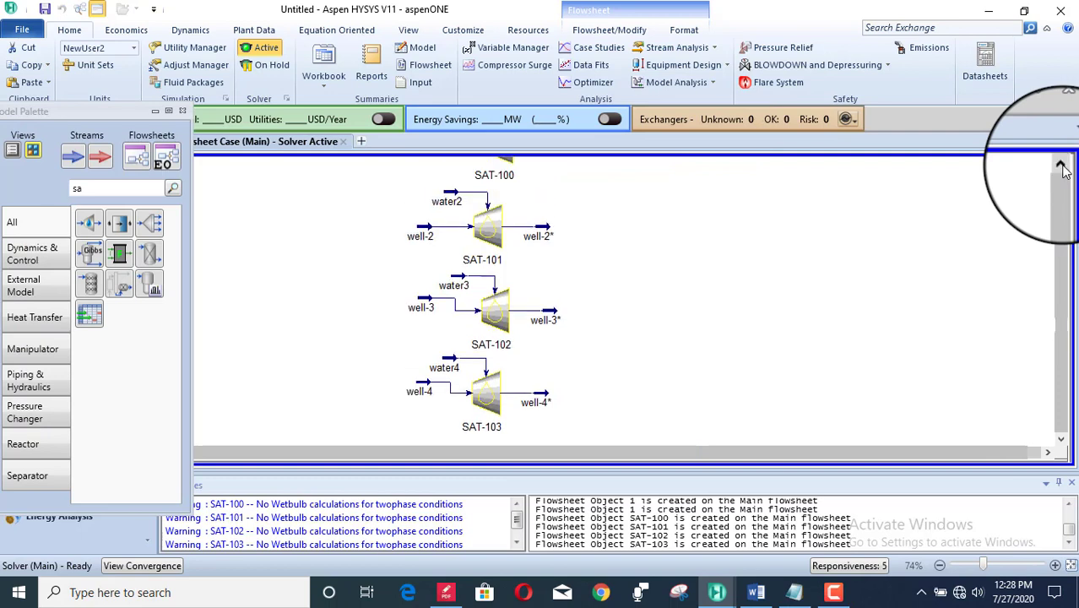
left_click(1062, 165)
left_click(1062, 164)
left_click(1062, 165)
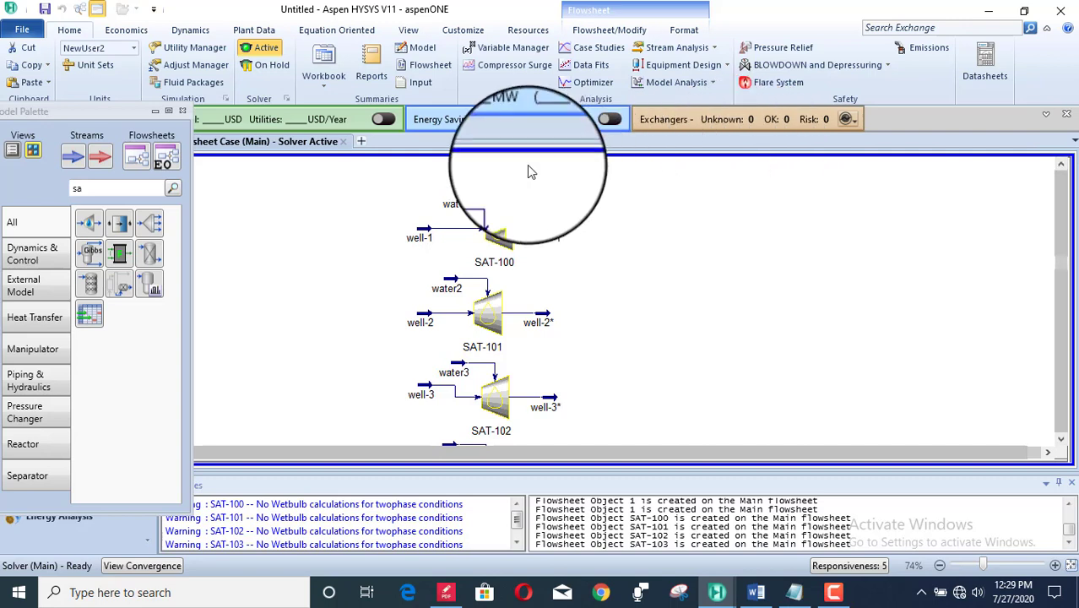
left_click(108, 188)
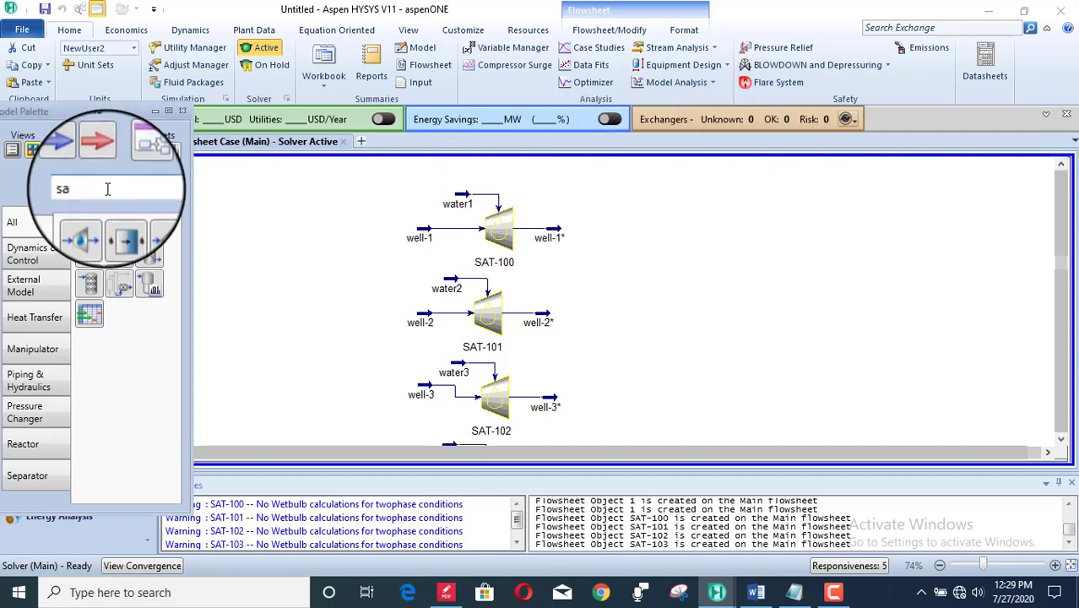
key("BackSpace")
key("BackSpace")
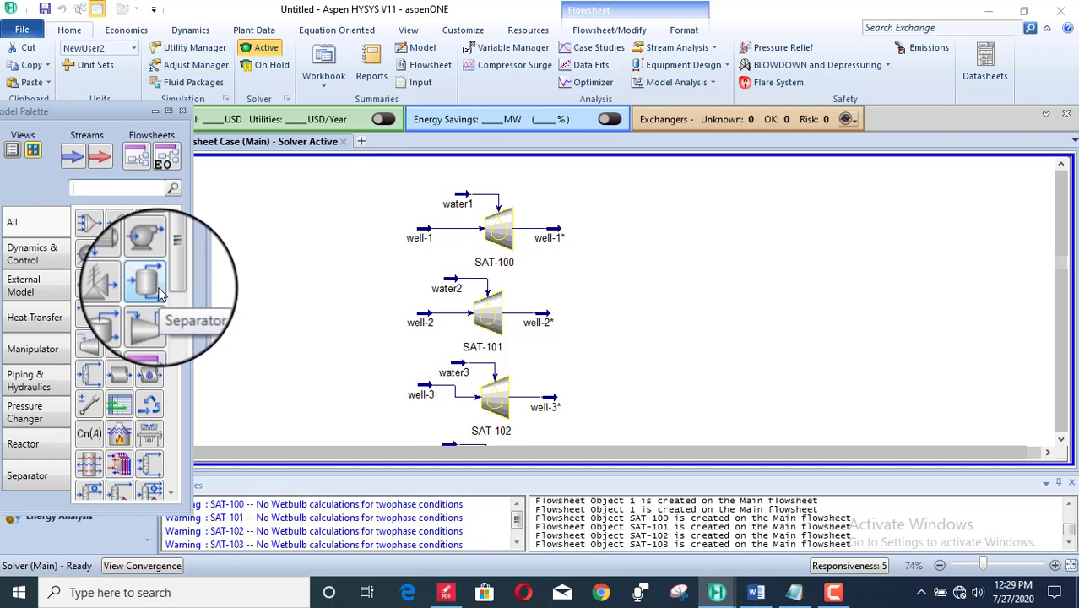
left_click(161, 293)
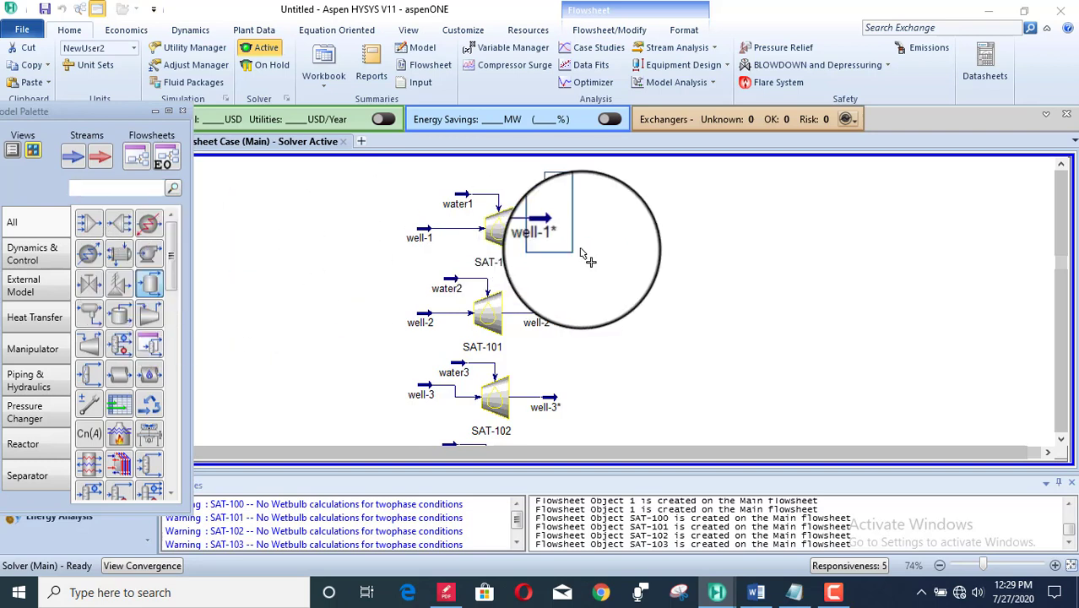
left_click(622, 271)
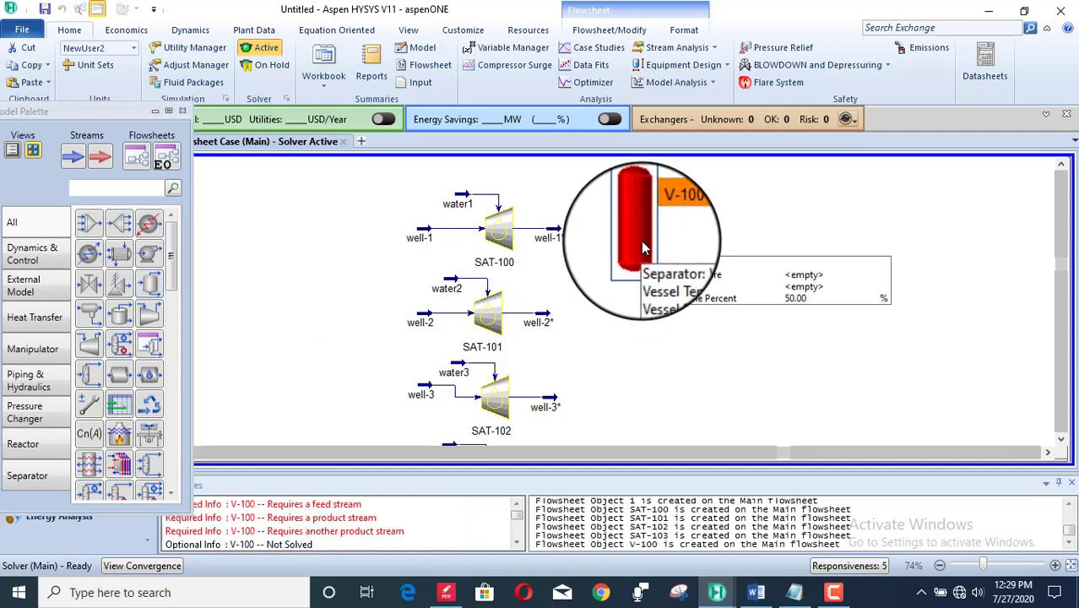
Connect separator V-100 with inlet well-1*, vapour outlet Vapour-1 and liquid outlet cond-1
double_click(639, 242)
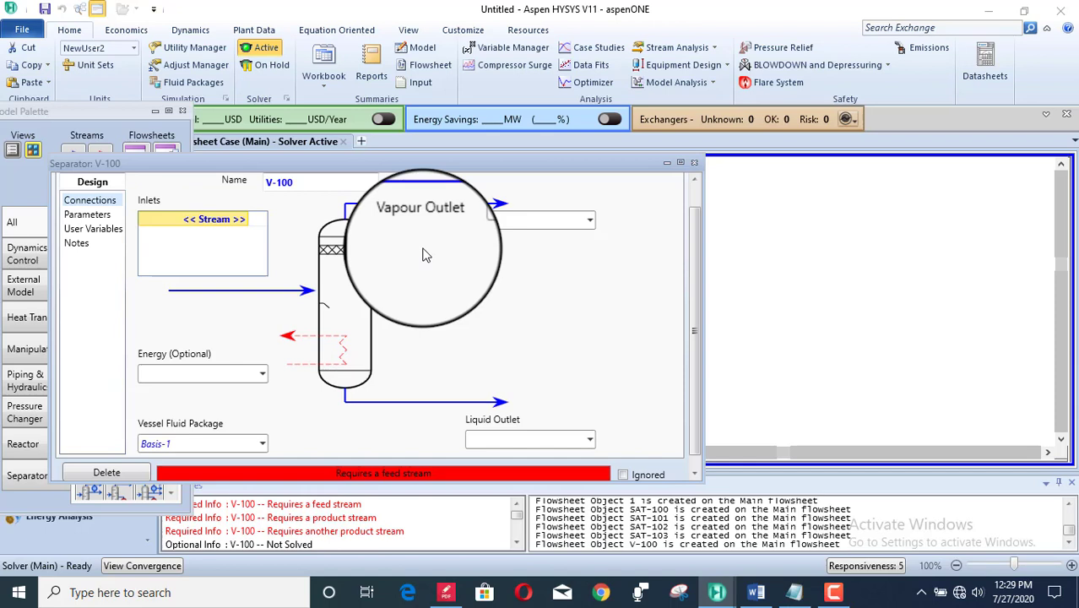
left_click(244, 220)
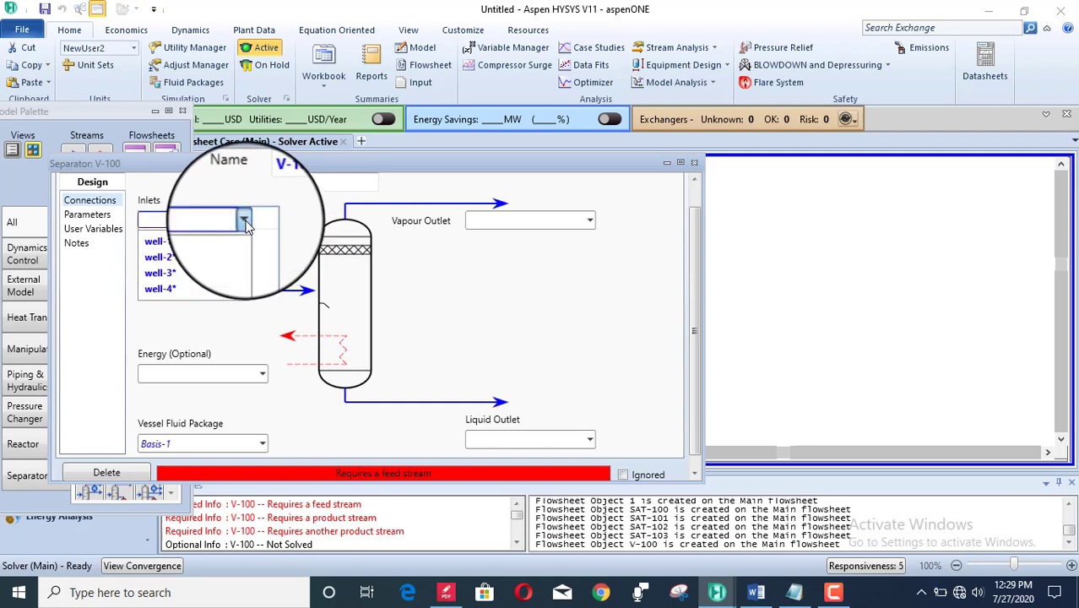
left_click(199, 242)
left_click(503, 222)
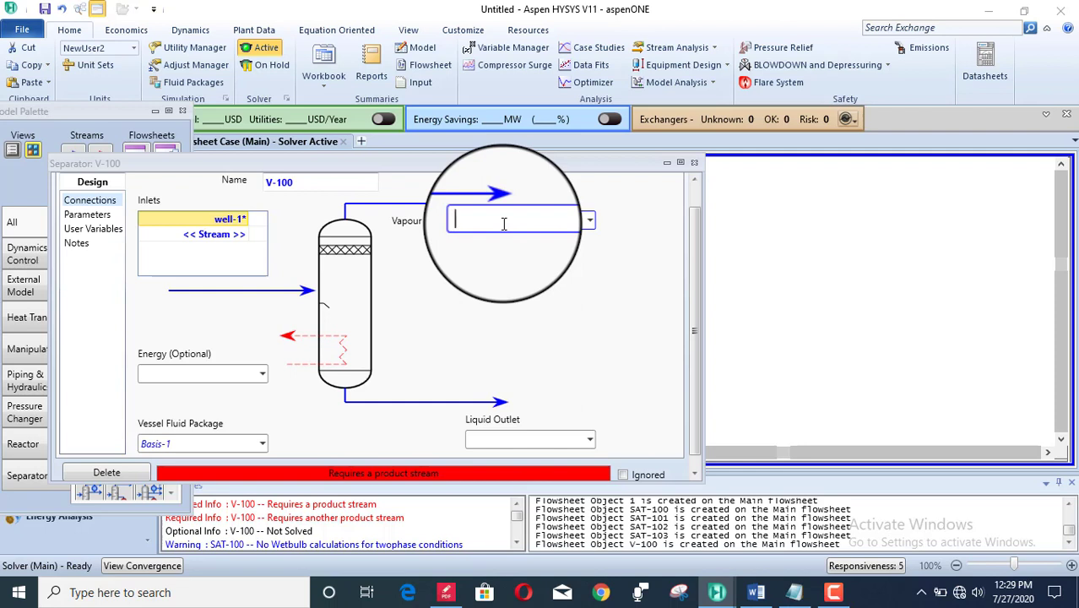
type("Vapour-1")
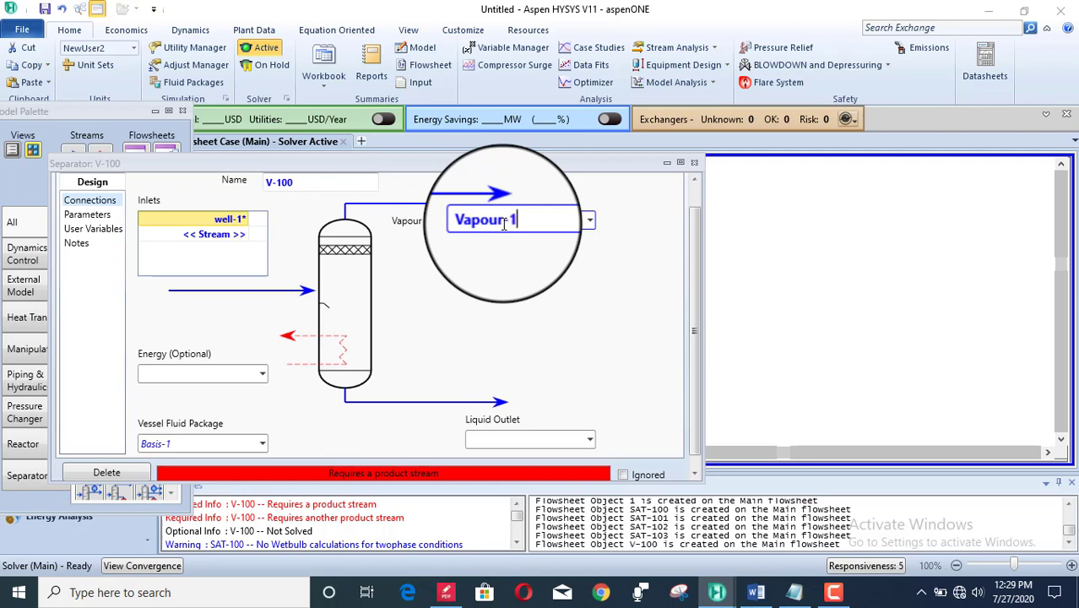
left_click(517, 436)
type("cio")
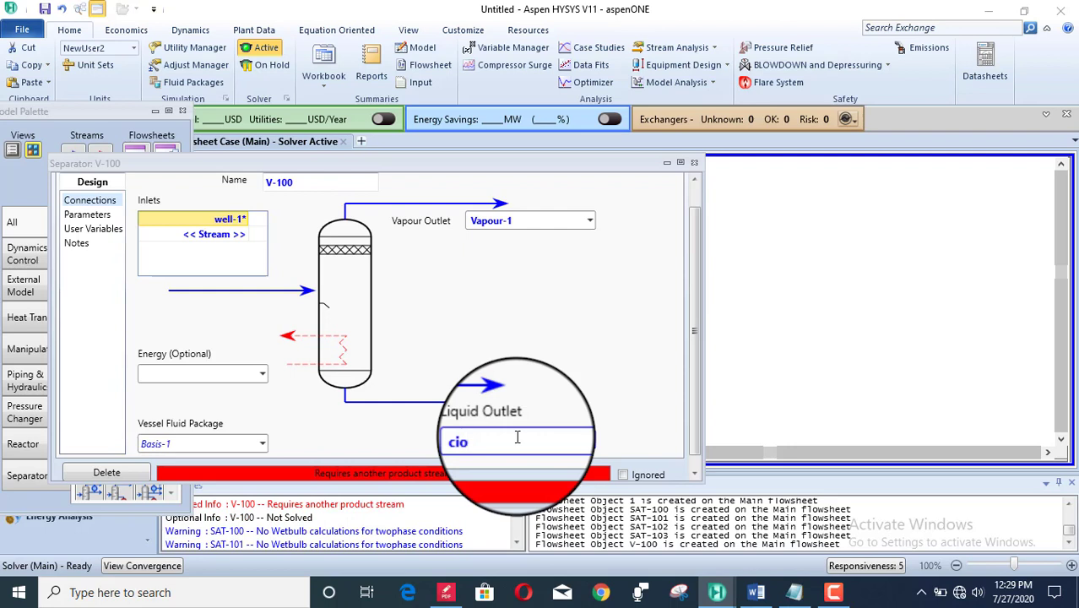
key("BackSpace")
key("BackSpace")
type("ond-1")
key("Return")
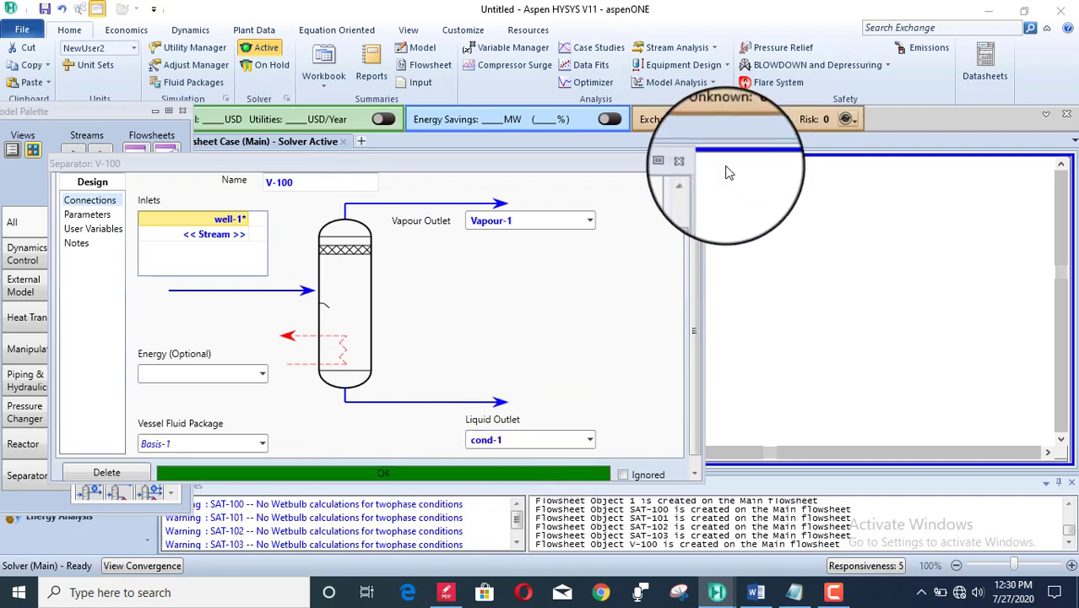
left_click(692, 163)
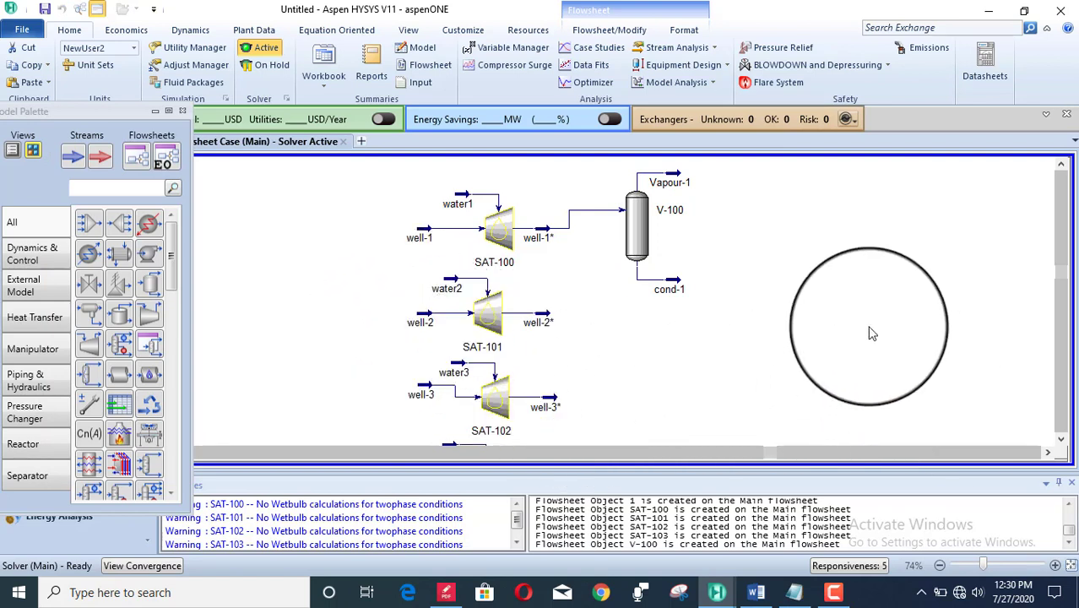
Move the SAT-103, SAT-102 and SAT-101 groups with their streams lower to make room between the rows
scroll(872, 334, "down", 1)
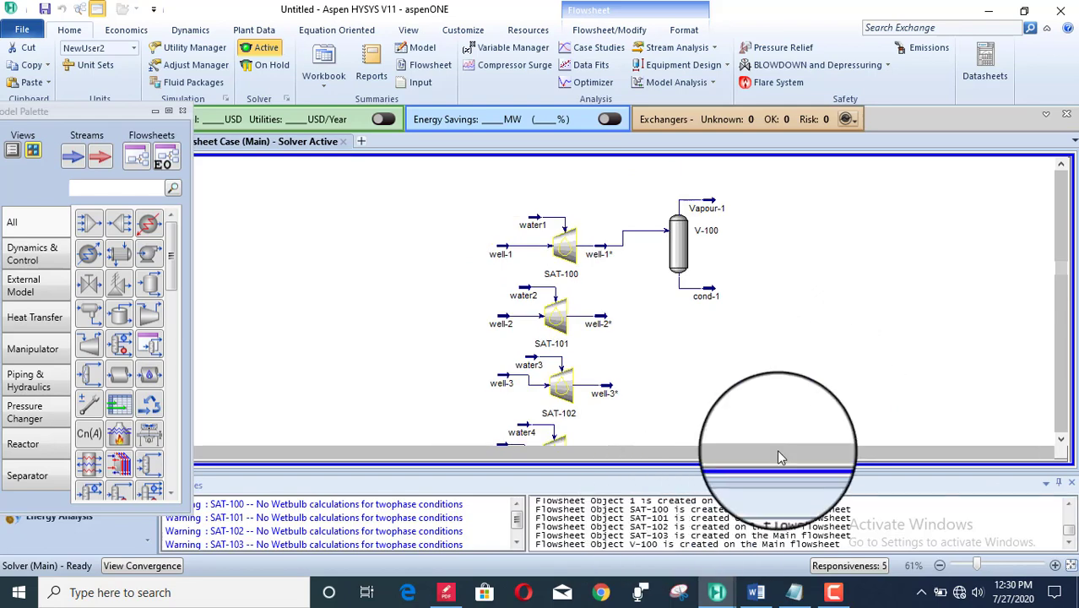
left_click(1060, 441)
left_click(1061, 443)
left_click(1061, 443)
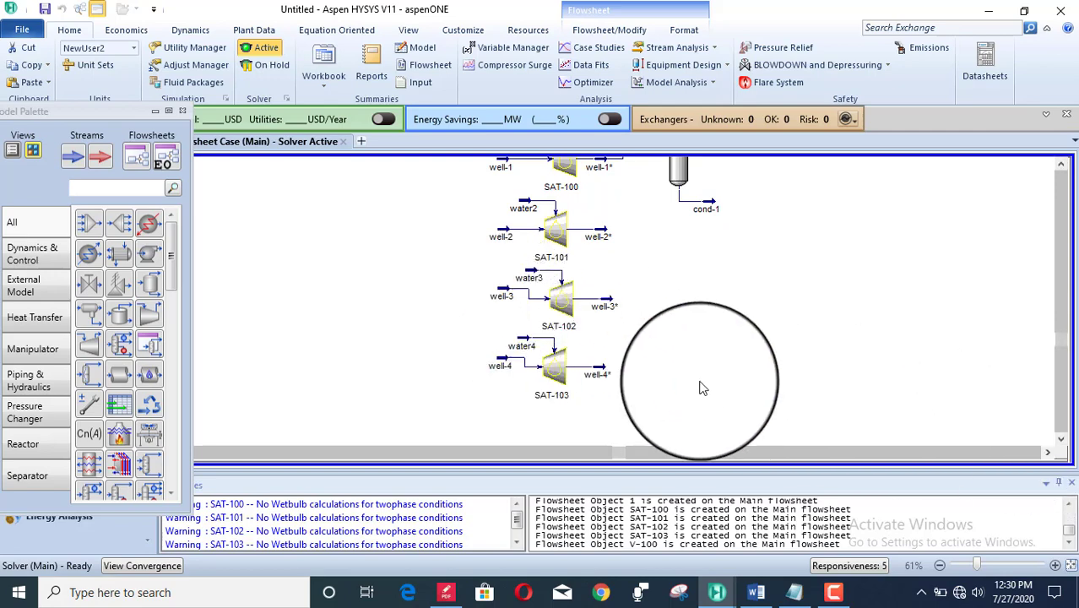
scroll(707, 361, "down", 2)
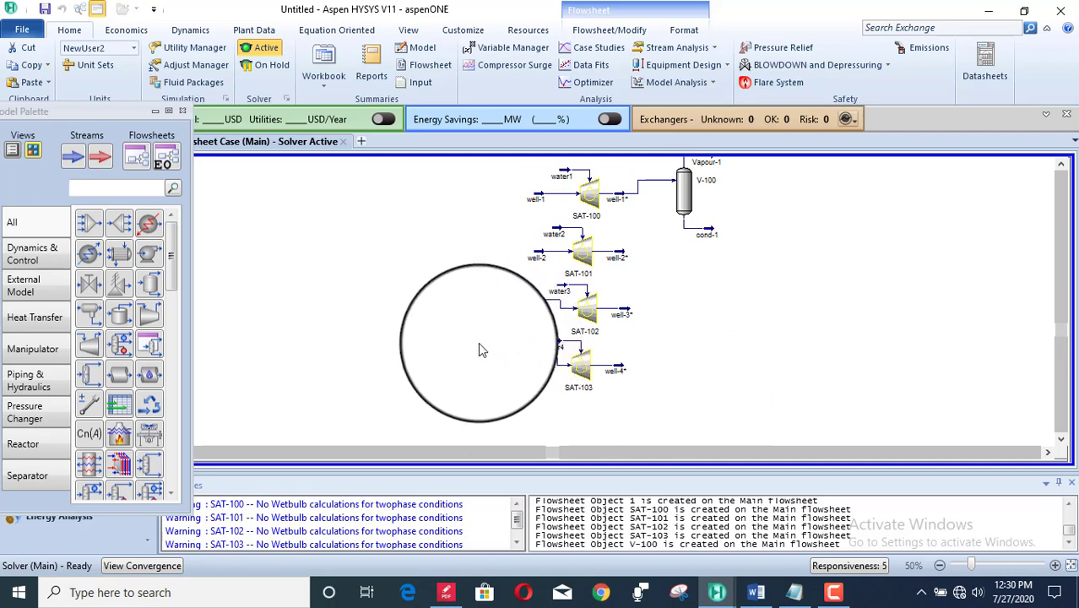
left_click_drag(478, 342, 680, 402)
left_click_drag(581, 367, 586, 418)
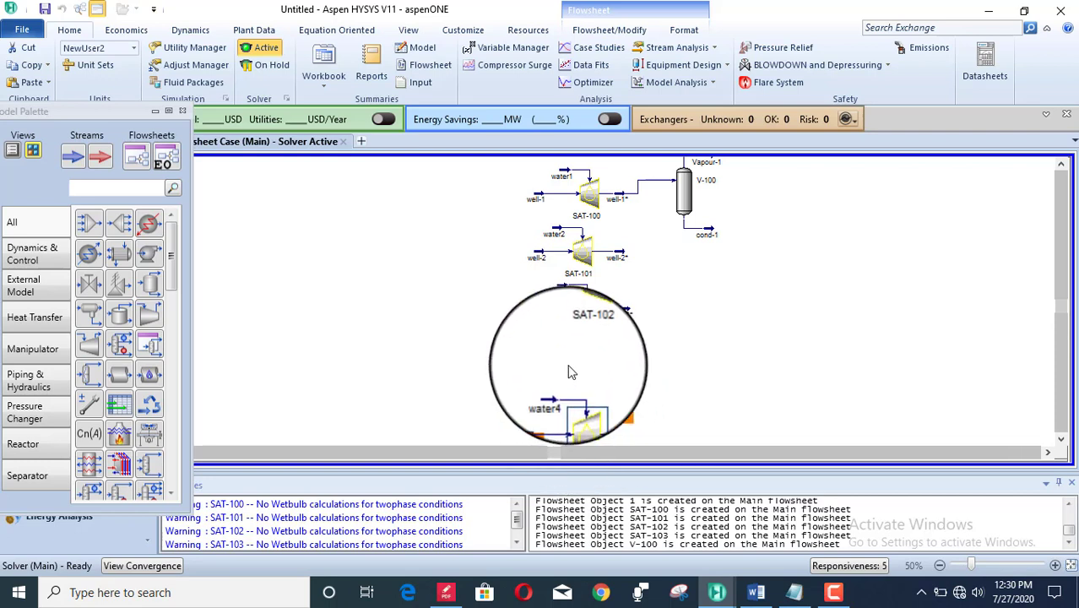
left_click_drag(489, 281, 654, 336)
left_click_drag(589, 306, 582, 346)
left_click(664, 361)
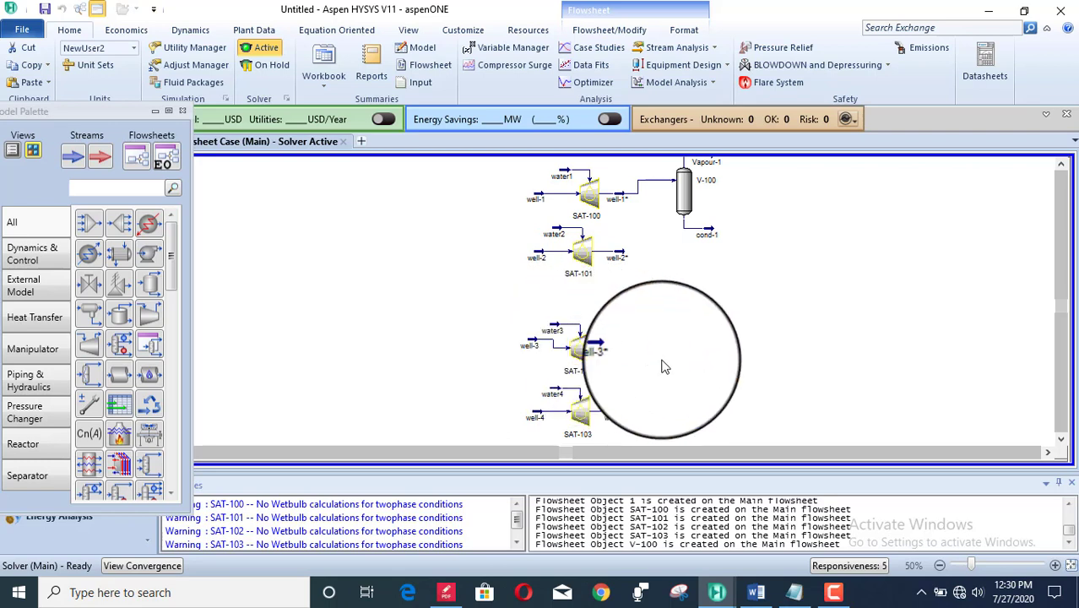
left_click_drag(493, 230, 649, 288)
left_click_drag(581, 246, 585, 283)
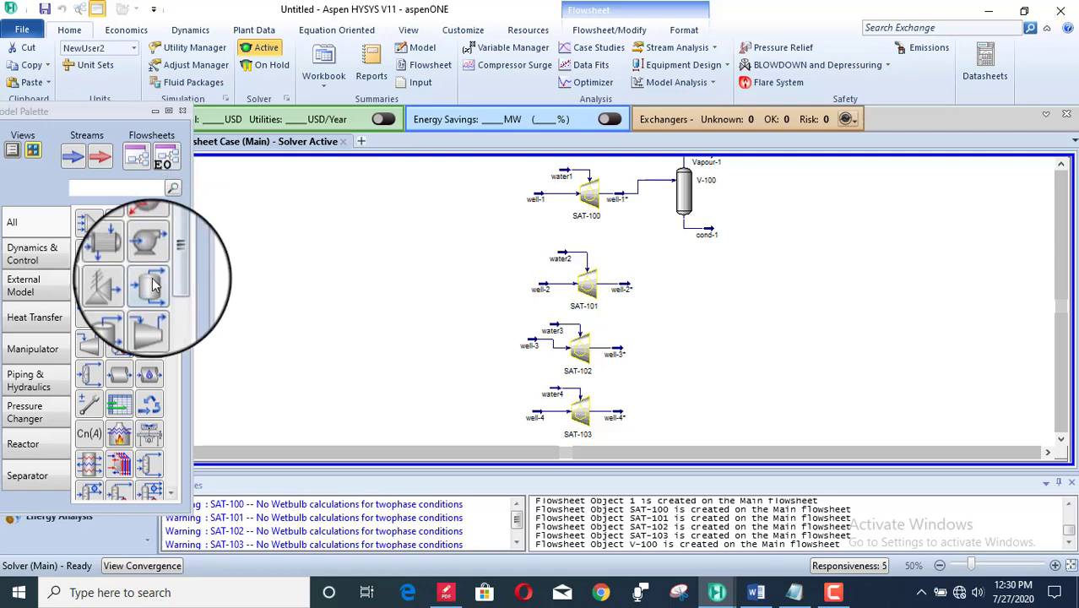
Place a second Separator beside well-2* and connect inlet well-2*, vapour outlet Vapour-2 and liquid outlet cond-2
left_click_drag(153, 286, 680, 308)
double_click(688, 304)
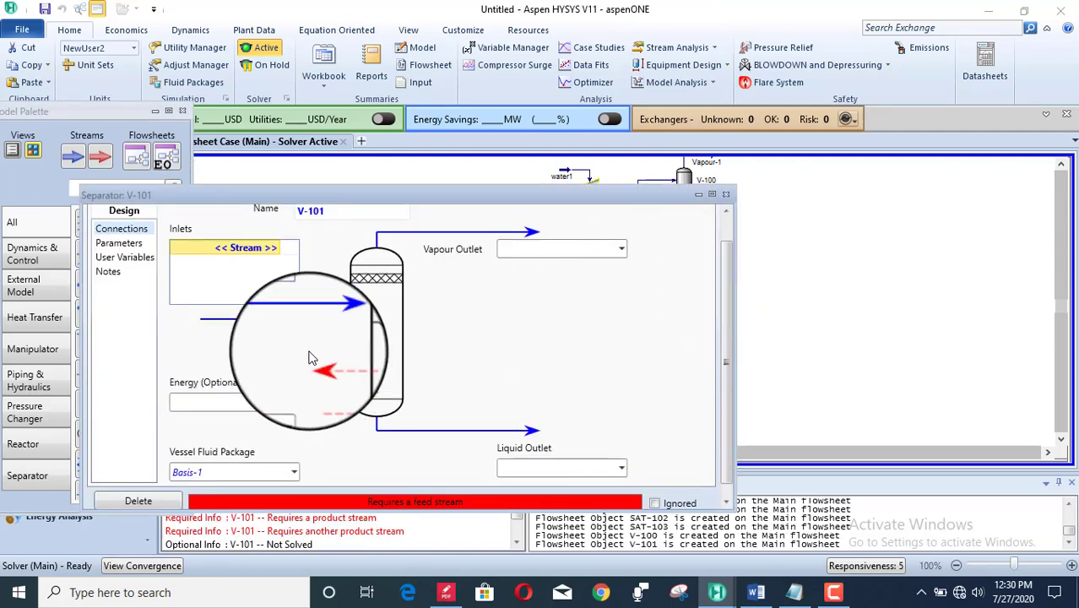
left_click(277, 249)
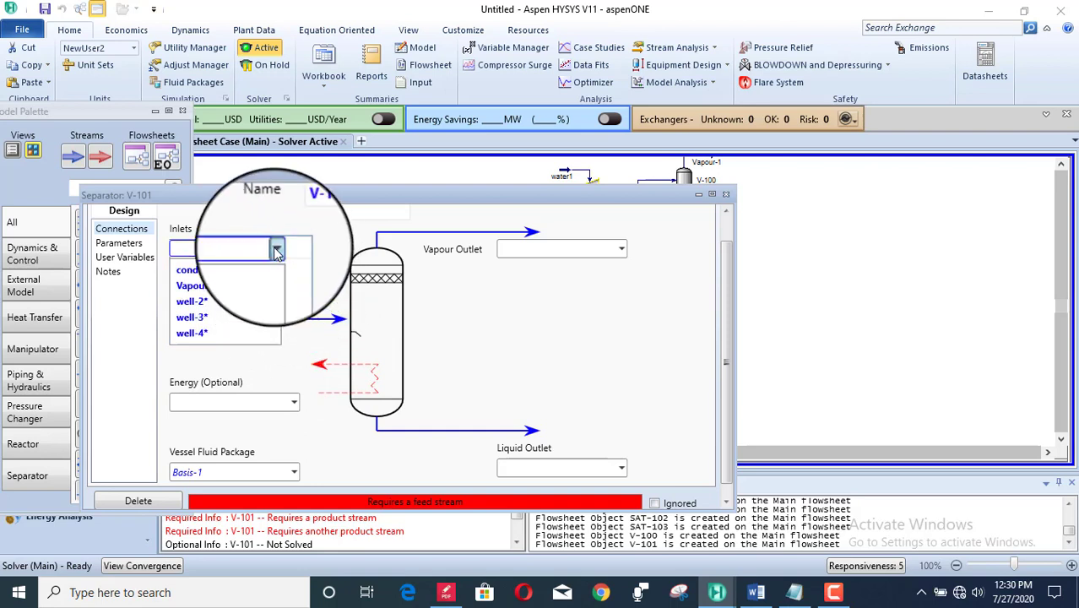
left_click(240, 303)
left_click(530, 250)
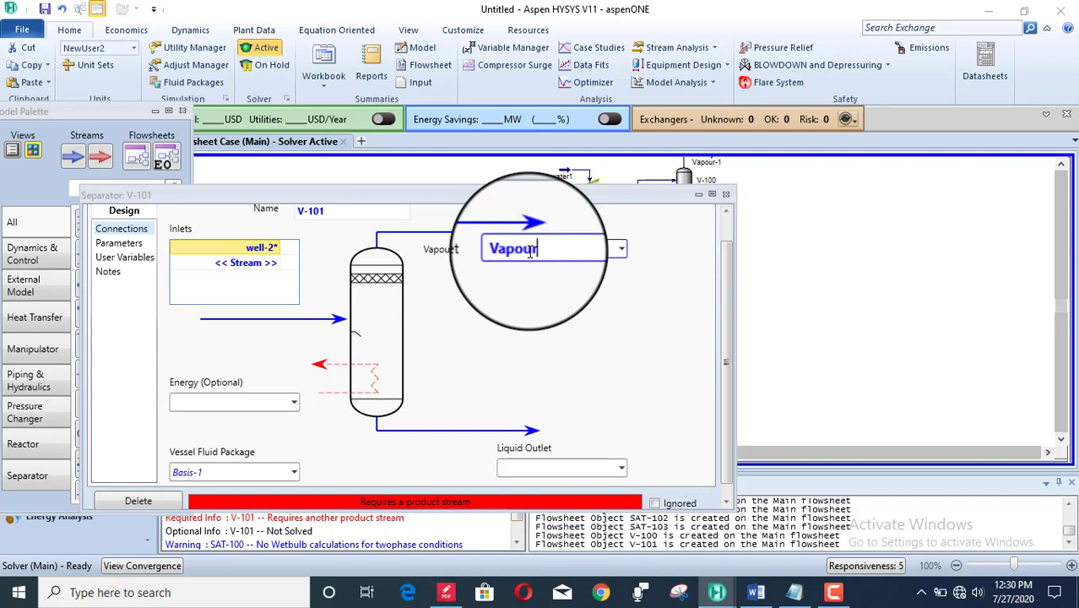
type("Vapour-2")
key("Return")
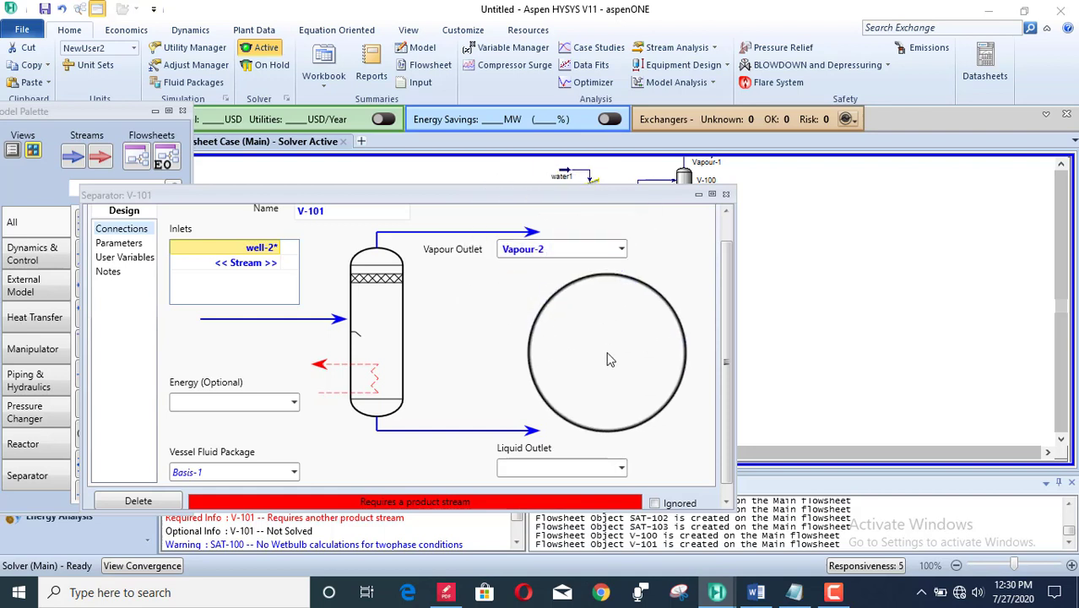
left_click(522, 468)
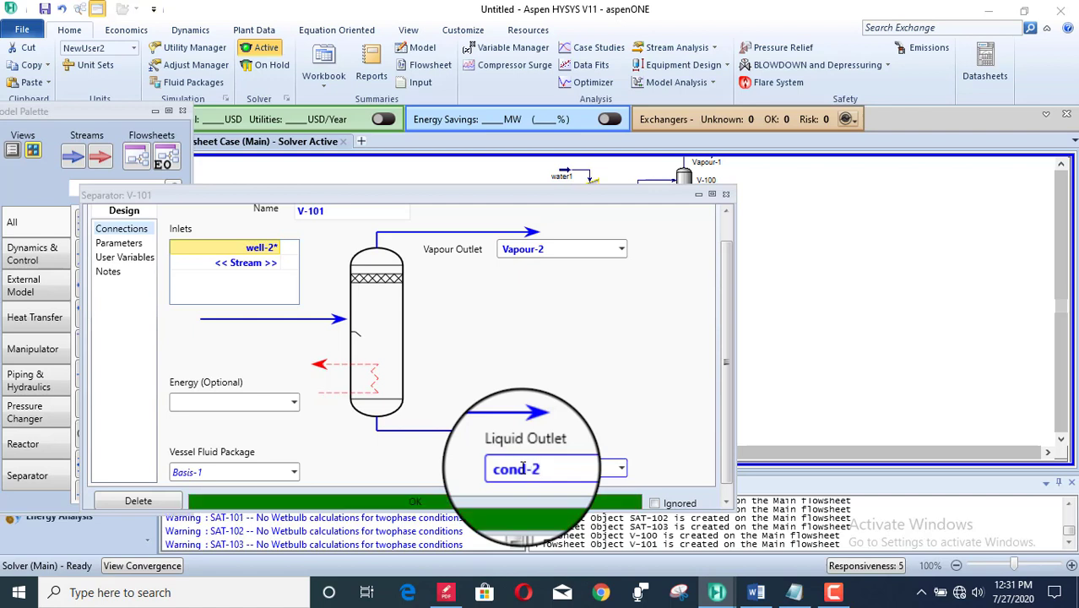
key("Return")
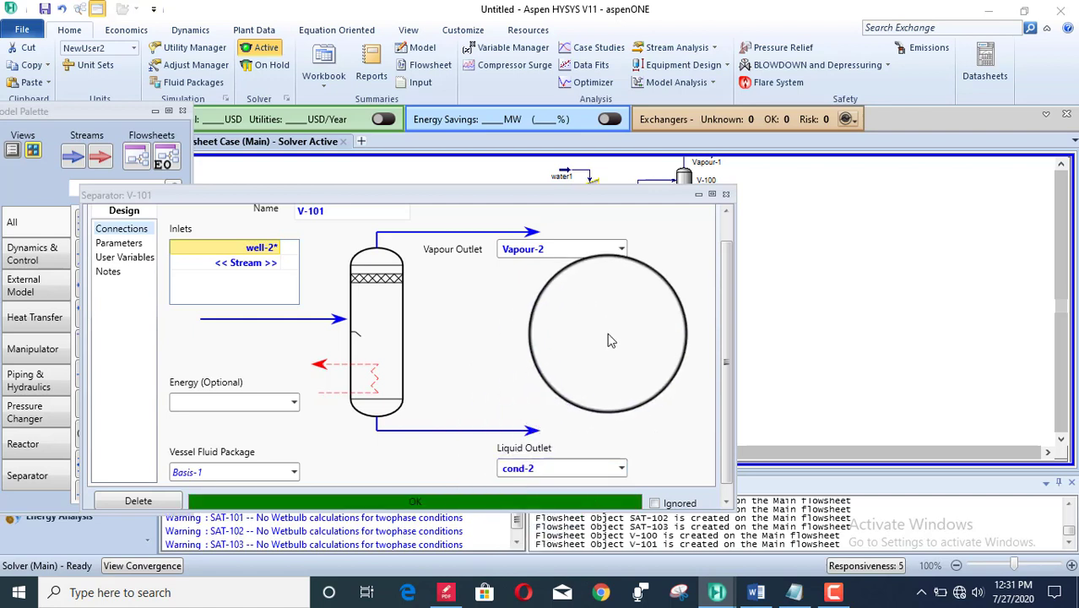
left_click(726, 195)
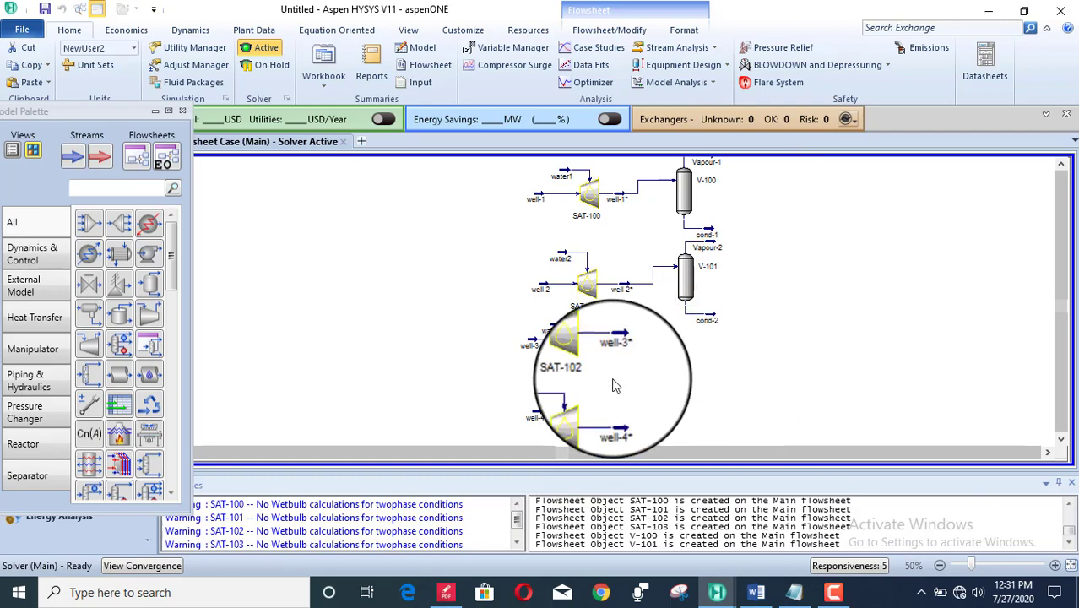
Place a third Separator beside well-3* and connect inlet well-3*, vapour outlet Vapour-3 and liquid outlet Cond-3
left_click(149, 282)
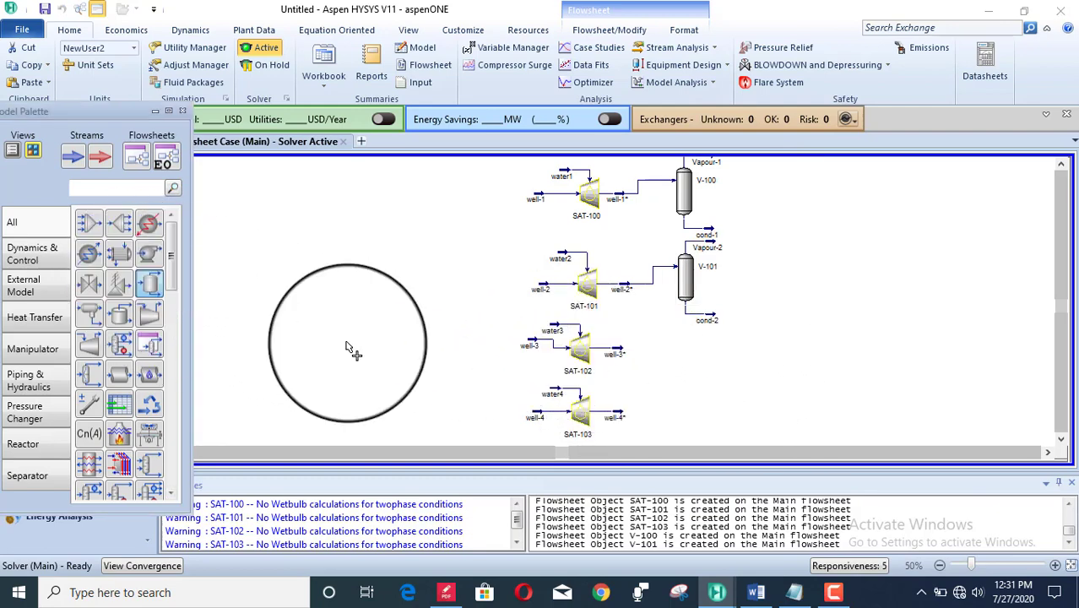
left_click(690, 390)
double_click(694, 361)
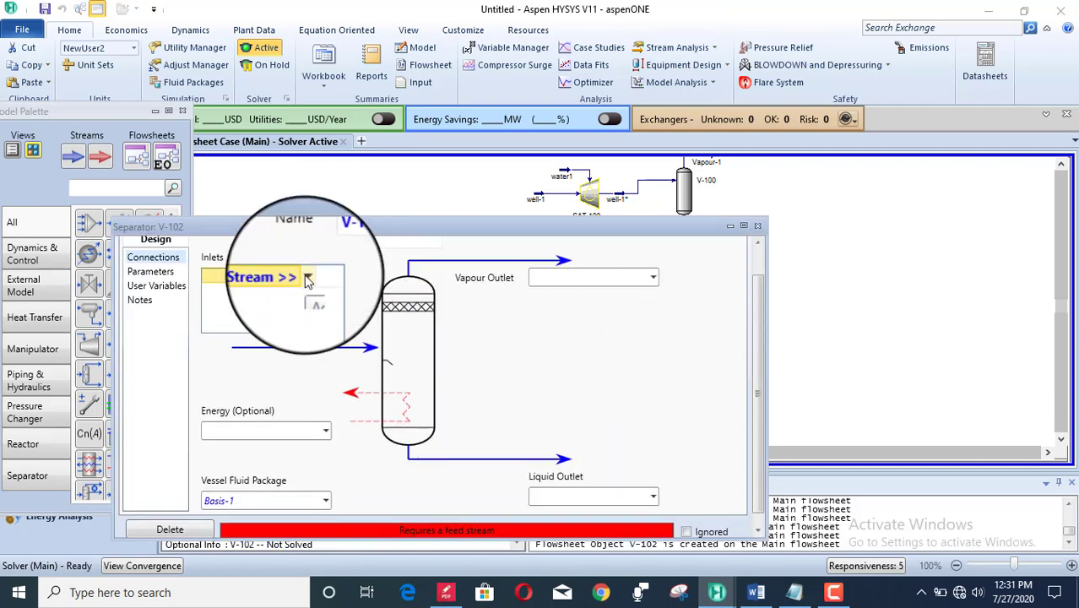
left_click(308, 281)
left_click(284, 367)
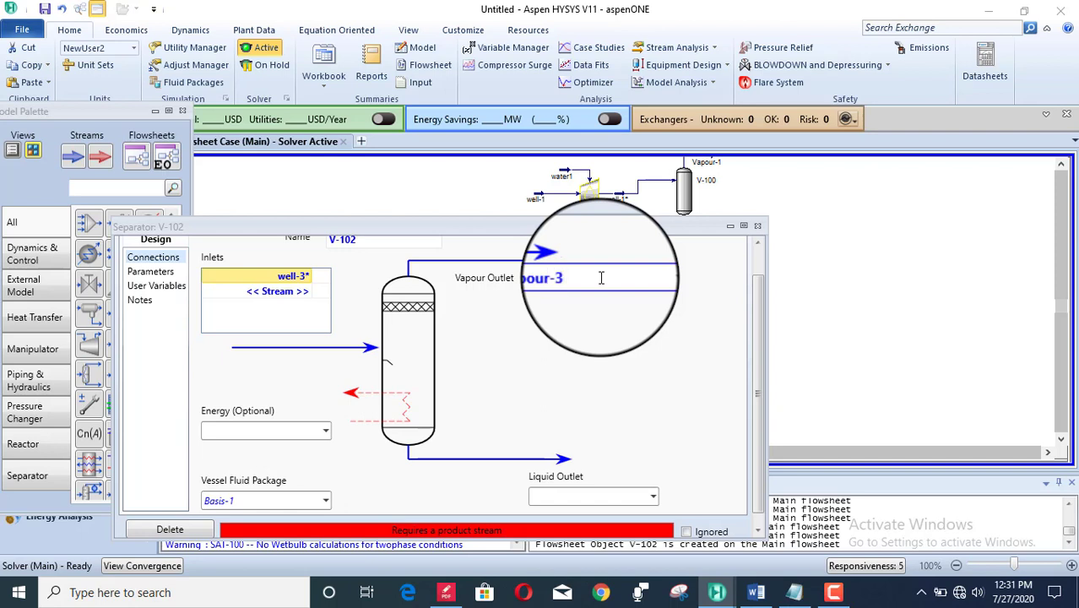
left_click(572, 495)
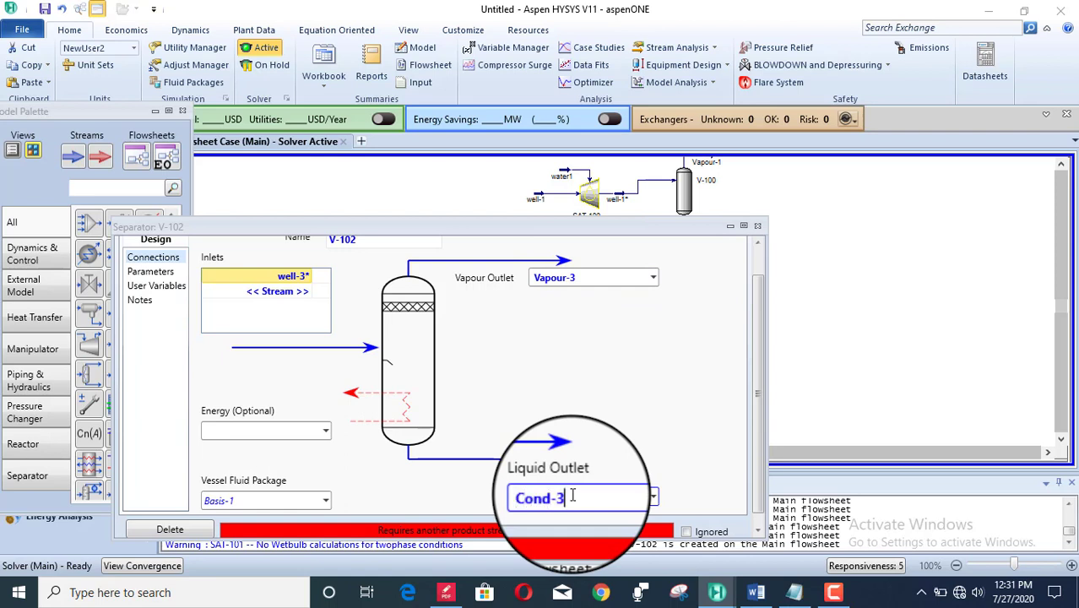
left_click(754, 224)
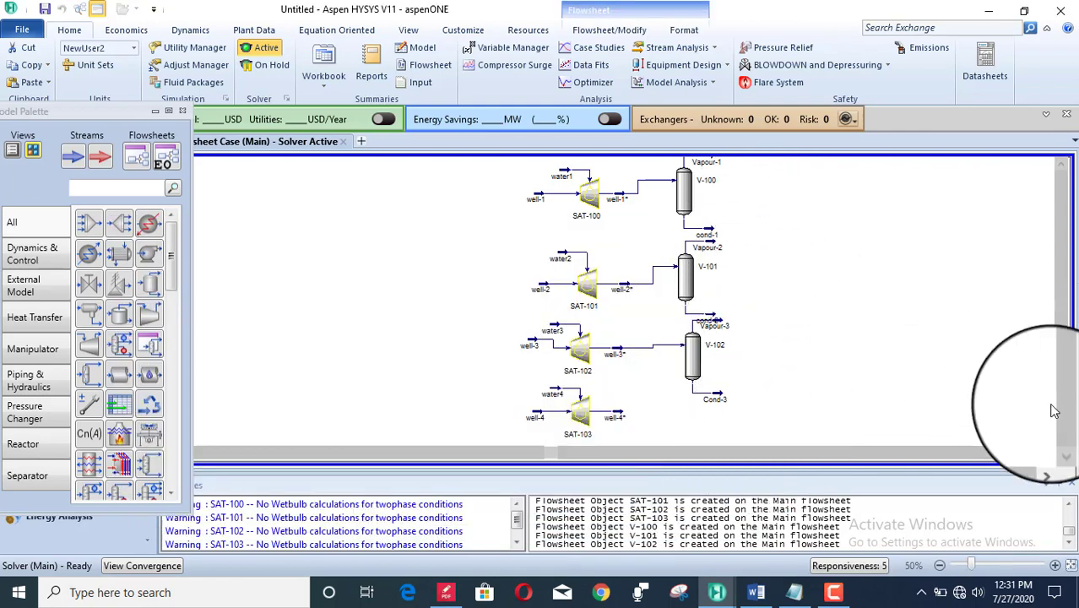
Move the SAT-103 group with streams well-4 and well-4* lower to make room beneath the third separator
left_click(1060, 438)
left_click(1060, 438)
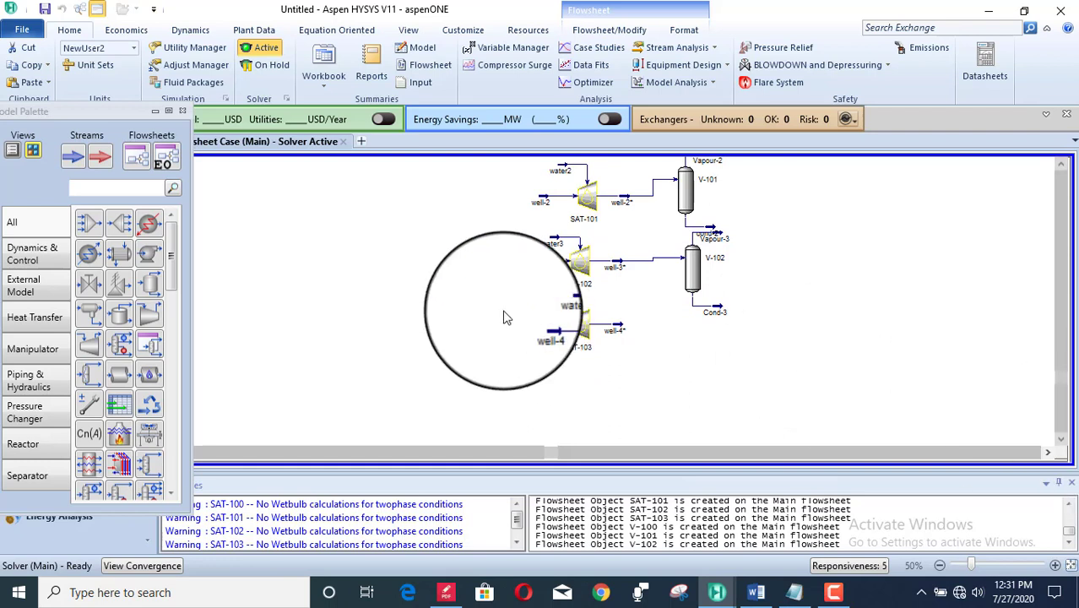
left_click_drag(505, 314, 640, 369)
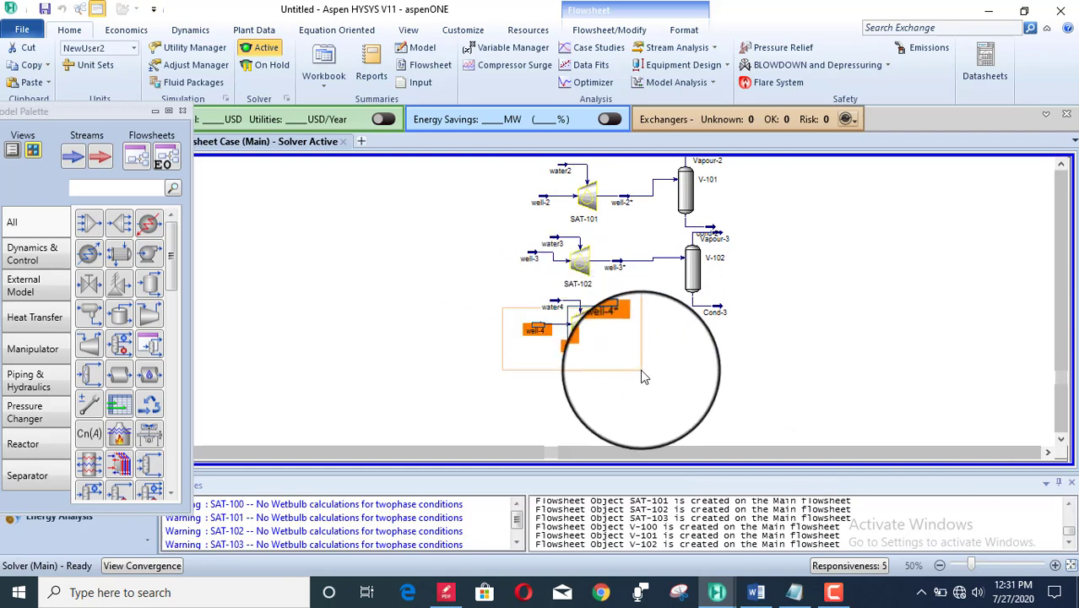
left_click_drag(588, 333, 589, 370)
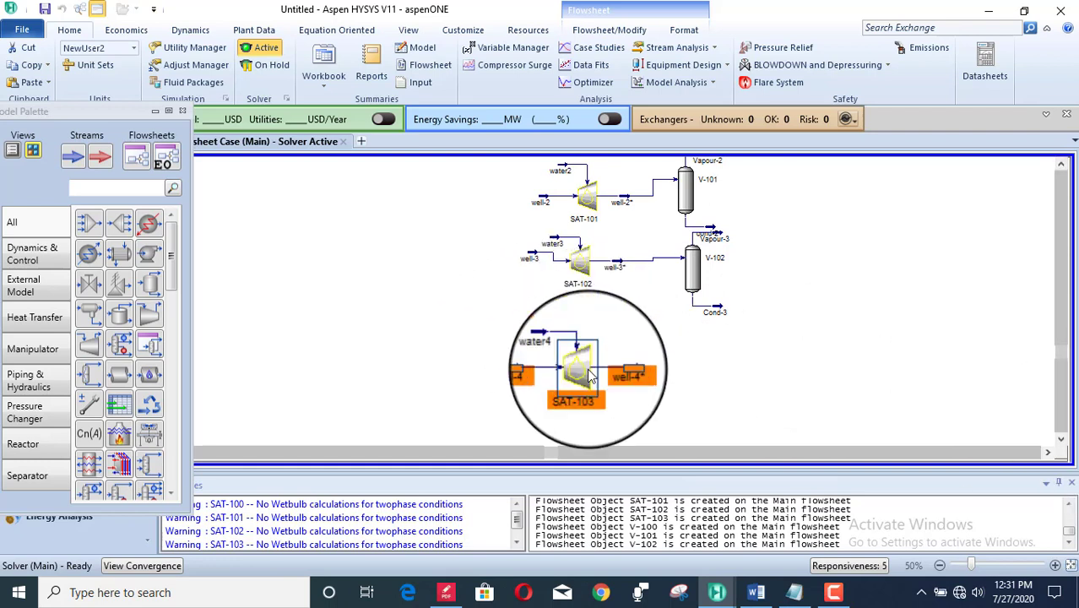
left_click(683, 378)
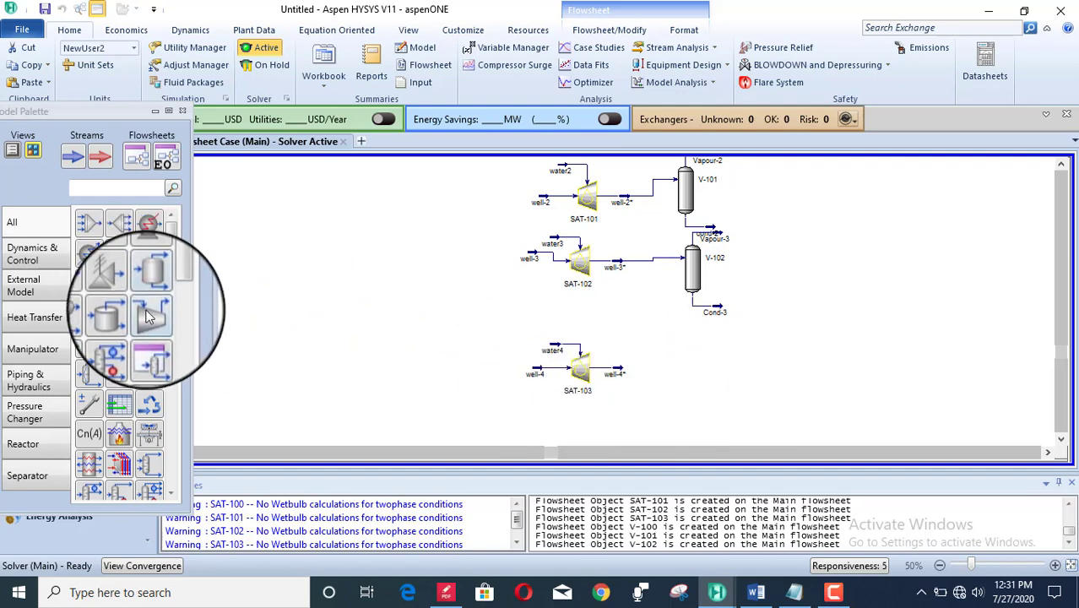
Place a fourth Separator beside well-4* and connect inlet well-4*, vapour outlet Vapour-4 and liquid outlet Cond-4
left_click(149, 284)
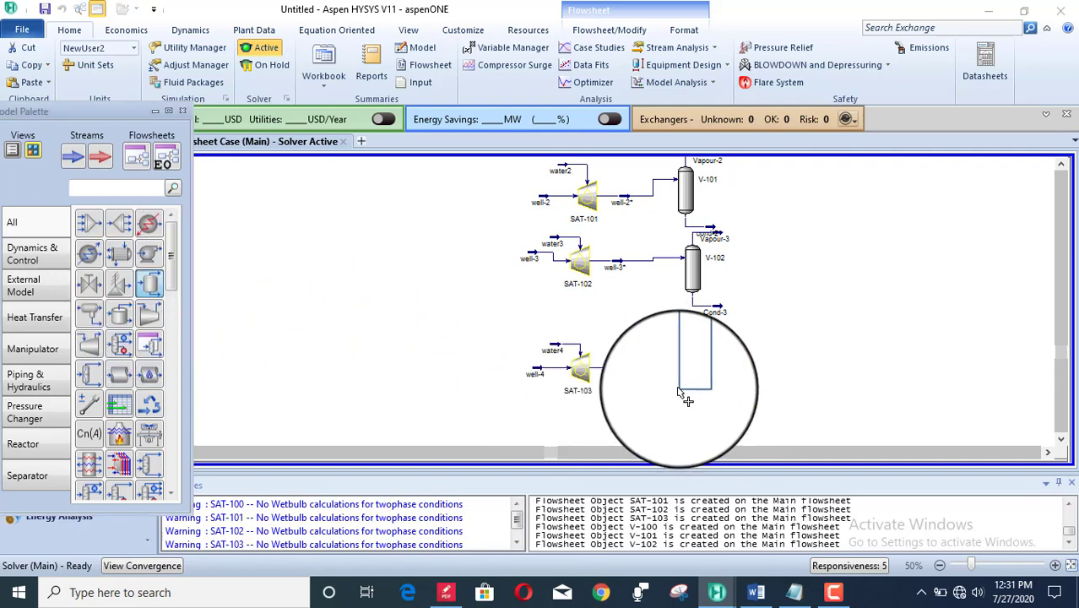
left_click(685, 359)
double_click(685, 358)
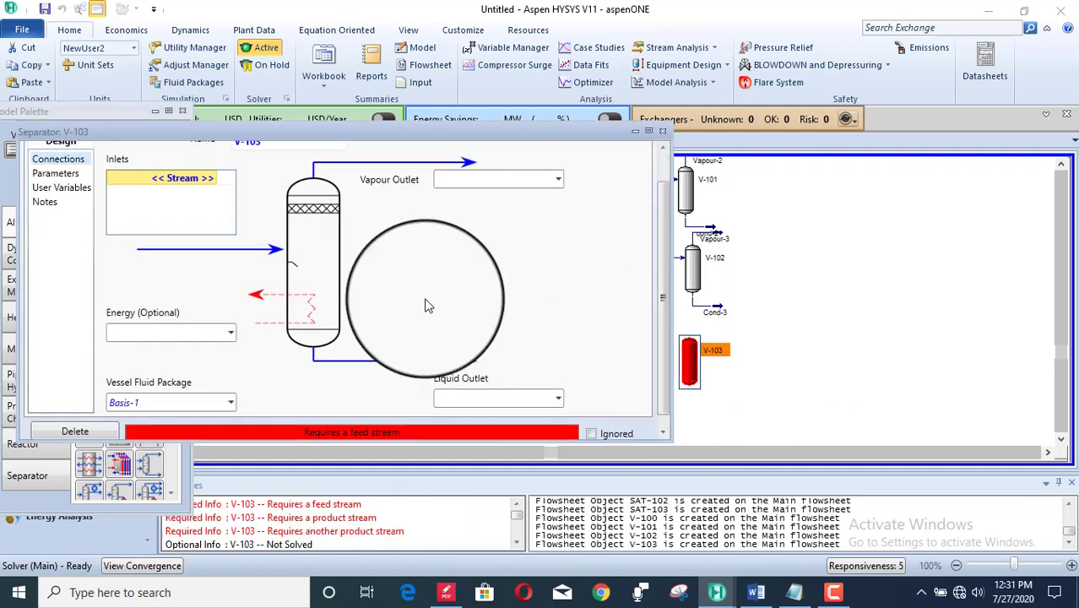
left_click(203, 178)
left_click(213, 181)
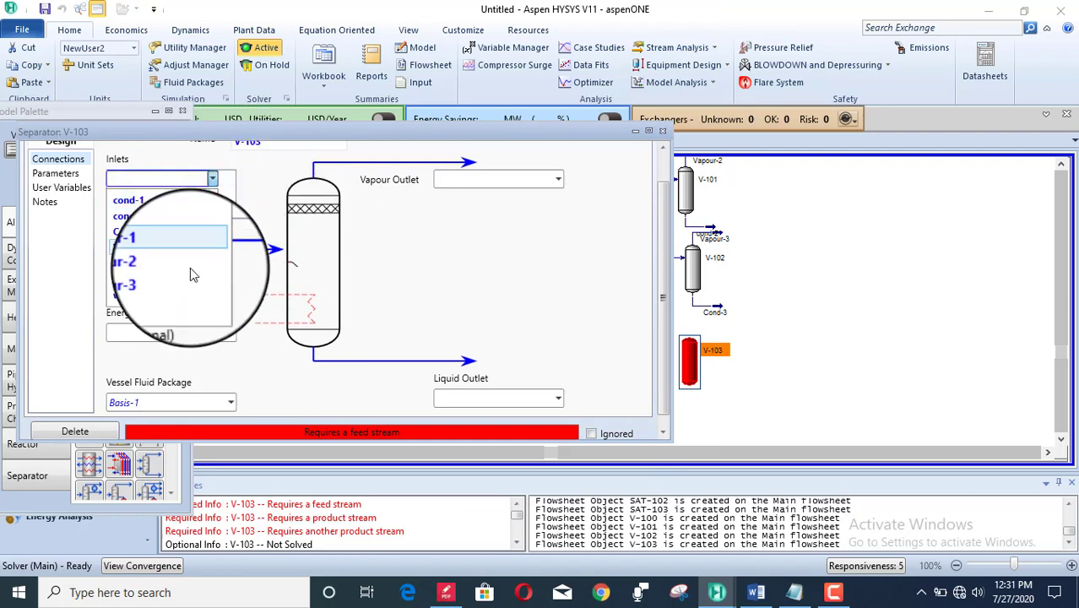
left_click(179, 295)
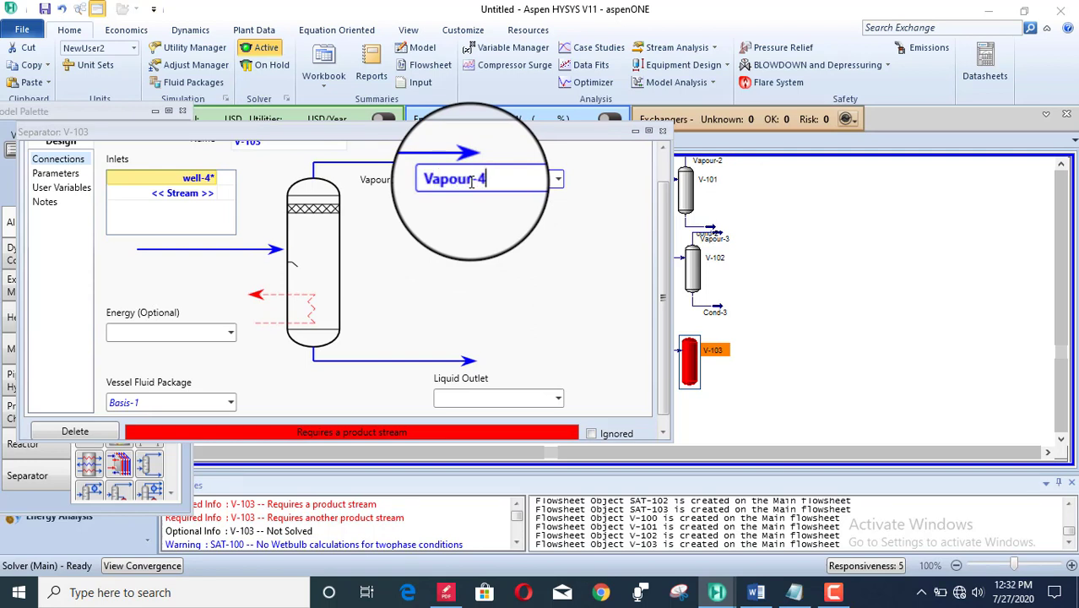
left_click(489, 395)
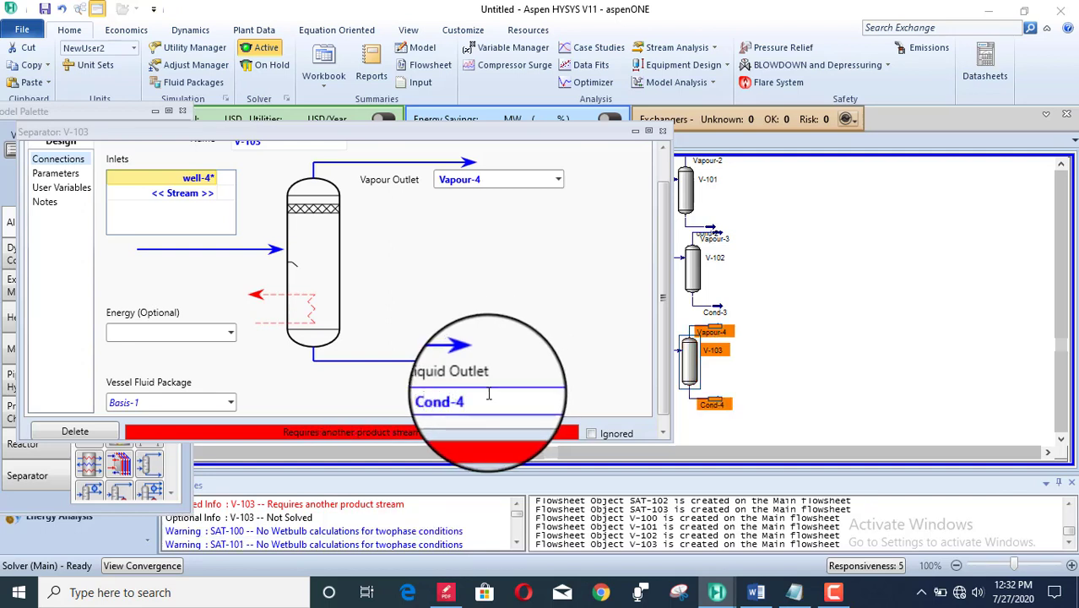
left_click(662, 133)
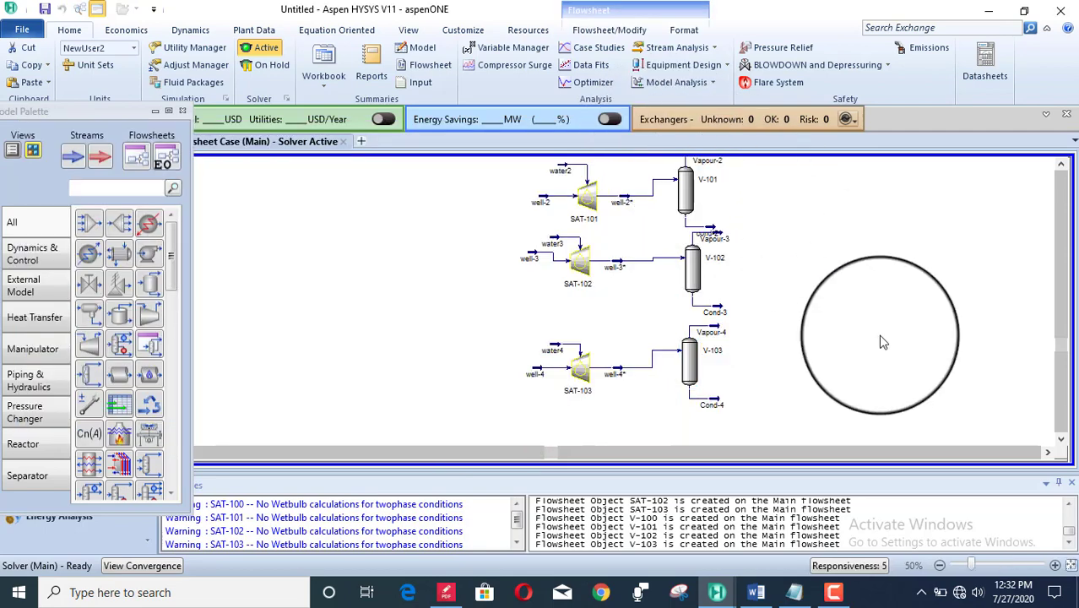
Switch to the Word document and examine the piping network diagram, the segment configuration in Table 3.6 and the well conditions, then return to HYSYS
left_click(1062, 165)
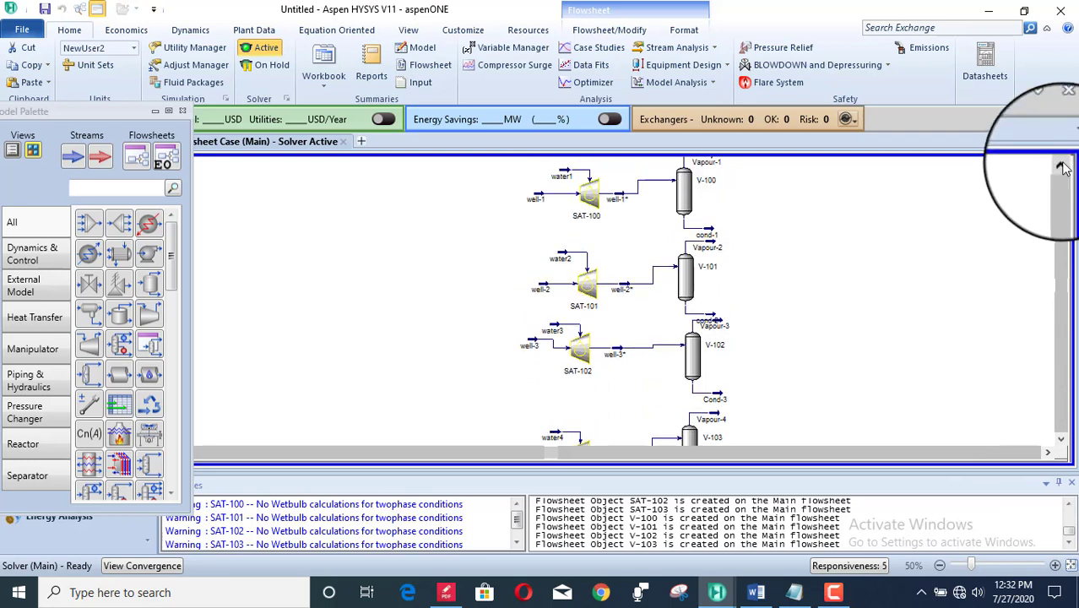
left_click(1062, 165)
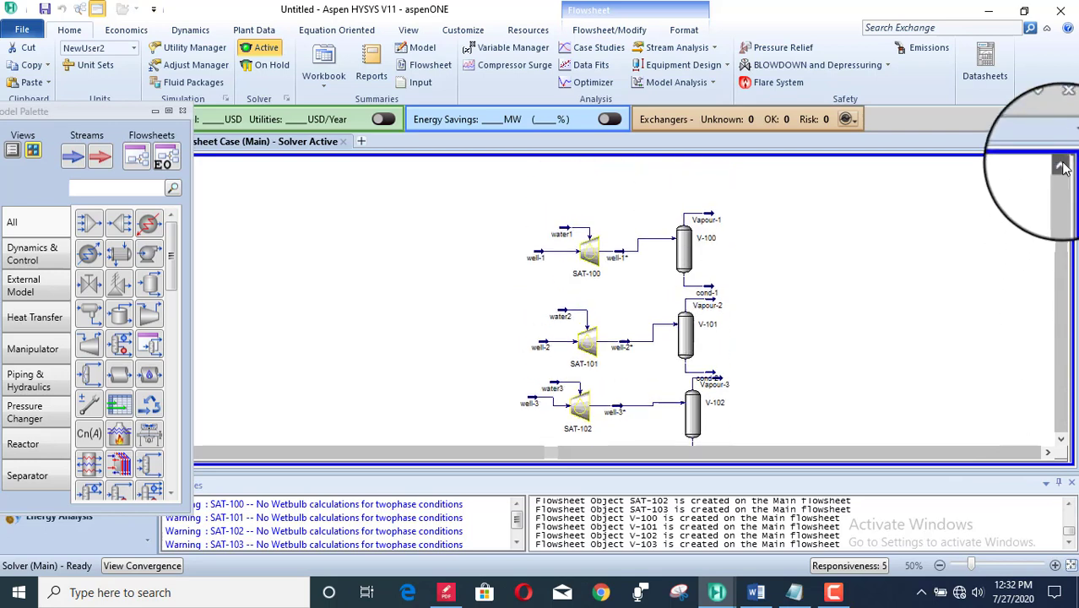
left_click(1047, 454)
left_click(1048, 453)
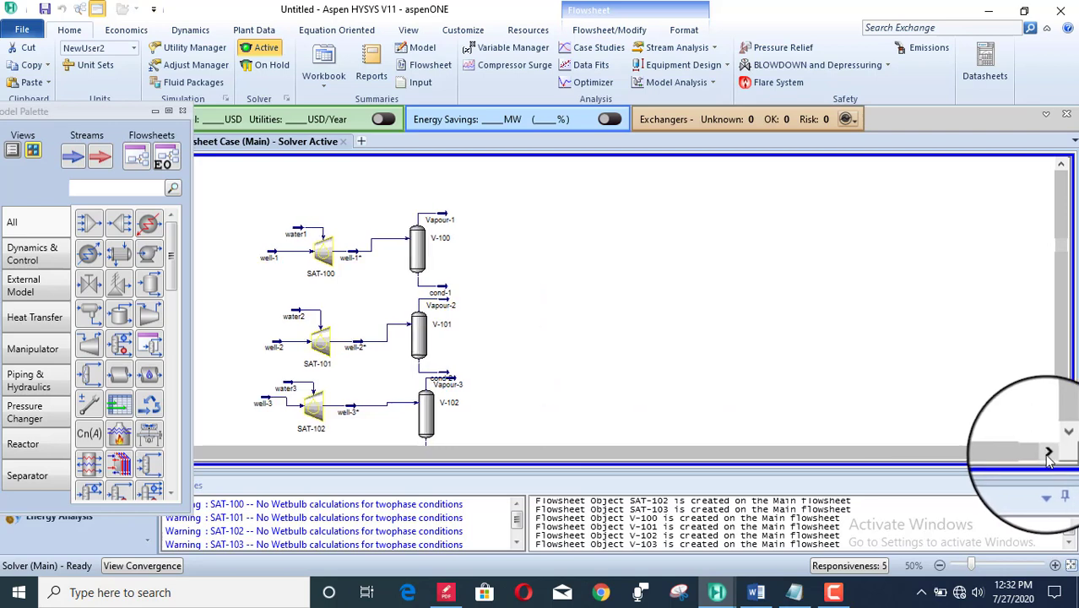
left_click(1060, 440)
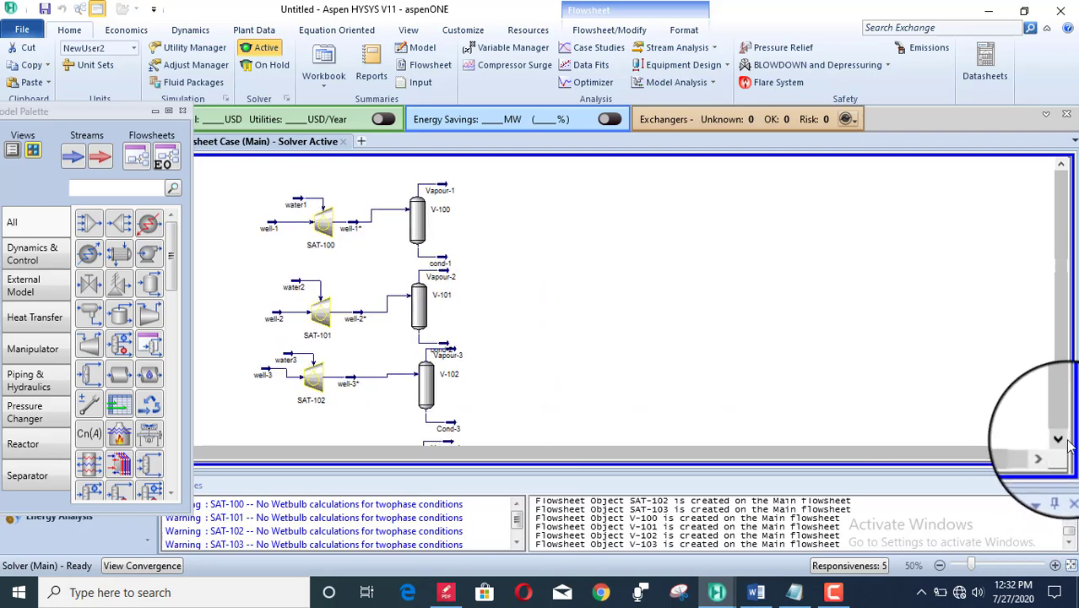
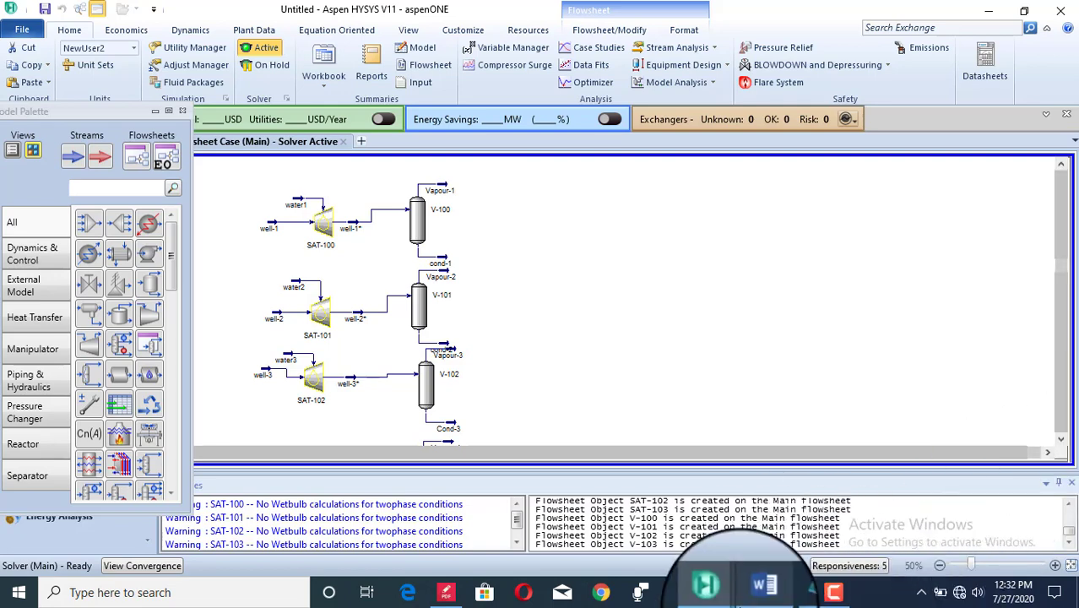
left_click(756, 592)
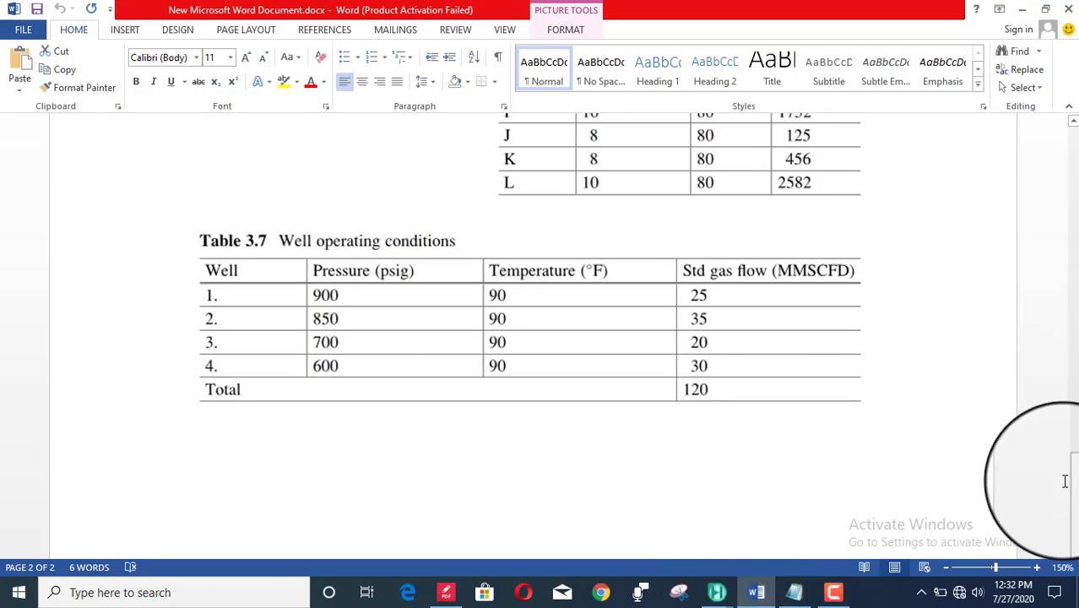
left_click_drag(1074, 489, 1072, 398)
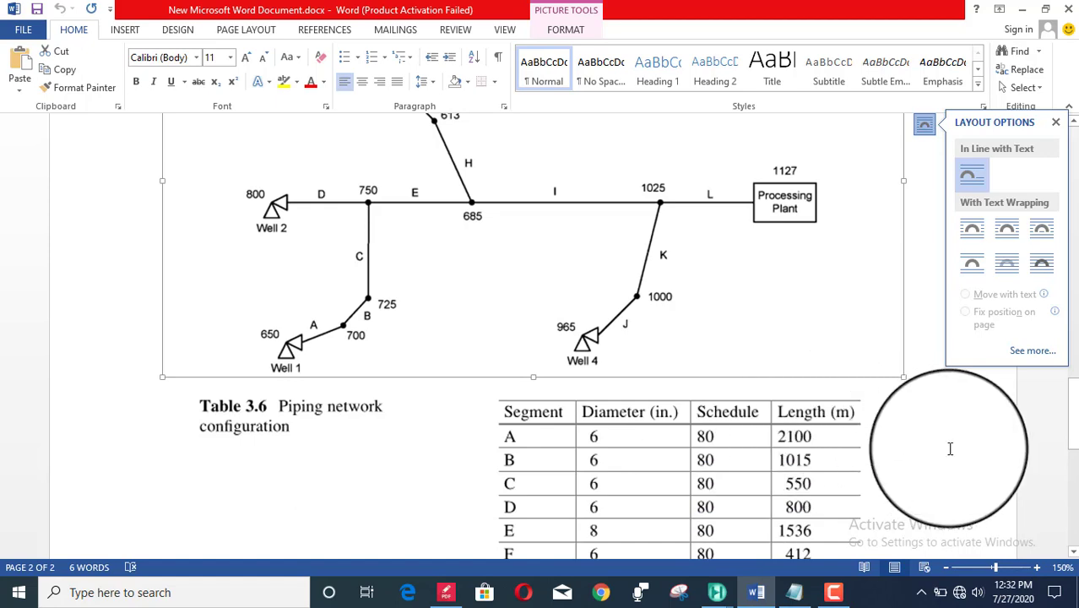
left_click(949, 447)
scroll(949, 446, "down", 5)
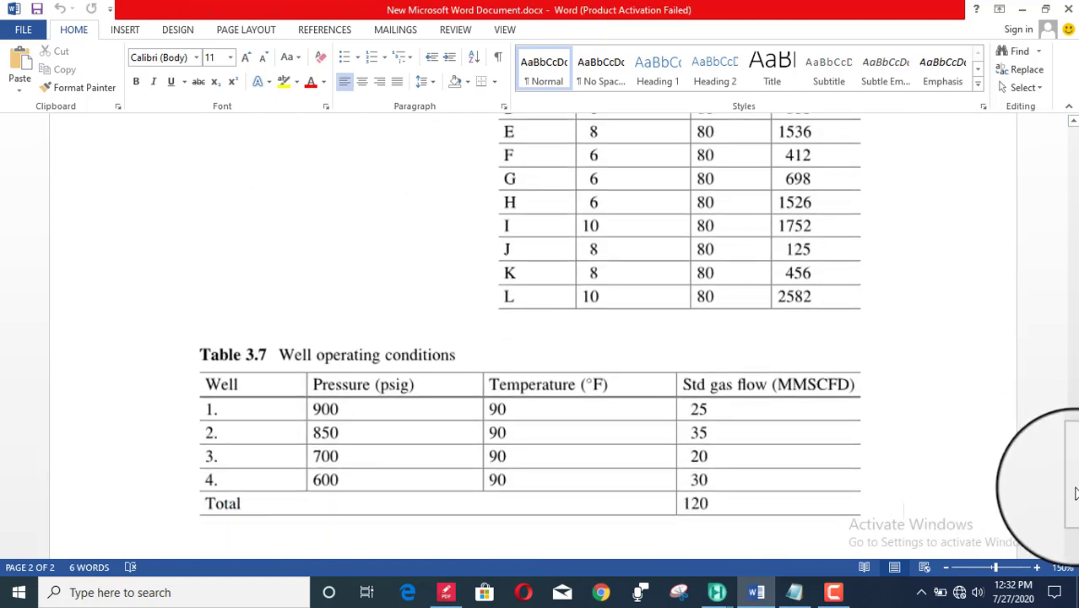
left_click_drag(1074, 491, 1077, 451)
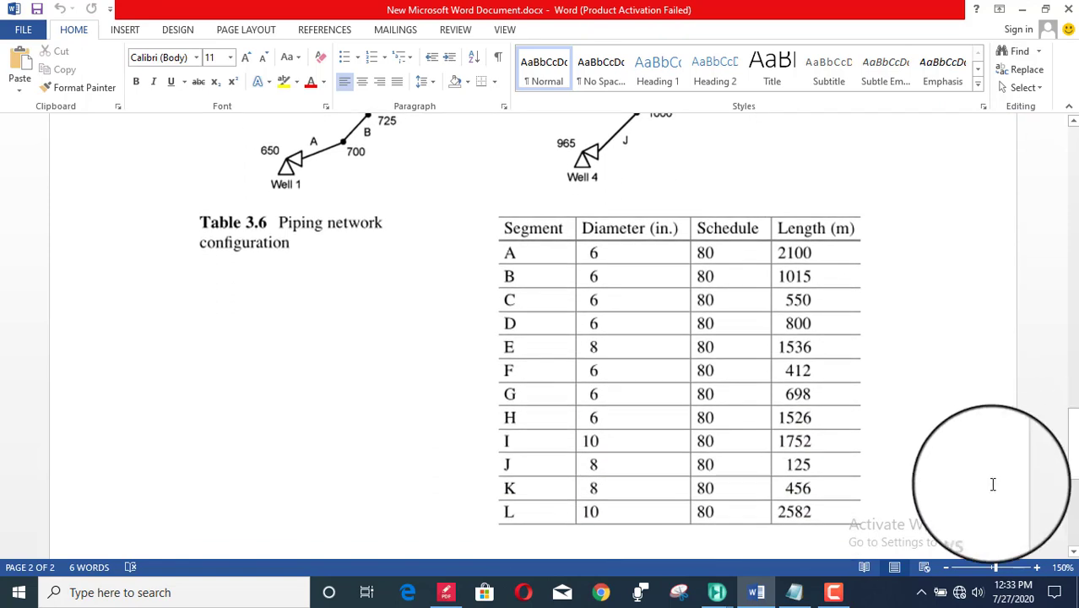
left_click(758, 594)
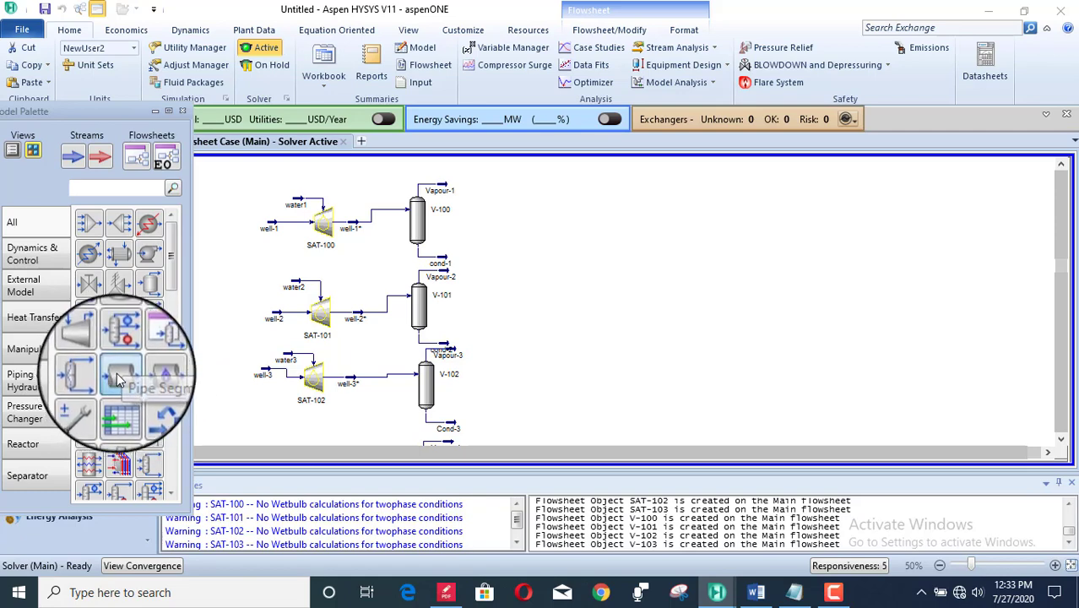
Place a Pipe Segment beside the Vapour-1 stream and open its property window
left_click(118, 379)
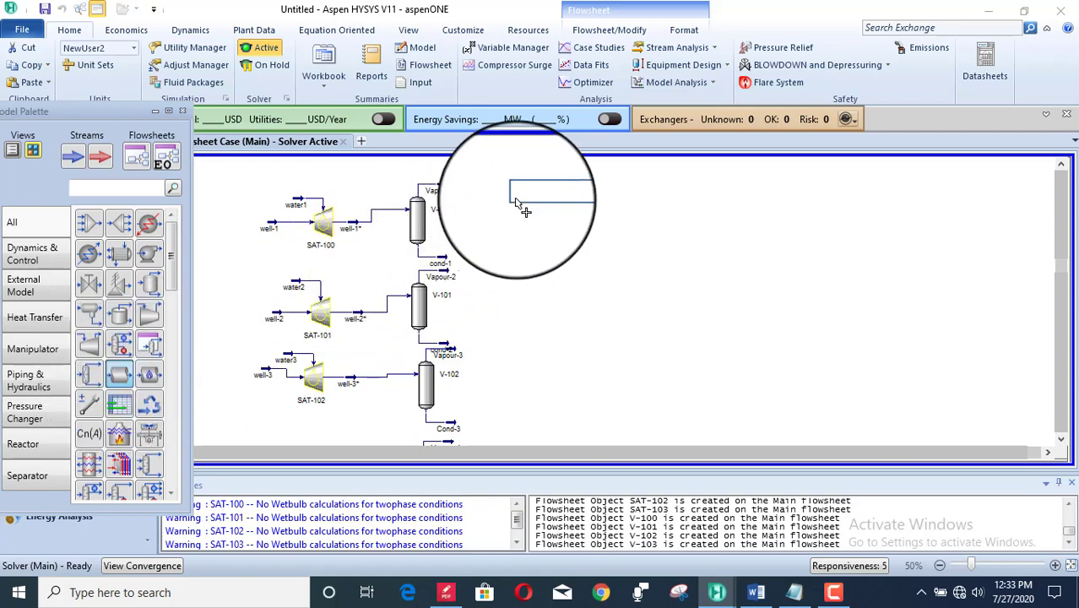
left_click(488, 194)
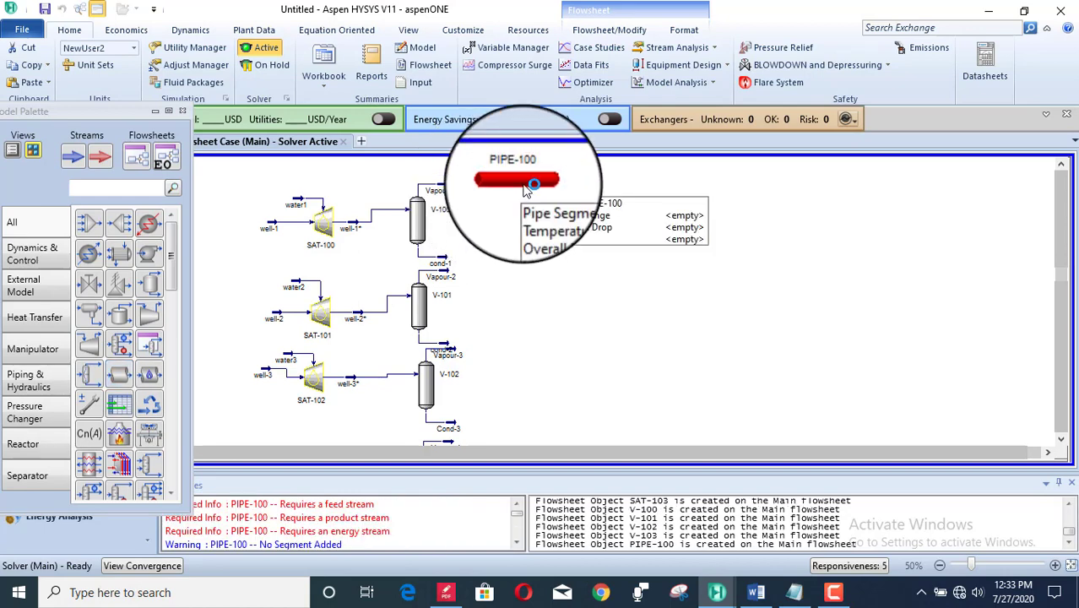
double_click(523, 187)
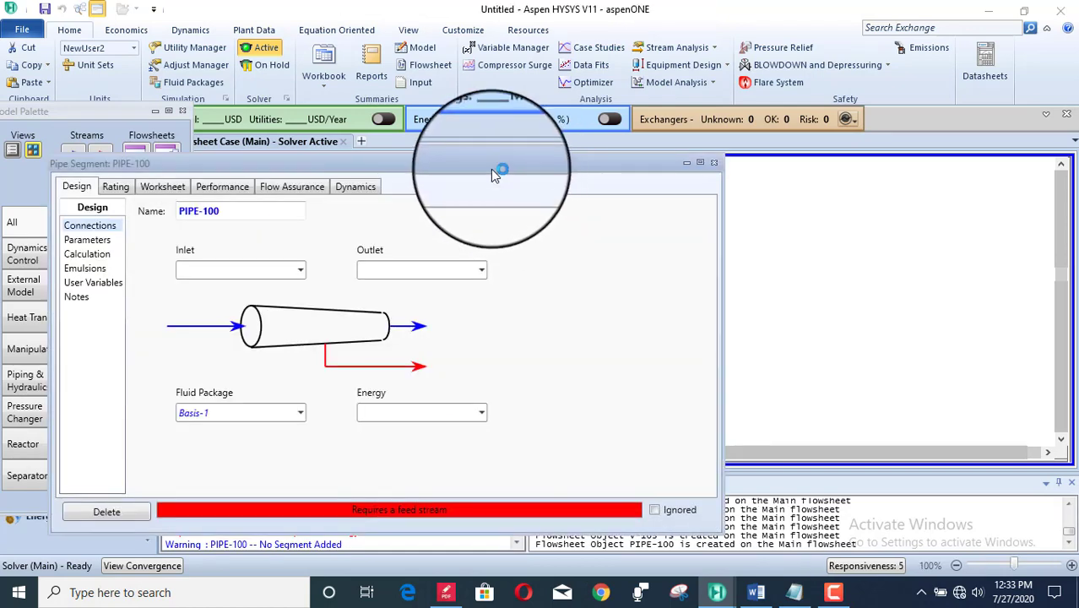
left_click_drag(490, 168, 557, 77)
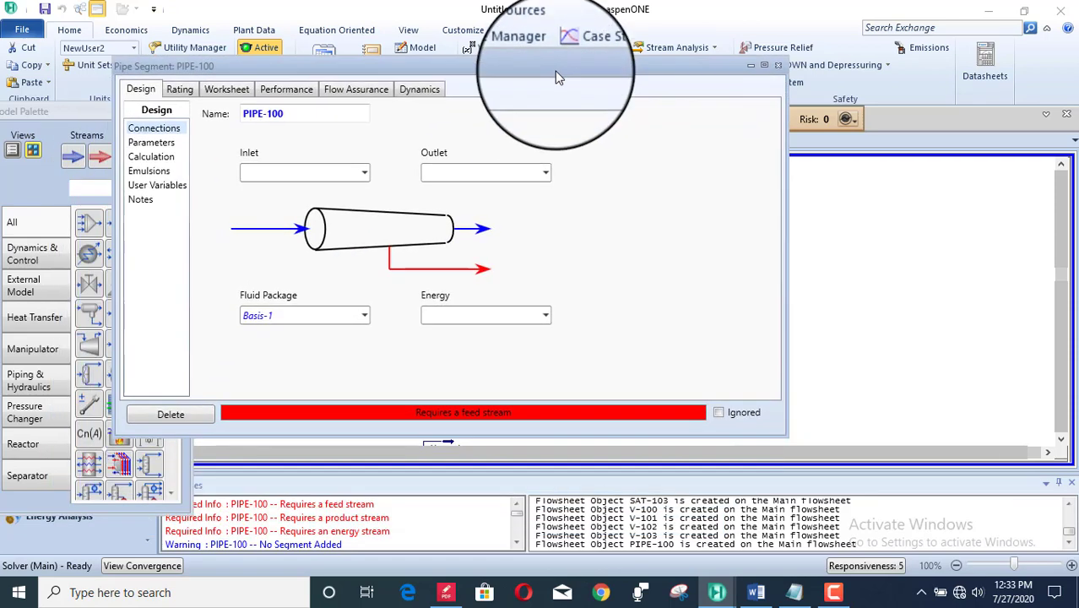
Connect PIPE-100 with inlet Vapour-1, outlet Vapour-1* and energy stream Q1
left_click(365, 173)
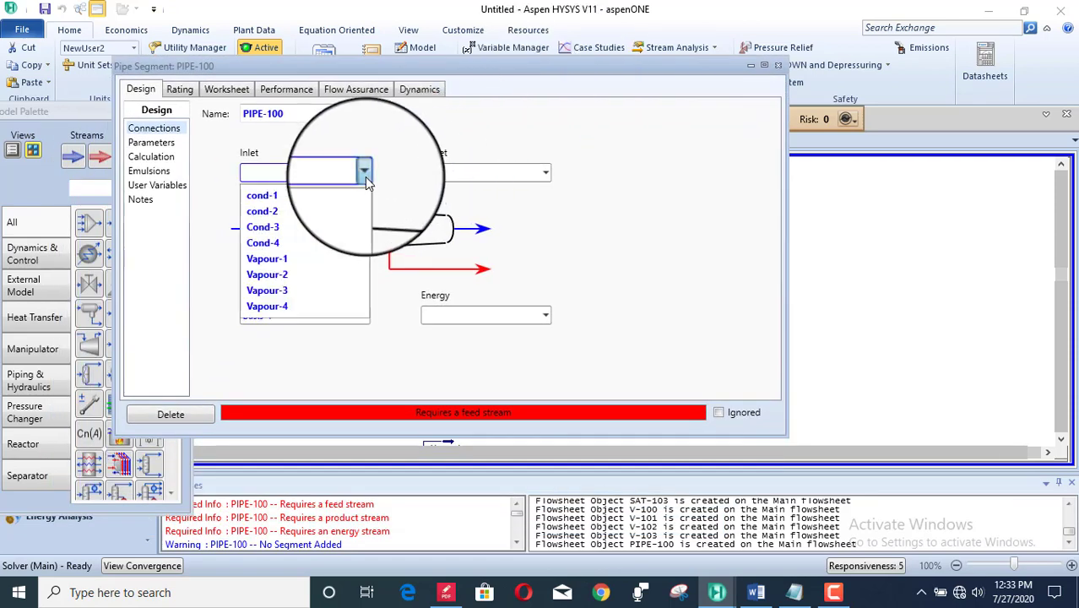
left_click(309, 262)
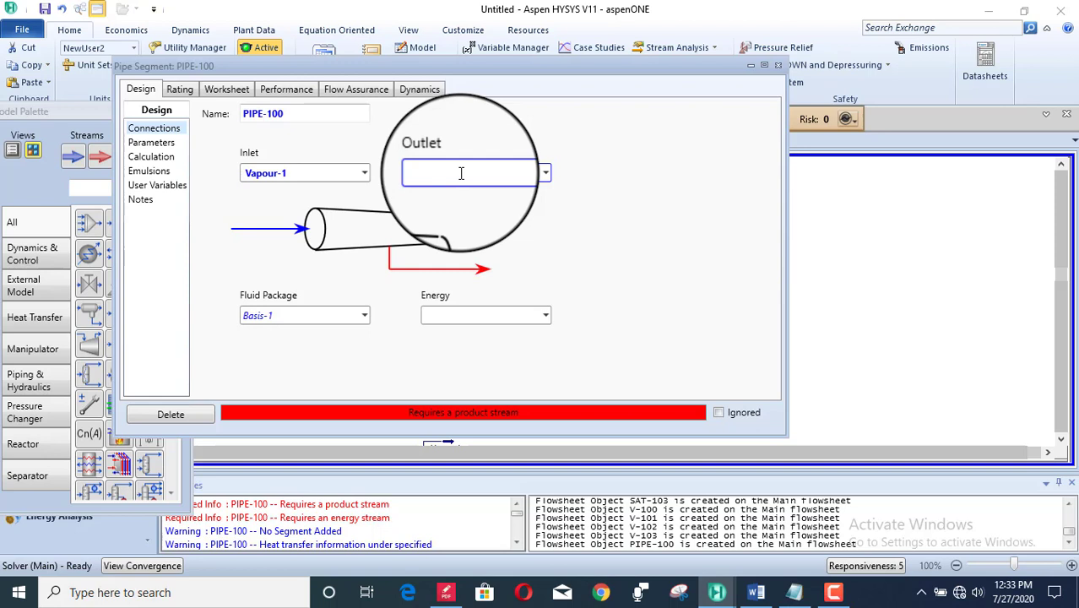
type("Vapour-1")
key("Return")
left_click(466, 315)
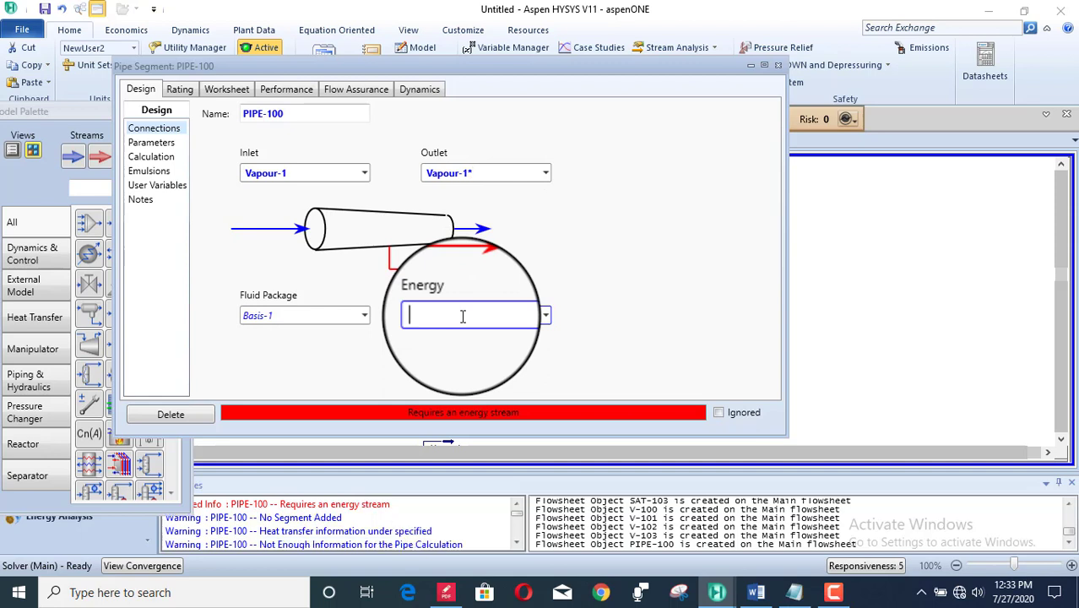
type("Q1")
key("Return")
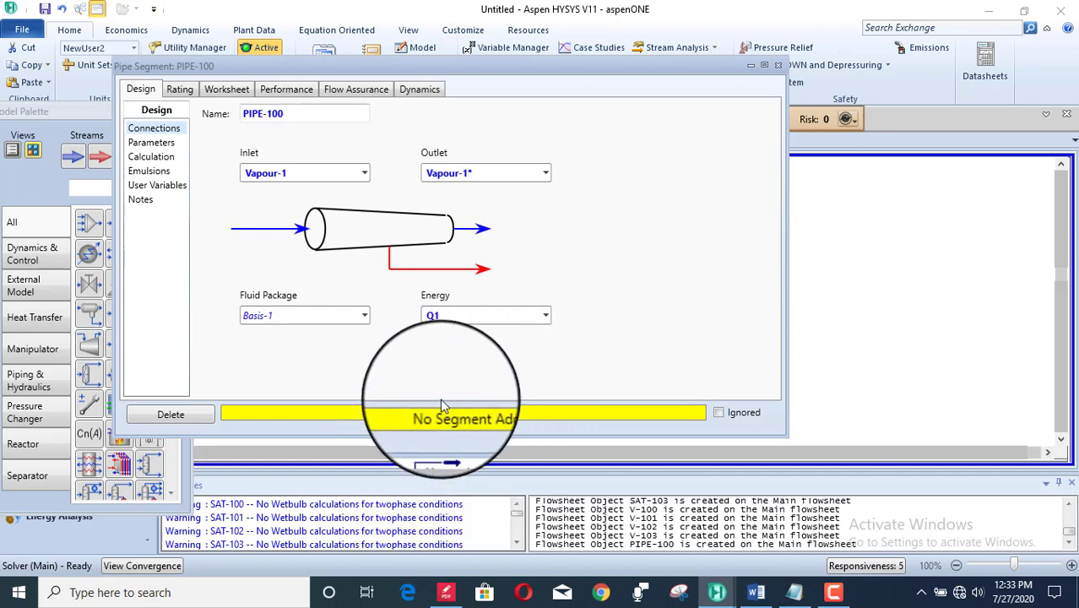
Append three segments to PIPE-100's length-elevation profile and select the length cell of segment 1
left_click(179, 87)
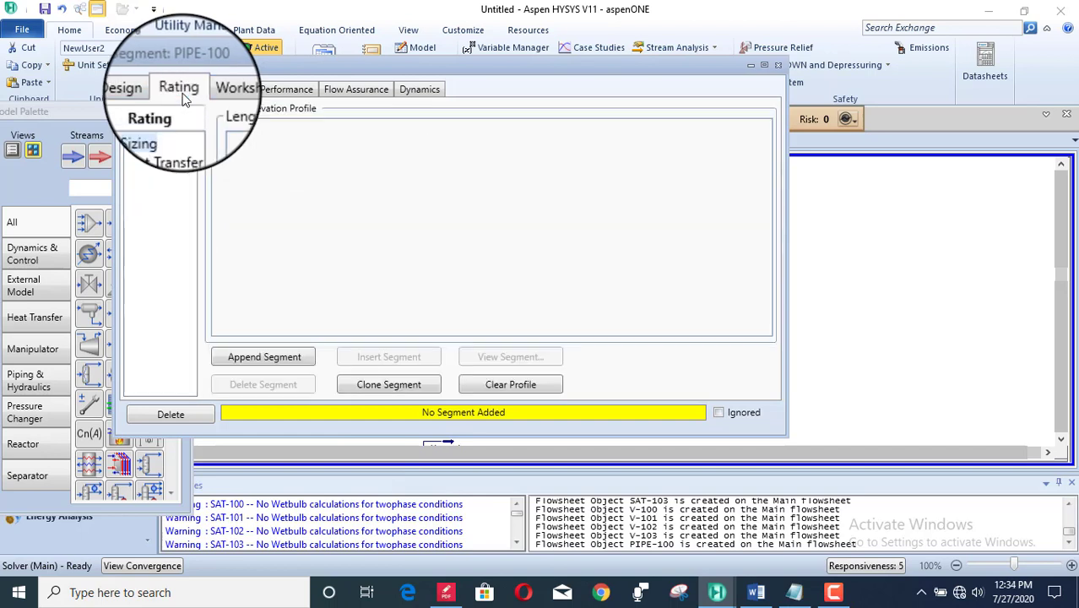
left_click(273, 361)
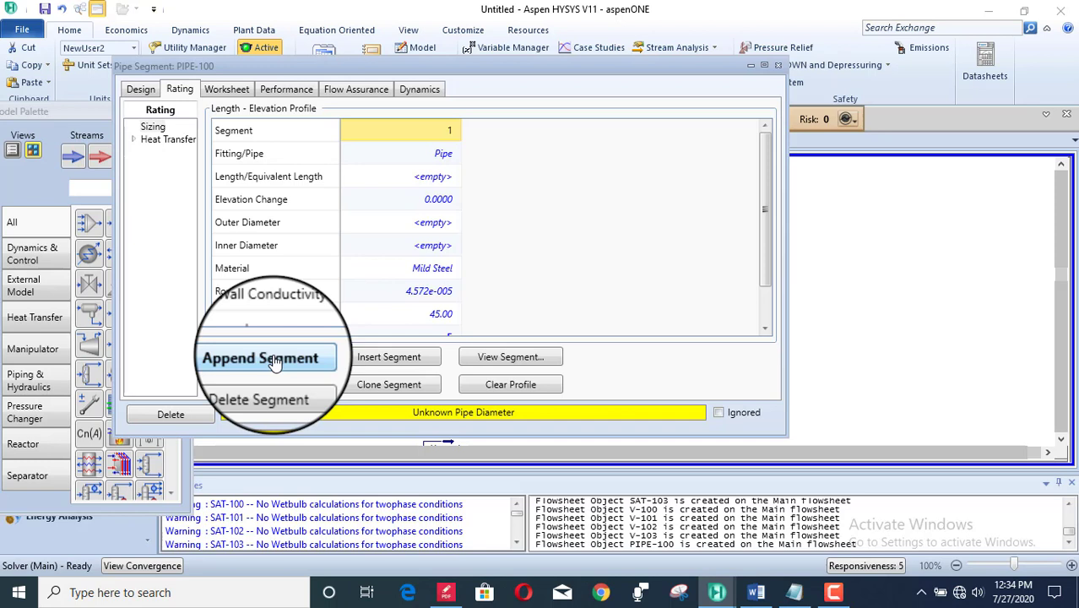
left_click(275, 362)
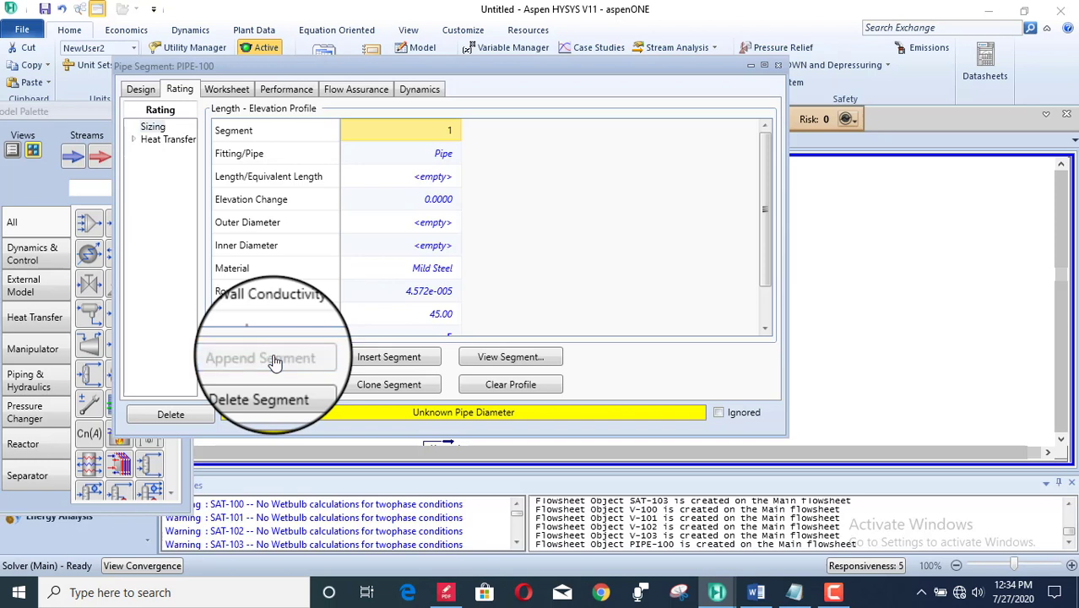
left_click(274, 361)
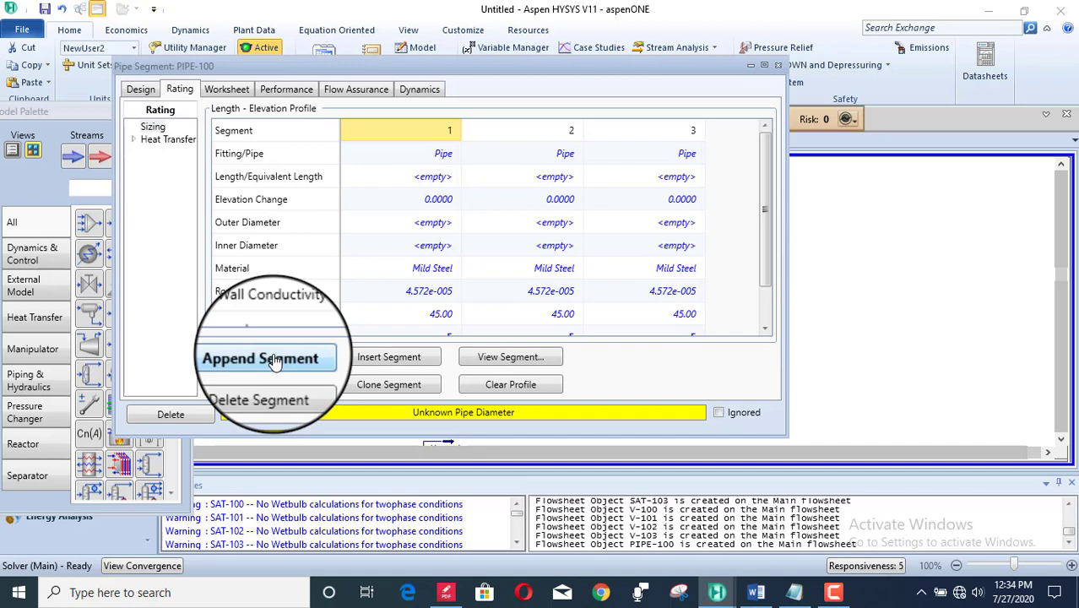
left_click(392, 177)
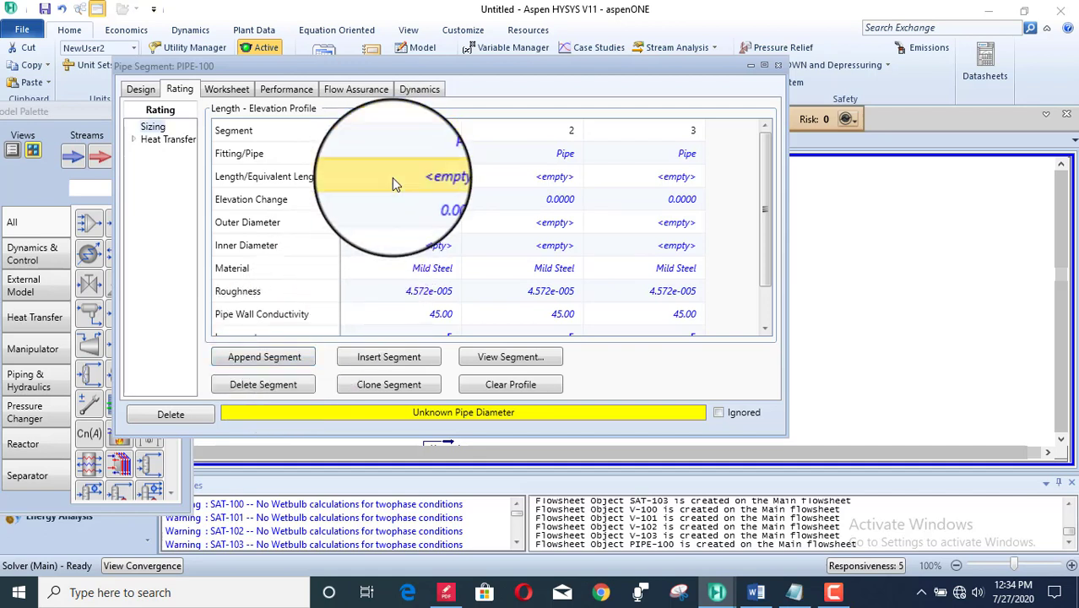
left_click(572, 184)
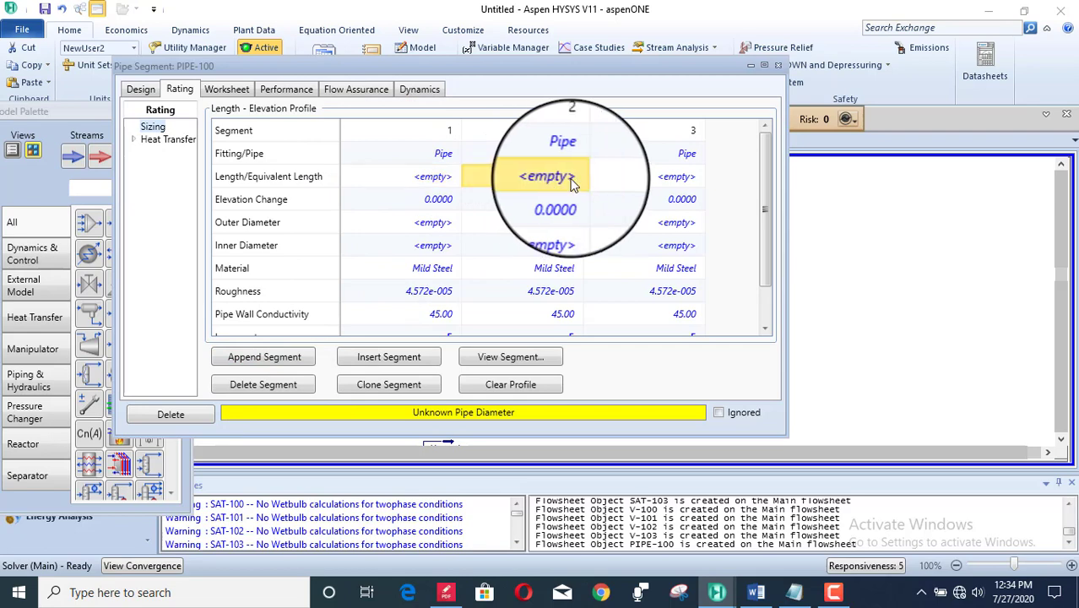
left_click(667, 180)
left_click(428, 179)
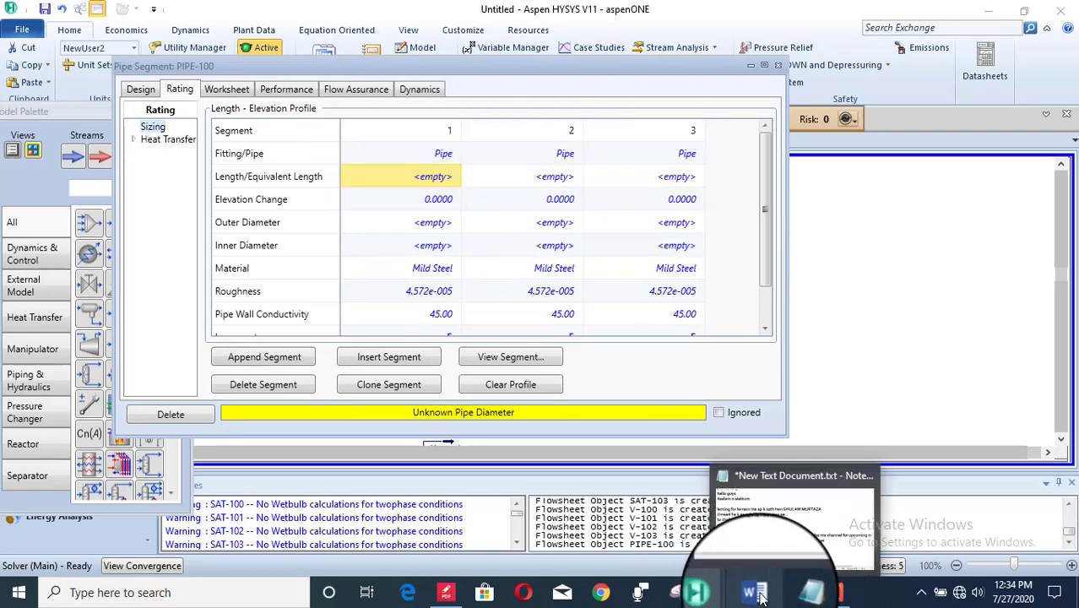
Check Table 3.6 in the Word document, then return to HYSYS and set PIPE-100's segment 1 length to 2100 m
left_click(758, 594)
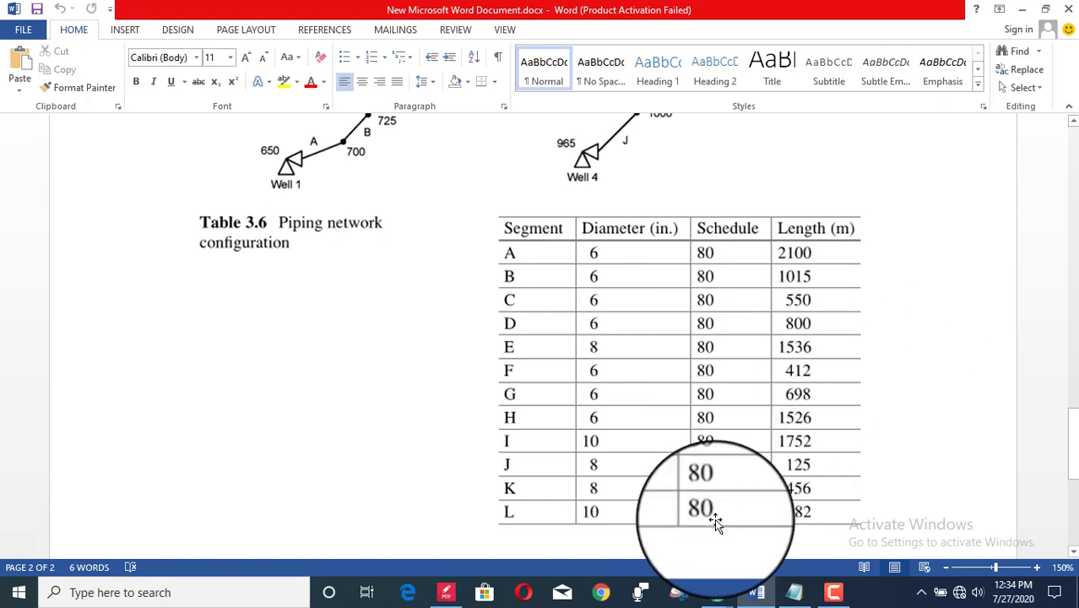
left_click(751, 593)
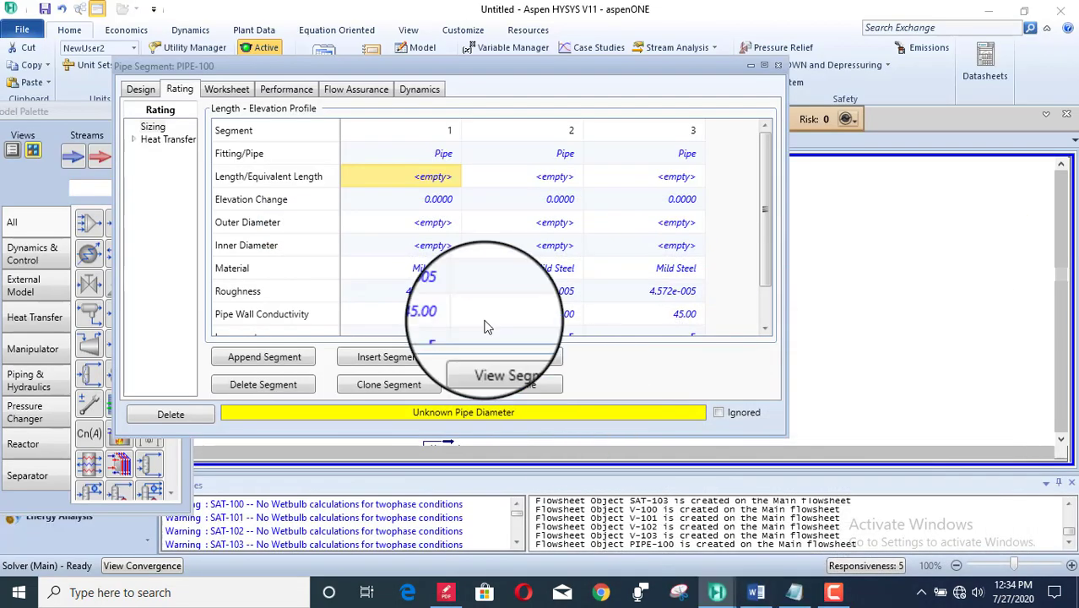
left_click(425, 180)
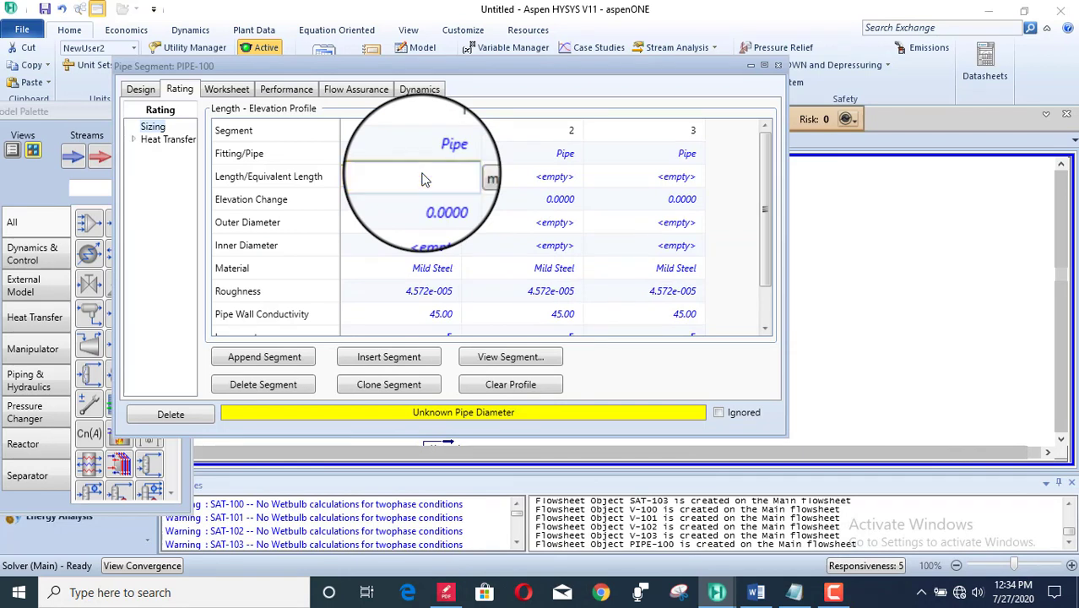
type("2100")
key("Return")
Consult segment B in the Word document's Table 3.6, then return to HYSYS and set PIPE-100's segment 2 length to 1015 m
left_click(506, 177)
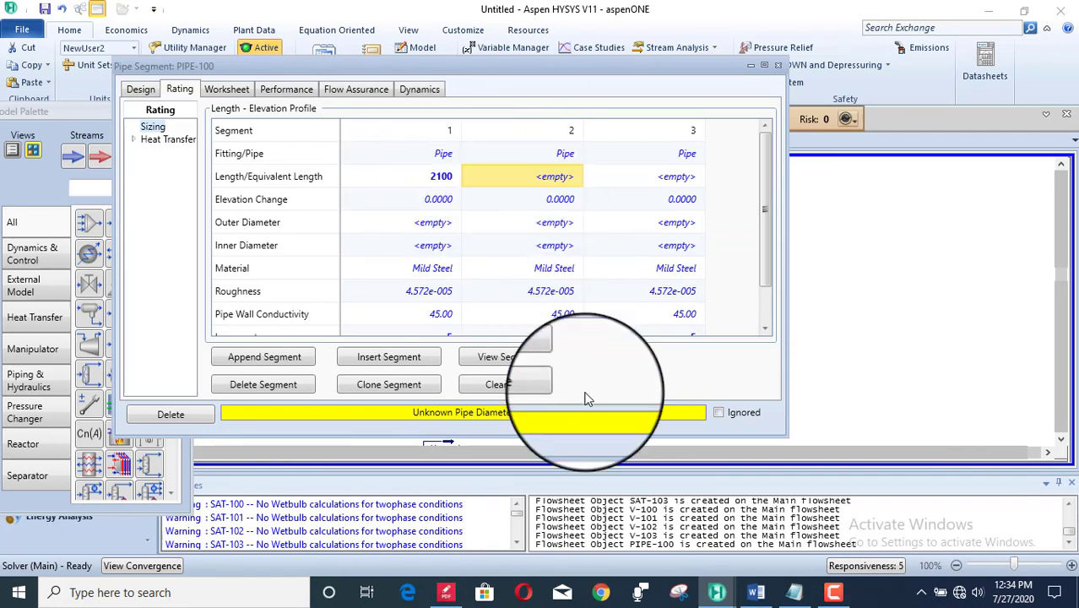
left_click(755, 592)
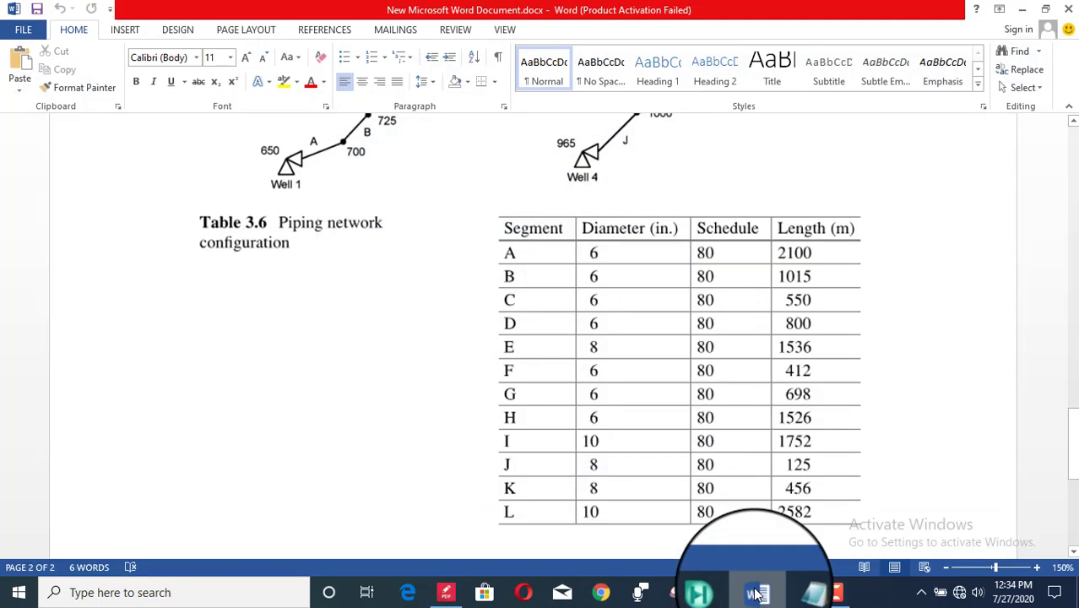
left_click(756, 593)
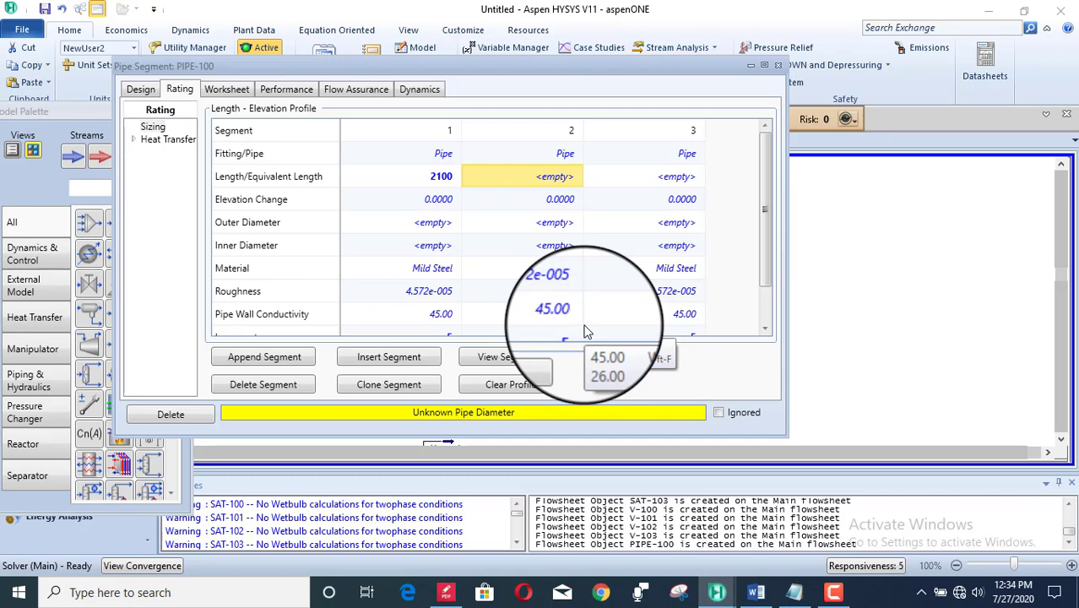
left_click(535, 183)
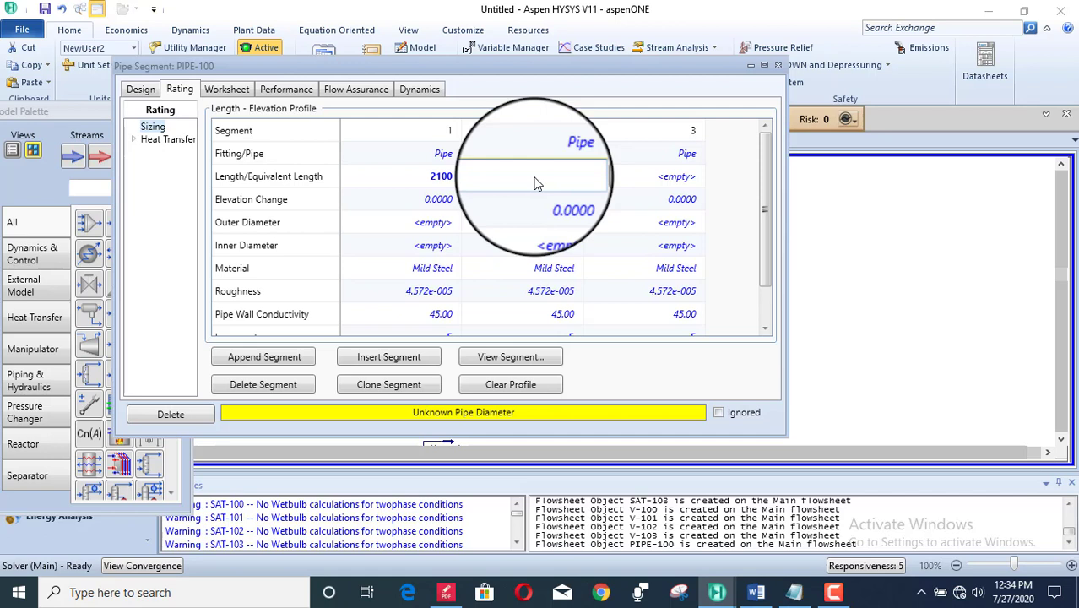
type("5")
key("Return")
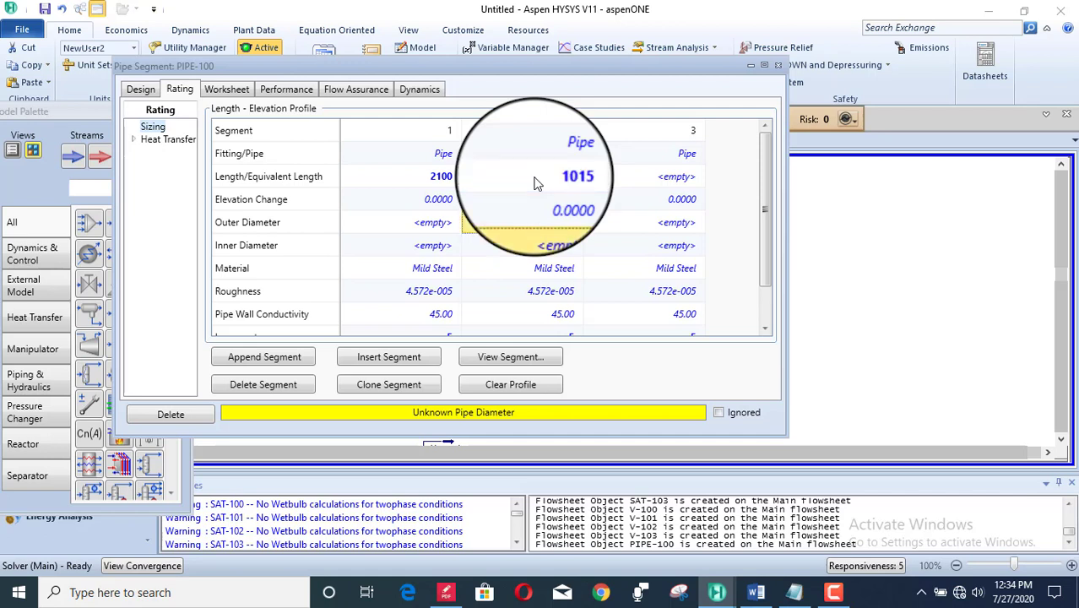
Set the length of PIPE-100's segment 3 to 550 m
left_click(647, 177)
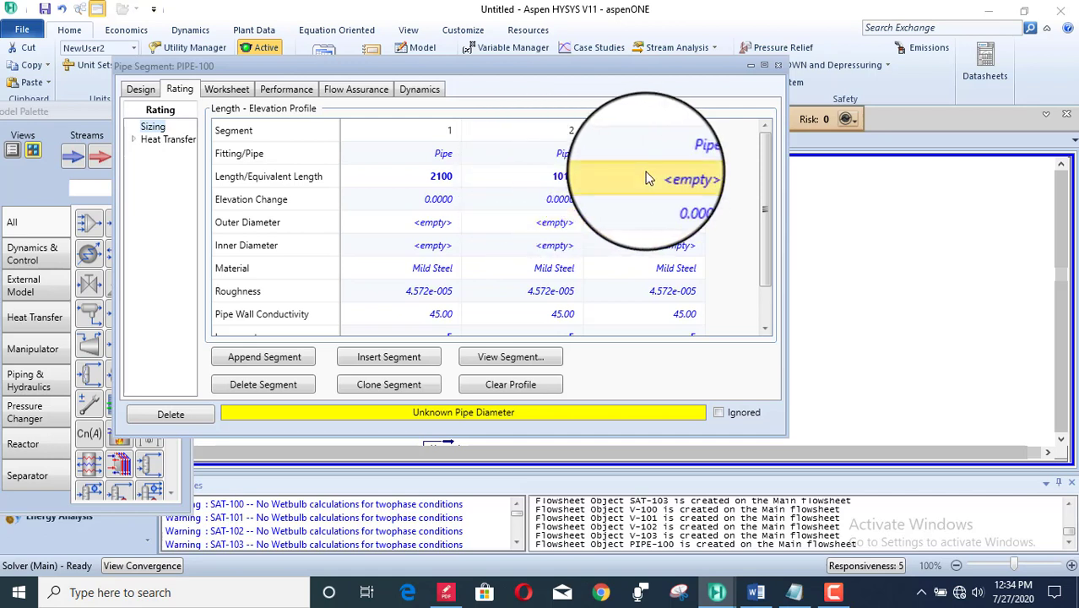
left_click(648, 177)
type("550")
key("Return")
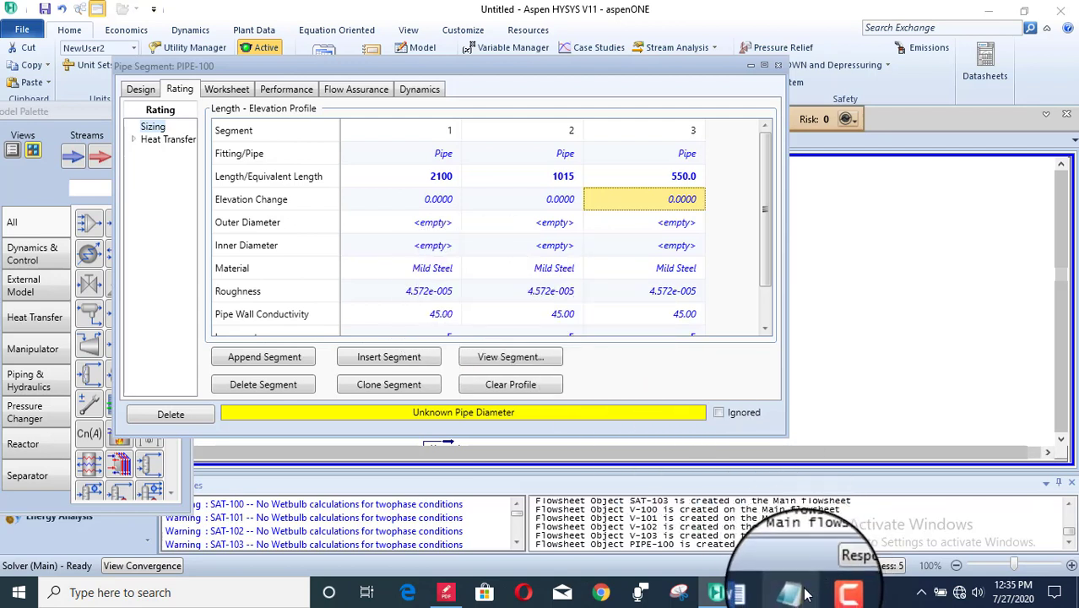
Check the pipe sizes in the Word table, then return to HYSYS and specify segment 1 as Schedule 80 with a 6 inch nominal diameter
left_click(760, 595)
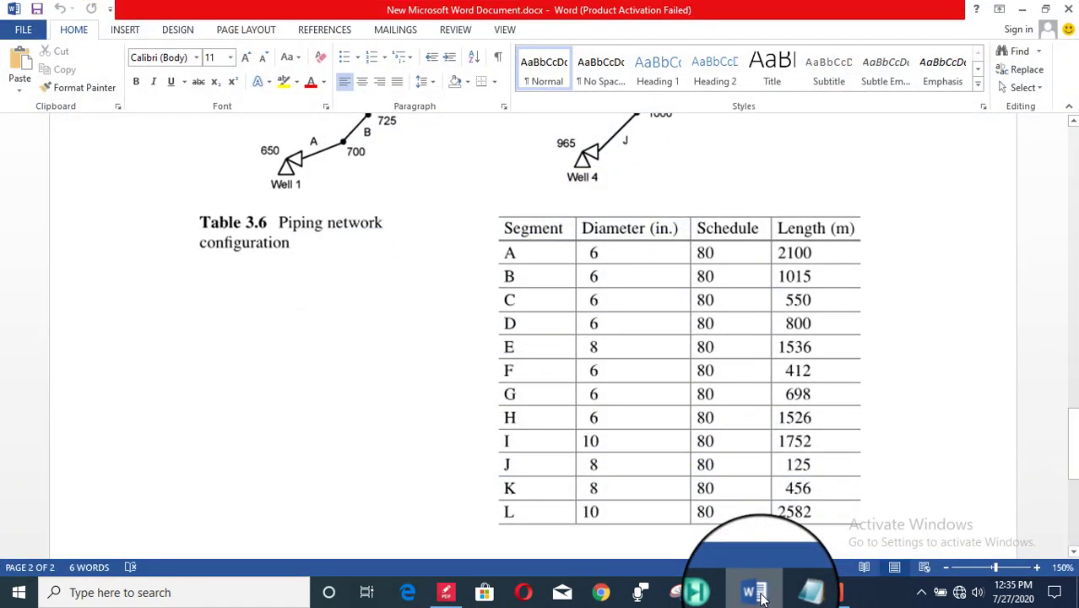
left_click(760, 594)
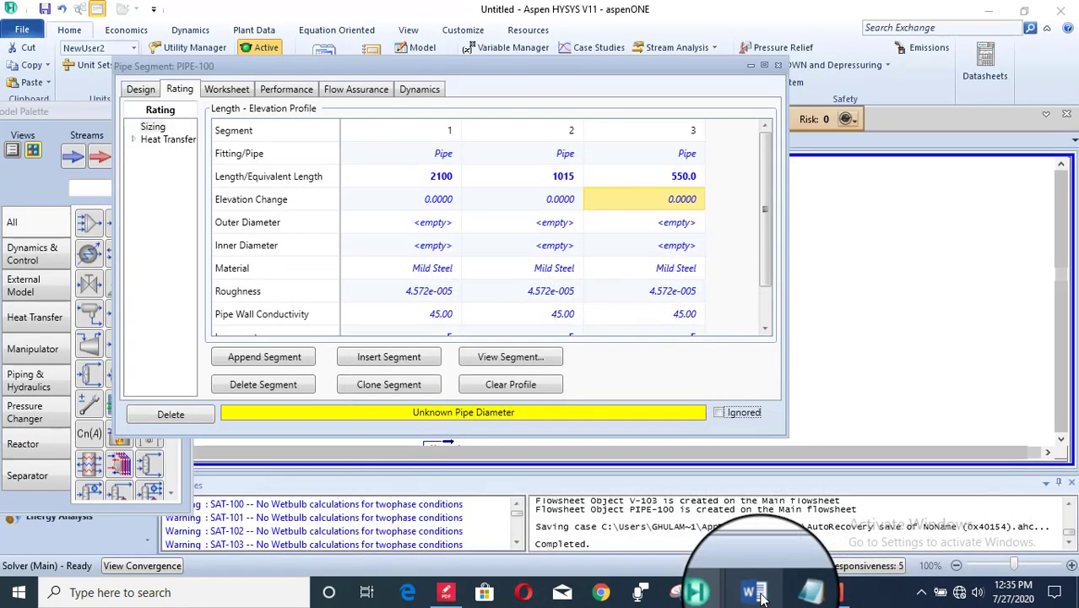
double_click(424, 224)
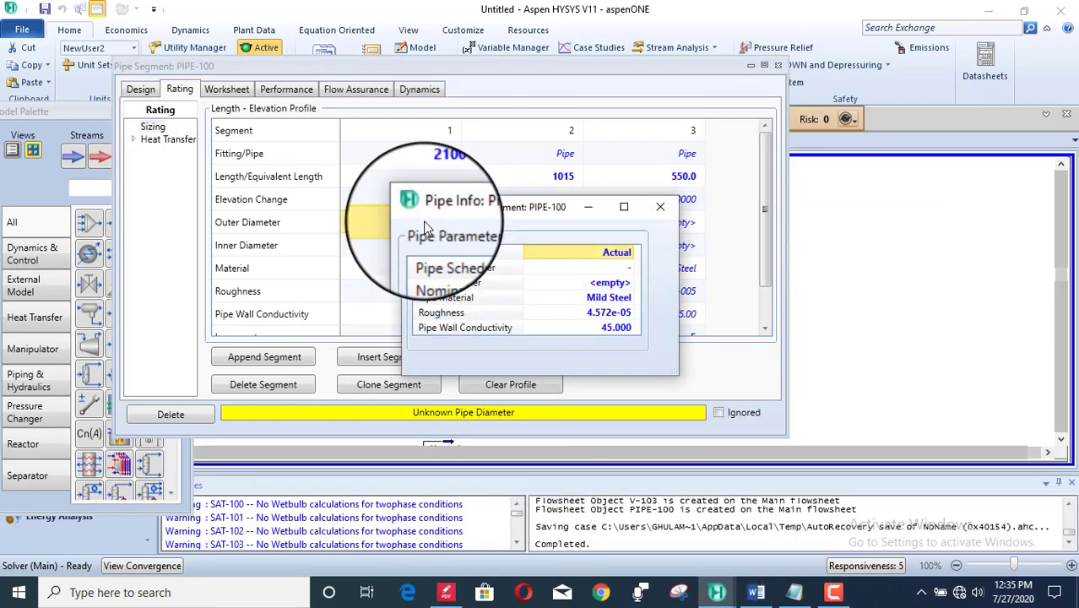
left_click(541, 253)
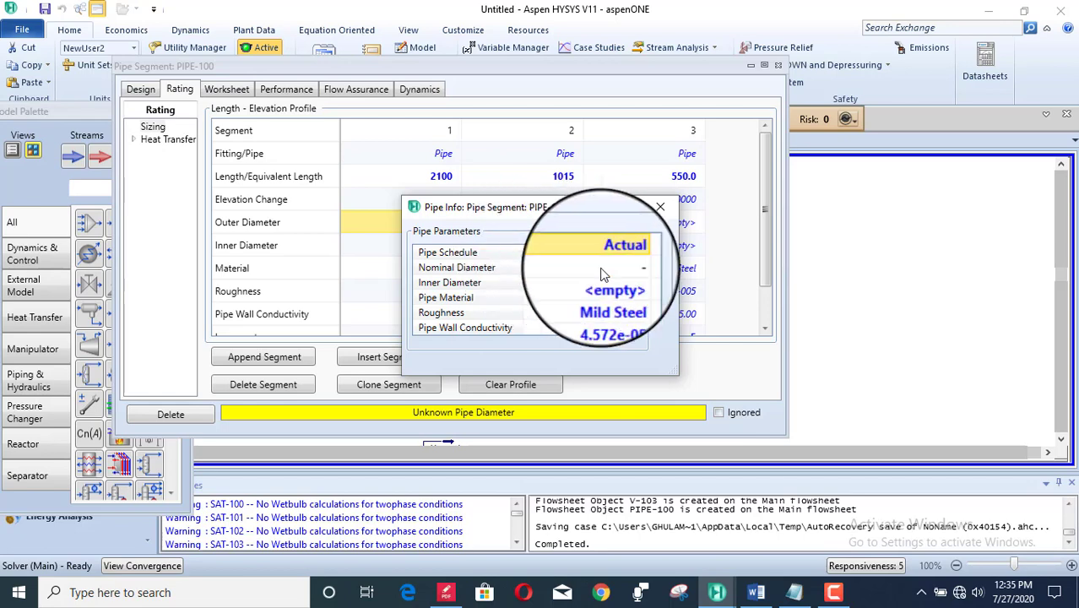
left_click(632, 253)
left_click(633, 253)
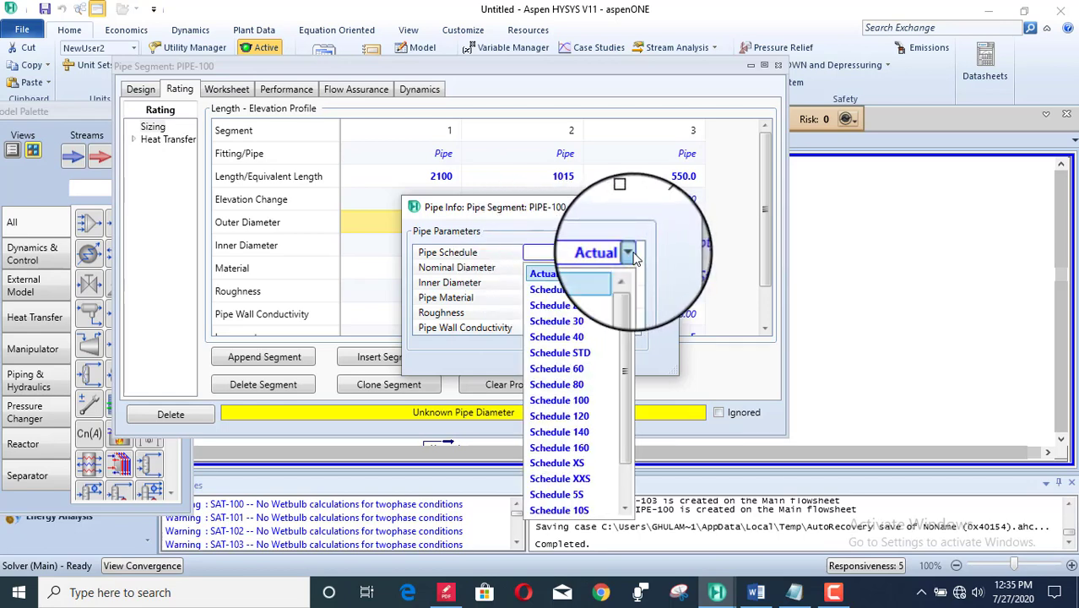
left_click(591, 388)
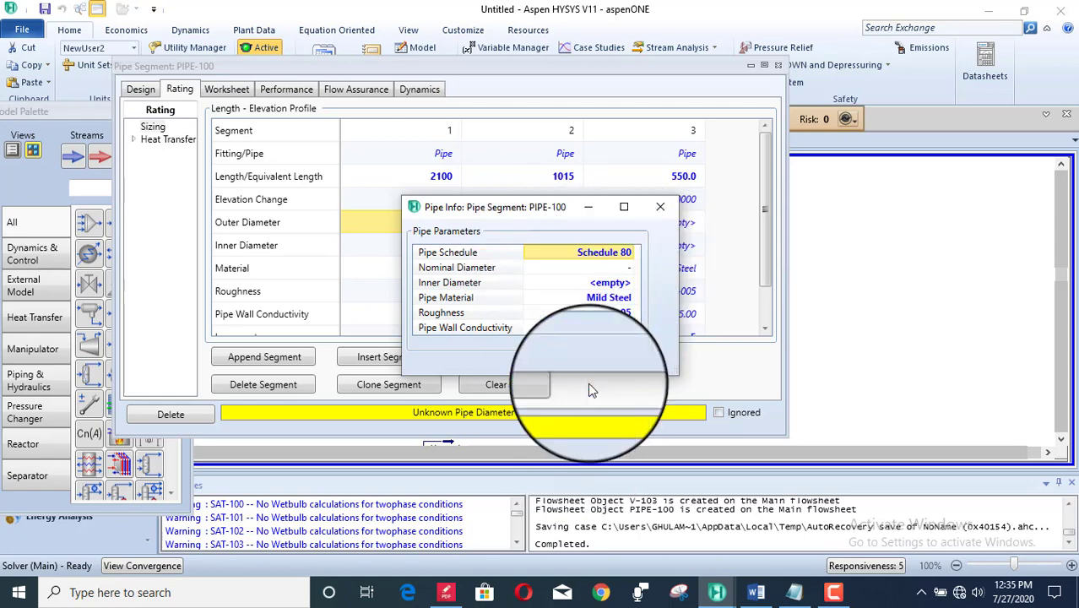
left_click(629, 268)
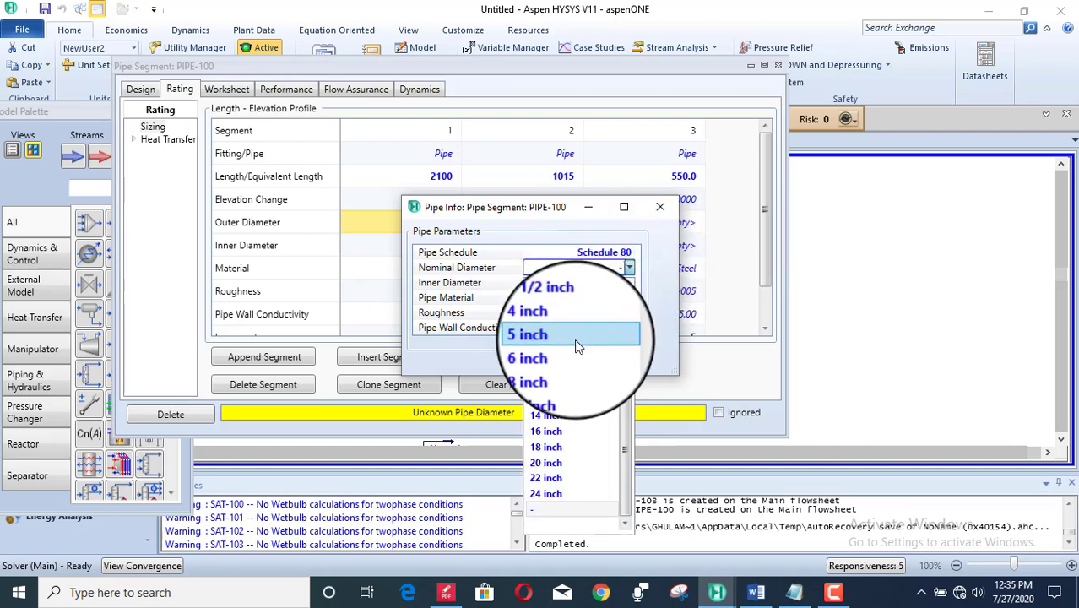
left_click(572, 356)
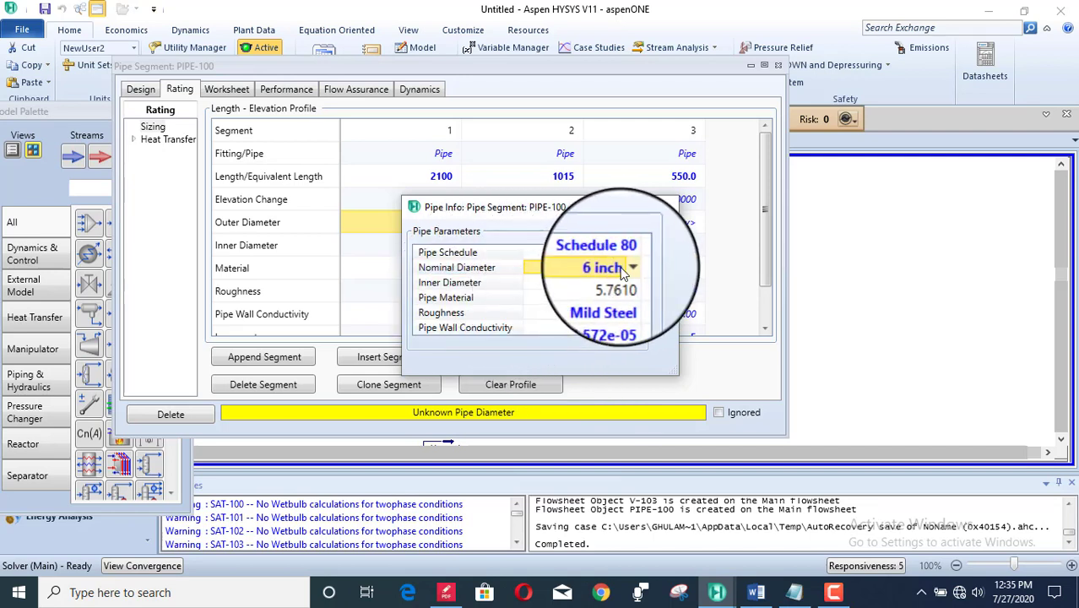
left_click(661, 211)
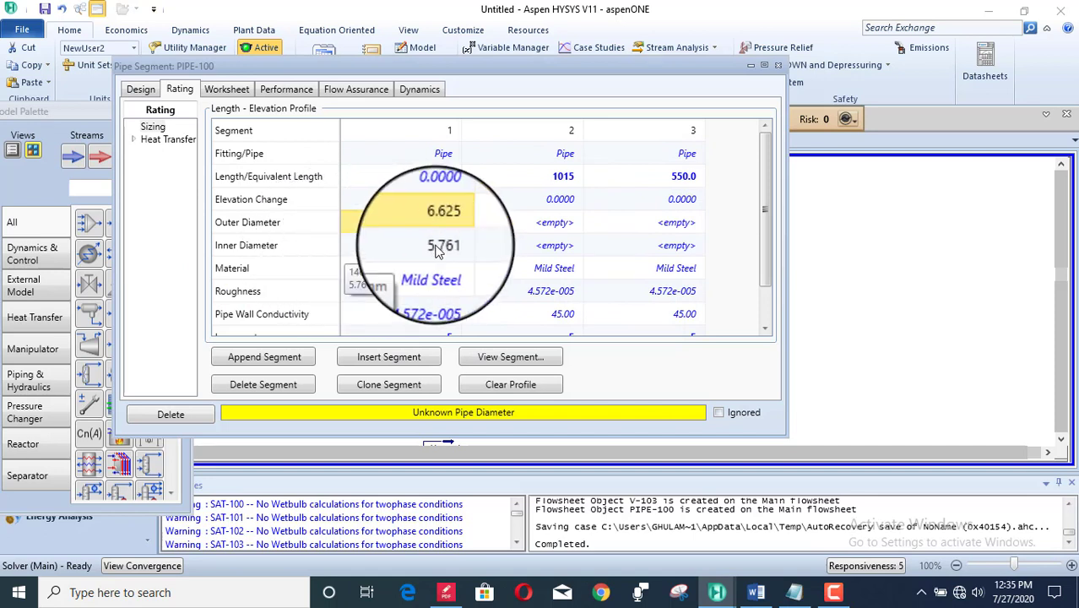
Specify segment 2 of PIPE-100 as Schedule 80 pipe with a 6 inch nominal diameter
double_click(542, 226)
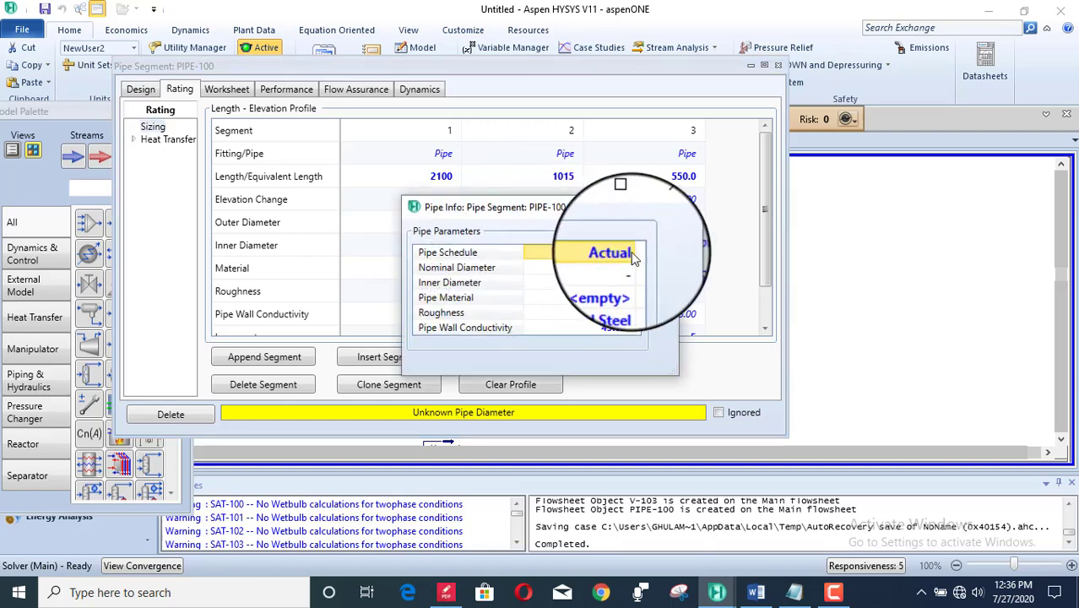
left_click(629, 253)
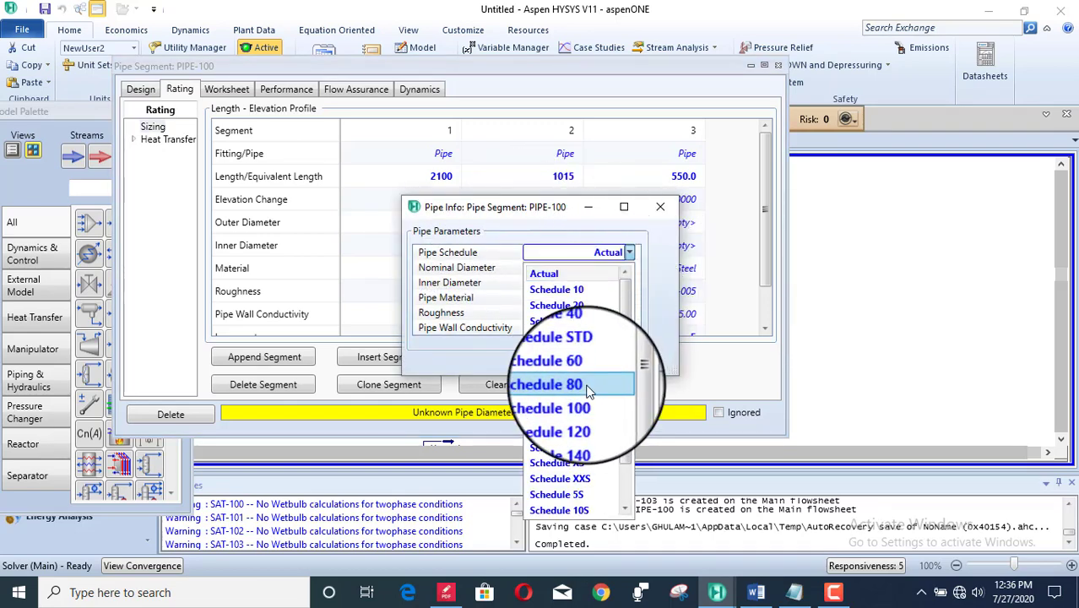
left_click(589, 389)
left_click(629, 268)
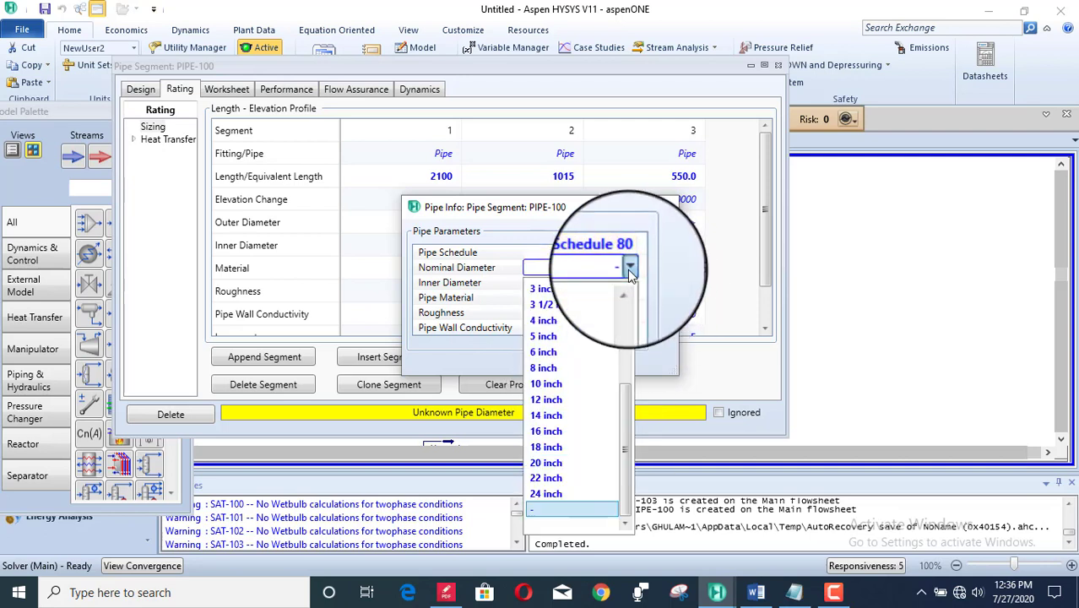
left_click(563, 354)
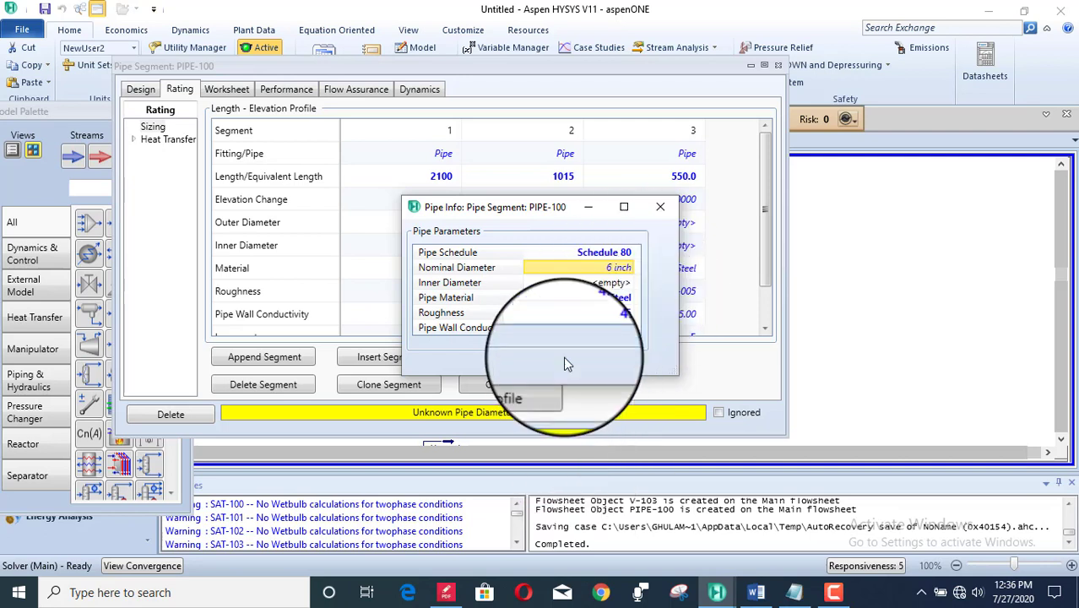
left_click(660, 207)
Specify segment 3 of PIPE-100 as Schedule 80 pipe with a 6 inch nominal diameter
left_click(697, 224)
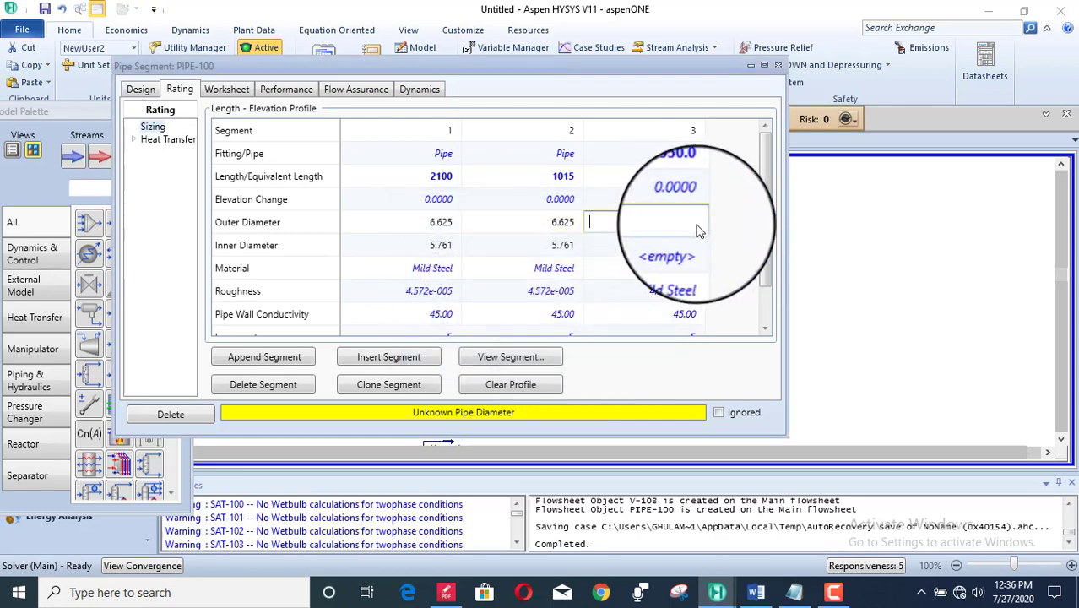
left_click(629, 258)
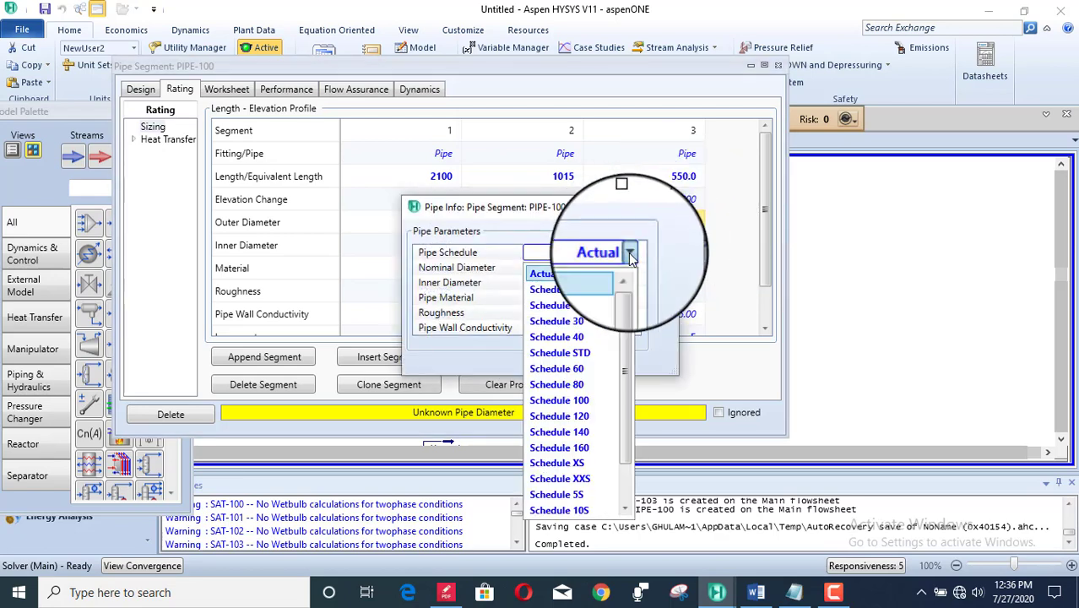
left_click(584, 384)
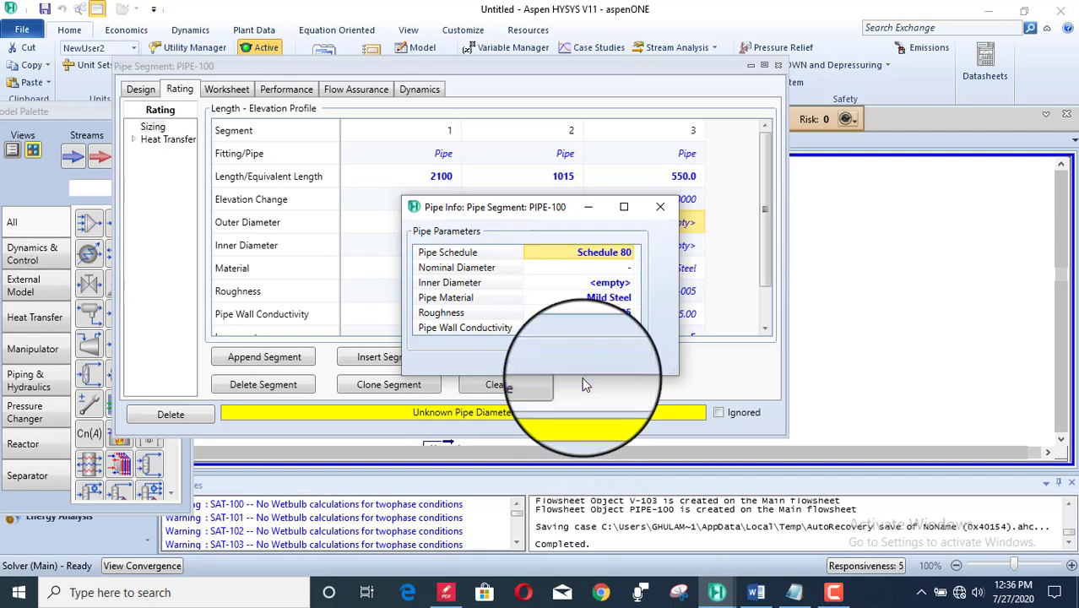
left_click(628, 268)
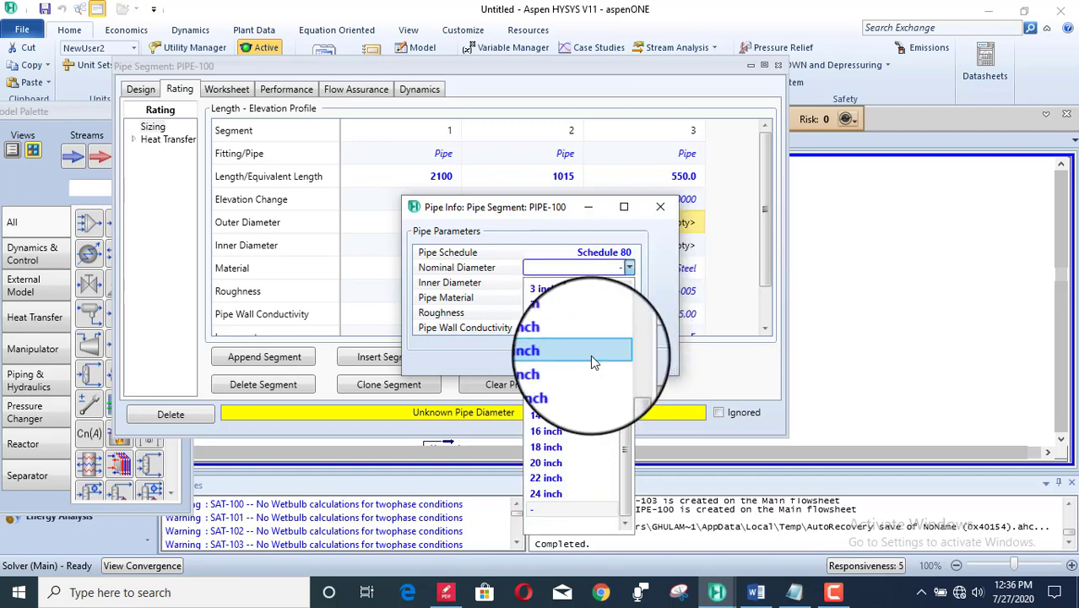
left_click(592, 363)
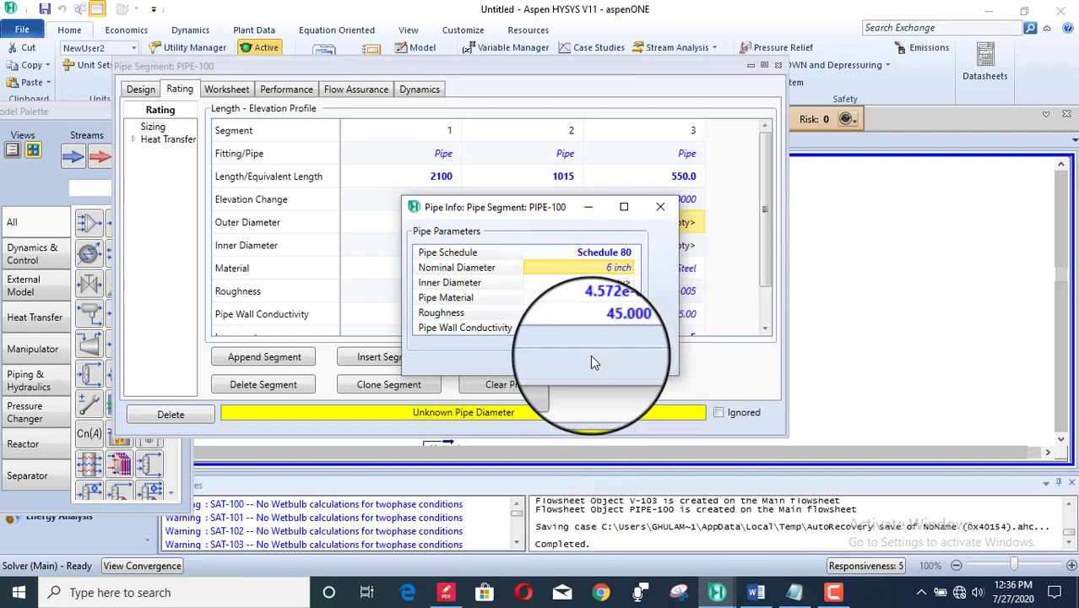
left_click(660, 204)
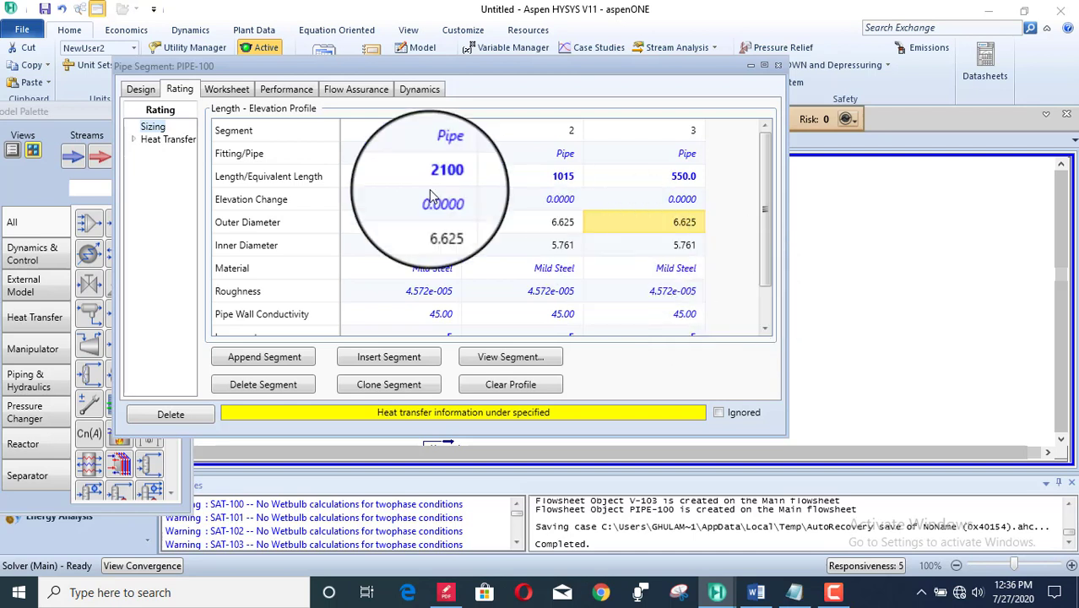
Set the ambient temperature to 85 F in PIPE-100's heat transfer coefficient estimation
left_click(165, 152)
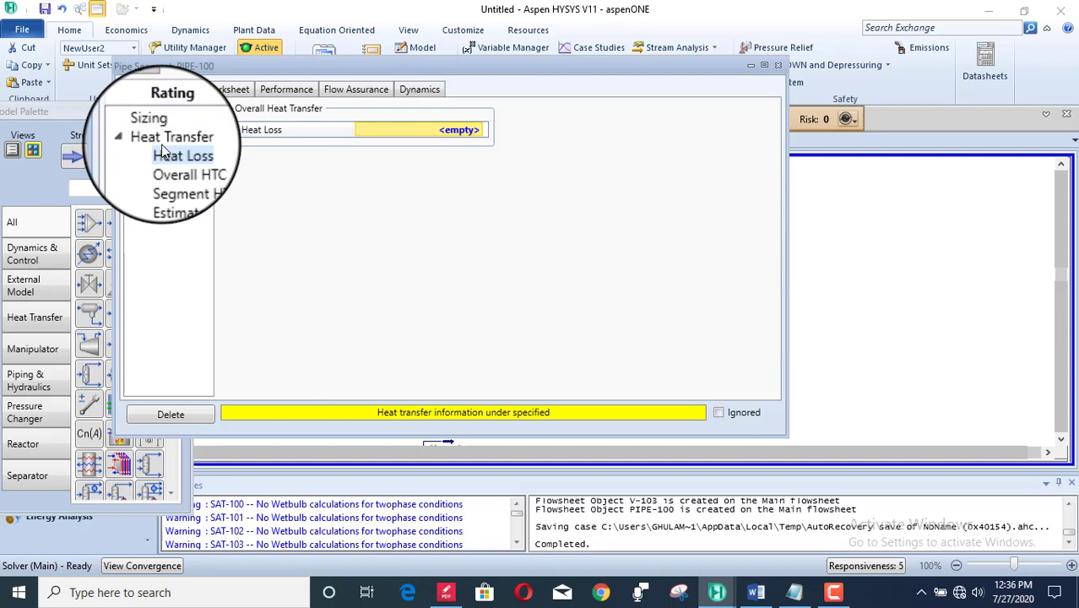
left_click(187, 196)
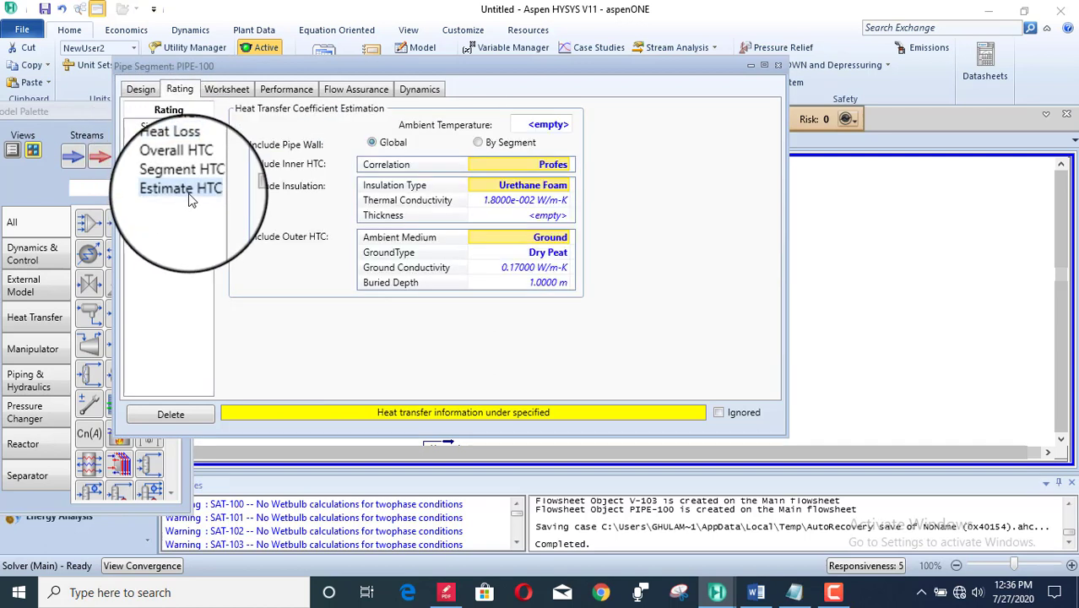
left_click(557, 124)
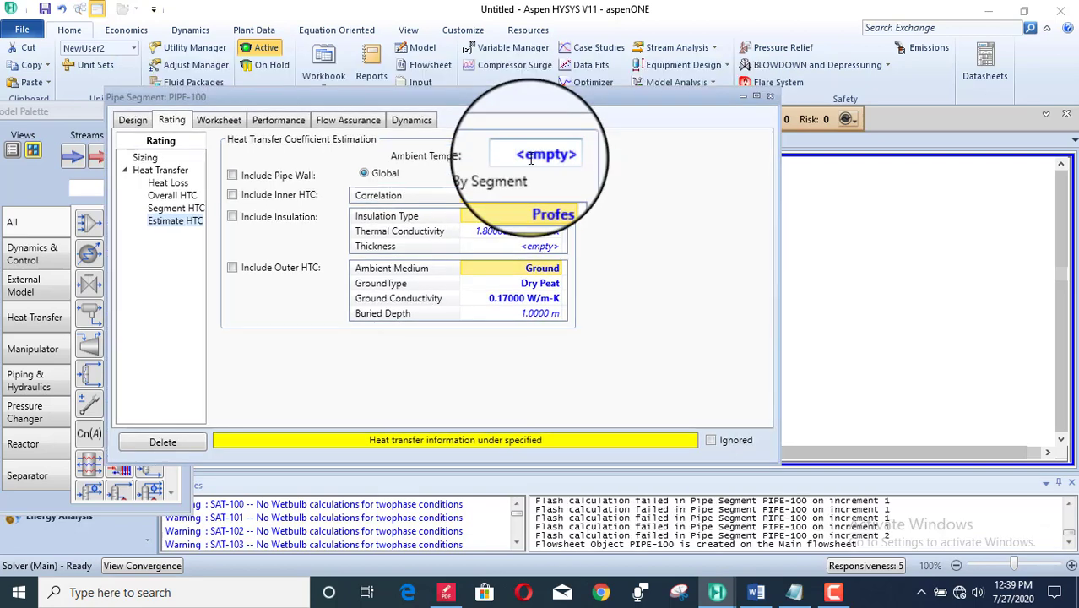
type("85")
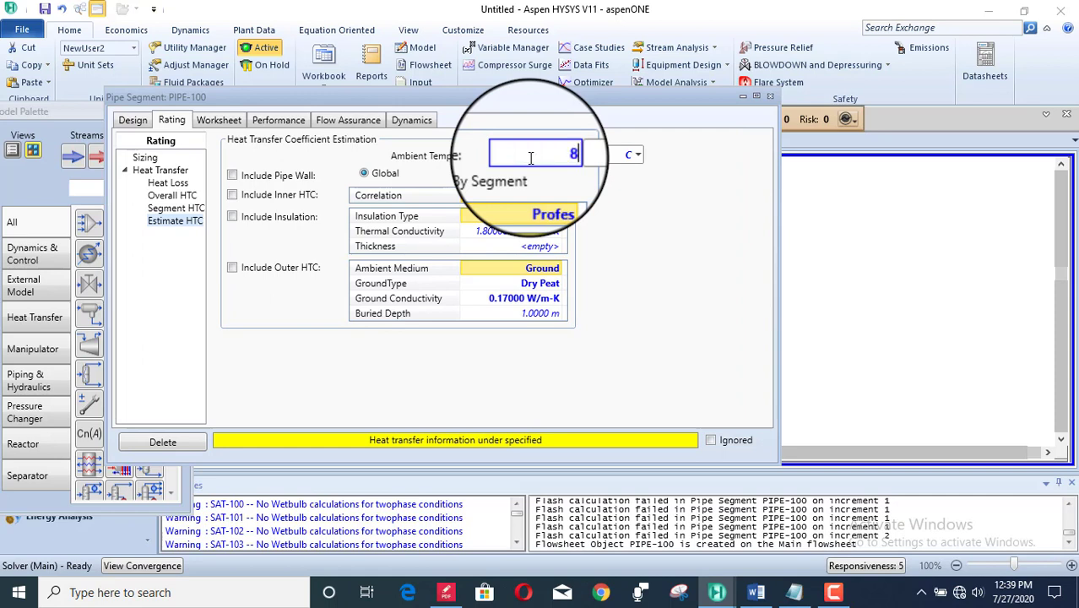
left_click(604, 163)
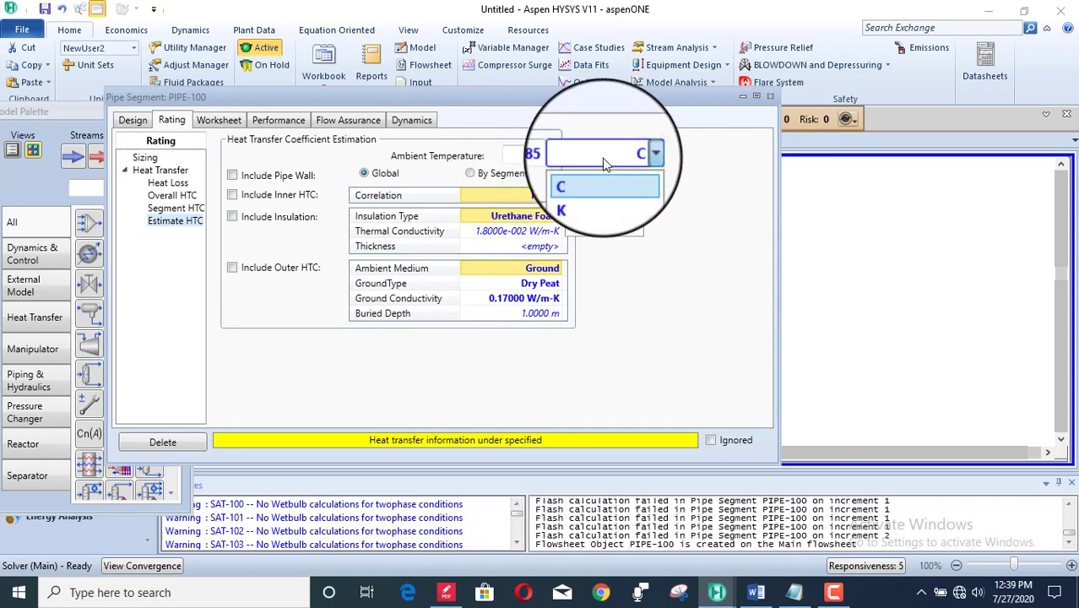
key("f")
key("Return")
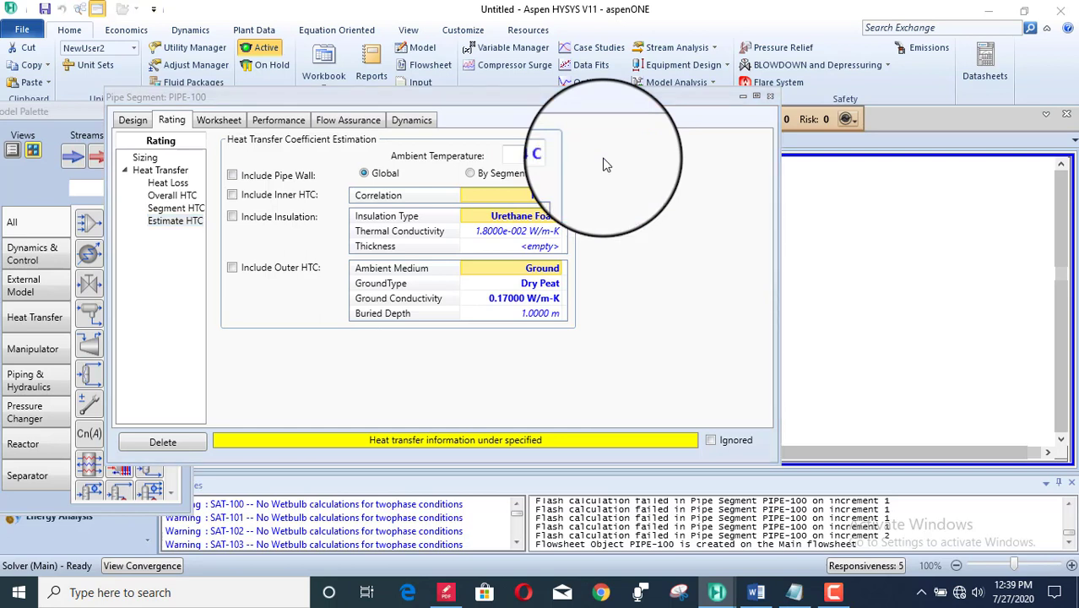
Include the pipe wall, inner HTC and outer HTC in PIPE-100's heat transfer coefficient estimation and close its window
left_click(233, 176)
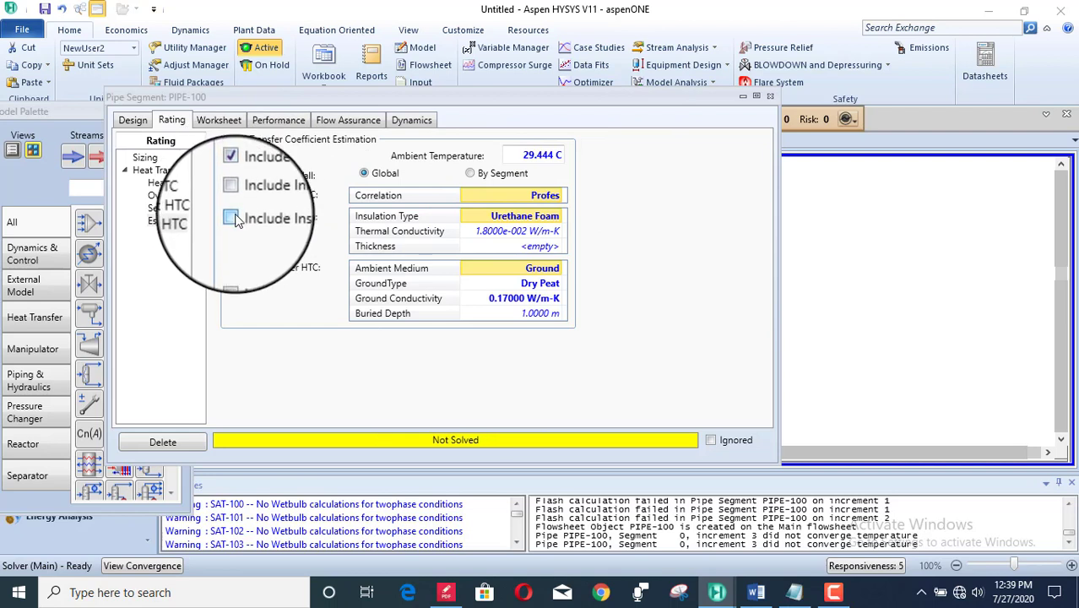
left_click(232, 197)
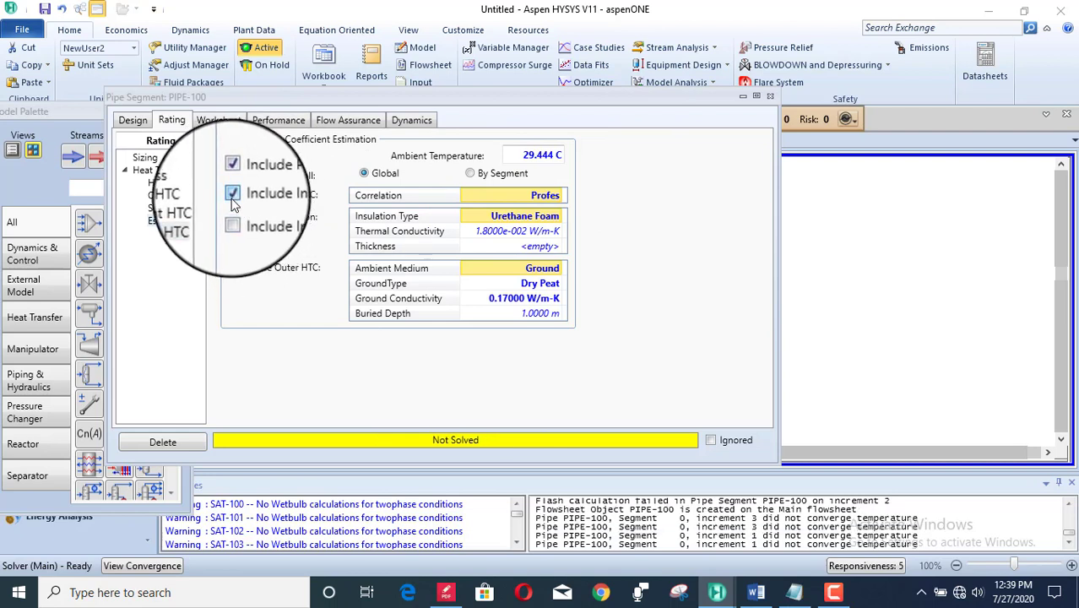
left_click(232, 268)
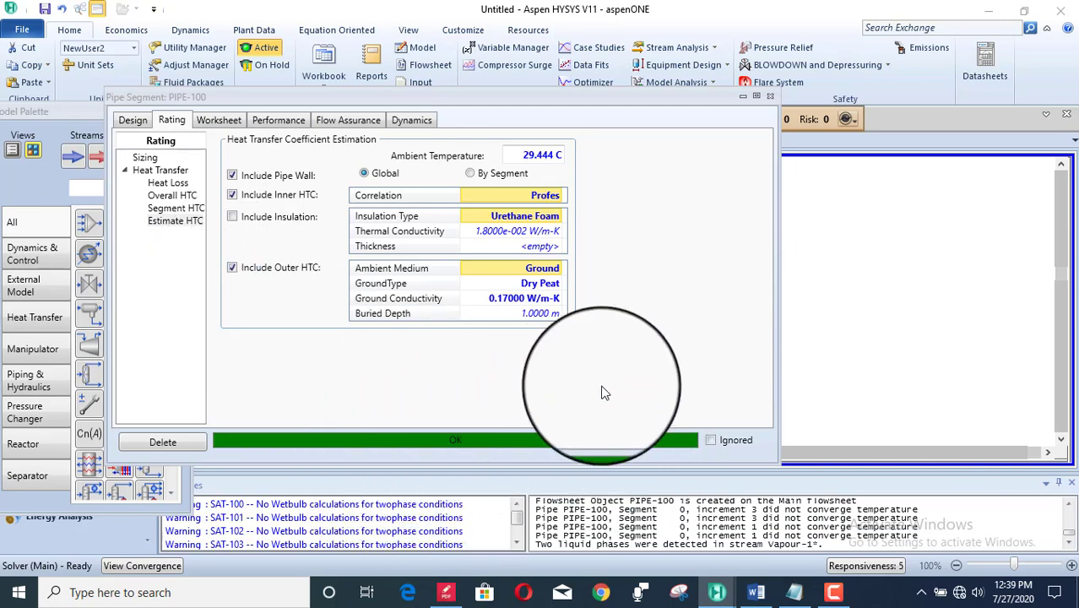
left_click(769, 98)
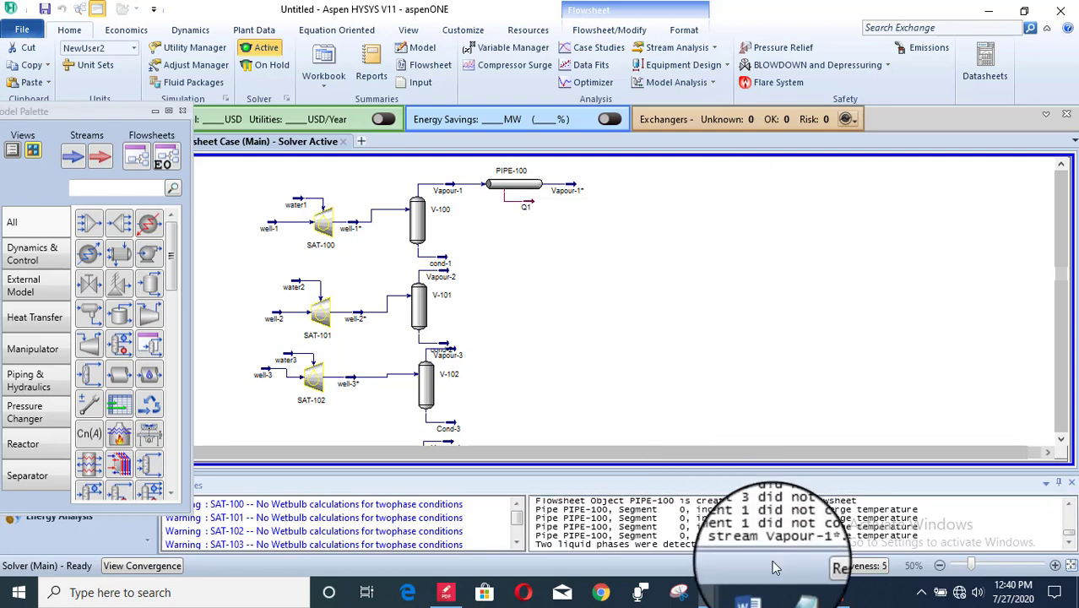
Check well 2's piping in the Word network diagram and table, return to HYSYS and place a new pipe segment beside separator V-101
left_click(757, 595)
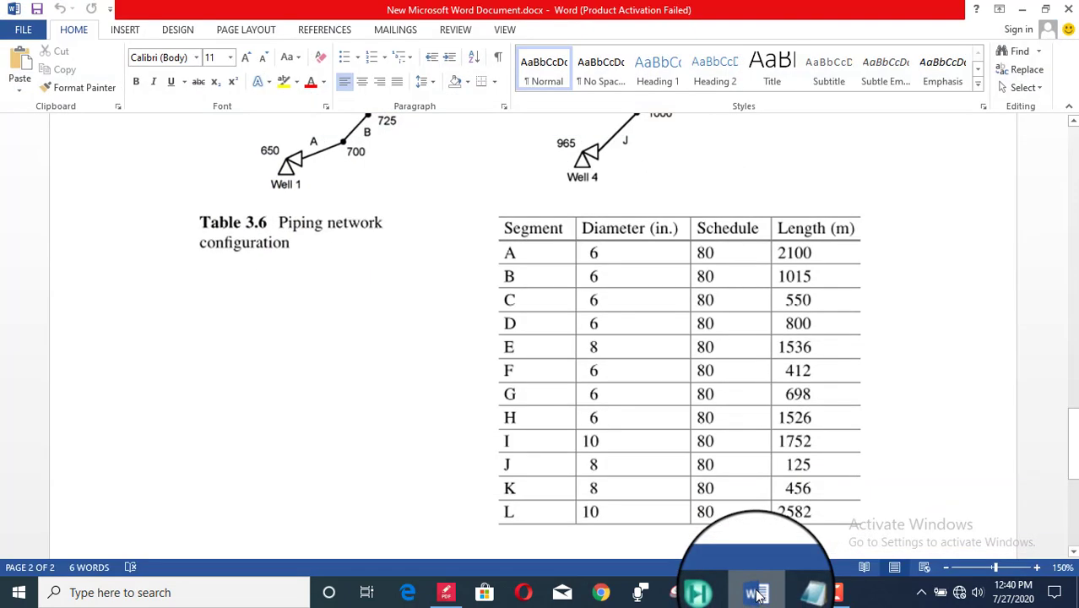
left_click_drag(1073, 430, 1076, 398)
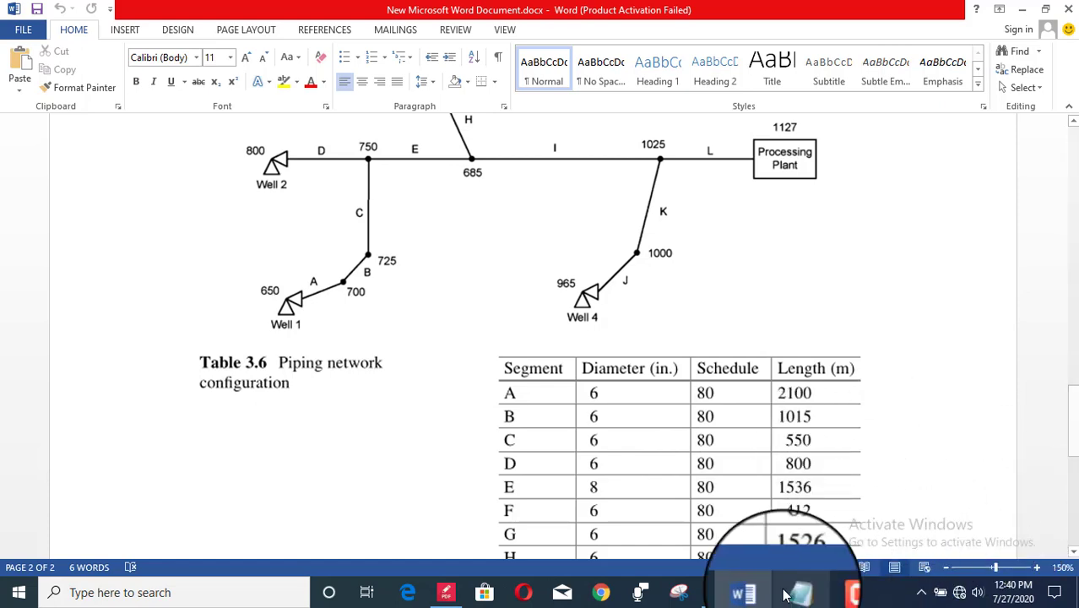
left_click(716, 592)
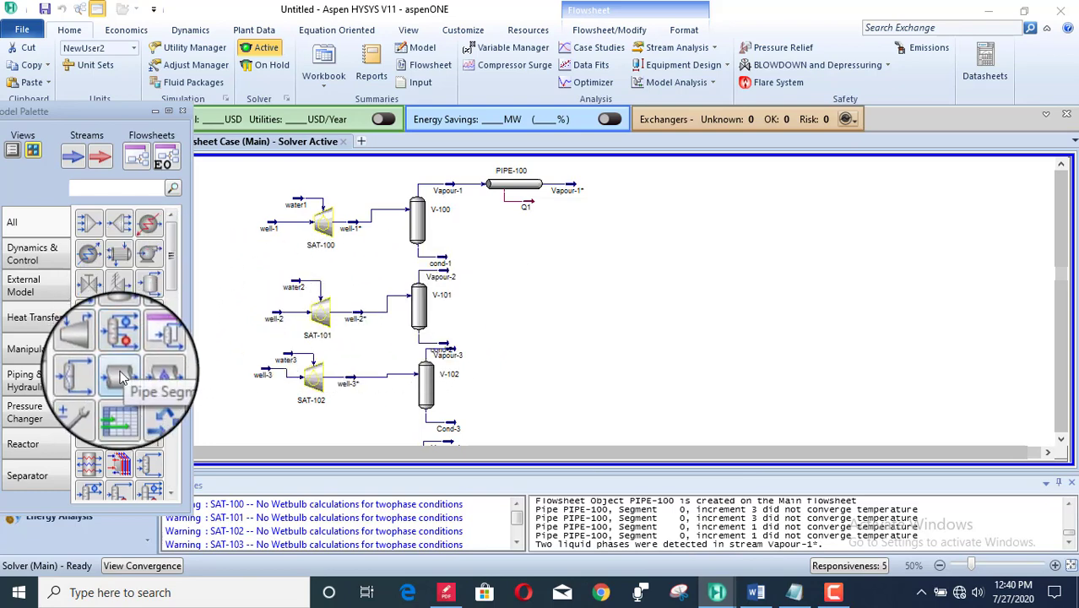
left_click(119, 375)
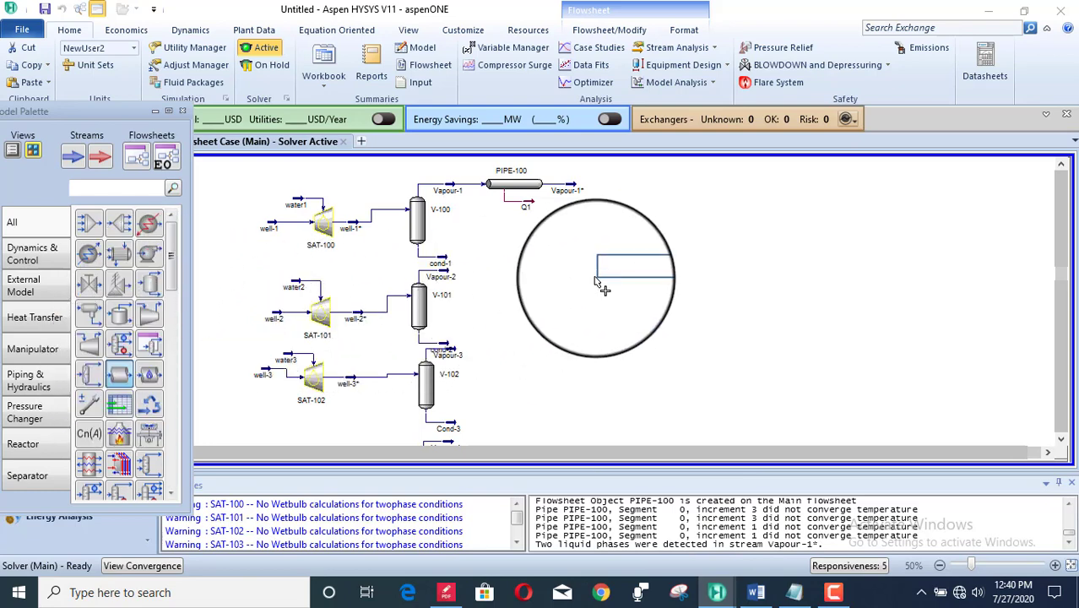
left_click(504, 287)
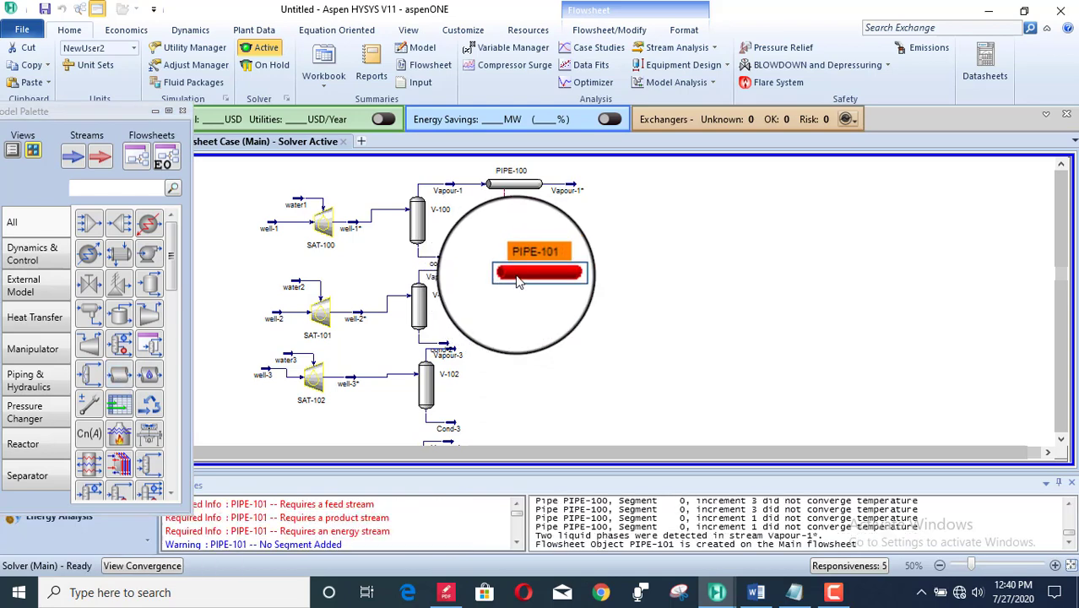
Connect PIPE-101 with inlet Vapour-2, outlet Vapour-2* and energy stream Q2
double_click(515, 281)
left_click(363, 333)
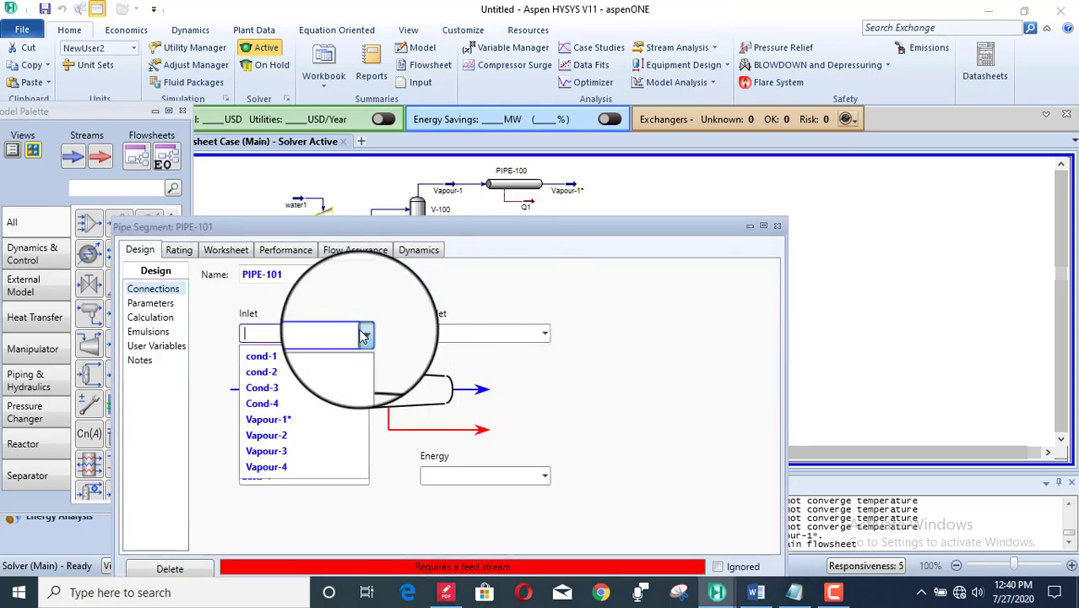
left_click(312, 434)
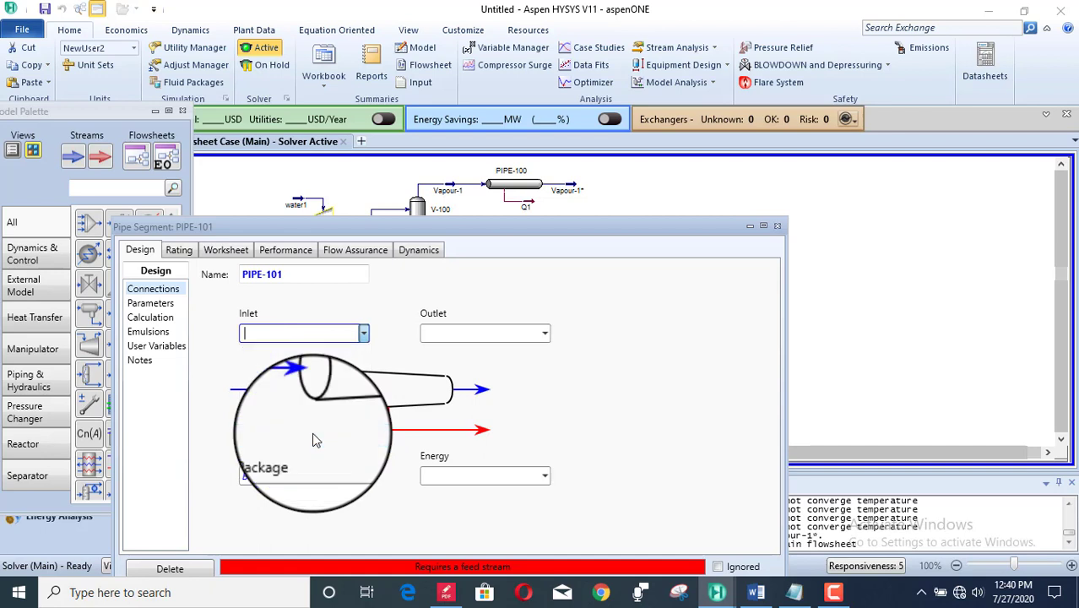
left_click(457, 333)
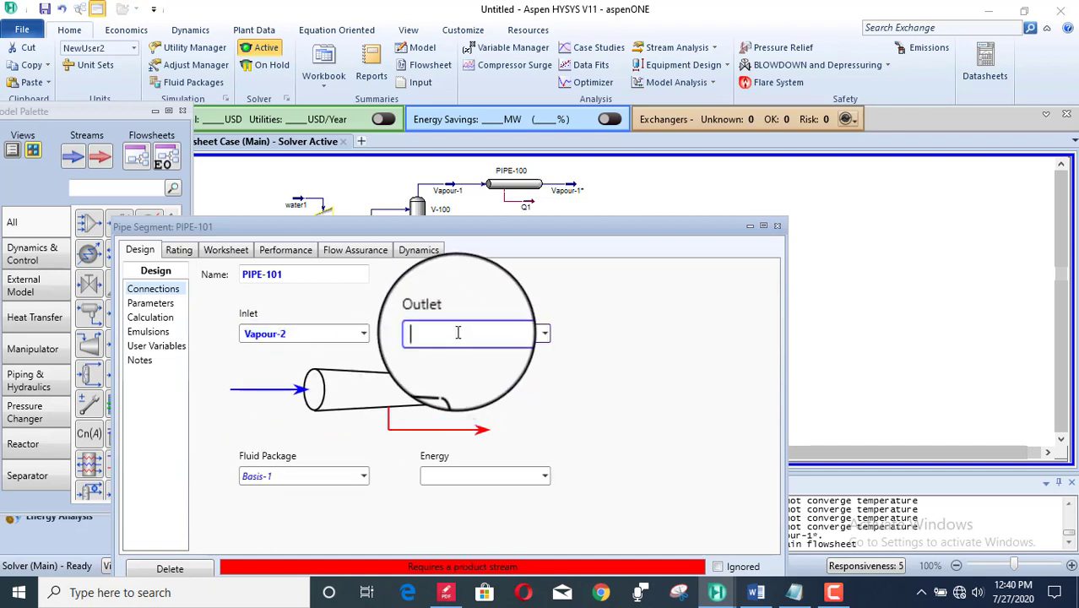
type("Vo")
type("apour-2*")
left_click(447, 475)
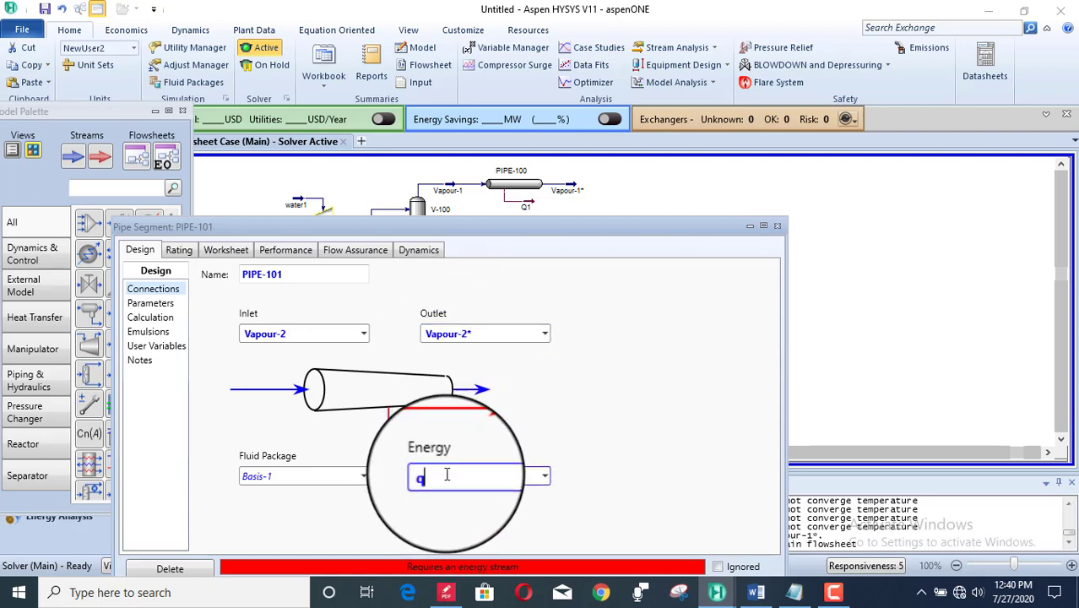
type("Q2")
key("Return")
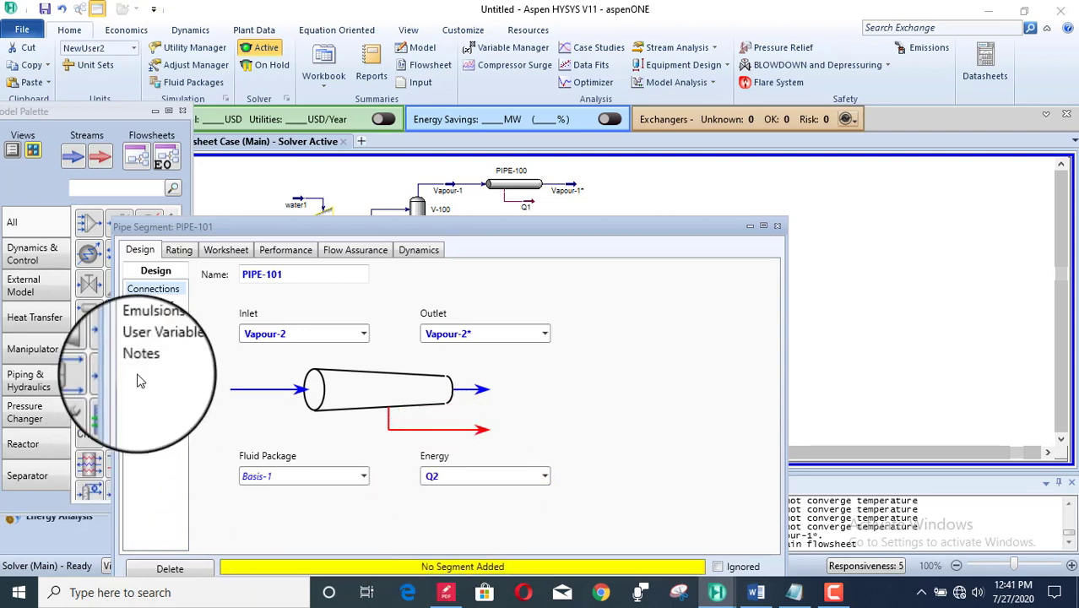
Append a pipe segment to PIPE-101's length-elevation profile and set its length to 800 m
left_click(177, 247)
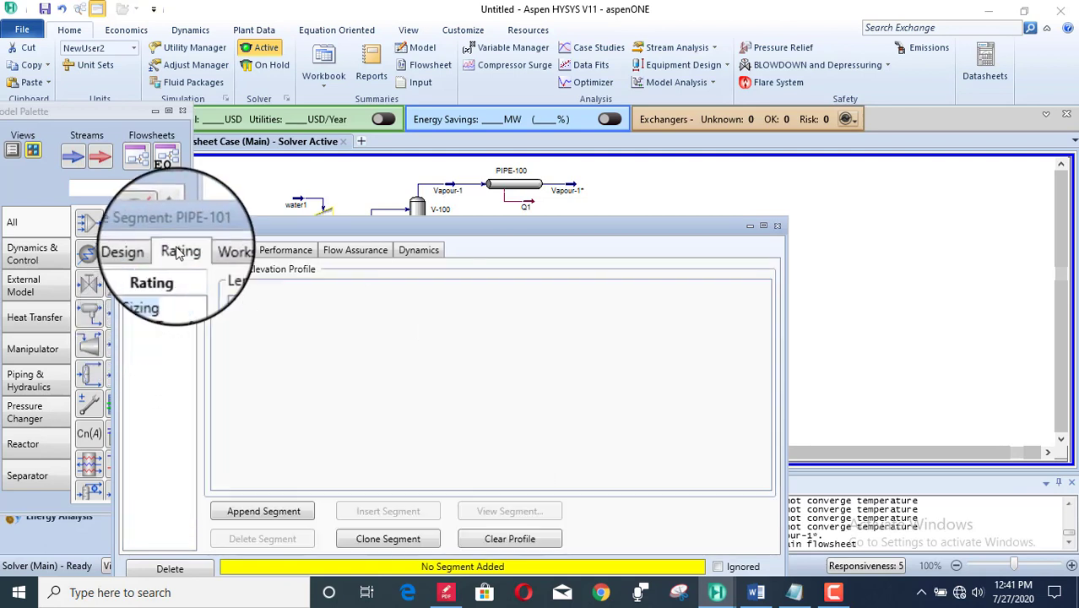
left_click(266, 511)
left_click(428, 338)
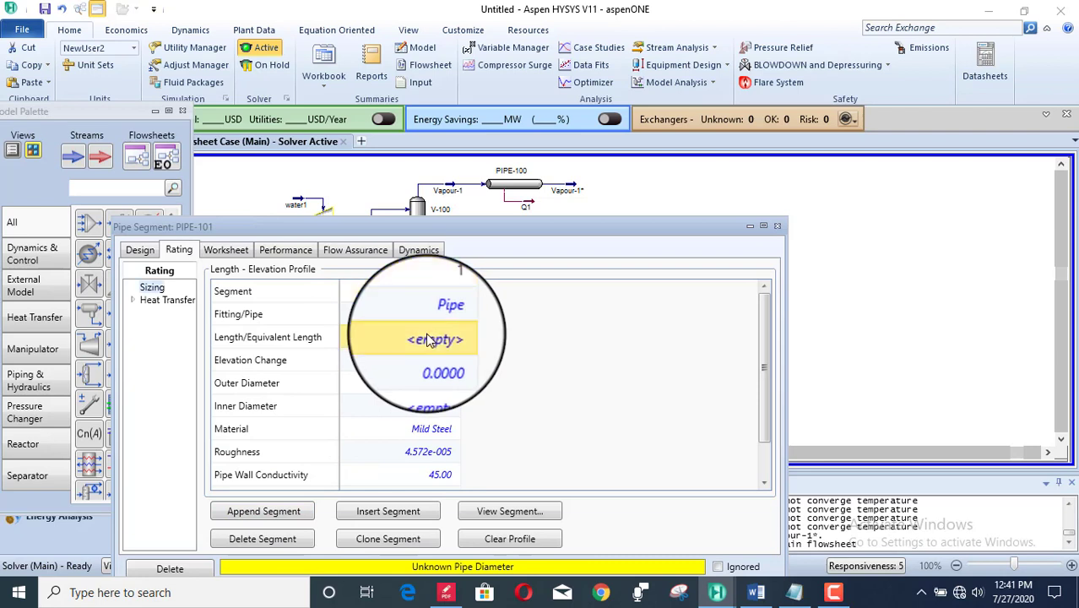
left_click(428, 339)
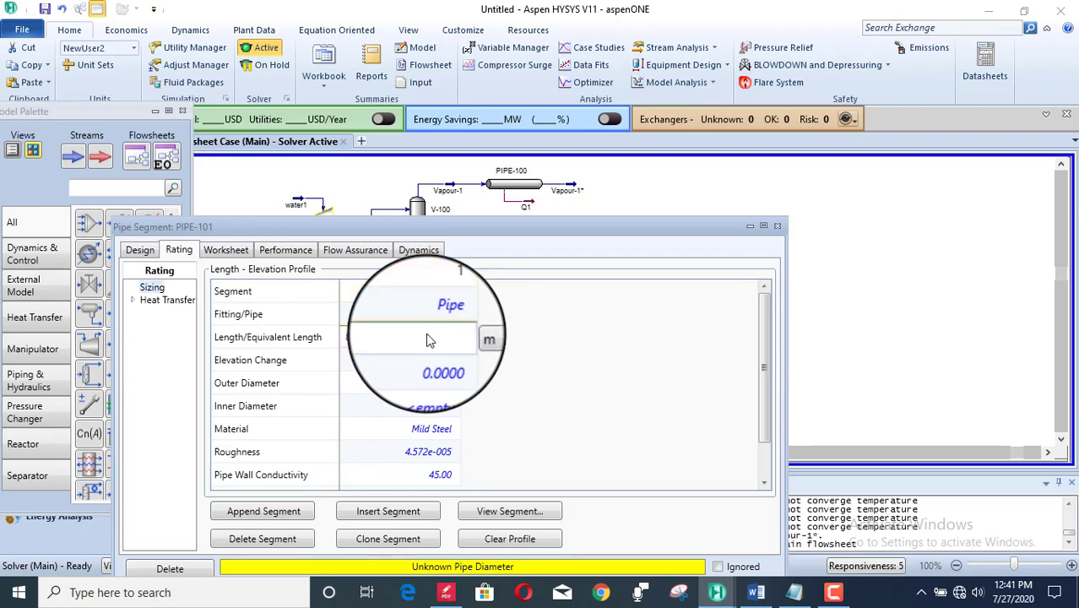
type("800")
key("Return")
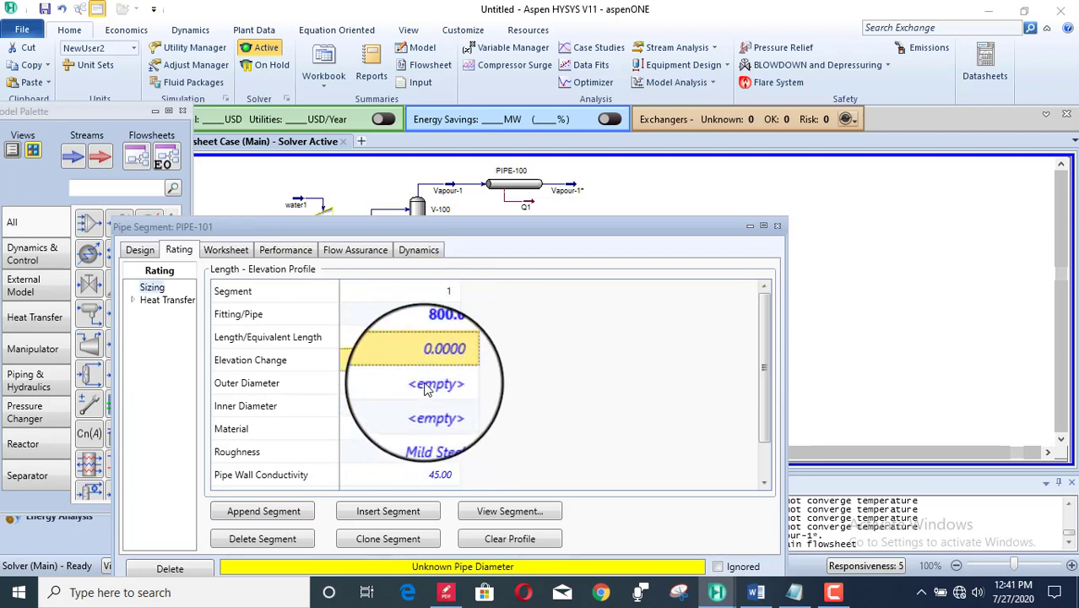
Open the pipe parameters for segment 1 of PIPE-101
double_click(426, 387)
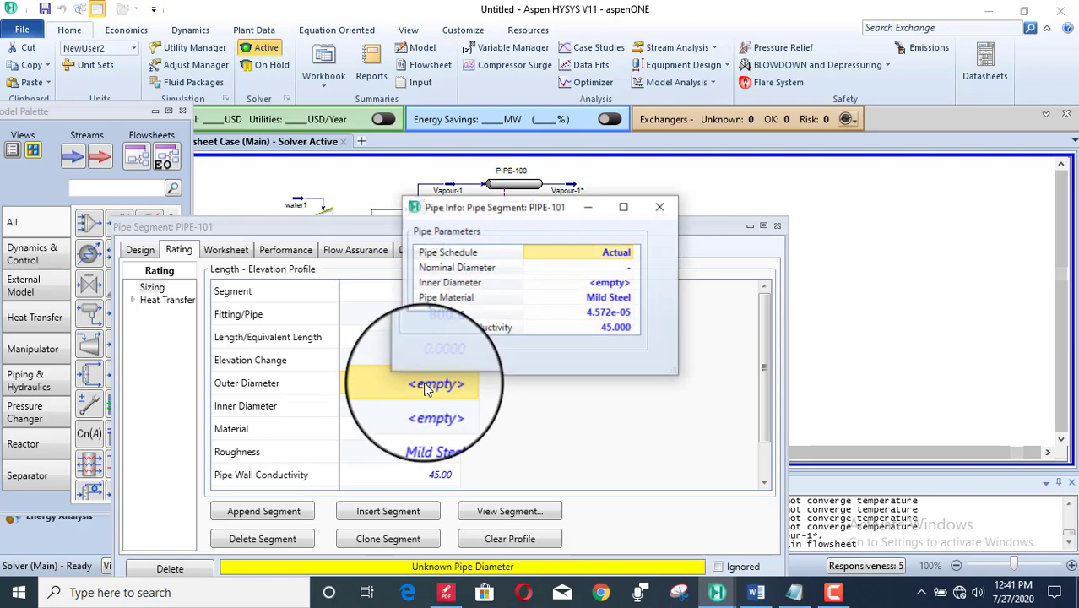
Specify the PIPE-101 segment with pipe schedule Schedule 80 and a nominal diameter of 6 inch
left_click(628, 254)
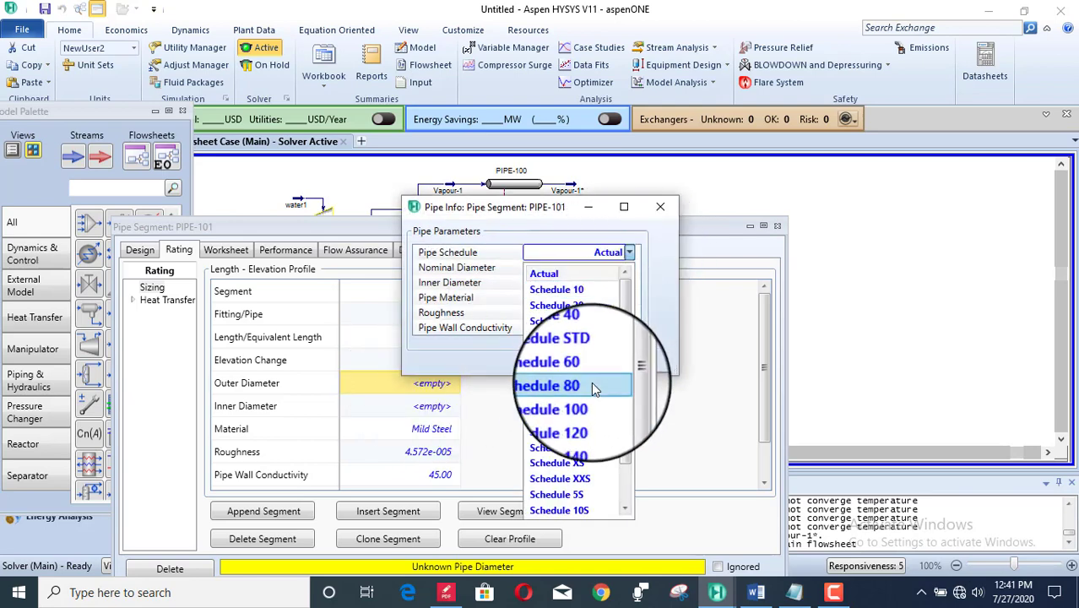
left_click(592, 385)
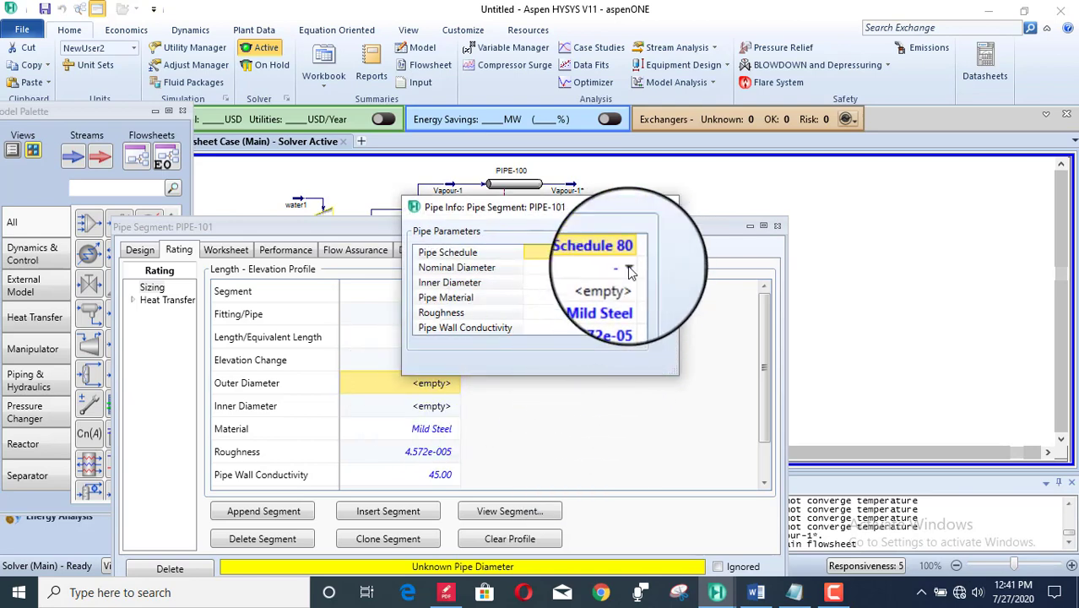
left_click(629, 268)
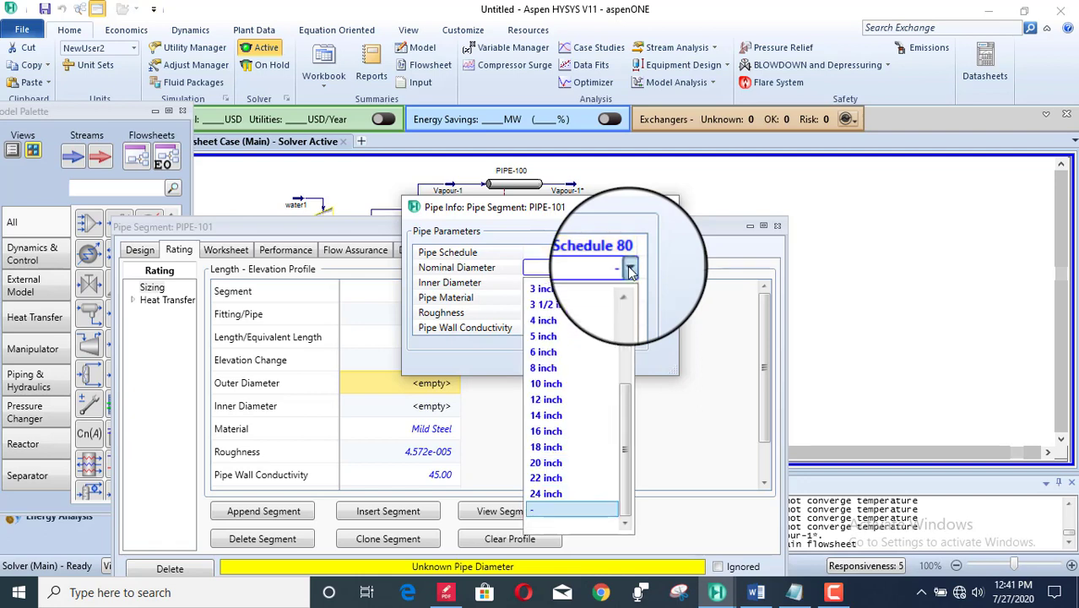
left_click(567, 351)
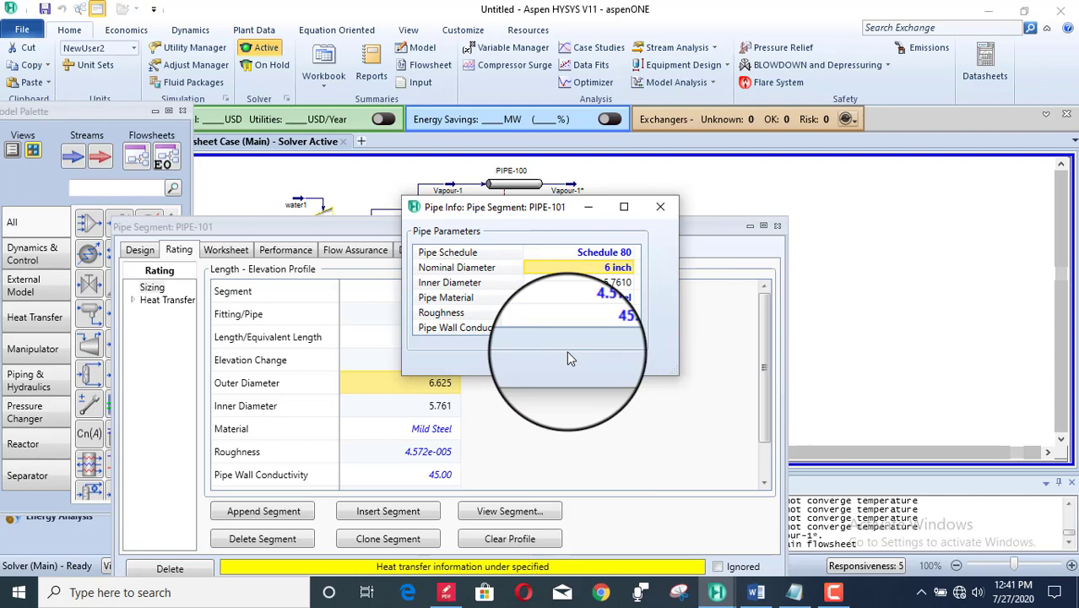
left_click(661, 207)
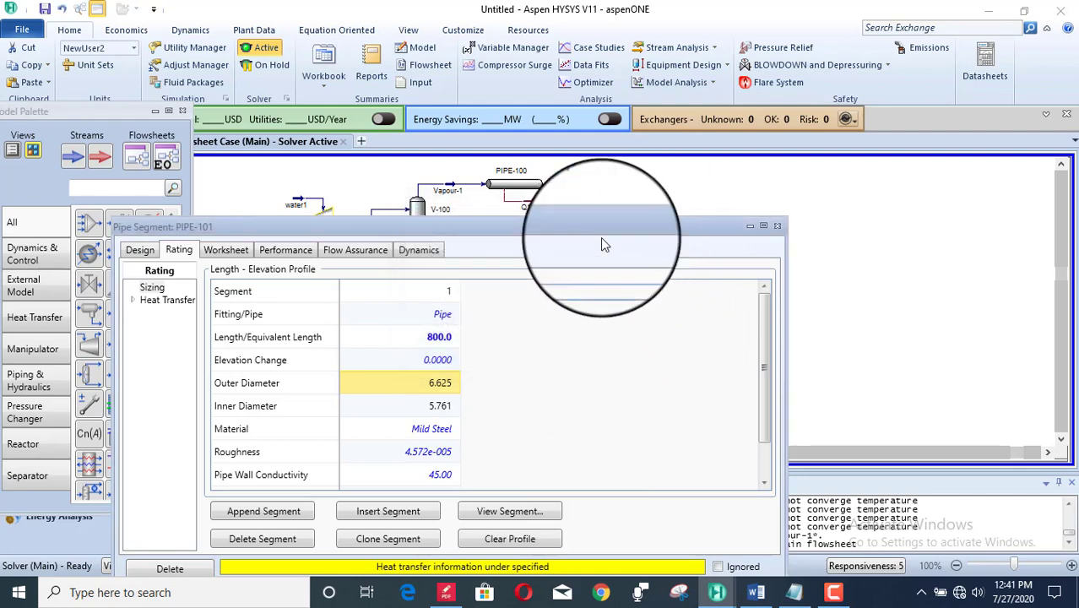
Set the ambient temperature to 85 F in PIPE-101's heat transfer coefficient estimation
left_click_drag(578, 226, 657, 113)
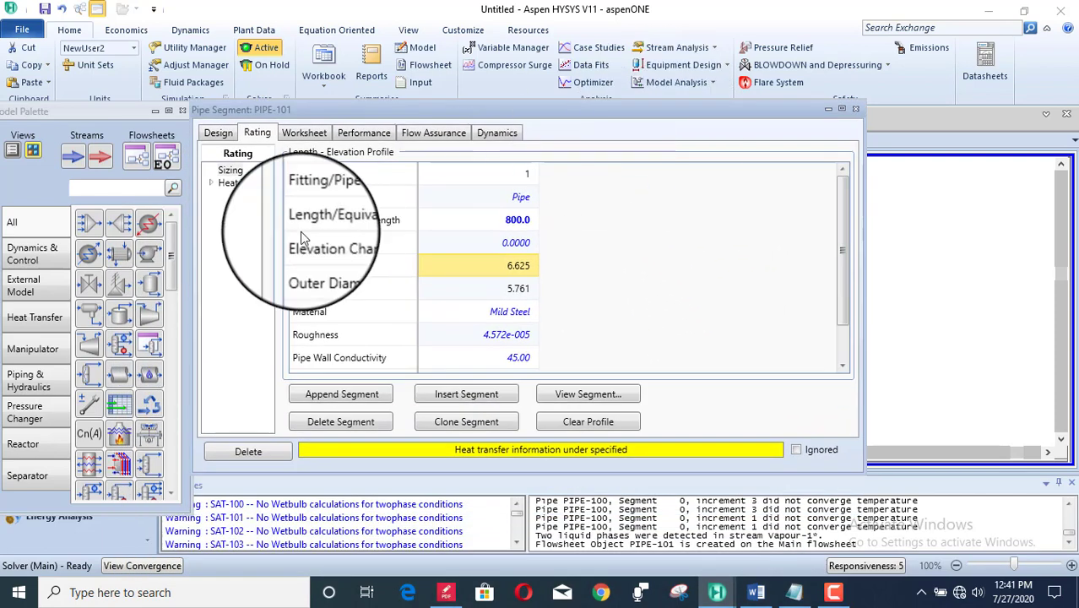
left_click(255, 190)
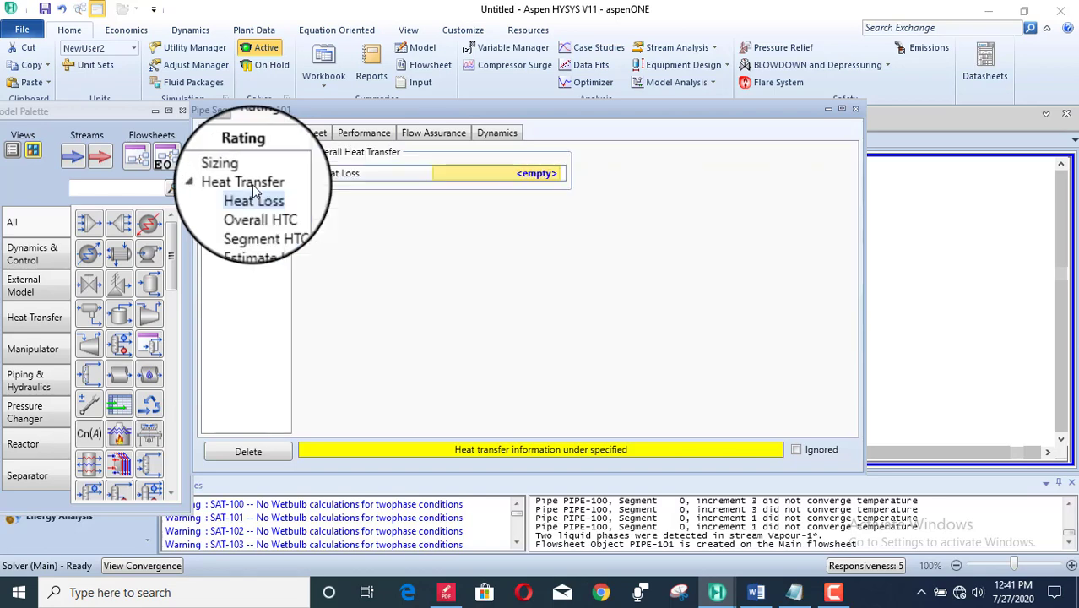
left_click(260, 233)
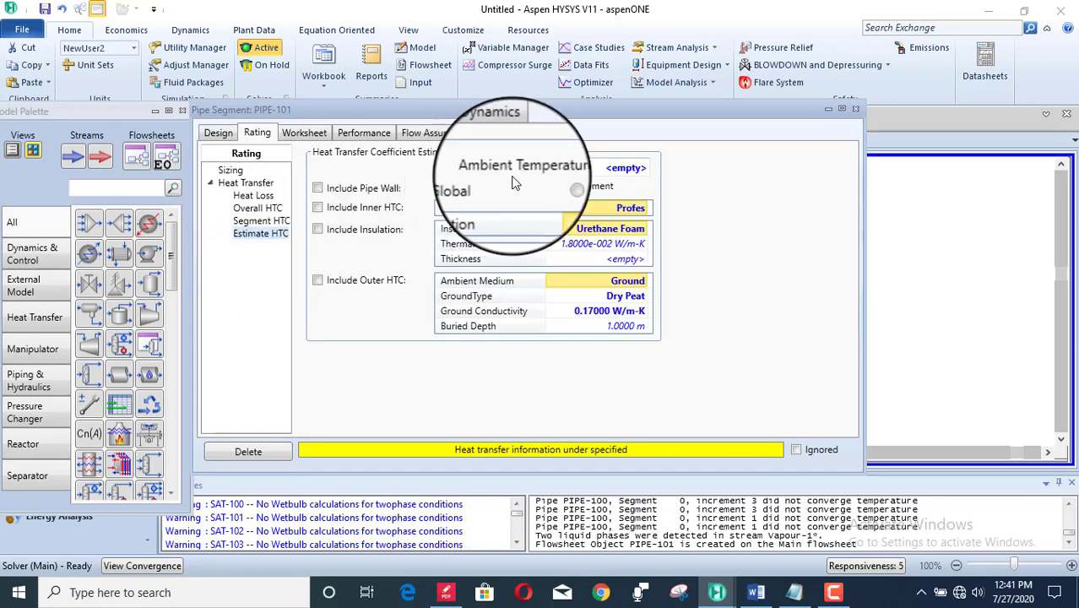
left_click(626, 167)
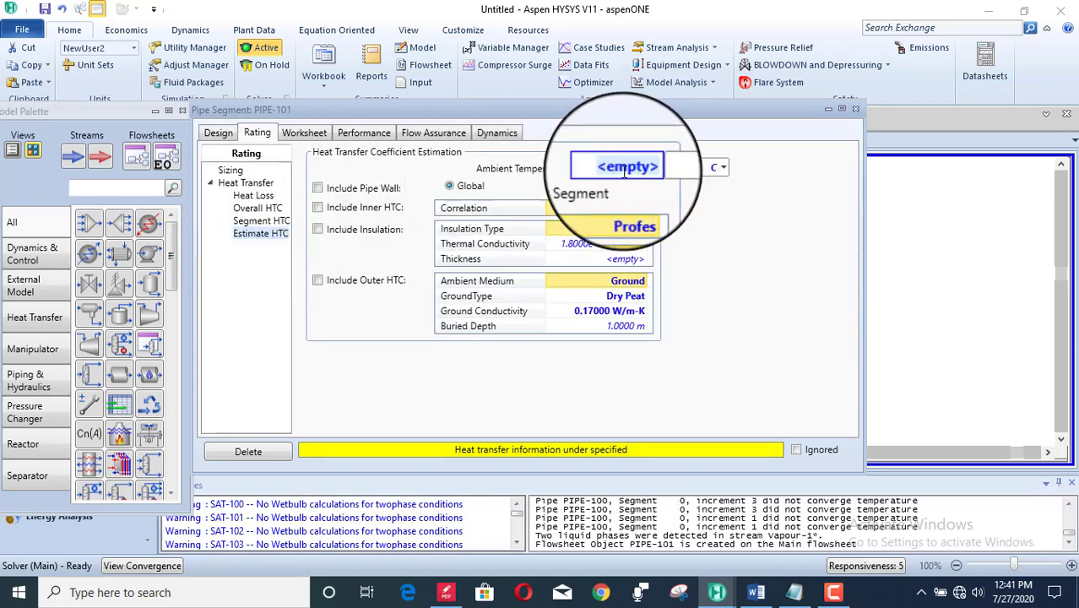
type("85")
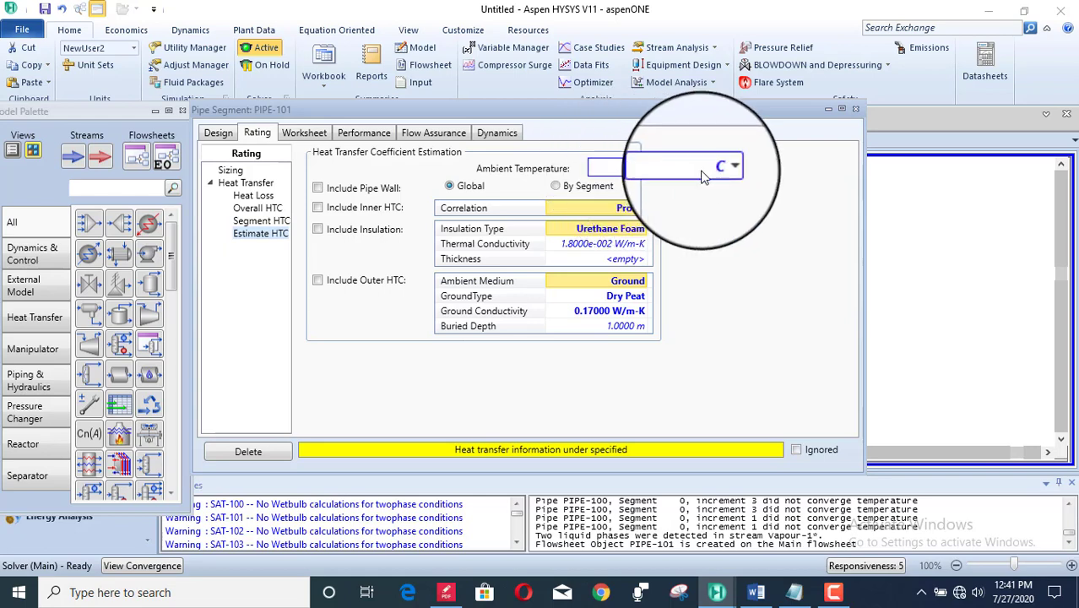
left_click(701, 174)
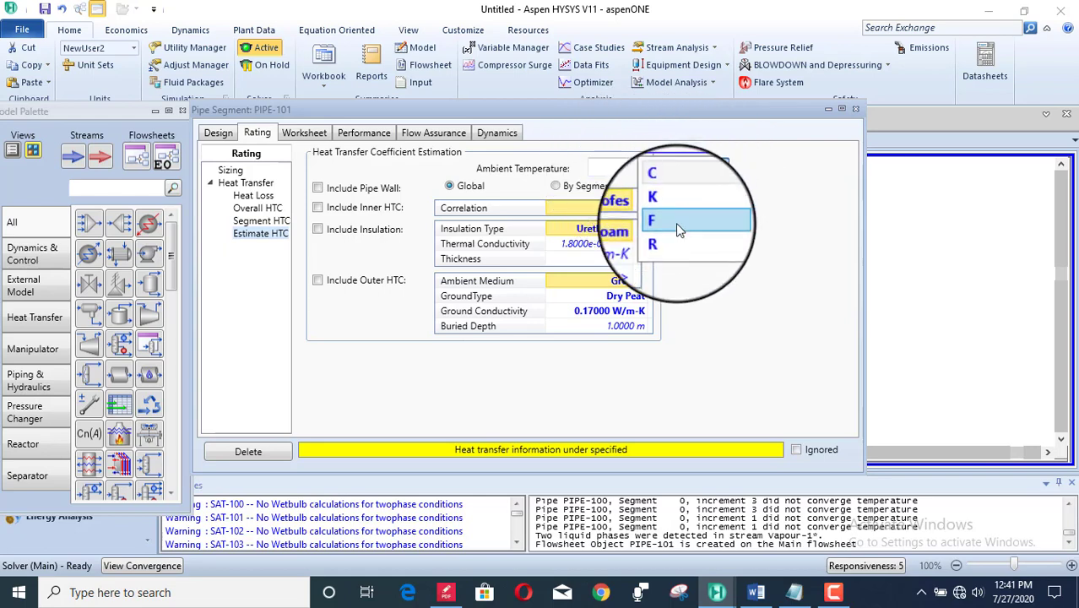
left_click(675, 223)
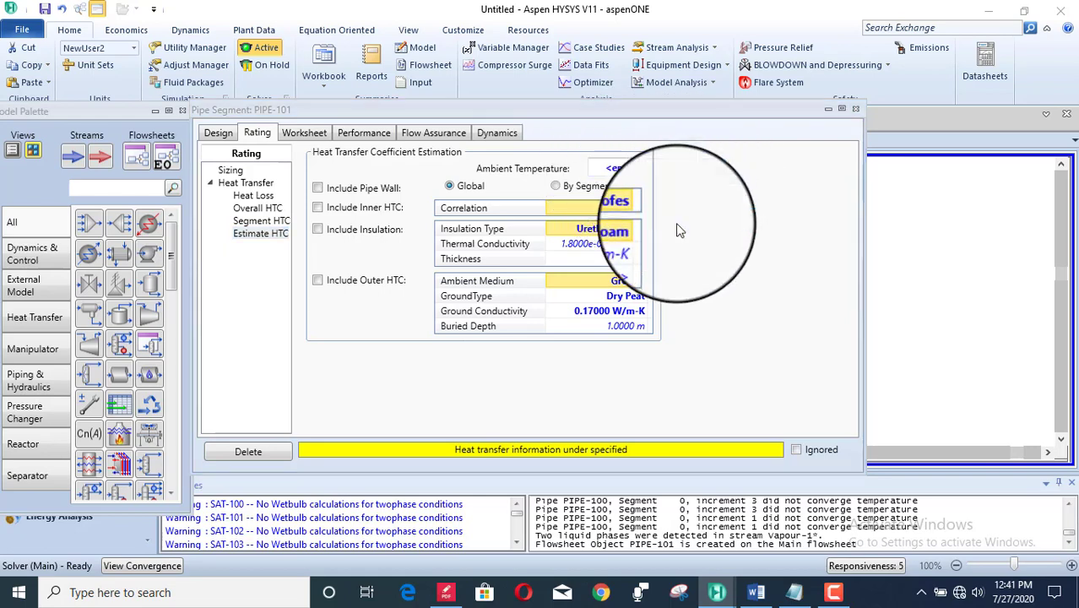
Include the pipe wall, inner HTC and outer HTC in PIPE-101's heat transfer estimate and return to the flowsheet
left_click(318, 187)
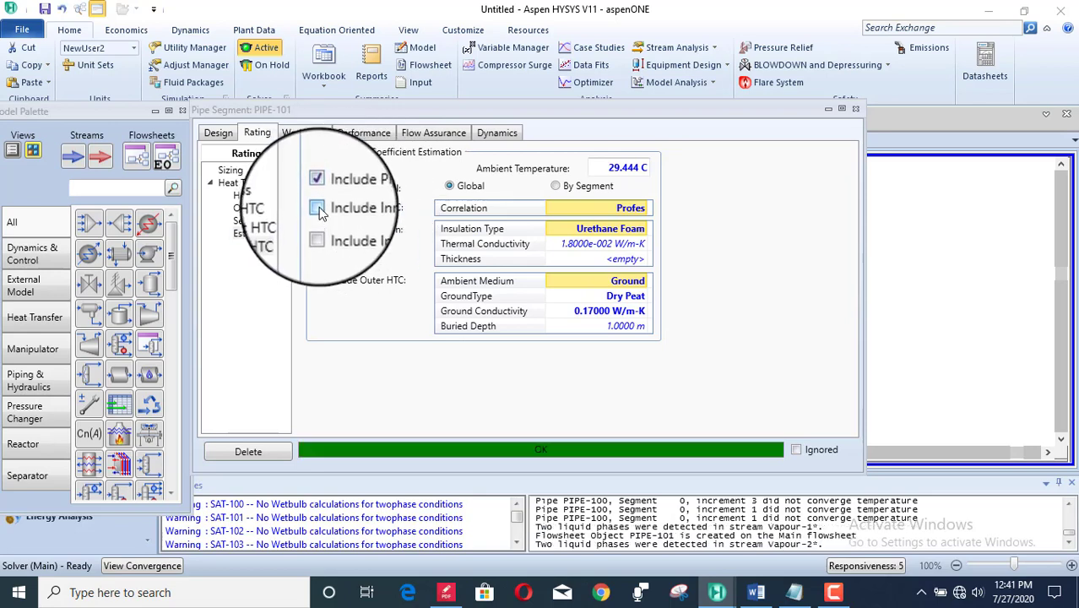
left_click(317, 280)
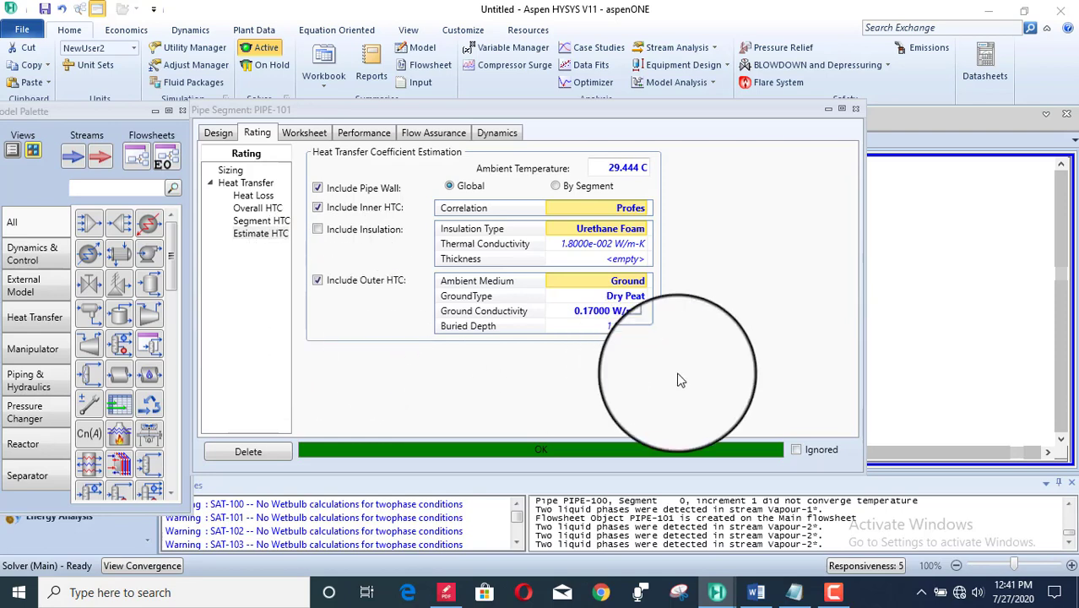
left_click(854, 110)
left_click(778, 304)
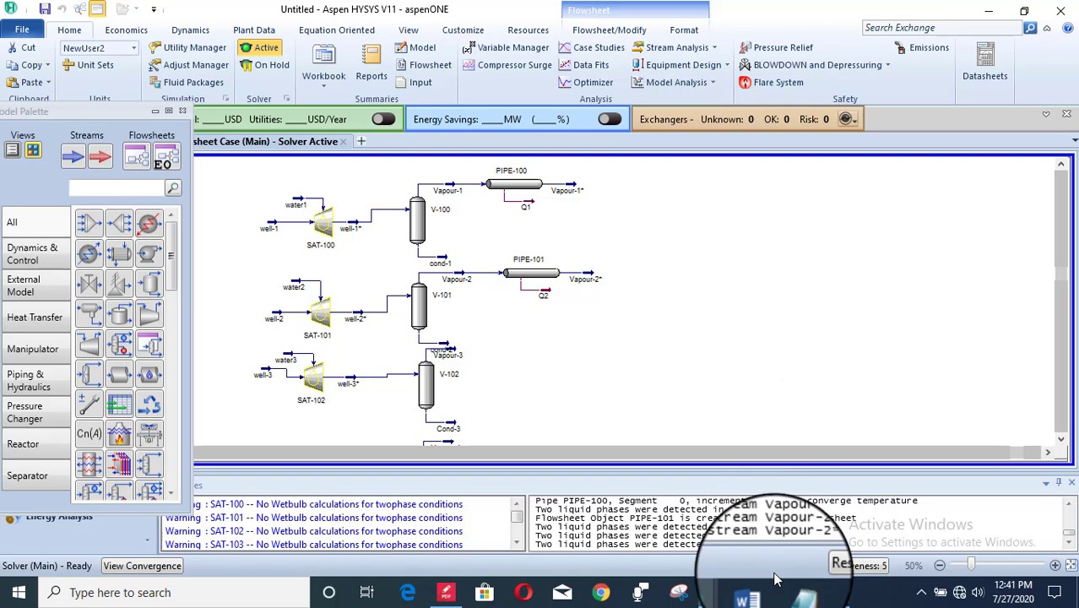
Consult the piping network diagram in the Word document and place a mixer downstream of PIPE-100 and PIPE-101 on the HYSYS flowsheet
left_click(752, 597)
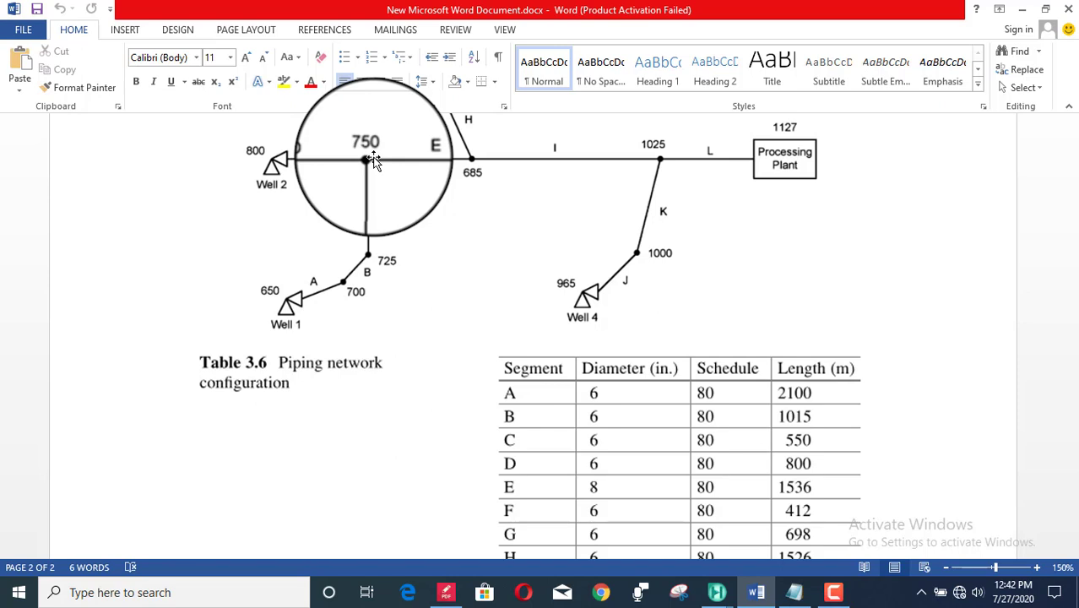
left_click(757, 593)
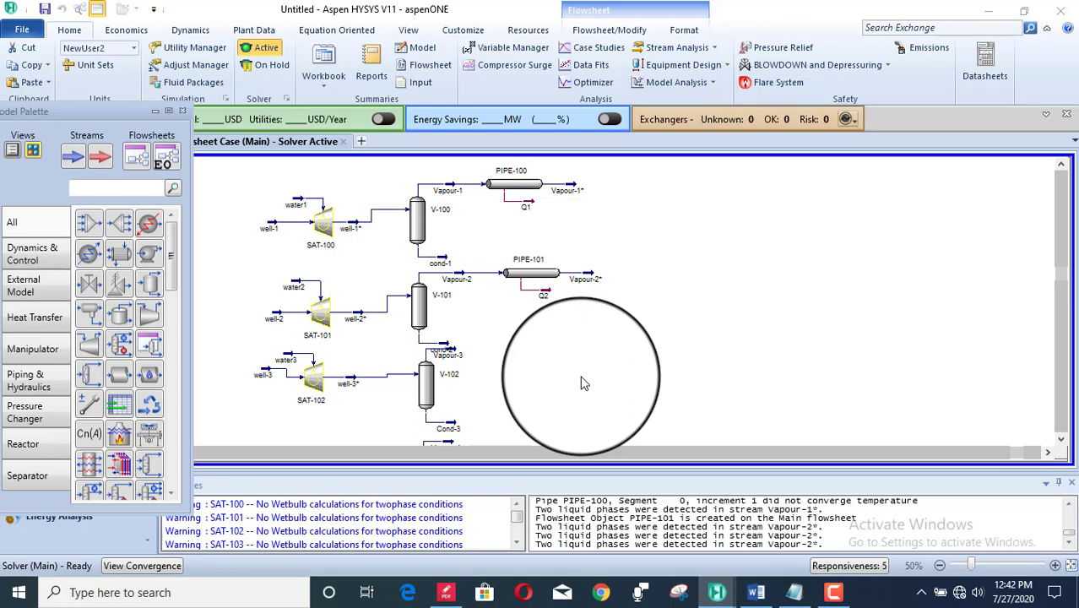
left_click(95, 232)
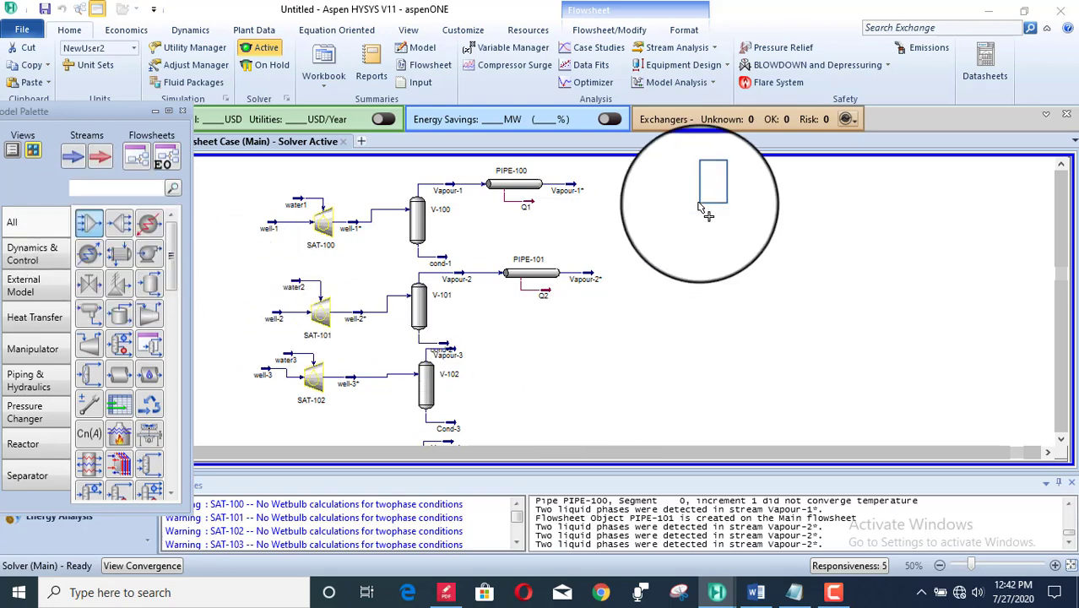
left_click(649, 242)
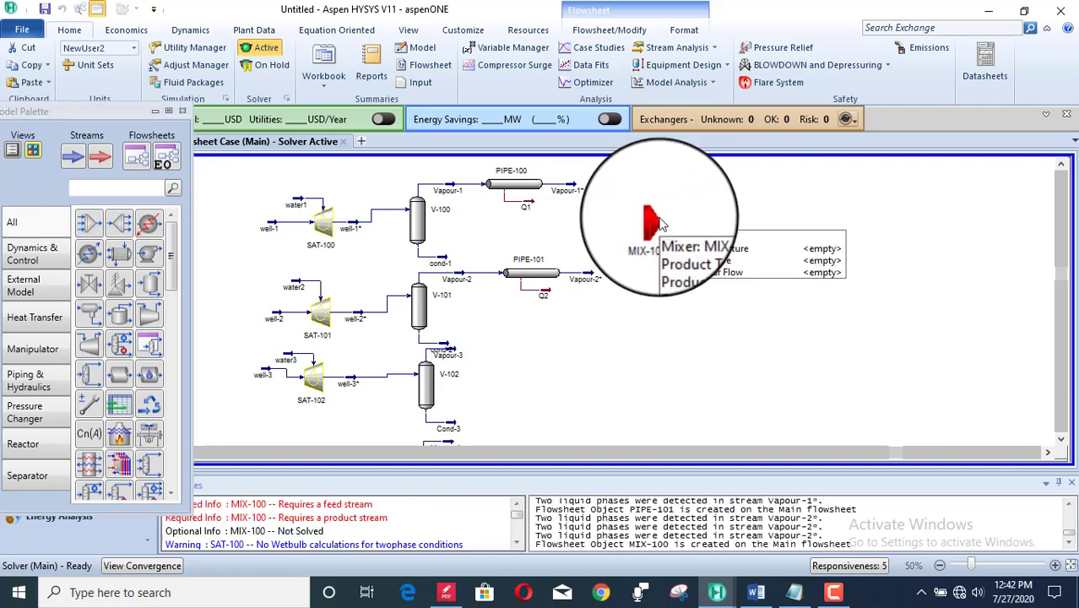
Connect Vapour-1* and Vapour-2* as the mixer's inlets and create the outlet stream Vapour1-2
double_click(652, 222)
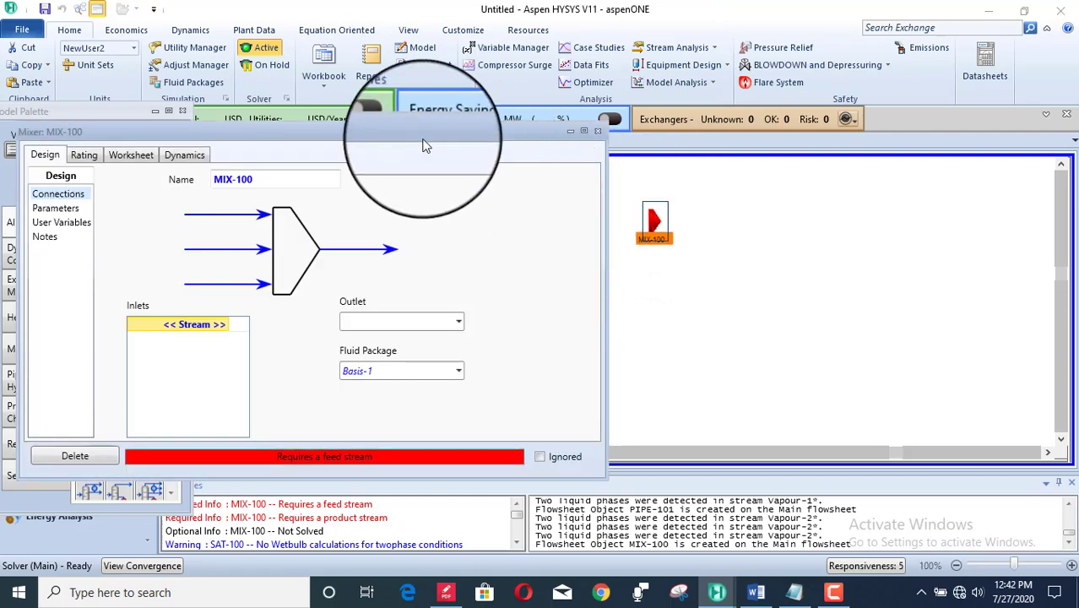
left_click_drag(410, 136, 450, 51)
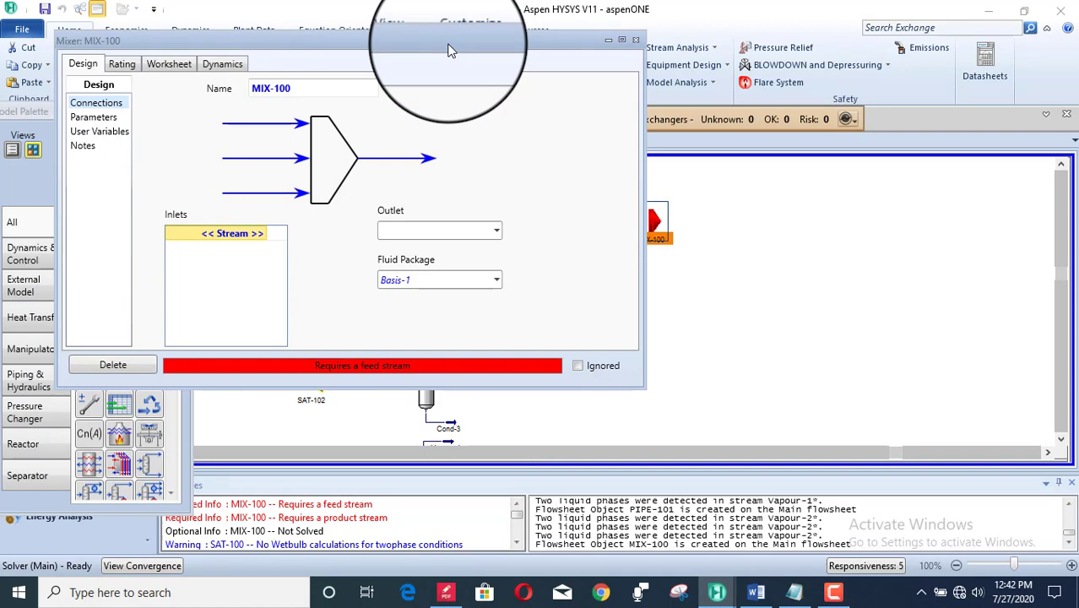
left_click(264, 237)
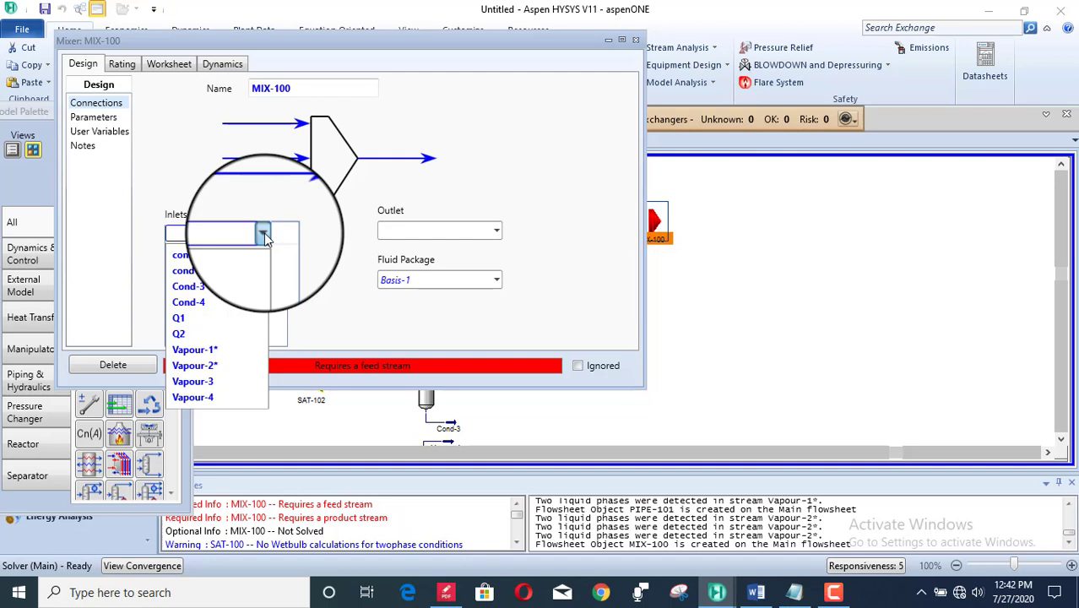
left_click(218, 351)
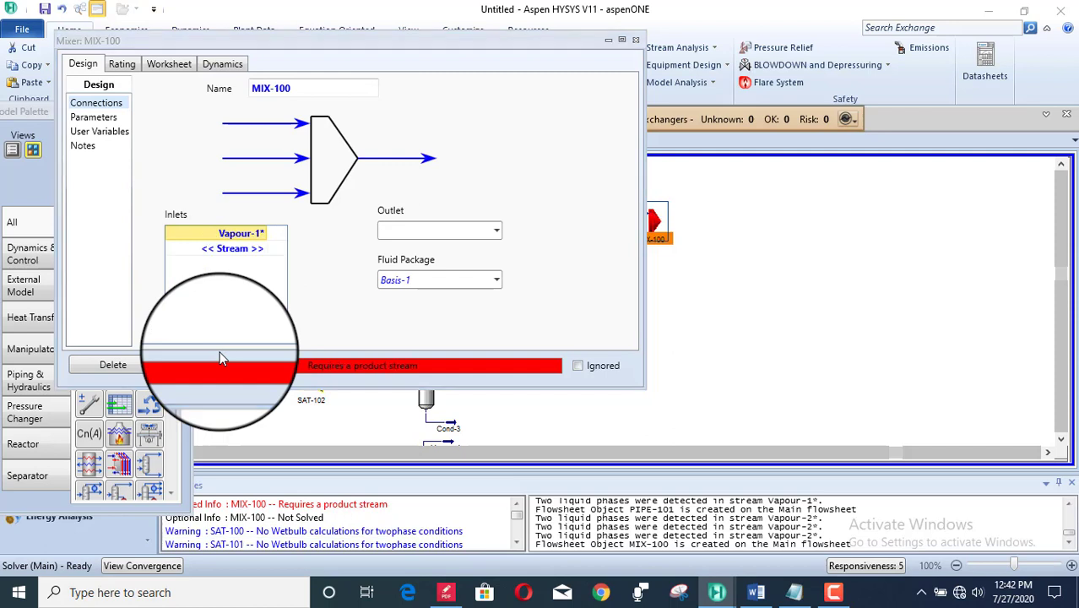
left_click(261, 248)
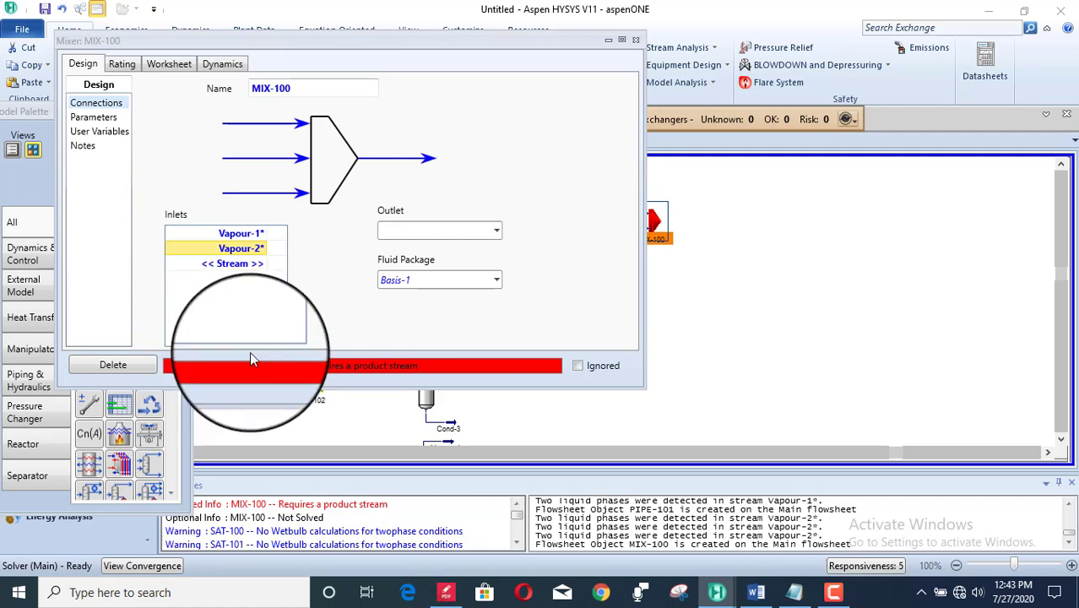
left_click(402, 230)
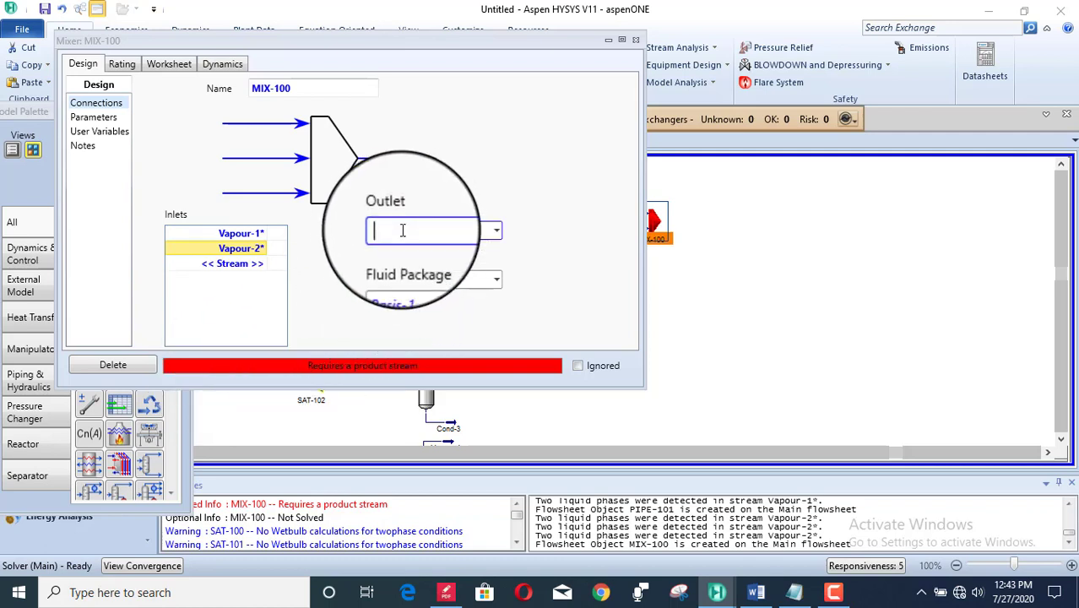
type("Vapour1-2")
key("Return")
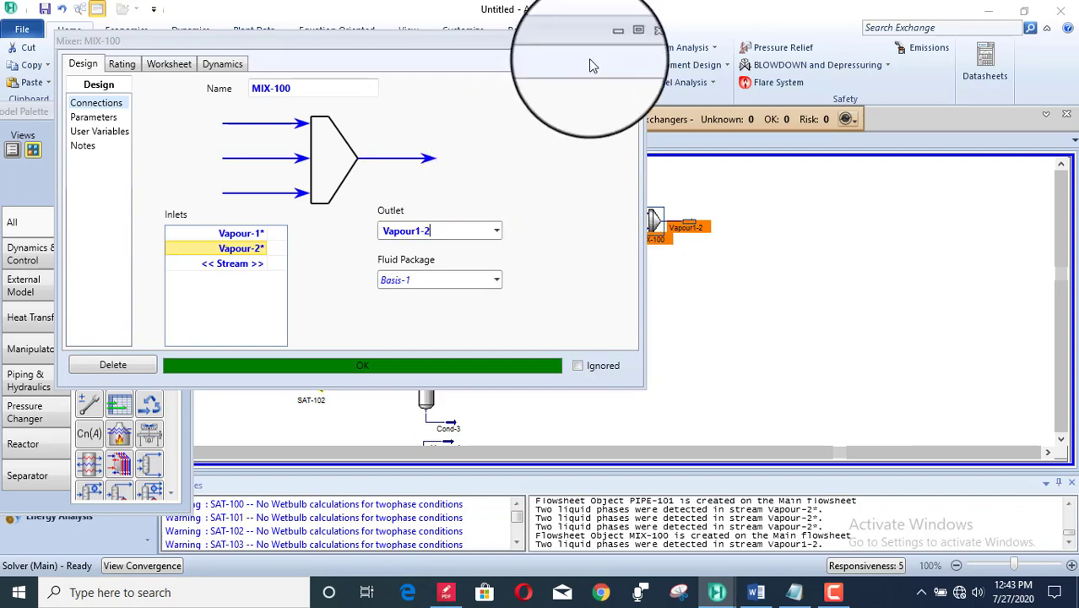
left_click(636, 39)
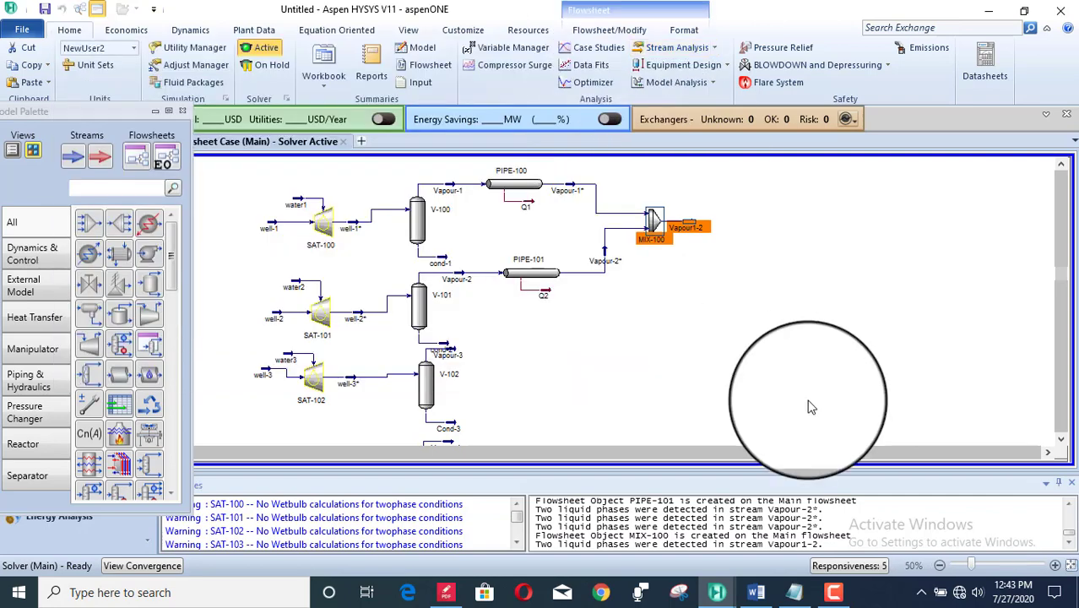
left_click(743, 376)
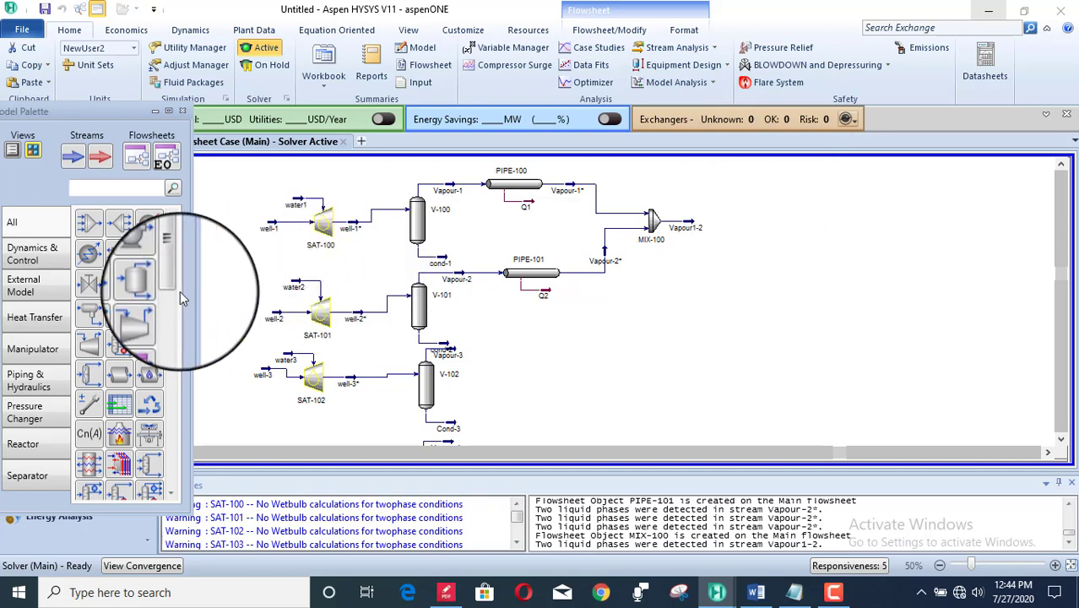
Place a separator downstream of MIX-100 and connect Vapour1-2 as its inlet stream
left_click(152, 287)
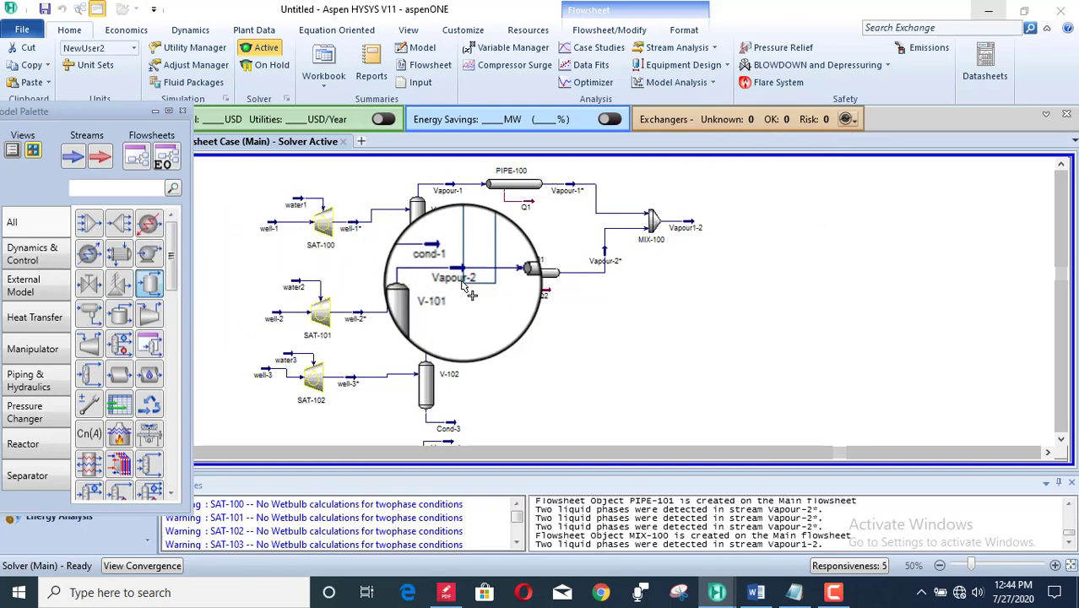
left_click(731, 250)
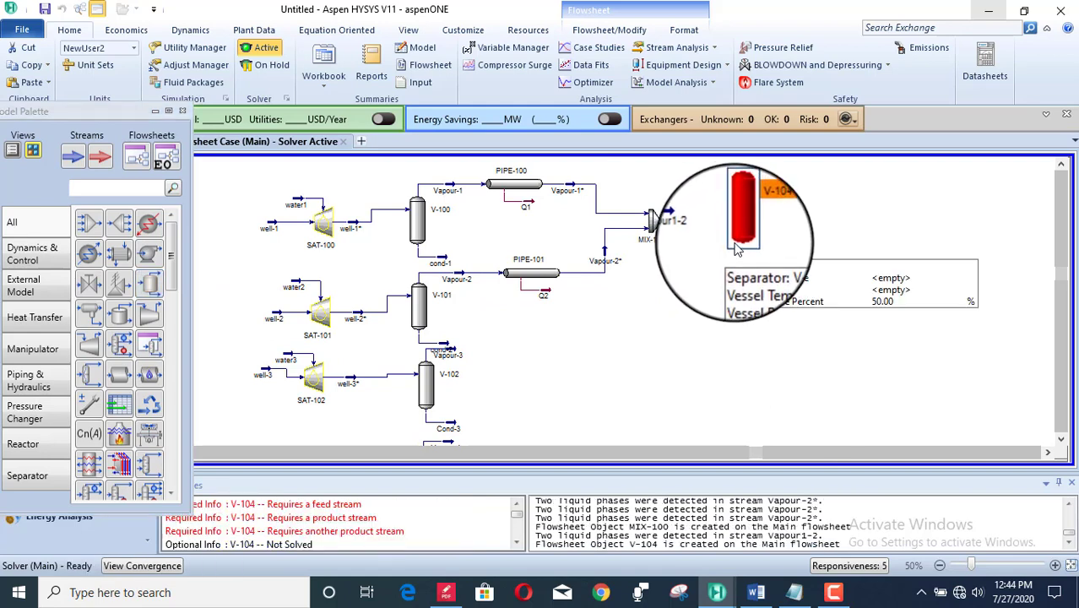
double_click(736, 242)
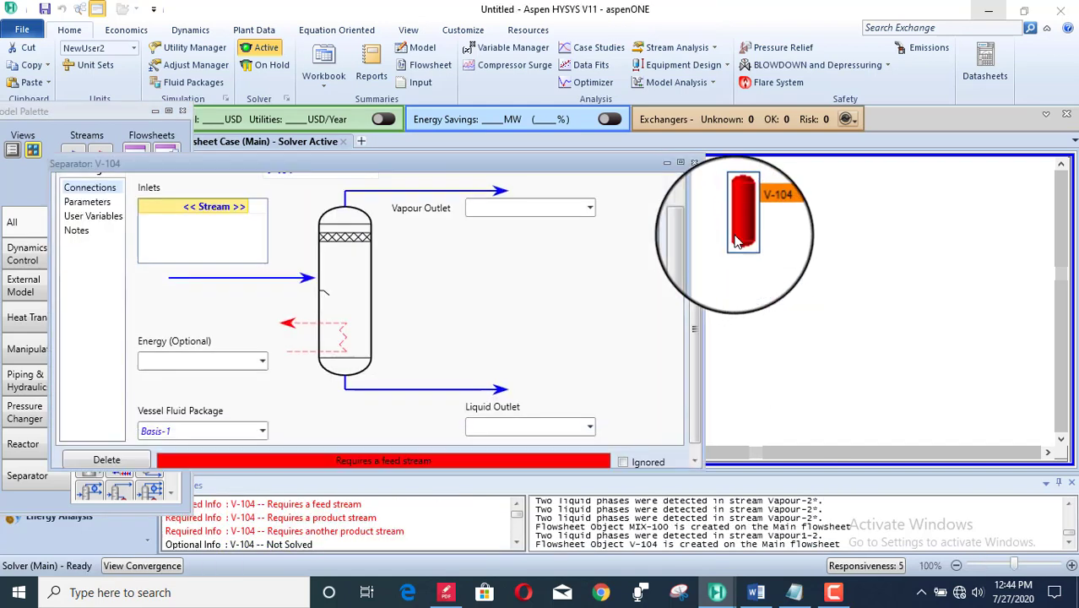
left_click(244, 209)
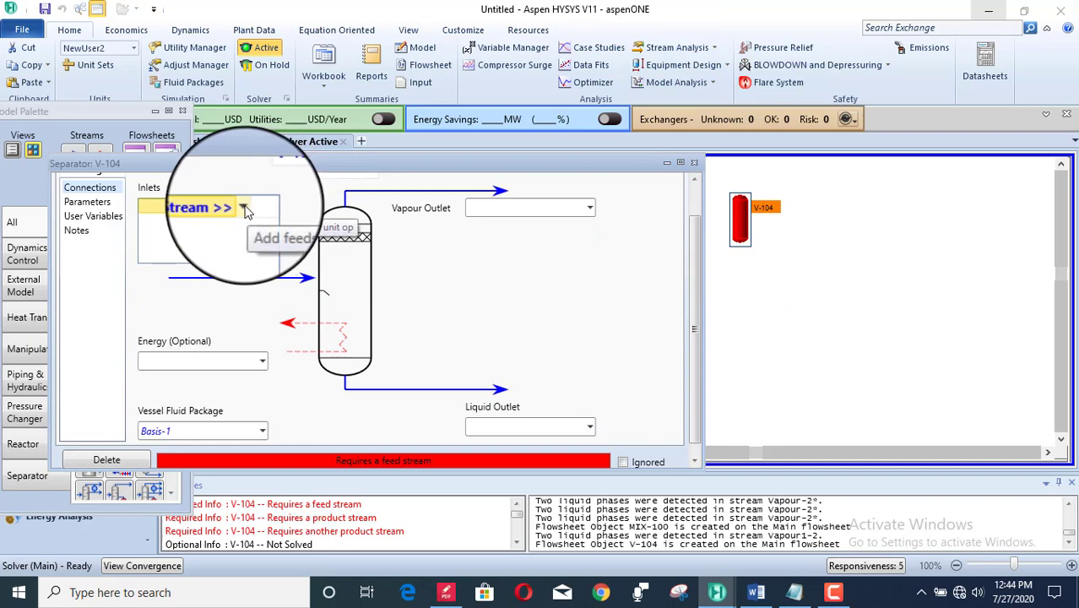
left_click(243, 208)
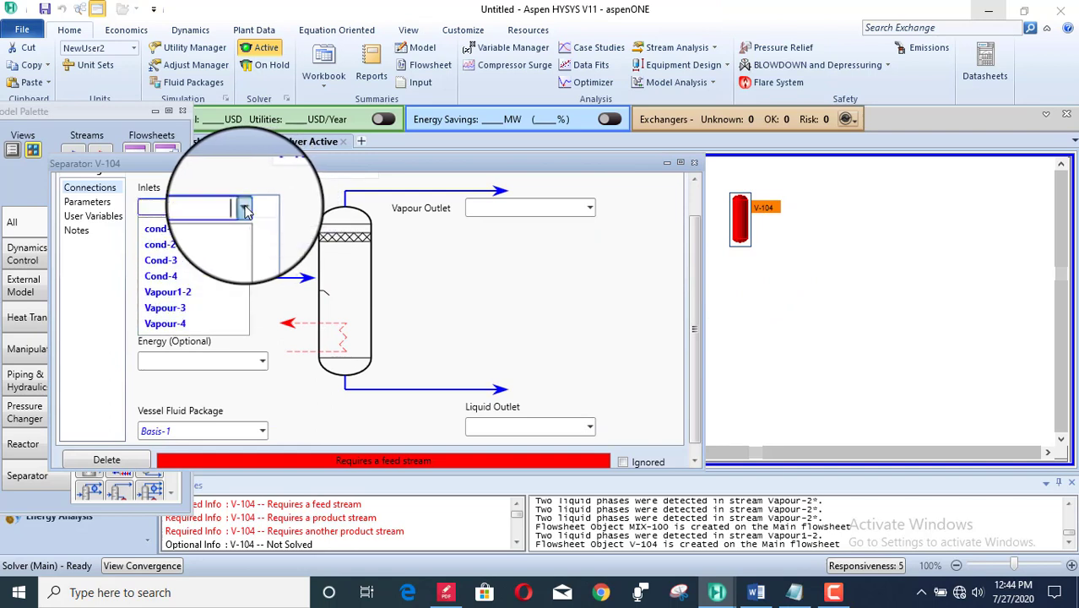
left_click(206, 295)
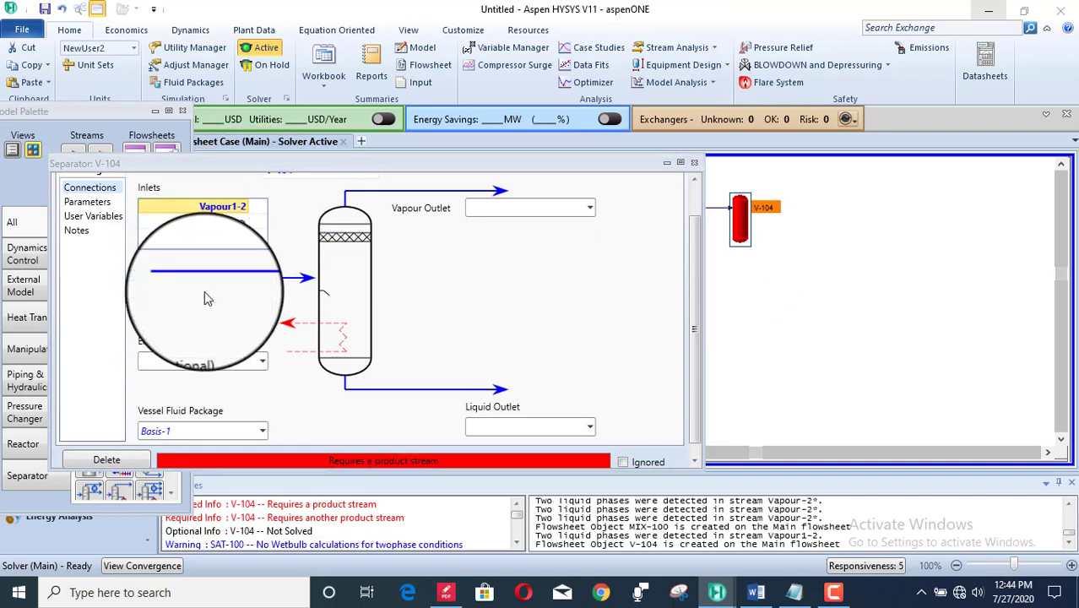
Create vapour outlet vapour1-2* and liquid outlet cond1-2 for separator V-104, and return to the flowsheet
left_click(478, 207)
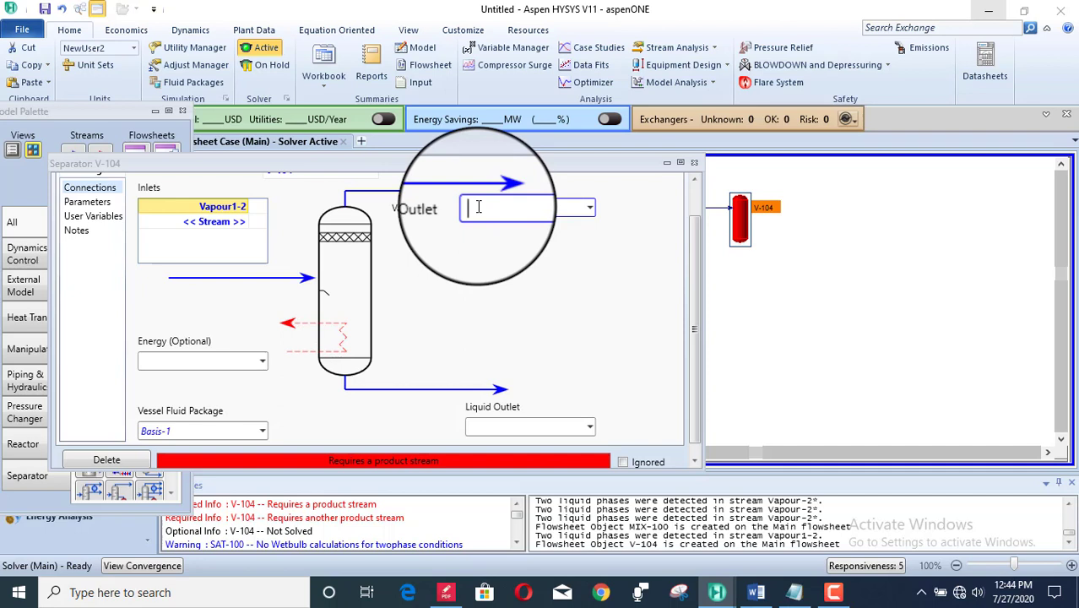
type("vapour1-2")
key("Return")
left_click(515, 427)
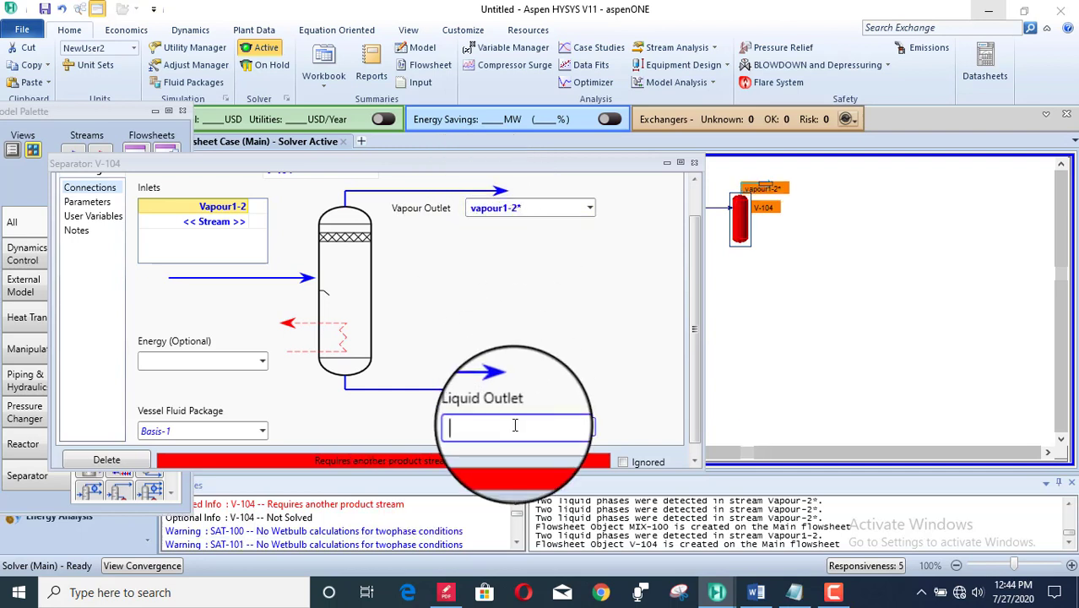
type("cond1-2")
key("Return")
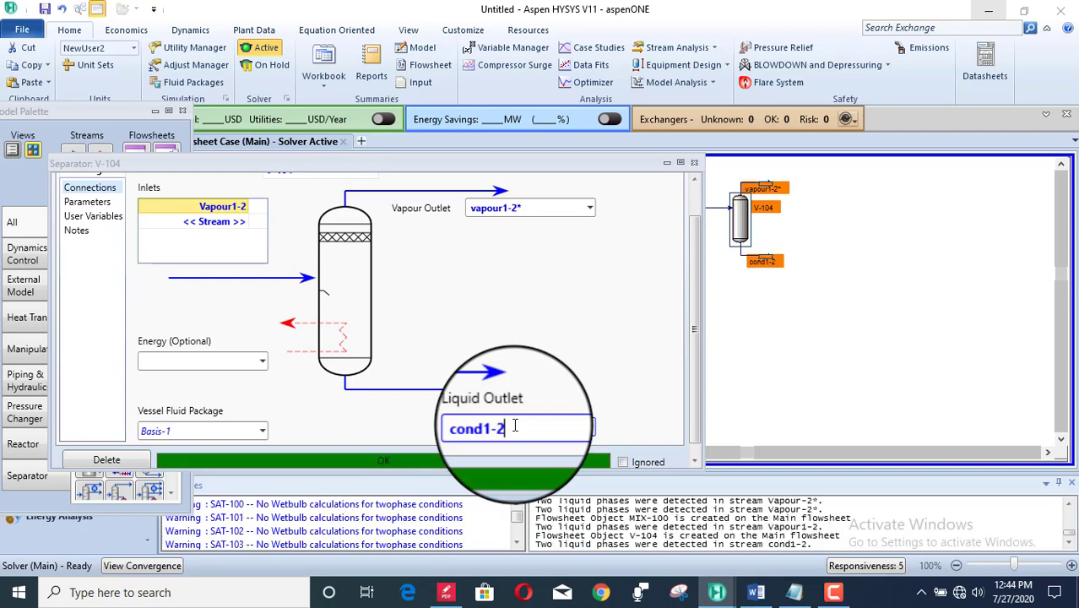
left_click(694, 162)
left_click(825, 379)
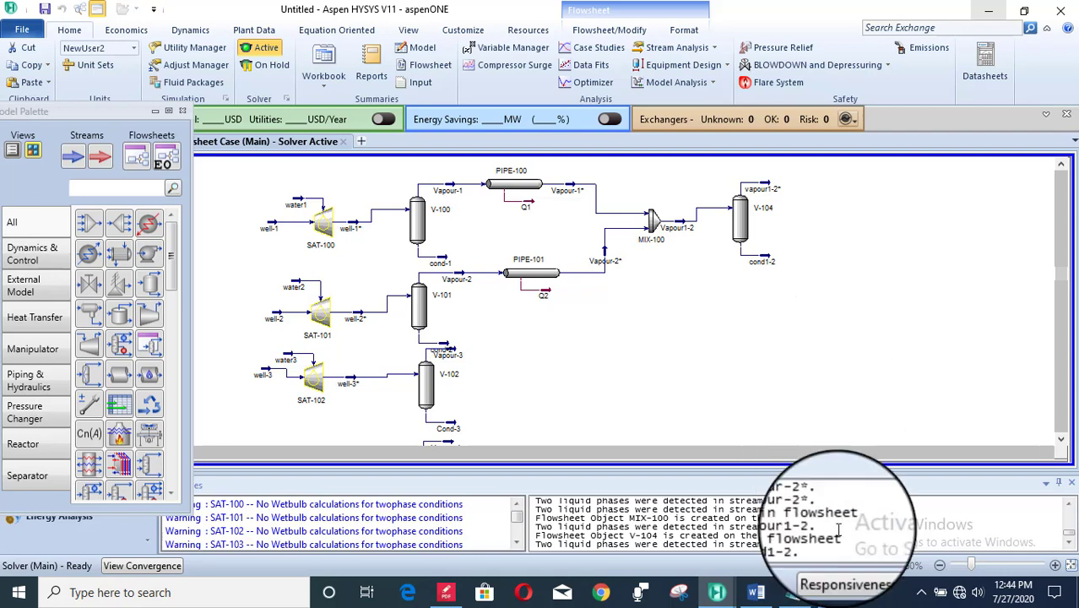
Consult the piping network diagram and segment table in the Word document, and place a pipe segment downstream of V-104 in HYSYS
left_click(766, 597)
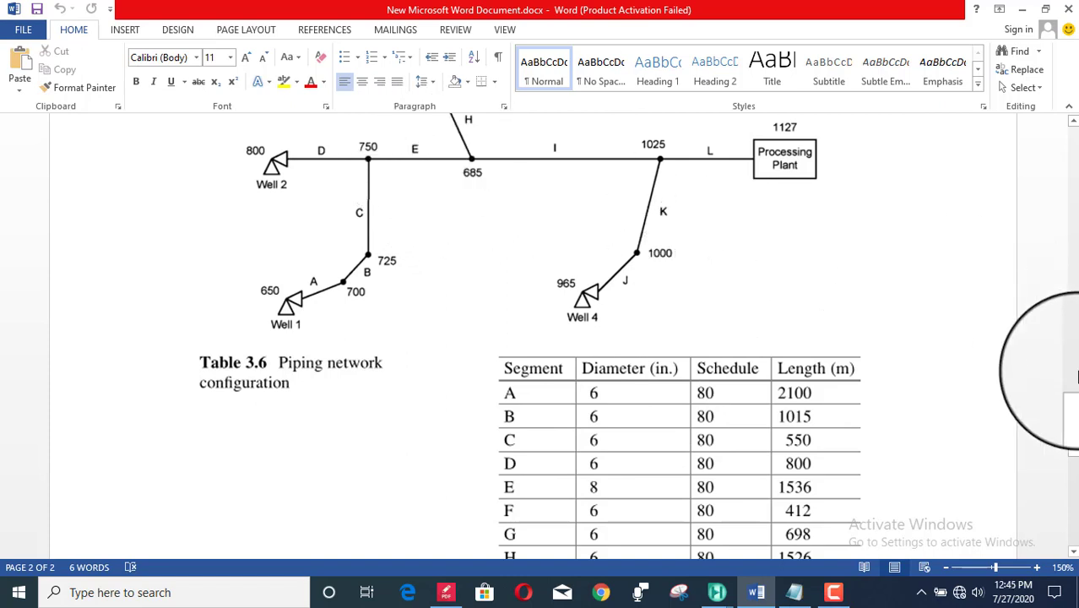
left_click_drag(1074, 401, 1074, 398)
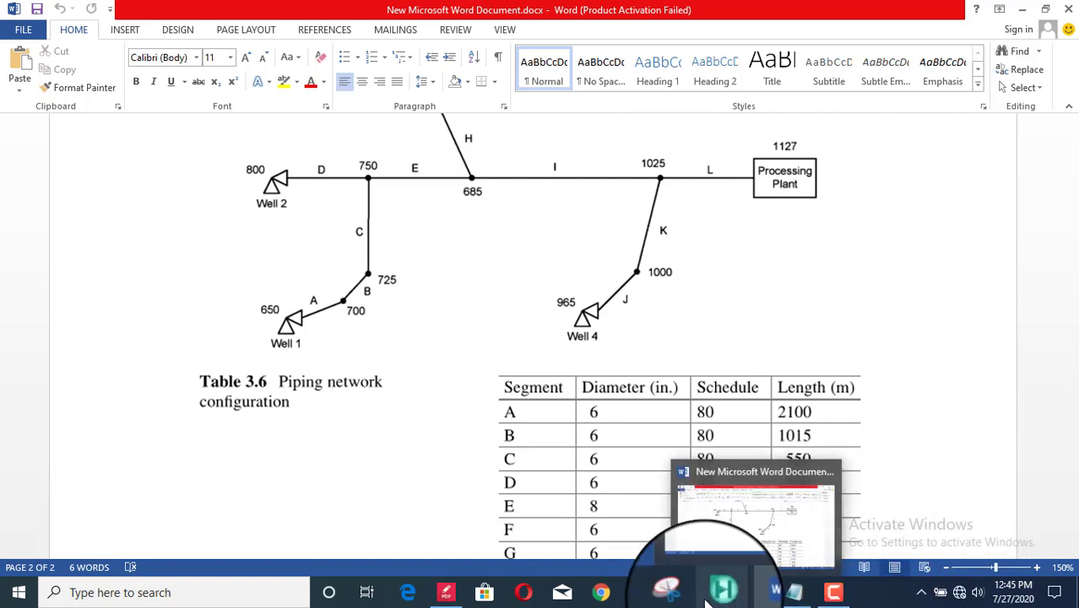
mouse_move(793, 592)
left_click(699, 540)
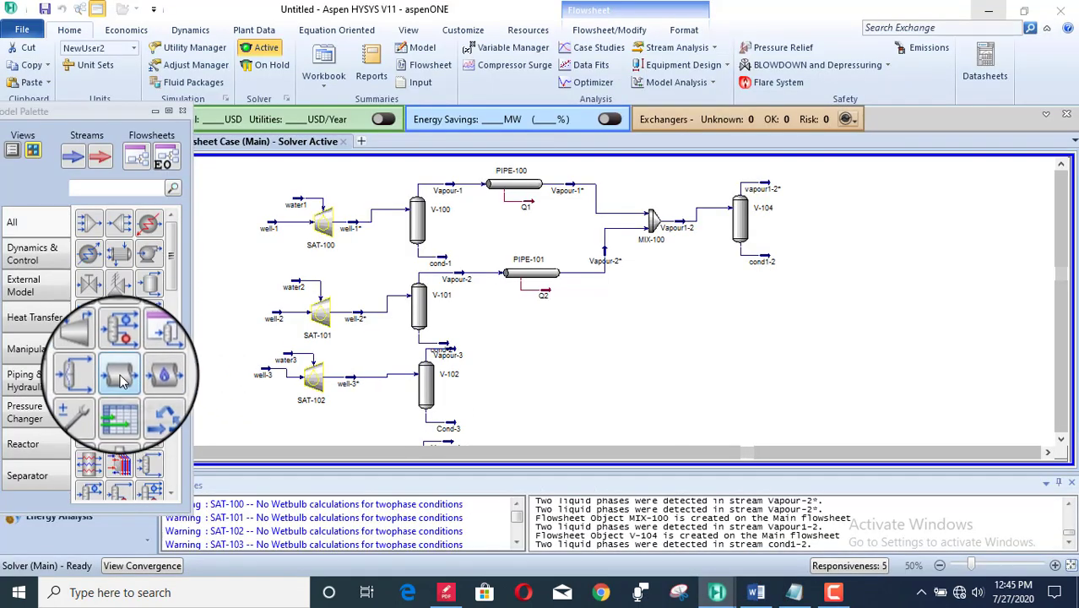
left_click(119, 374)
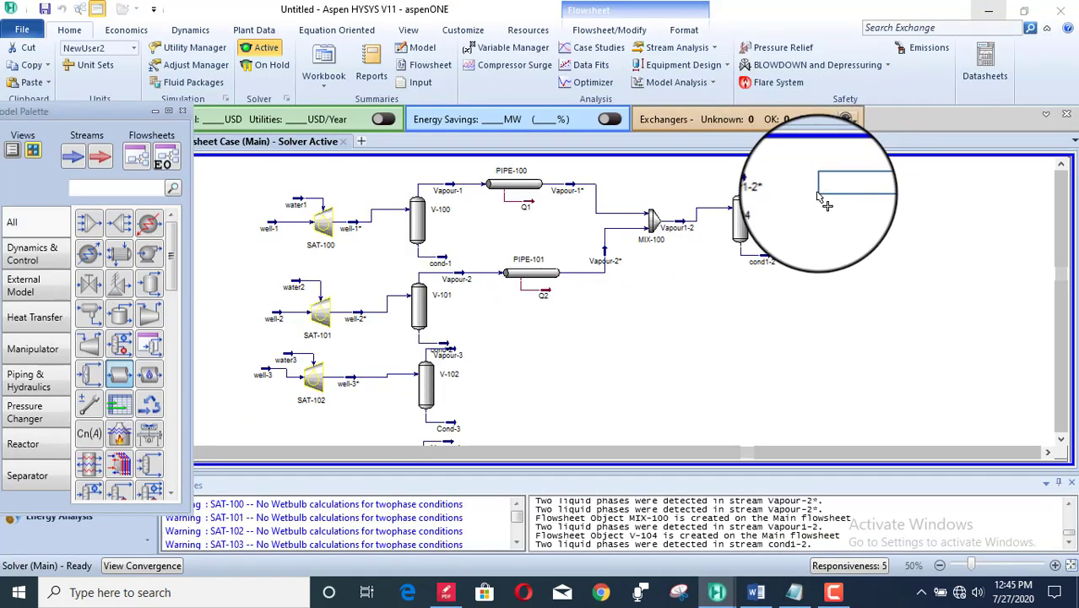
left_click(846, 189)
double_click(849, 186)
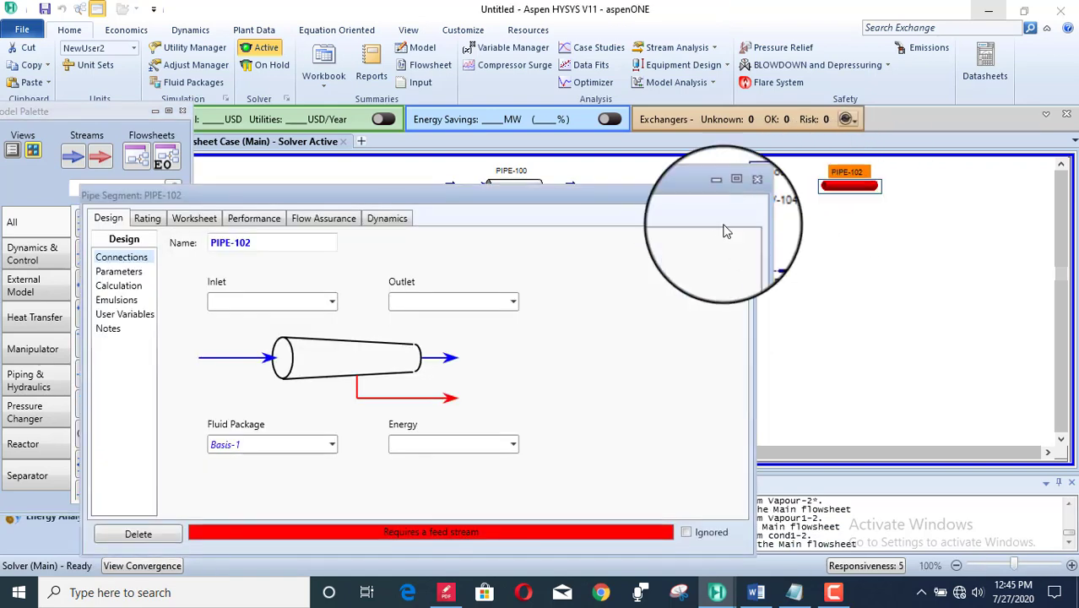
Connect vapour1-2* as PIPE-102's inlet and create the outlet stream vapour1-2**
left_click(333, 305)
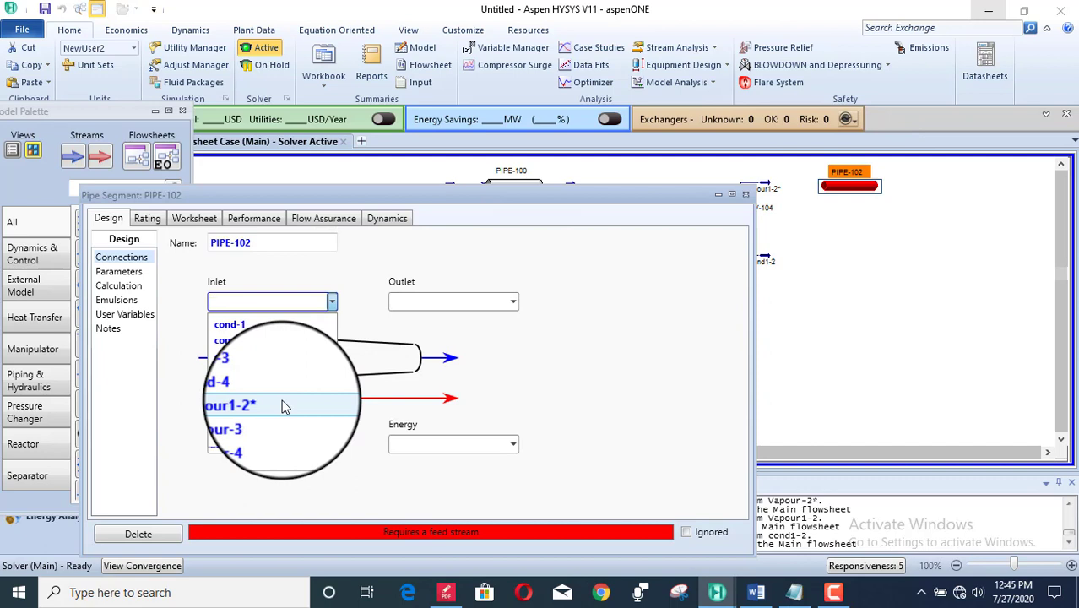
left_click(284, 406)
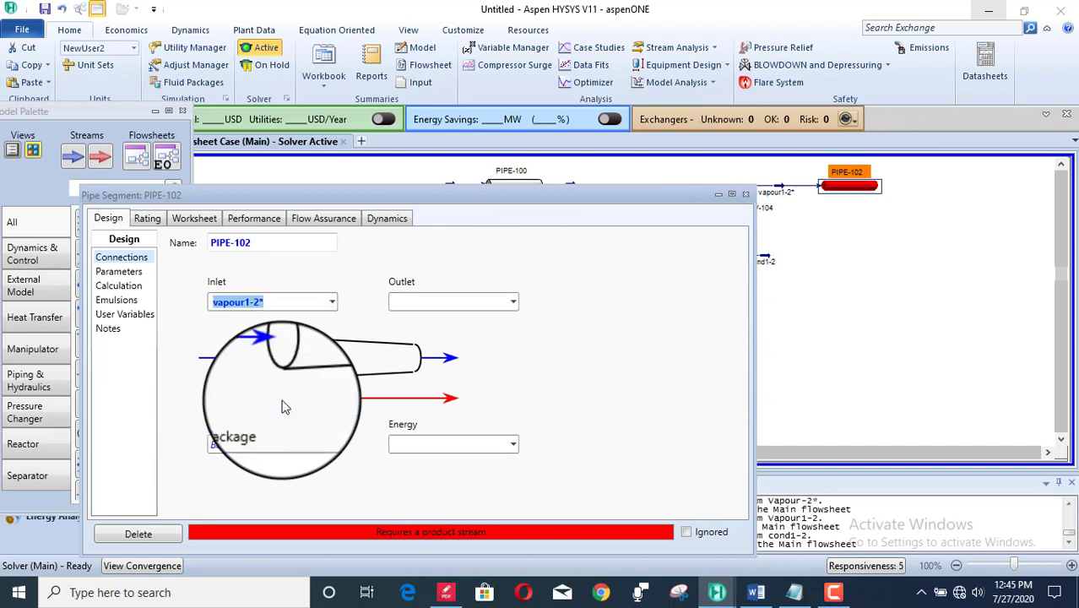
left_click(409, 301)
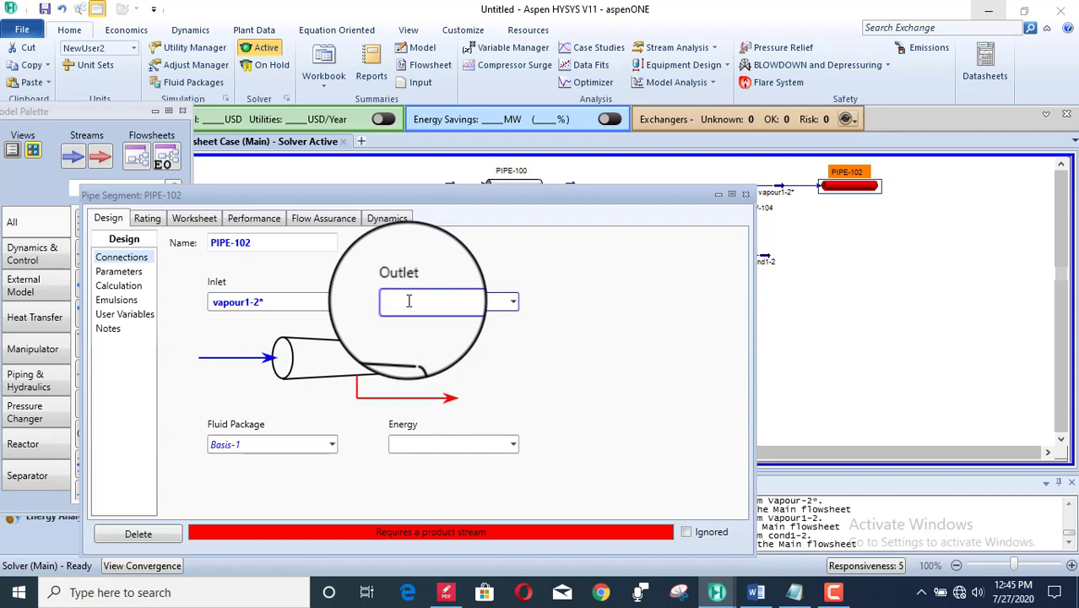
type("vapour1-2")
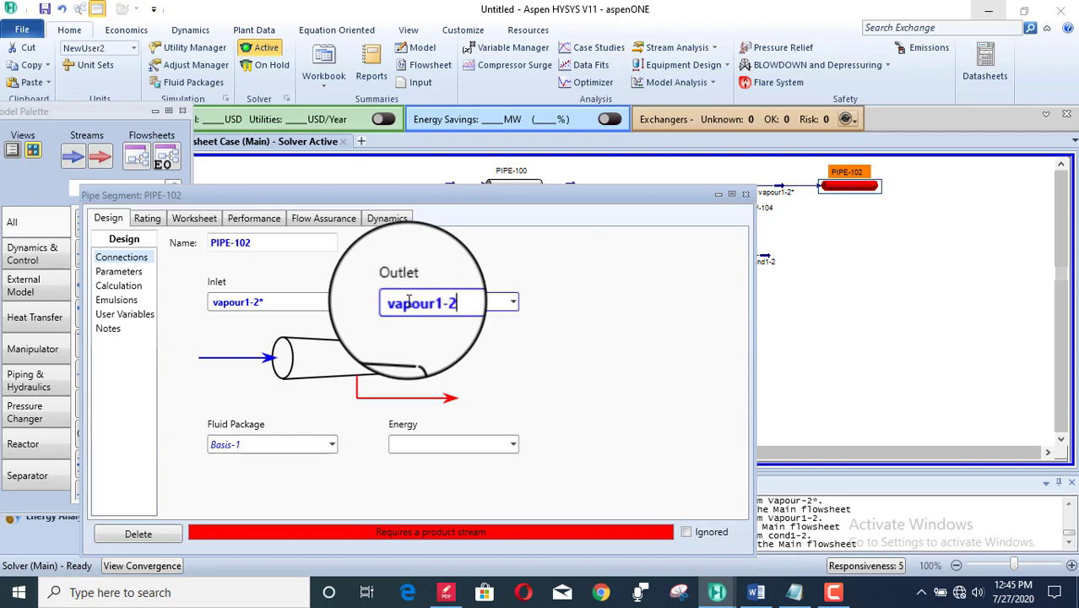
type("88")
key("BackSpace")
key("BackSpace")
type("88")
key("BackSpace")
key("BackSpace")
type("88")
key("BackSpace")
key("BackSpace")
type("**")
Create the energy stream Q1_2* for PIPE-102
left_click(422, 445)
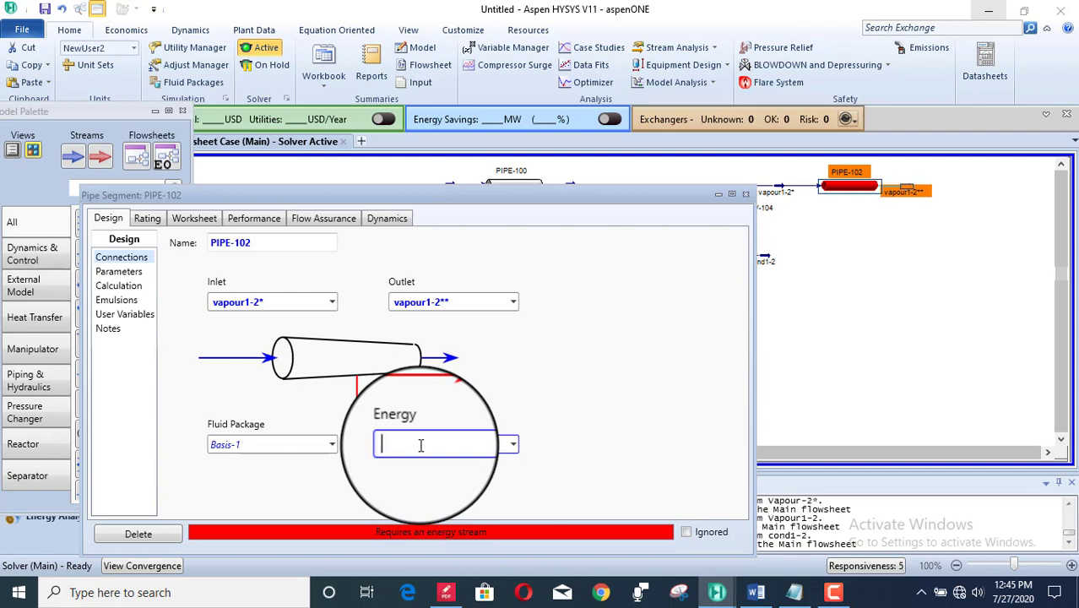
type("Q12")
key("BackSpace")
type("_2*")
key("Return")
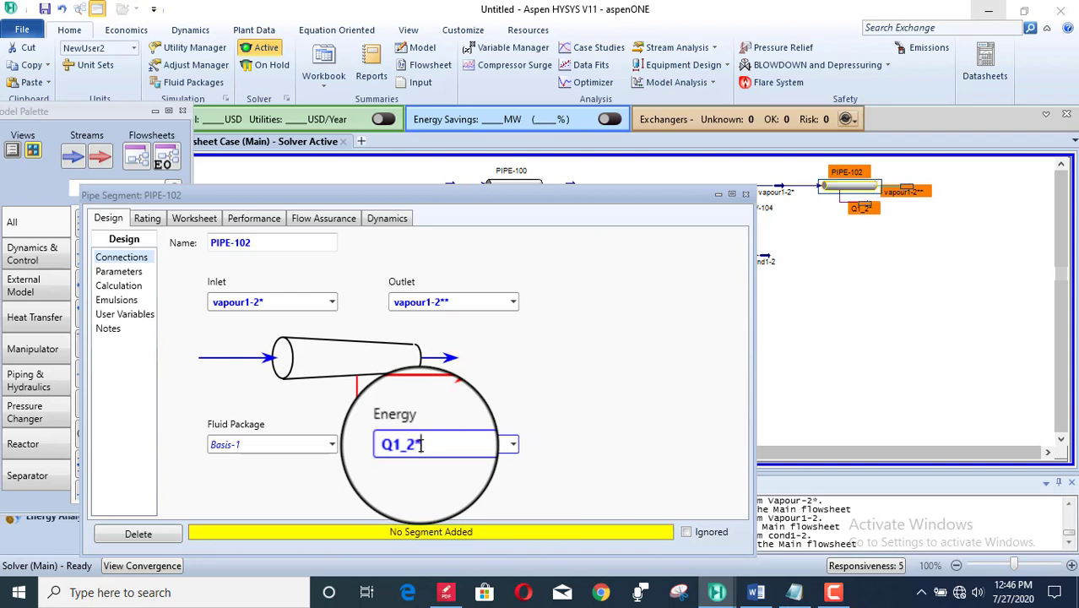
Append a segment to PIPE-102's length-elevation profile and set its length to 1536 m
left_click(148, 218)
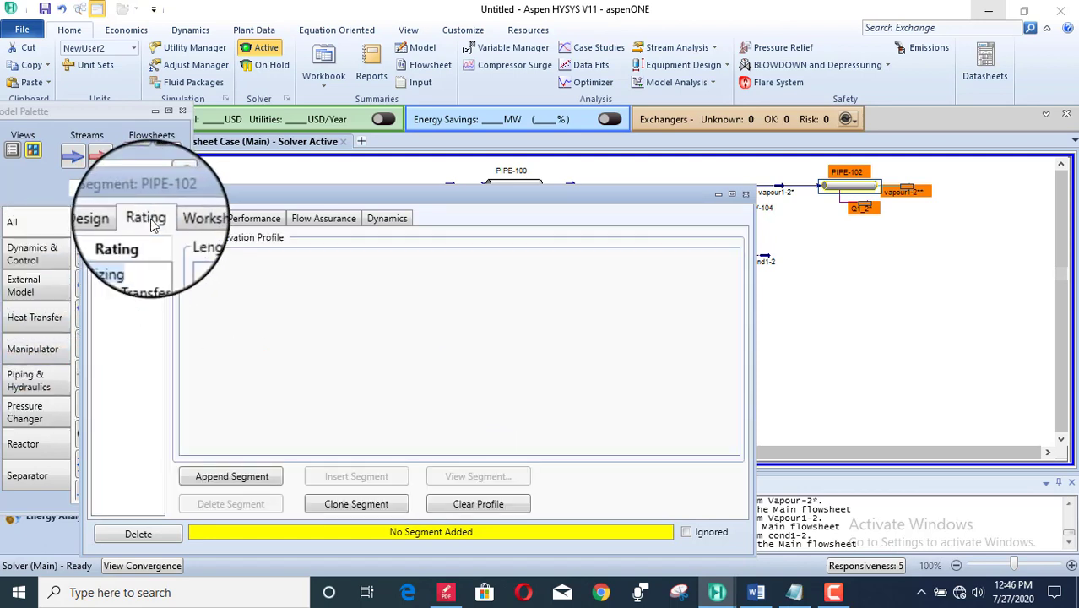
left_click(244, 478)
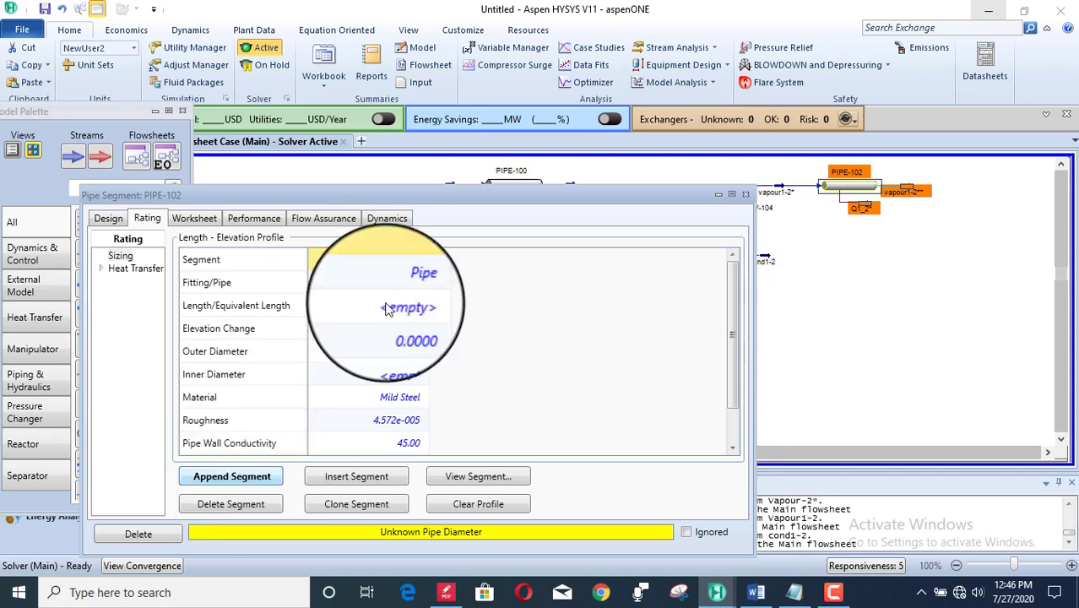
left_click(404, 312)
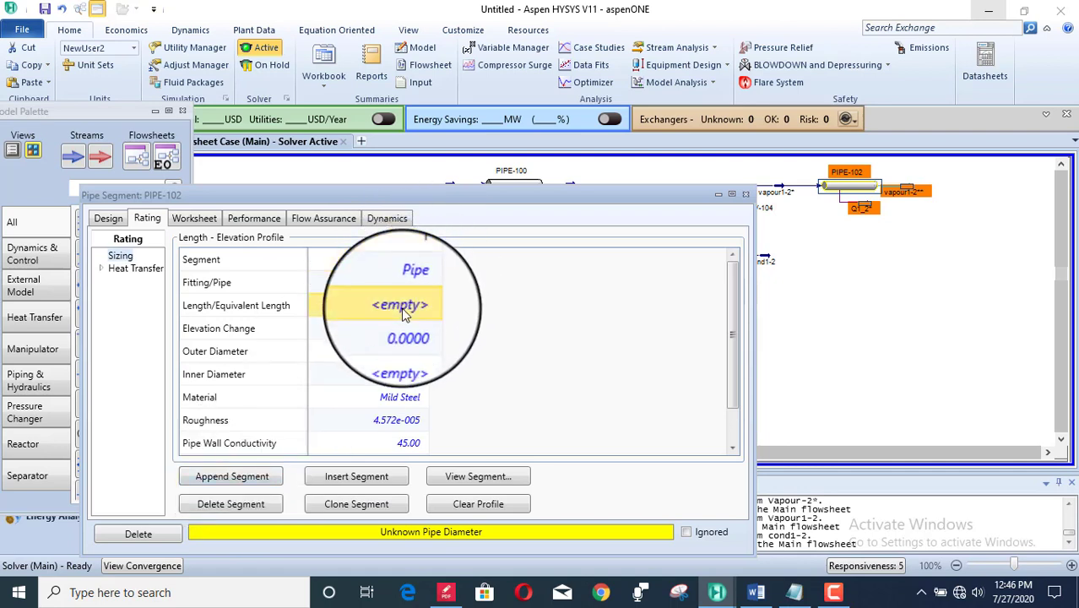
type("15")
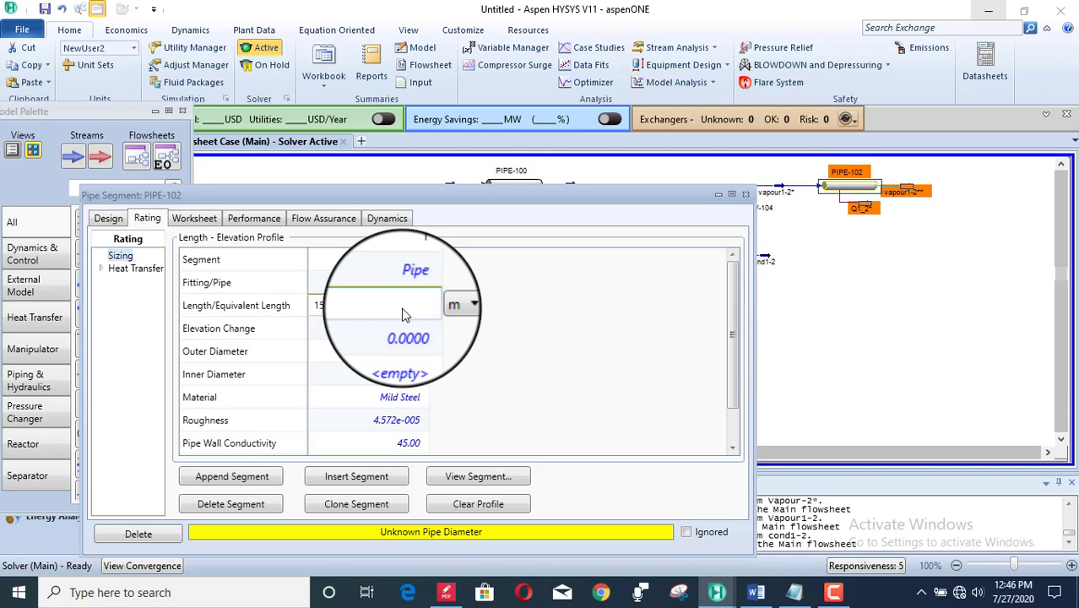
type("36")
key("Return")
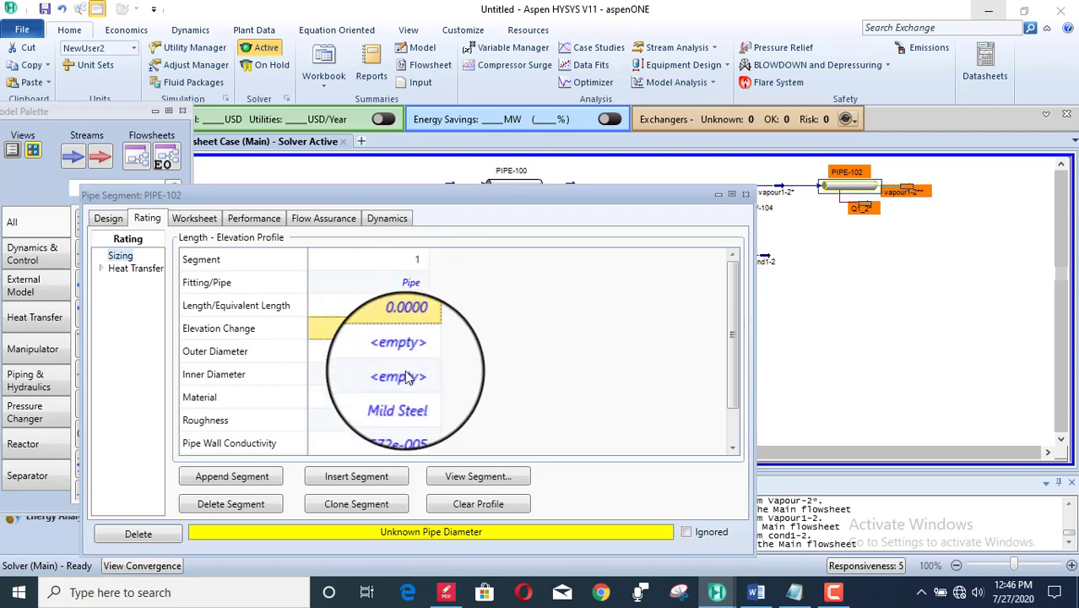
Specify PIPE-102's segment as Schedule 80 pipe with an 8 inch nominal diameter
double_click(400, 360)
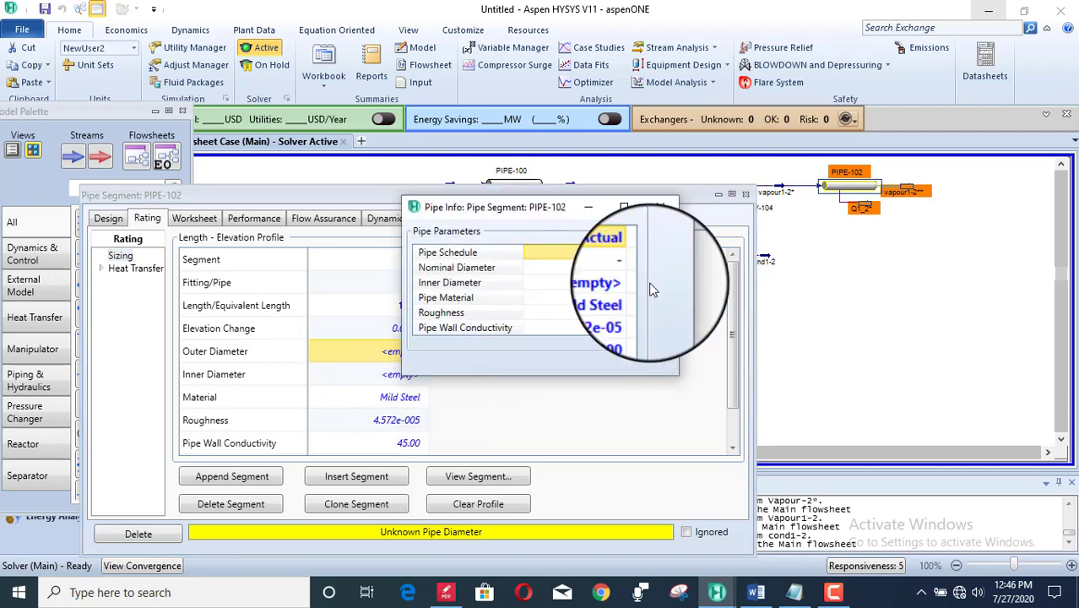
left_click(632, 258)
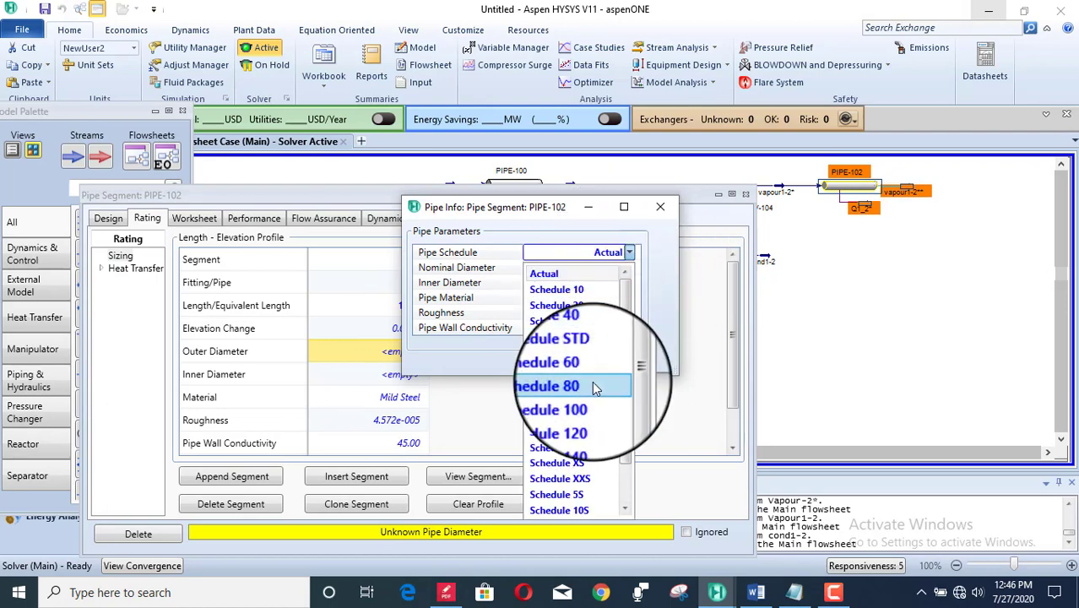
left_click(559, 384)
left_click(630, 268)
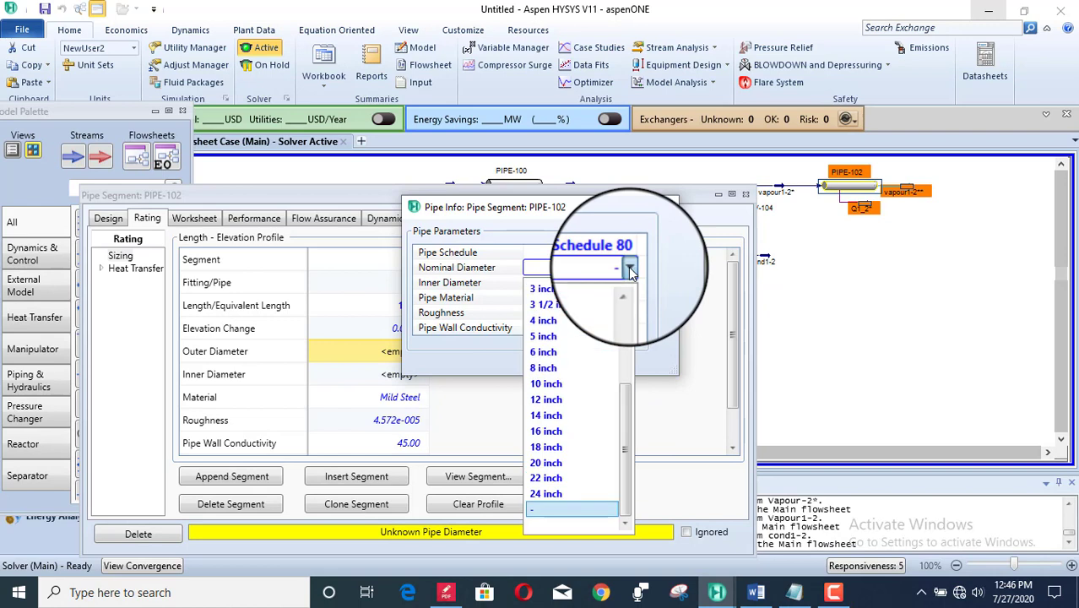
left_click(557, 372)
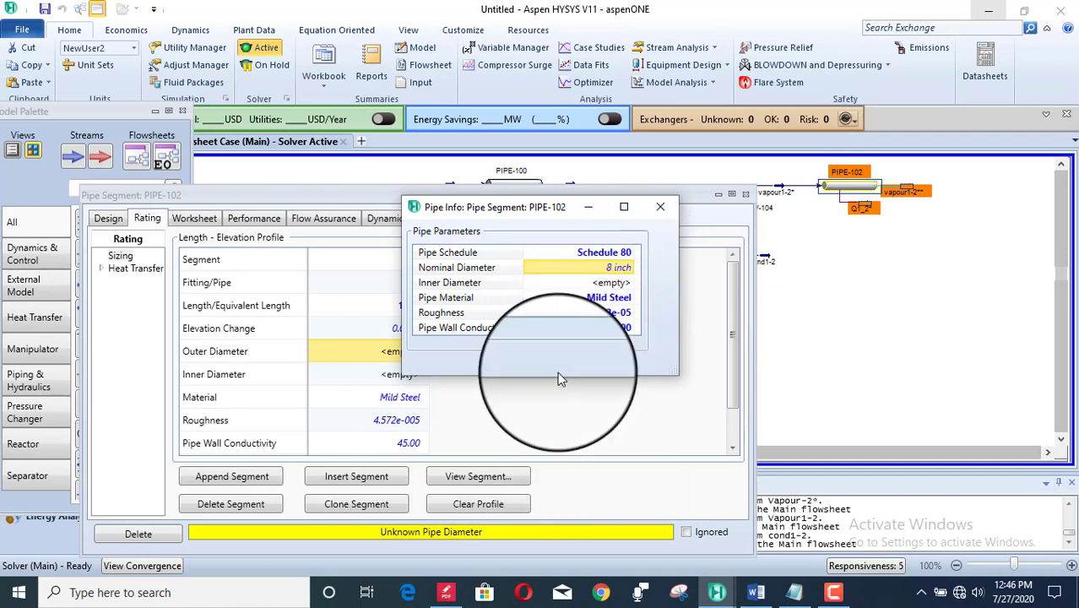
left_click(660, 206)
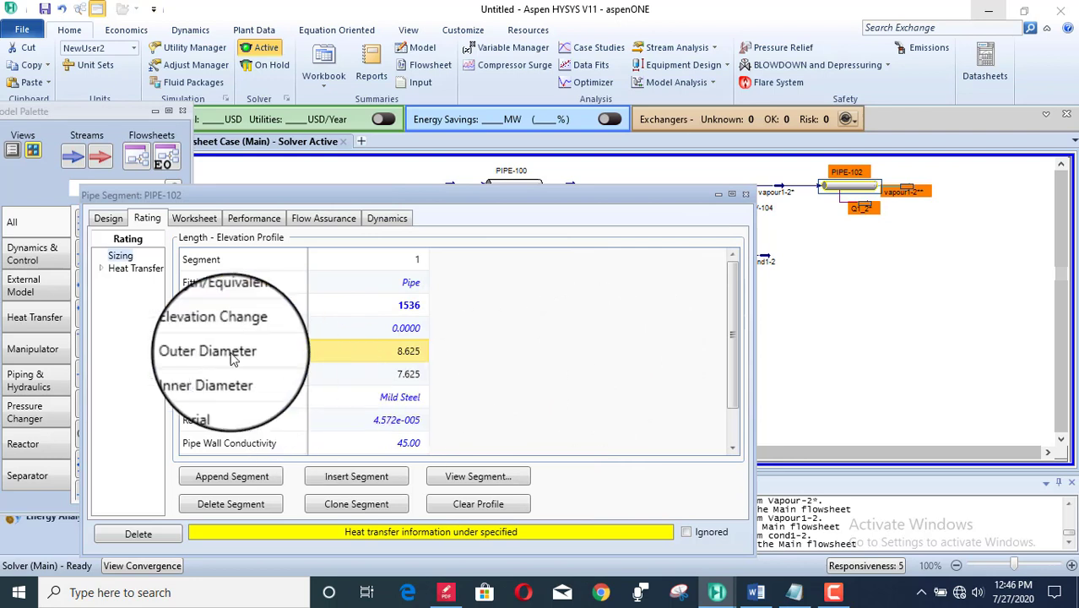
Include the pipe wall, inner HTC and outer HTC in PIPE-102's heat transfer coefficient estimation
left_click(143, 277)
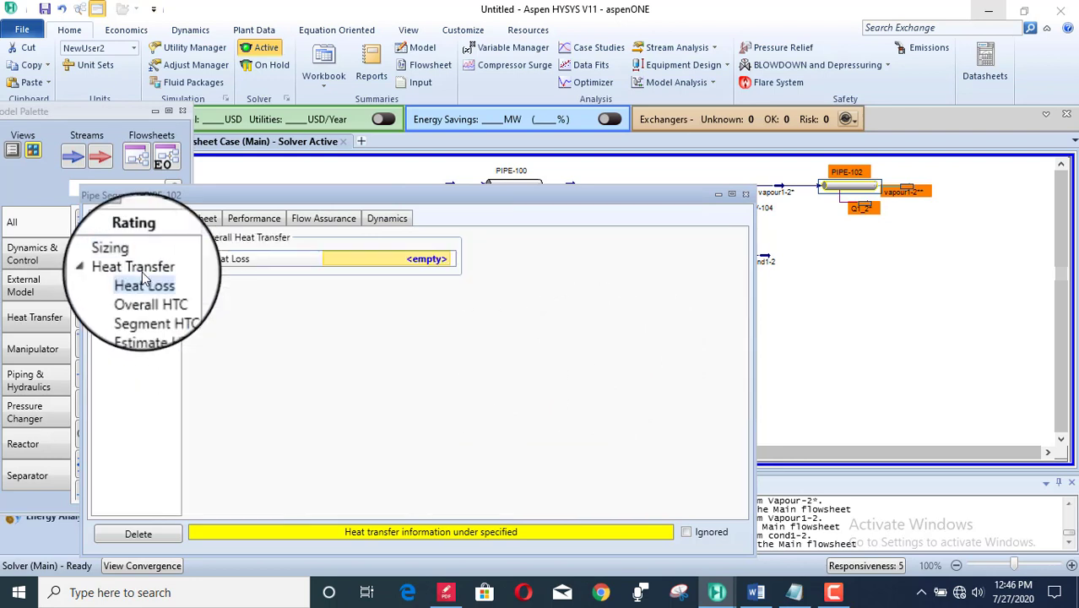
left_click(144, 325)
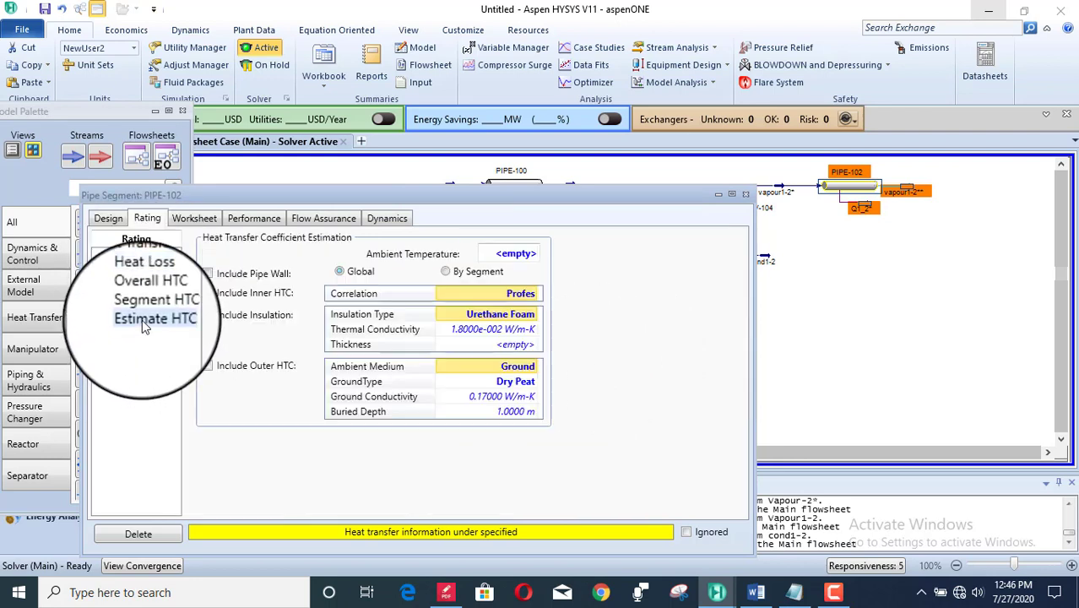
left_click(209, 276)
left_click(207, 292)
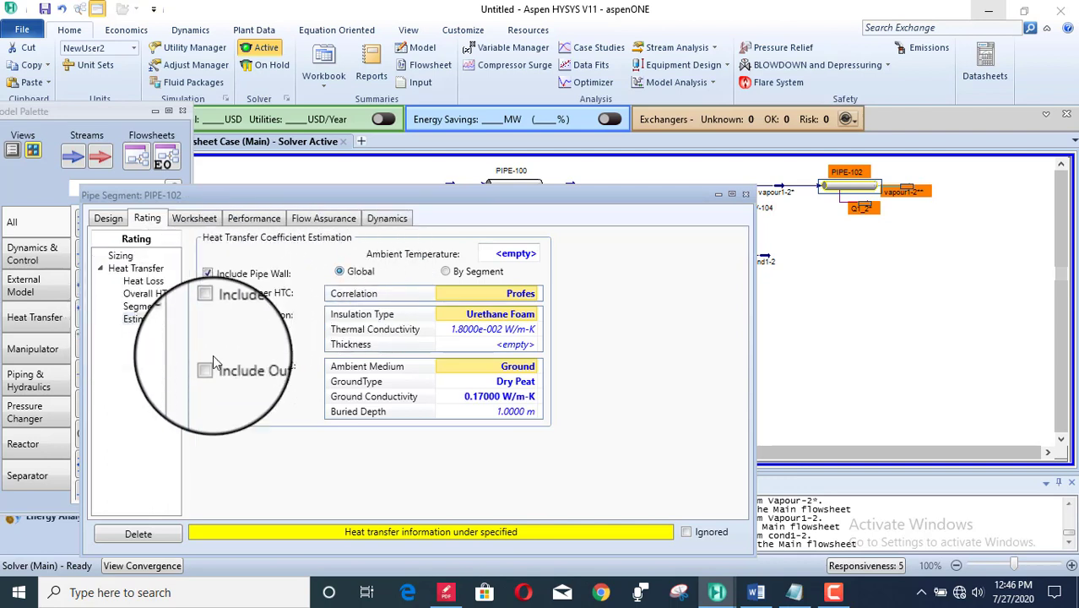
left_click(207, 364)
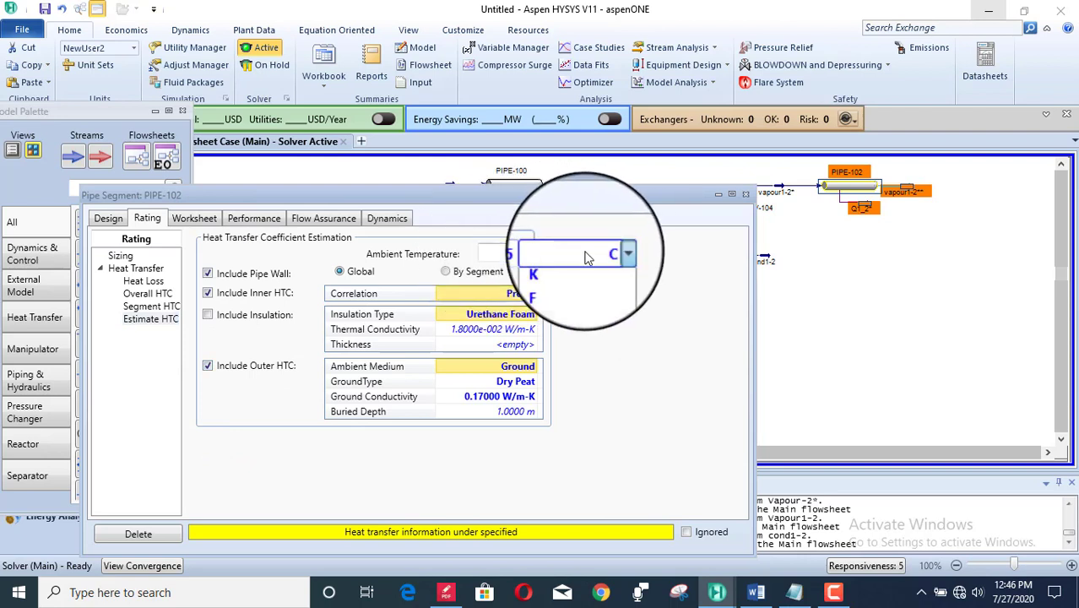
Enter PIPE-102's global ambient temperature in °C and close the pipe's specification window
left_click(568, 312)
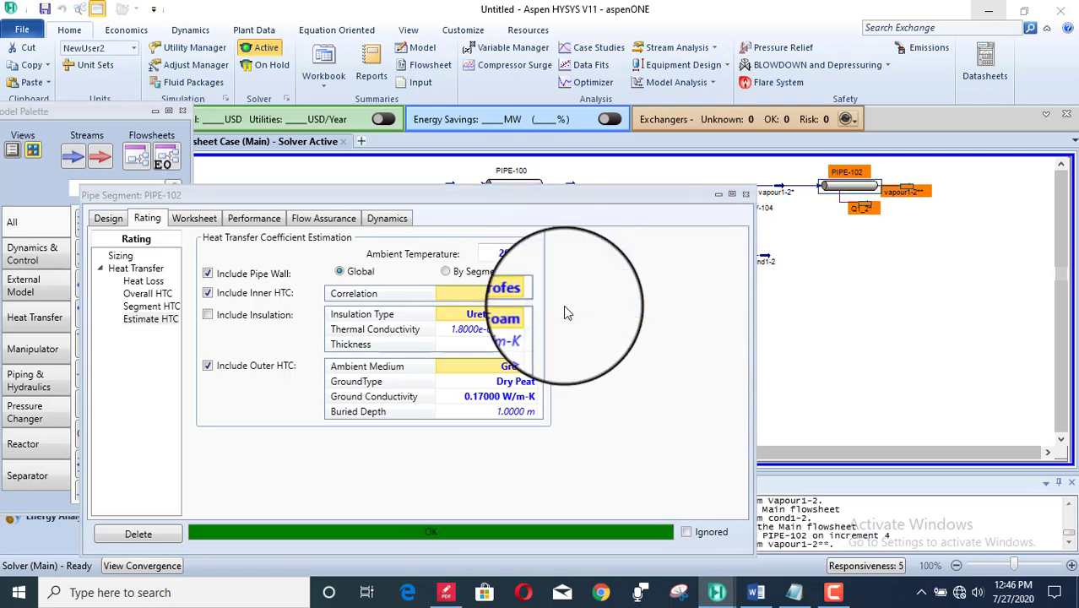
left_click(746, 193)
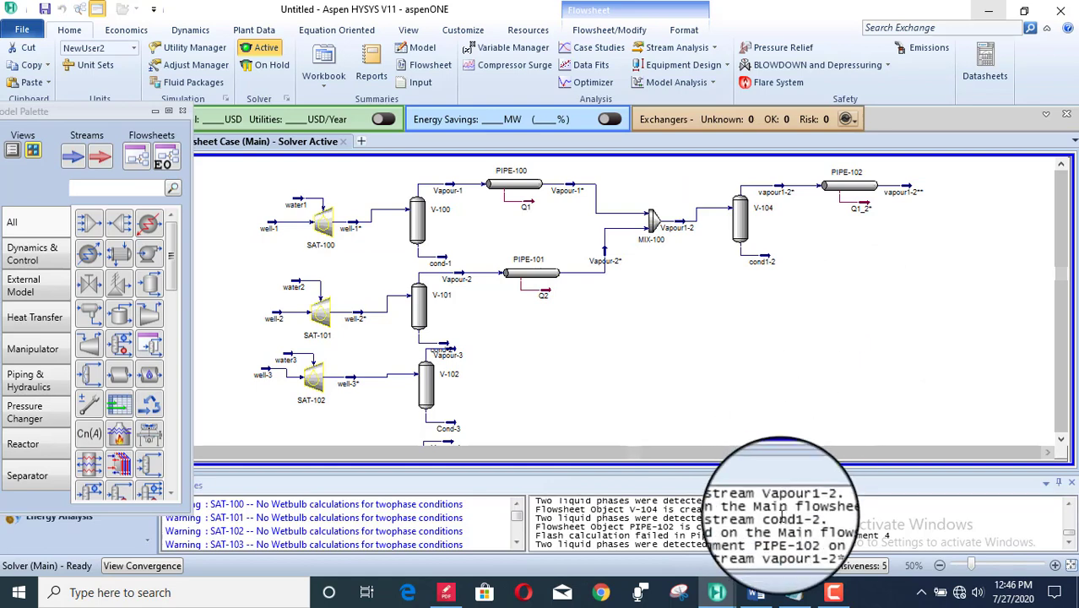
Check the Well 3 branch in the Word piping network diagram and table, and place a pipe segment beside separator V-102 in Aspen HYSYS
left_click(757, 587)
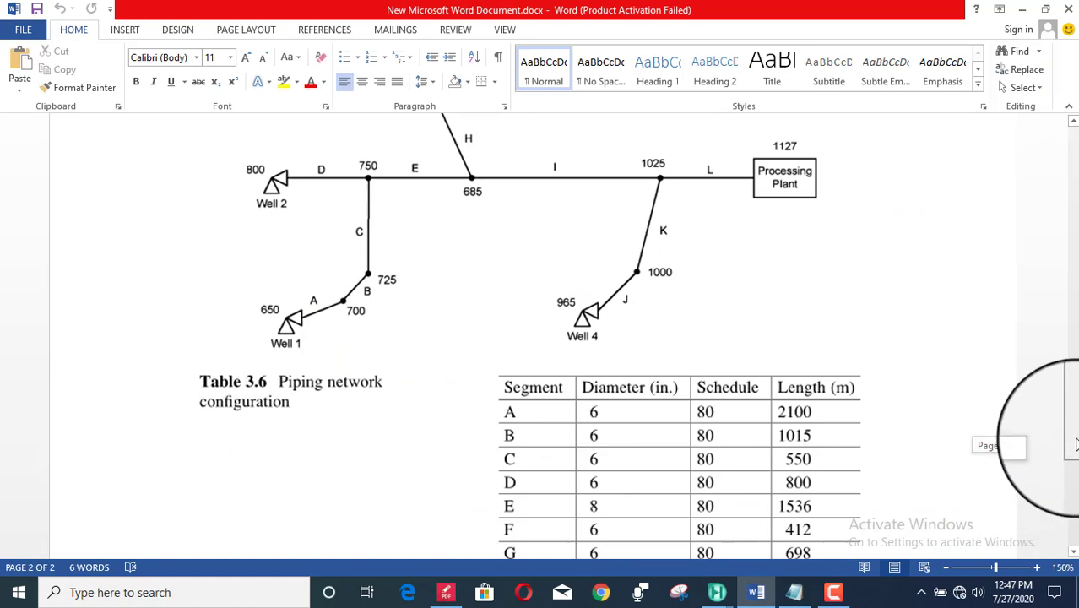
left_click_drag(1074, 444, 1074, 424)
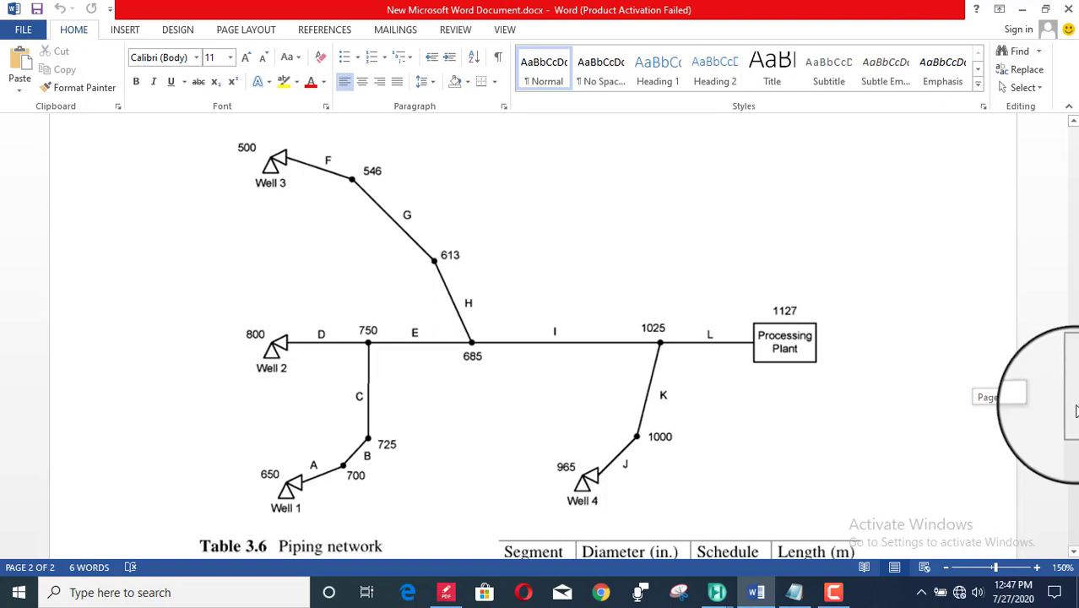
left_click_drag(1076, 411, 1075, 435)
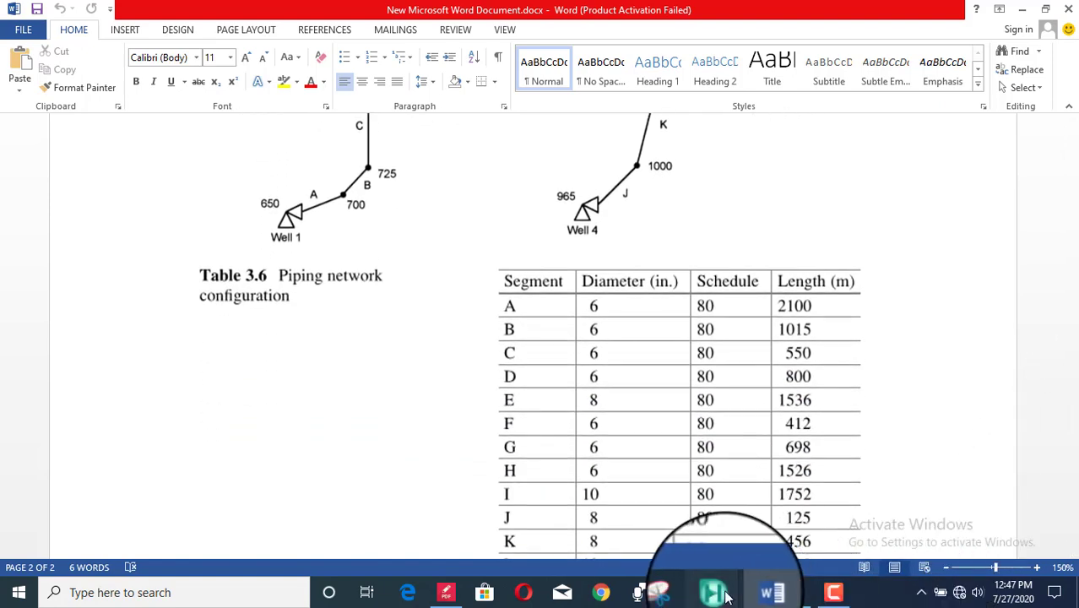
mouse_move(726, 596)
left_click(675, 477)
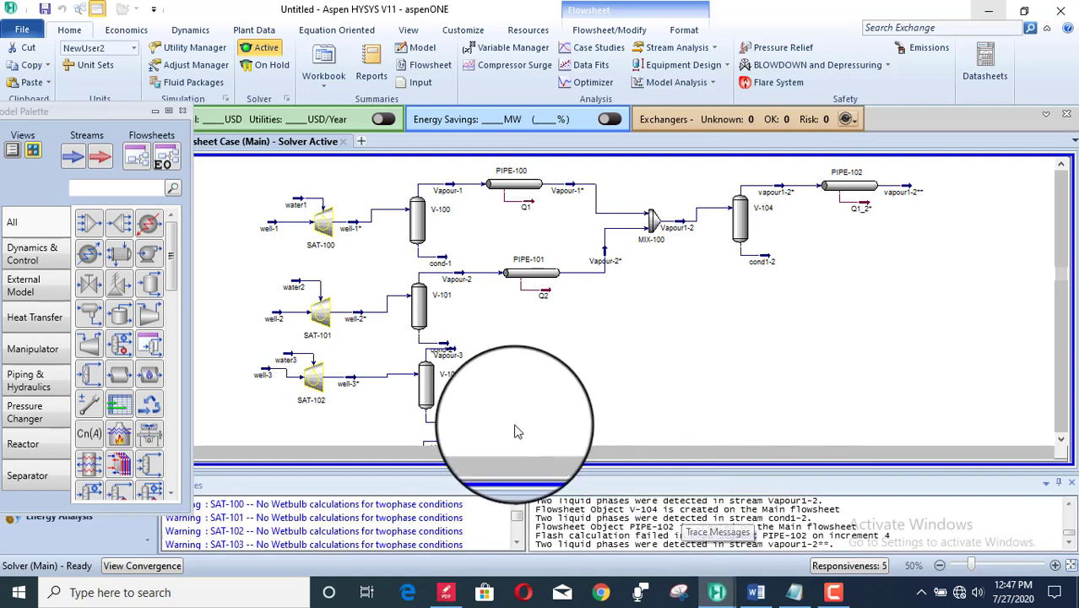
mouse_move(447, 359)
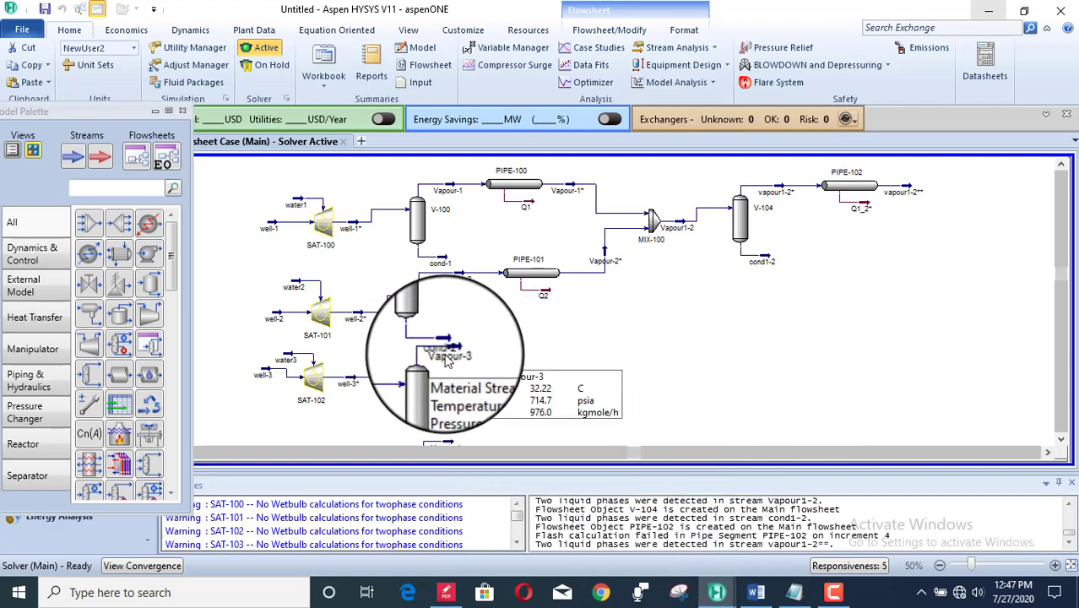
left_click(119, 374)
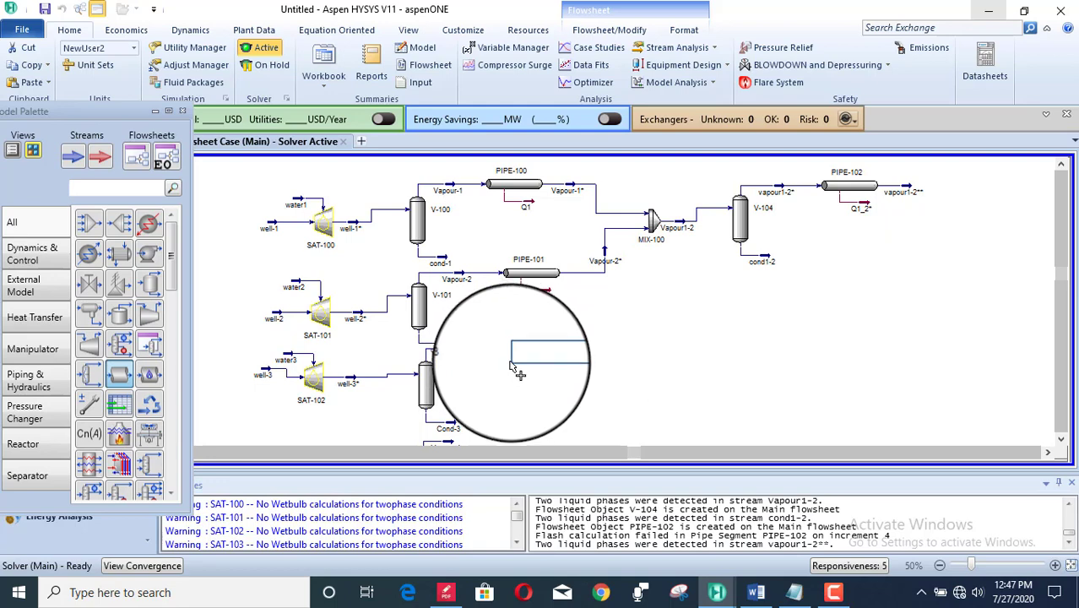
left_click(510, 366)
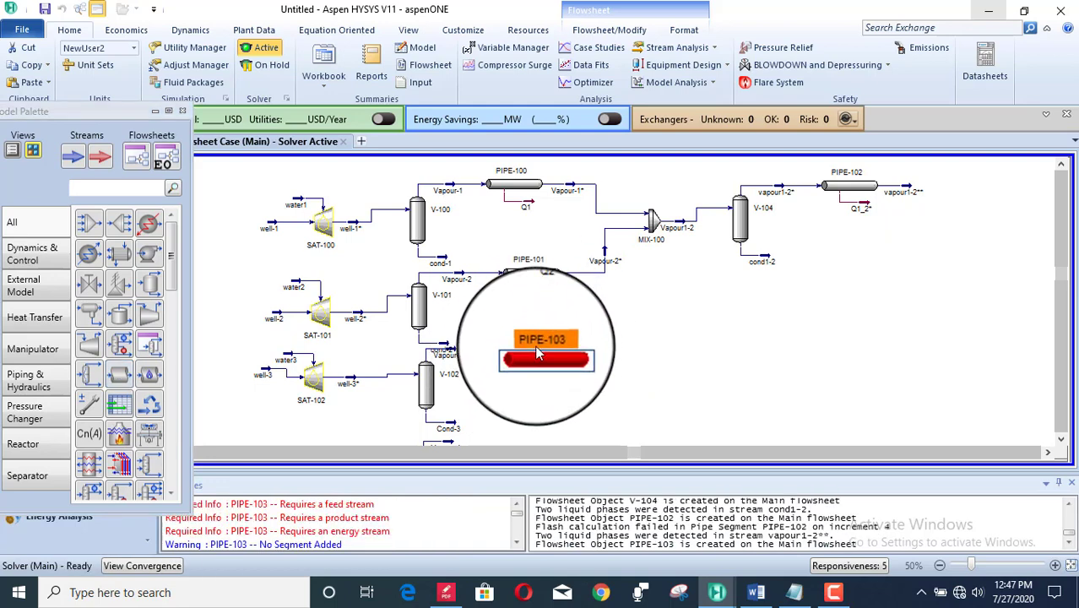
Name the new pipe segment F-G-H and connect inlet Vapour-3, outlet Vapour-3* and energy stream Q3
double_click(538, 355)
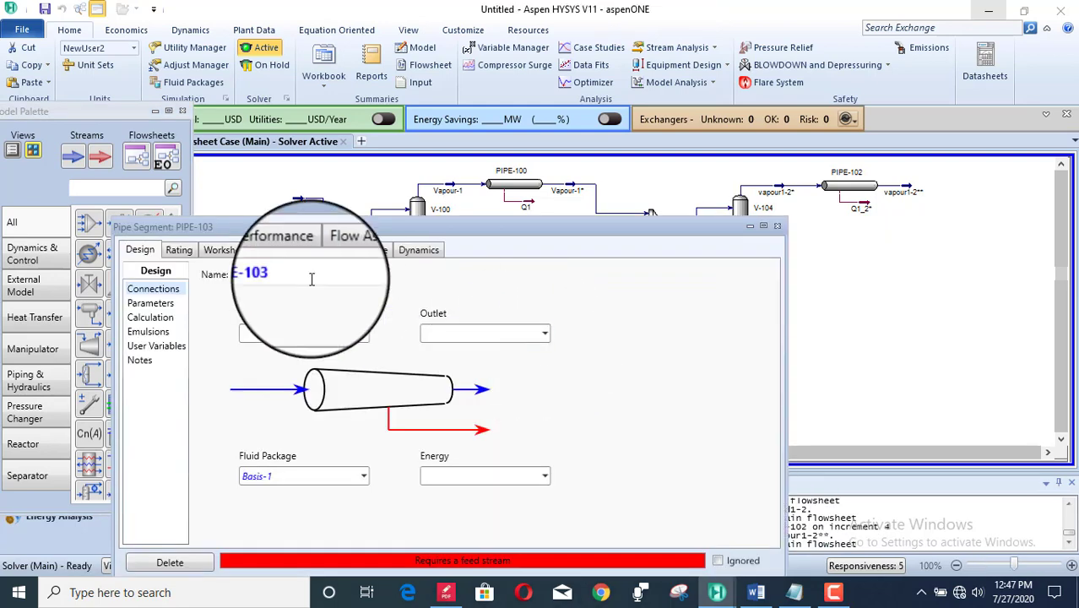
double_click(289, 272)
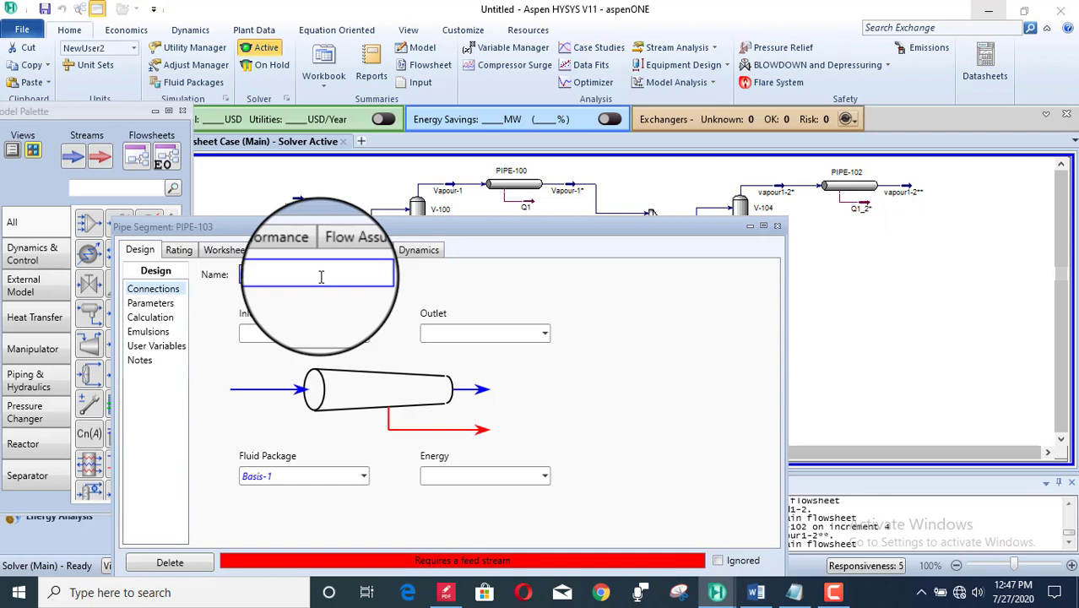
type("F-G-H")
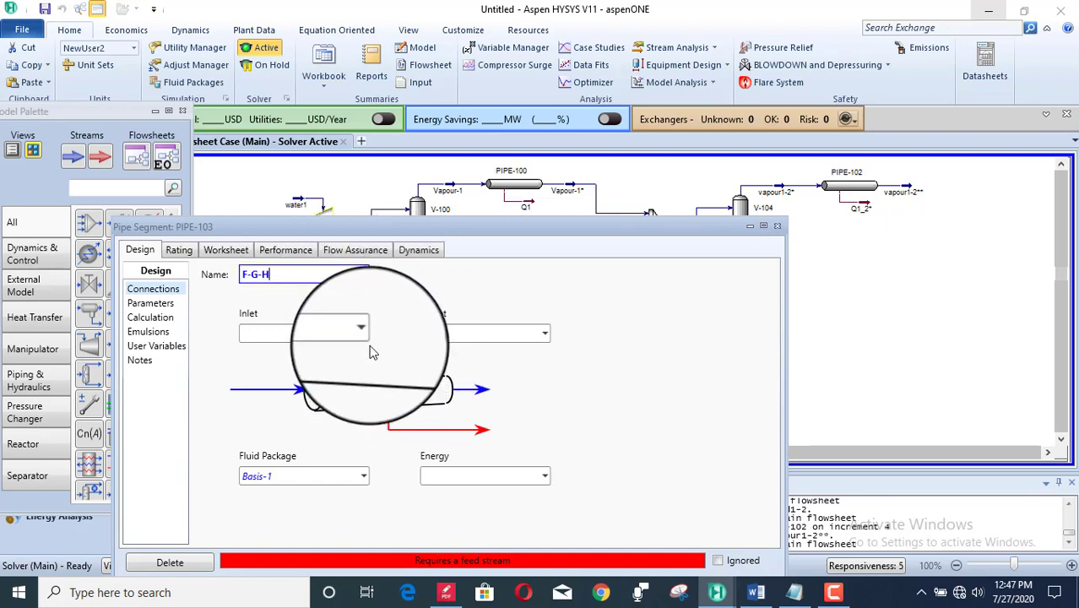
left_click(363, 334)
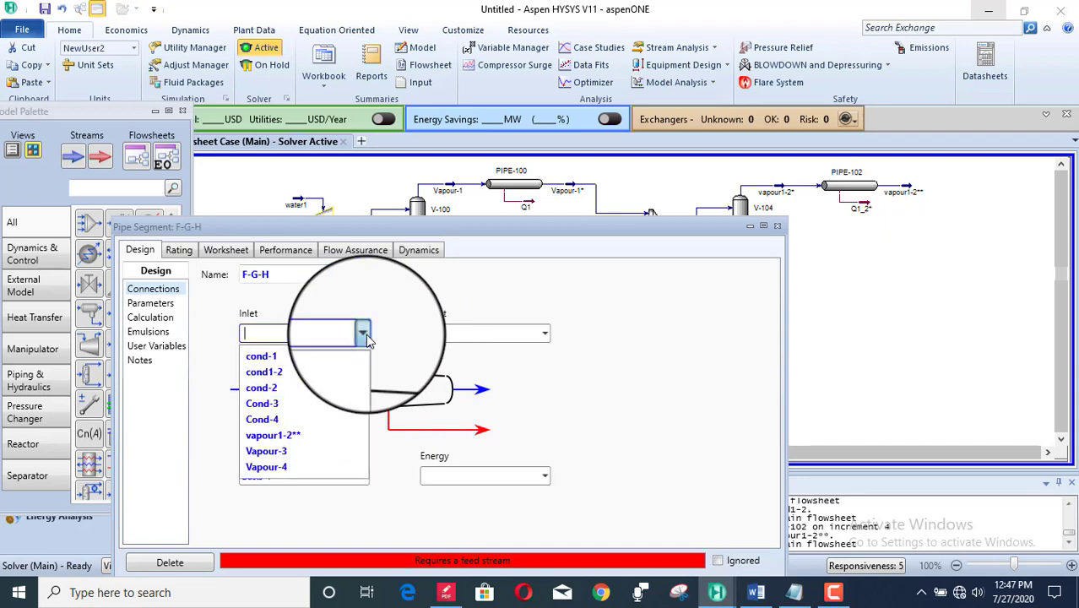
left_click(299, 451)
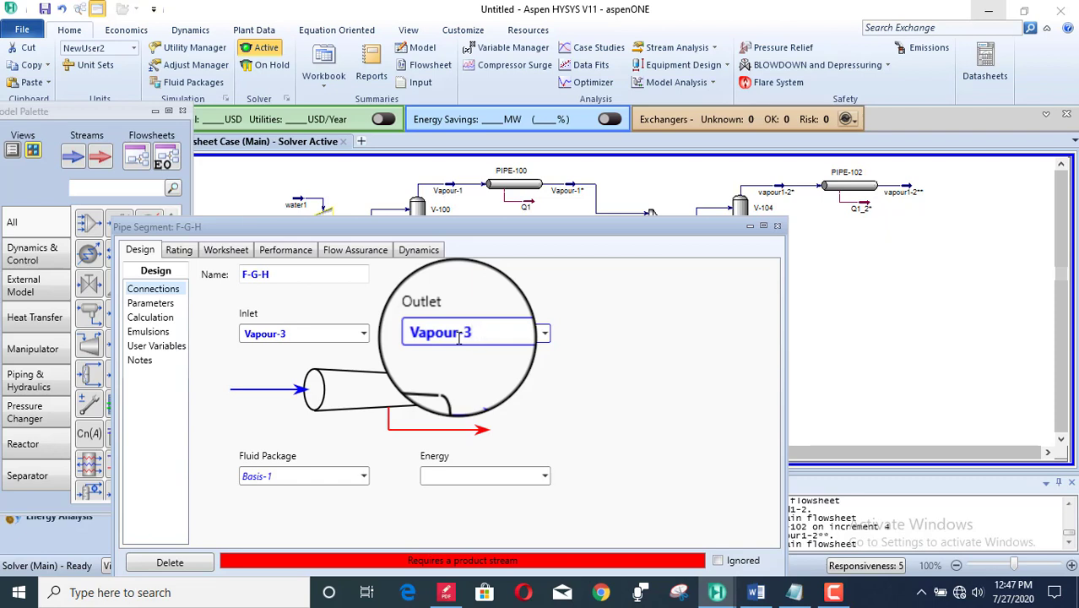
left_click(446, 478)
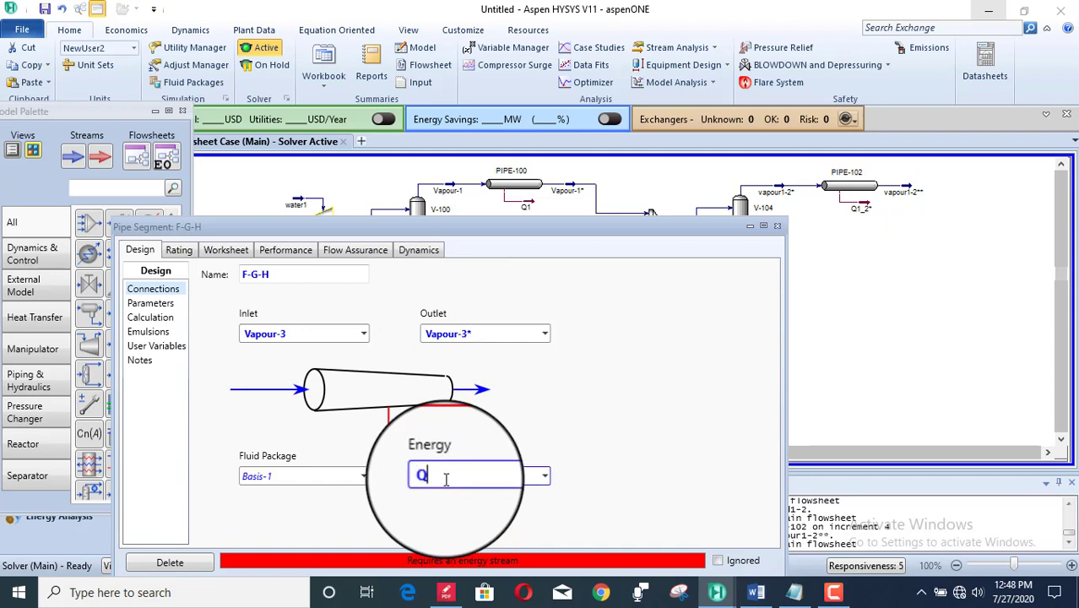
key("Return")
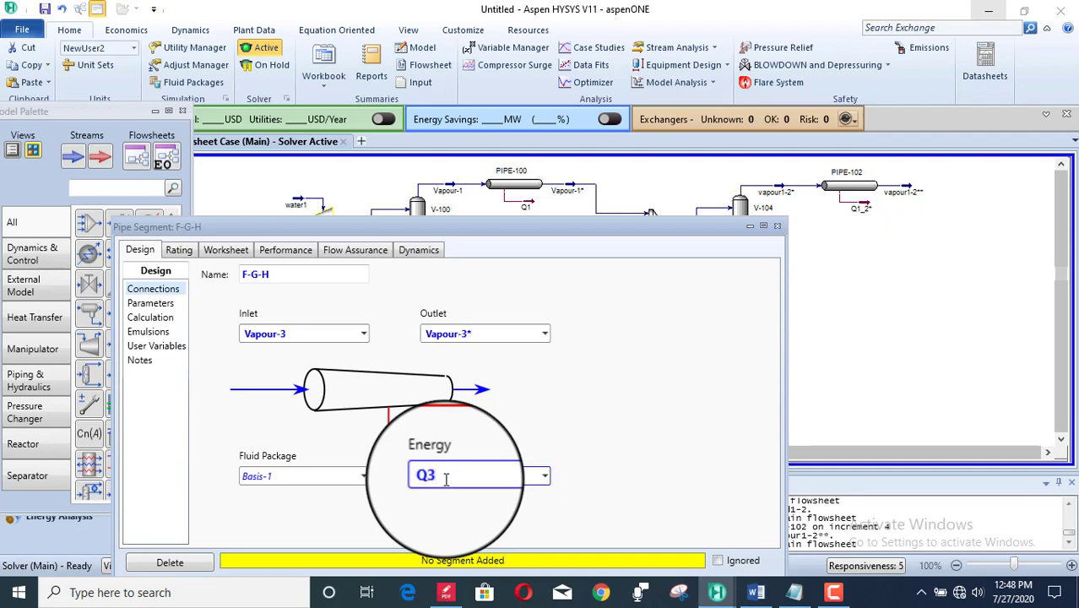
Append three segments to the length-elevation profile of pipe F-G-H
left_click(178, 249)
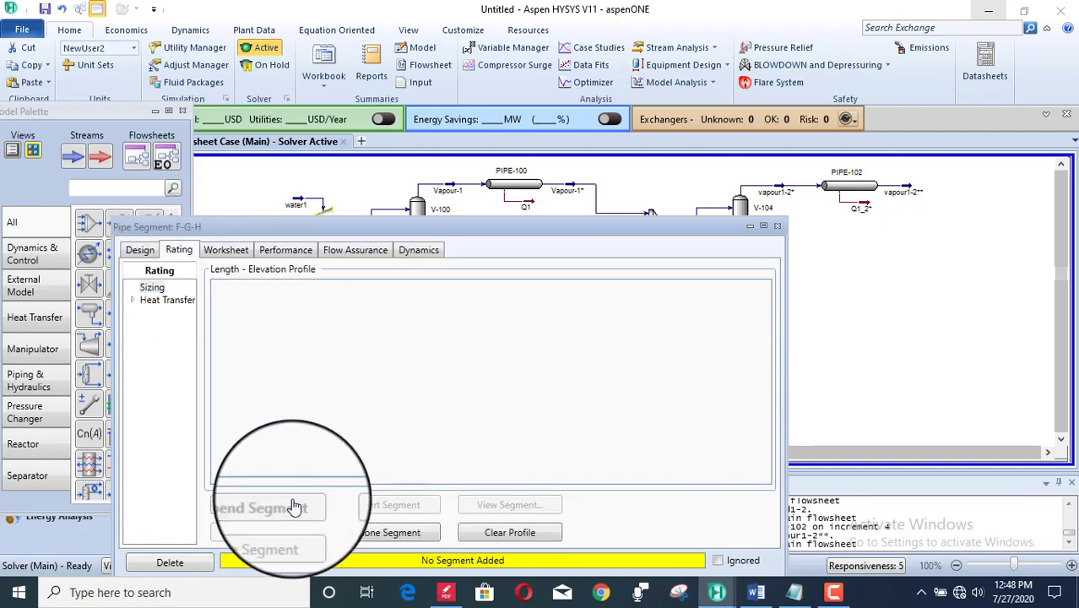
left_click(263, 505)
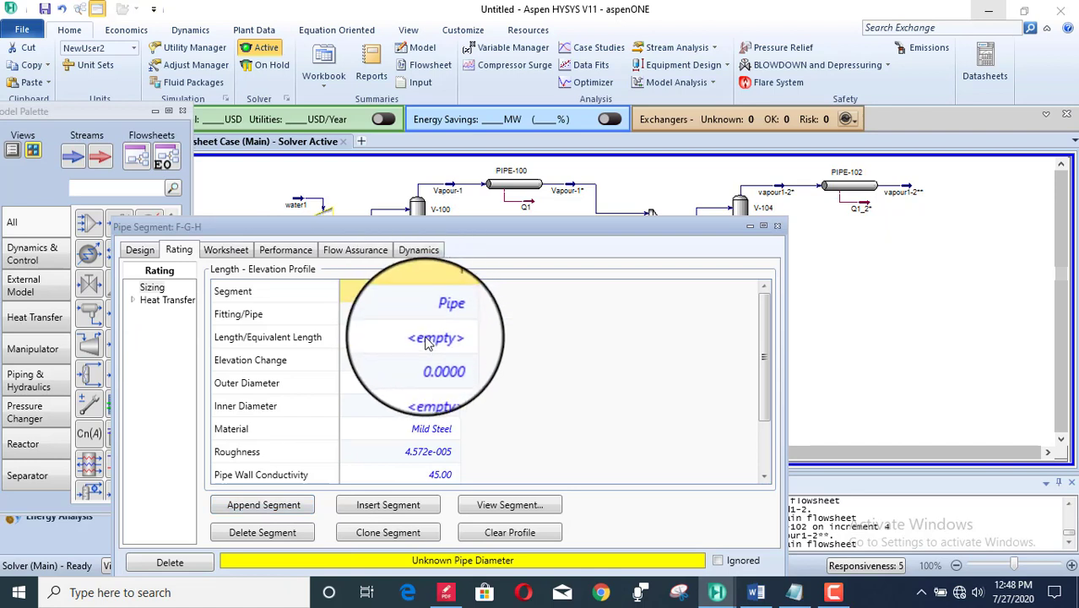
left_click(276, 506)
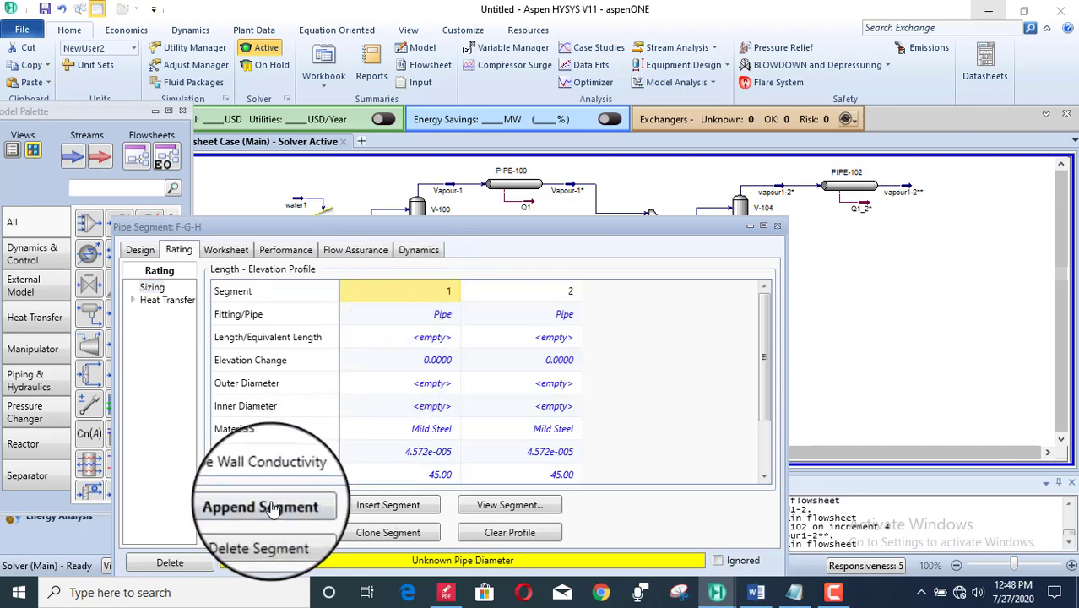
left_click(272, 506)
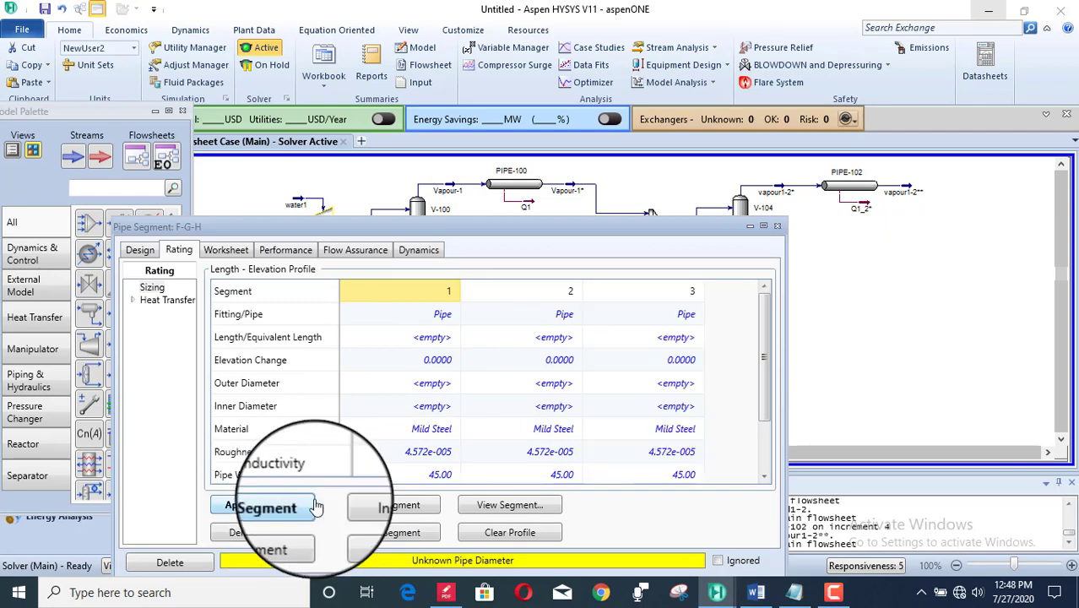
Using the Word table's lengths for F and G, set pipe F-G-H's segment 1 to 412 m and segment 2 to 698 m
left_click(757, 591)
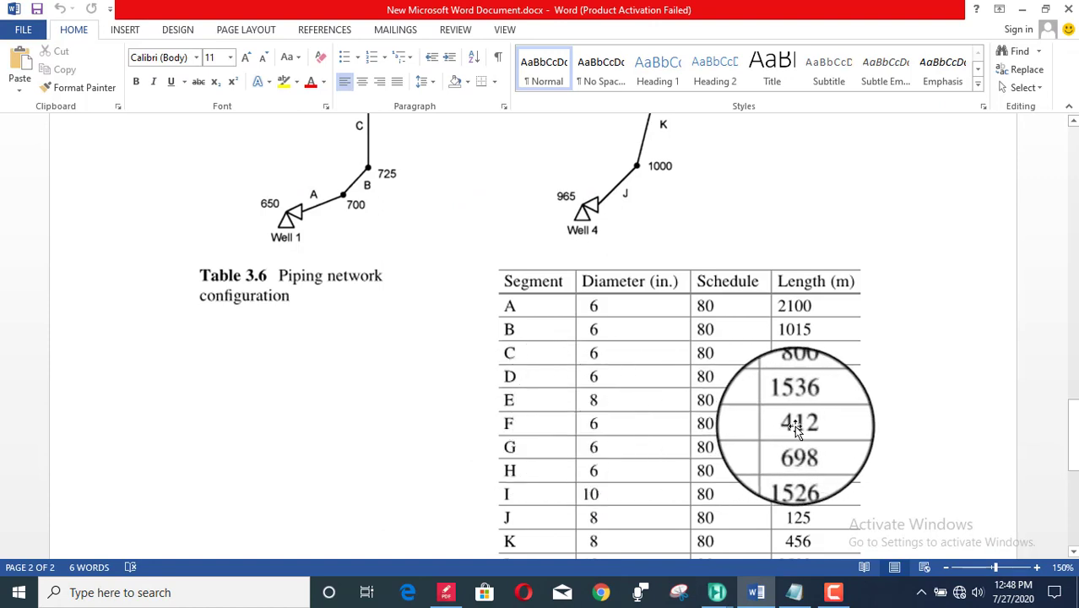
mouse_move(757, 597)
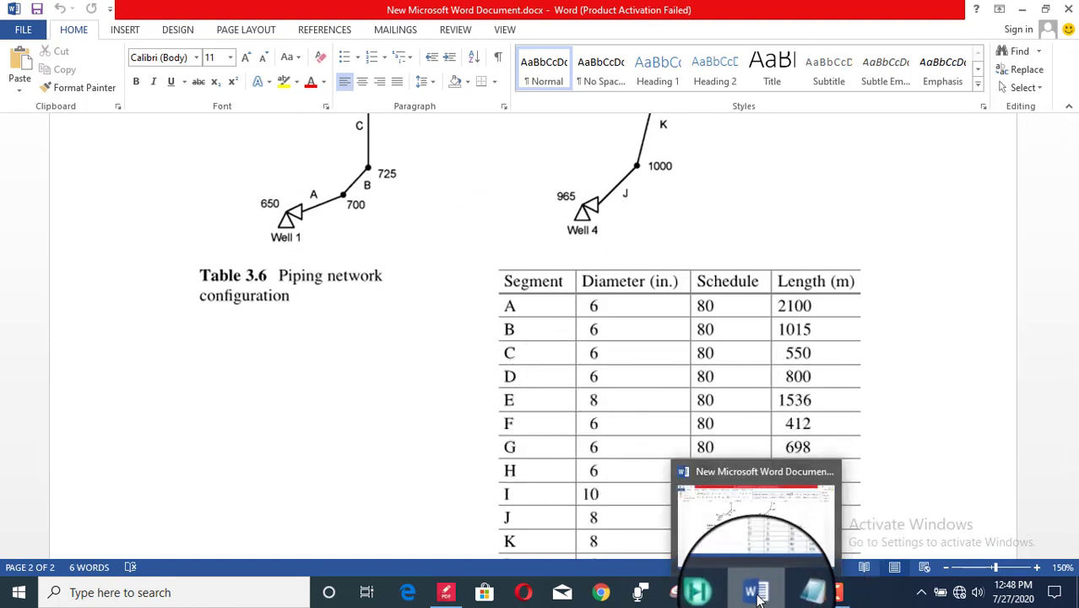
left_click(698, 591)
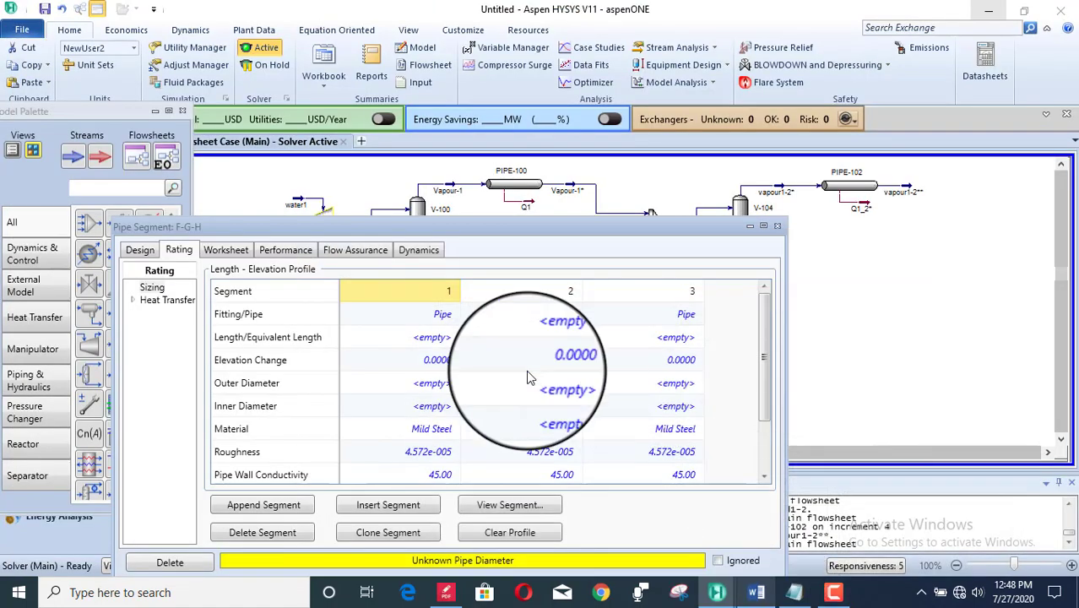
left_click(437, 342)
type("412")
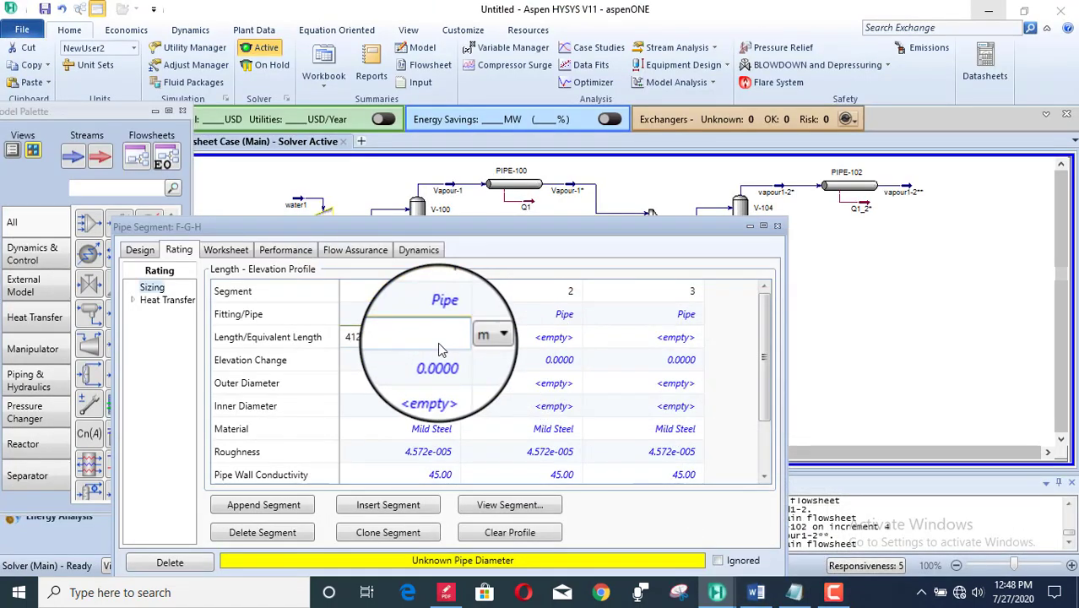
key("Return")
left_click(516, 339)
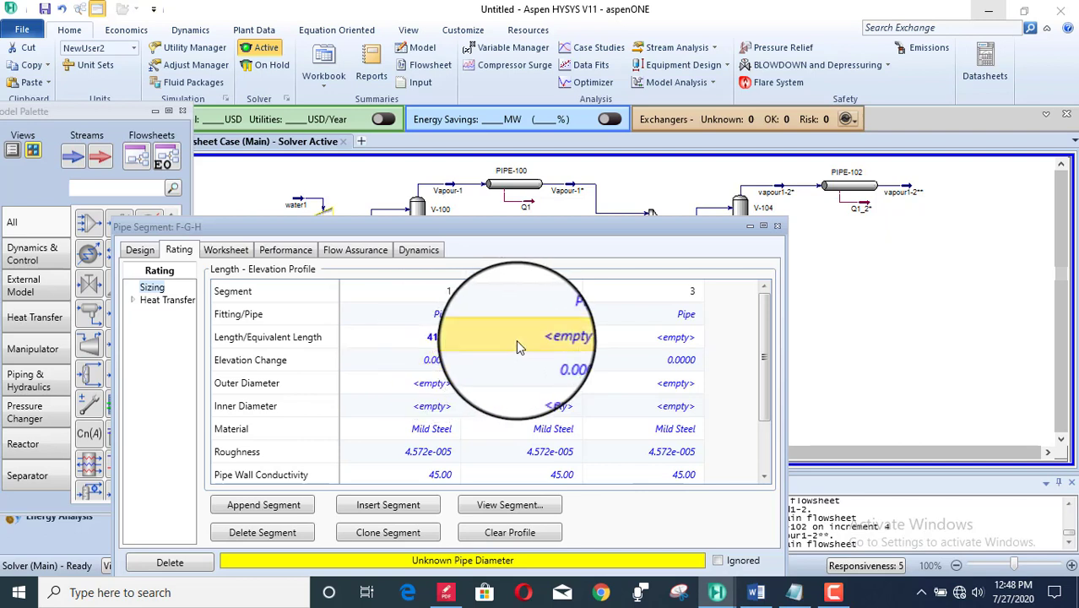
type("69")
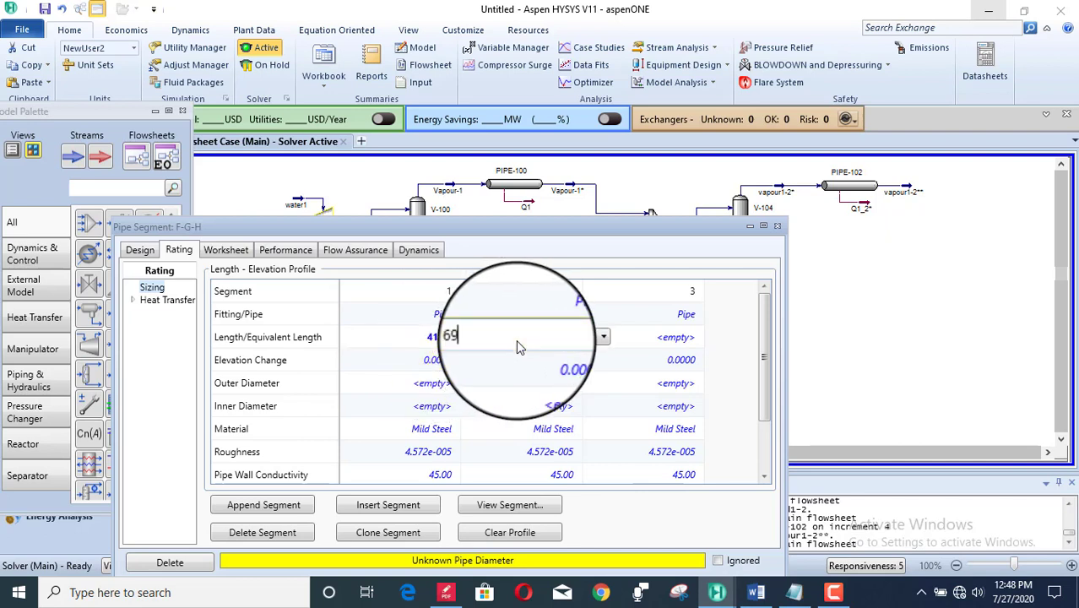
type("8")
key("Return")
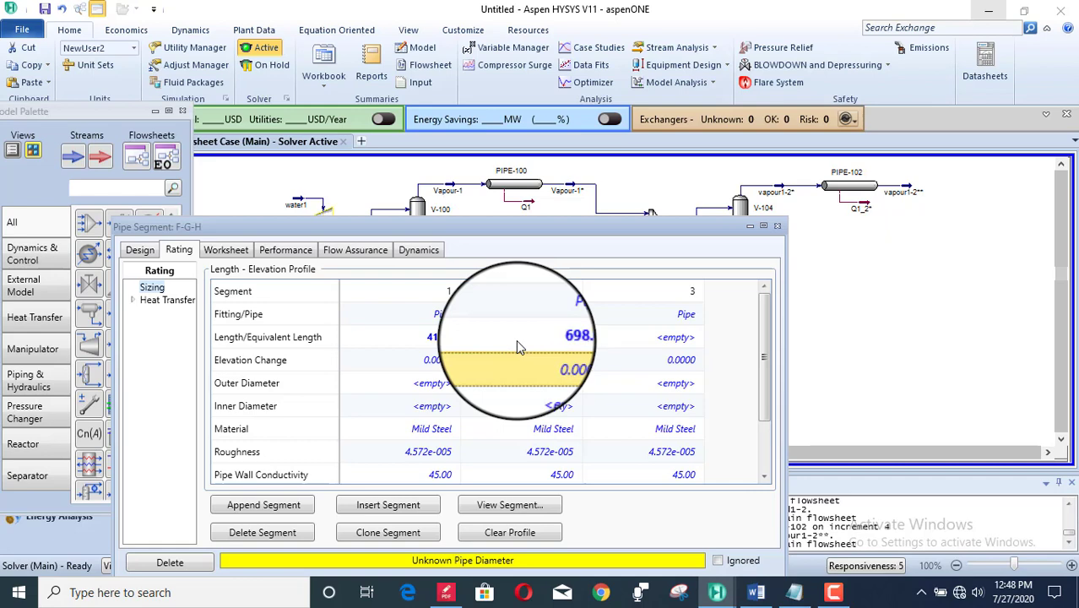
Look up segment H in the Word table and set the length of pipe F-G-H's segment 3 to 1526 m
left_click(755, 592)
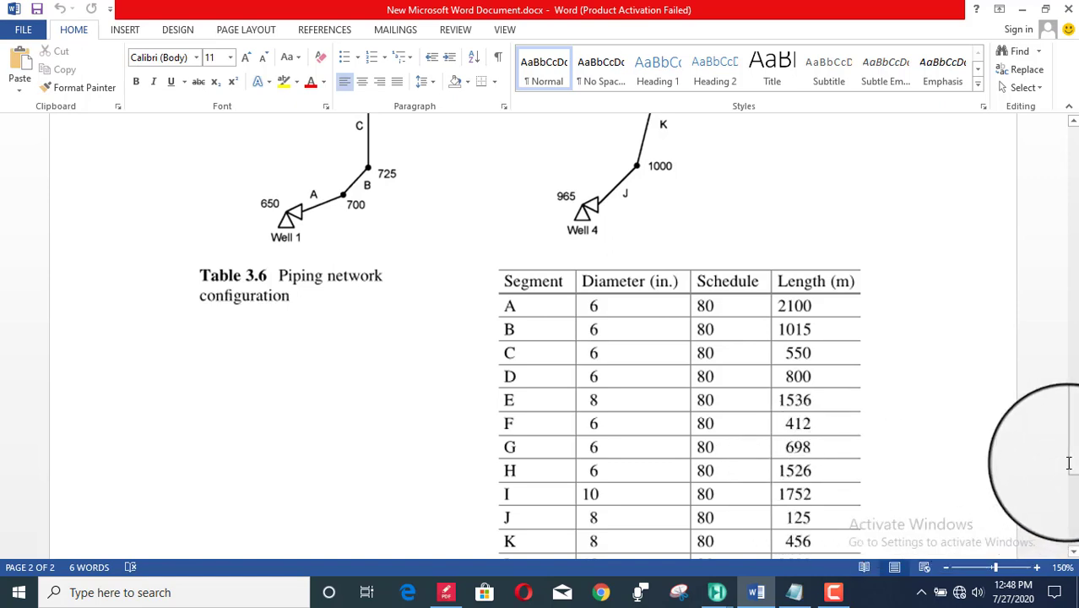
left_click_drag(1070, 463, 1072, 485)
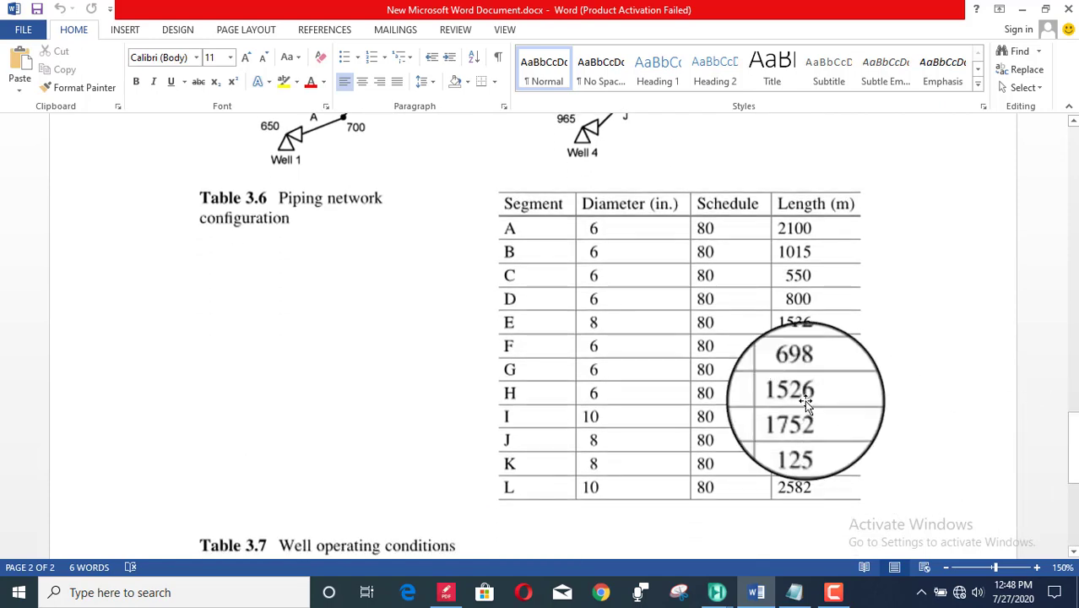
mouse_move(717, 592)
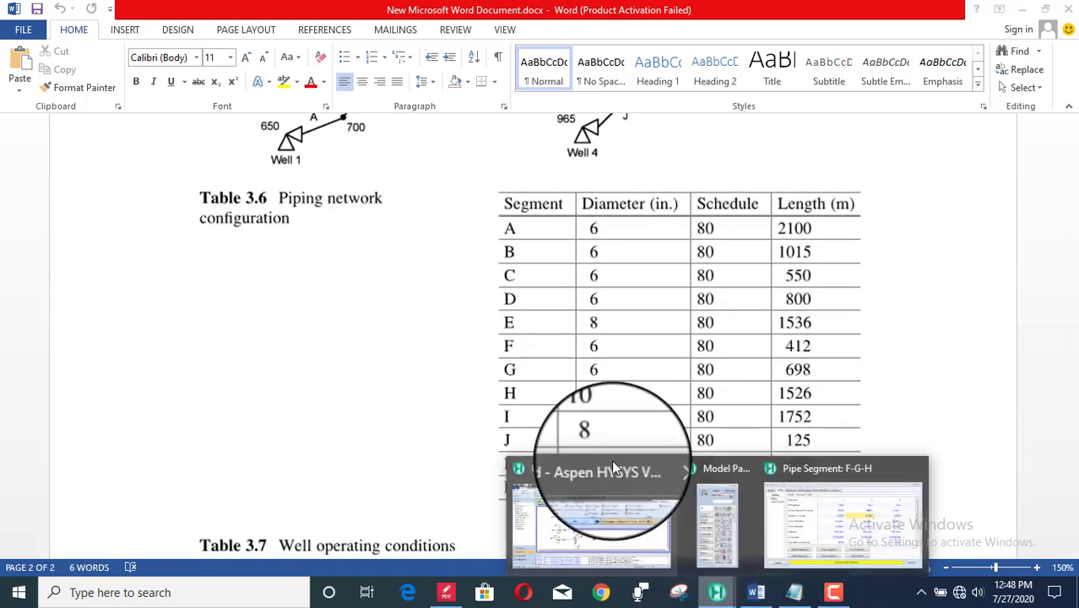
left_click(606, 509)
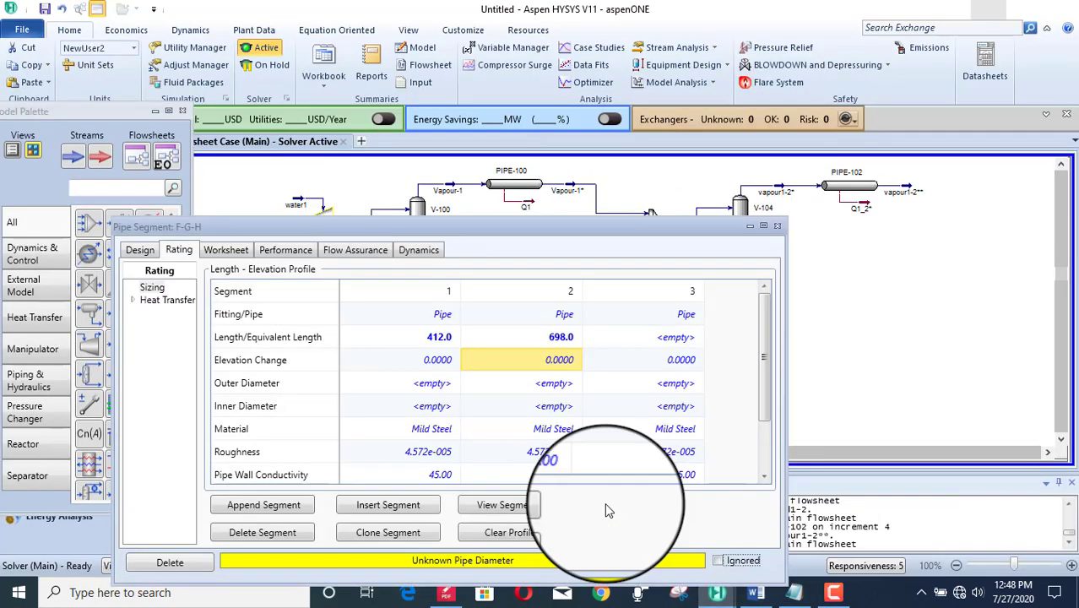
left_click(664, 337)
left_click(664, 338)
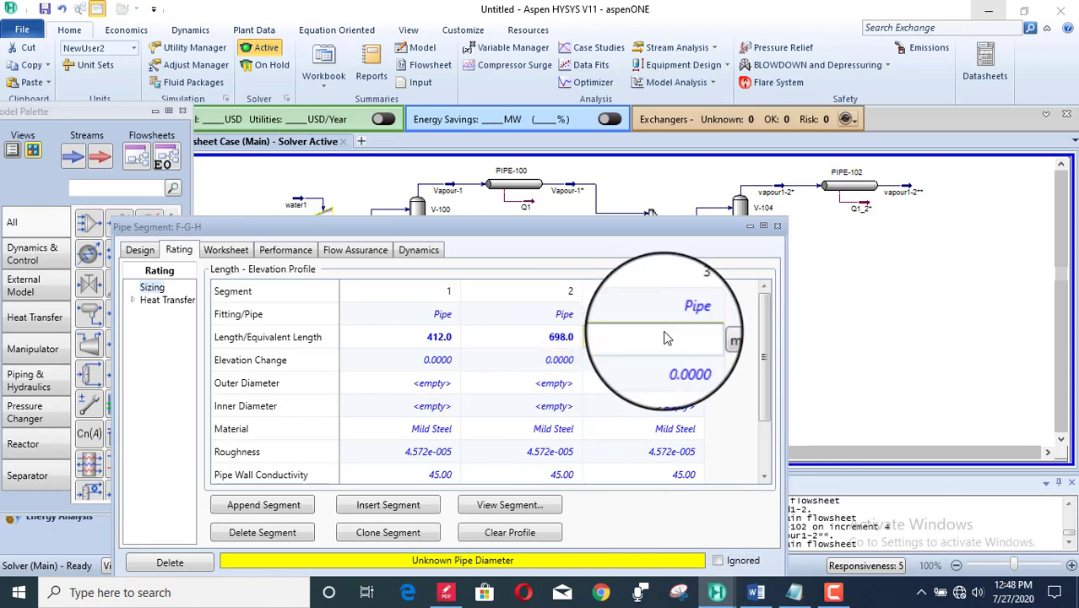
type("1526")
key("Return")
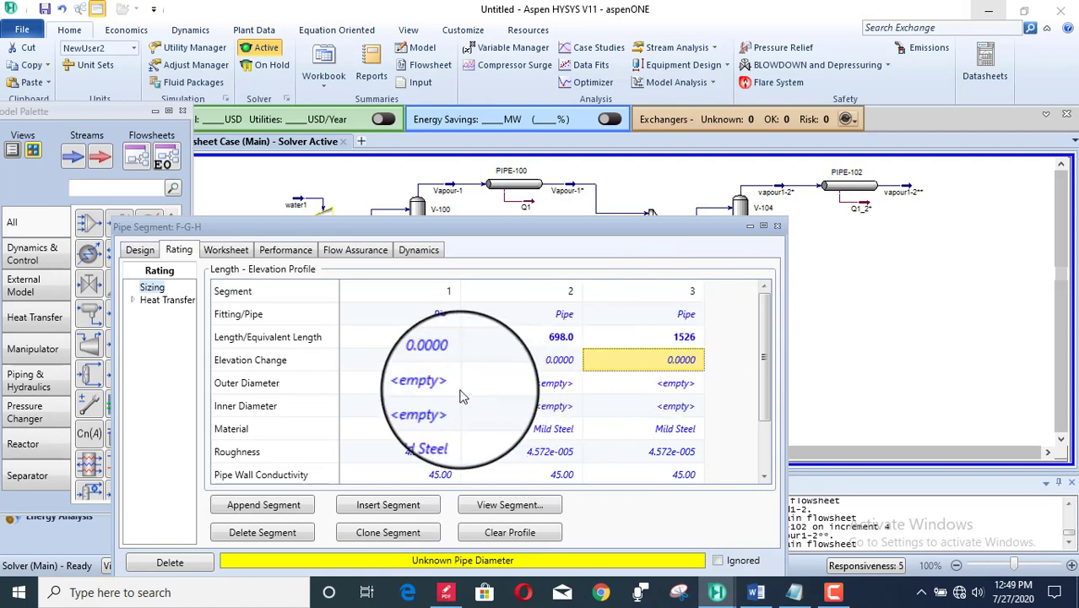
Check segment F in the Word table and set pipe F-G-H's segment 1 to Schedule 80 with a 6 inch nominal diameter
left_click(435, 382)
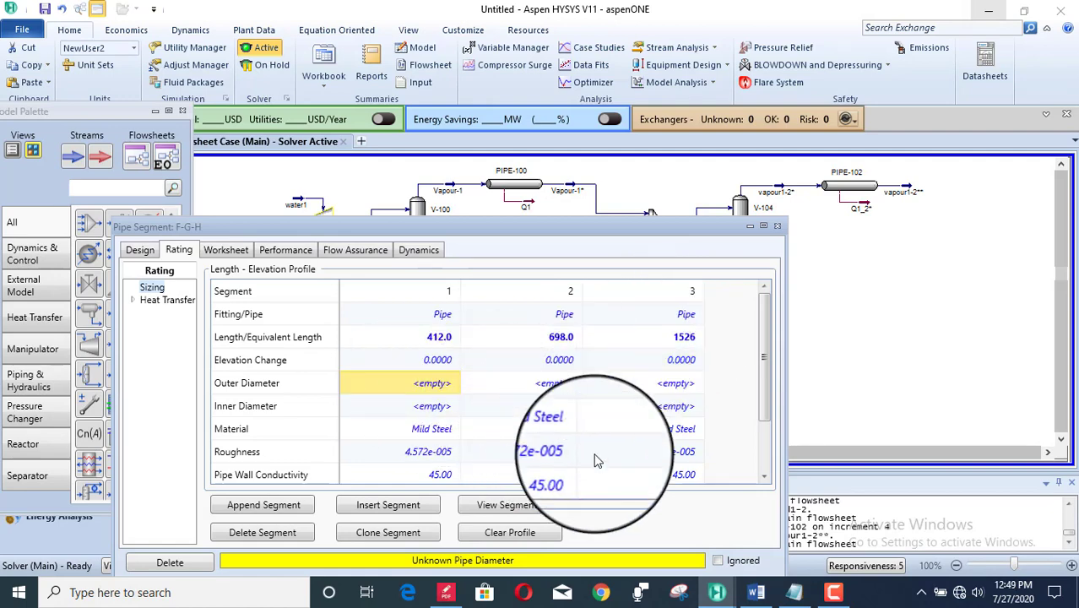
mouse_move(717, 596)
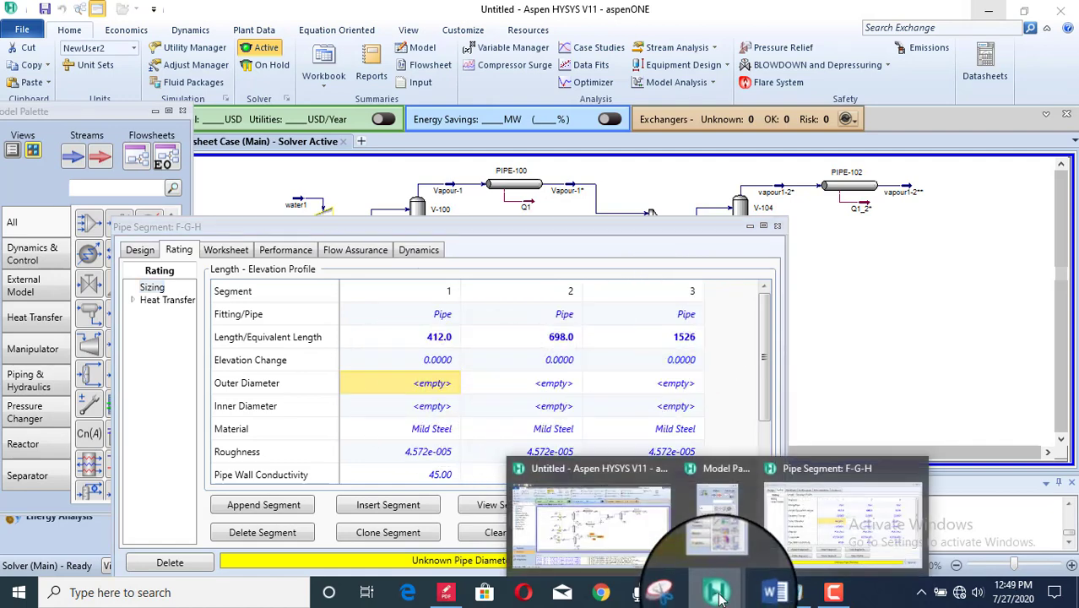
left_click(754, 593)
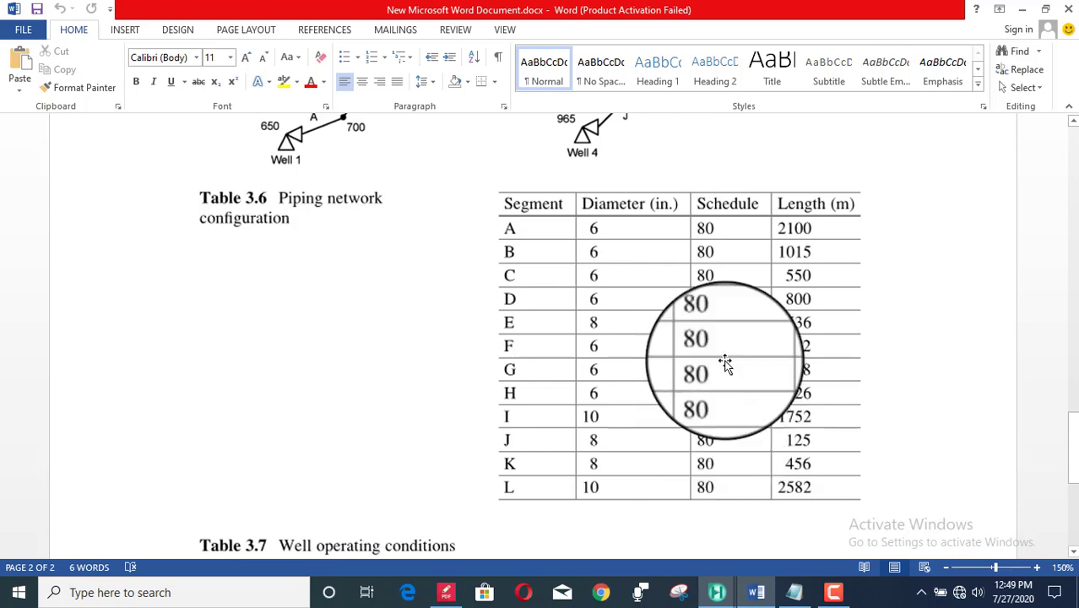
mouse_move(718, 594)
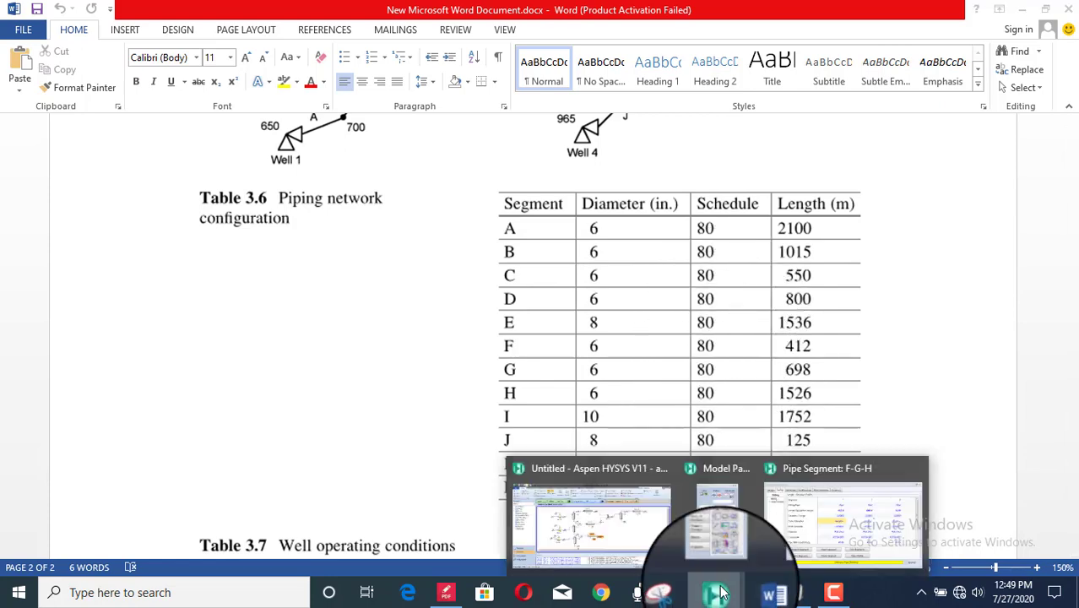
left_click(608, 519)
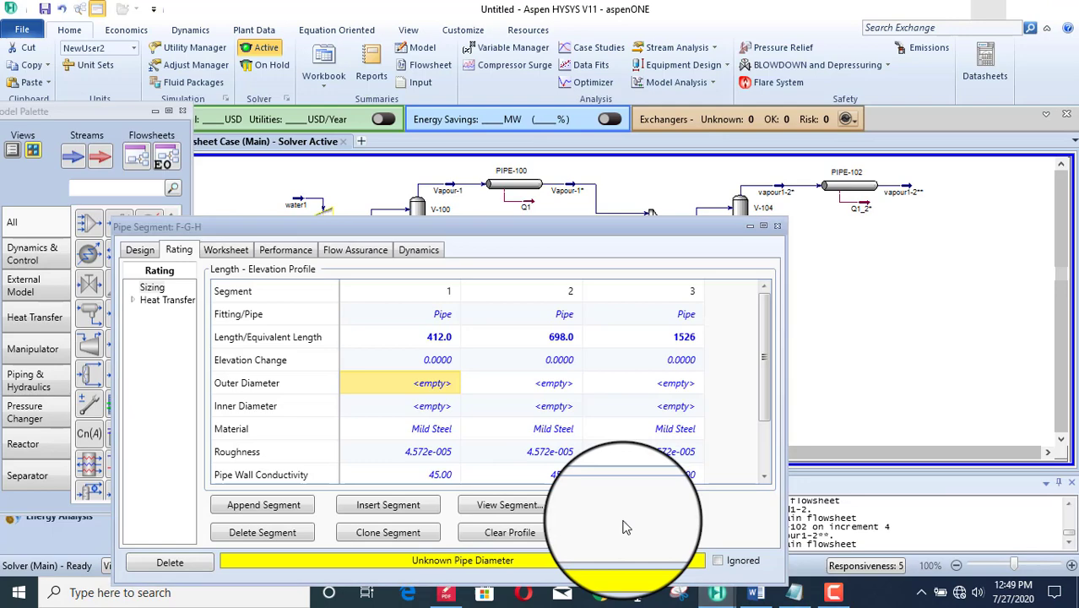
left_click(438, 385)
left_click(496, 384)
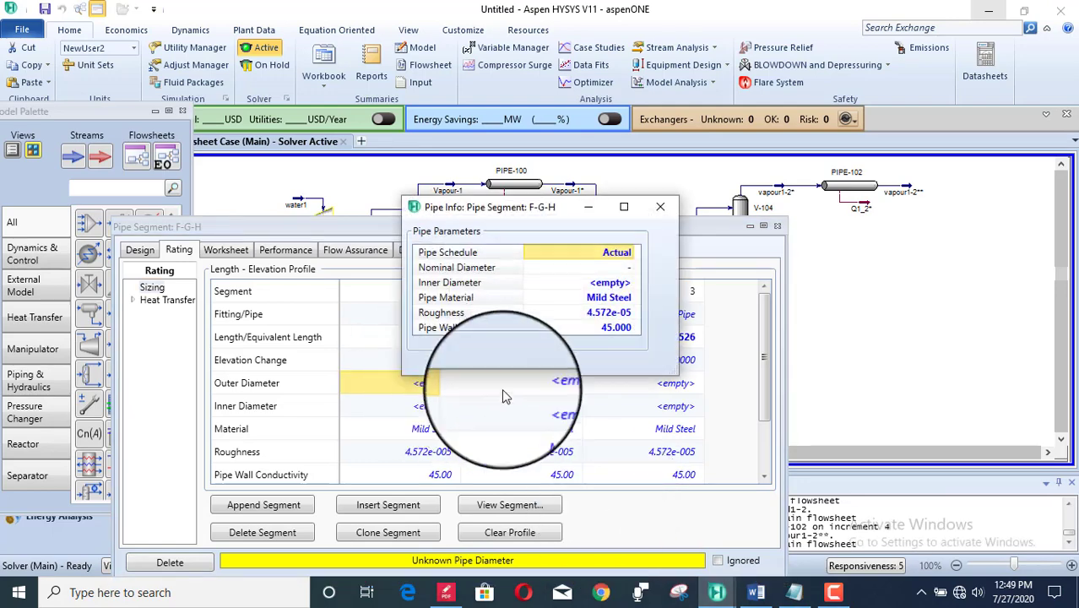
left_click(629, 253)
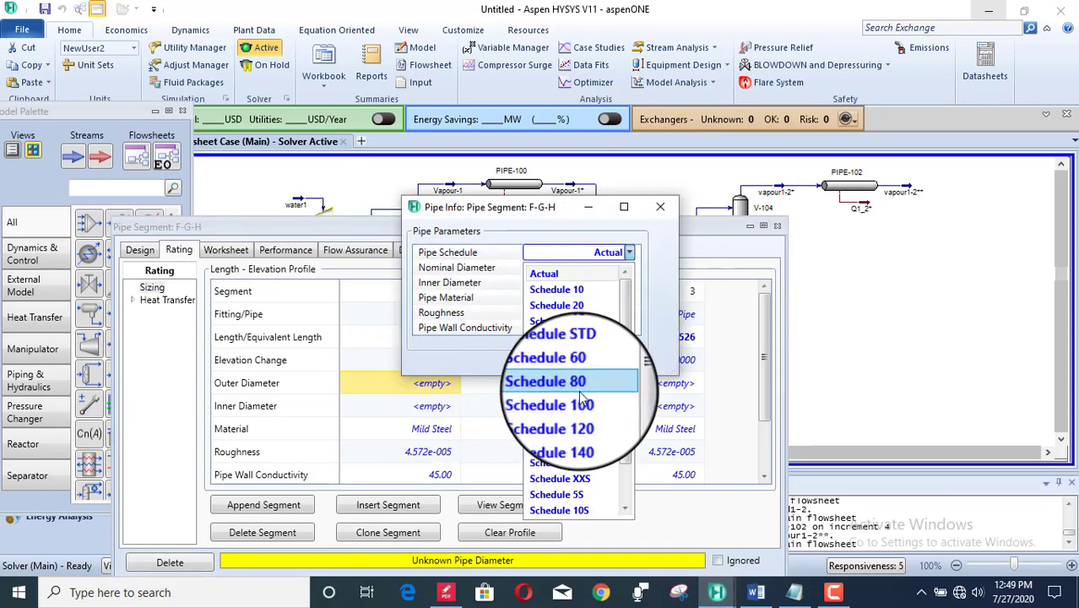
left_click(579, 390)
left_click(629, 269)
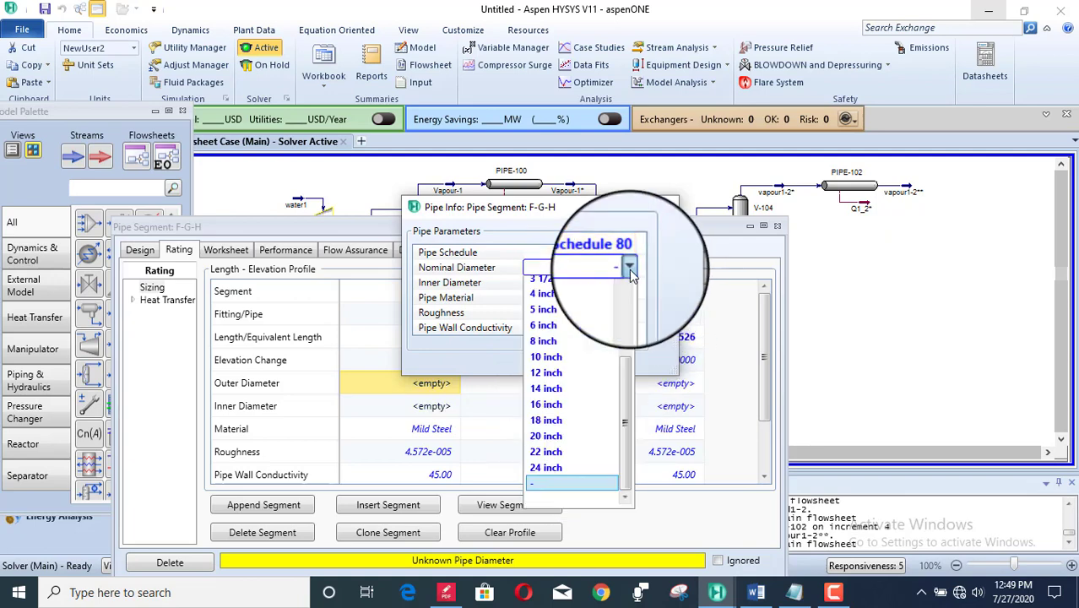
left_click(592, 351)
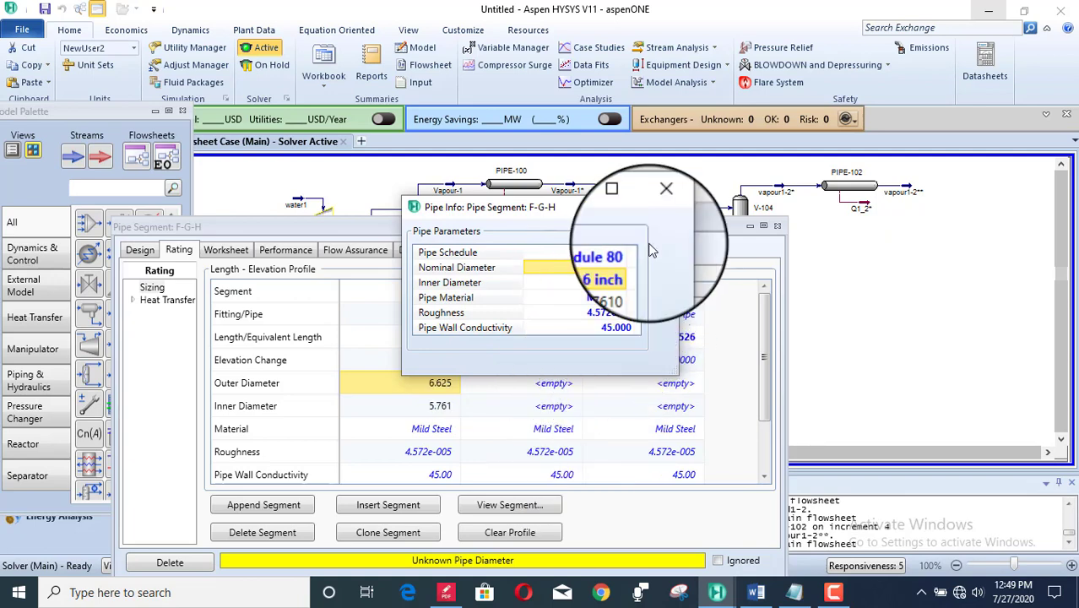
left_click(665, 207)
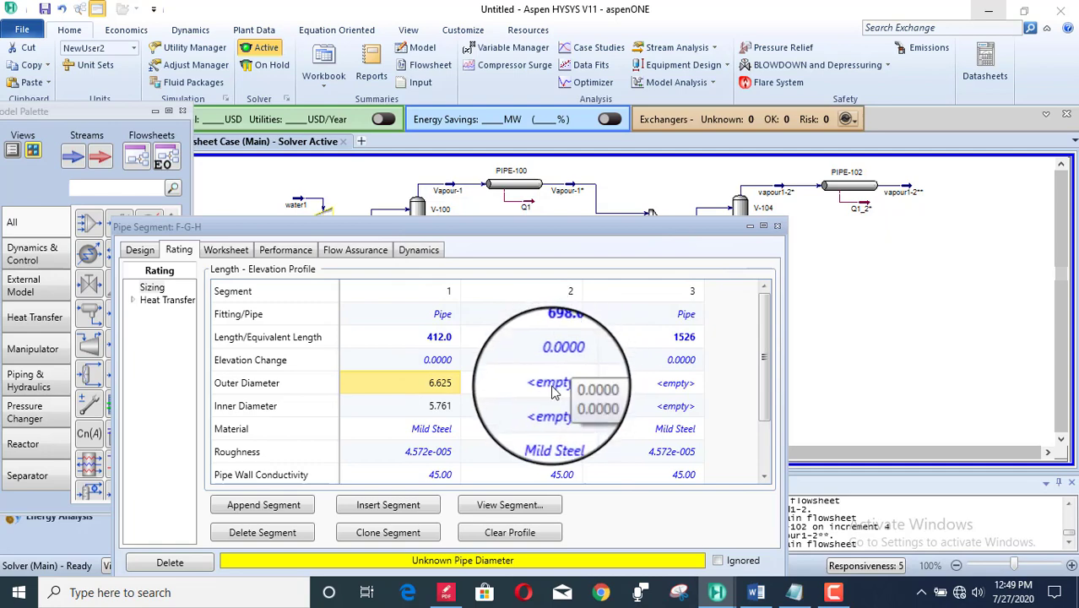
Set segment 2 of pipe F-G-H to Schedule 80 with a 6 inch nominal diameter
double_click(552, 390)
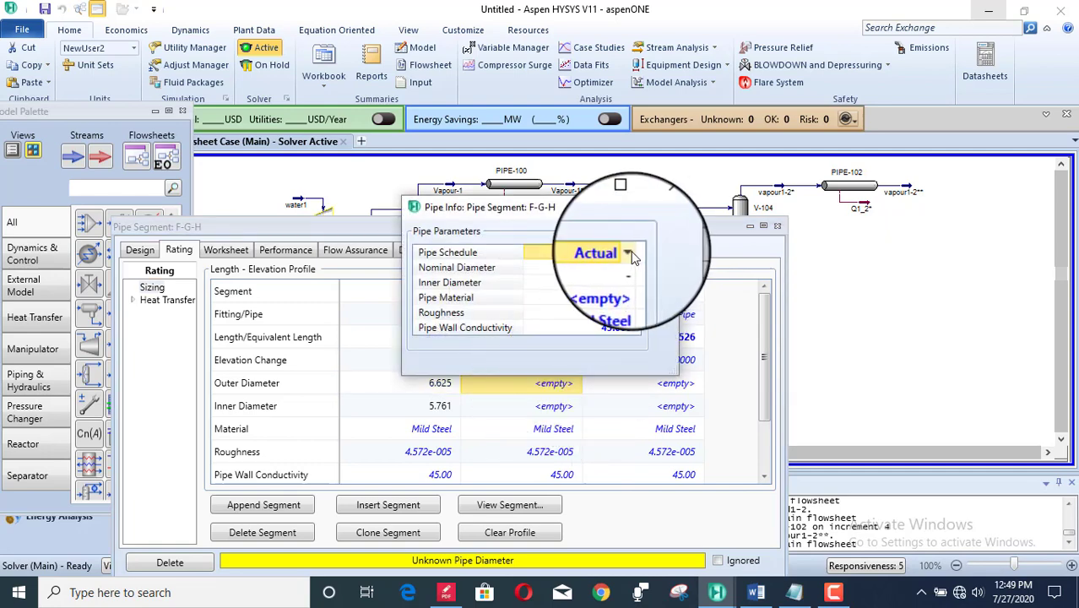
left_click(630, 253)
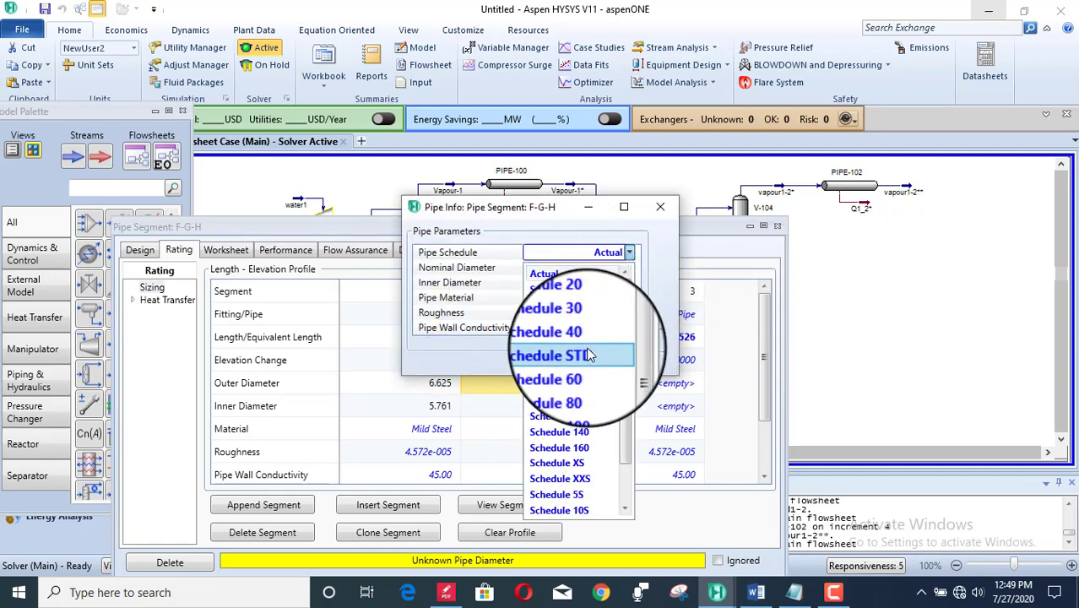
left_click(582, 384)
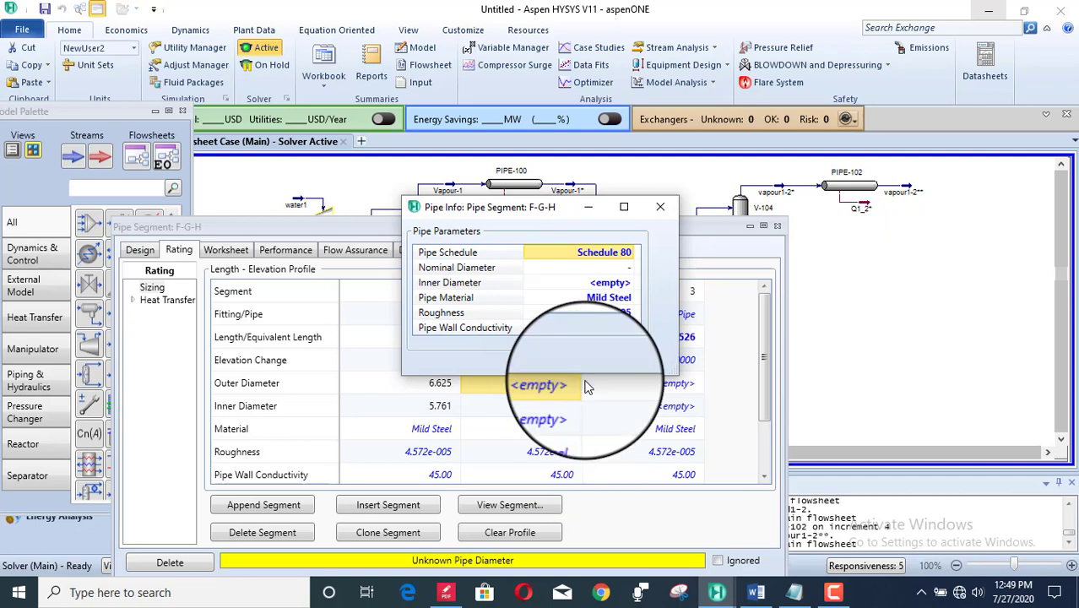
left_click(629, 269)
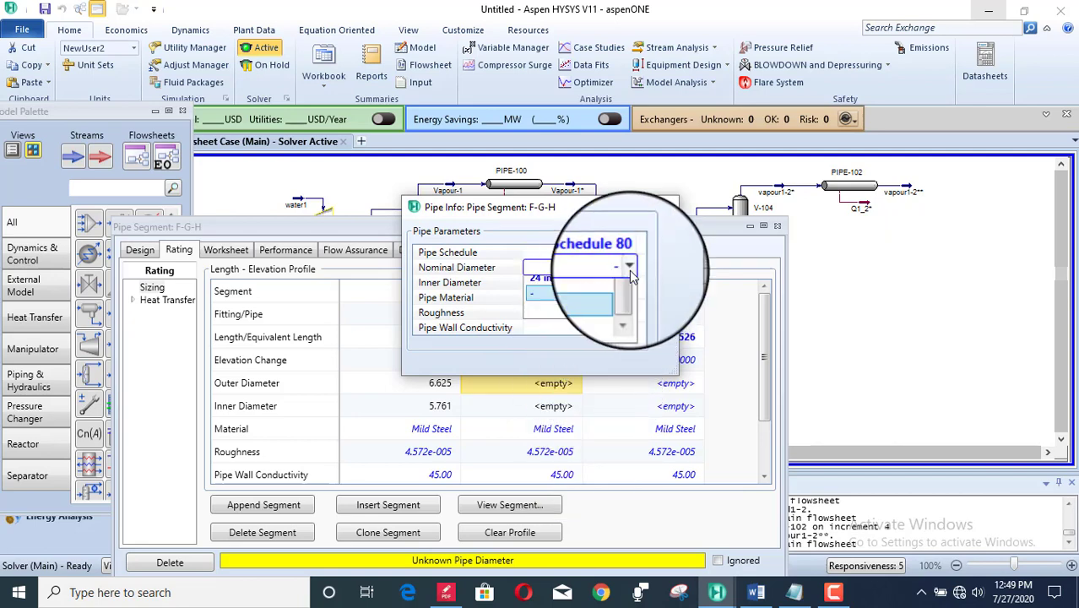
left_click(589, 361)
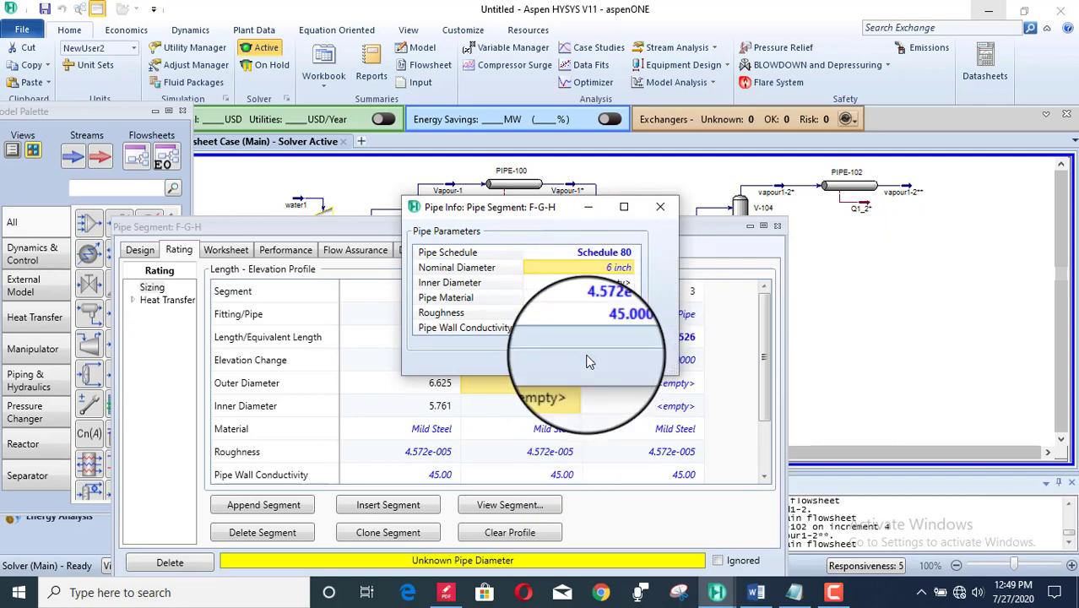
left_click(660, 206)
Set segment 3 of pipe F-G-H to Schedule 80 with a 6 inch nominal diameter
double_click(688, 390)
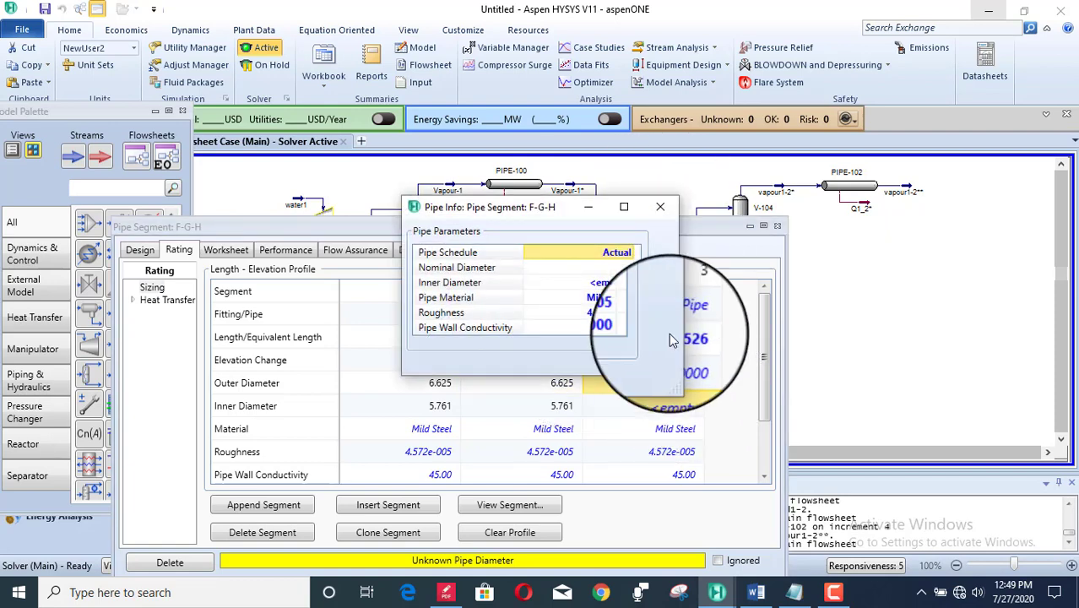
left_click(629, 253)
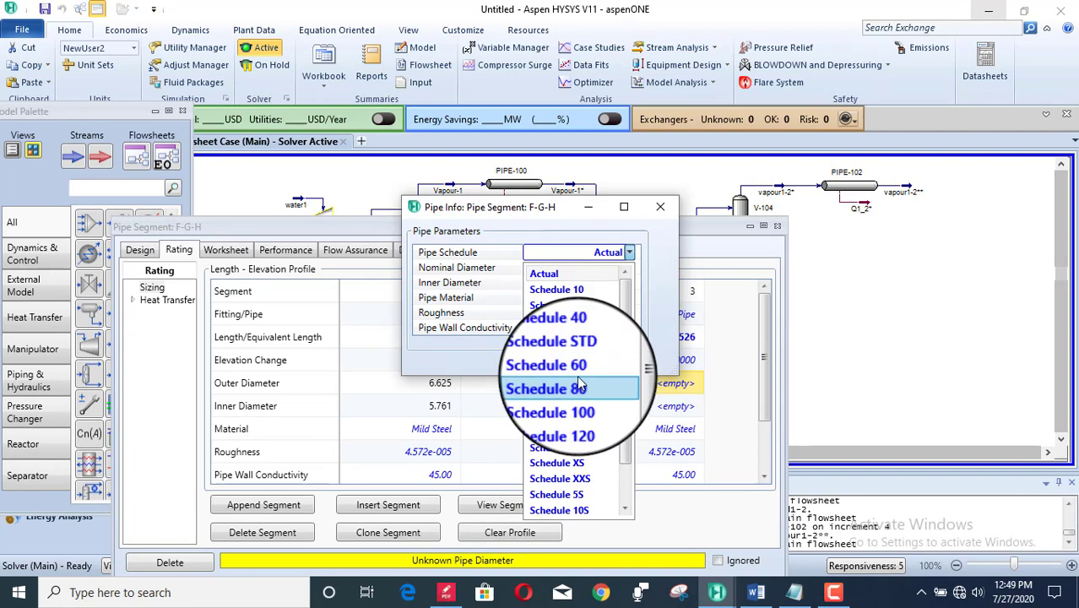
left_click(582, 387)
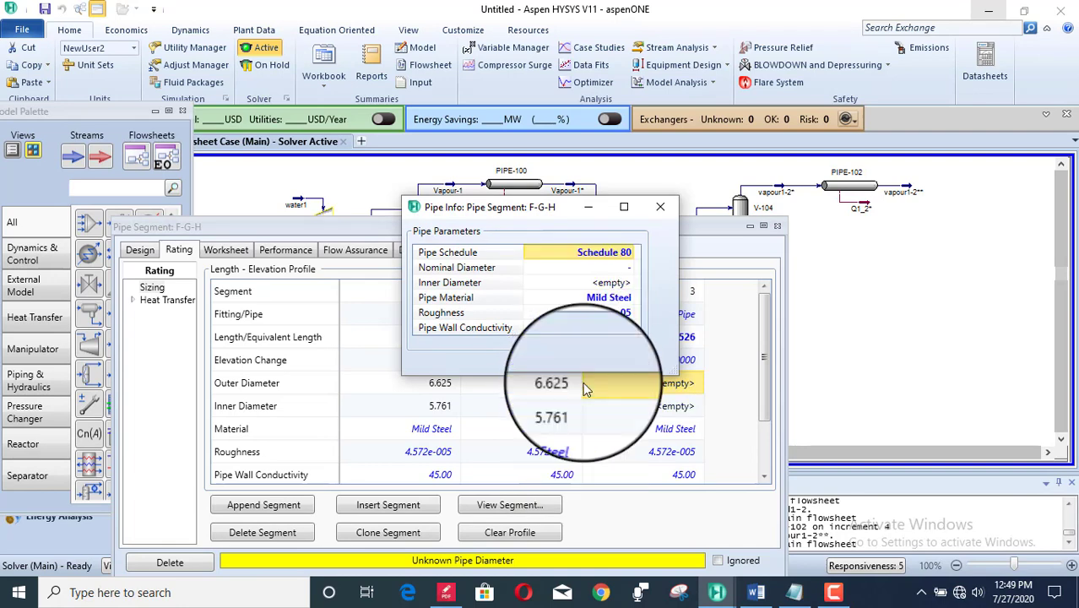
left_click(629, 268)
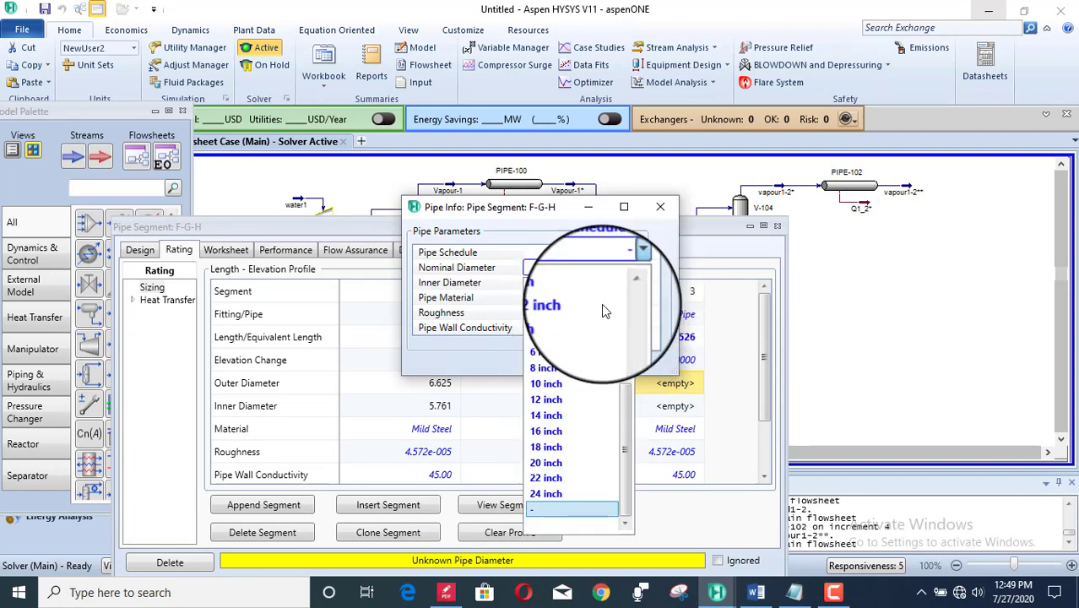
left_click(566, 351)
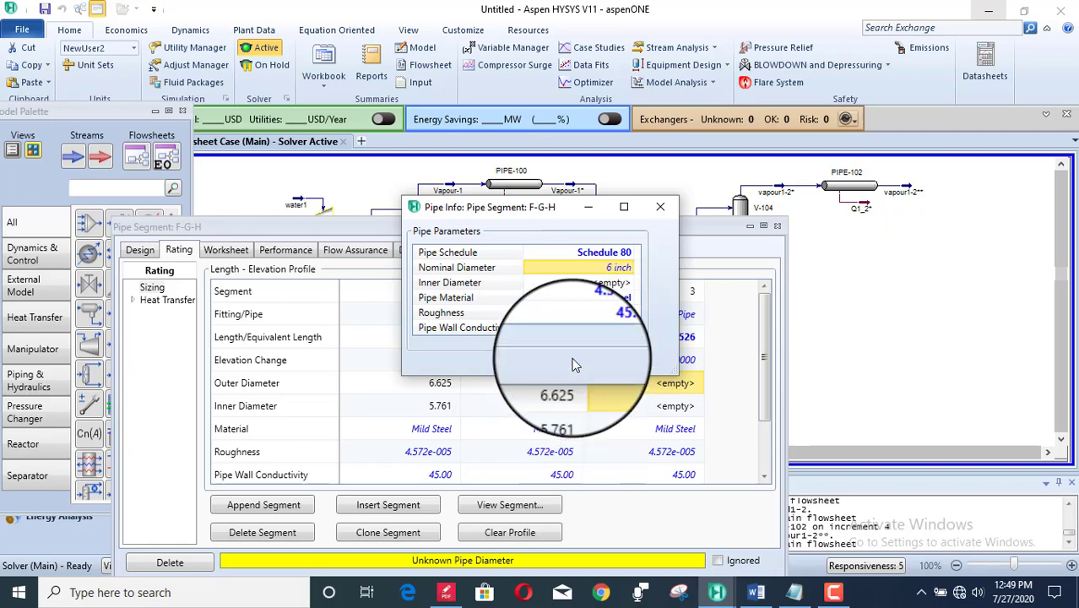
left_click(660, 207)
In pipe F-G-H's heat transfer coefficient estimation, include the pipe wall, inner HTC and outer HTC
left_click_drag(671, 225, 710, 161)
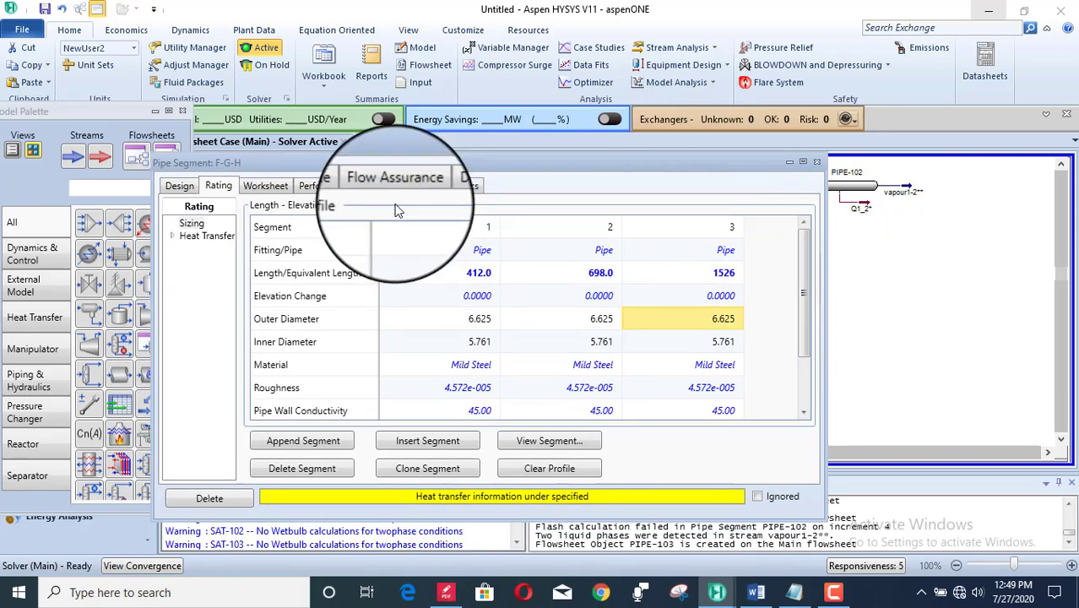
left_click(230, 240)
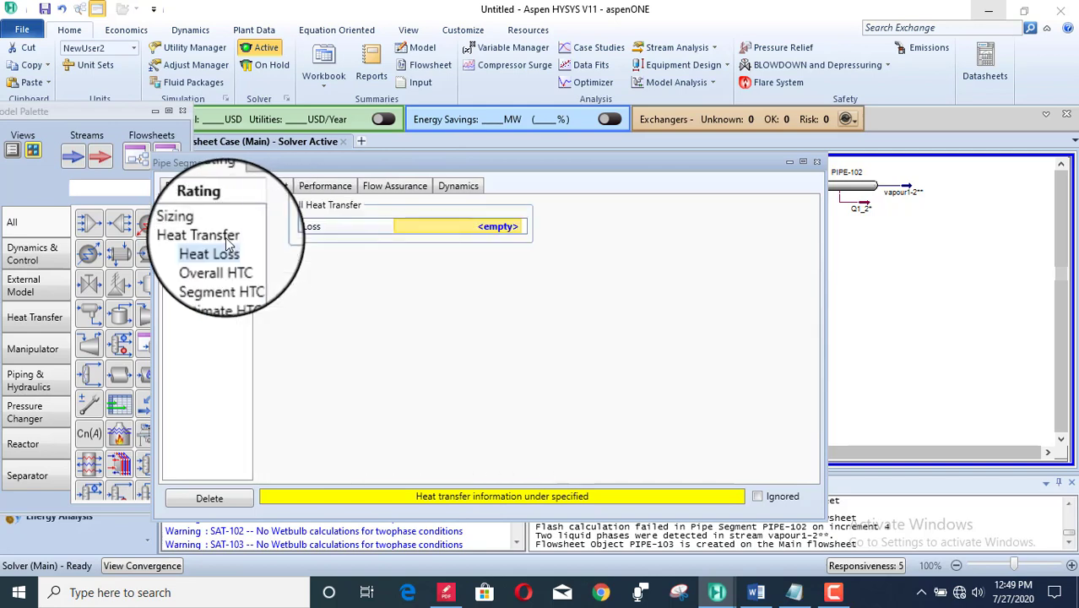
left_click(221, 291)
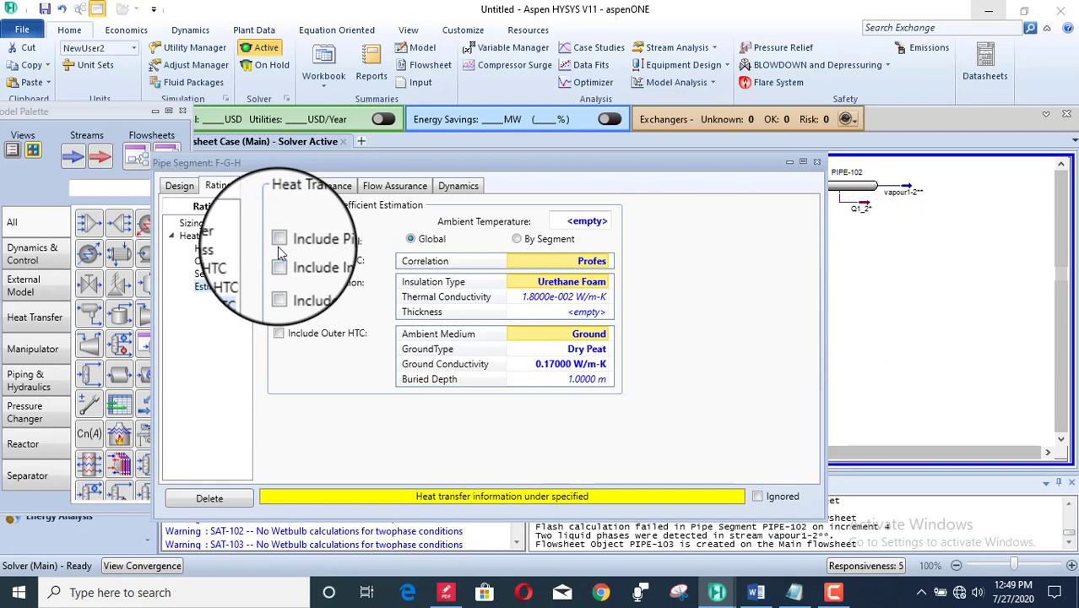
left_click(277, 241)
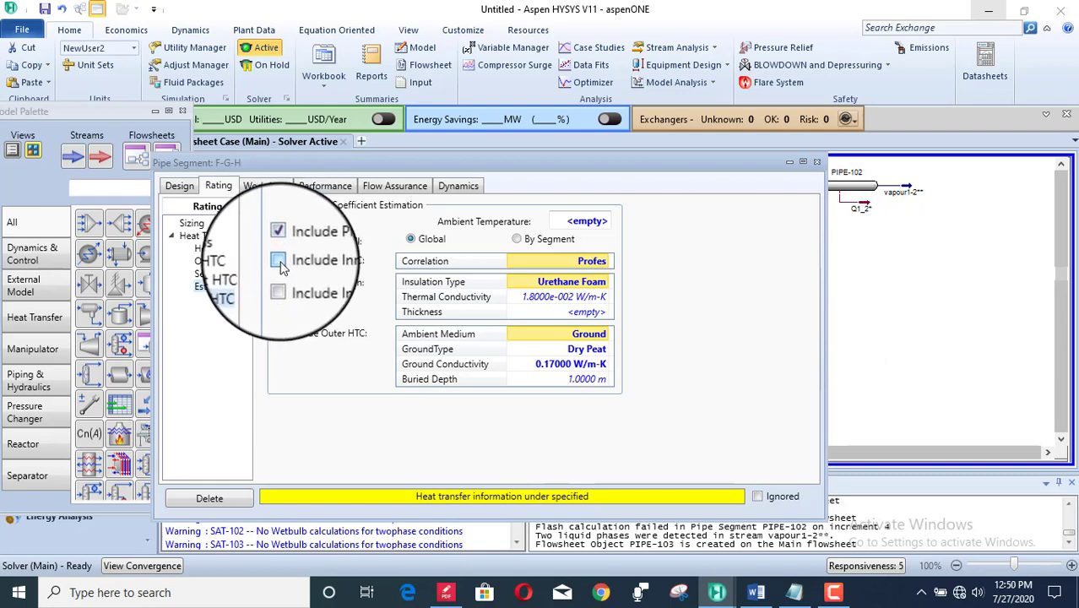
left_click(279, 333)
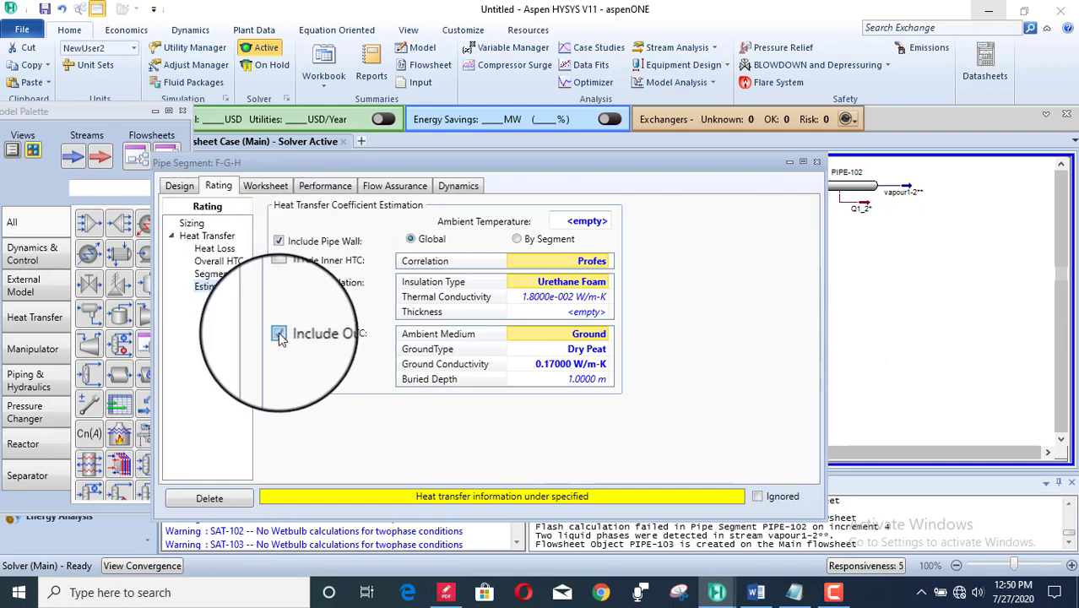
Set the ambient temperature of pipe F-G-H to 85 C and close the pipe's properties
left_click(583, 222)
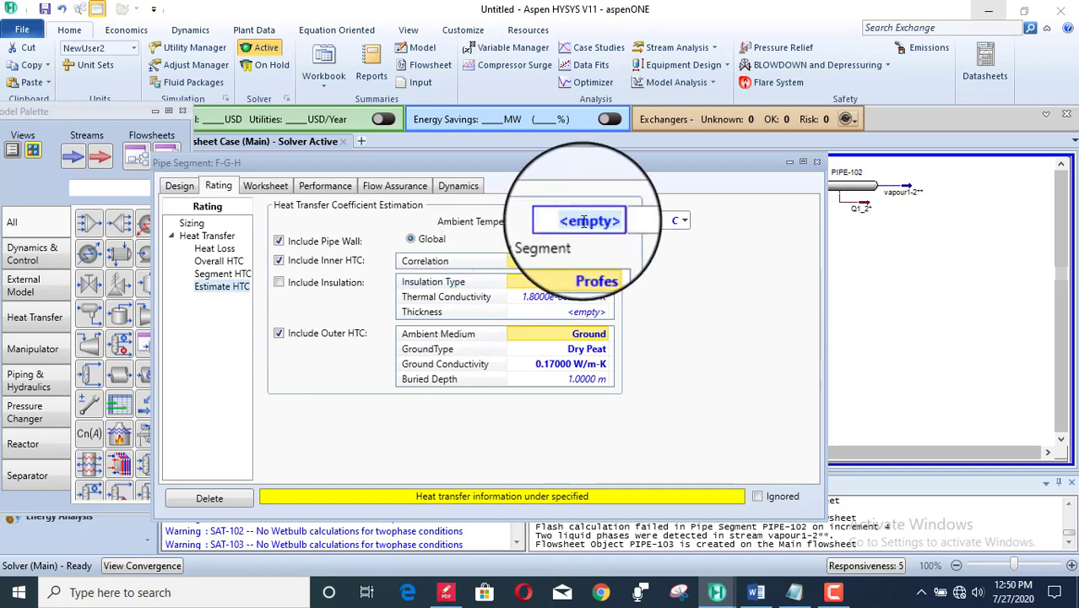
type("*")
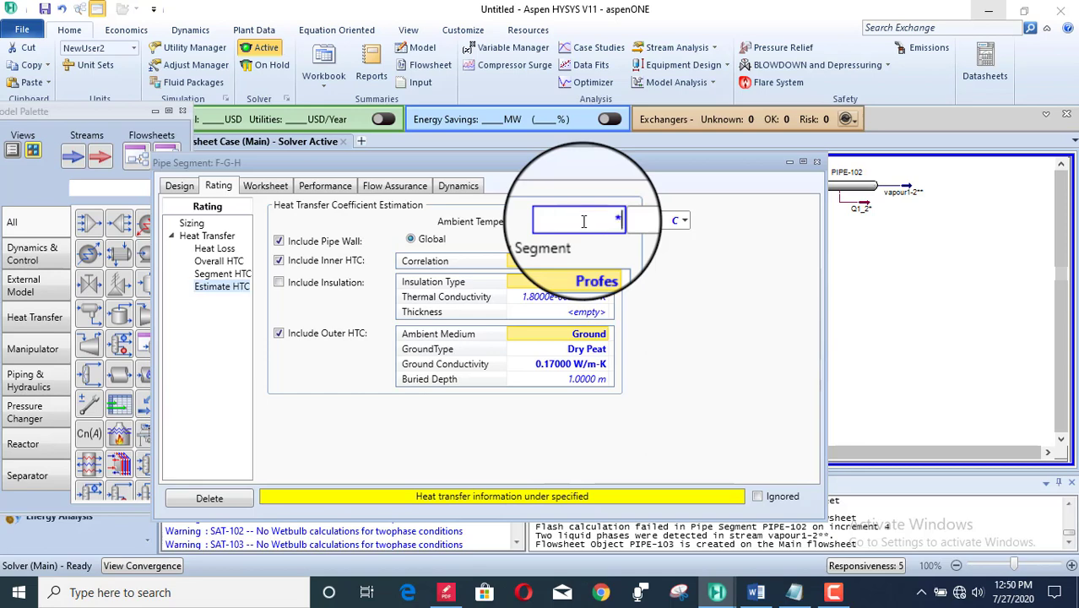
type("5")
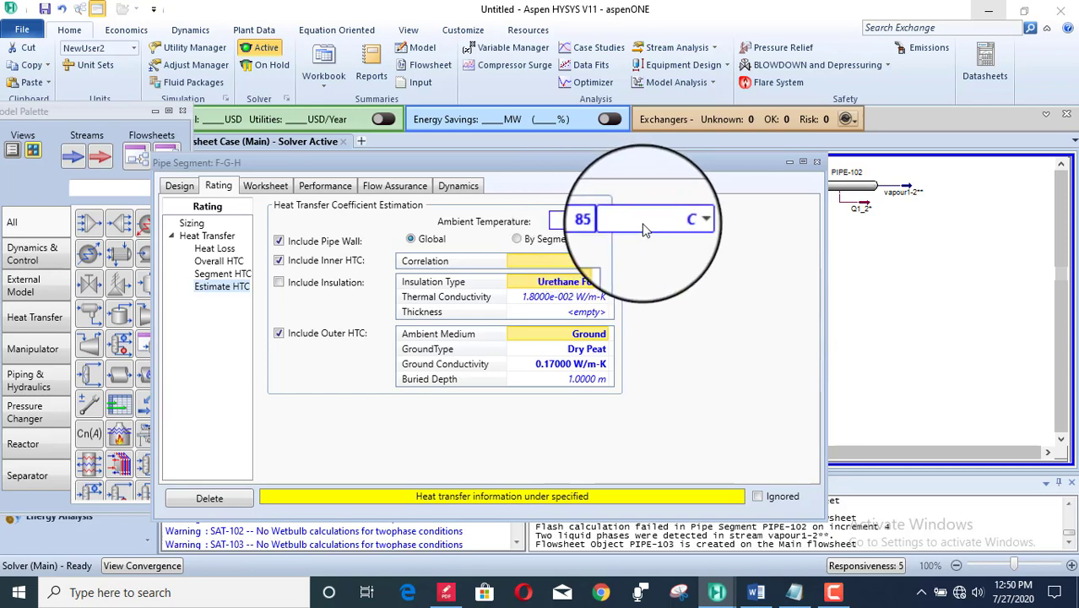
left_click(644, 230)
key("Return")
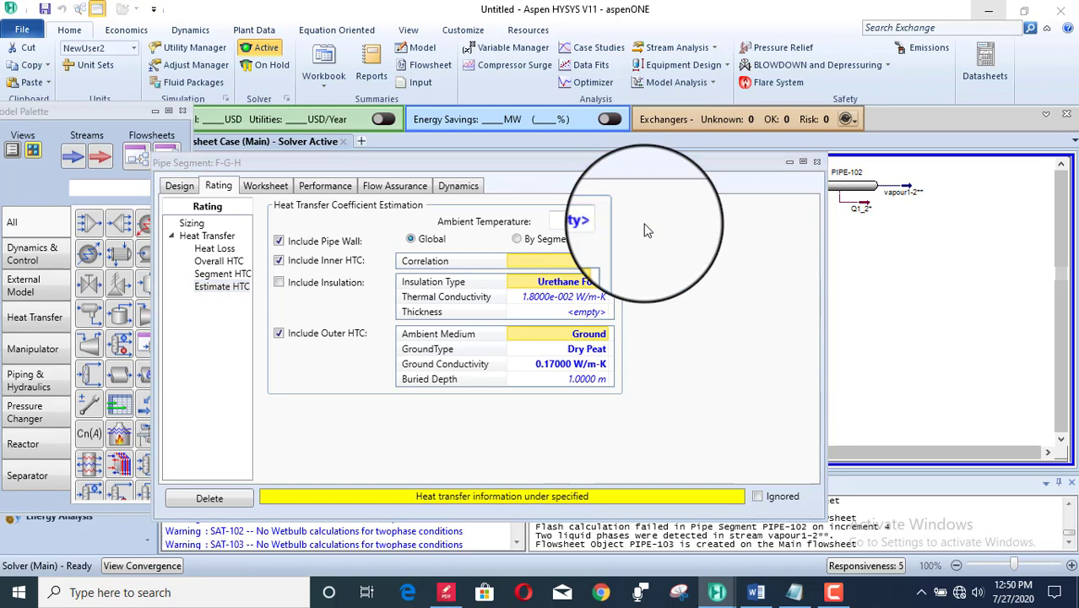
left_click(816, 161)
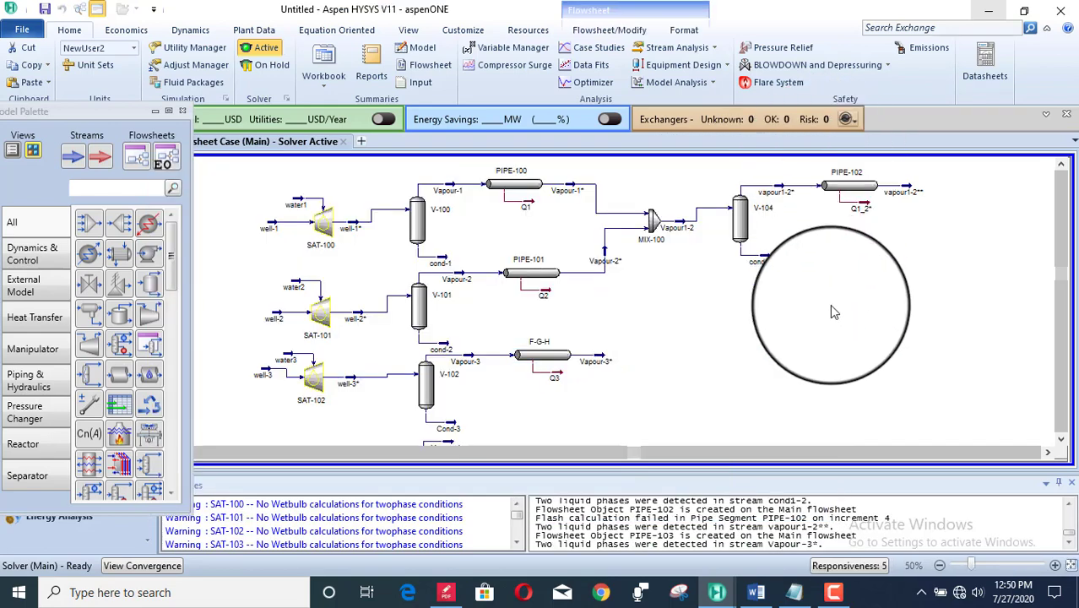
Consult the piping network diagram in Word and place a new mixer below PIPE-102's outlet in the HYSYS flowsheet
left_click(754, 596)
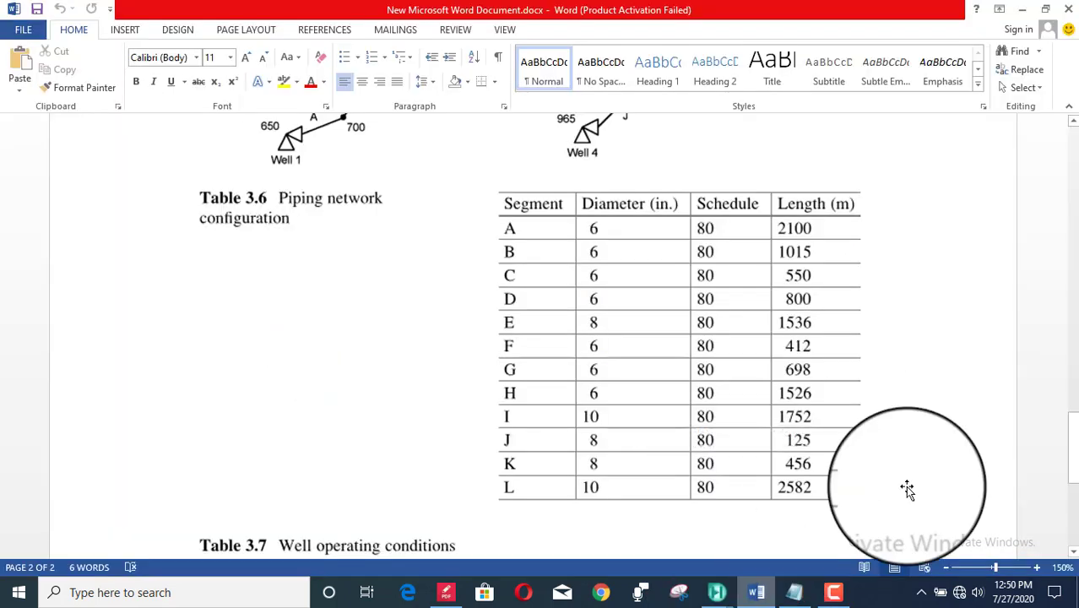
left_click_drag(1073, 440, 1074, 386)
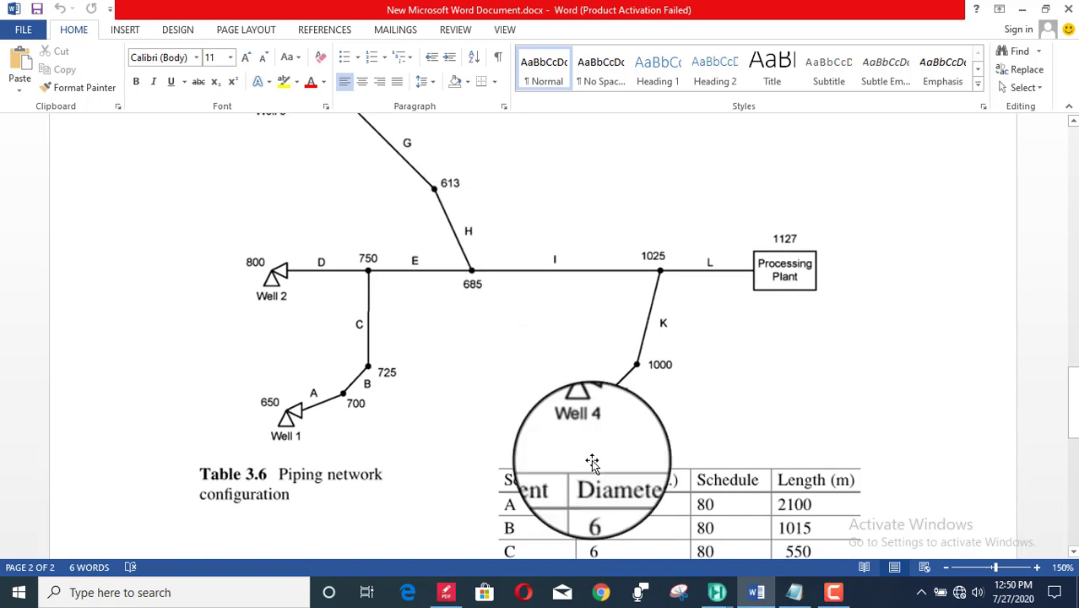
left_click(700, 590)
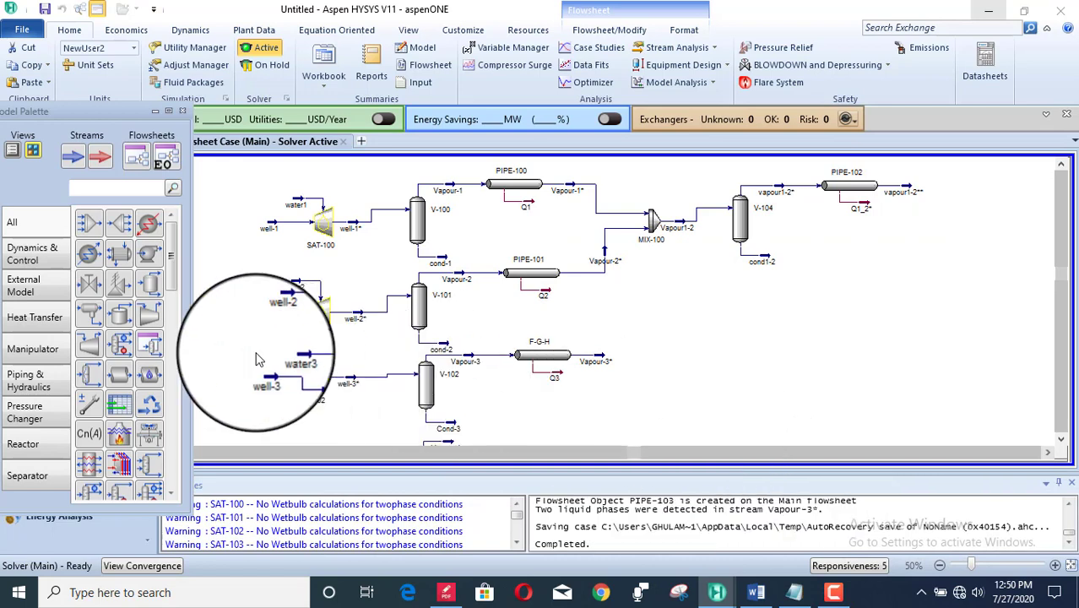
left_click_drag(91, 229, 916, 321)
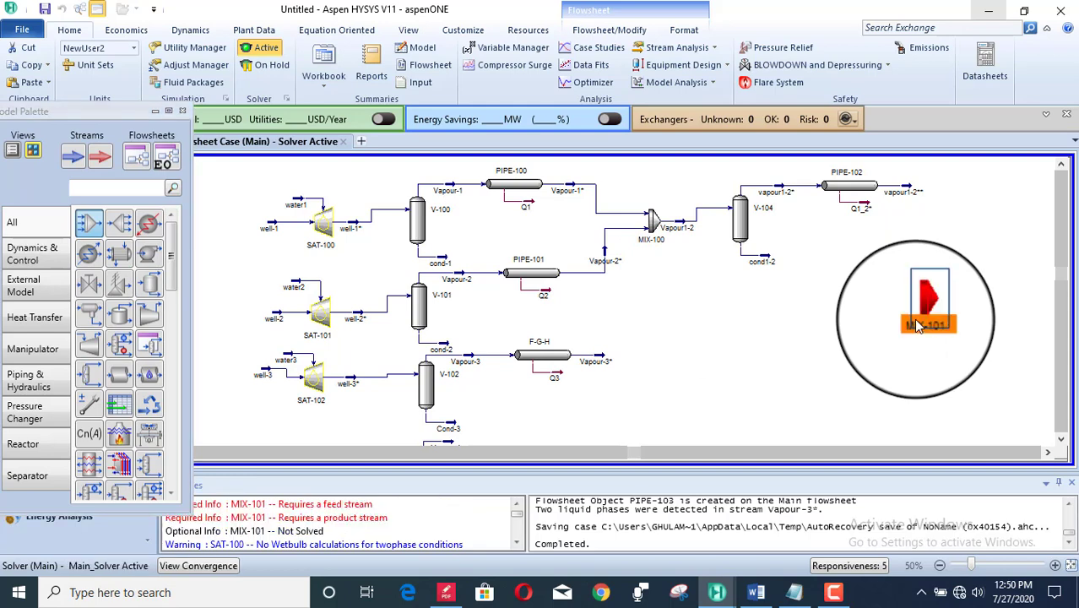
Rename pipe segment PIPE-102 as E and close its properties
double_click(855, 192)
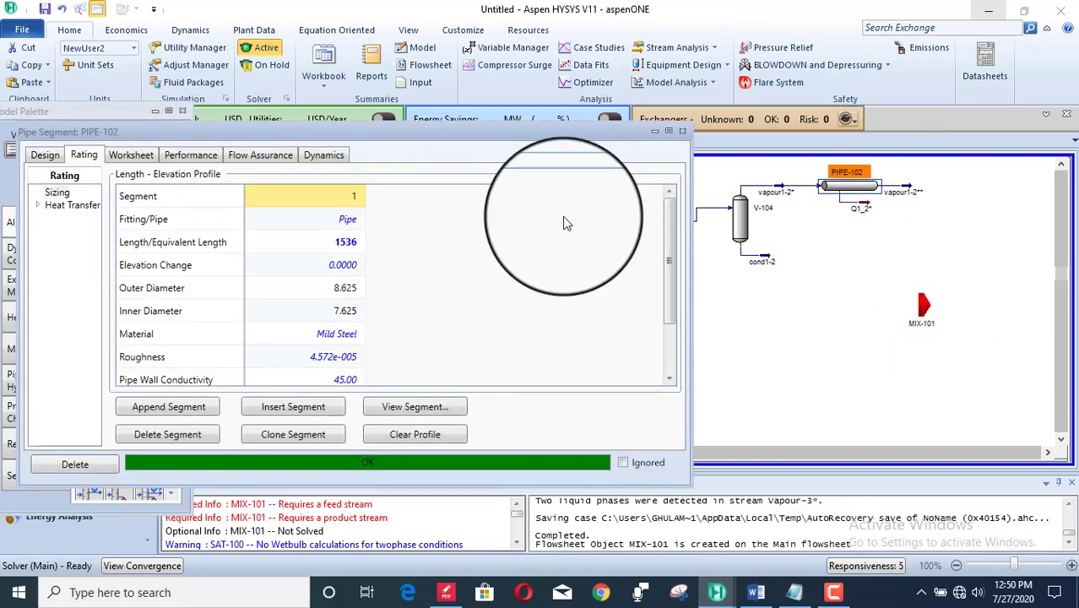
left_click(46, 155)
left_click(228, 181)
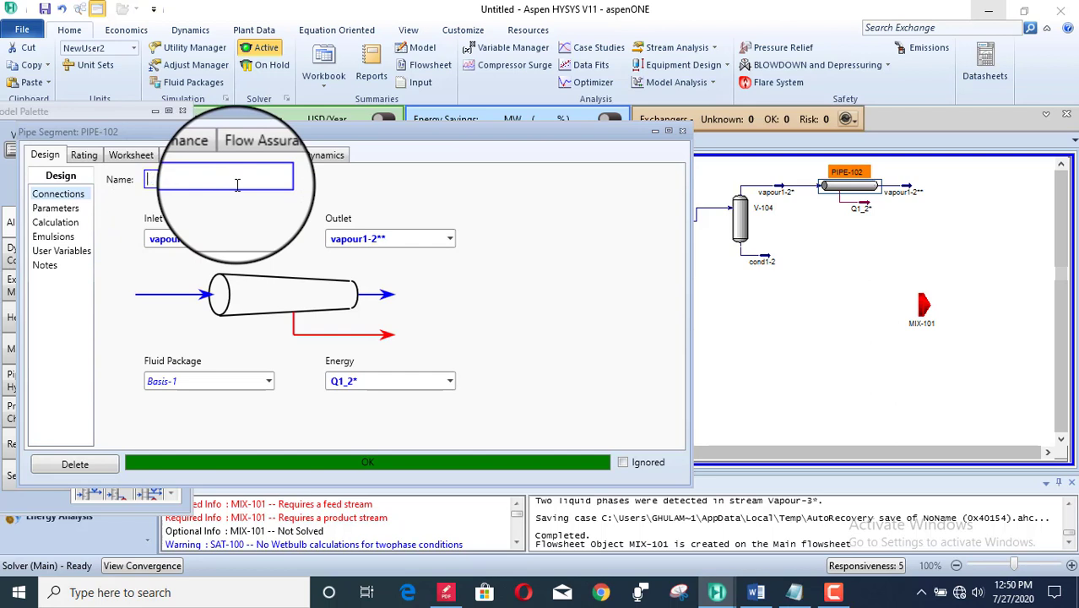
type("E")
key("Return")
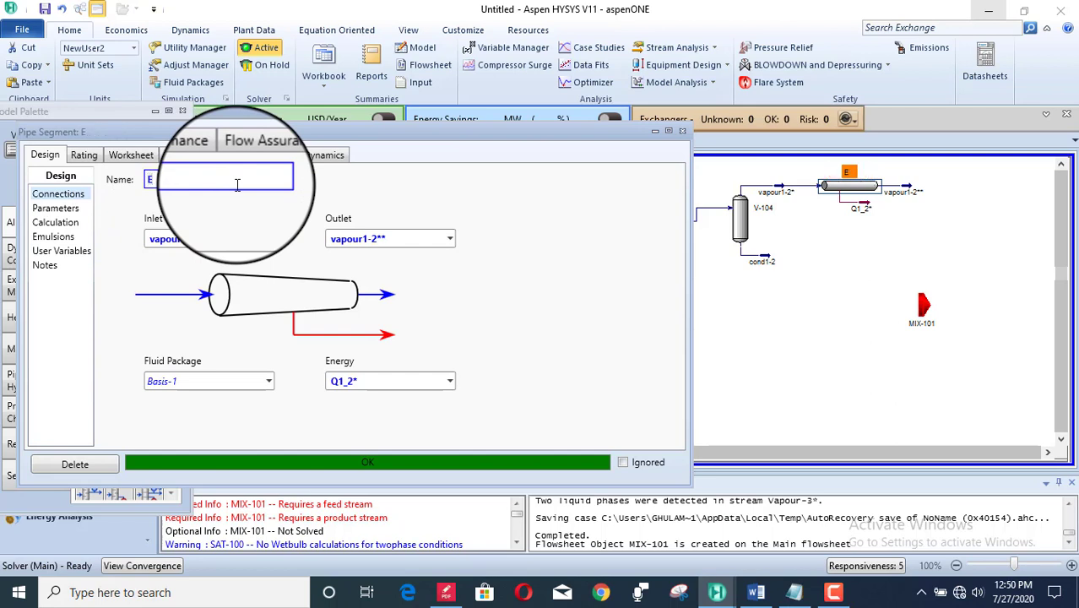
left_click(681, 129)
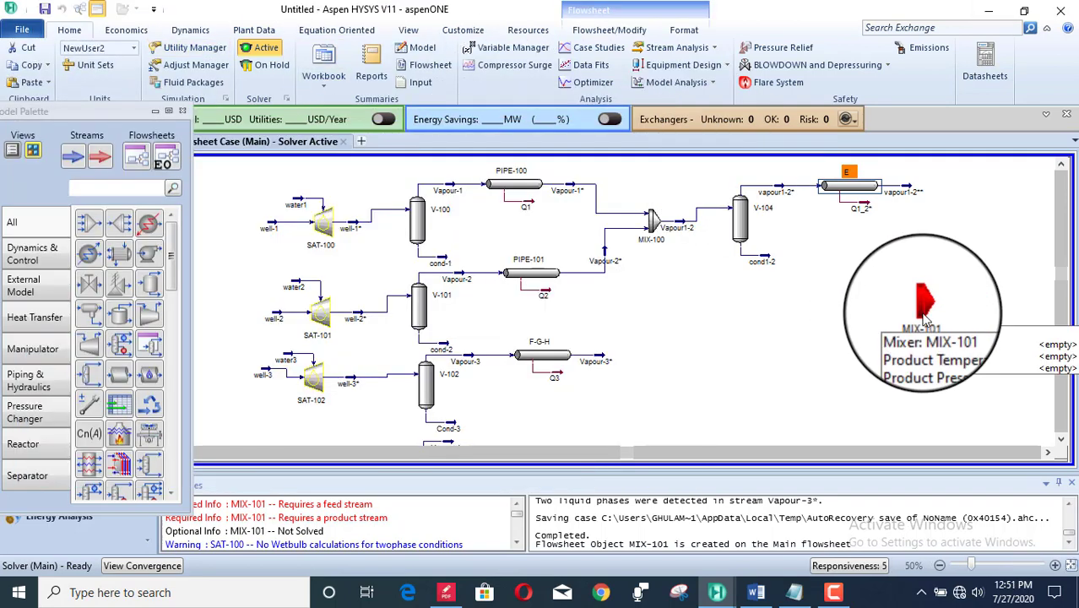
Shift mixer MIX-101 slightly away from pipe E and attach vapour1-2** and Vapour-3* as its inlets
left_click(929, 306)
left_click_drag(951, 308, 952, 310)
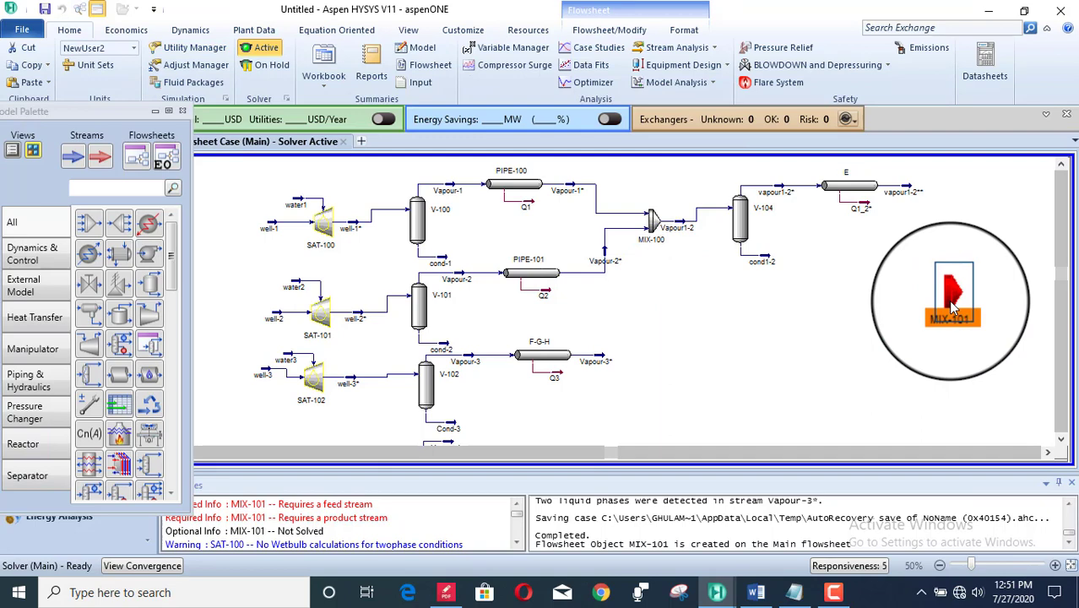
double_click(951, 308)
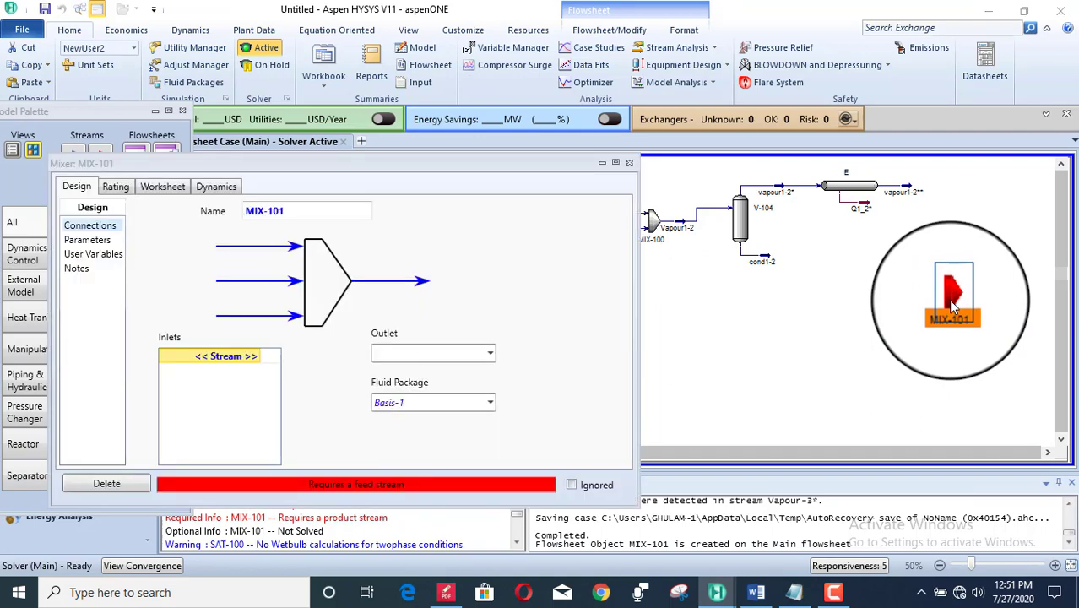
left_click(254, 356)
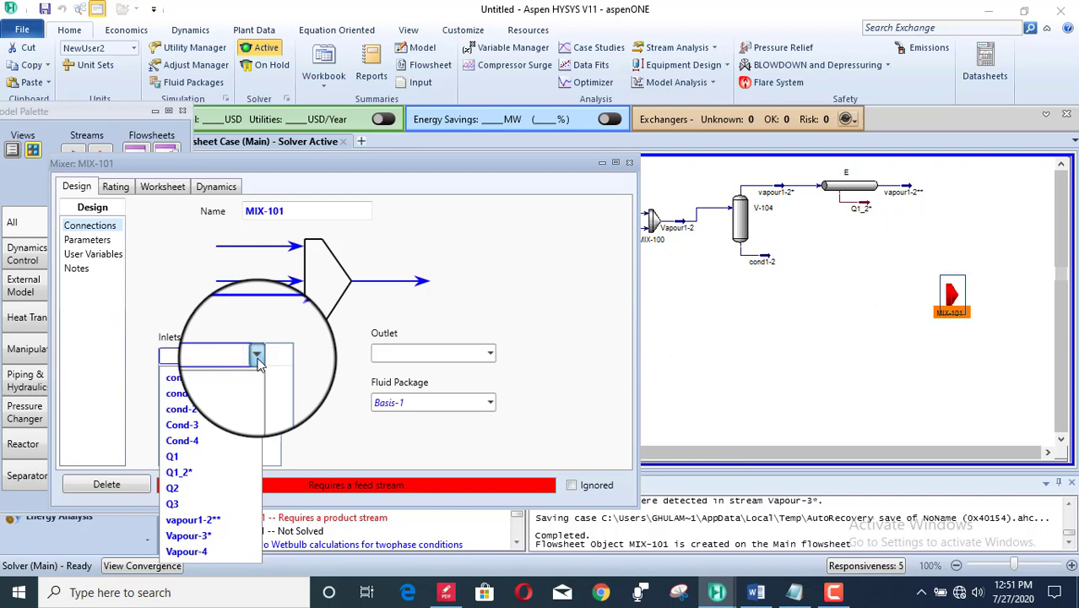
left_click(211, 519)
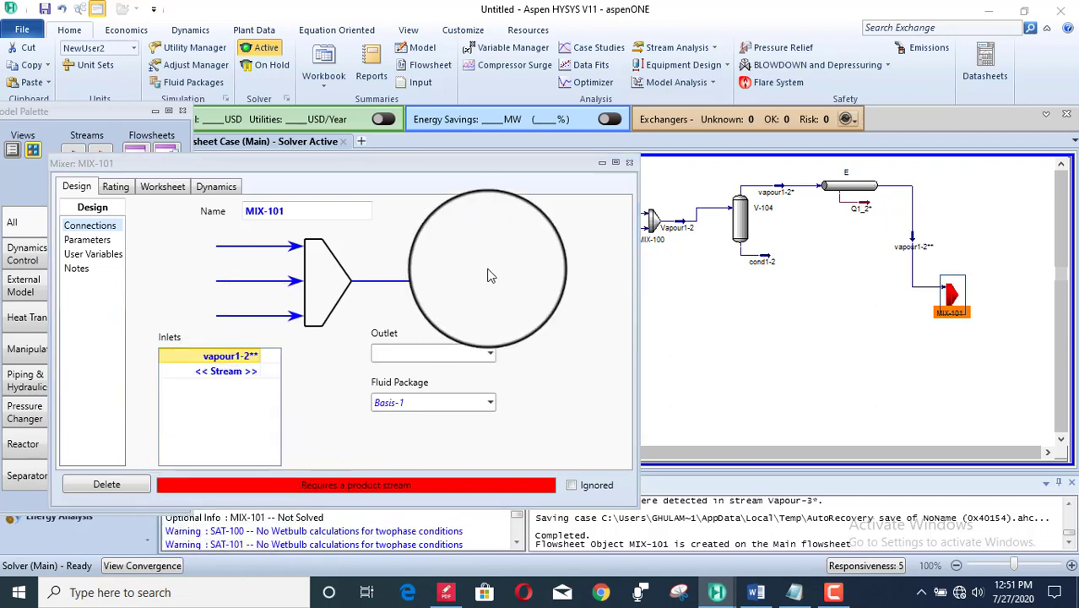
left_click_drag(448, 172, 501, 115)
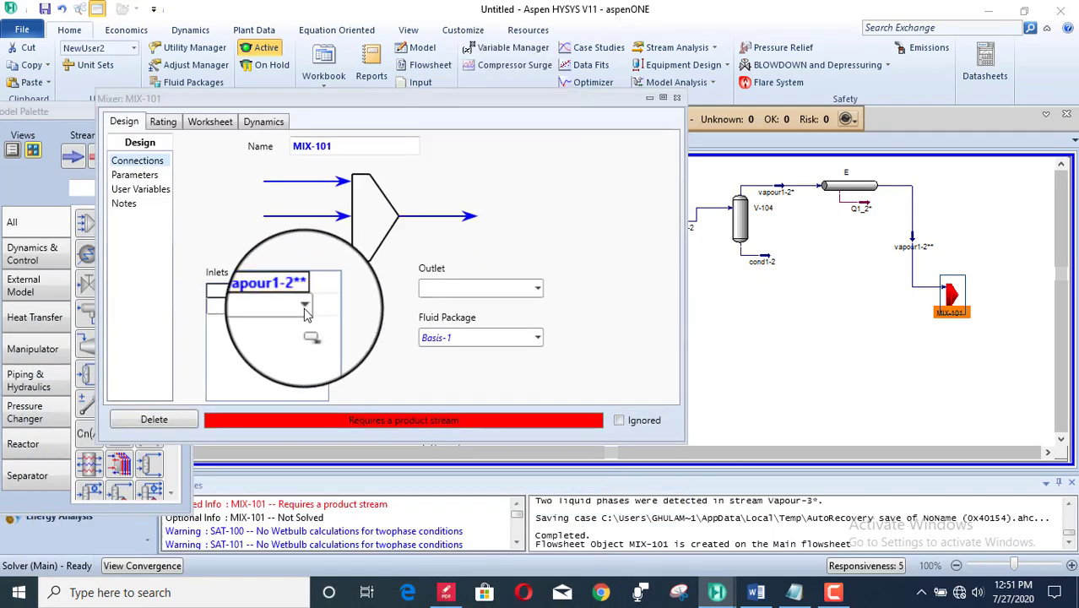
left_click(303, 305)
left_click(255, 473)
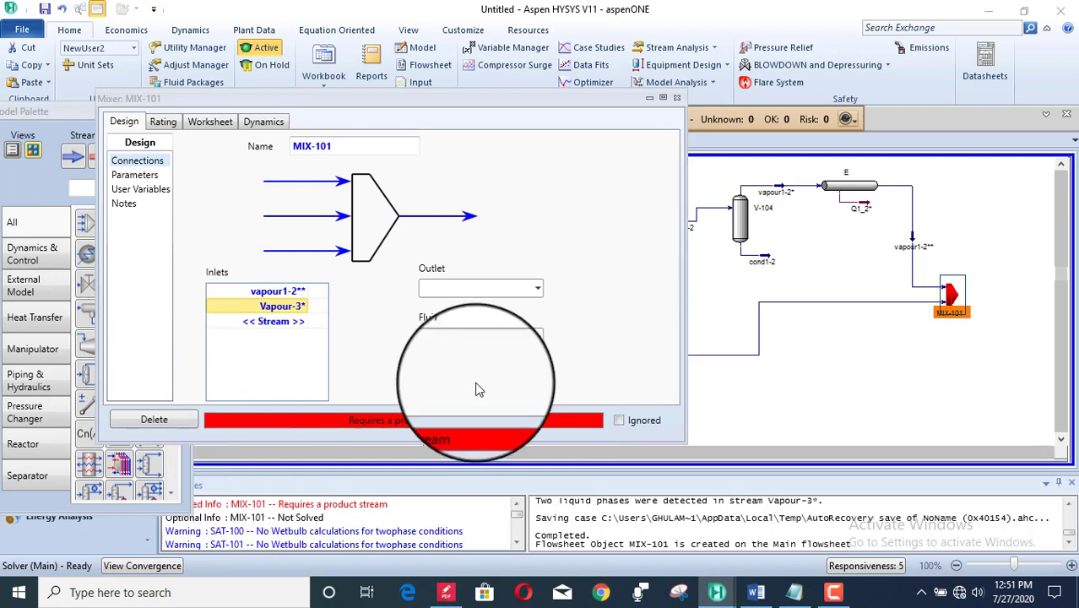
Set the outlet stream of mixer MIX-101 to Vapour1-2-3 and close its properties
left_click(469, 289)
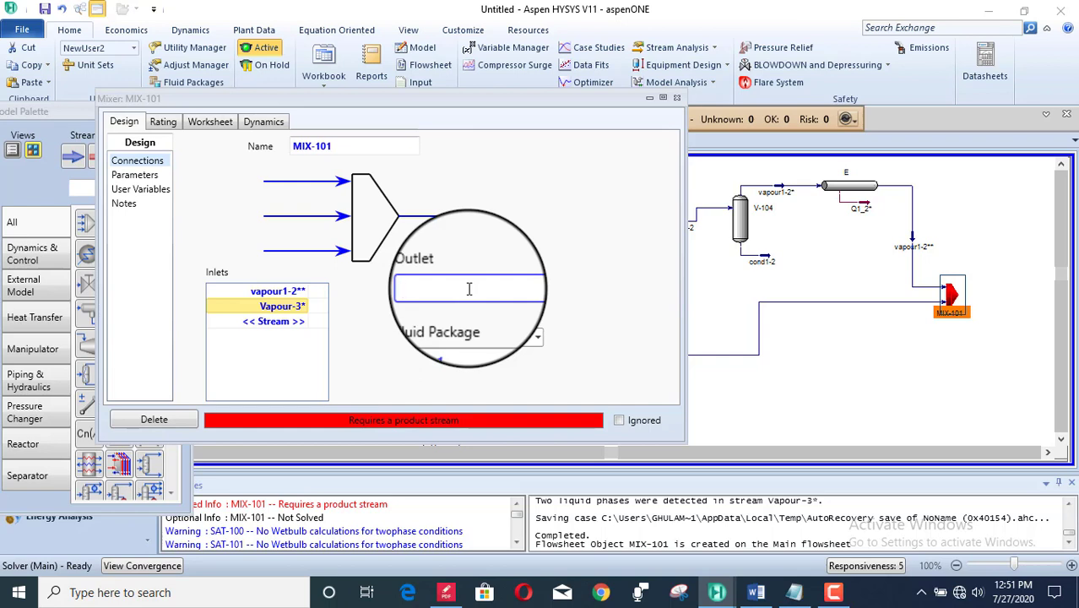
type("Vapour1-2-3")
key("Return")
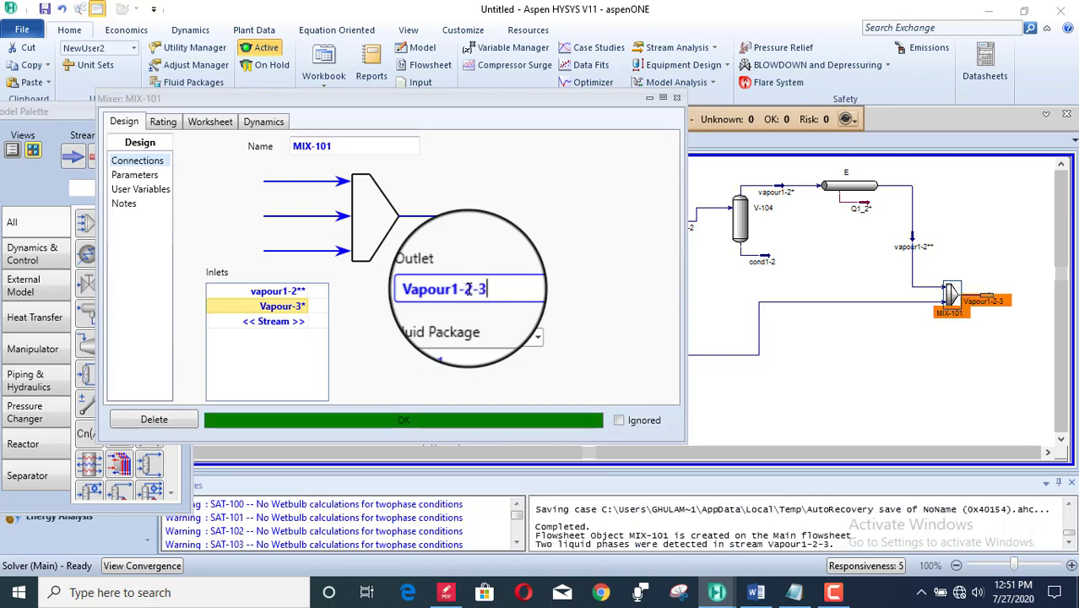
left_click(677, 82)
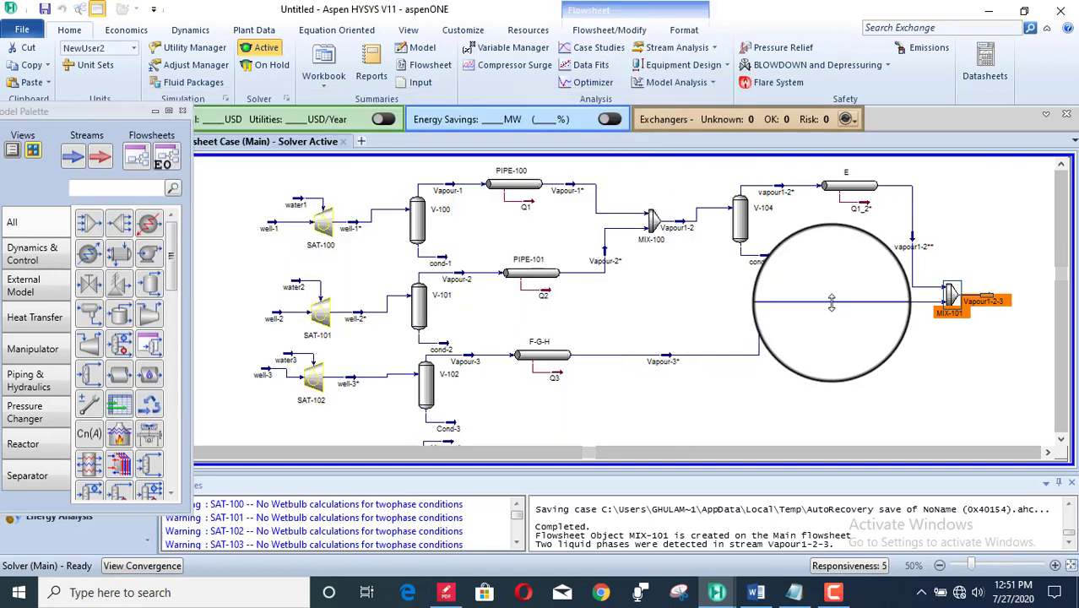
Consult the piping network diagram and Table 3.6 in Word, and place a new separator downstream of MIX-101 in the HYSYS flowsheet
left_click(1046, 453)
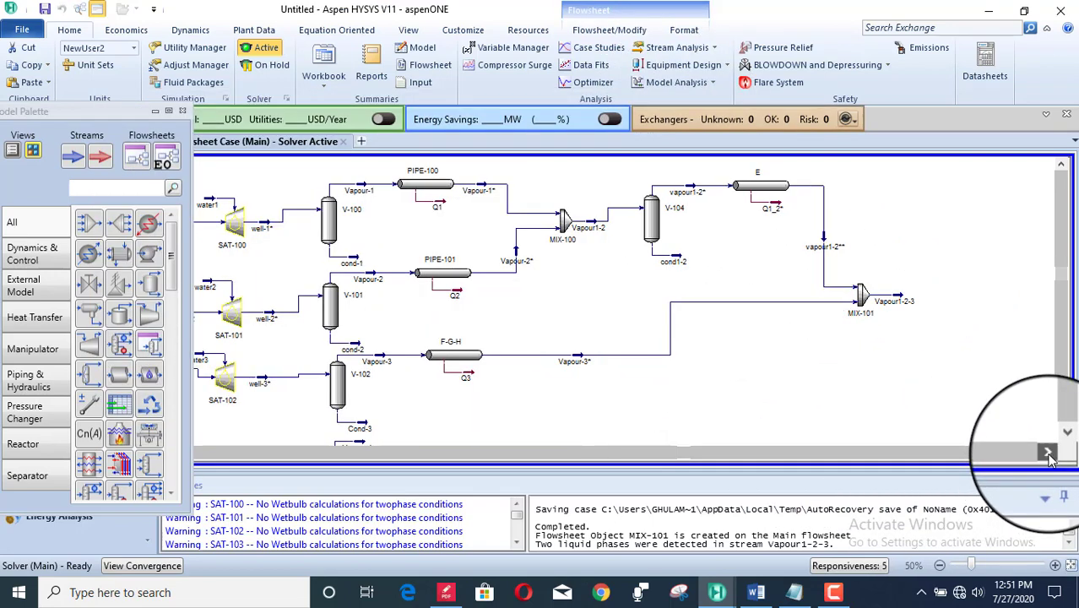
left_click(1047, 454)
left_click(1047, 454)
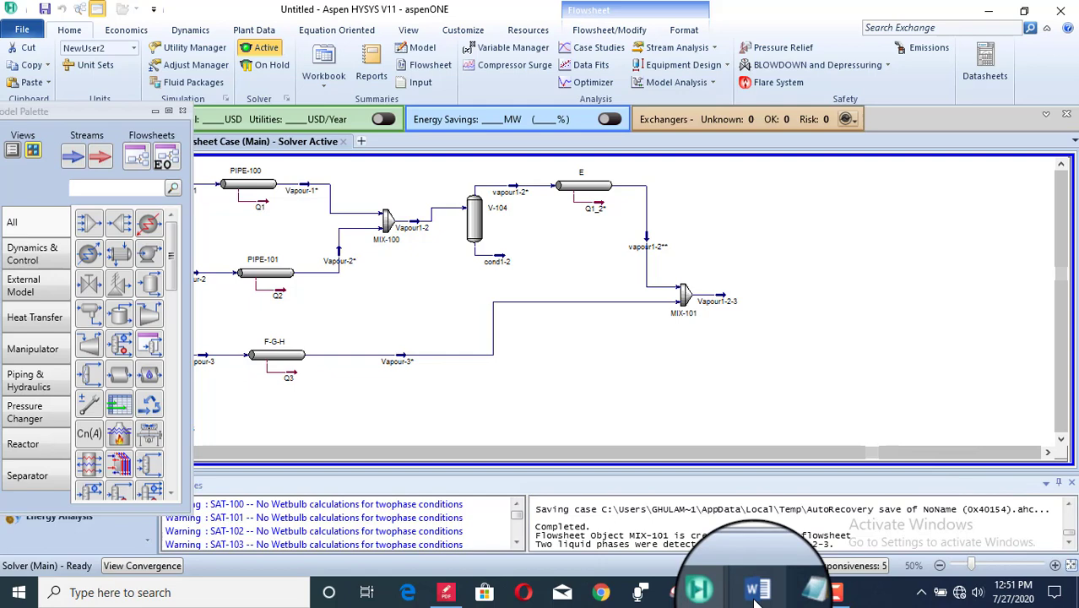
left_click(757, 595)
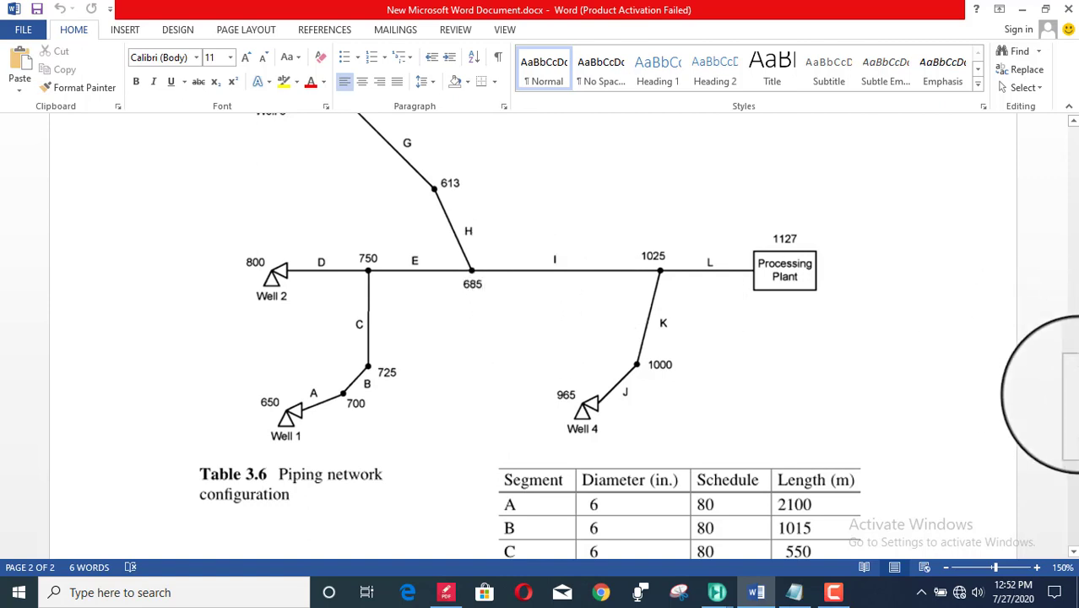
left_click_drag(1074, 388, 1070, 433)
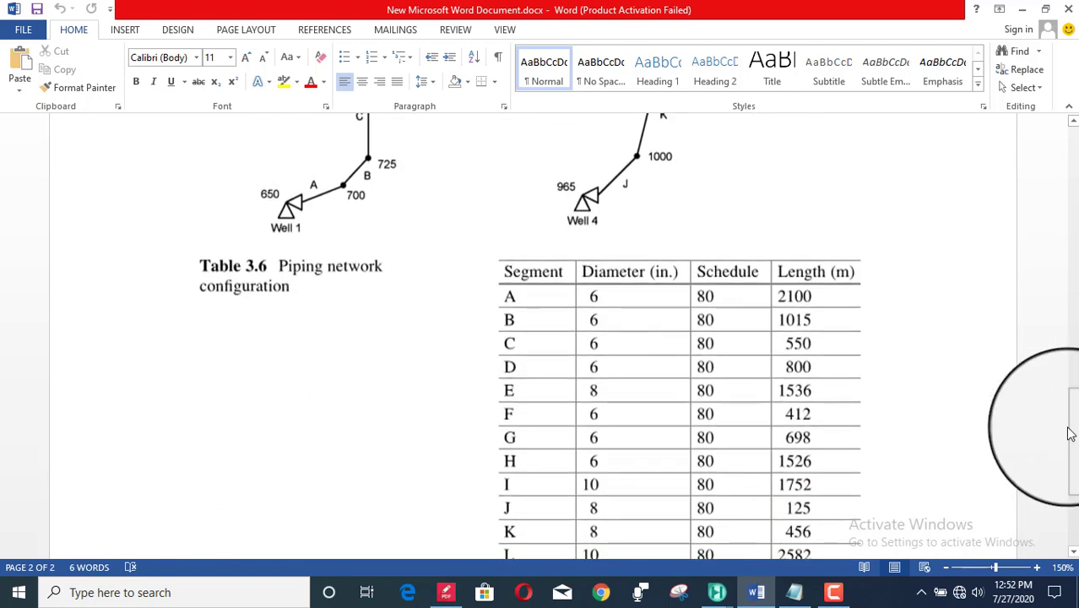
left_click(798, 593)
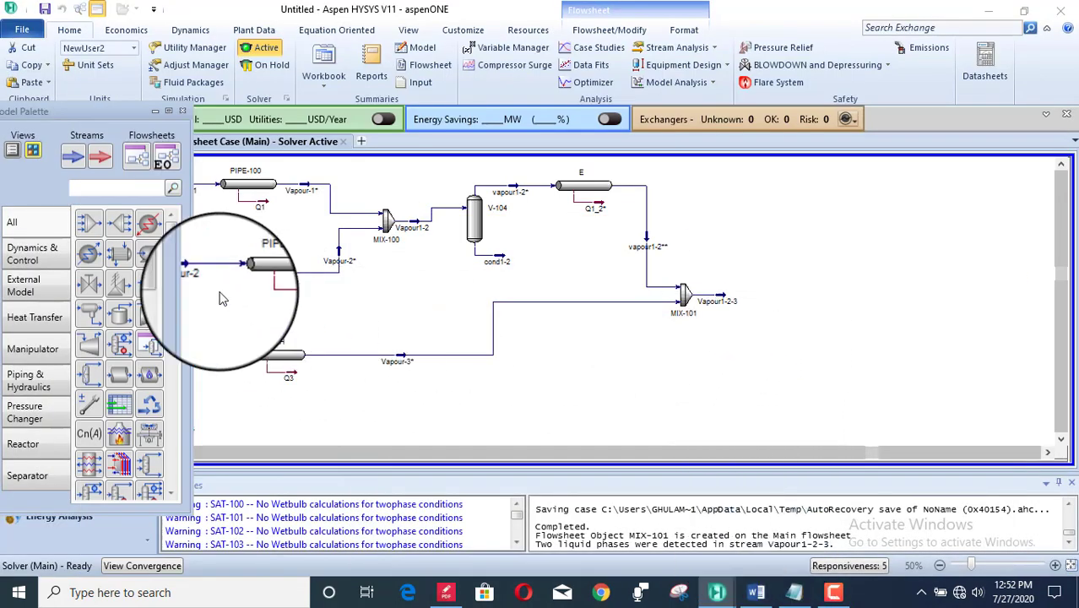
left_click_drag(150, 283, 774, 336)
Connect the new separator with inlet Vapour1-2-3, vapour outlet vapour1-2-3* and liquid outlet Cond1-2-3, and close its properties
double_click(782, 298)
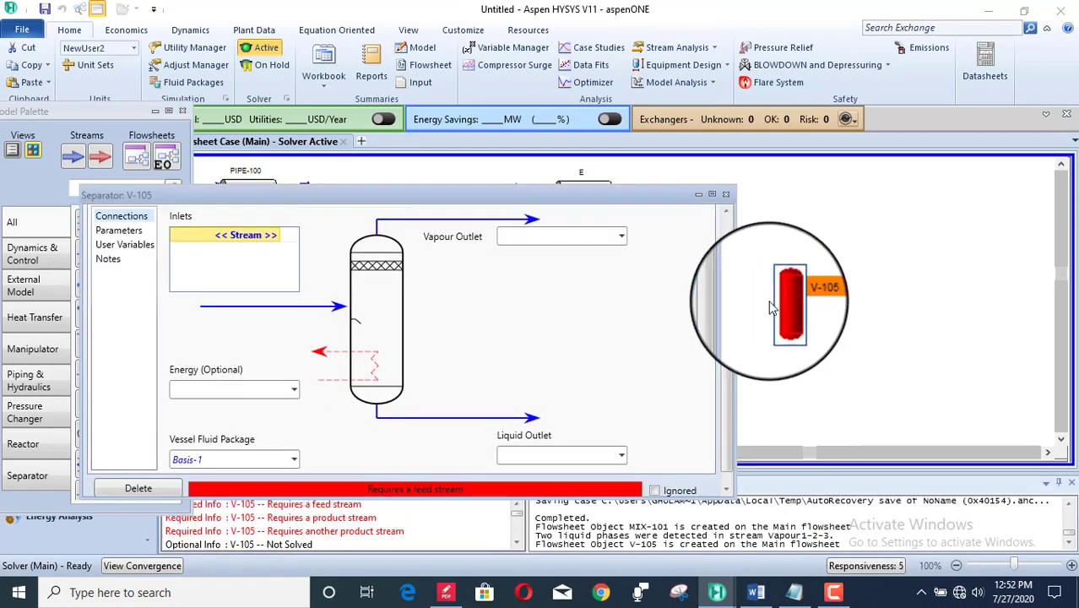
left_click(276, 240)
left_click(276, 239)
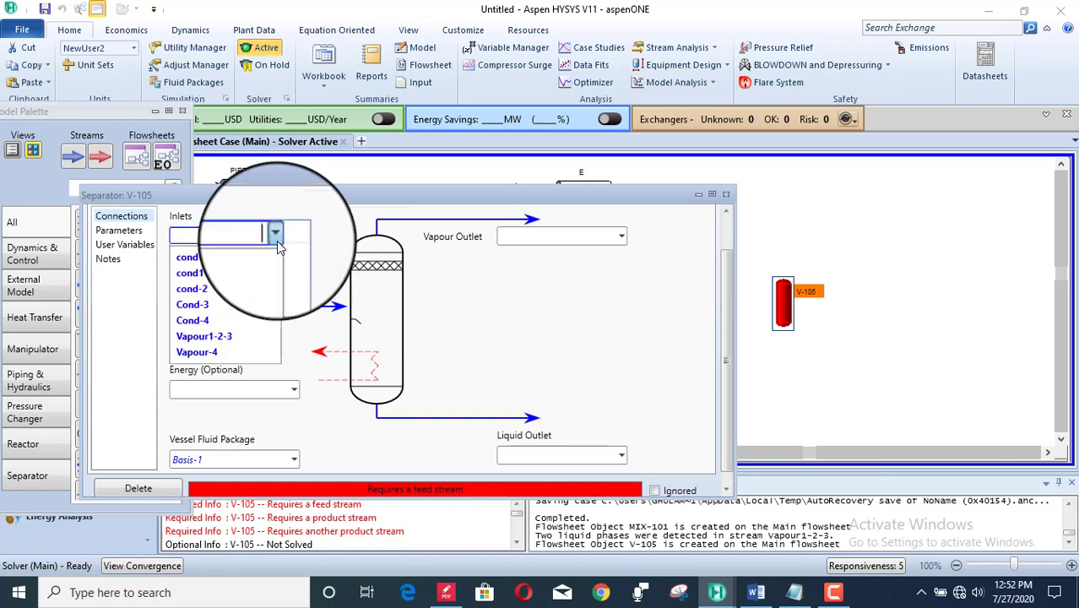
left_click(252, 338)
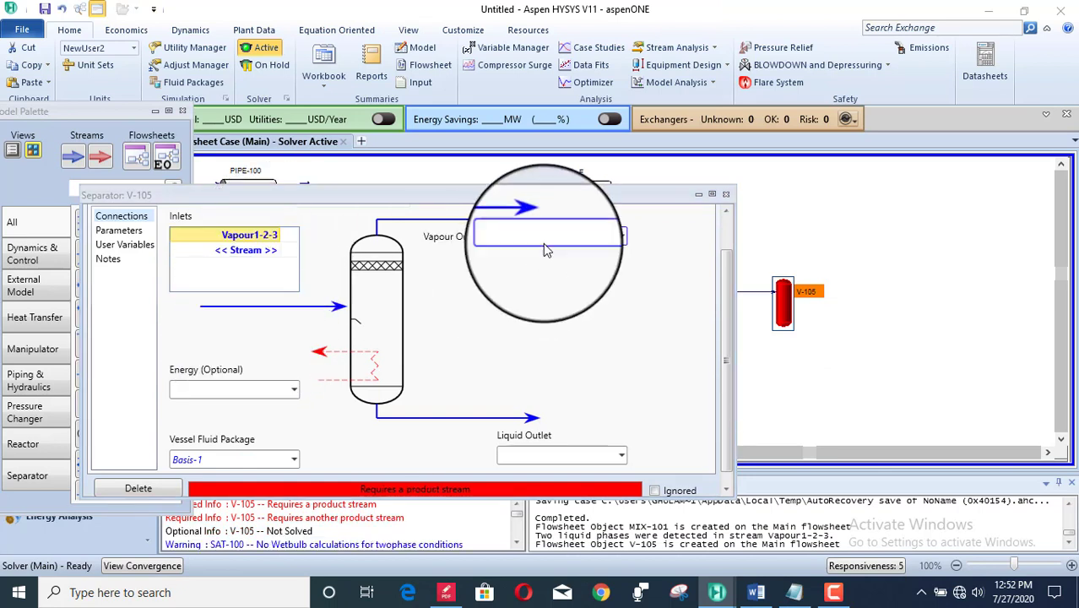
left_click(539, 239)
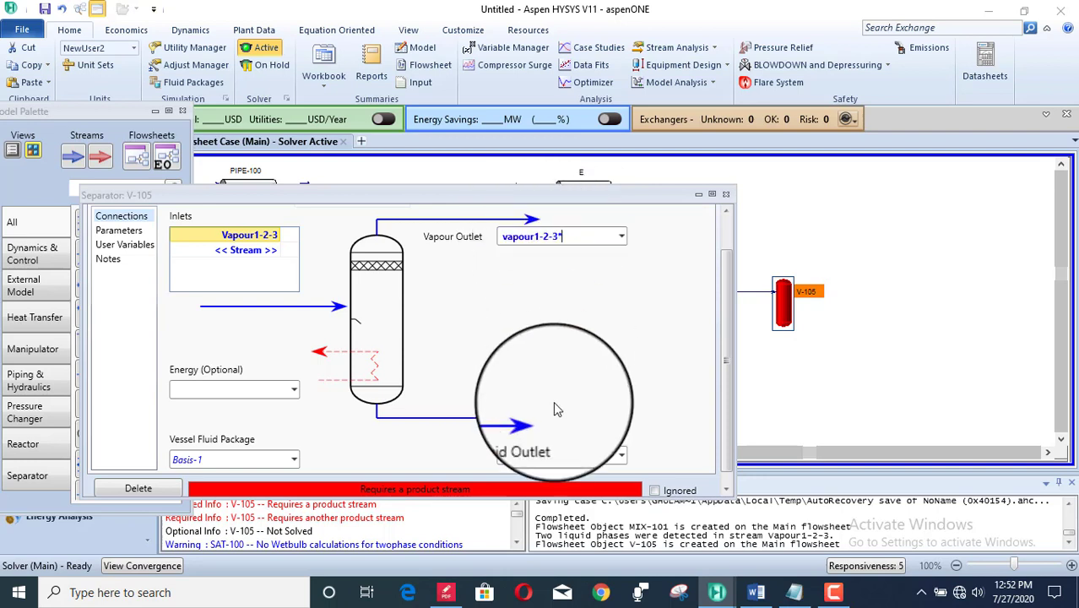
left_click(534, 456)
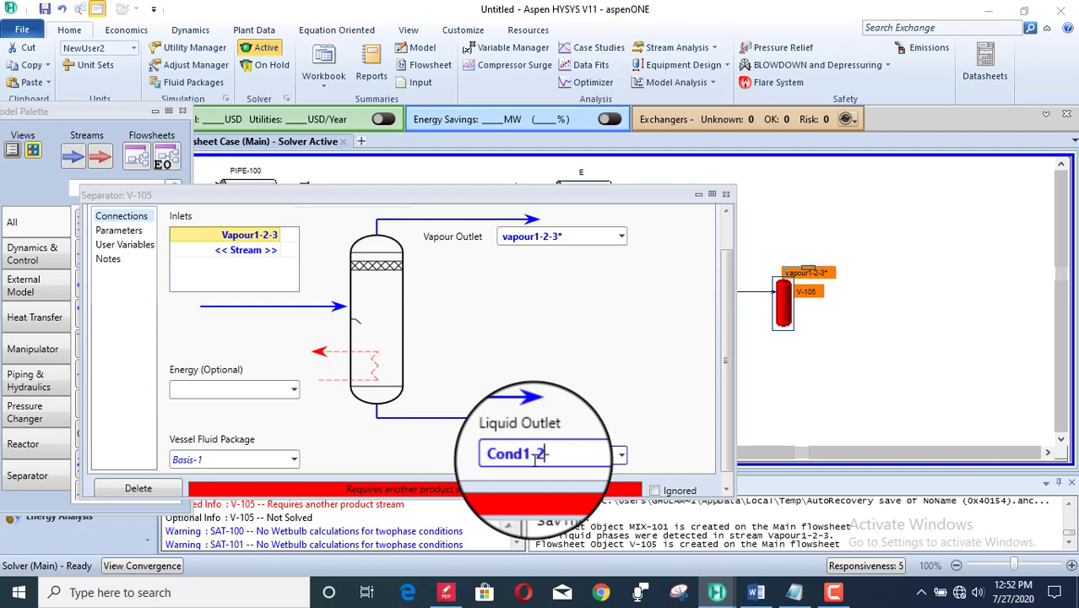
key("Return")
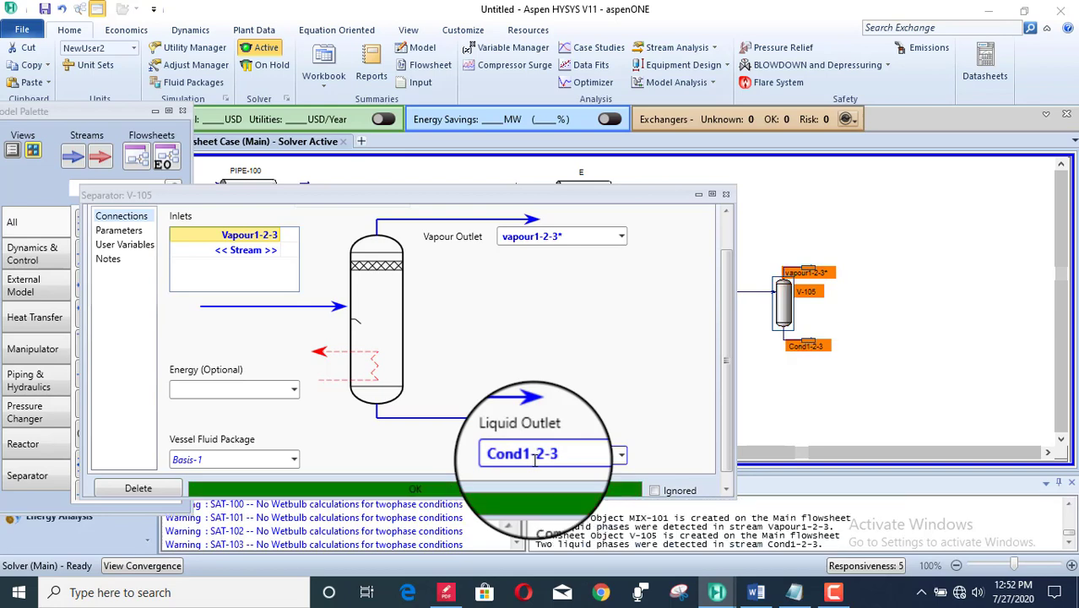
left_click(726, 199)
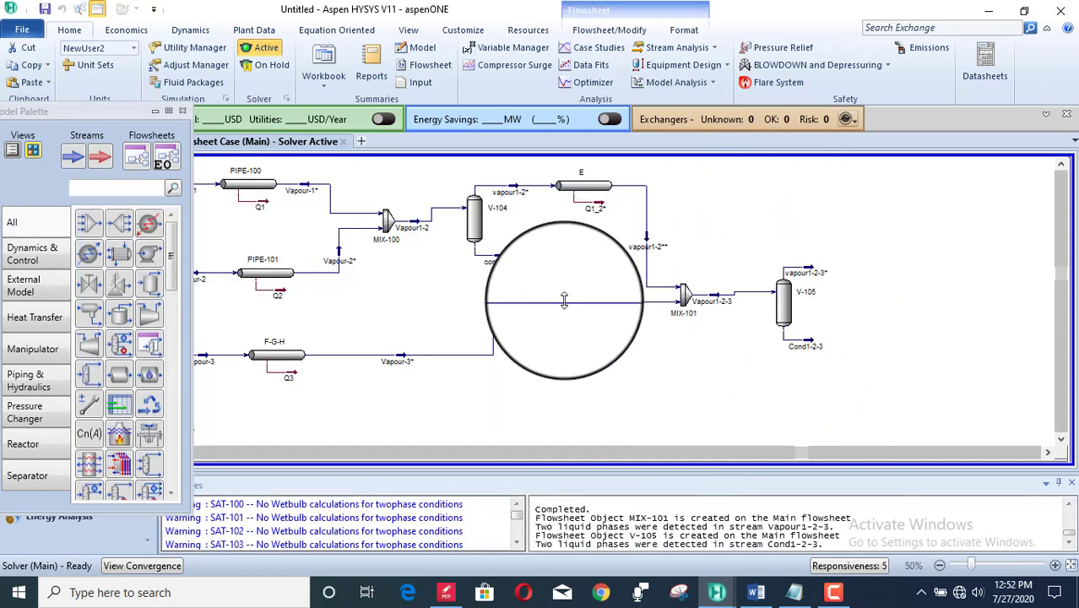
Place a new pipe segment beside the vapour1-2-3* stream and name it I
left_click(118, 383)
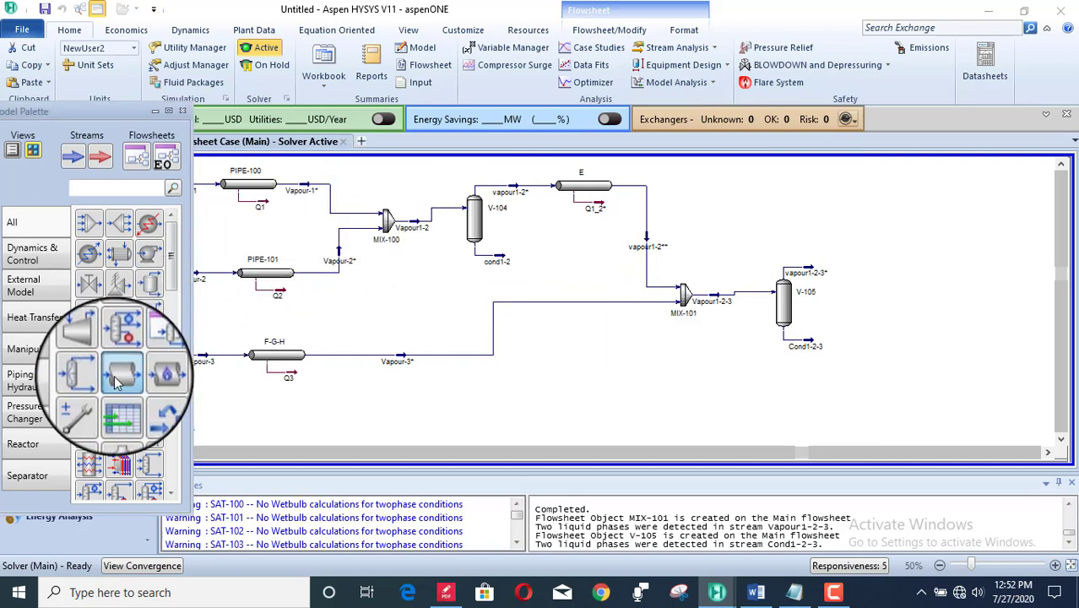
left_click(868, 281)
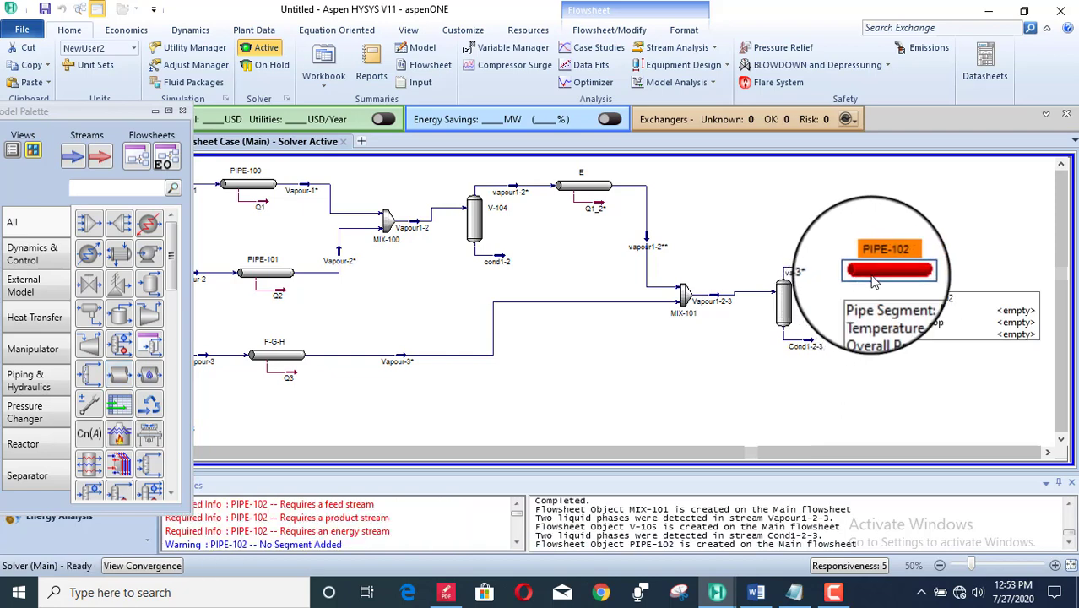
double_click(874, 283)
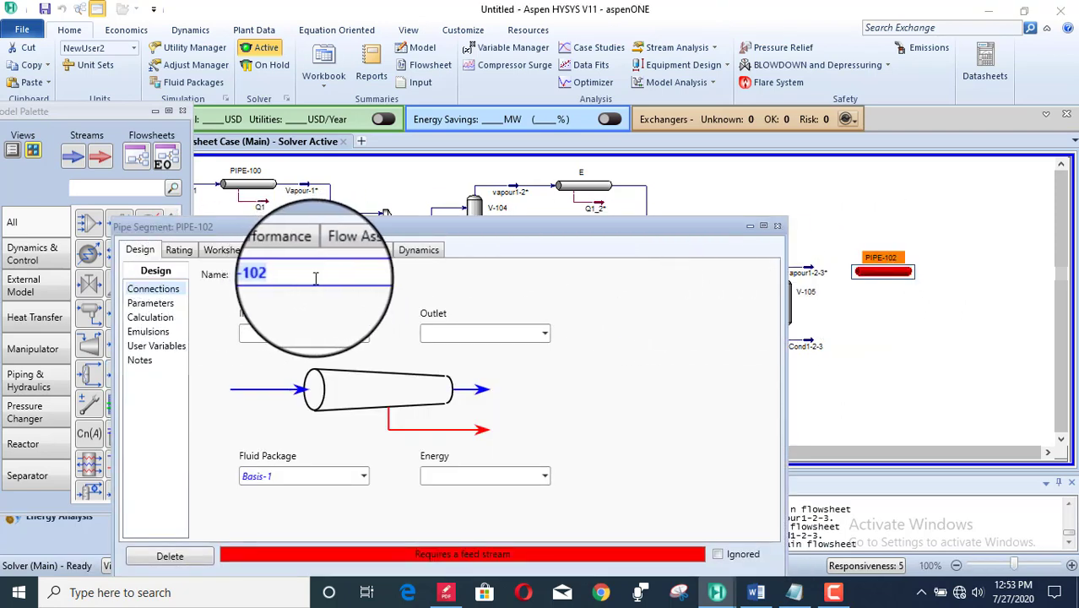
key("BackSpace")
type("l")
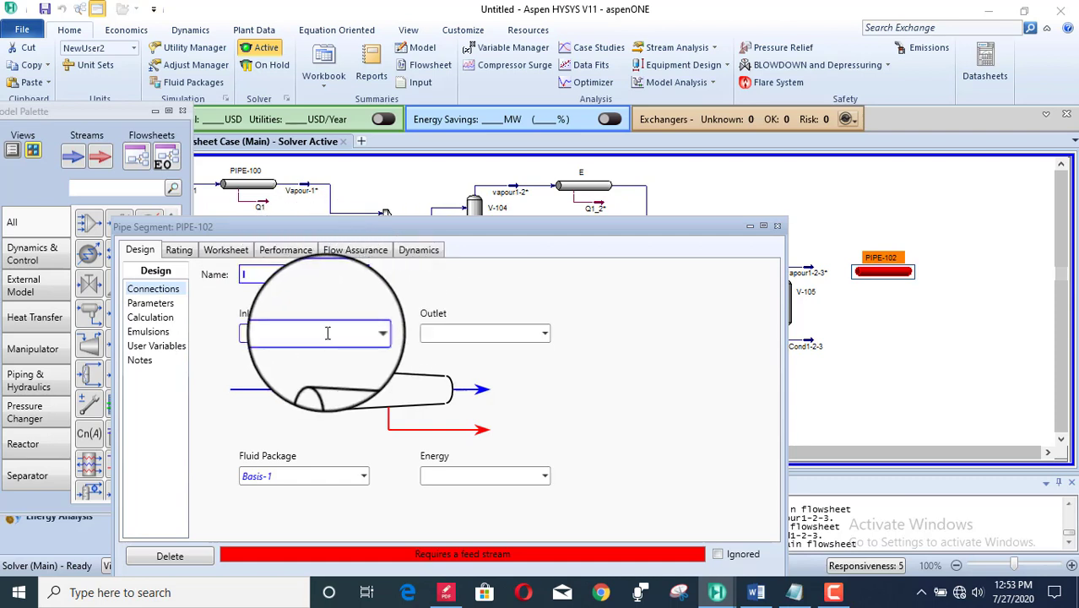
Connect pipe I with inlet vapour1-2-3*, outlet Vapour1-2-3** and energy stream Q1-2-3
left_click(368, 338)
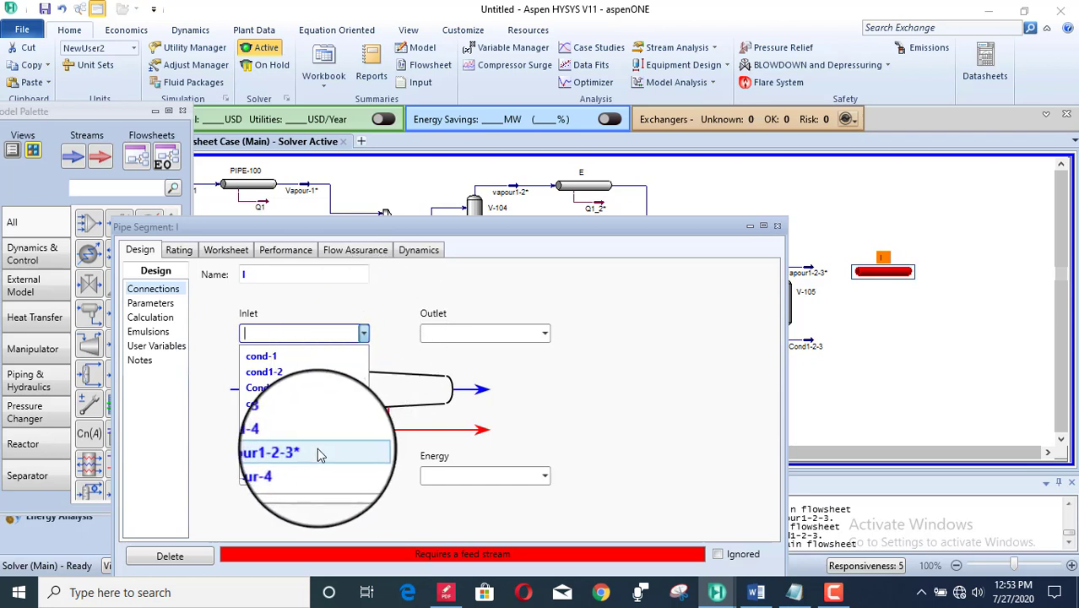
left_click(319, 453)
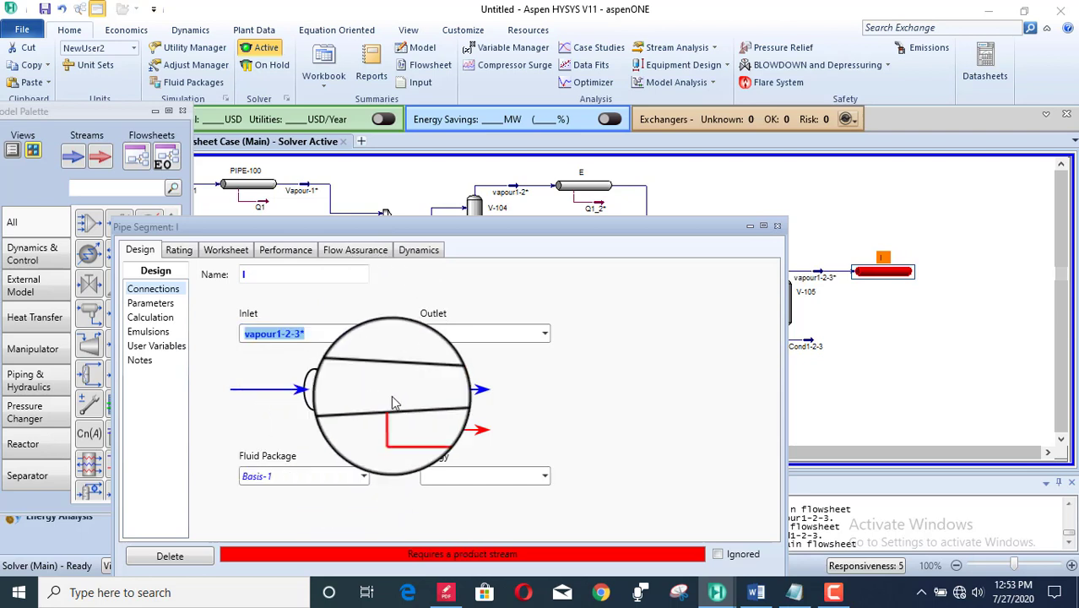
left_click(449, 335)
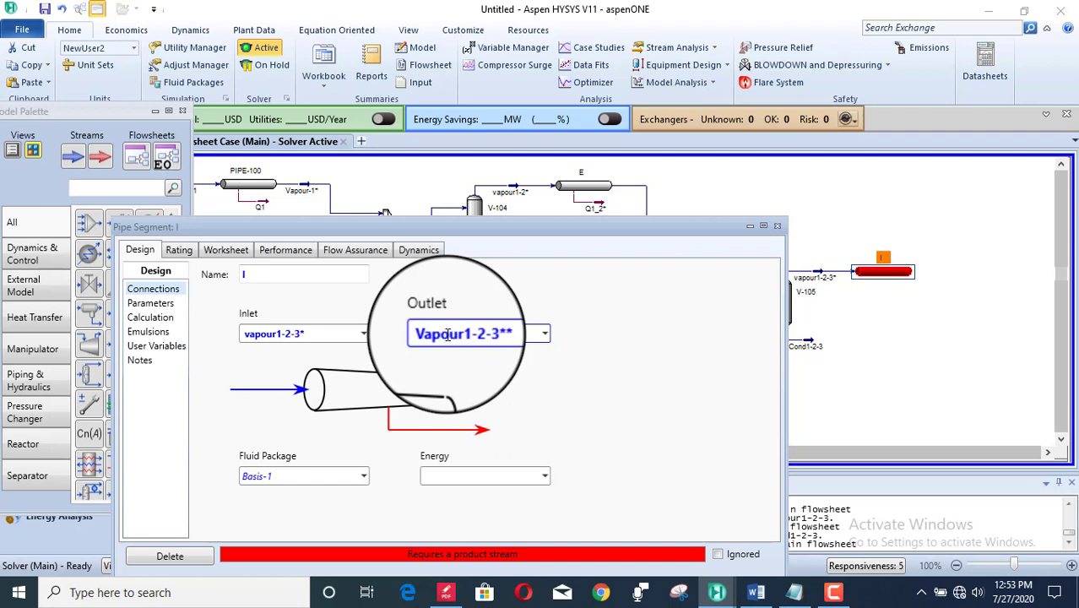
left_click(441, 477)
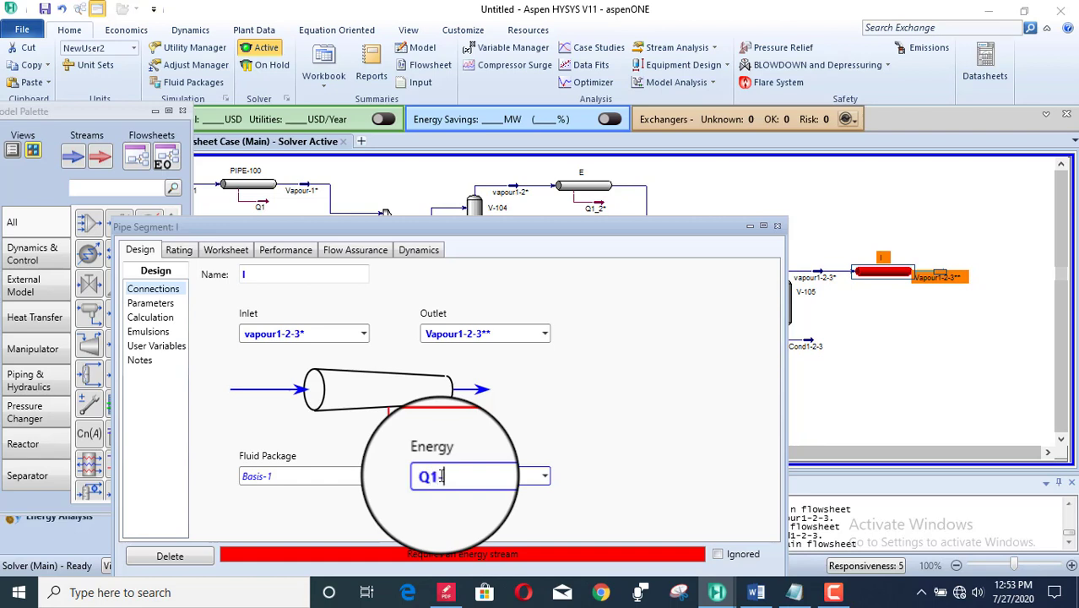
key("Return")
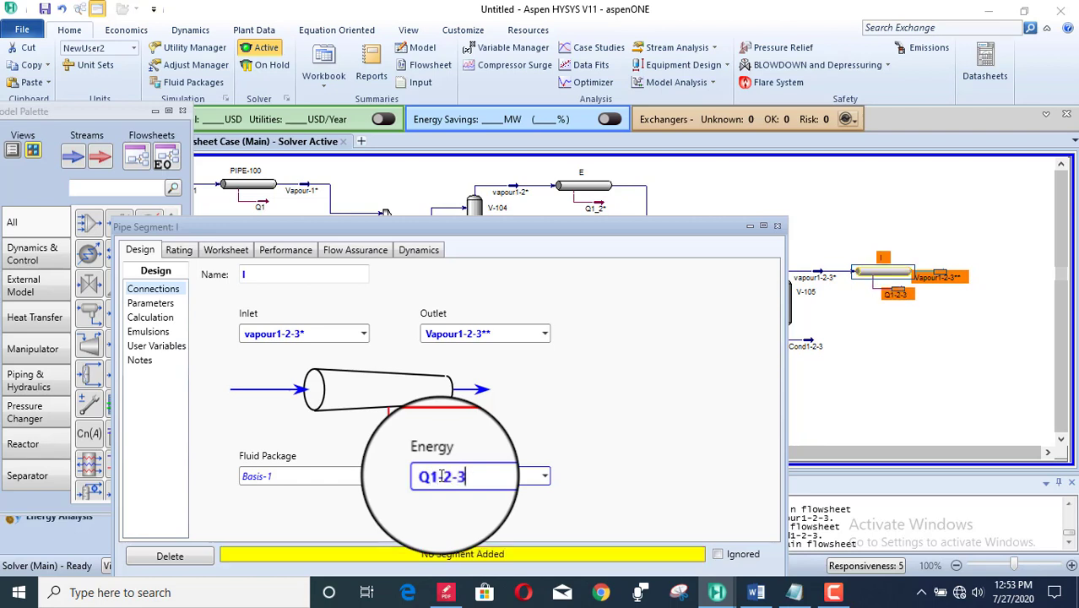
Append a segment to pipe I's length-elevation profile and set its length to 1752 m, as listed in Table 3.6 in Word
left_click(177, 251)
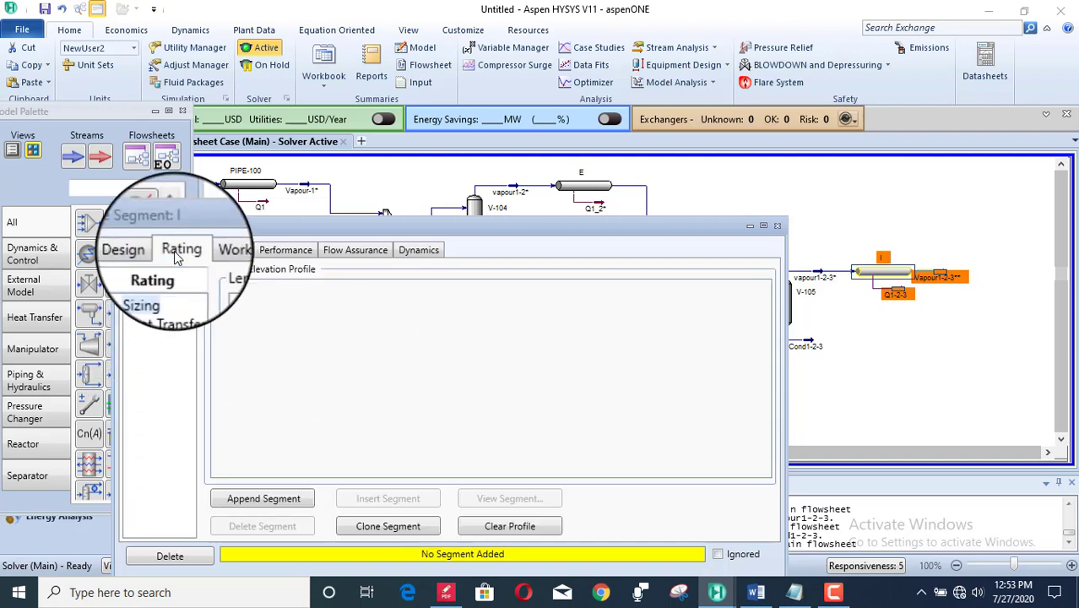
left_click(260, 502)
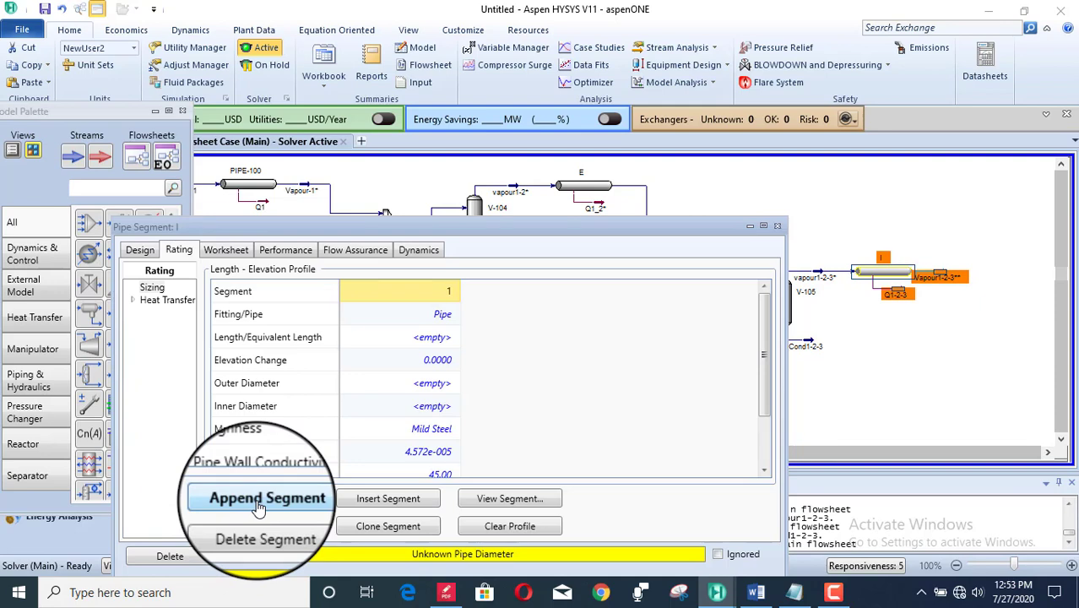
left_click(430, 336)
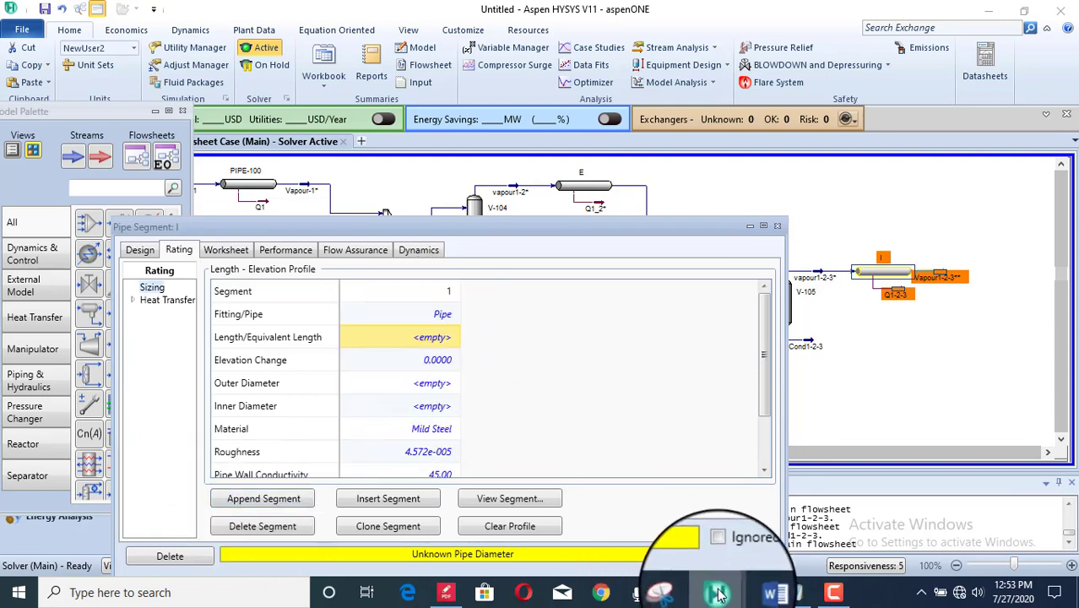
left_click(755, 596)
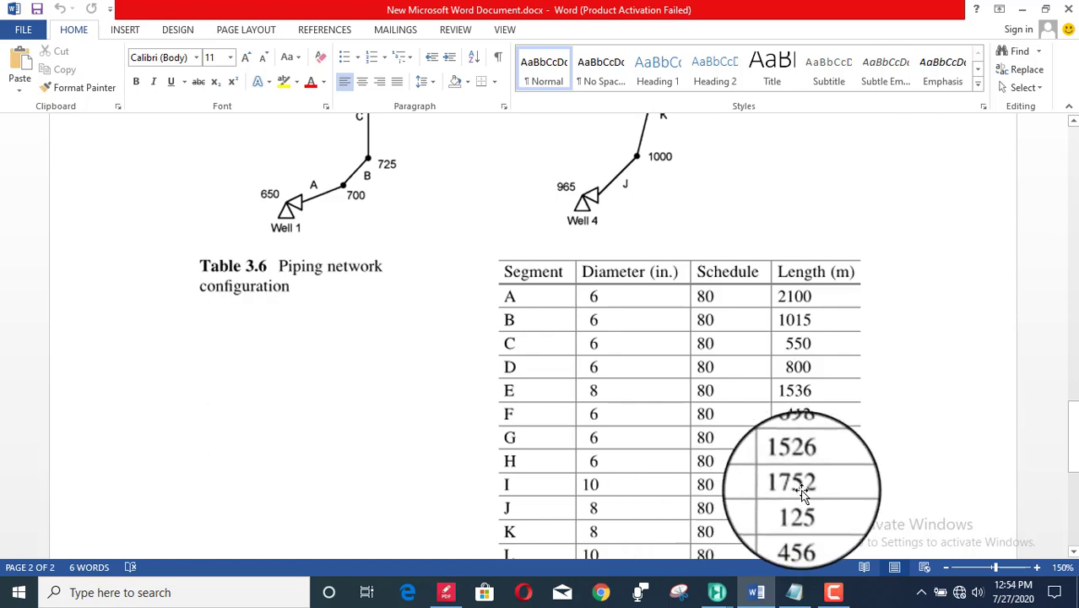
left_click(754, 594)
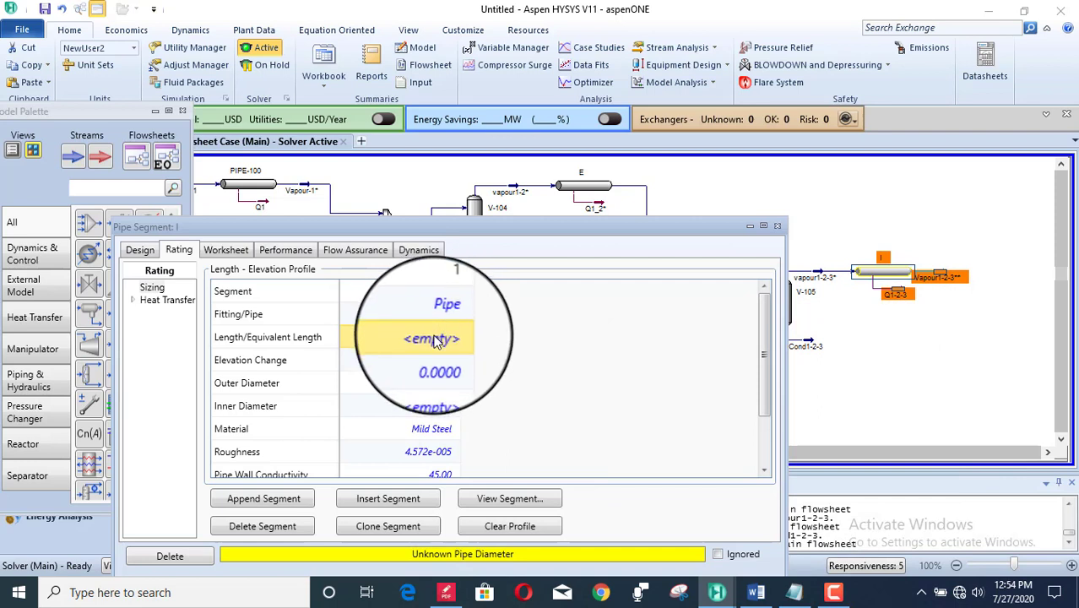
type("1")
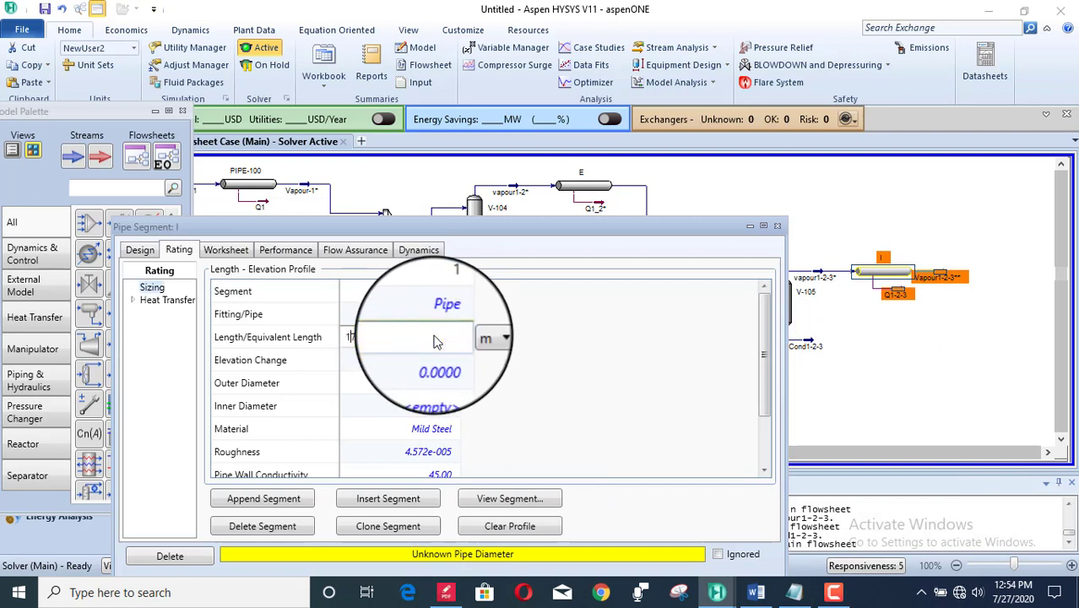
type("752")
key("Return")
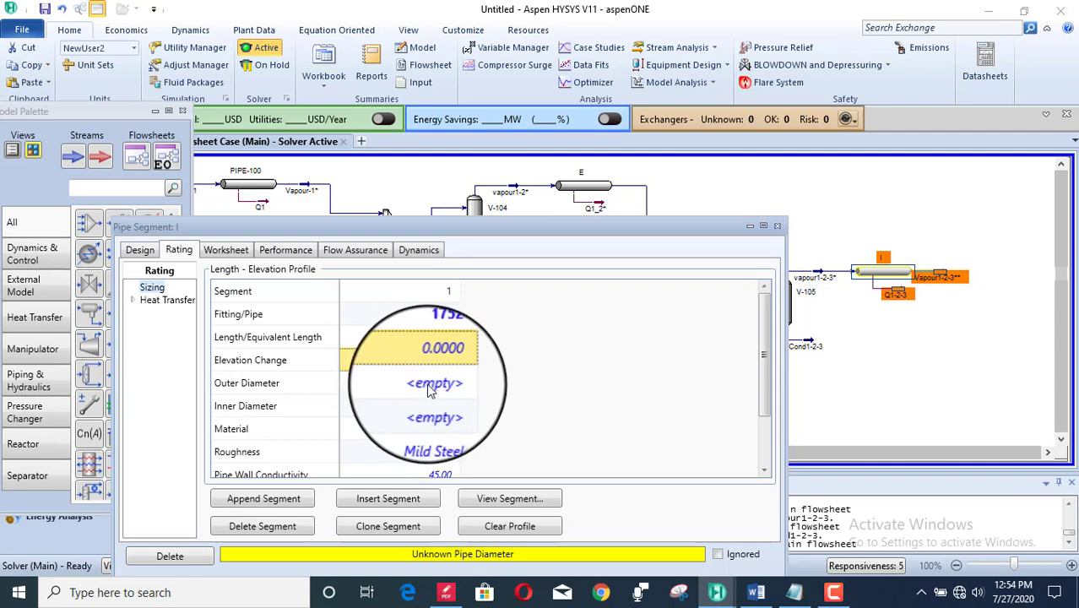
Set the pipe I segment to Schedule 80 with a 10 inch nominal diameter
double_click(427, 388)
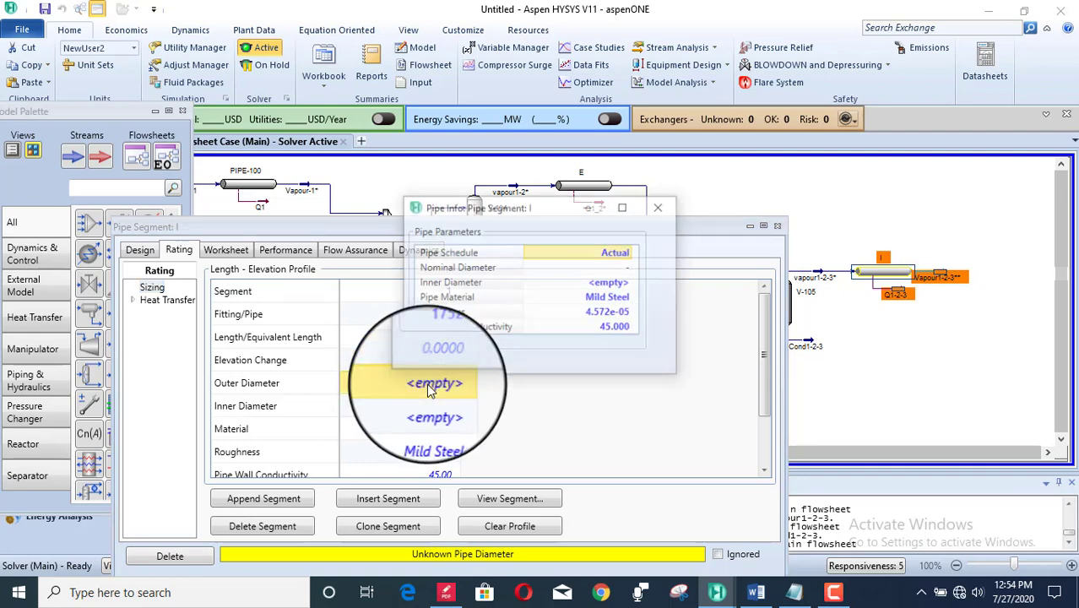
left_click(630, 254)
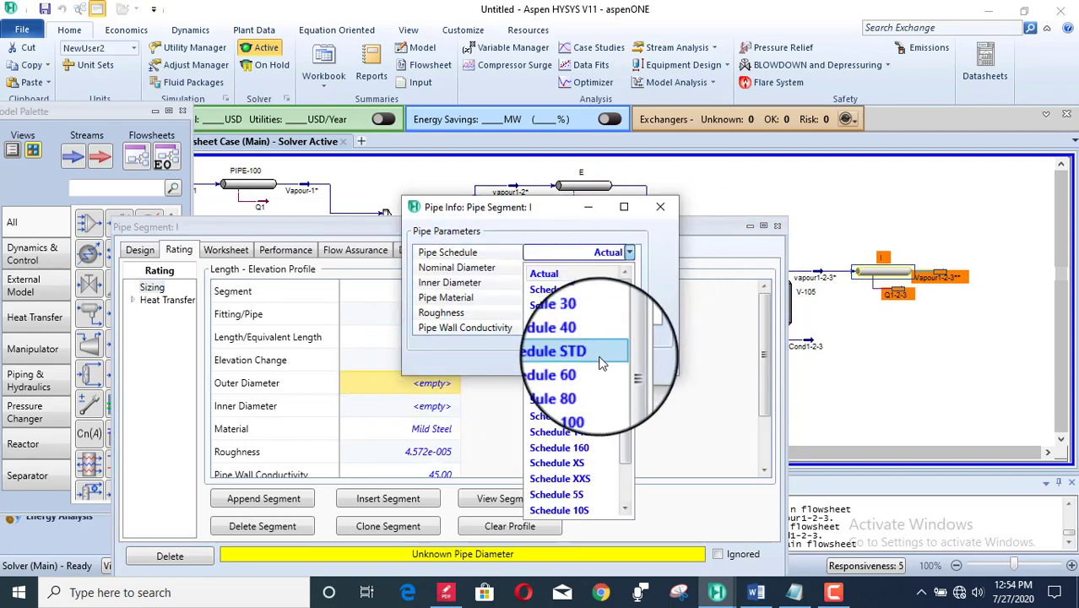
left_click(600, 385)
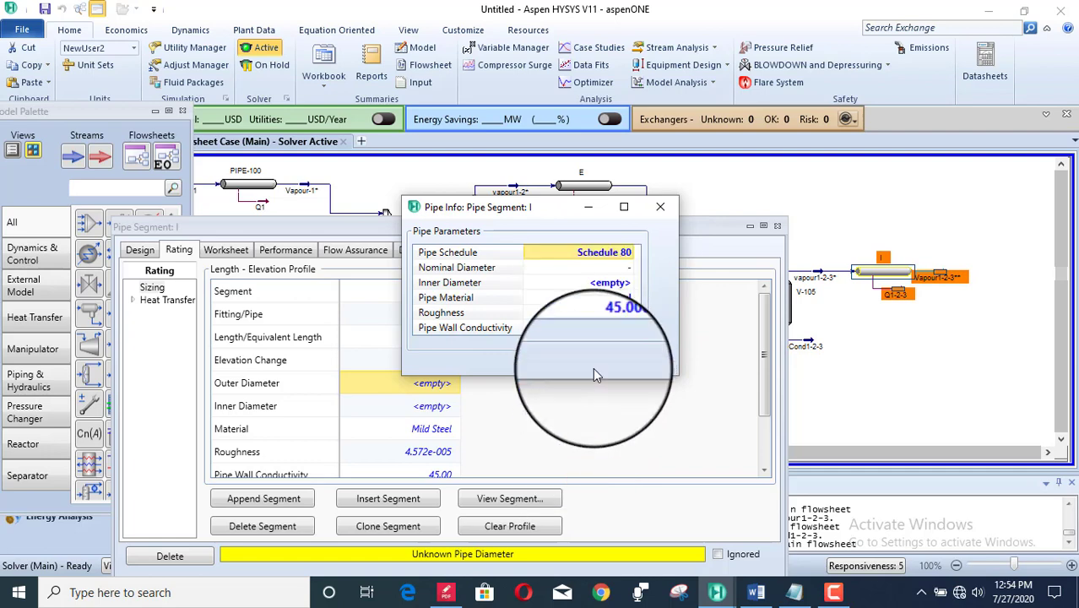
left_click(629, 268)
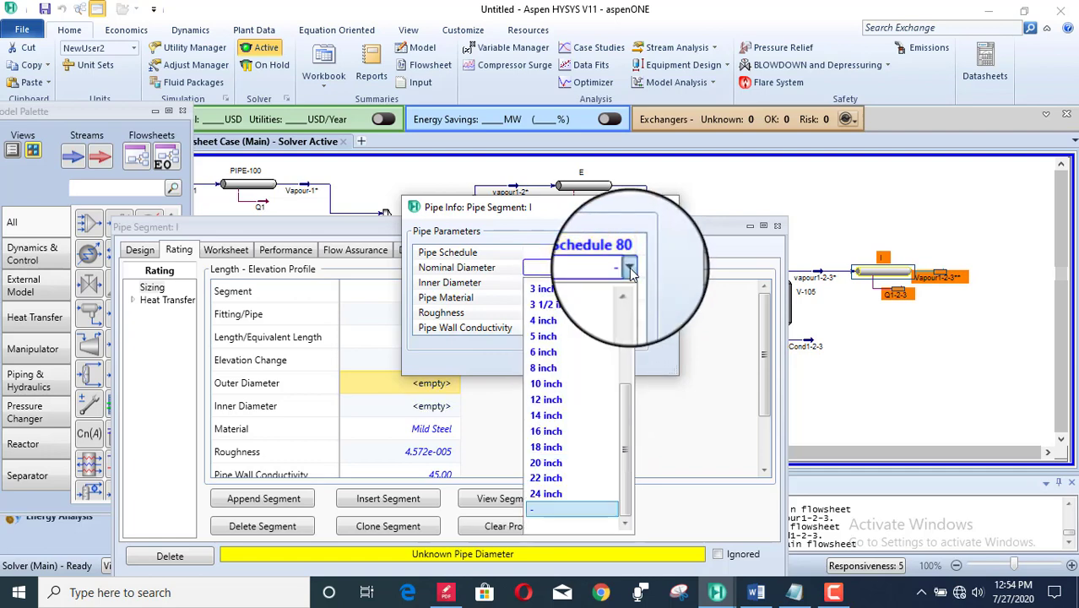
left_click(575, 385)
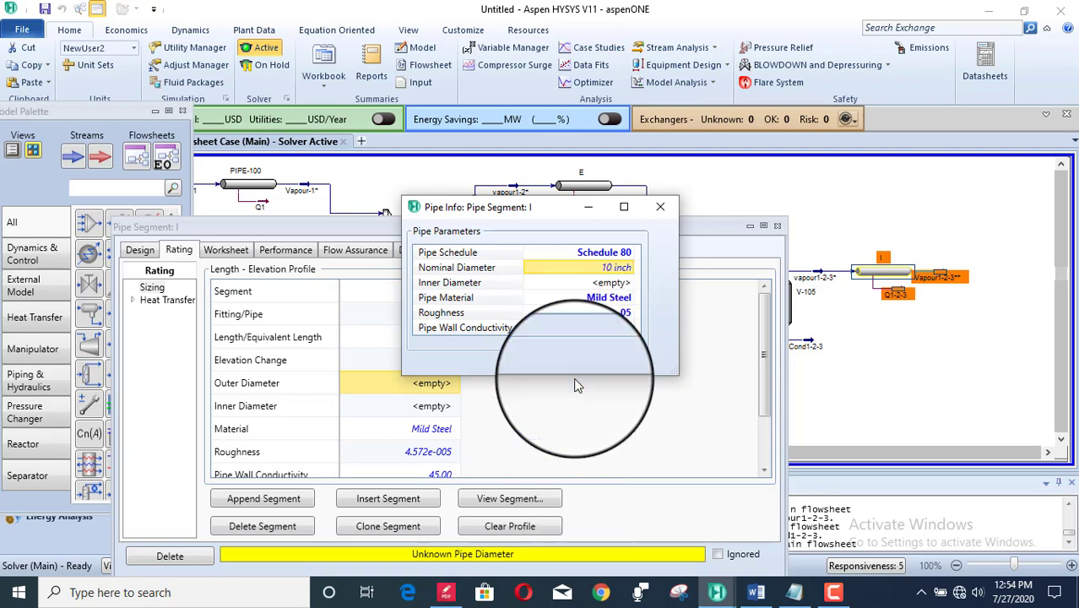
left_click(660, 211)
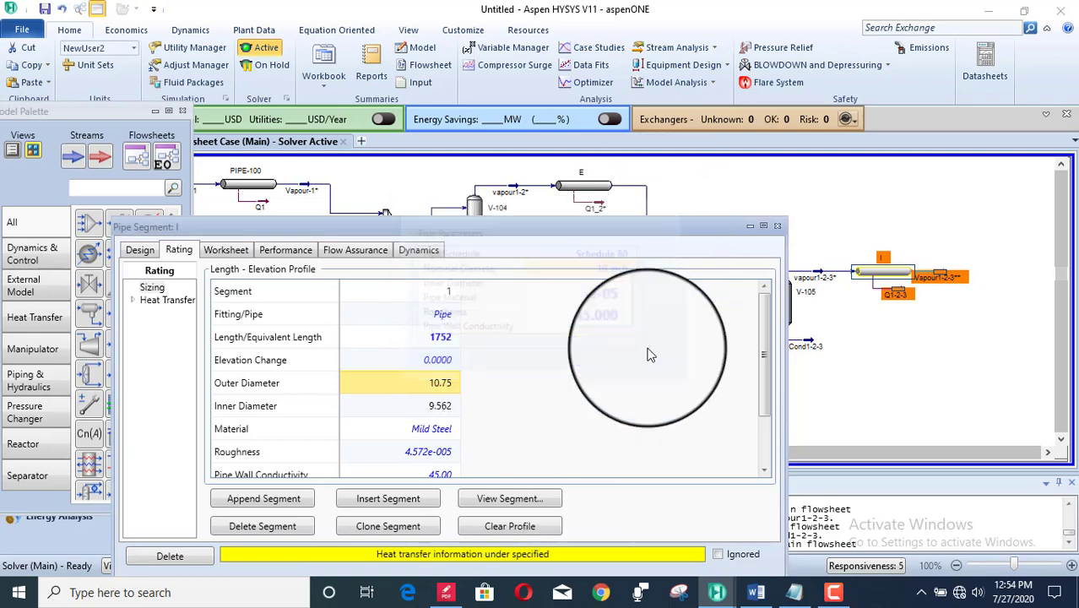
Estimate pipe I's heat transfer coefficient including pipe wall, inner HTC and outer HTC, with ambient temperature 85 F, and close its properties
left_click(154, 300)
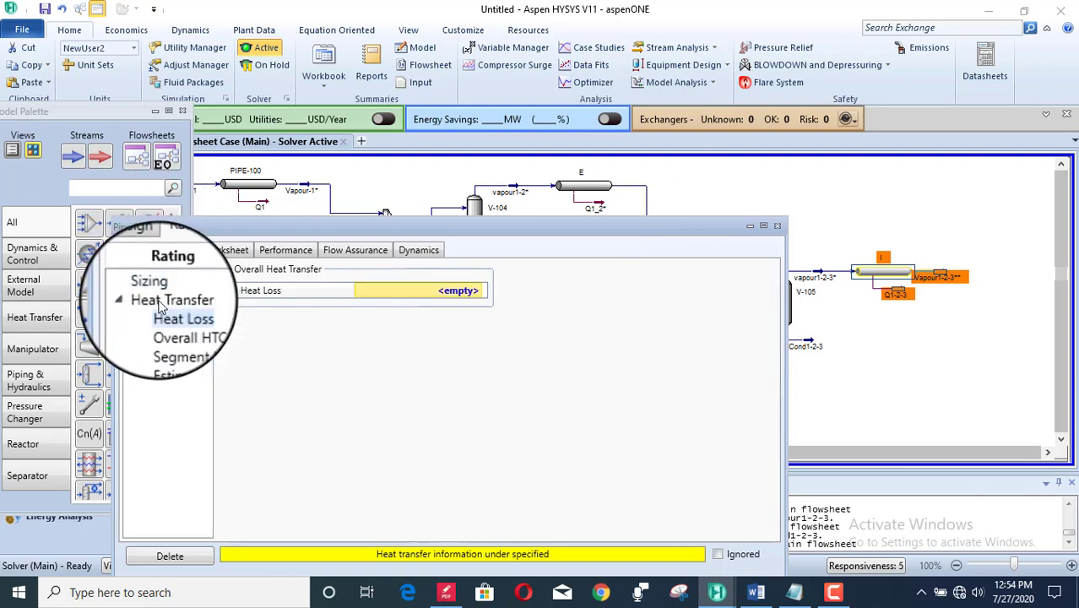
left_click(175, 350)
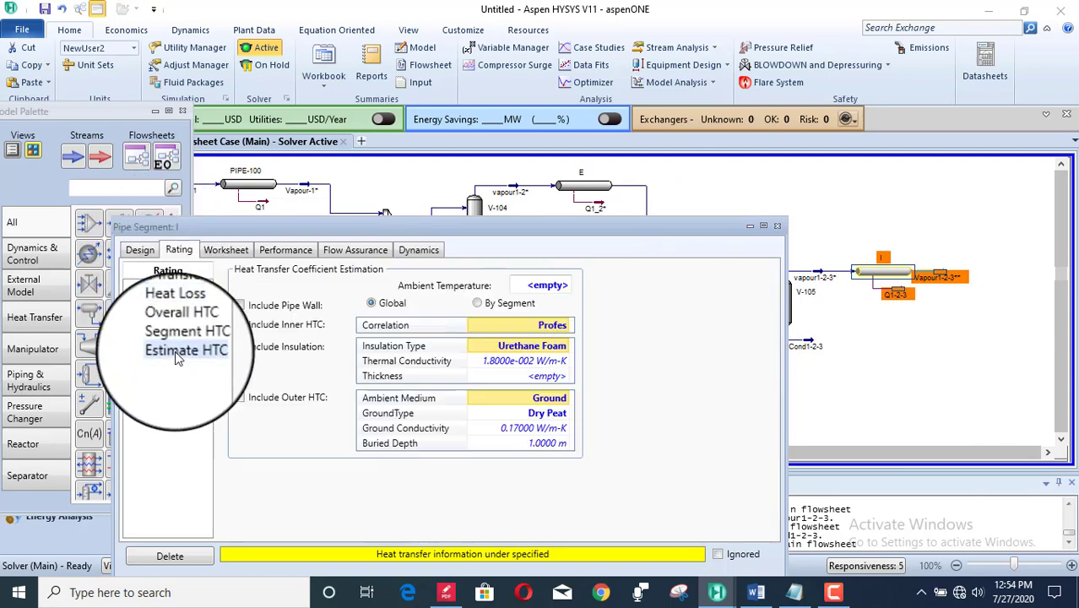
left_click(241, 307)
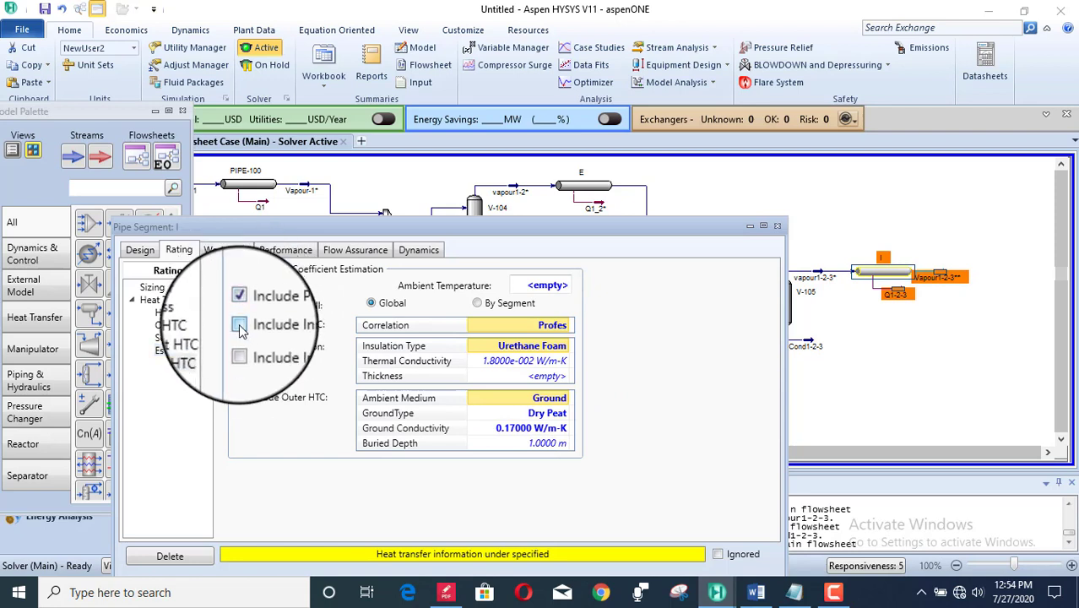
left_click(238, 398)
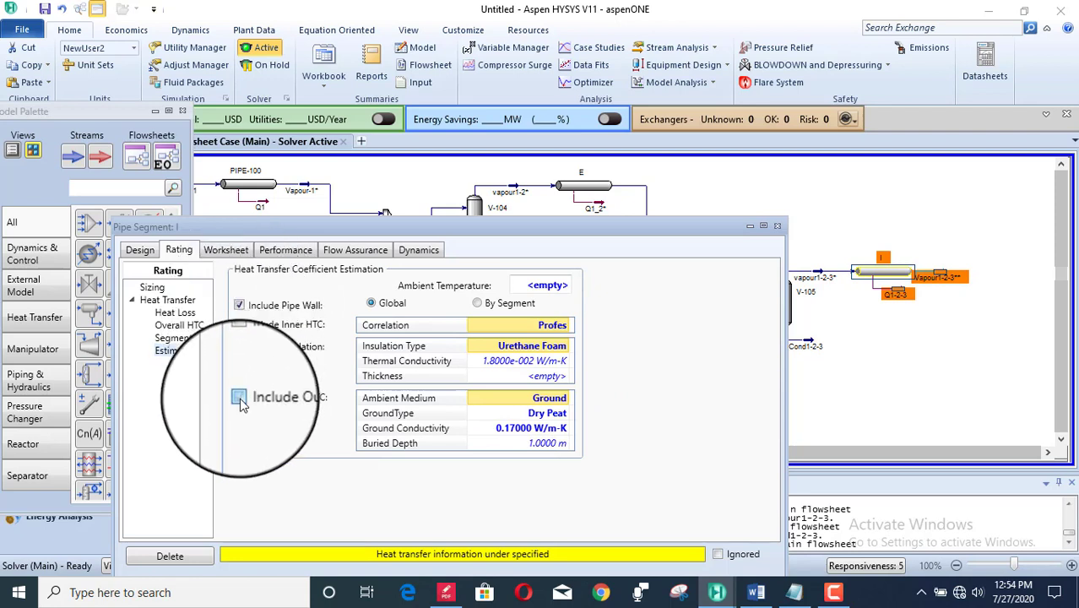
left_click(543, 287)
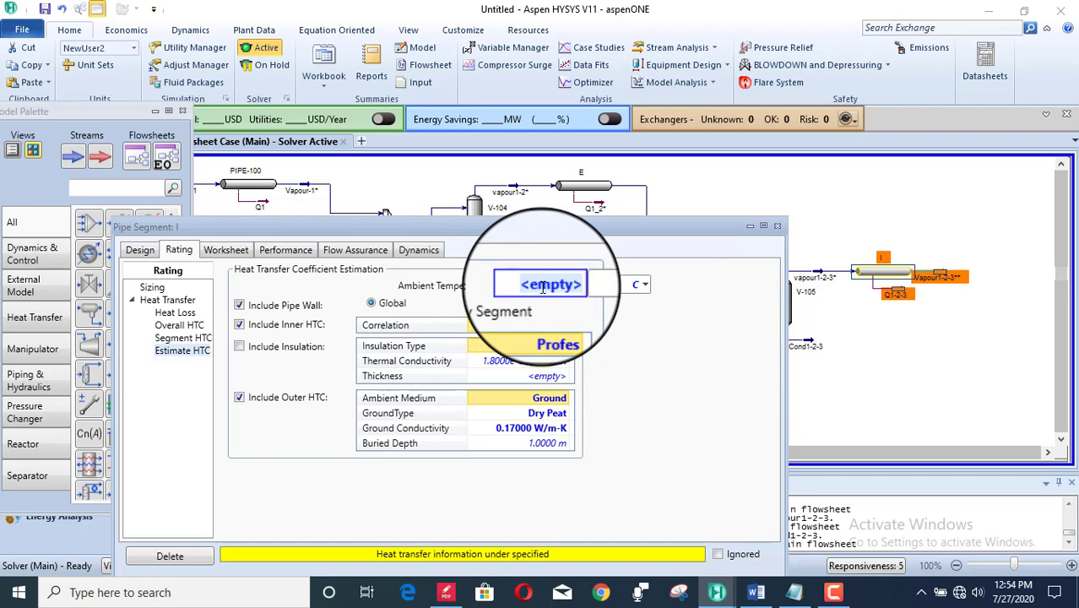
type("8")
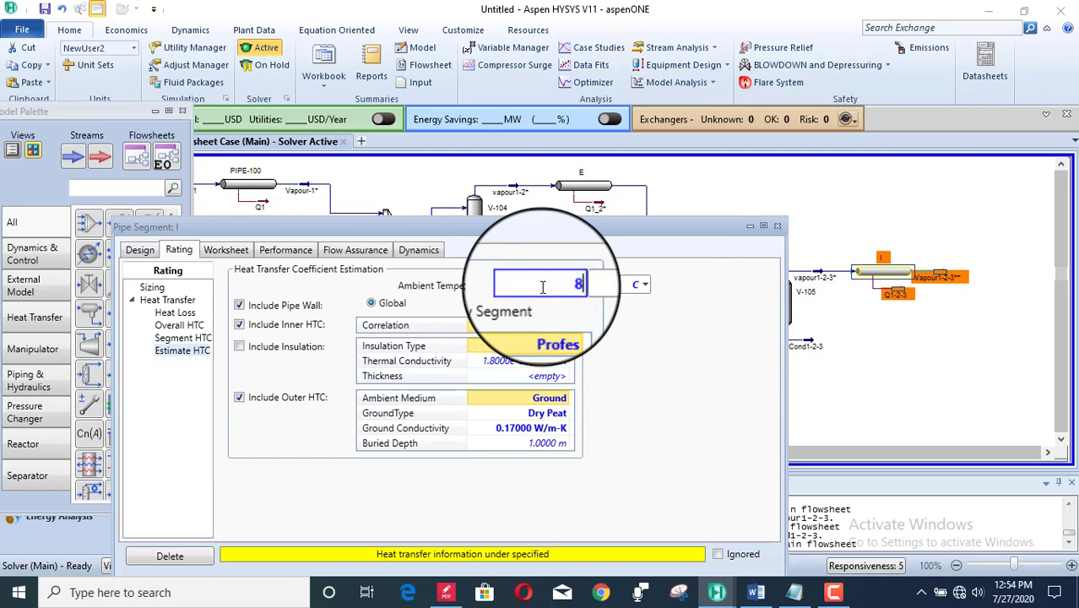
type("5")
left_click(600, 290)
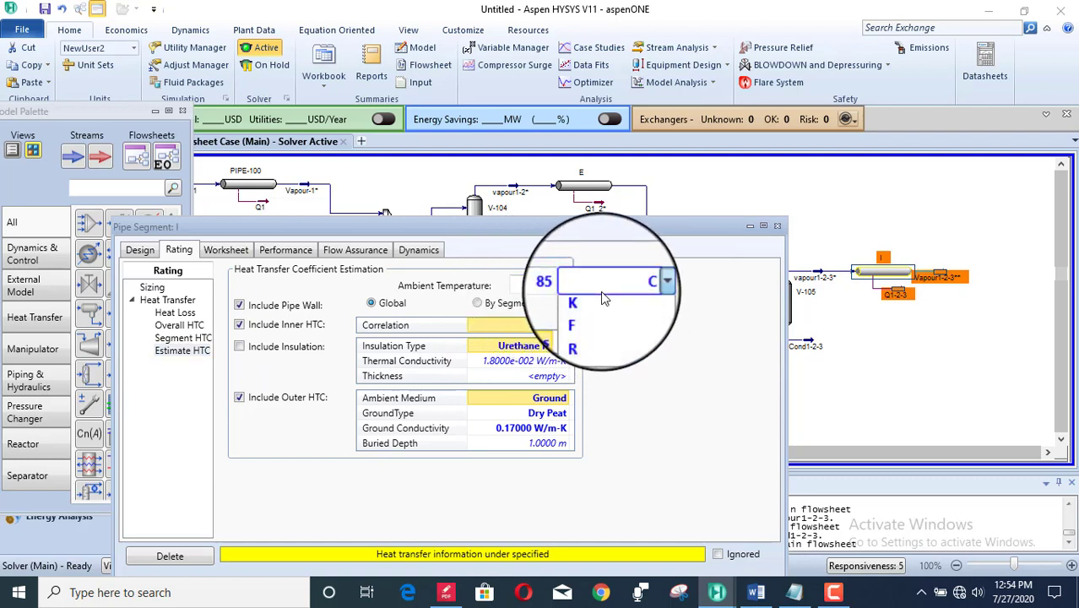
left_click(591, 341)
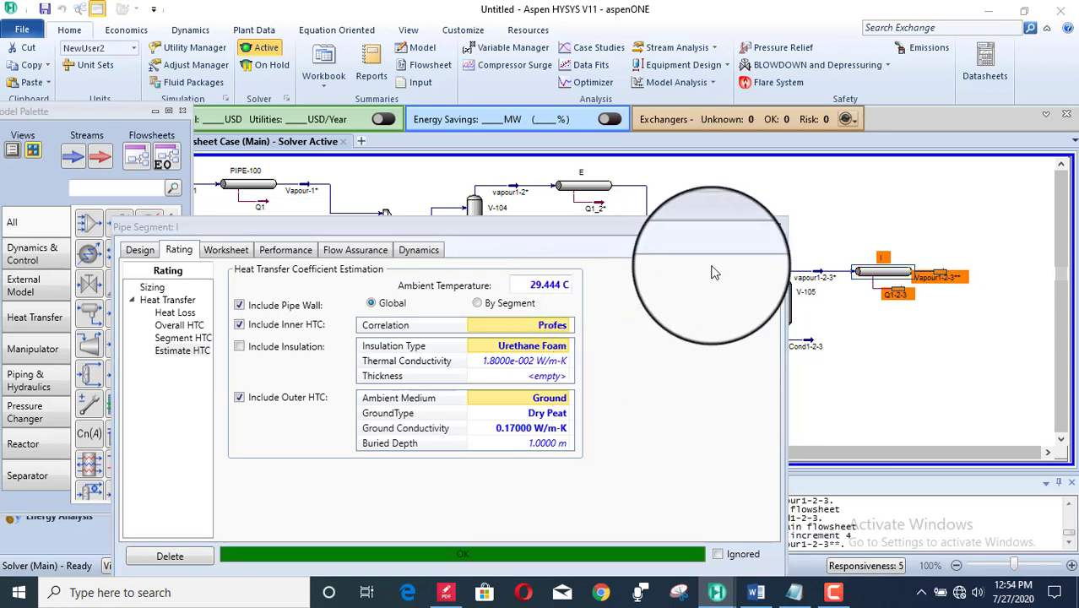
left_click(777, 226)
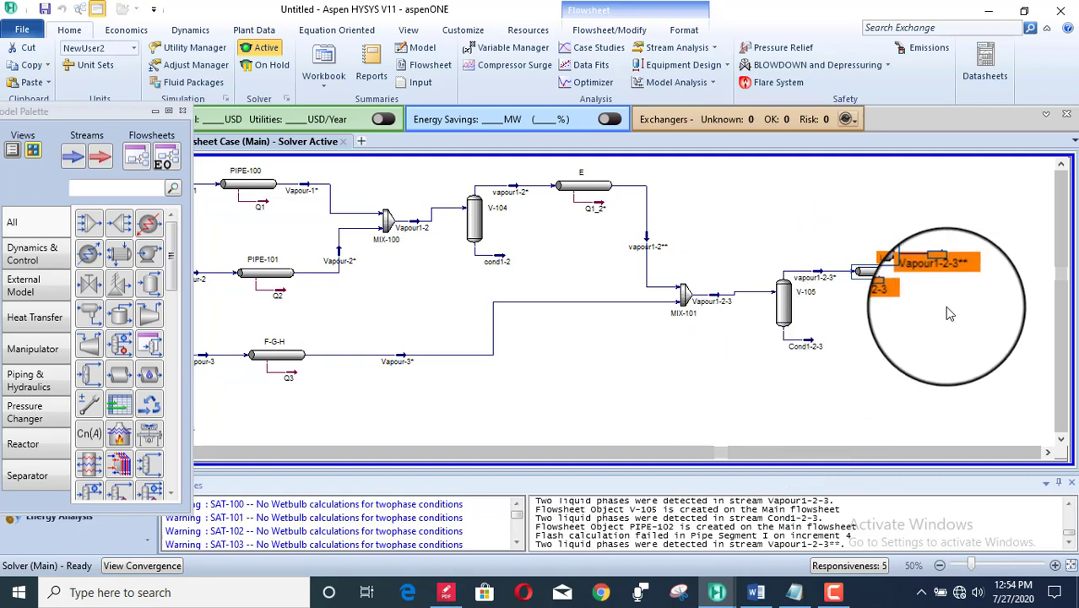
left_click(945, 341)
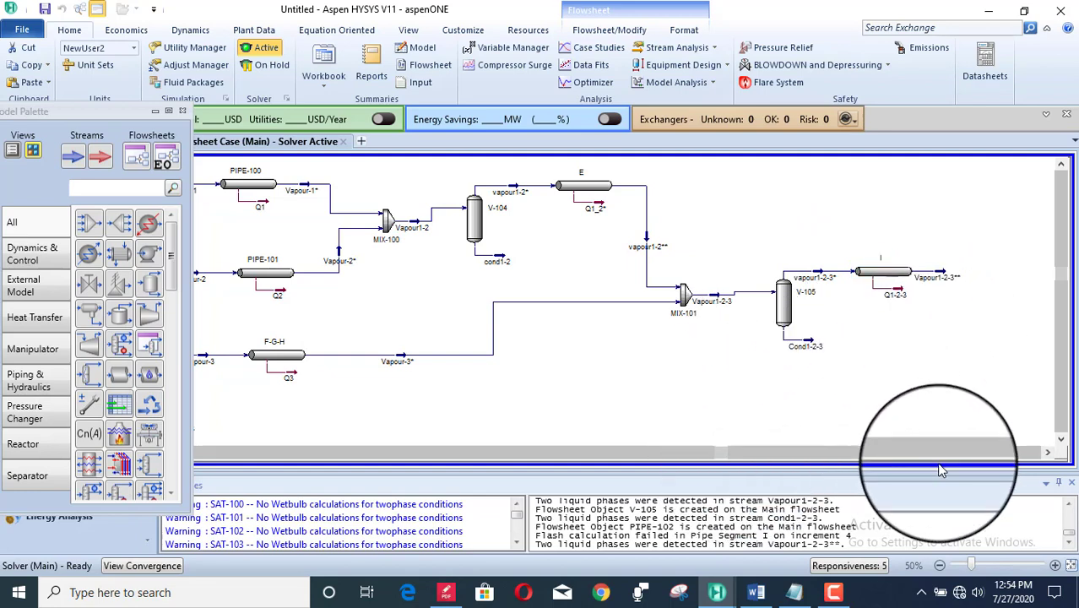
Consult the network diagram and Table 3.6 in Word, place a new pipe segment below F-G-H in the HYSYS flowsheet, and open its properties
left_click(1049, 456)
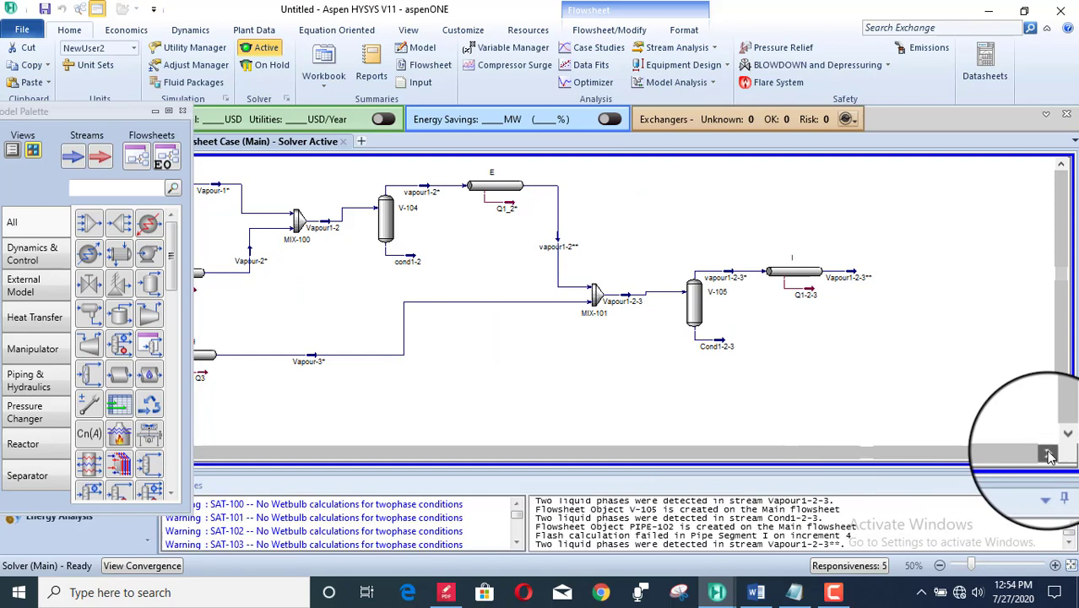
left_click(1049, 456)
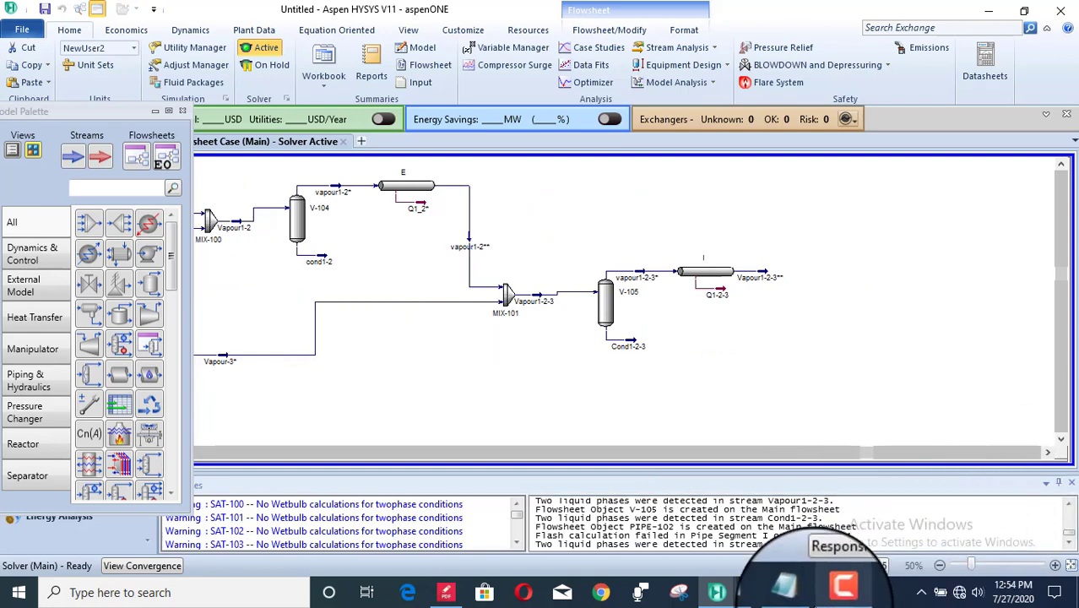
left_click(757, 592)
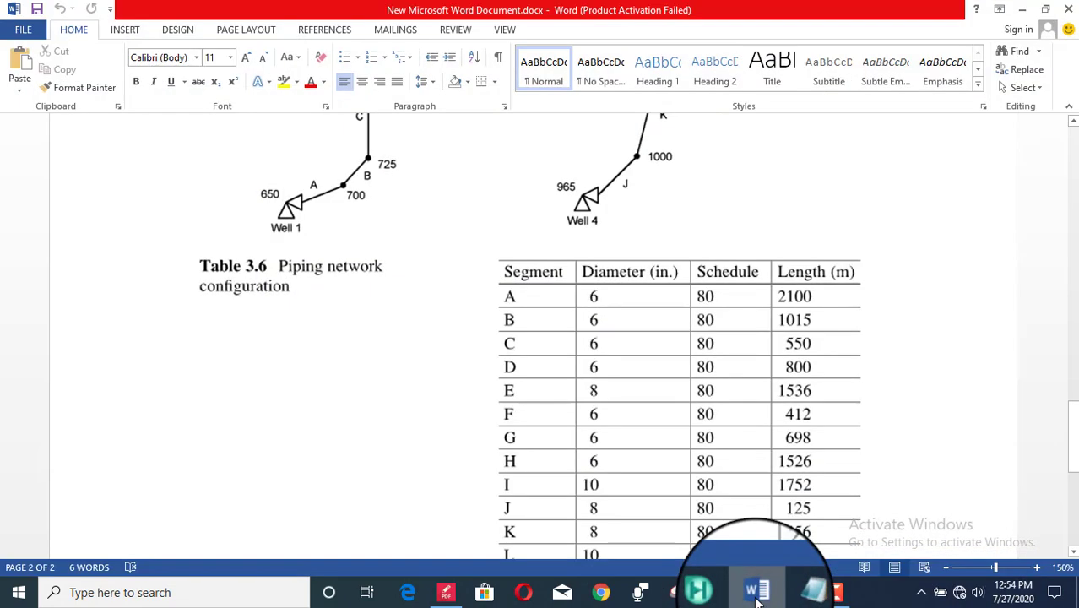
left_click_drag(1074, 406, 1075, 395)
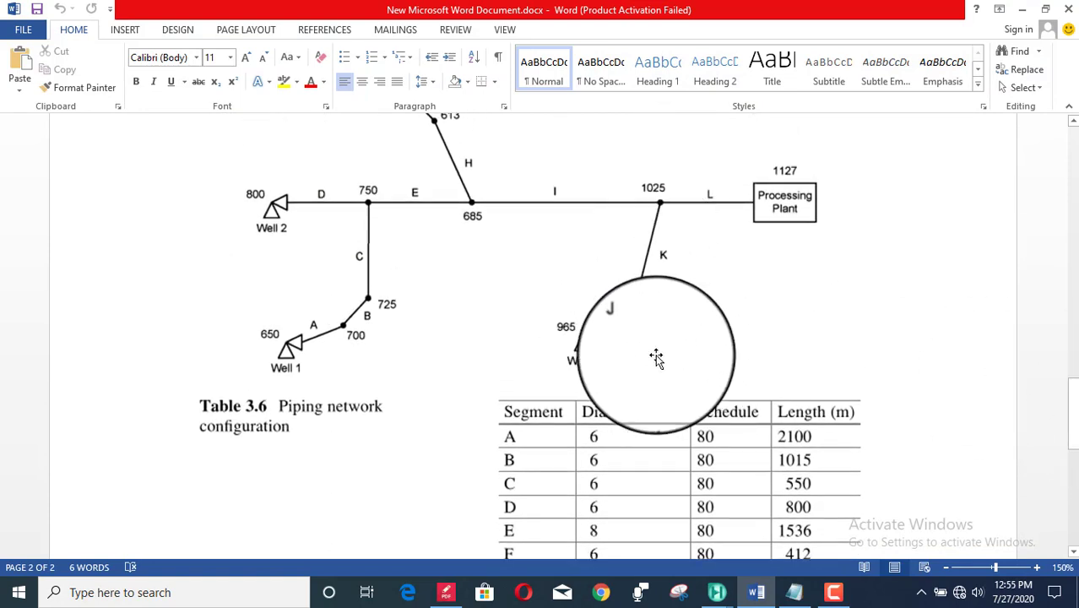
left_click_drag(1074, 414, 1074, 457)
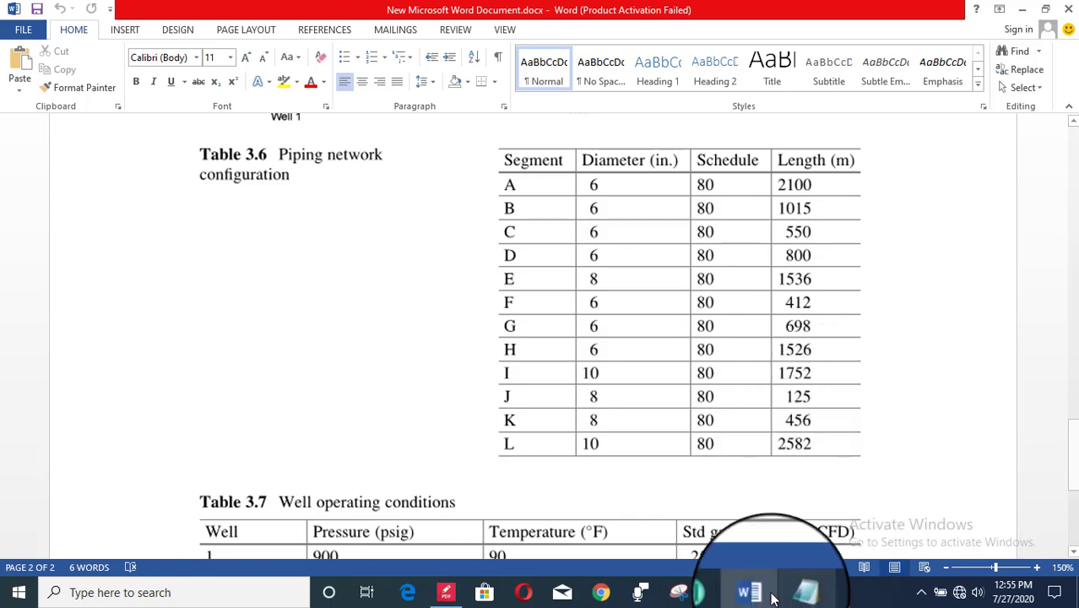
mouse_move(718, 597)
left_click(641, 535)
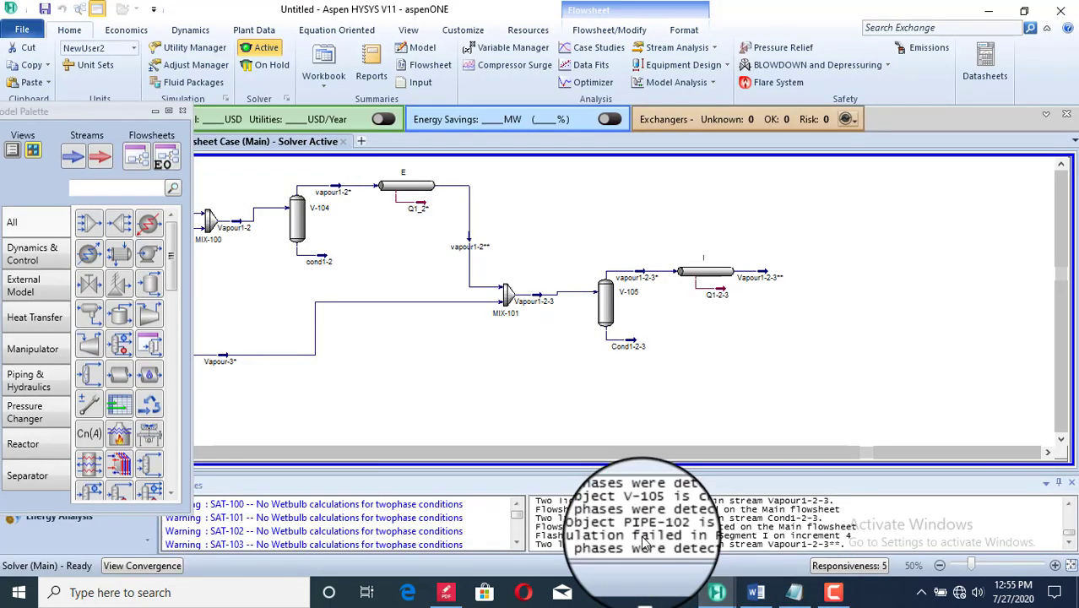
scroll(869, 374, "down", 4)
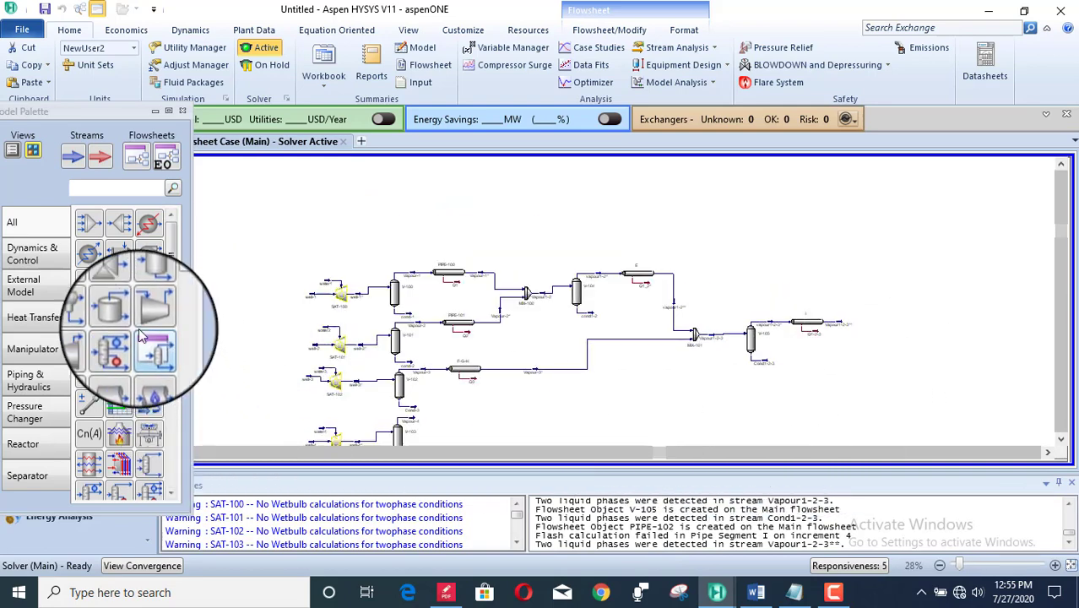
left_click(121, 376)
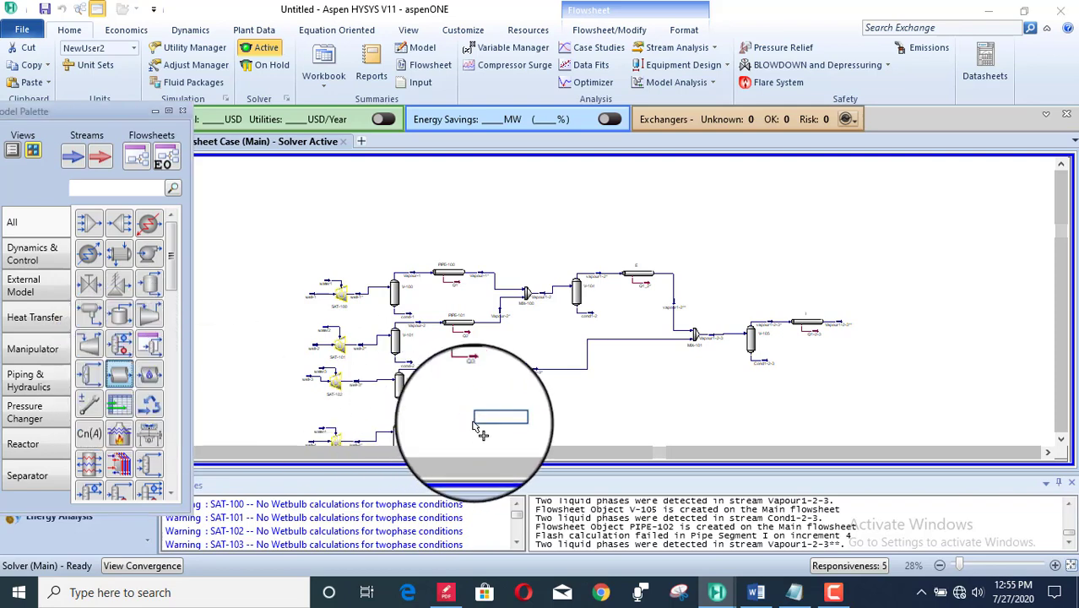
left_click(473, 426)
double_click(488, 415)
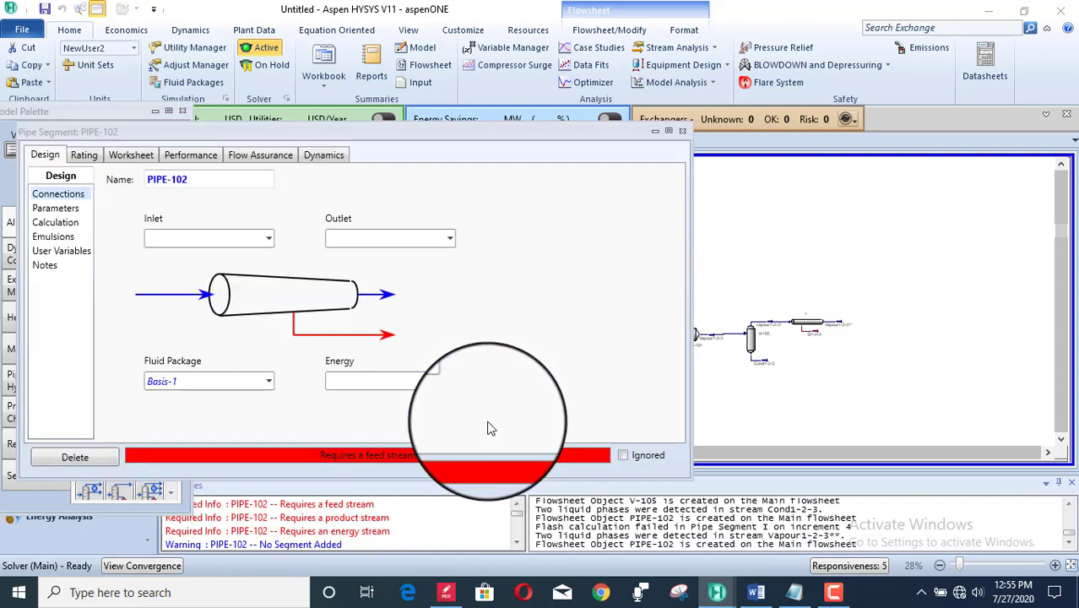
Connect PIPE-102 with Vapour-4 as inlet, a new Vapour-4* stream as outlet and Q4 as its energy stream
left_click(268, 239)
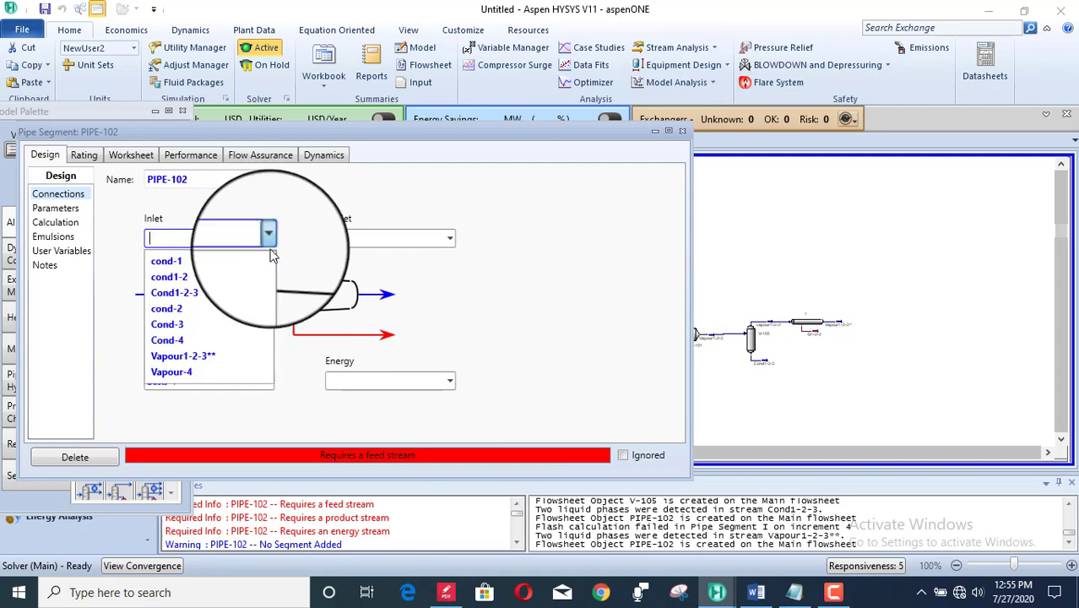
left_click(194, 368)
left_click(377, 237)
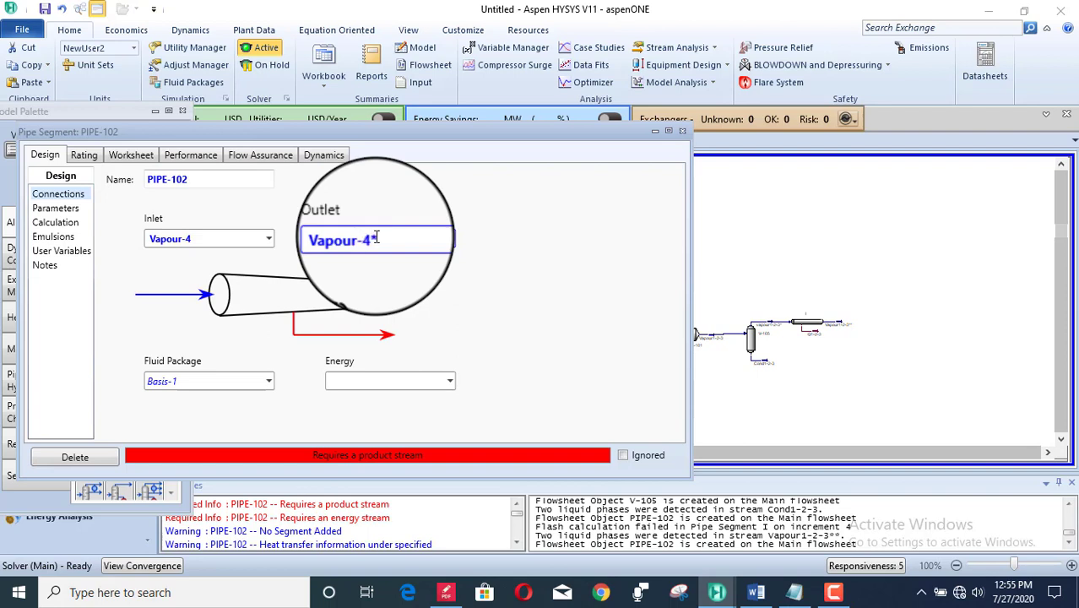
left_click(368, 383)
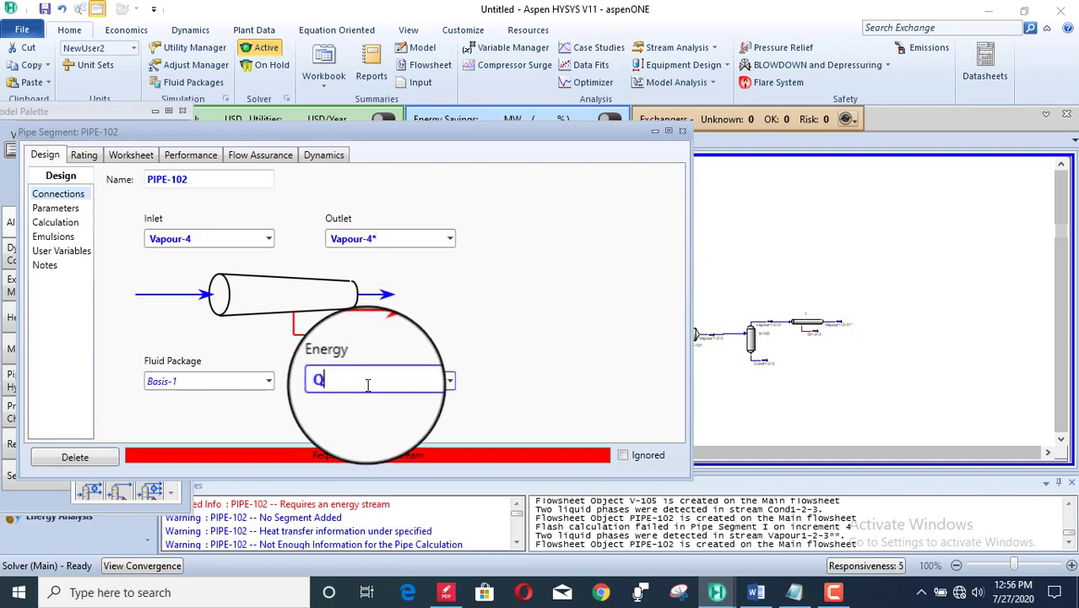
key("Return")
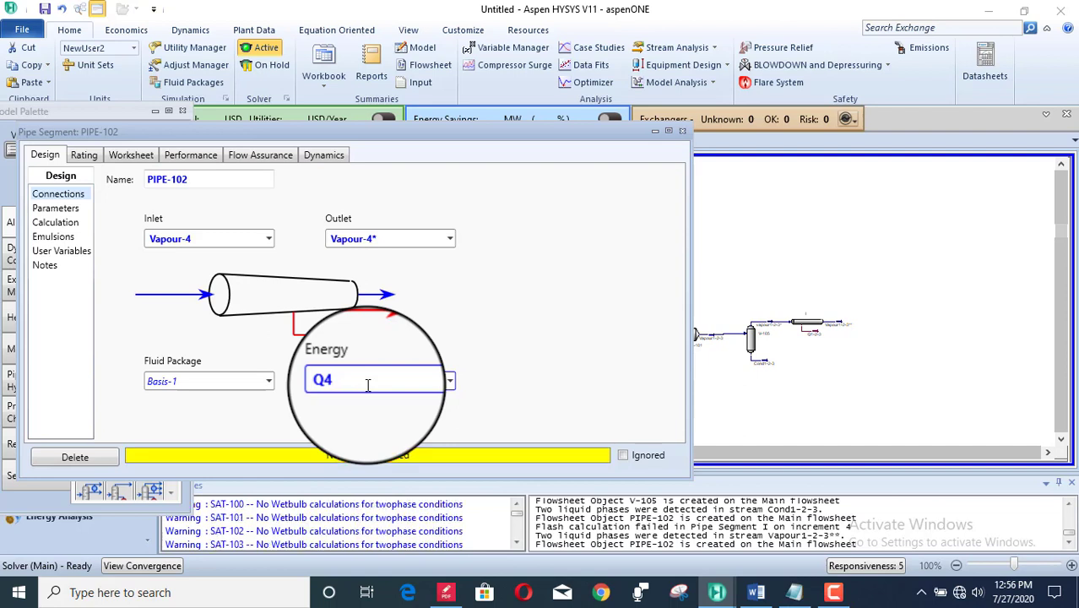
Append two segments to PIPE-102's length-elevation profile
left_click(83, 165)
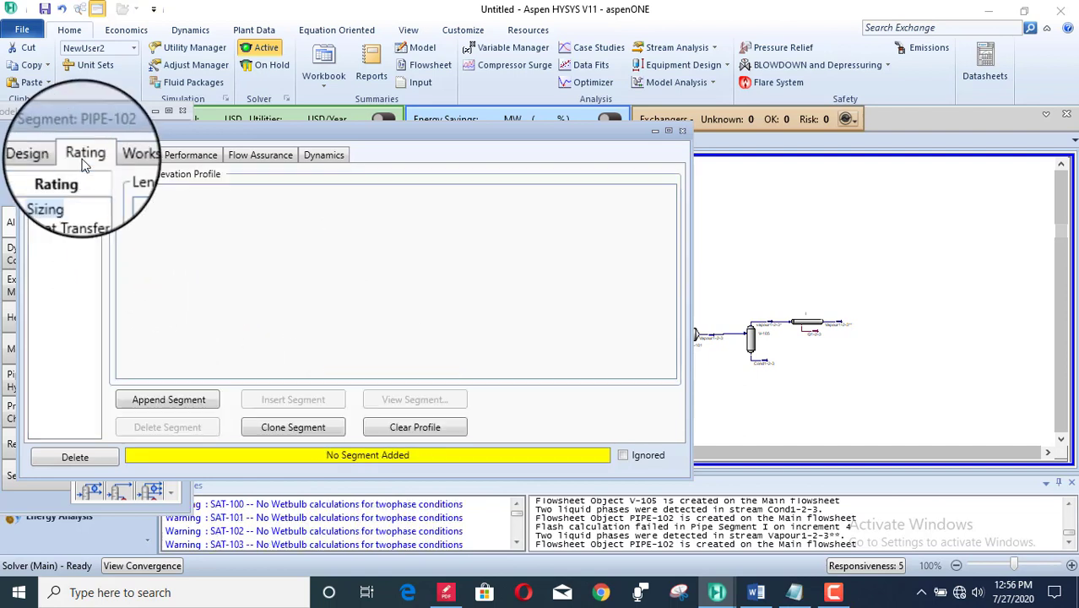
left_click(195, 401)
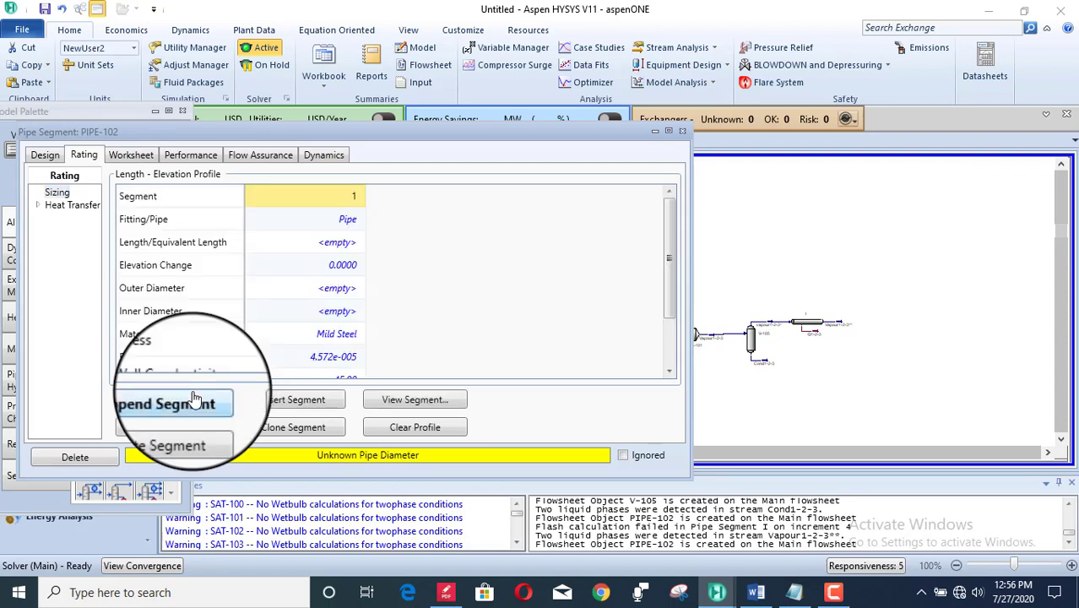
left_click(193, 400)
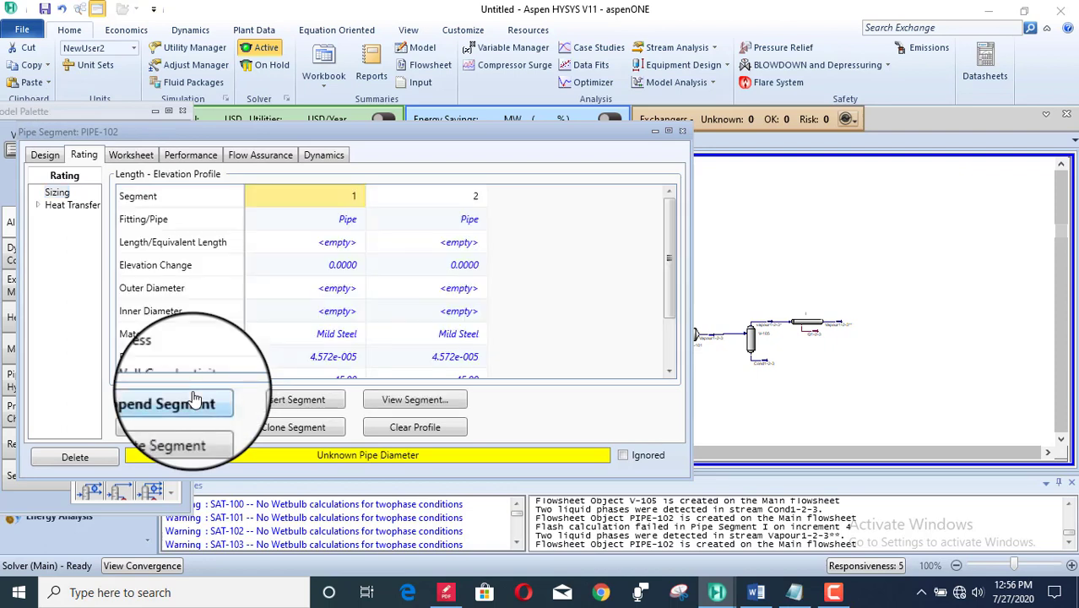
Set PIPE-102's segment lengths from Table 3.6 in Word: 125 m for segment 1 and 456 m for segment 2
left_click(342, 244)
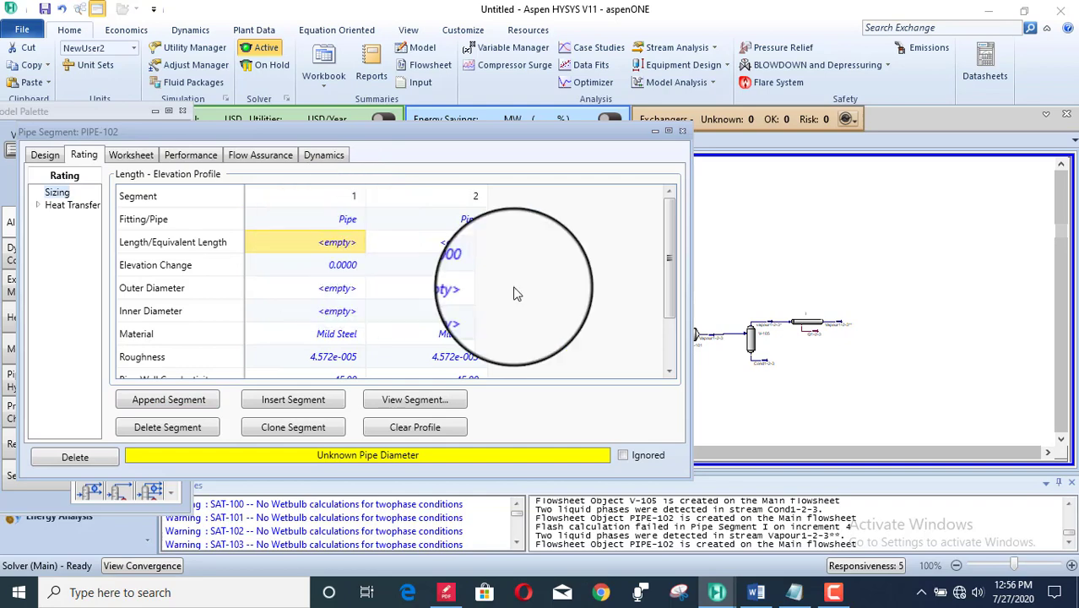
left_click(754, 594)
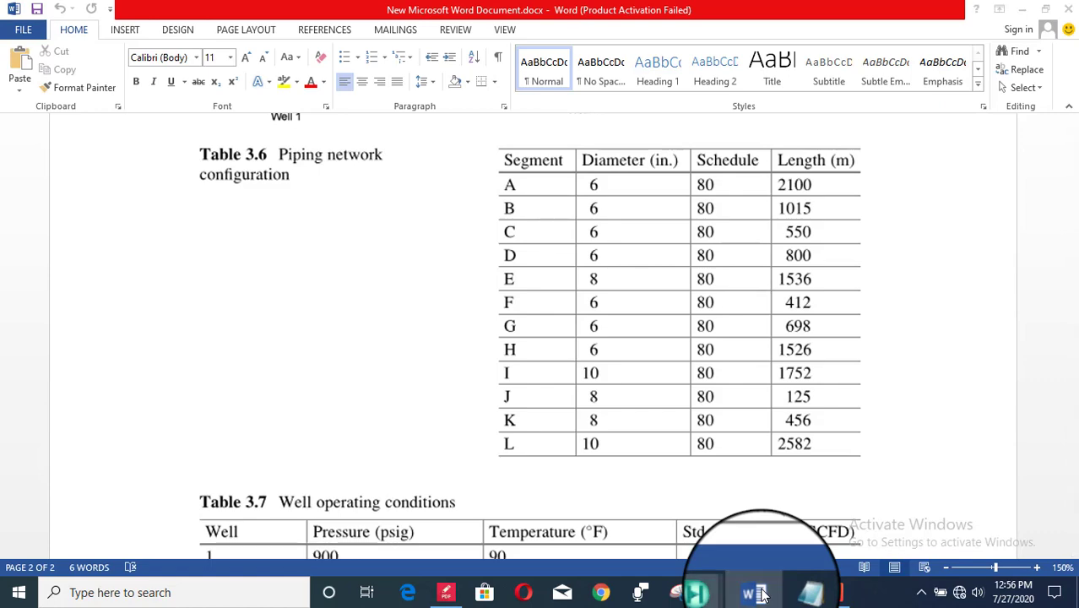
left_click(696, 593)
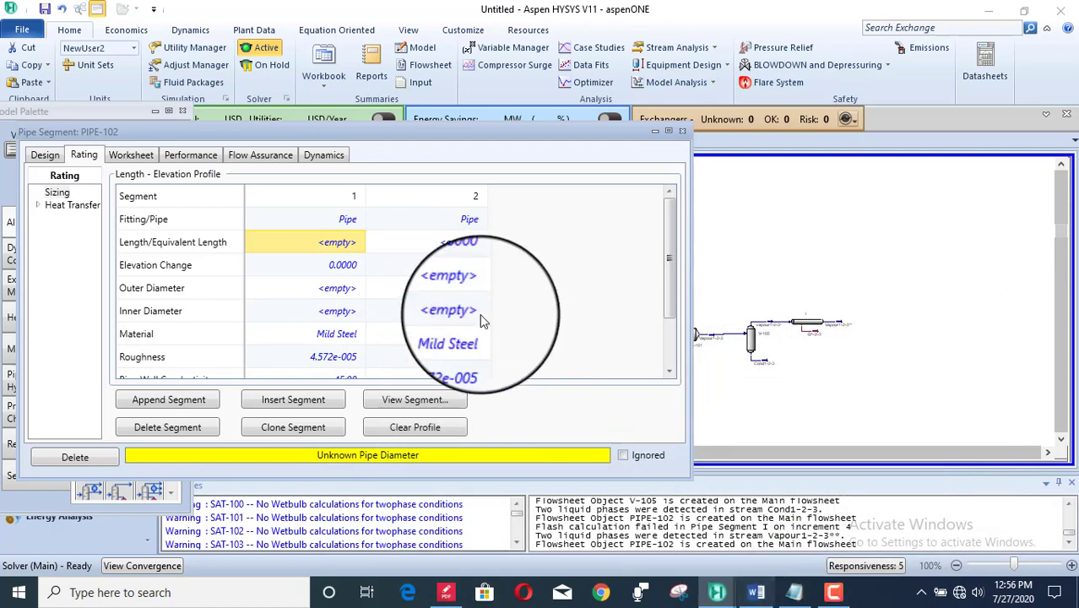
left_click(330, 245)
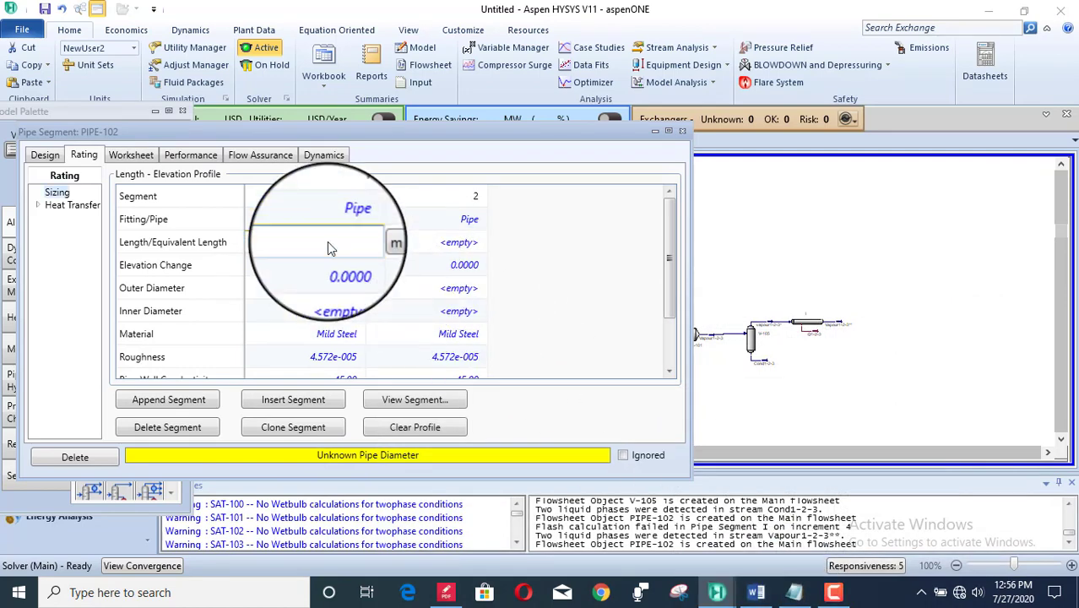
type("125")
key("Return")
left_click(422, 247)
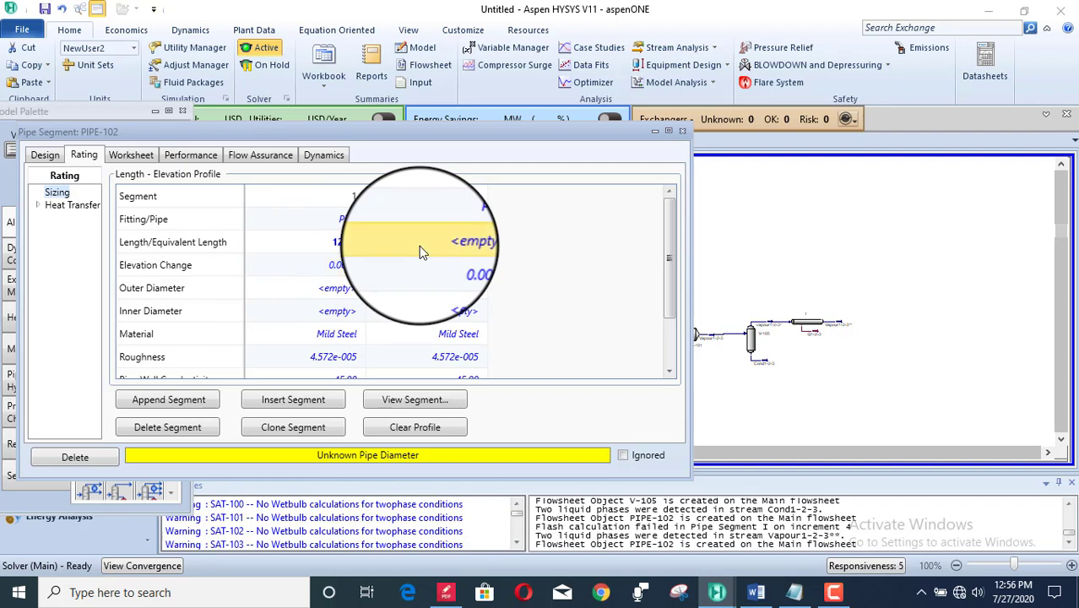
type("456")
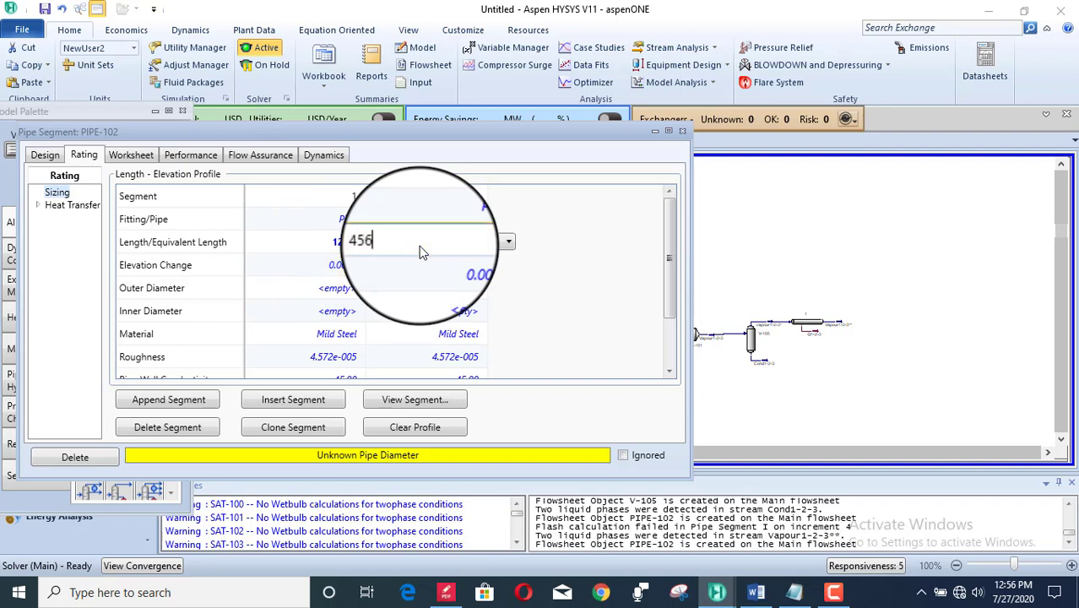
key("Return")
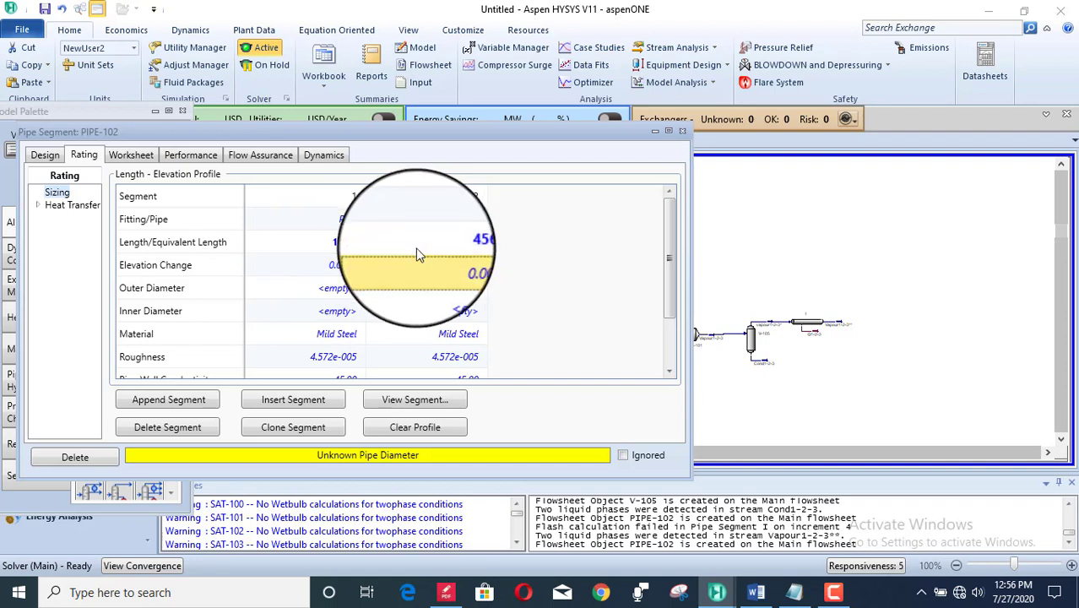
Set segment 1 of PIPE-102 to Schedule 80 with an 8 inch nominal diameter
left_click(345, 291)
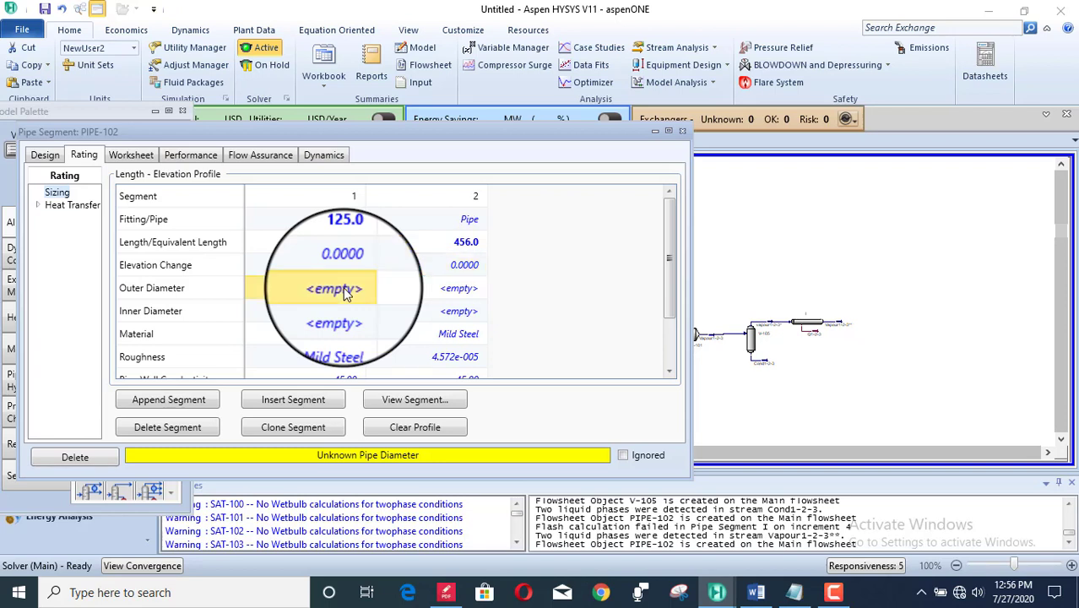
double_click(345, 292)
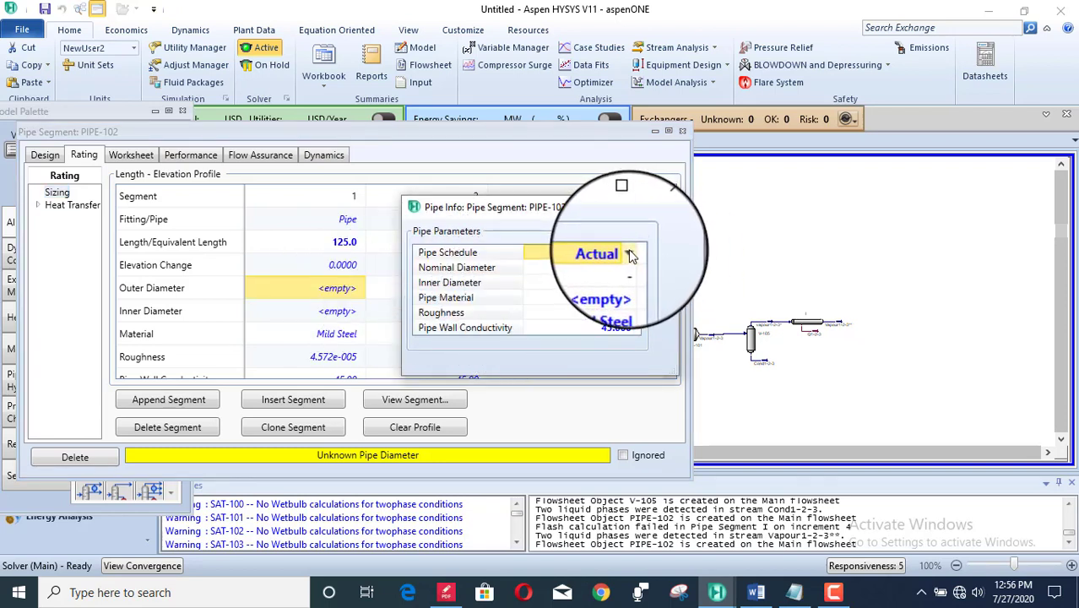
left_click(630, 255)
left_click(583, 380)
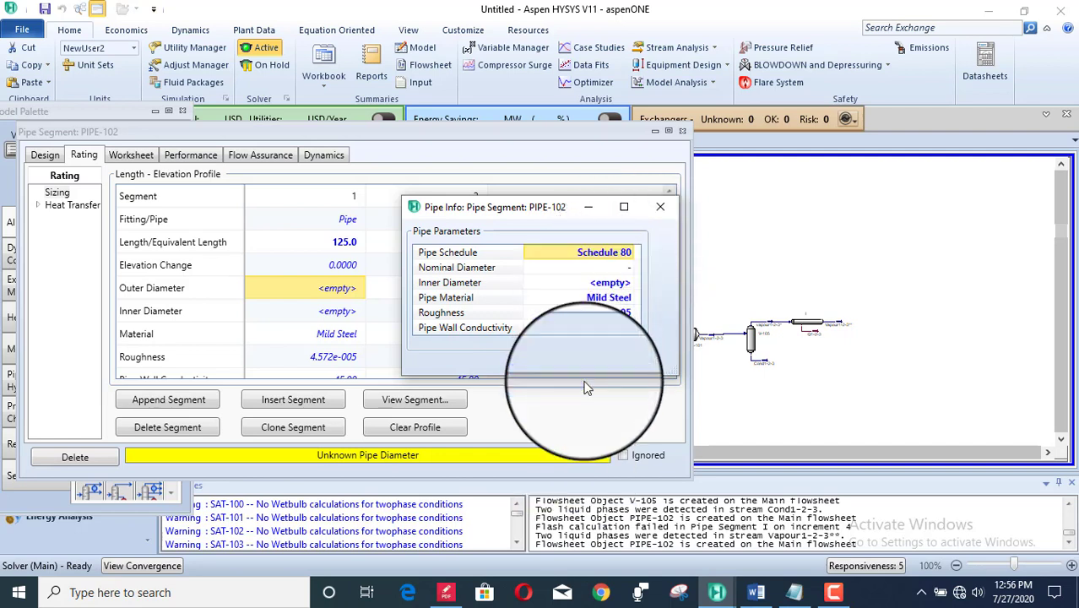
left_click(629, 268)
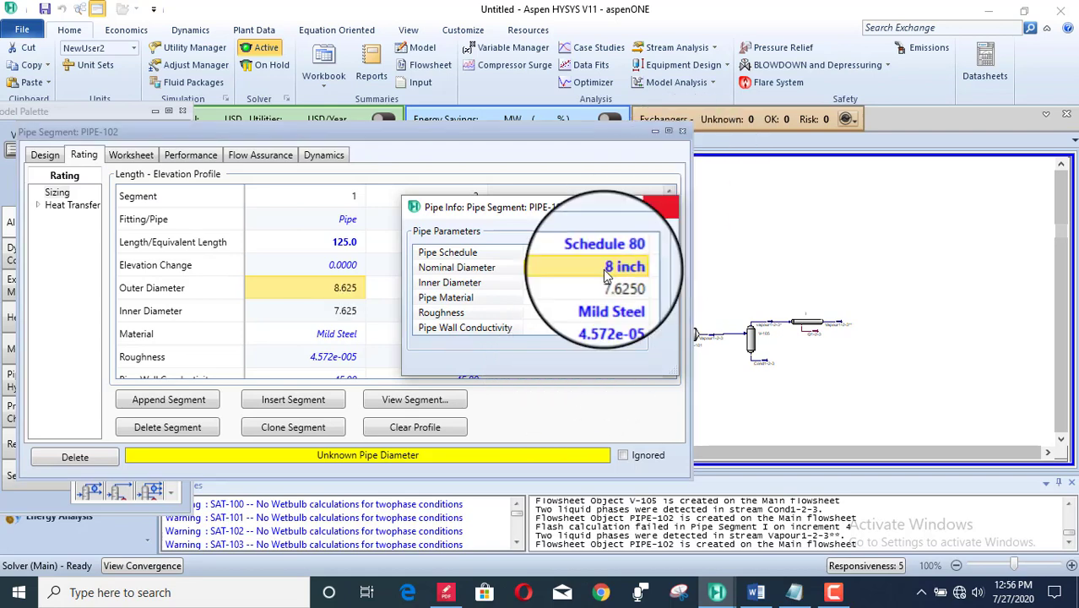
left_click(662, 208)
Set segment 2 of PIPE-102 to Schedule 80 with an 8 inch nominal diameter
left_click(453, 291)
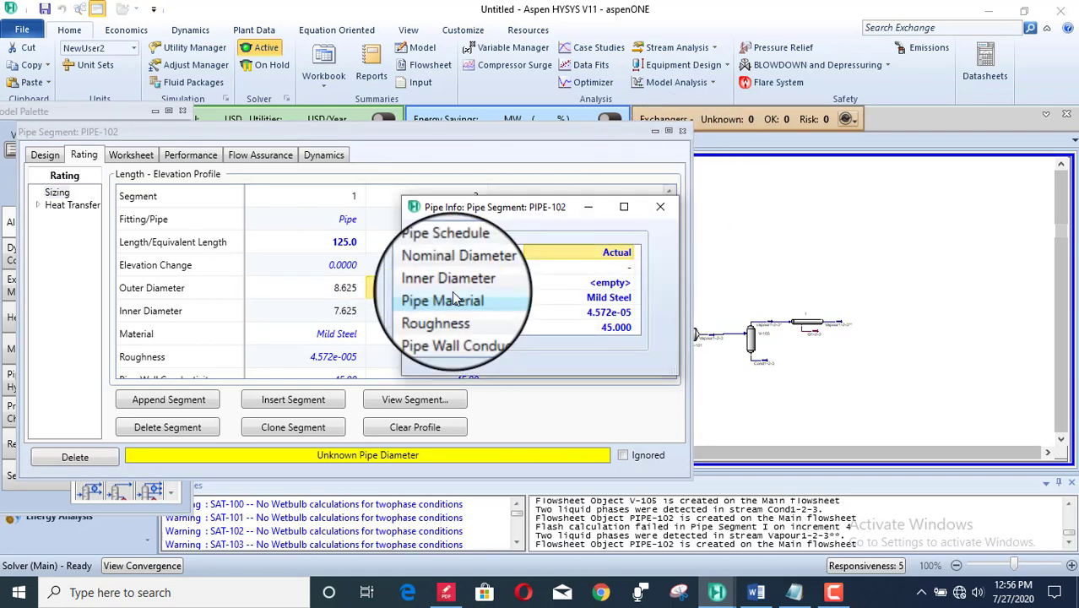
left_click(628, 252)
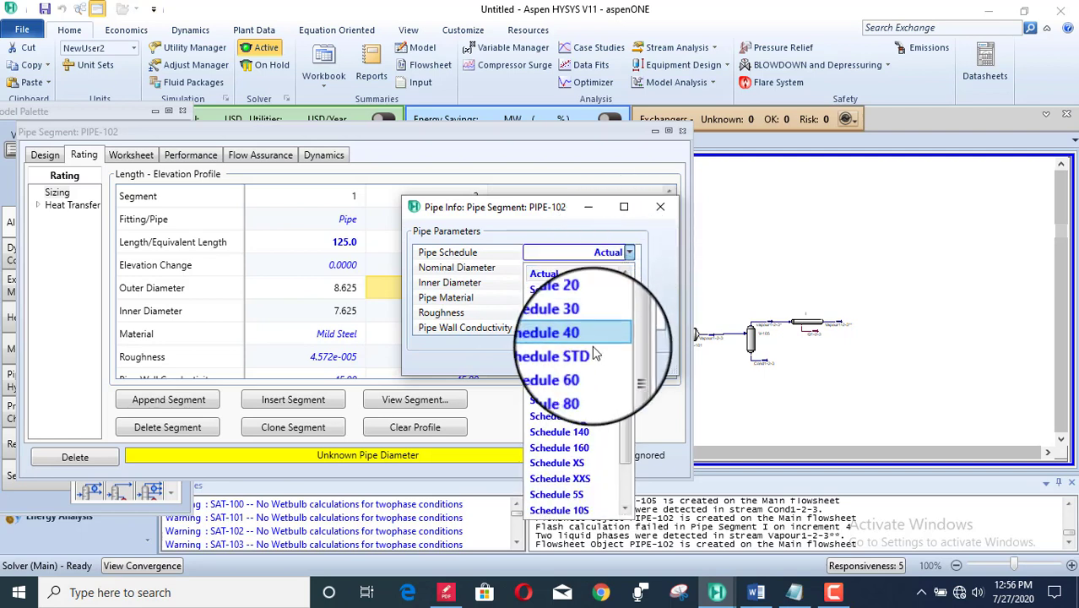
left_click(611, 377)
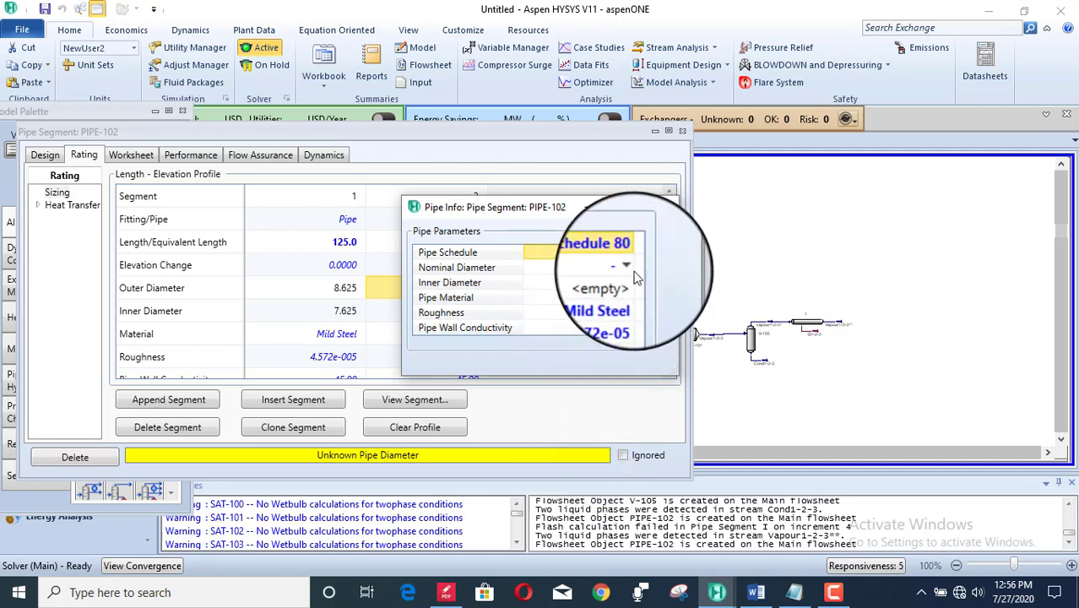
left_click(629, 268)
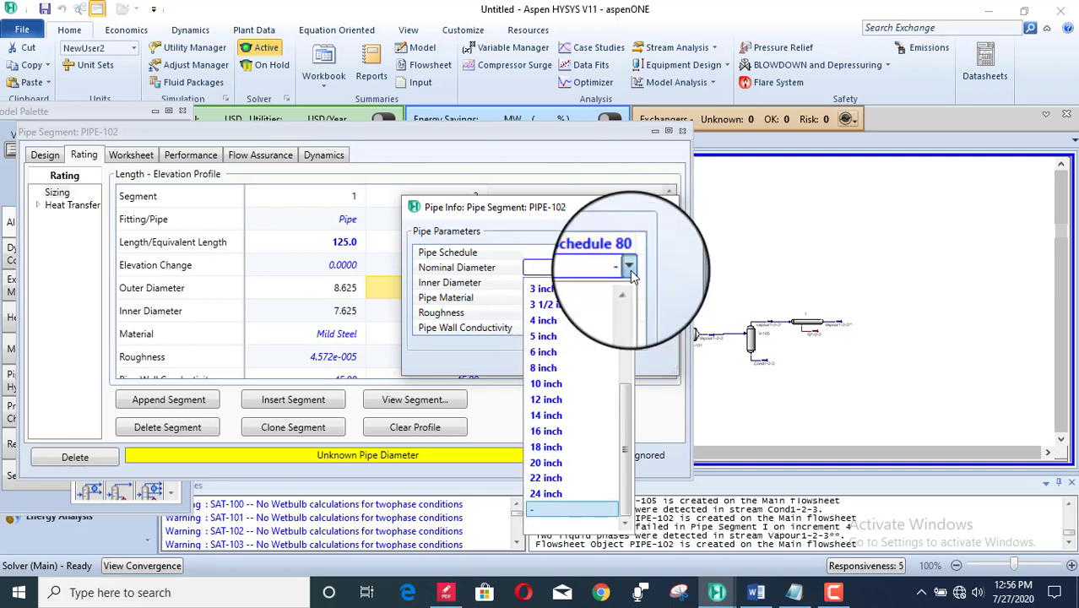
left_click(579, 370)
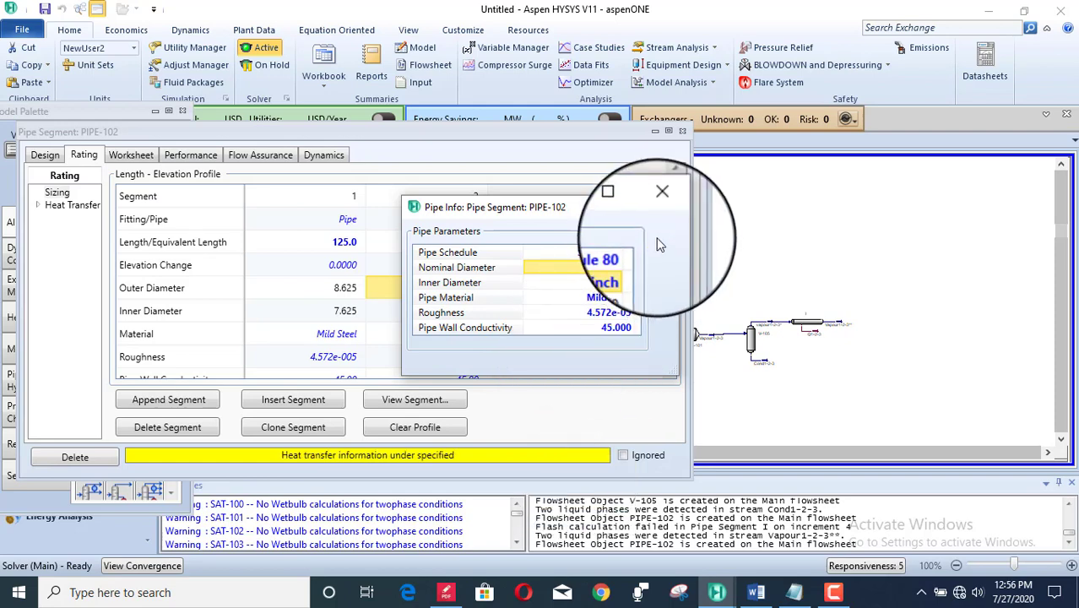
left_click(660, 207)
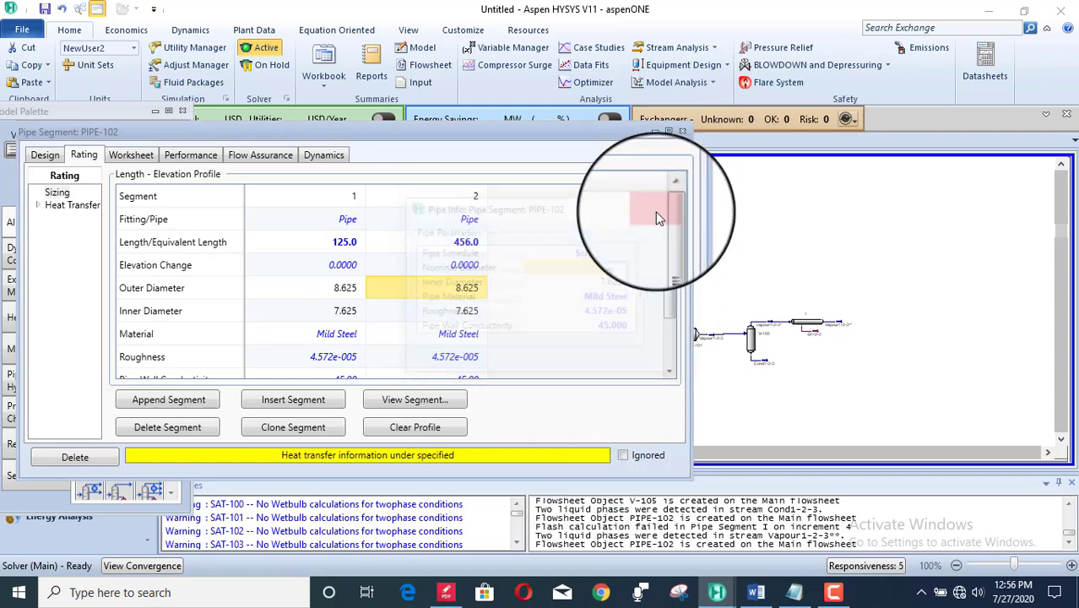
Estimate PIPE-102's heat transfer coefficient including pipe wall, inner HTC and outer HTC, with ambient temperature 85 F, and close its properties
left_click(82, 211)
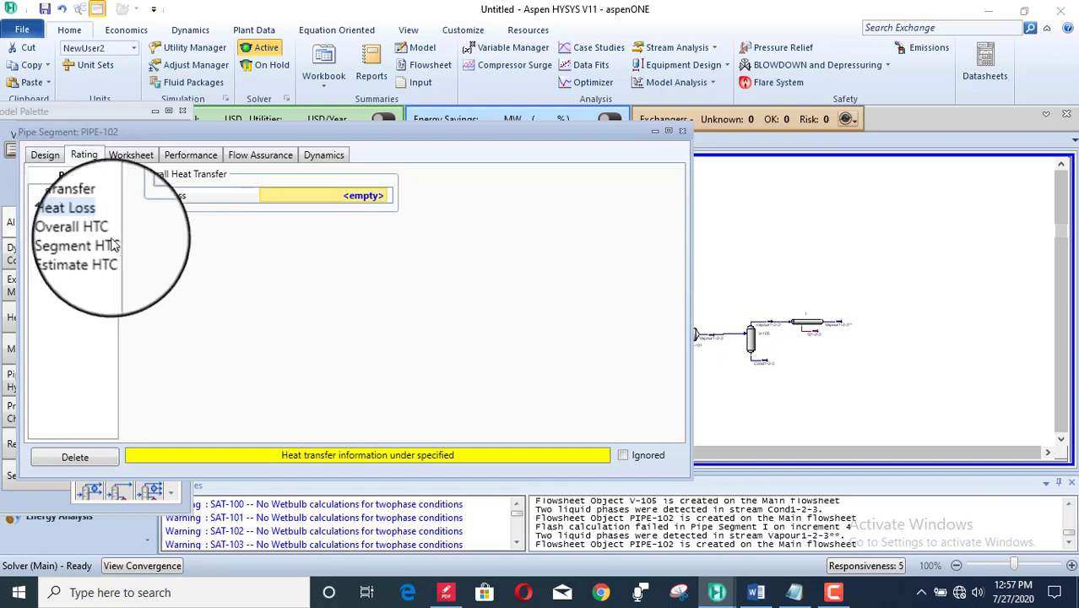
left_click(75, 260)
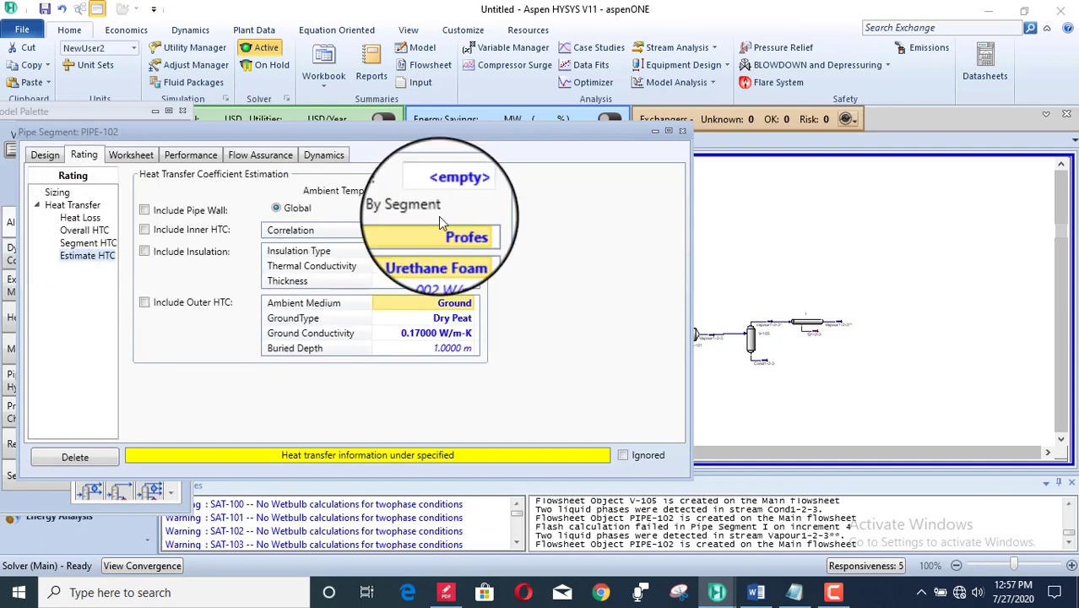
left_click(144, 212)
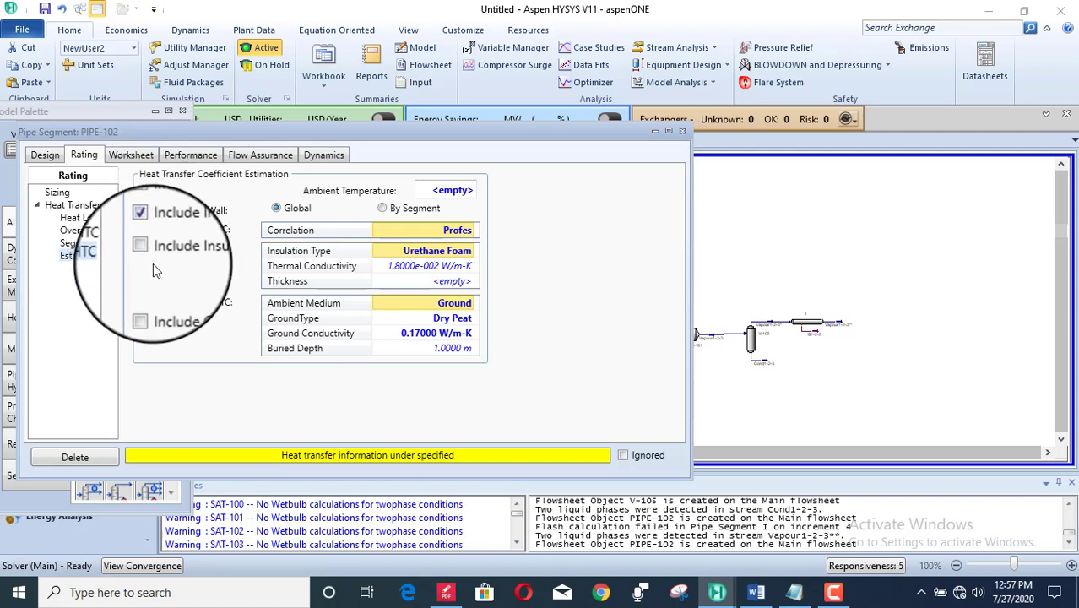
left_click(142, 306)
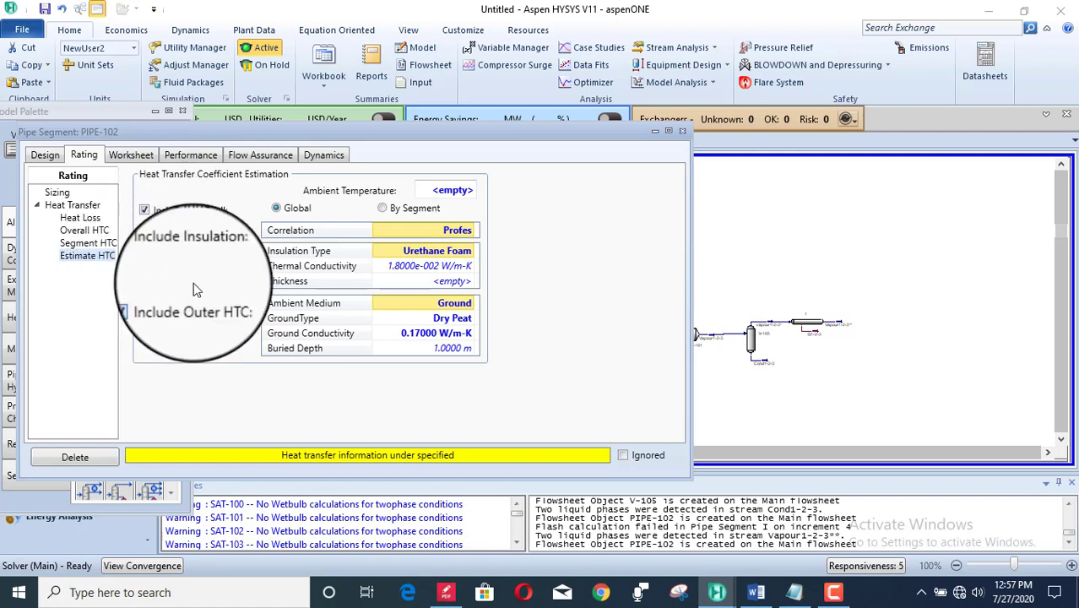
left_click(451, 188)
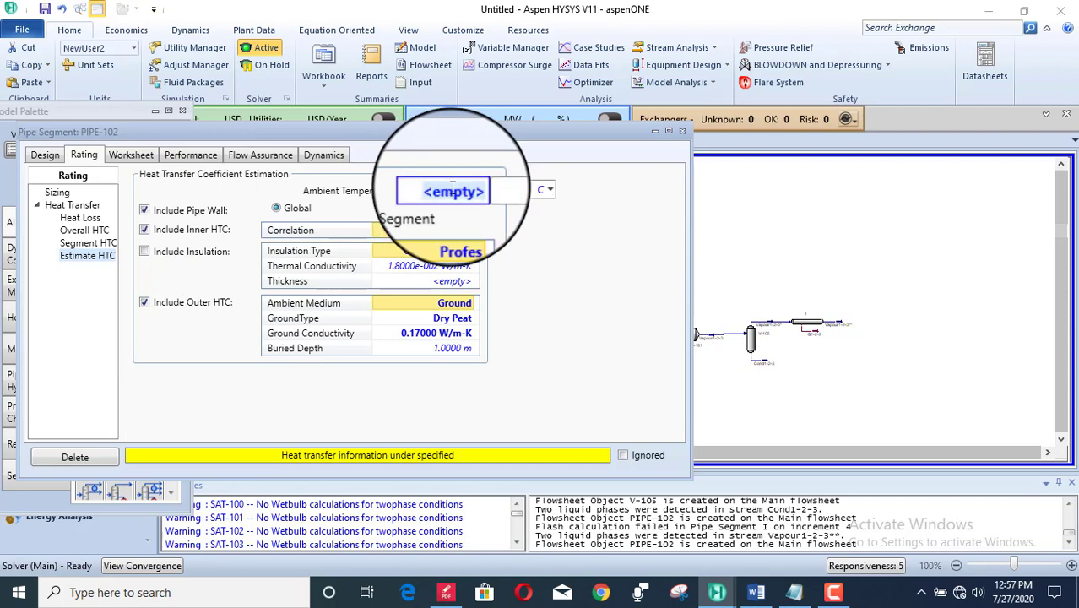
left_click(541, 192)
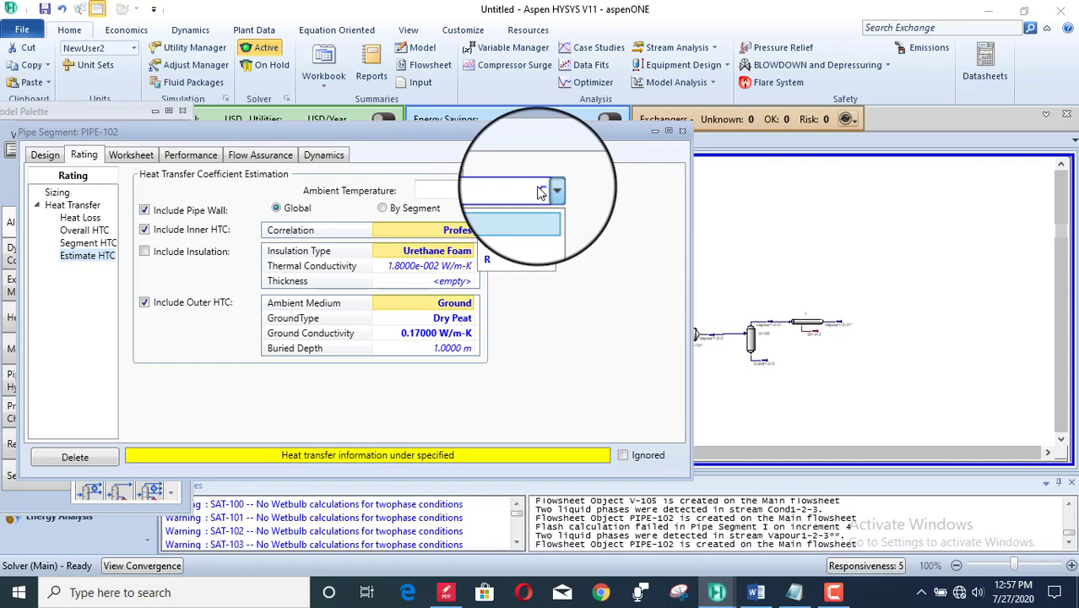
key("f")
key("Return")
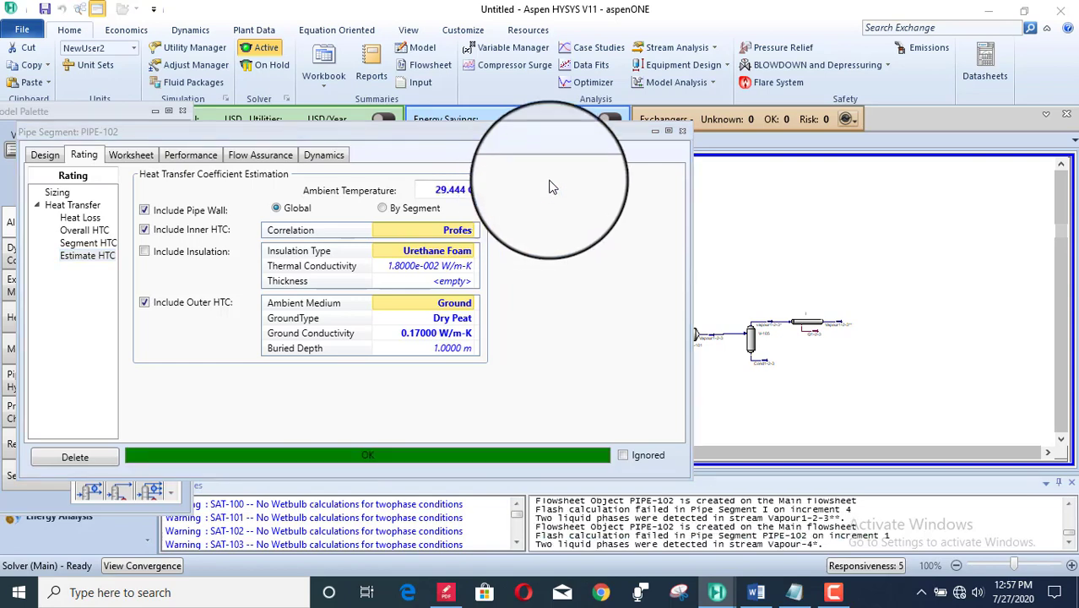
left_click(681, 130)
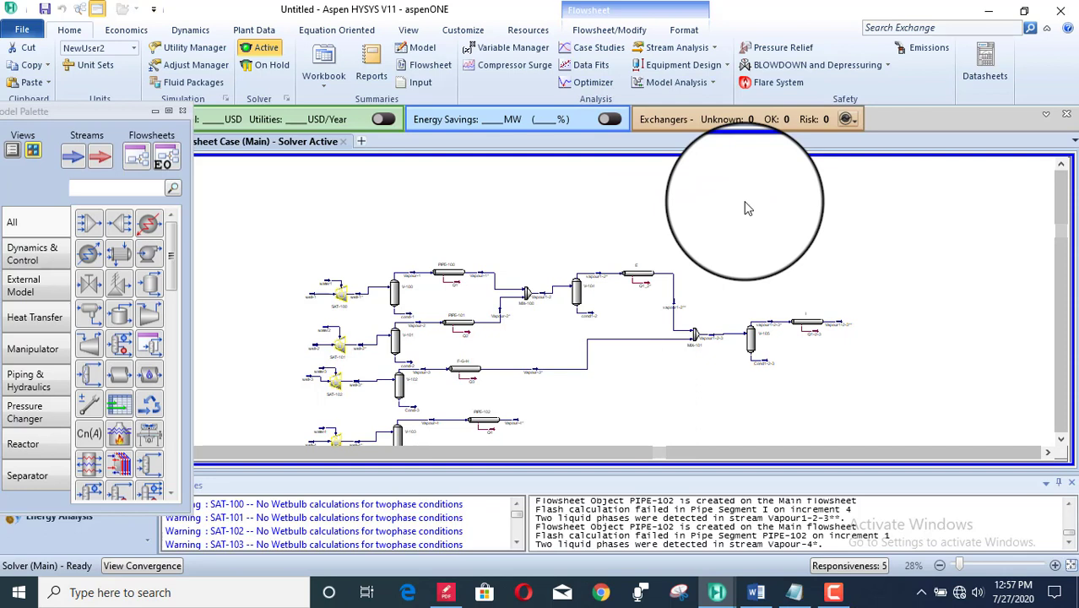
Rename pipe segment PIPE-102 as J-k and close its properties
double_click(497, 422)
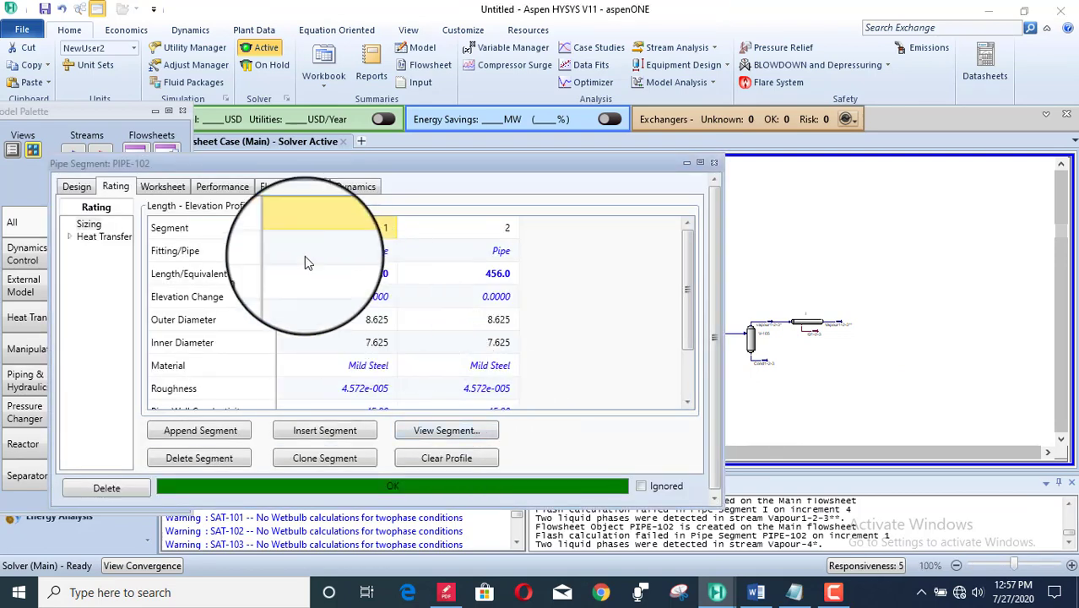
left_click(74, 186)
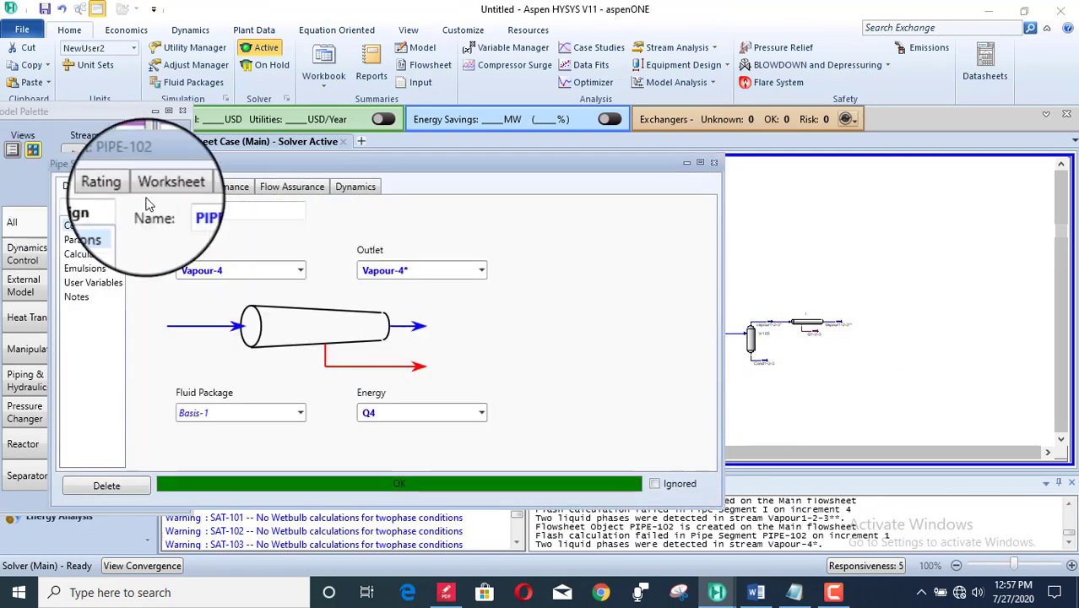
left_click(230, 211)
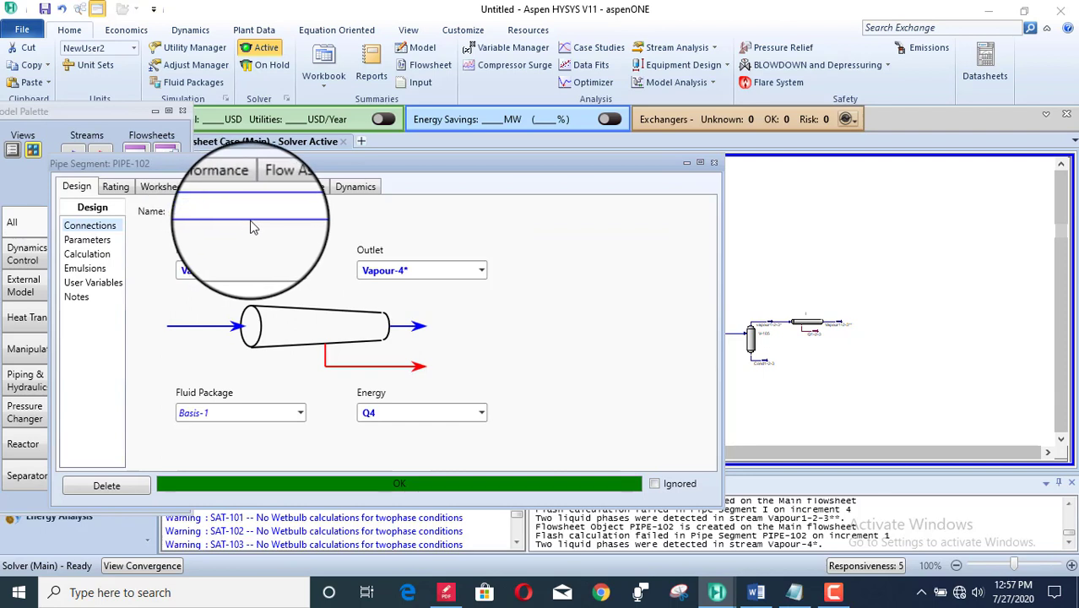
type("J-k")
key("Return")
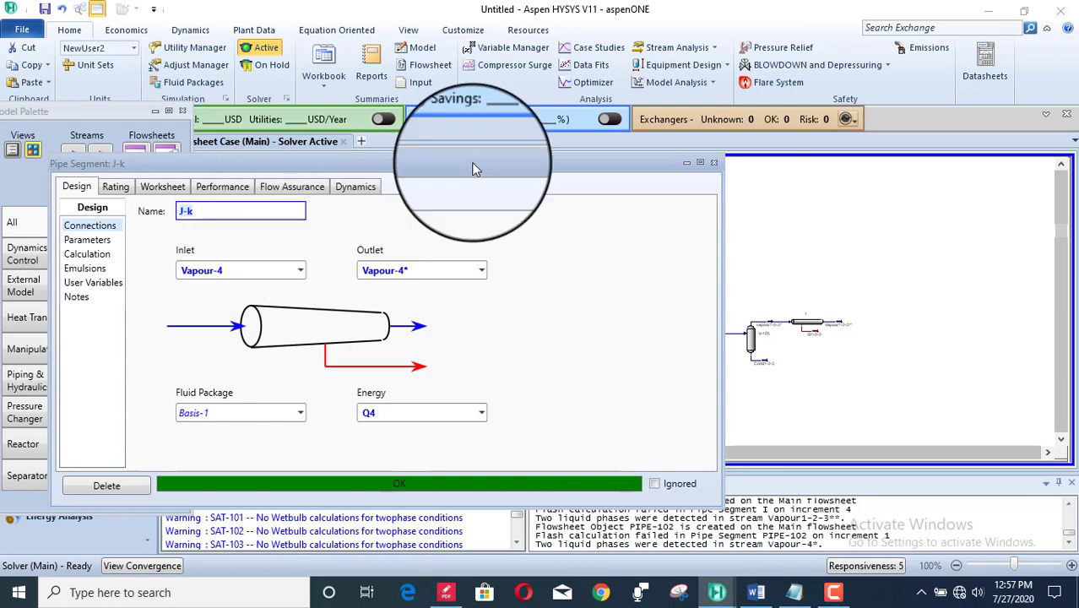
left_click(716, 168)
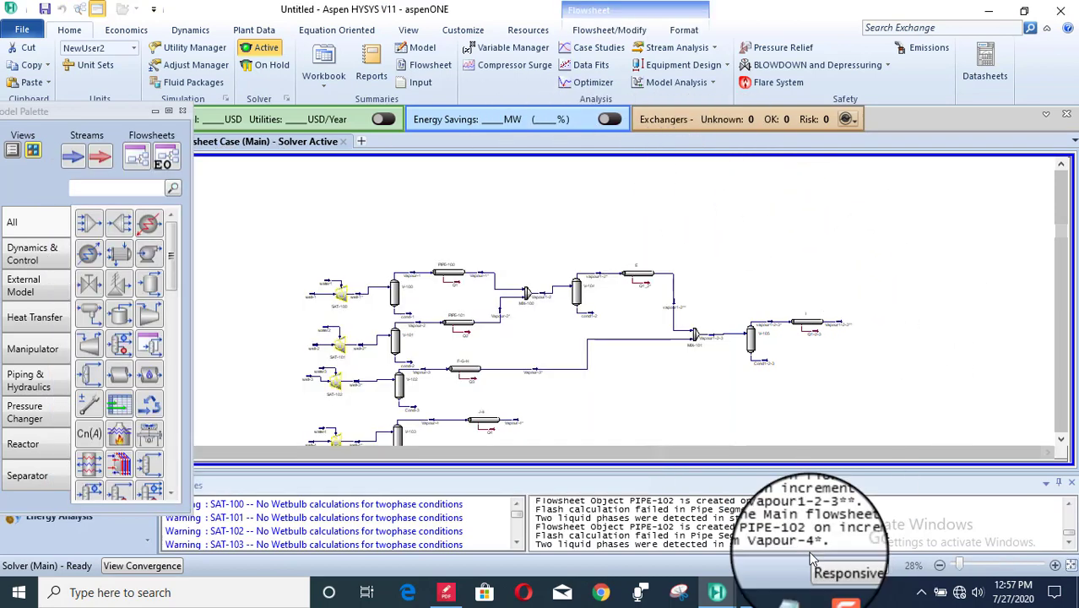
Check the piping network diagram in Word and add a mixer to the HYSYS flowsheet downstream of pipe segment I
left_click(757, 593)
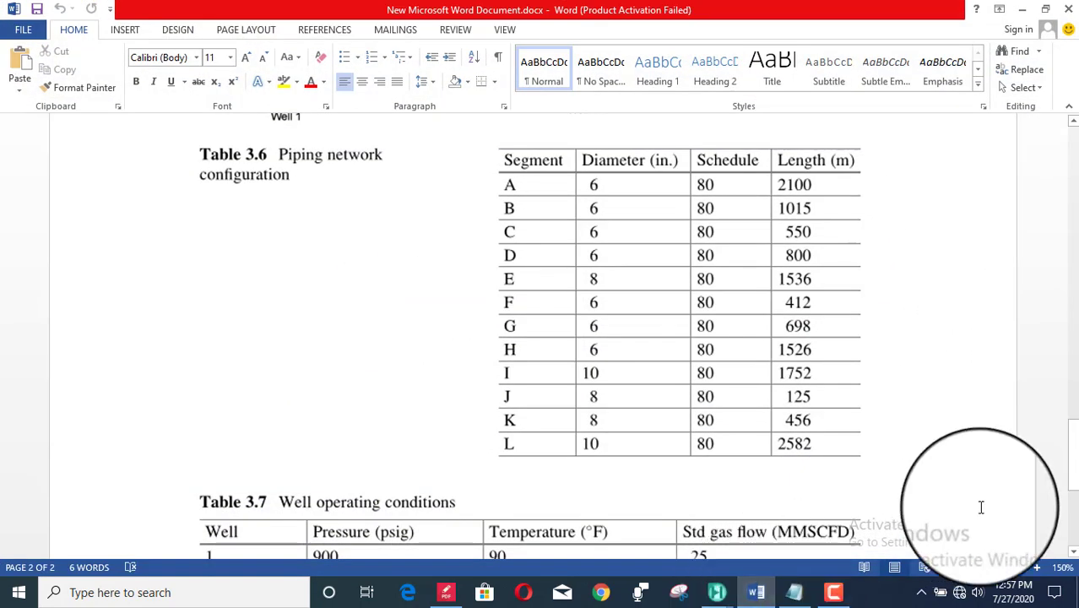
left_click_drag(1072, 446, 1074, 403)
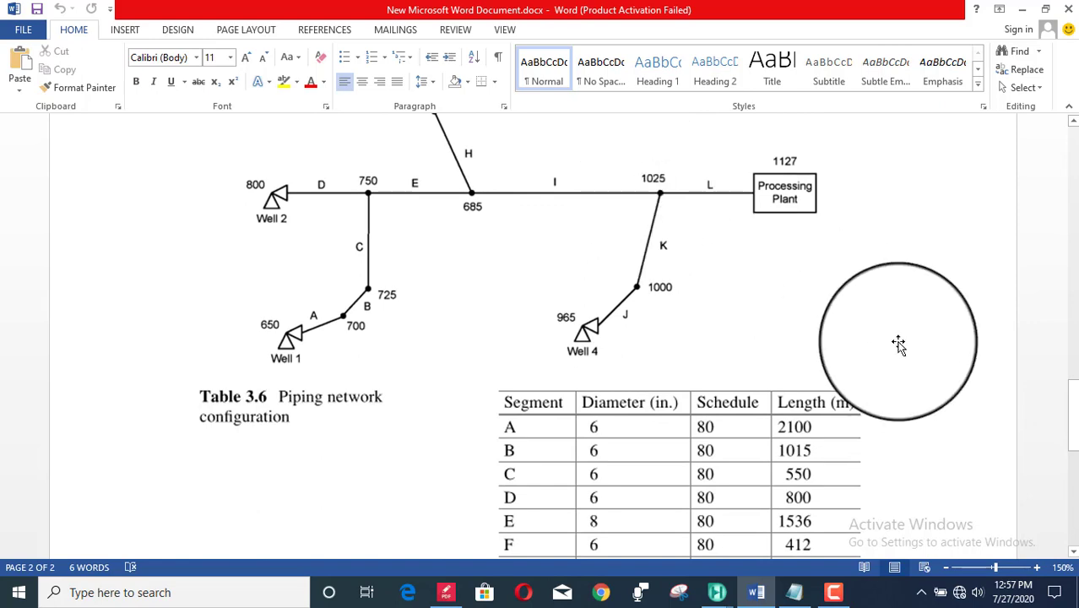
left_click_drag(1071, 380, 1071, 422)
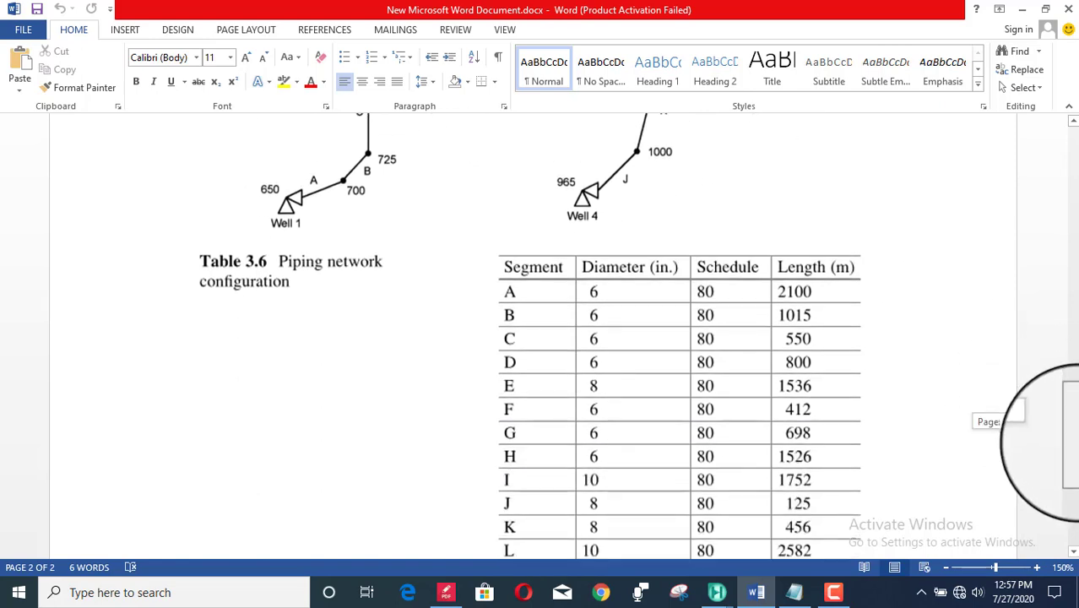
mouse_move(717, 595)
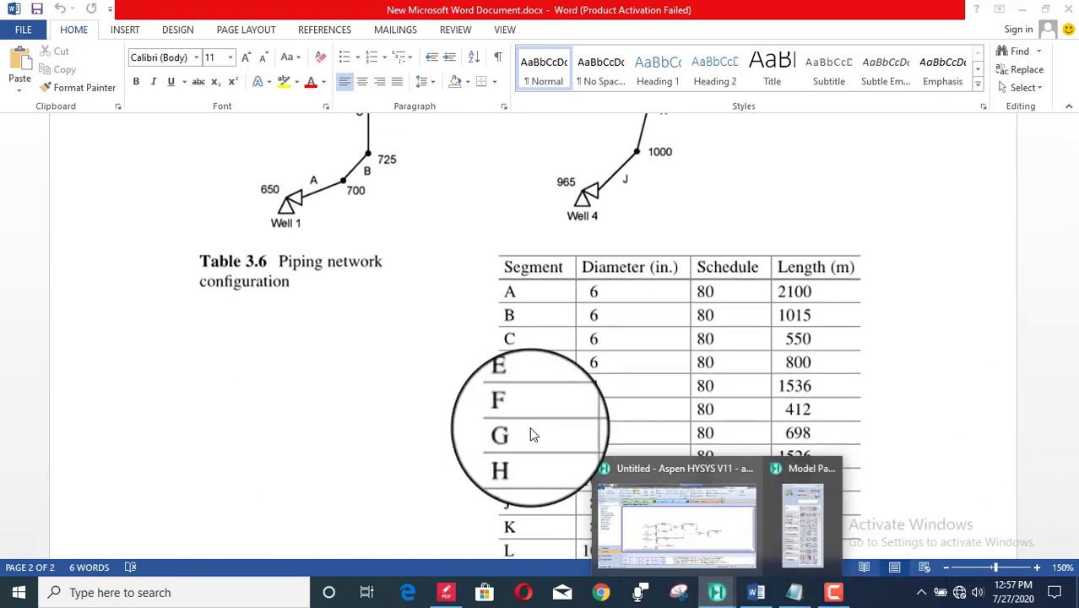
left_click(641, 452)
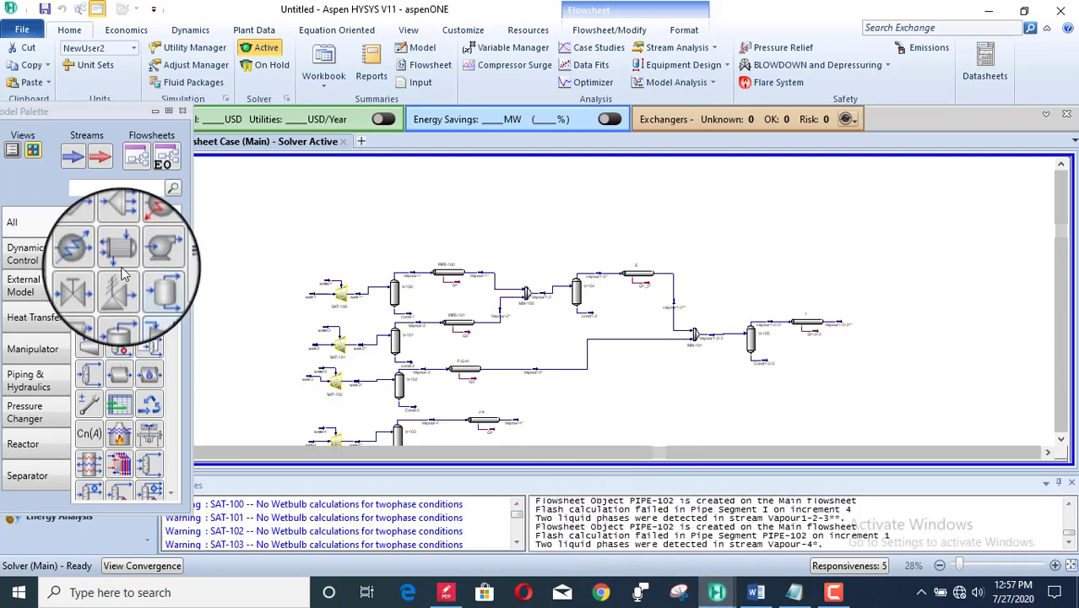
left_click(94, 229)
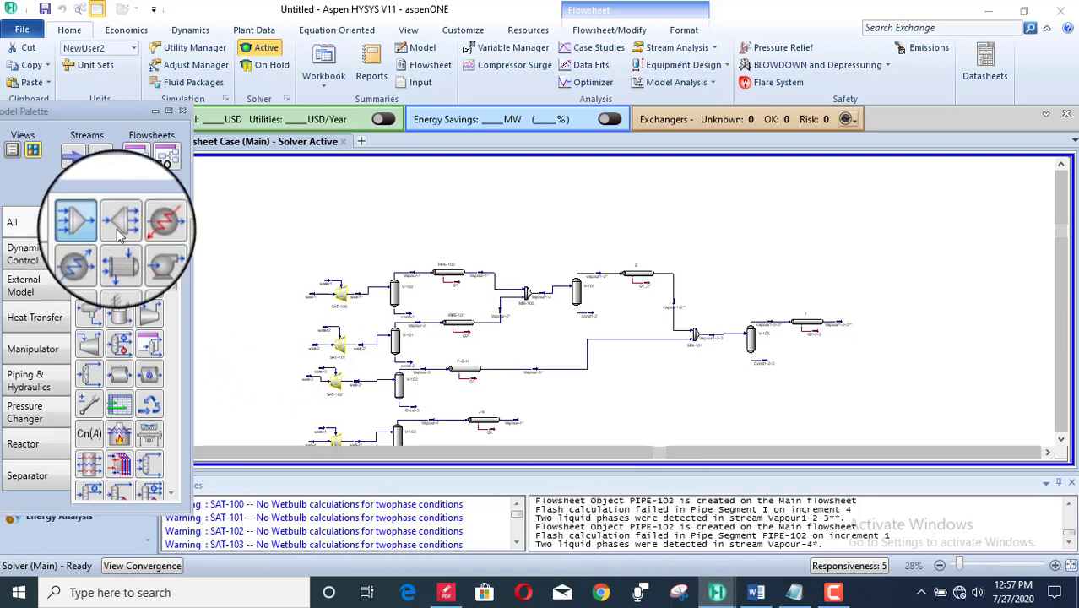
left_click(882, 338)
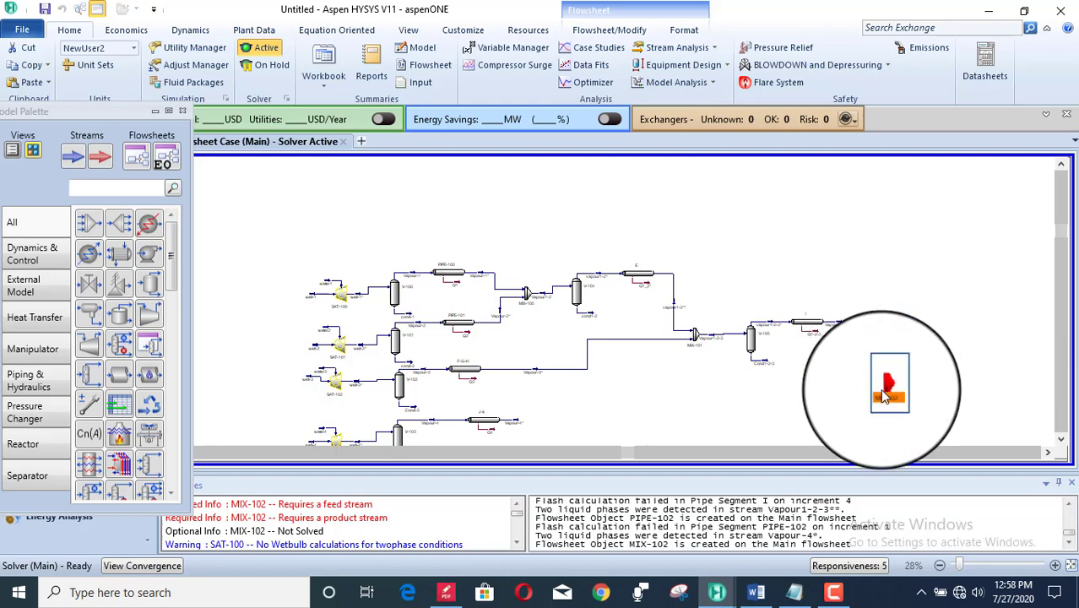
left_click(1060, 445)
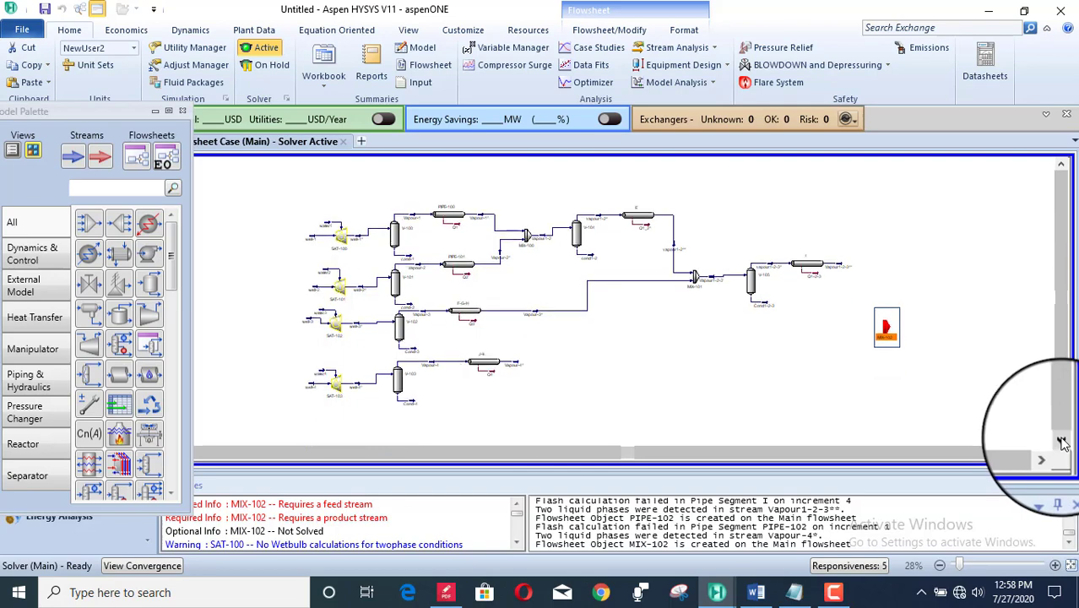
left_click(1060, 163)
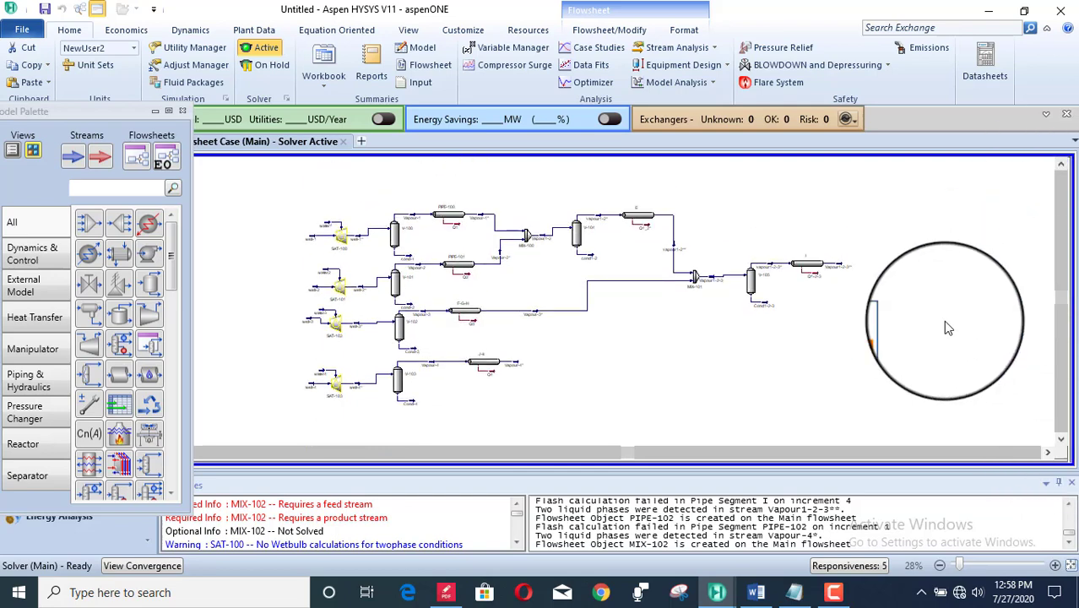
left_click(908, 374)
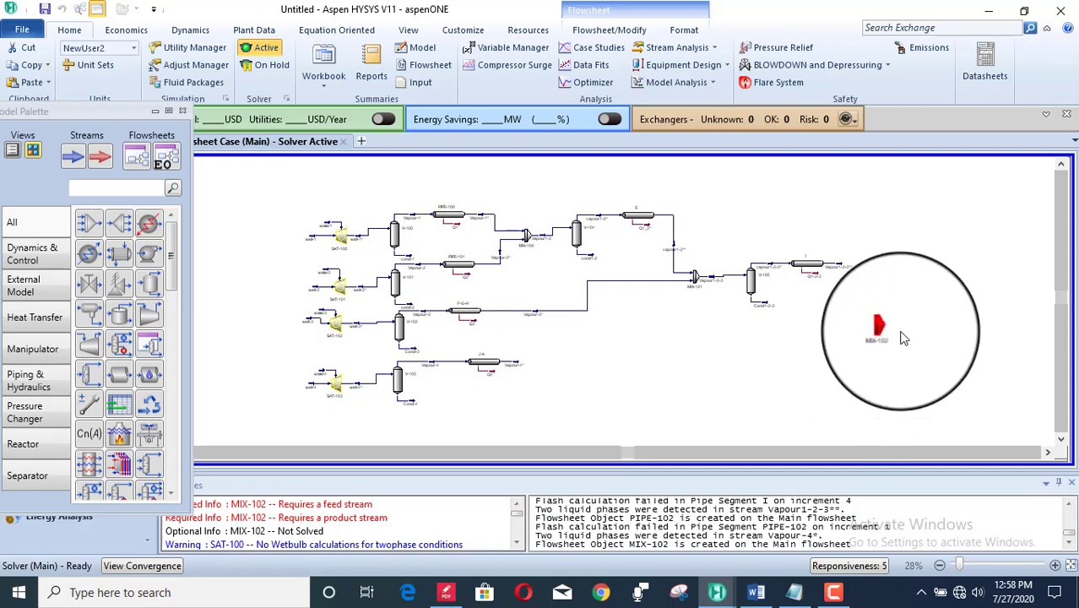
Connect streams Vapour1-2-3** and Vapour-4* as the inlets of mixer MIX-102
double_click(885, 329)
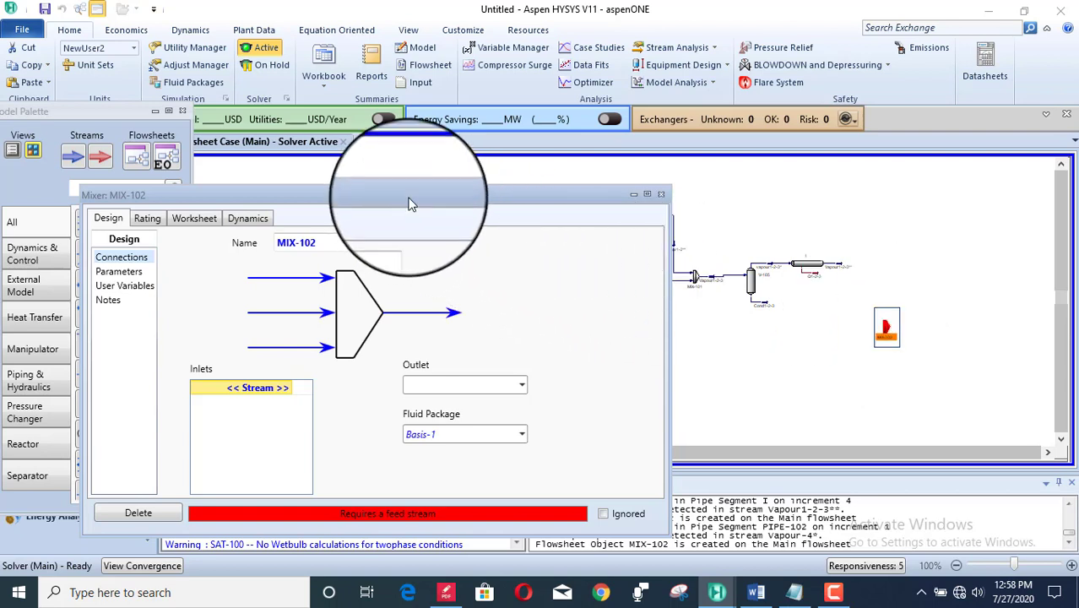
left_click_drag(409, 206, 427, 170)
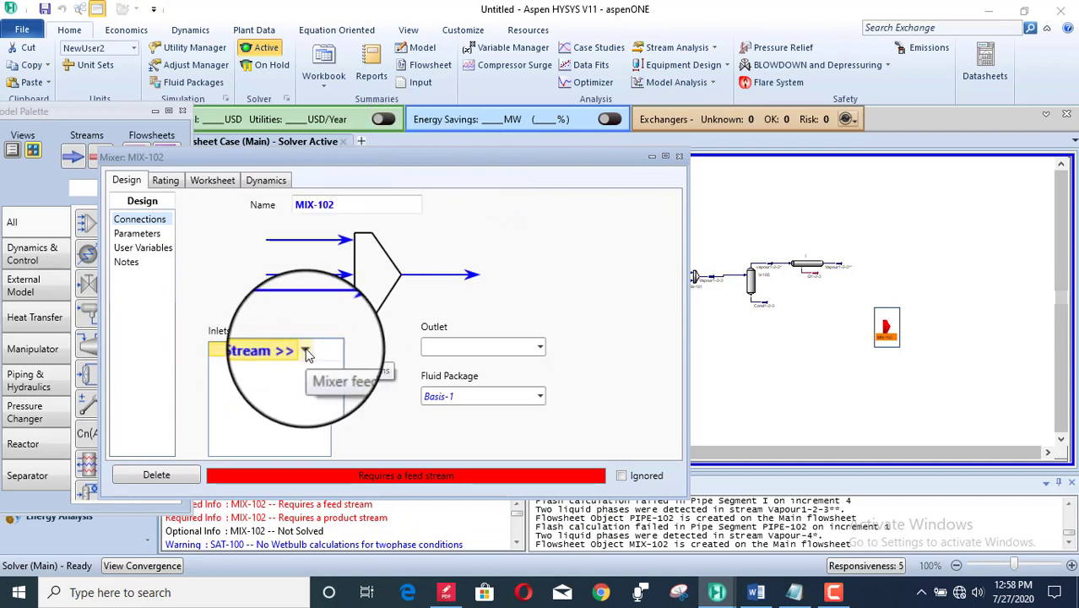
left_click(306, 354)
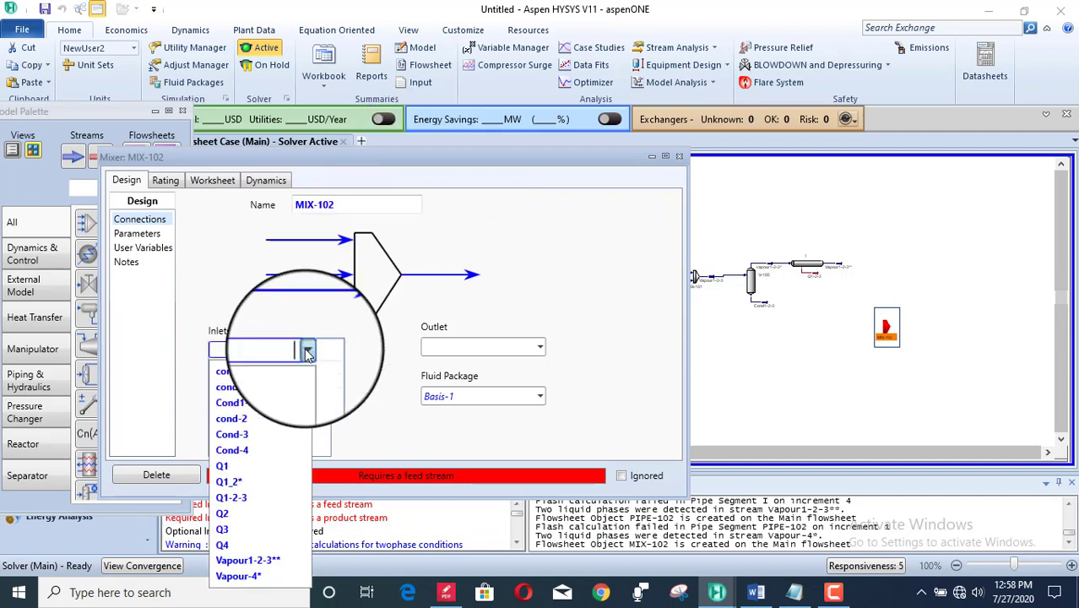
left_click(275, 561)
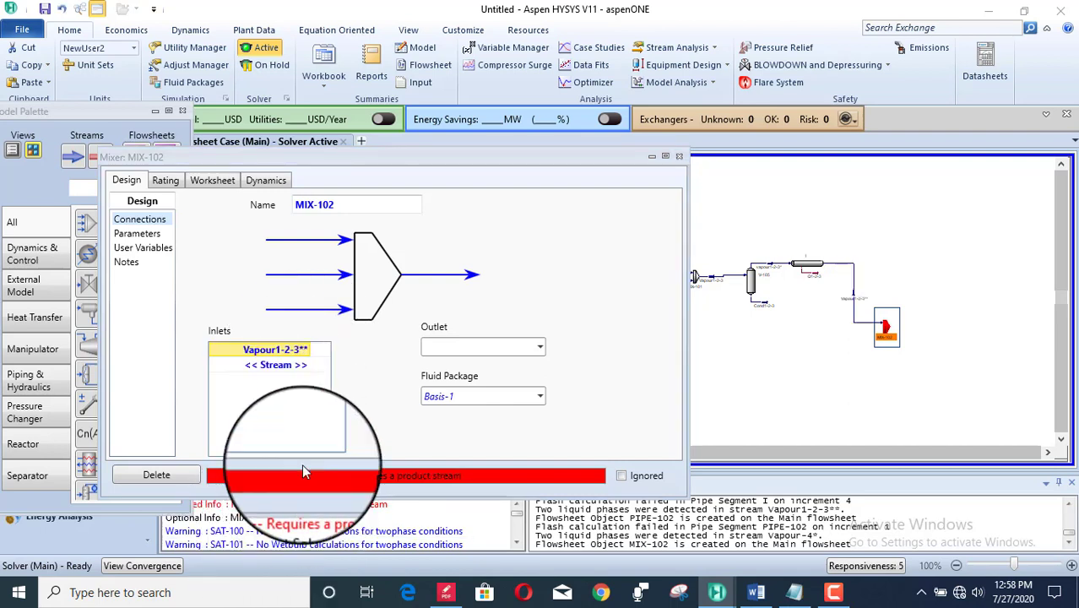
left_click(306, 368)
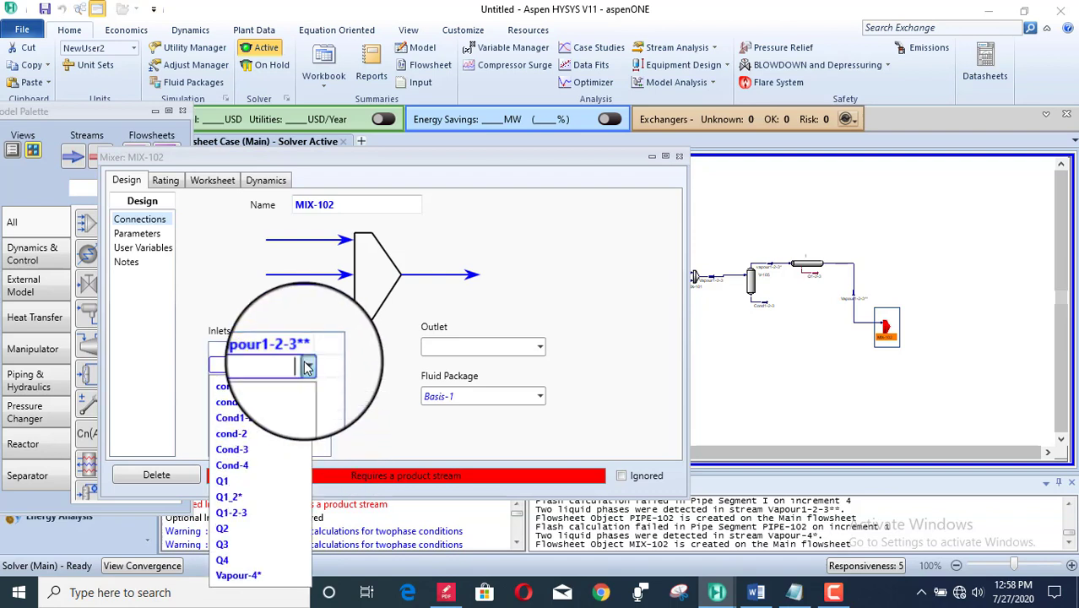
left_click(266, 575)
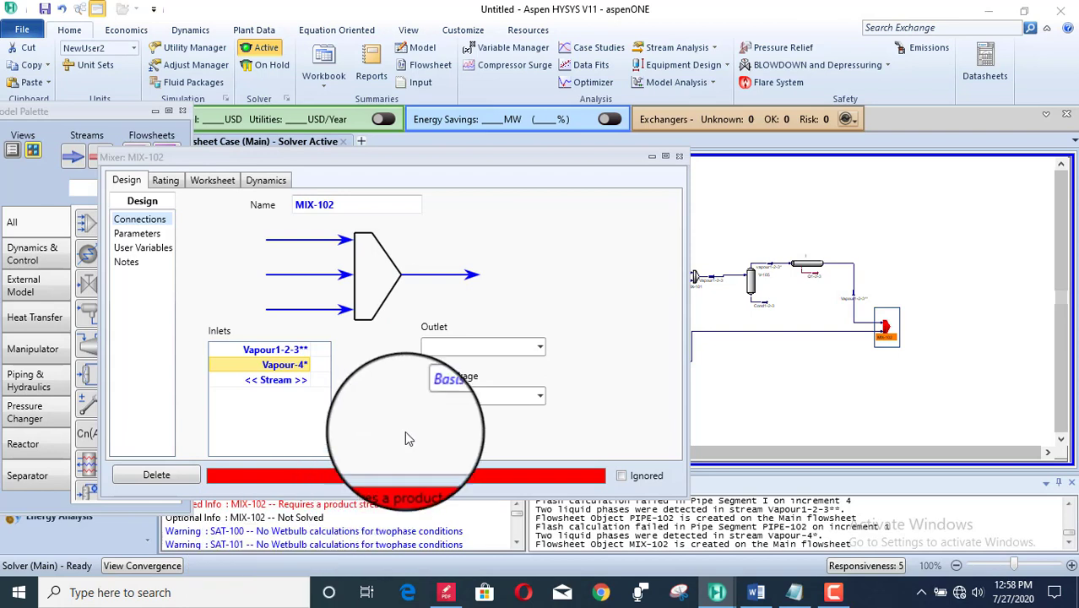
Create outlet stream vapour1-2-3-4 for mixer MIX-102 and close its properties
left_click(444, 348)
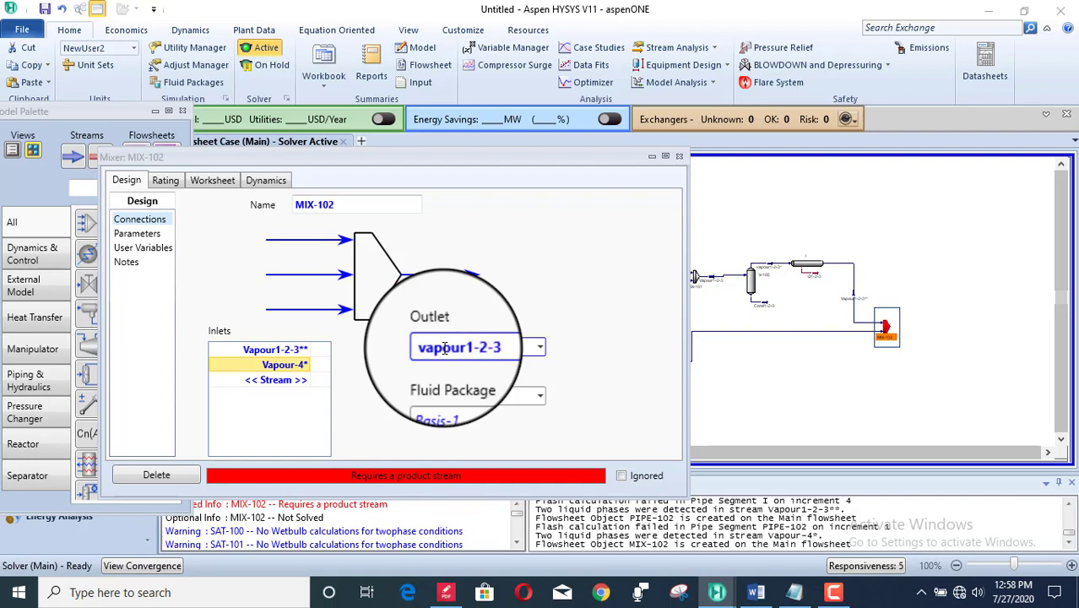
key("Return")
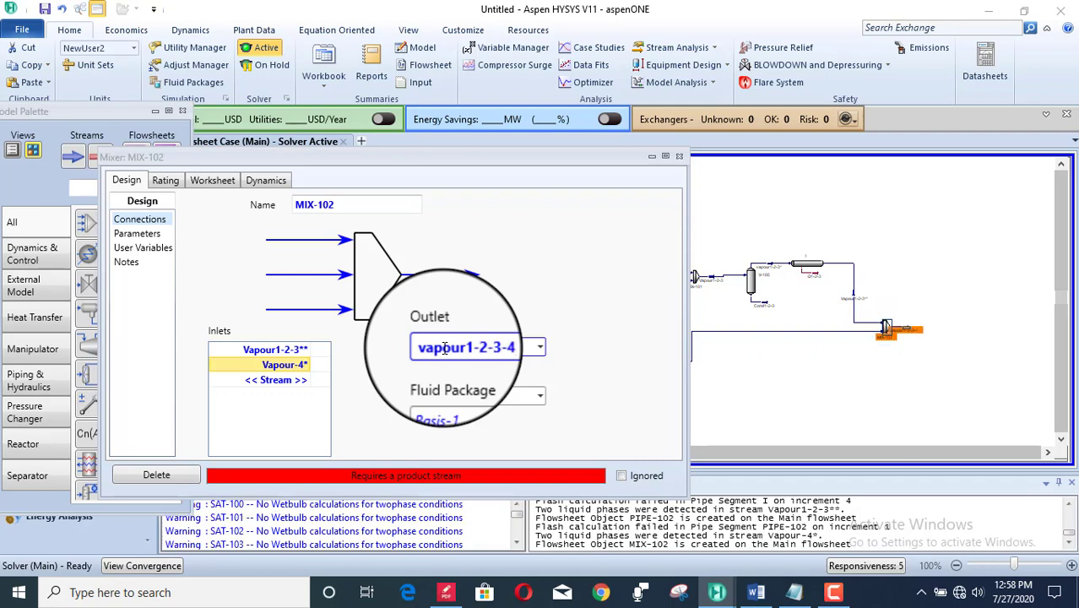
left_click(682, 147)
left_click(931, 300)
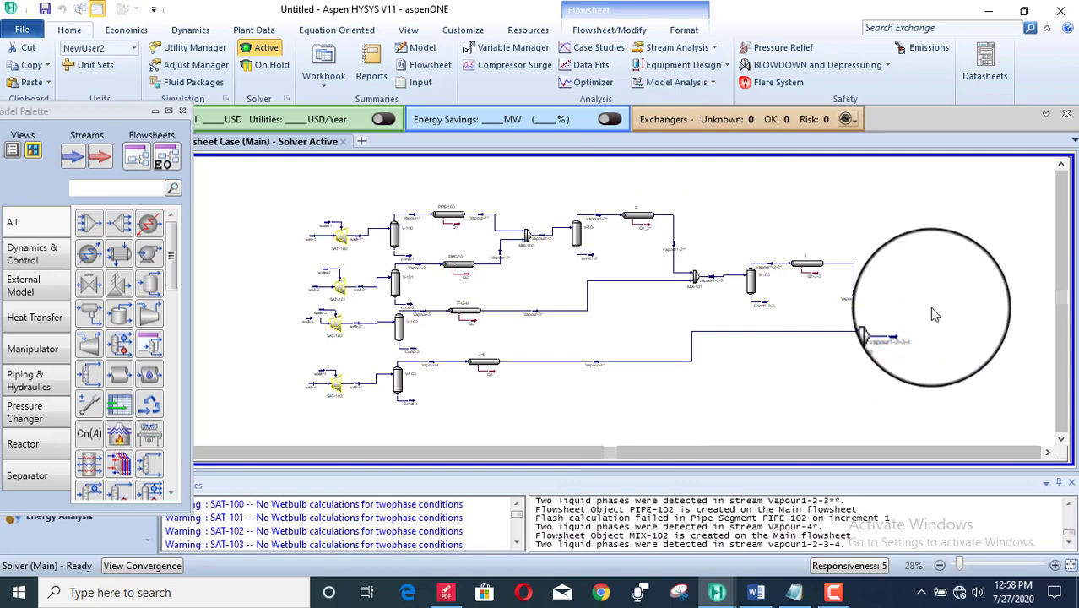
Add a separator downstream of mixer MIX-102 and open its properties
left_click(1047, 446)
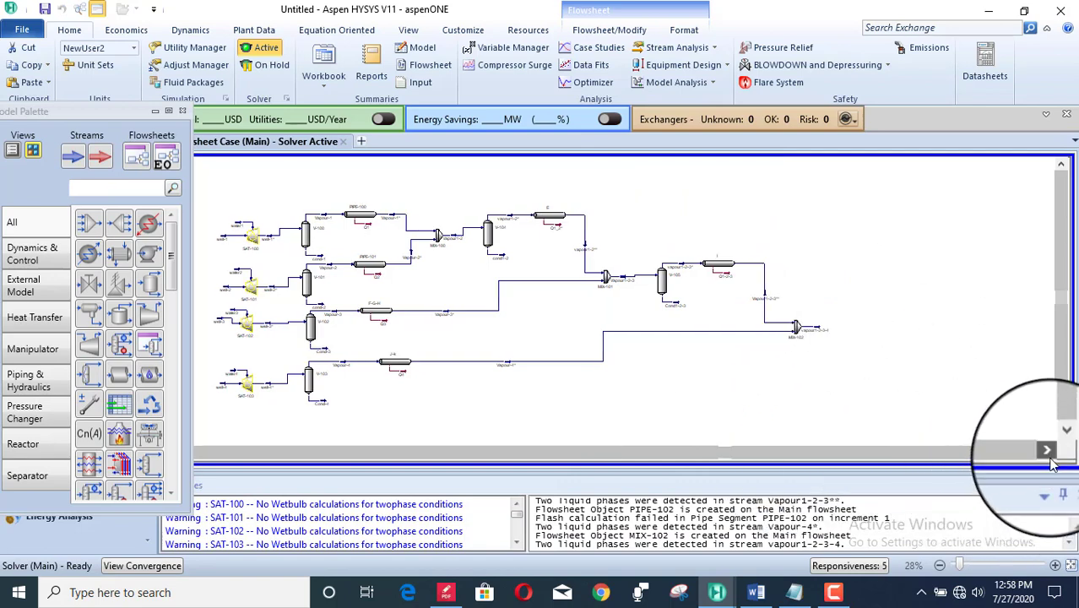
left_click(1047, 446)
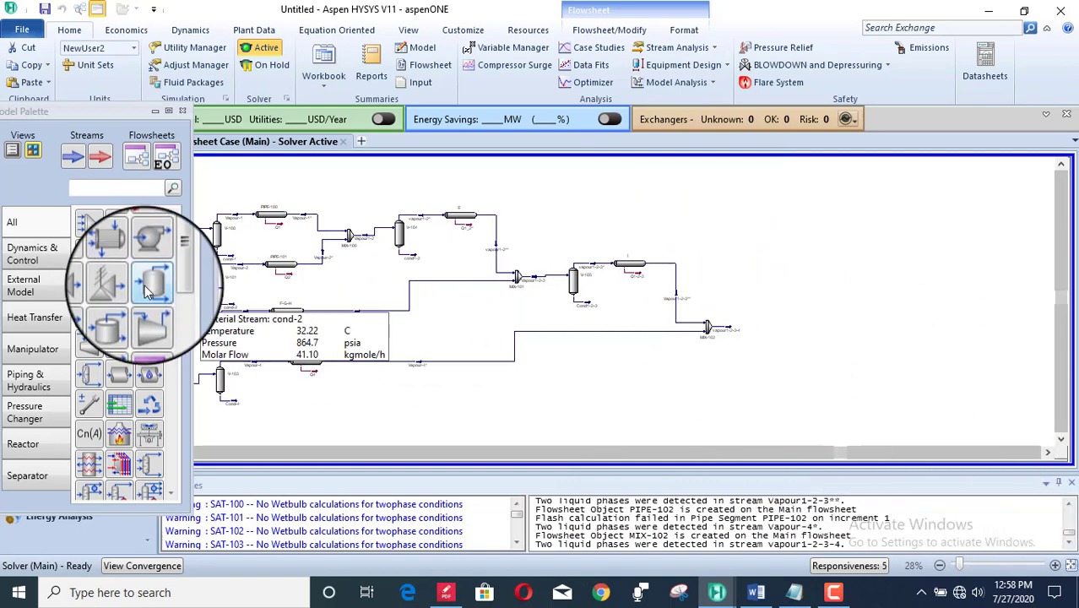
left_click_drag(149, 283, 773, 346)
double_click(775, 336)
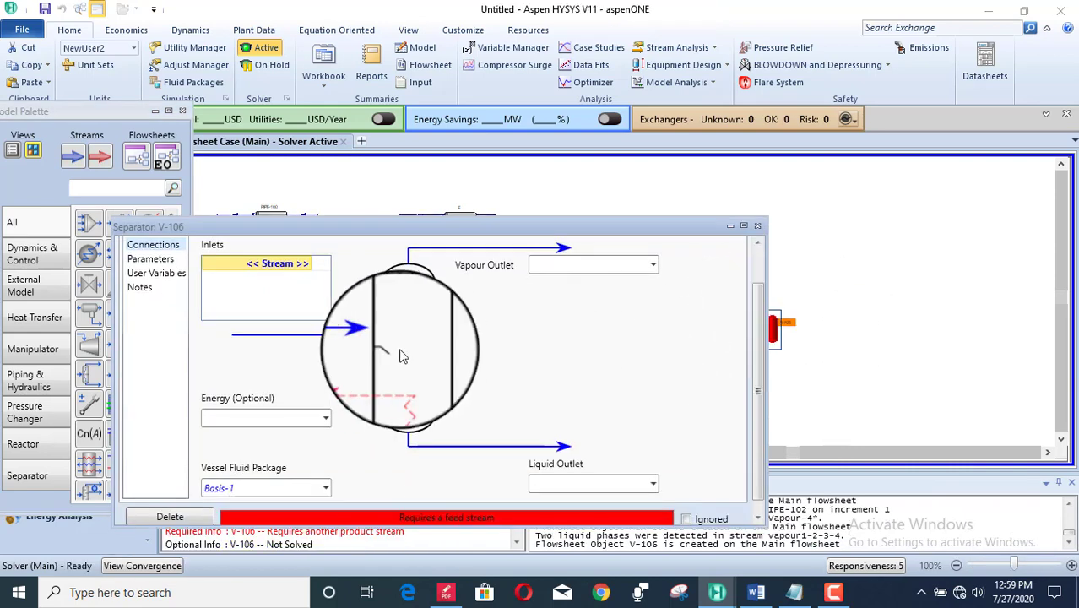
Connect separator V-106 with inlet vapour1-2-3-4, vapour outlet Vapour1-2-3-4* and liquid outlet Cond1-2-3-4, and close its properties
left_click(308, 265)
left_click(308, 266)
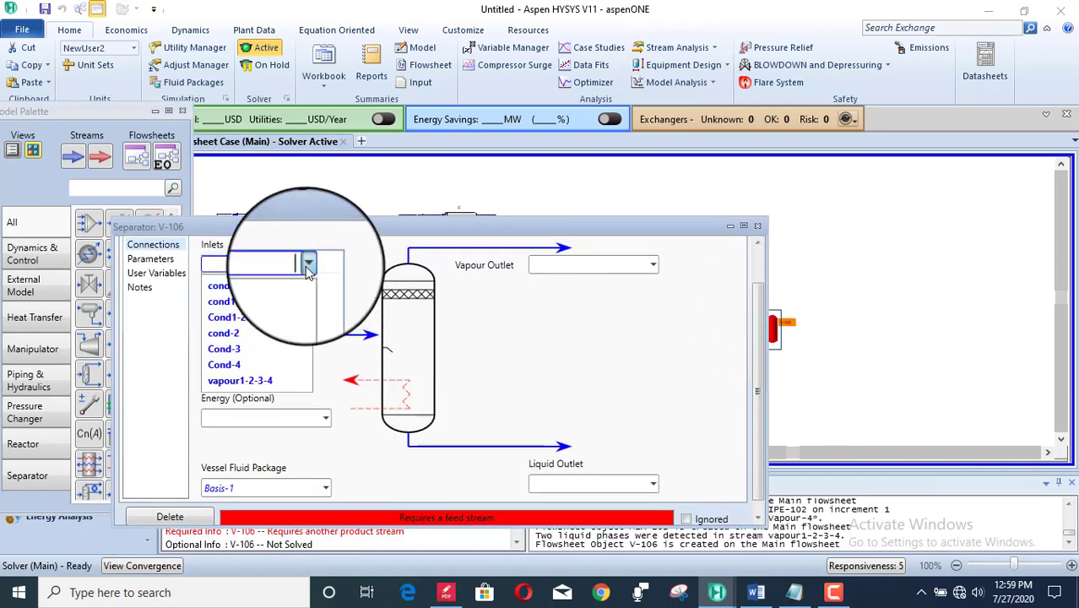
left_click(281, 385)
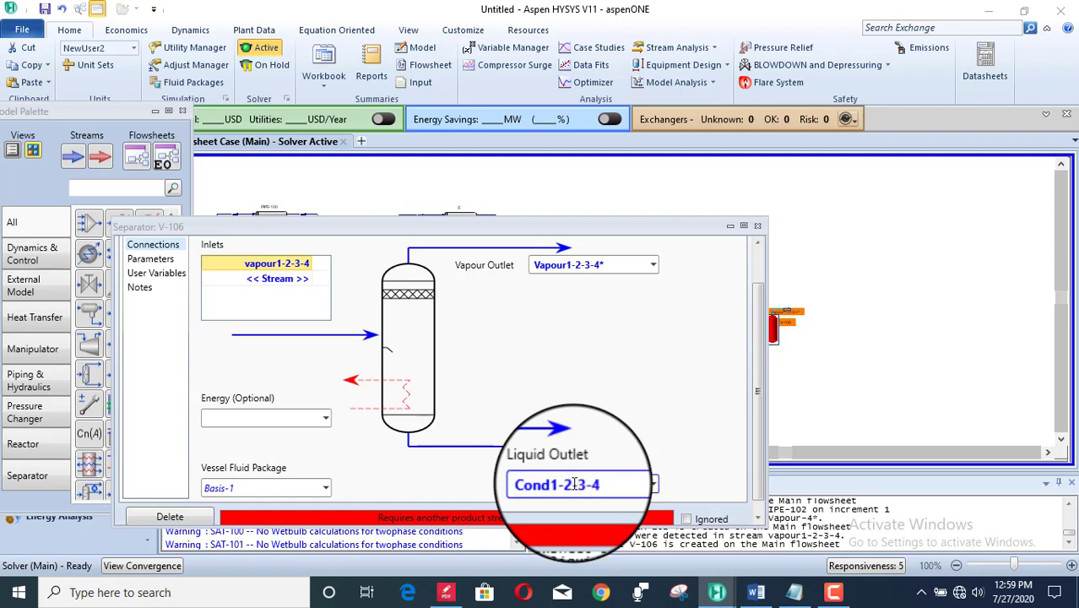
key("Return")
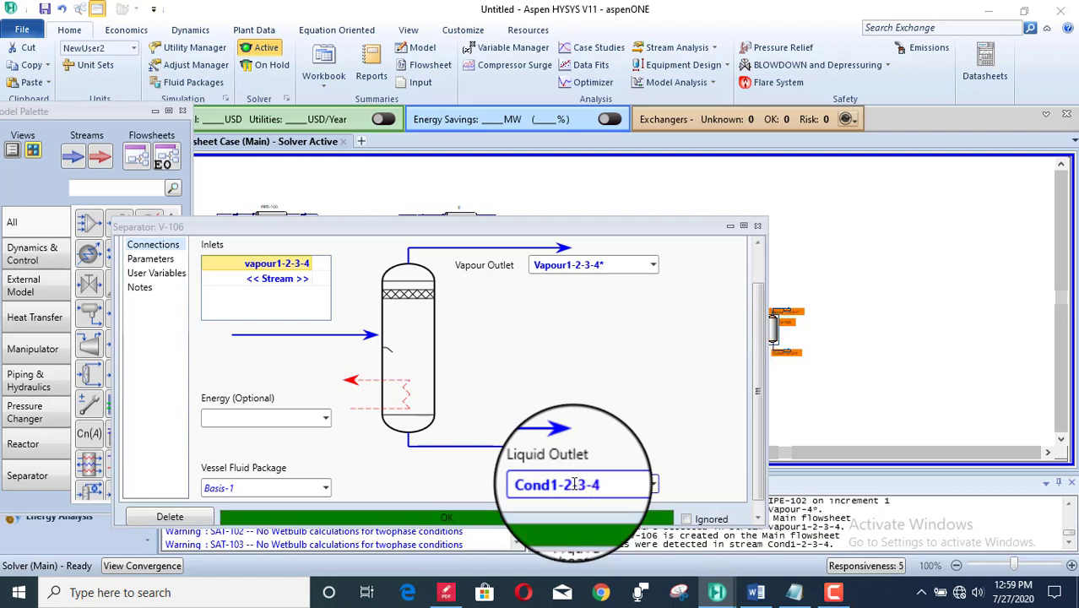
left_click(757, 226)
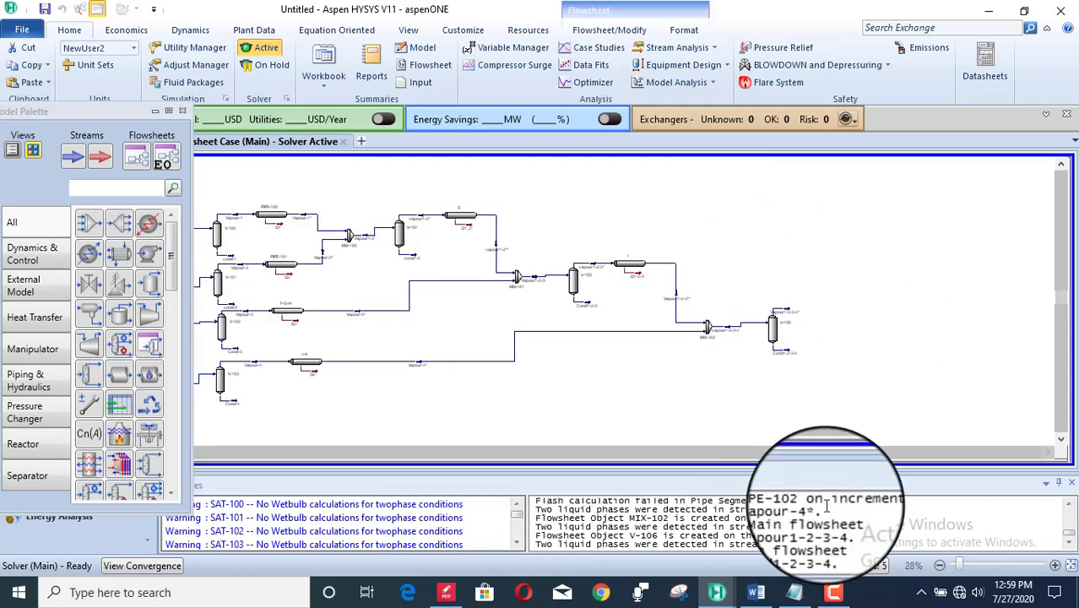
Look up pipe segment L in the Word document's network diagram and Table 3.6, including its diameter, schedule and length
mouse_move(755, 600)
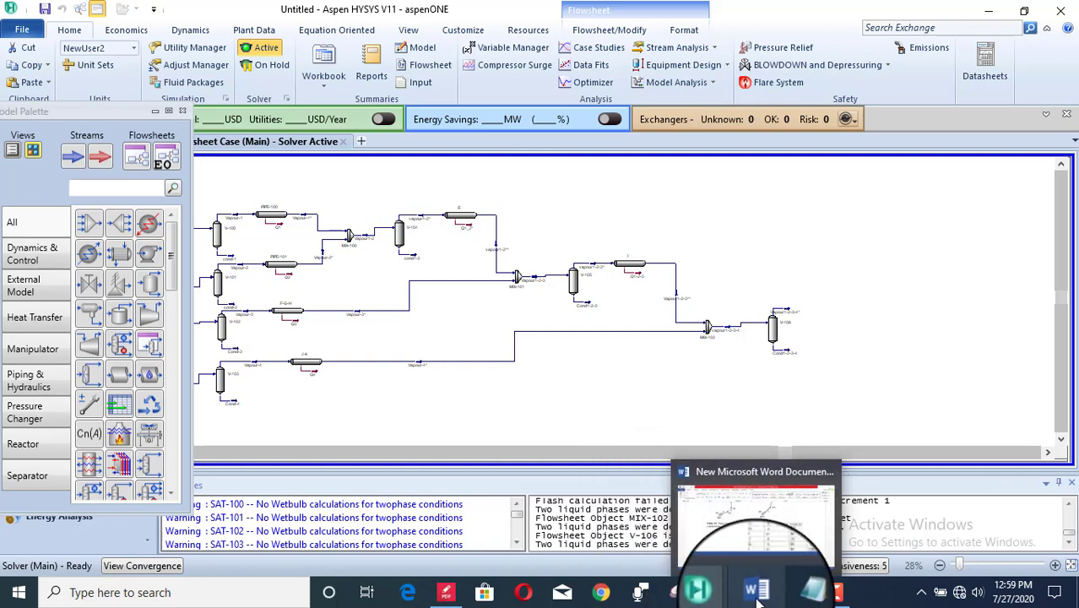
left_click(752, 595)
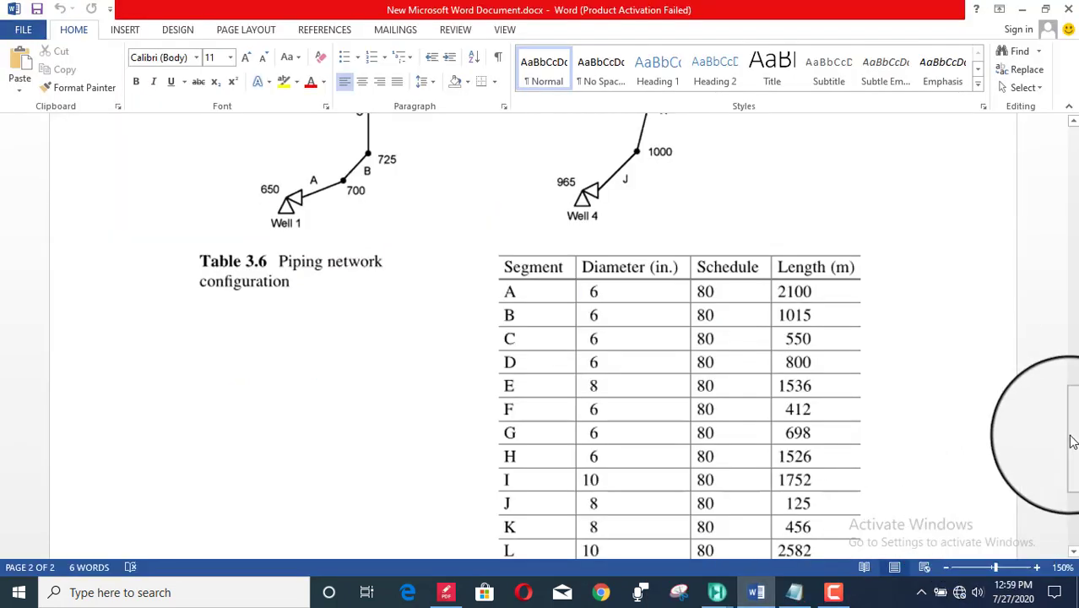
left_click_drag(1072, 439, 1073, 415)
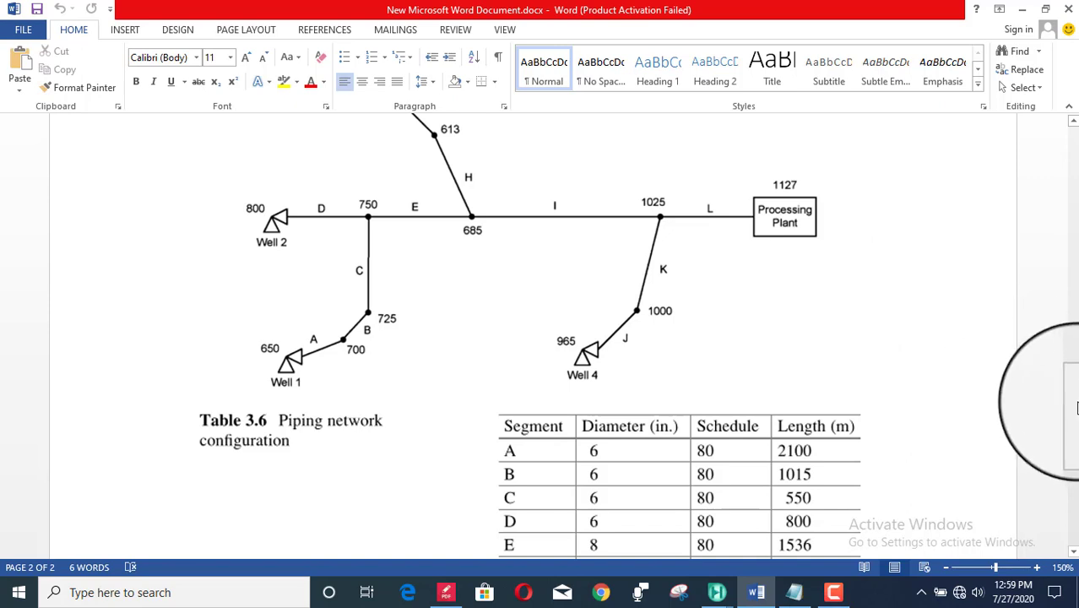
left_click_drag(1076, 409, 1076, 446)
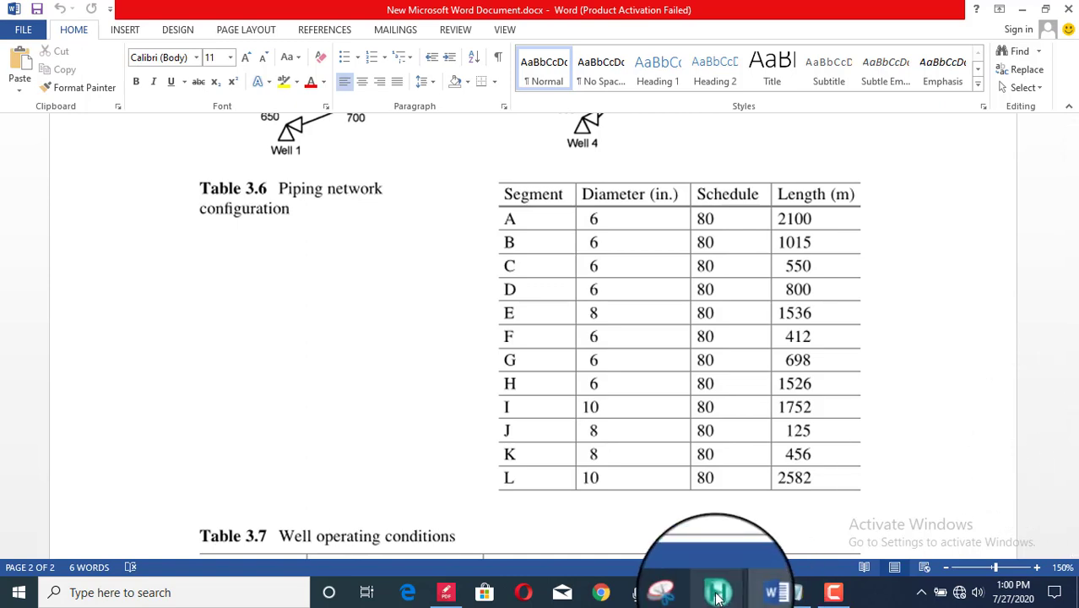
Switch to Aspen HYSYS, add a pipe segment downstream of separator V-106 and open its properties
left_click(718, 594)
left_click(717, 594)
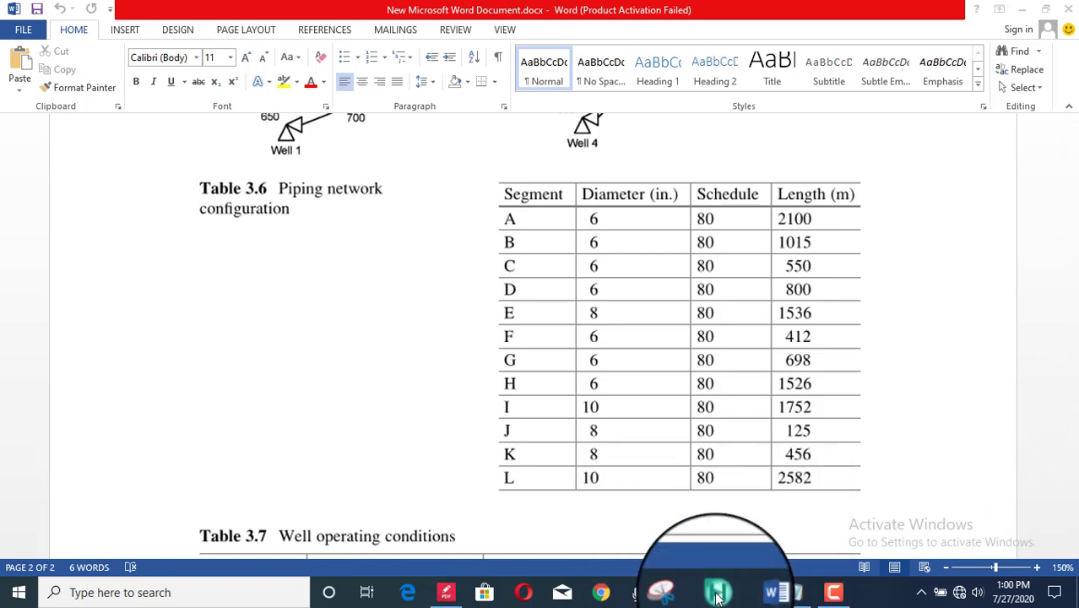
left_click(718, 595)
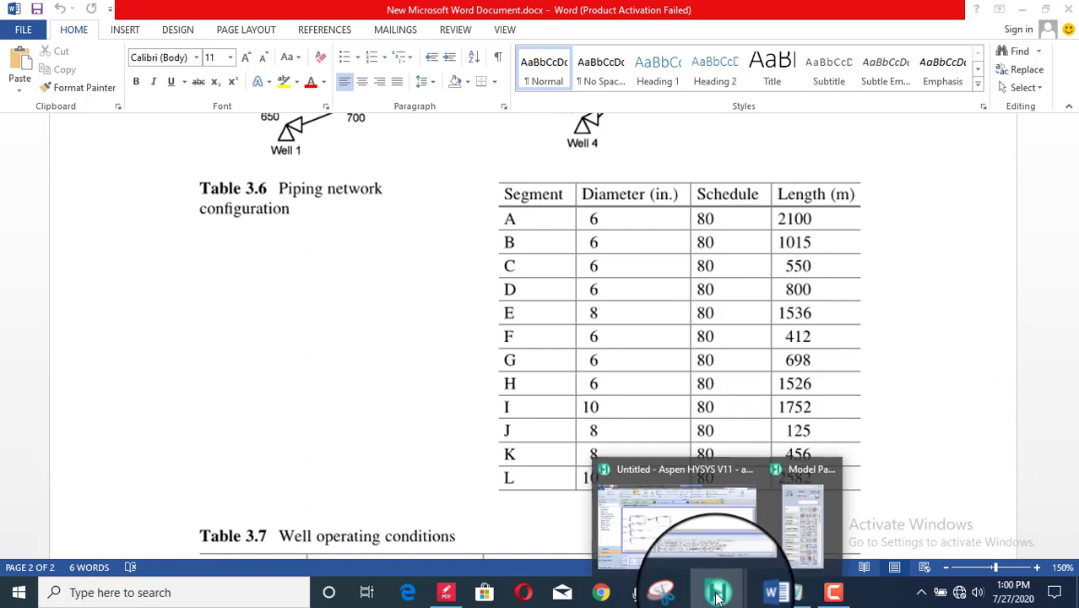
left_click(662, 535)
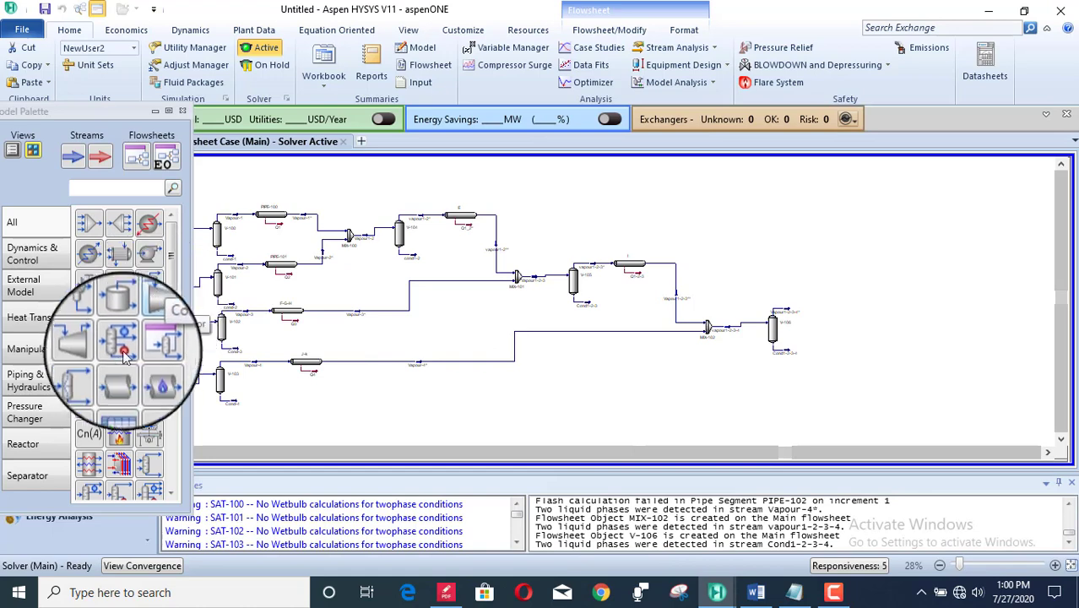
left_click_drag(119, 374, 832, 320)
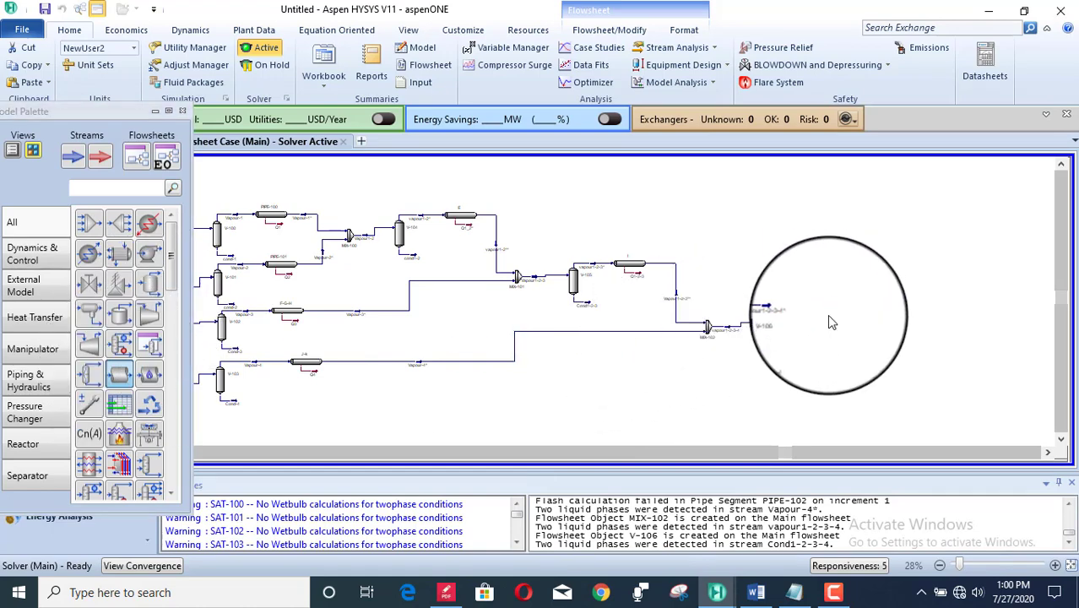
double_click(838, 312)
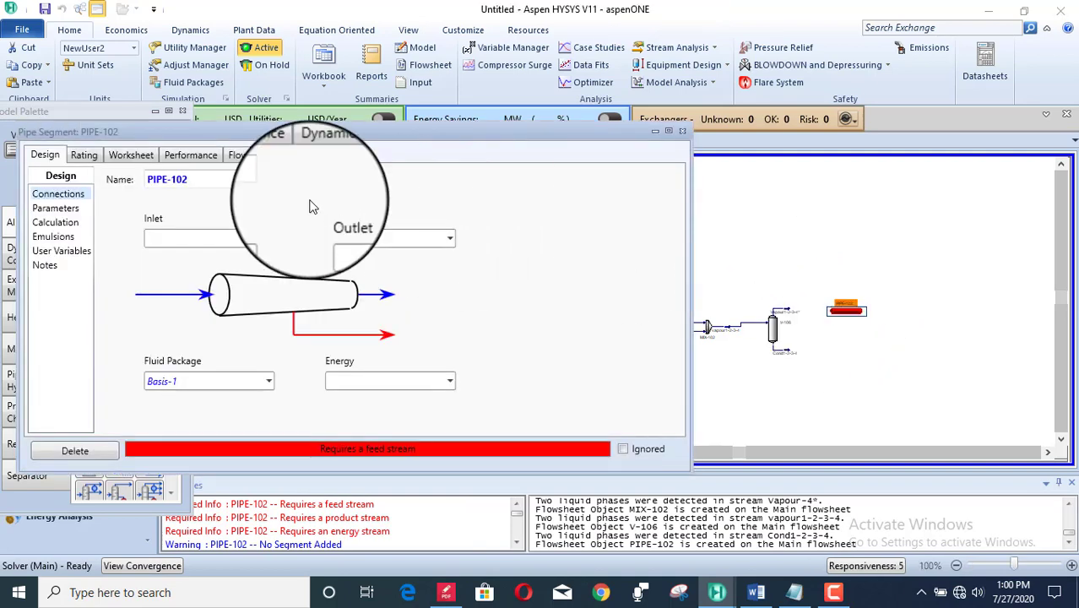
Connect pipe segment PIPE-102 with inlet Vapour1-2-3-4*, outlet product and energy stream QP
left_click(270, 239)
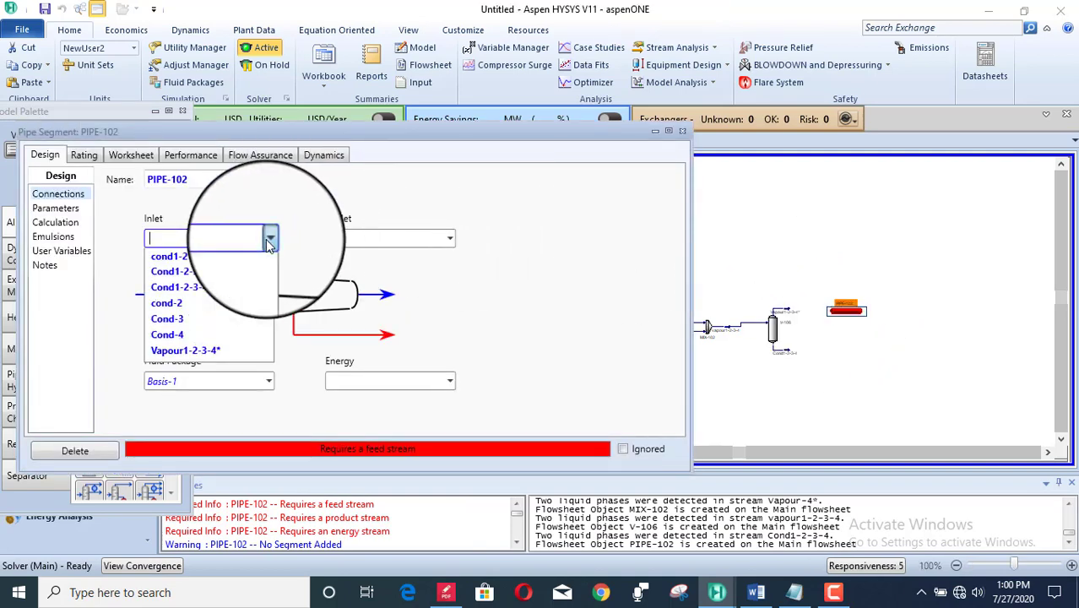
left_click(211, 350)
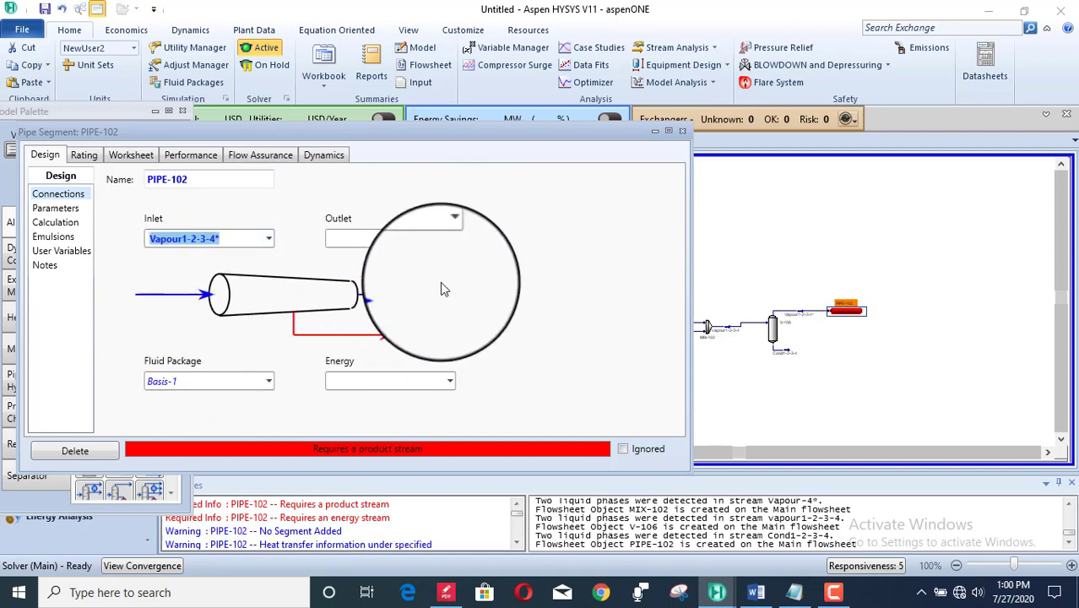
left_click(360, 240)
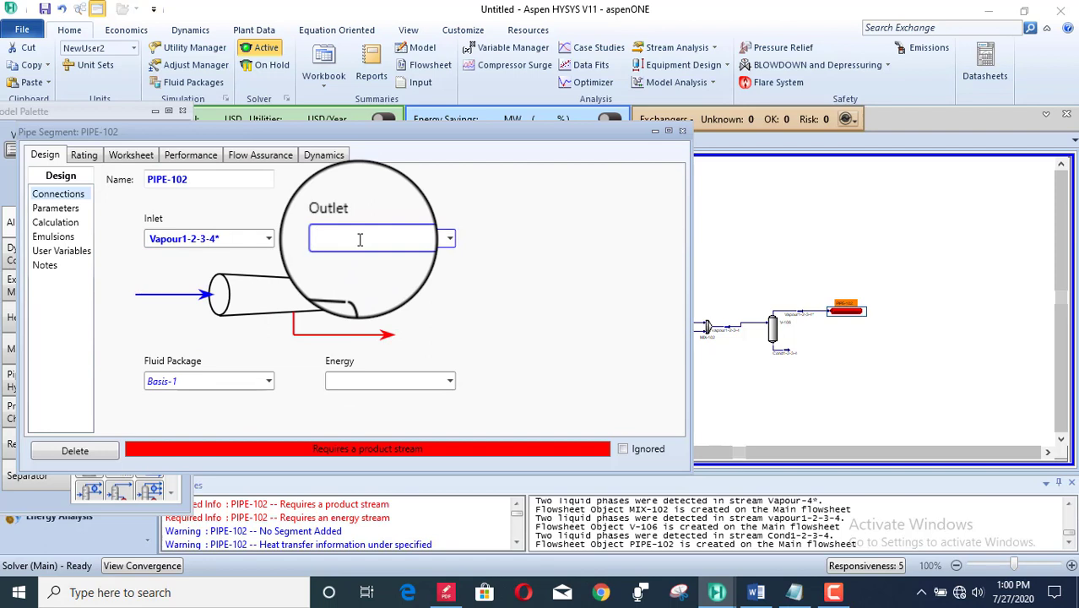
type("va")
key("BackSpace")
key("BackSpace")
type("vapour1-2")
key("BackSpace")
key("BackSpace")
key("BackSpace")
key("BackSpace")
key("BackSpace")
key("BackSpace")
key("BackSpace")
key("BackSpace")
key("BackSpace")
type("product")
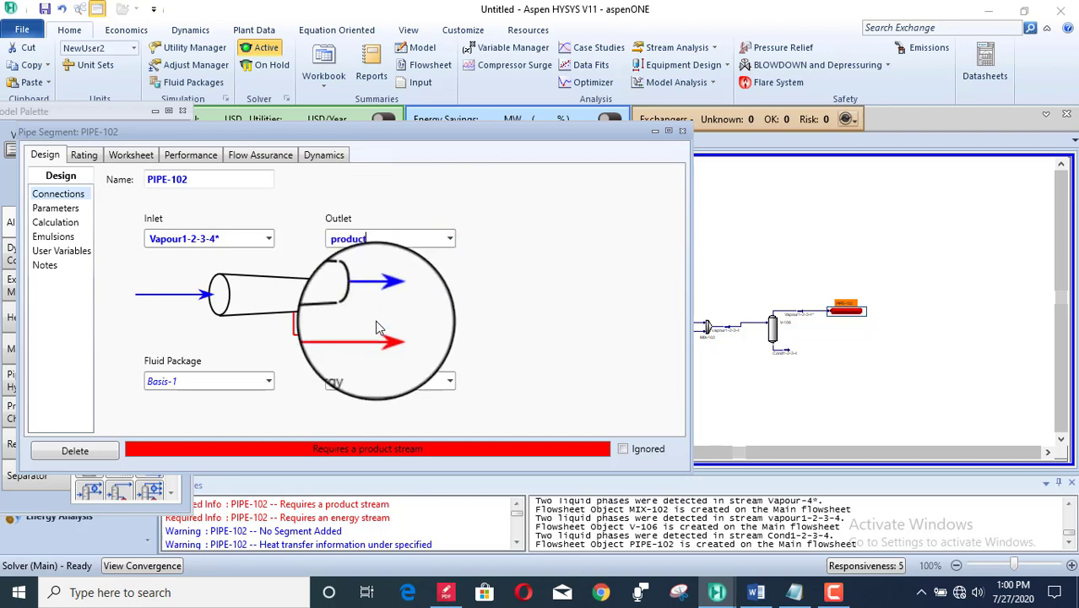
left_click(363, 382)
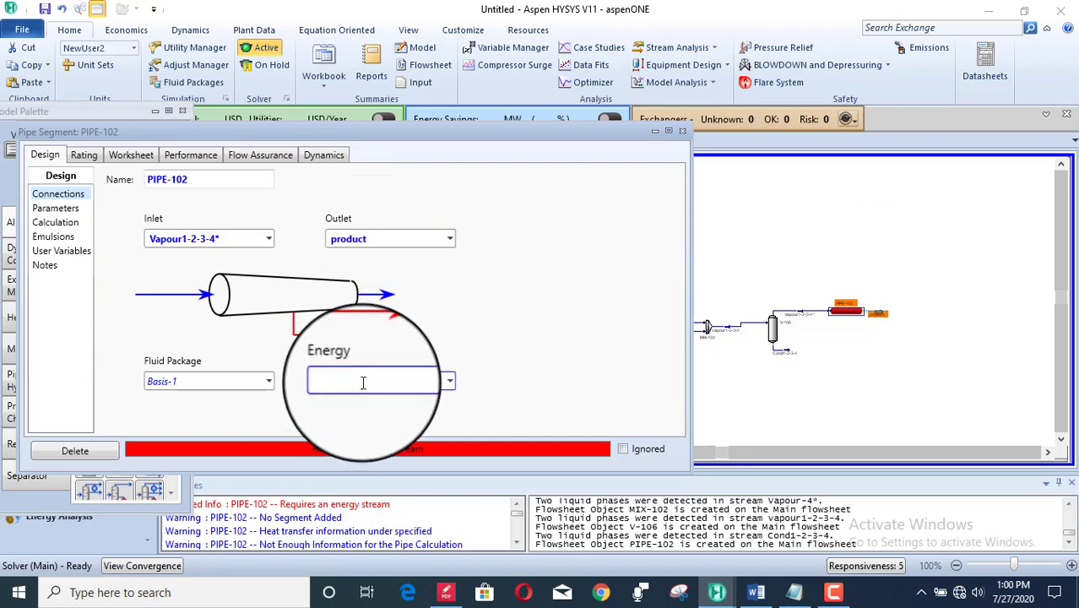
type("QP")
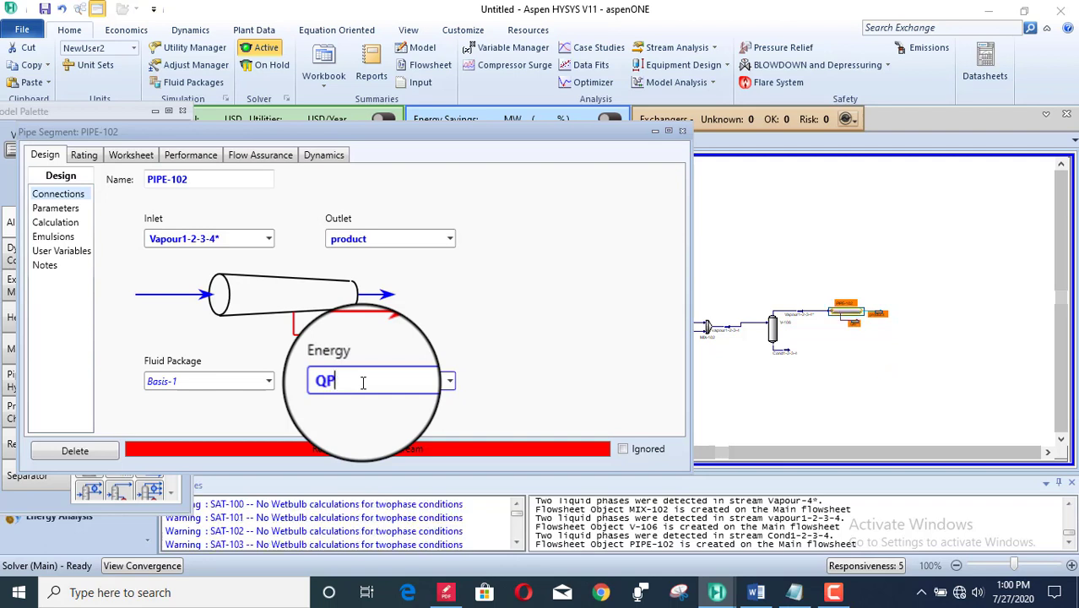
key("Return")
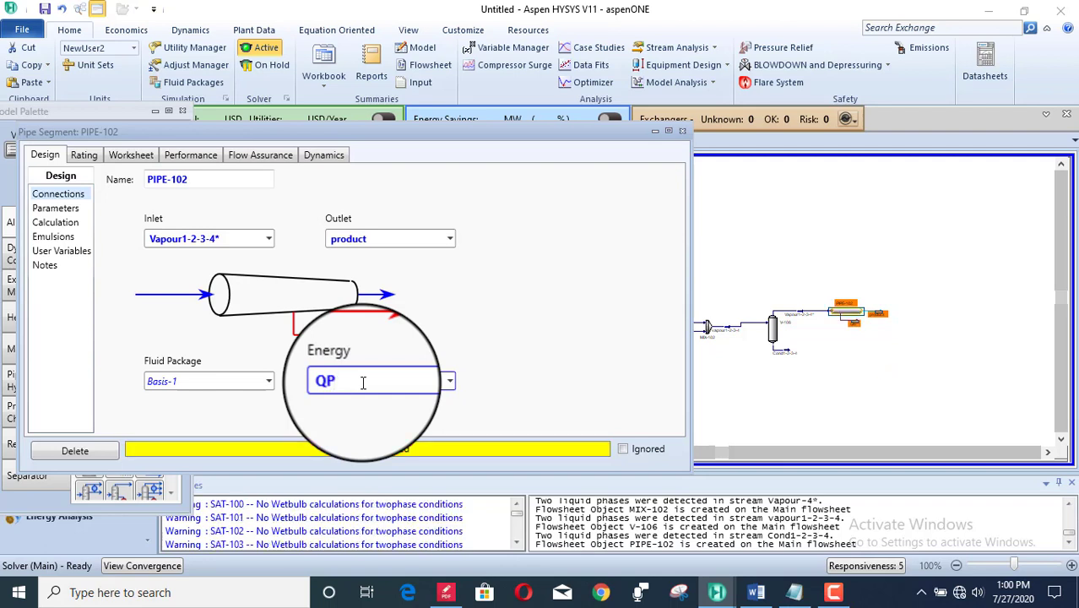
Append a segment to PIPE-102's length-elevation profile and set its length to 2582 m, checking row L of Word's Table 3.6
left_click(84, 156)
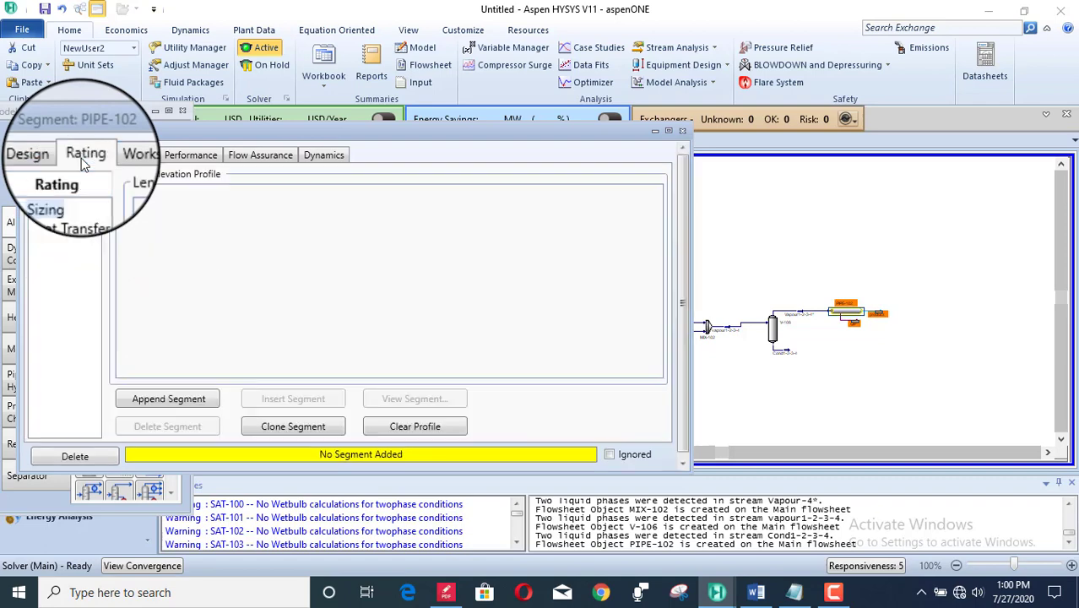
left_click(169, 398)
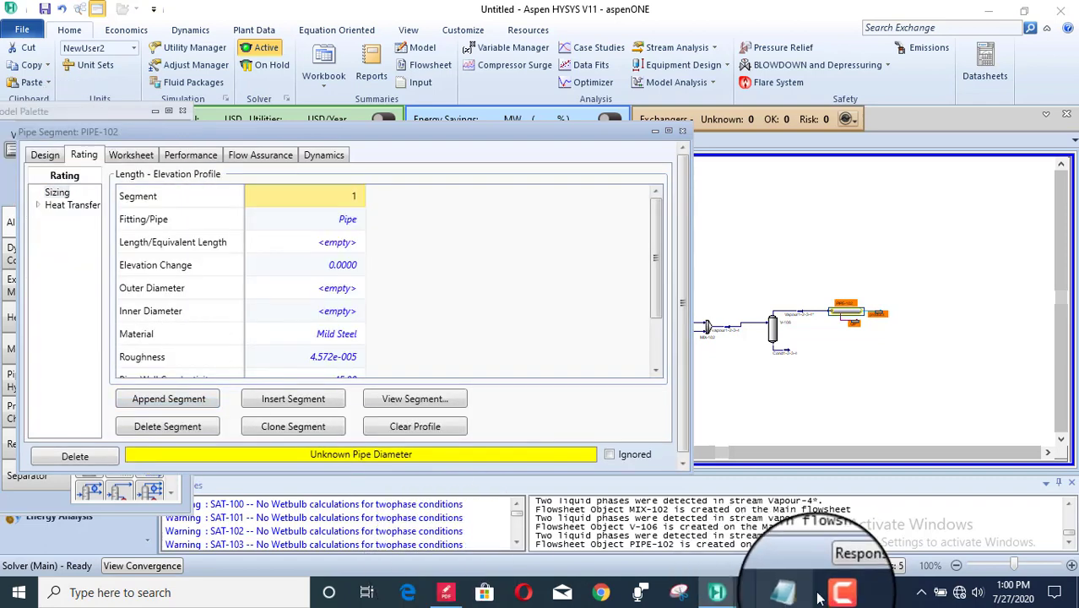
left_click(752, 591)
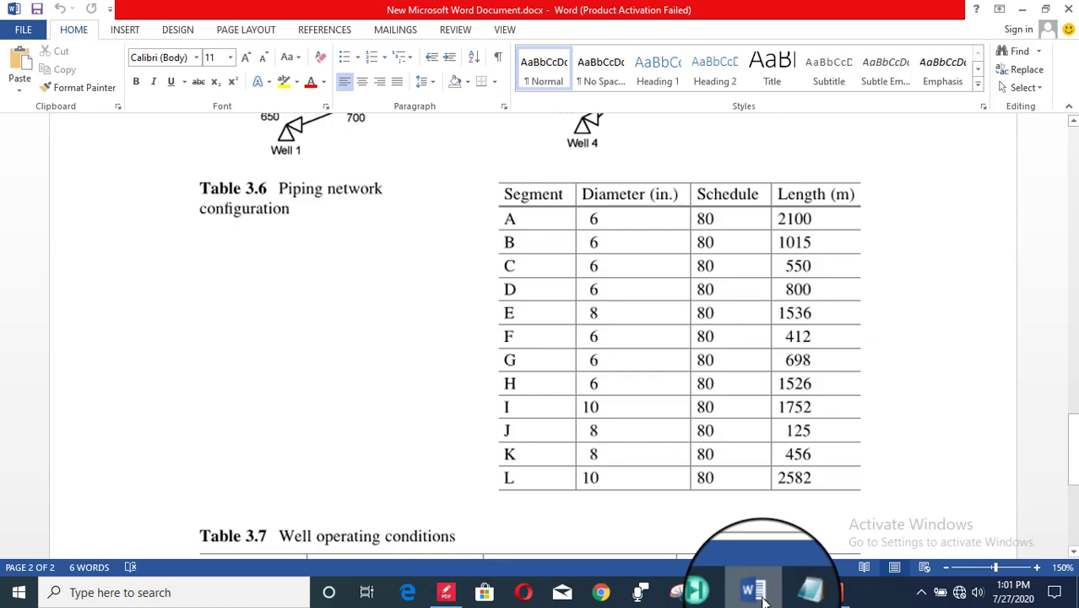
left_click(752, 592)
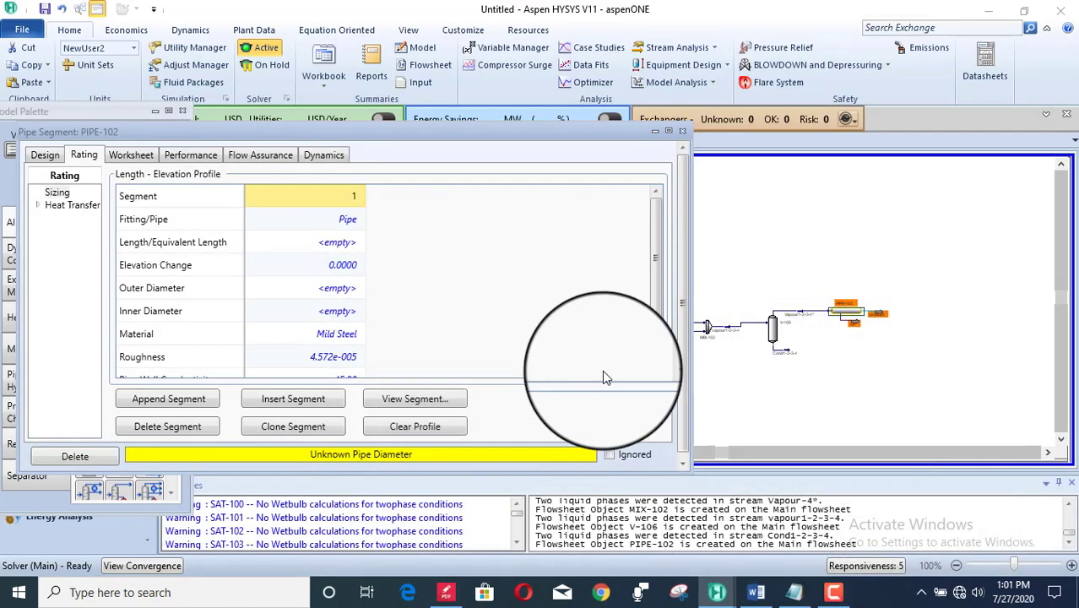
left_click(340, 245)
type("25")
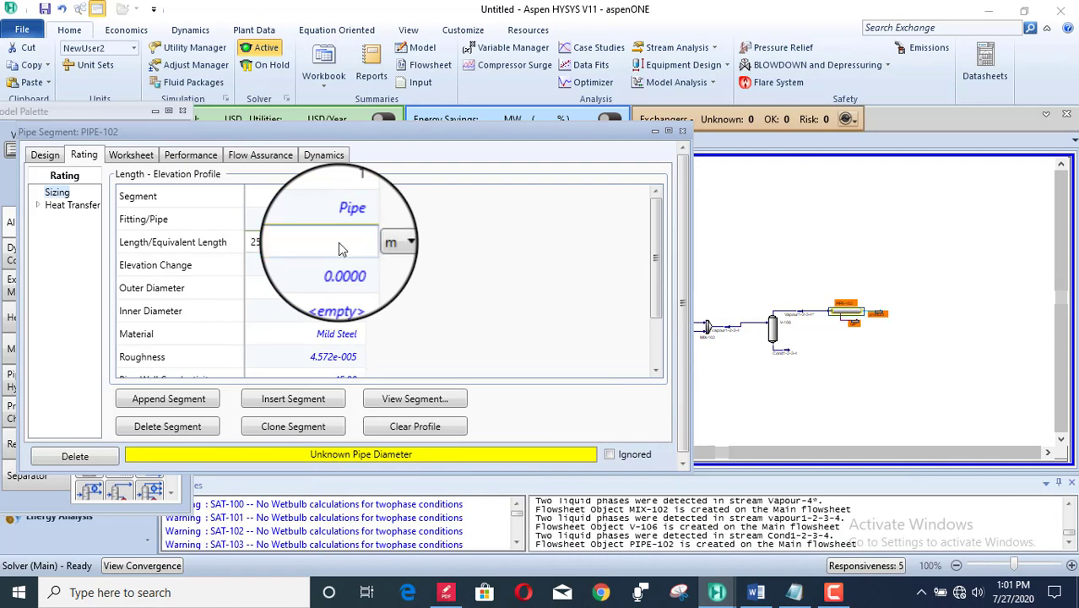
type("82")
key("Return")
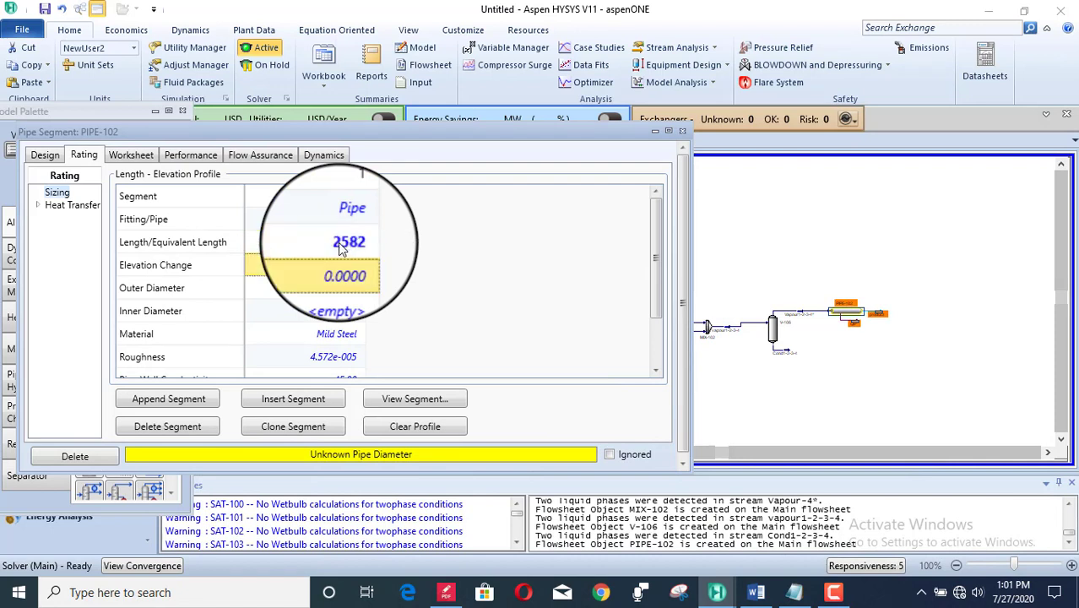
Set the PIPE-102 segment to Schedule 80 with a 10 inch nominal diameter and close the pipe info
double_click(338, 289)
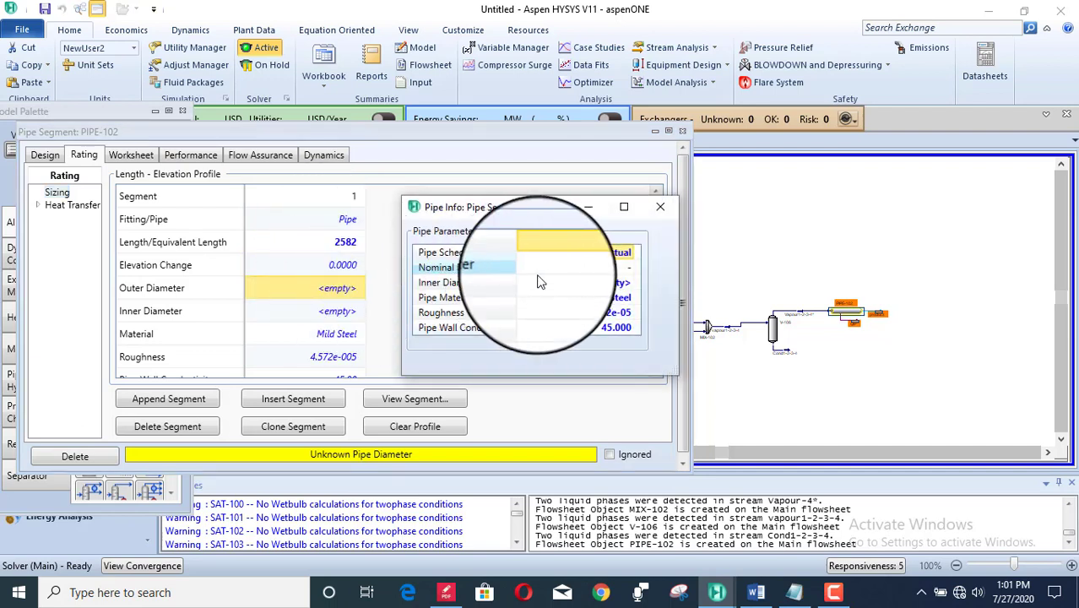
left_click(630, 251)
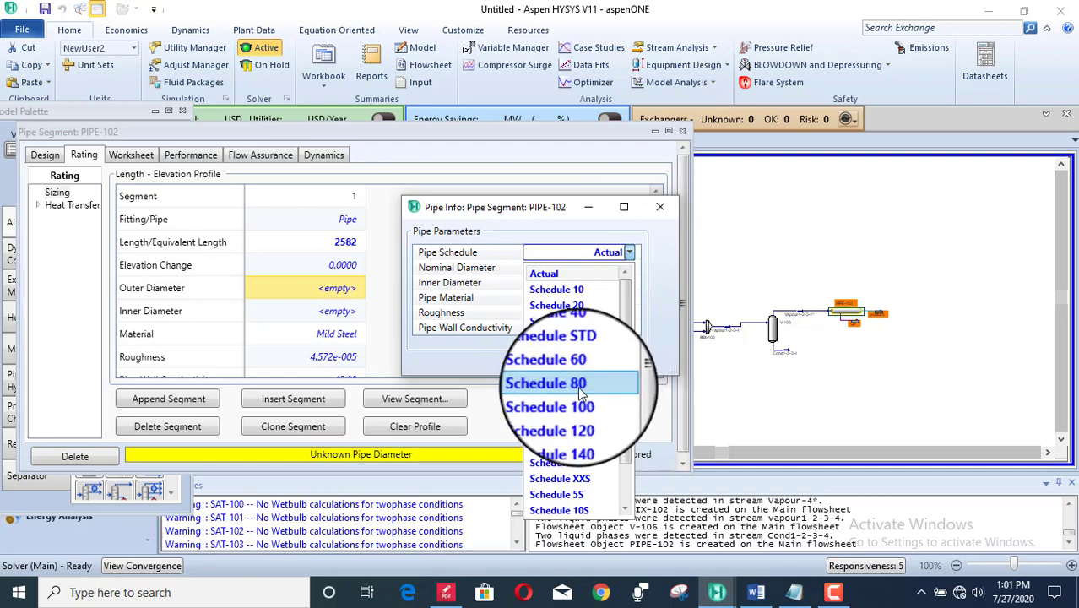
left_click(582, 385)
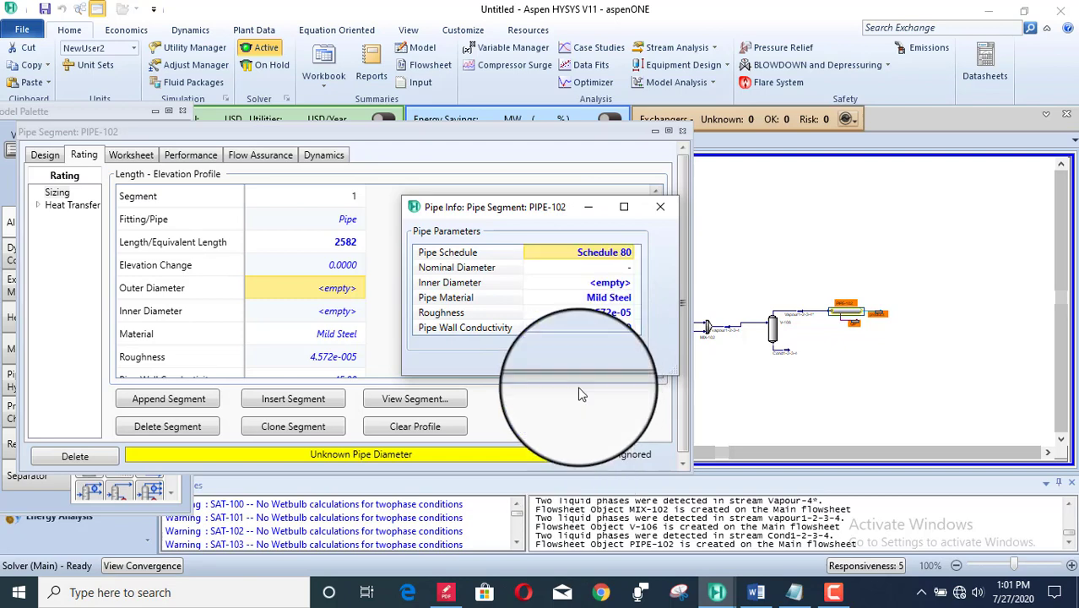
left_click(630, 267)
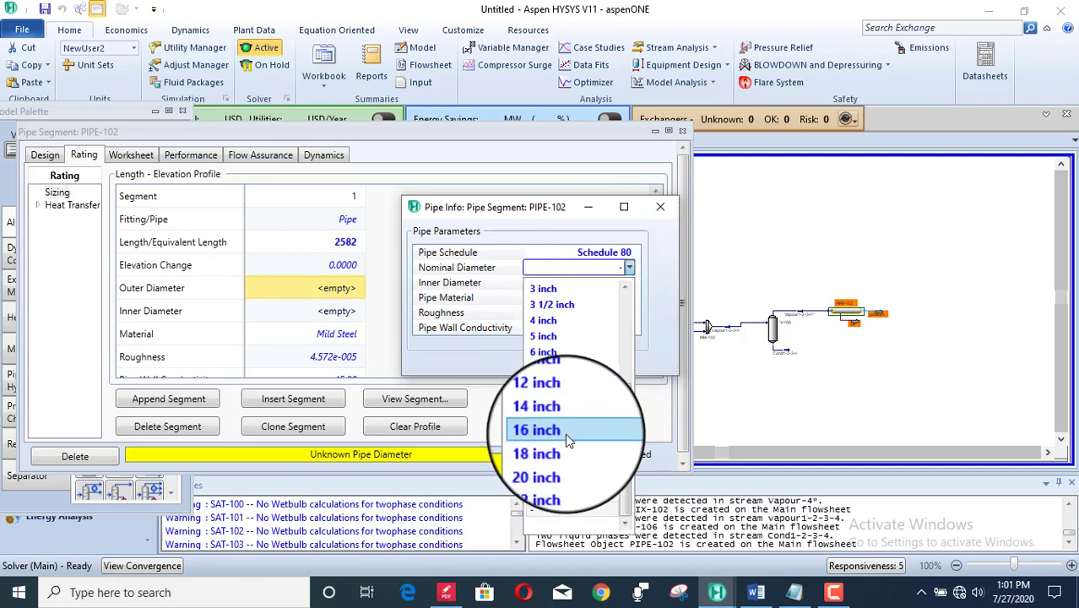
left_click(565, 388)
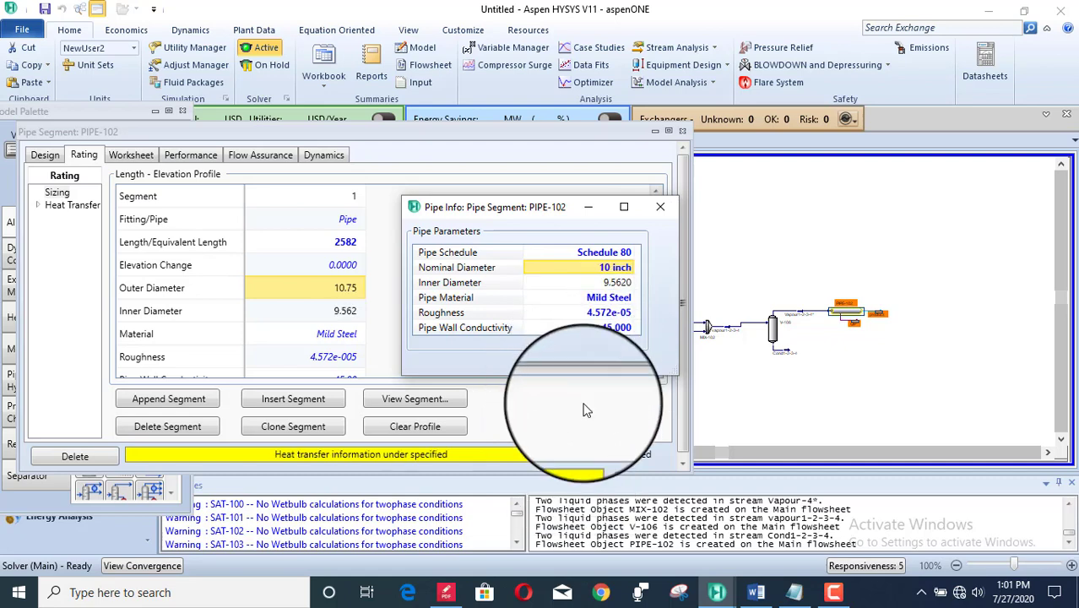
left_click(661, 205)
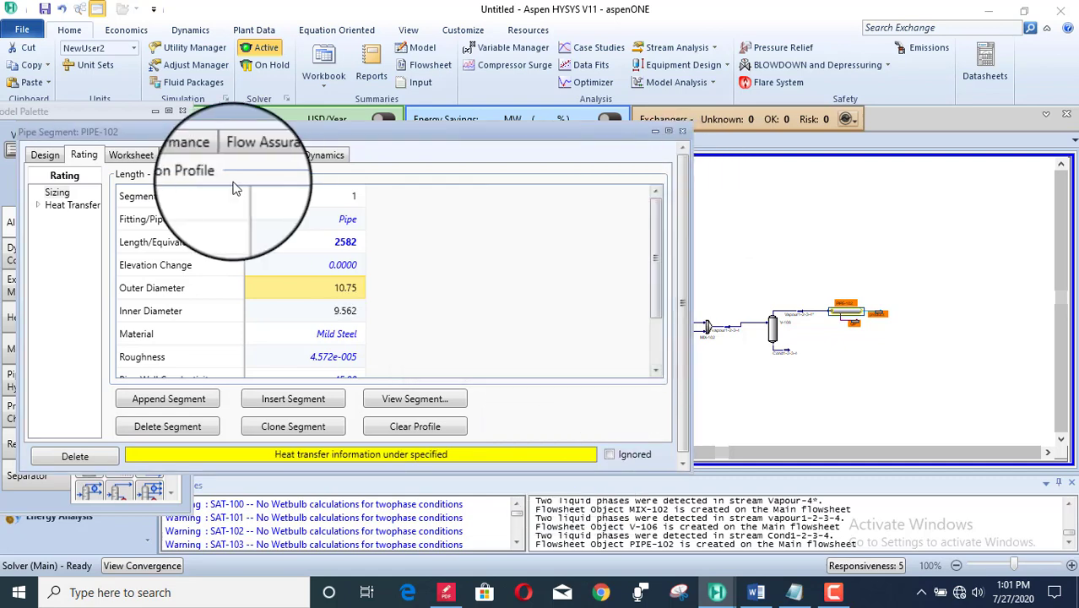
Include pipe wall, inner HTC and outer HTC in PIPE-102's heat transfer estimate, set ambient temperature to 85 F, and close its properties
left_click(89, 213)
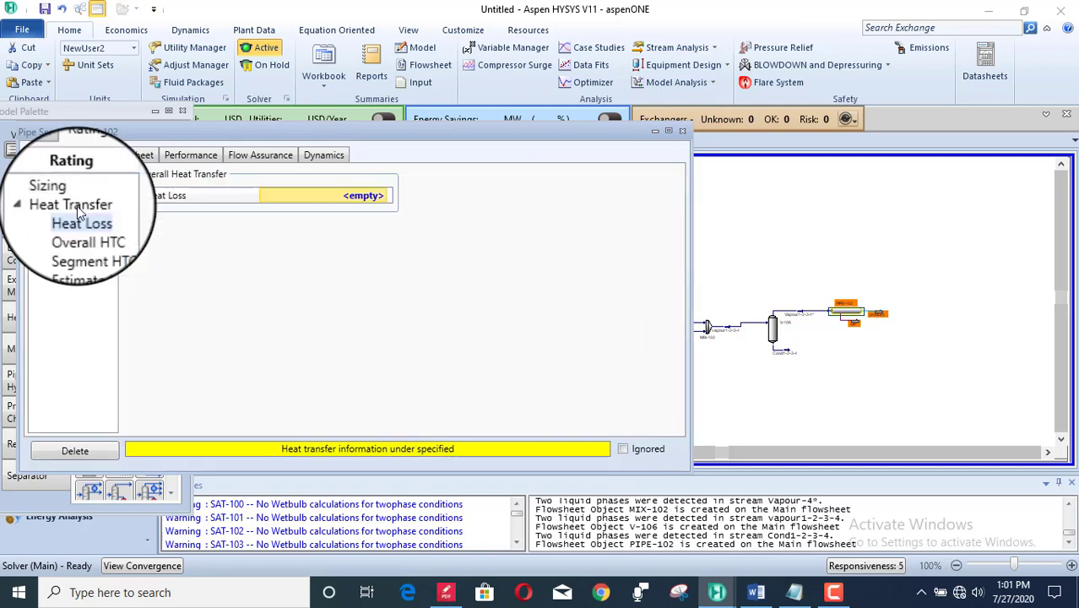
left_click(77, 256)
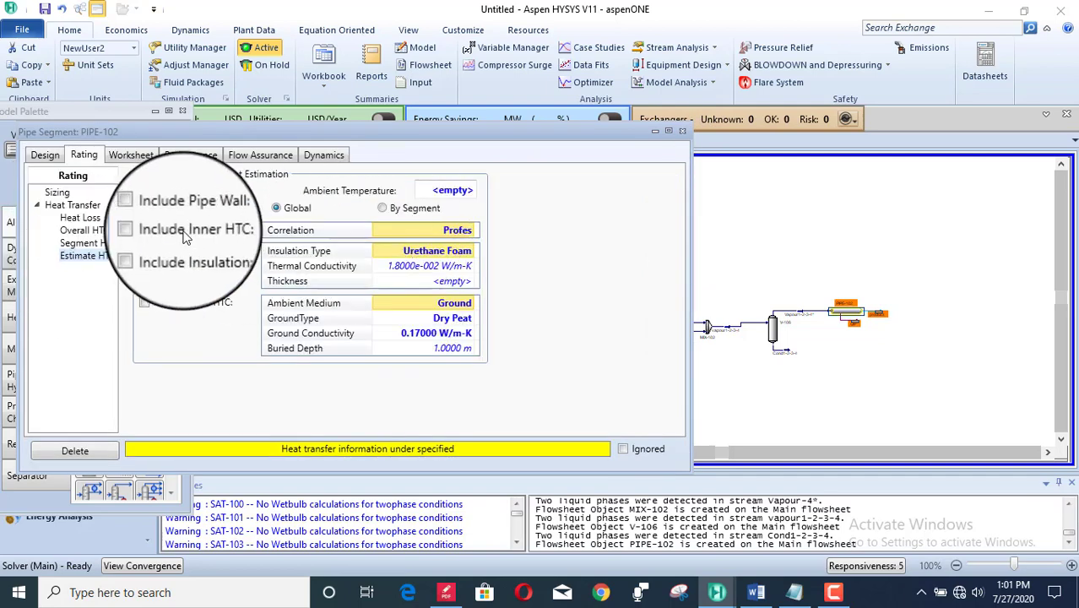
left_click(143, 210)
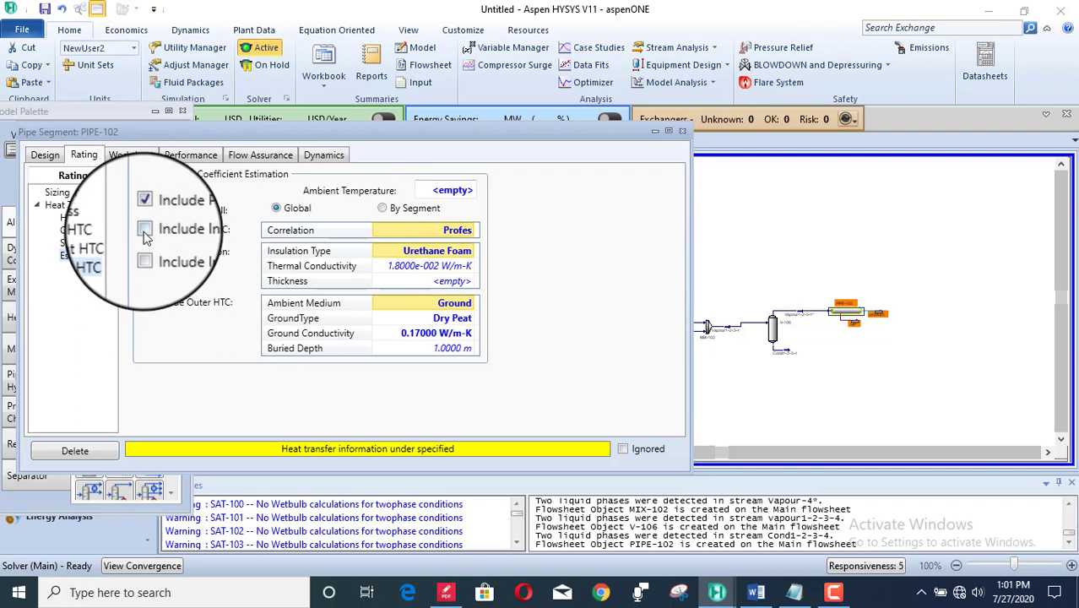
left_click(145, 304)
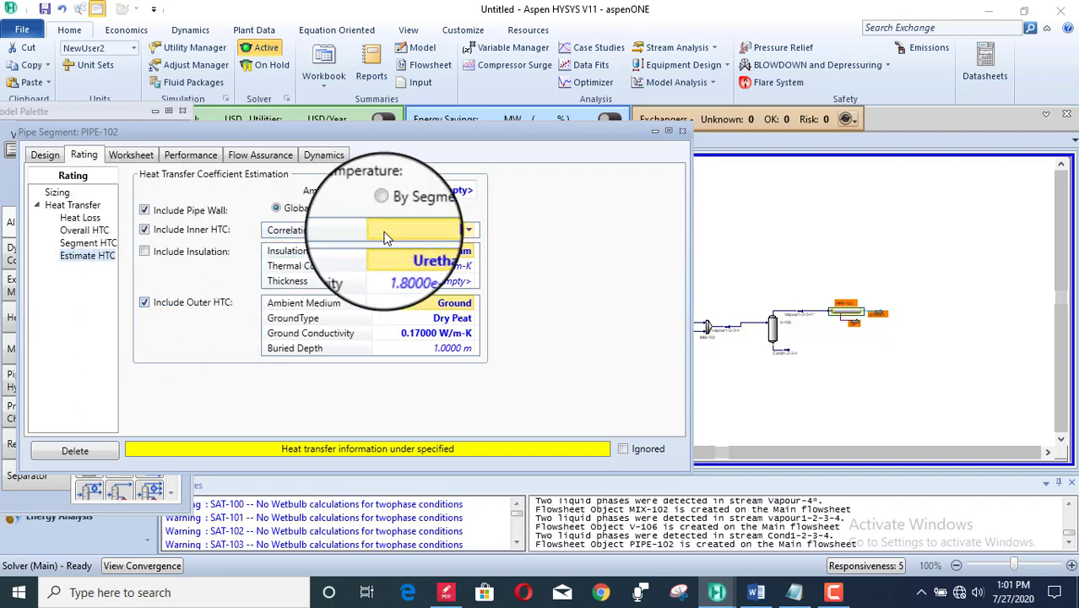
left_click(453, 190)
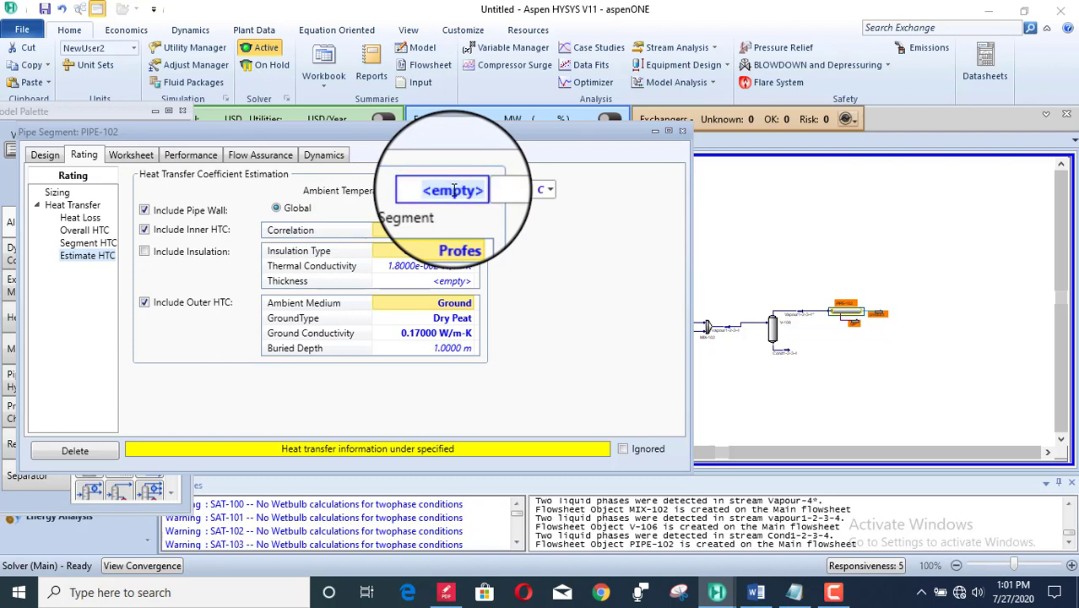
type("85")
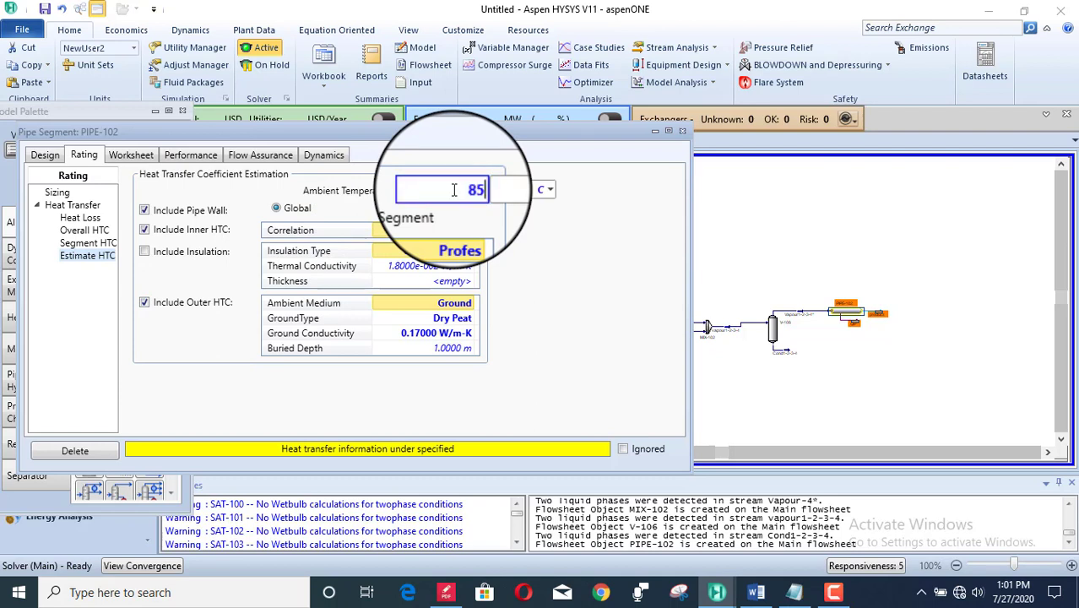
left_click(497, 201)
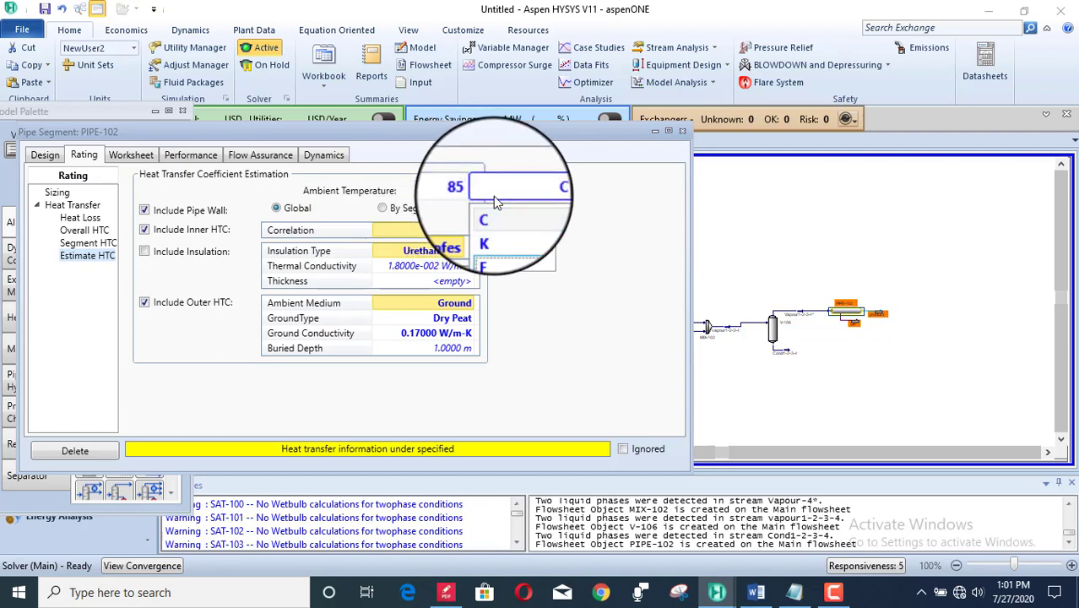
key("Return")
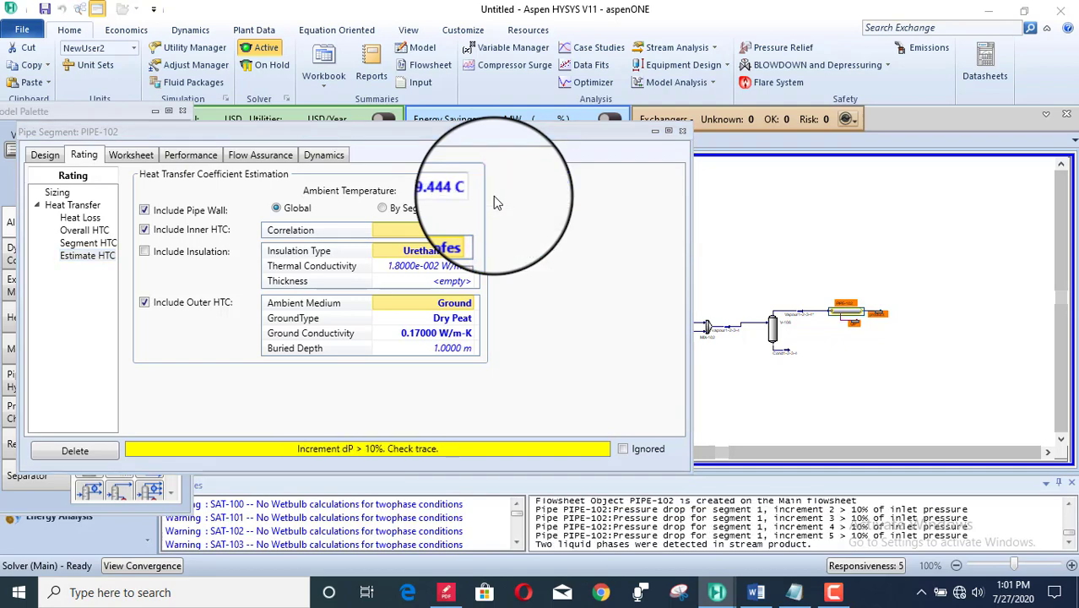
left_click(682, 131)
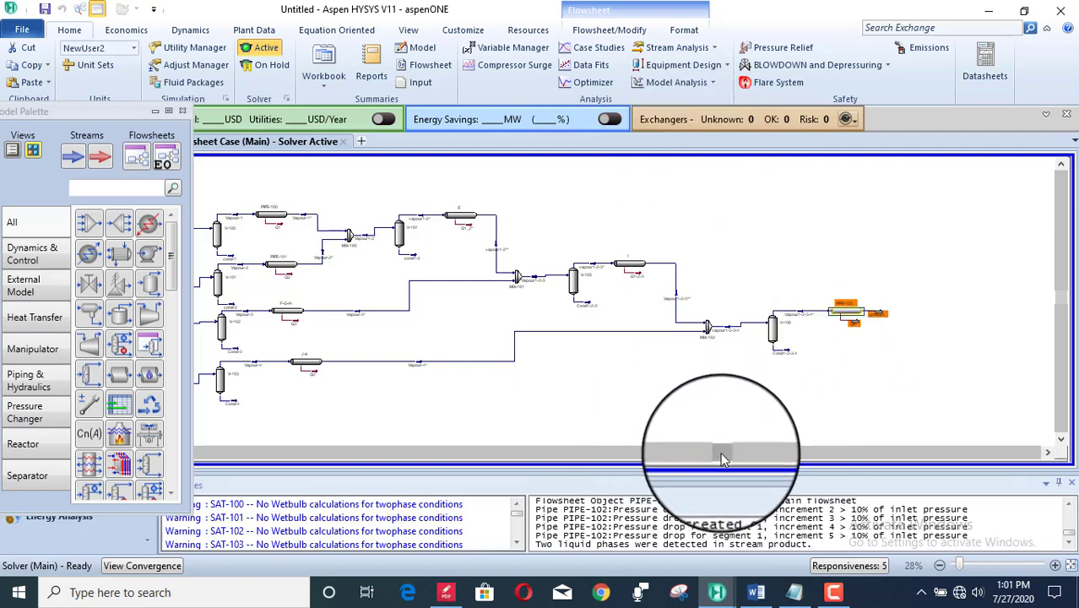
left_click_drag(720, 452, 604, 456)
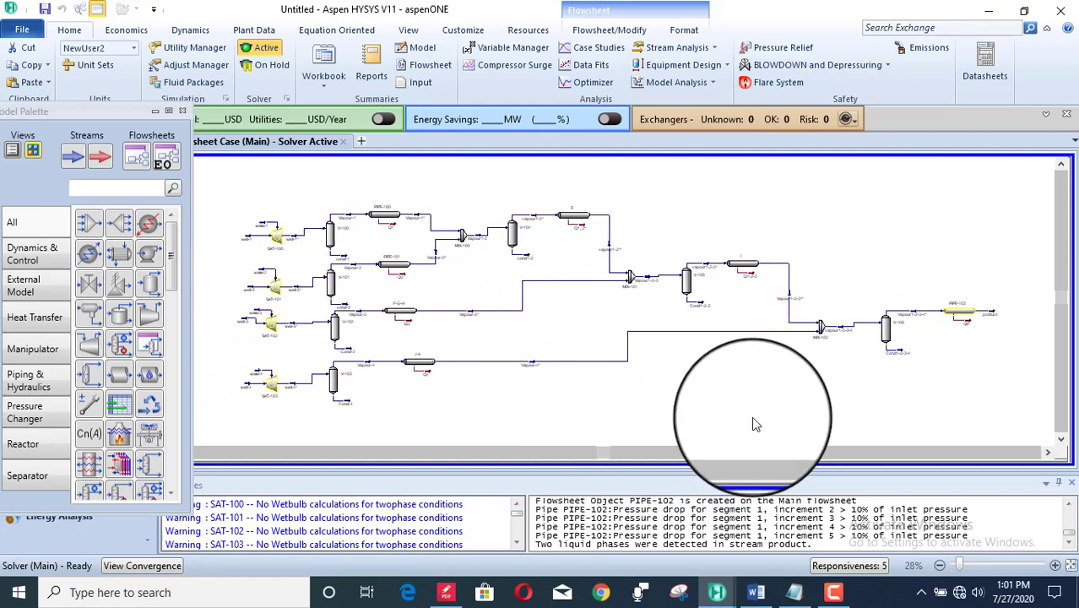